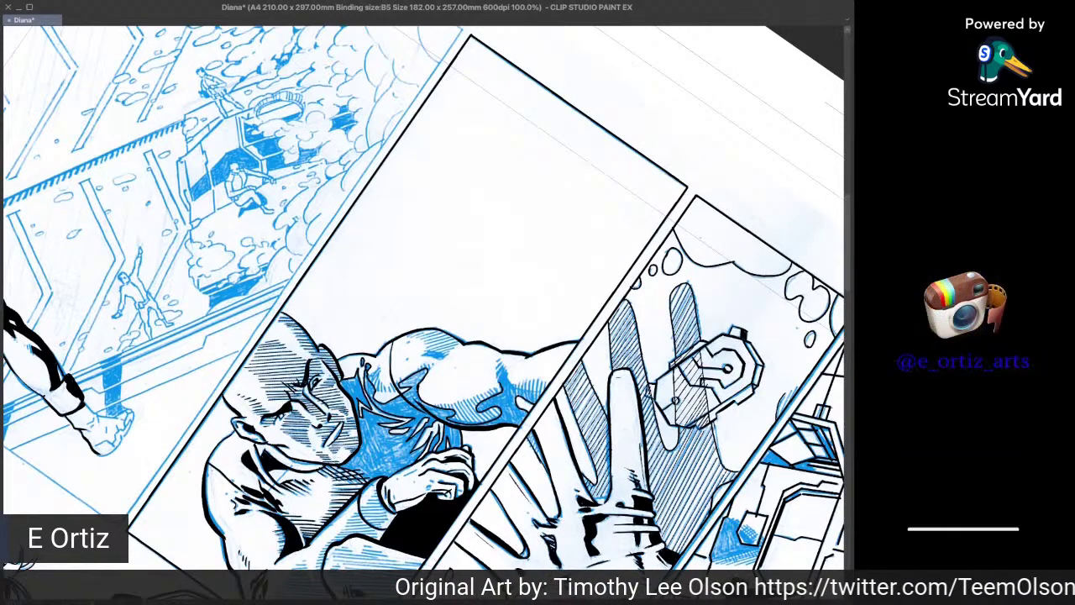
Reset the canvas rotation to view the comic page upright
key("ctrl+@")
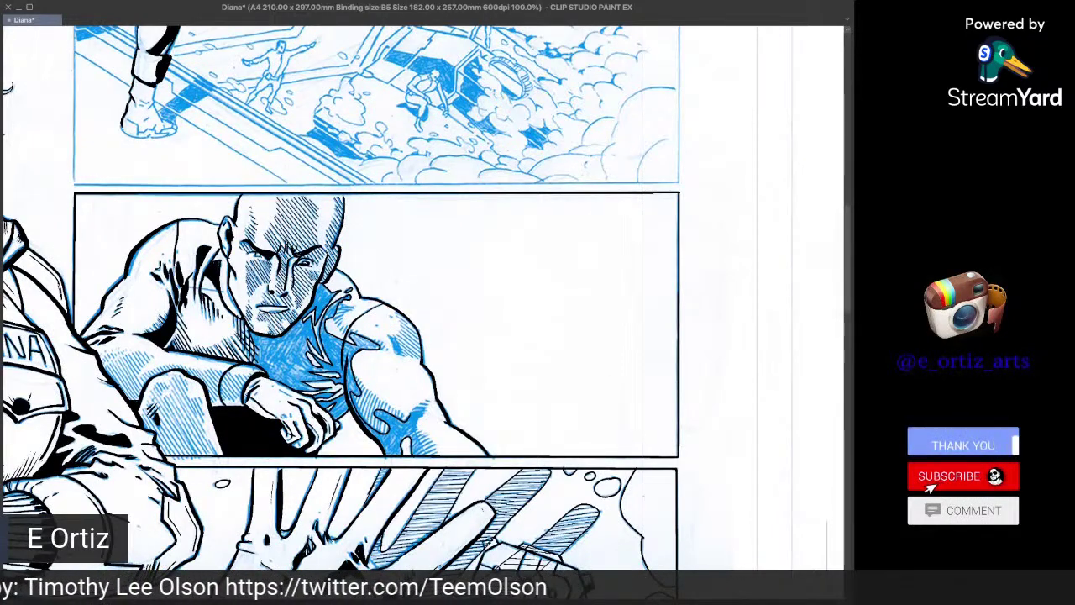
left_click(289, 356)
left_click(322, 303)
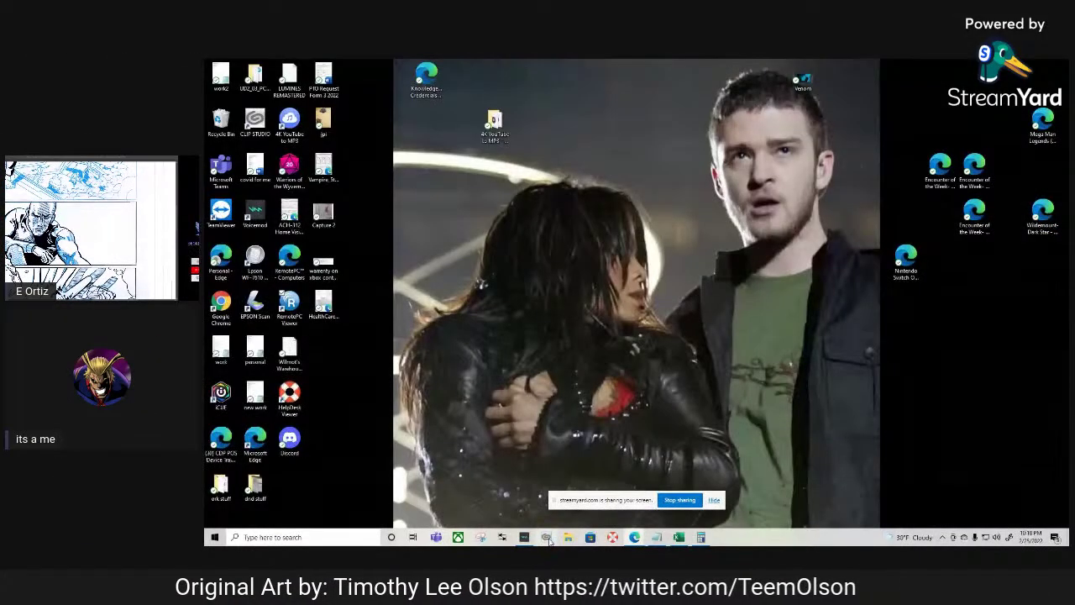
Launch CLIP STUDIO, hide the screen-sharing notice, and open the "group poke" artwork from the recent works
left_click(546, 537)
left_click(713, 499)
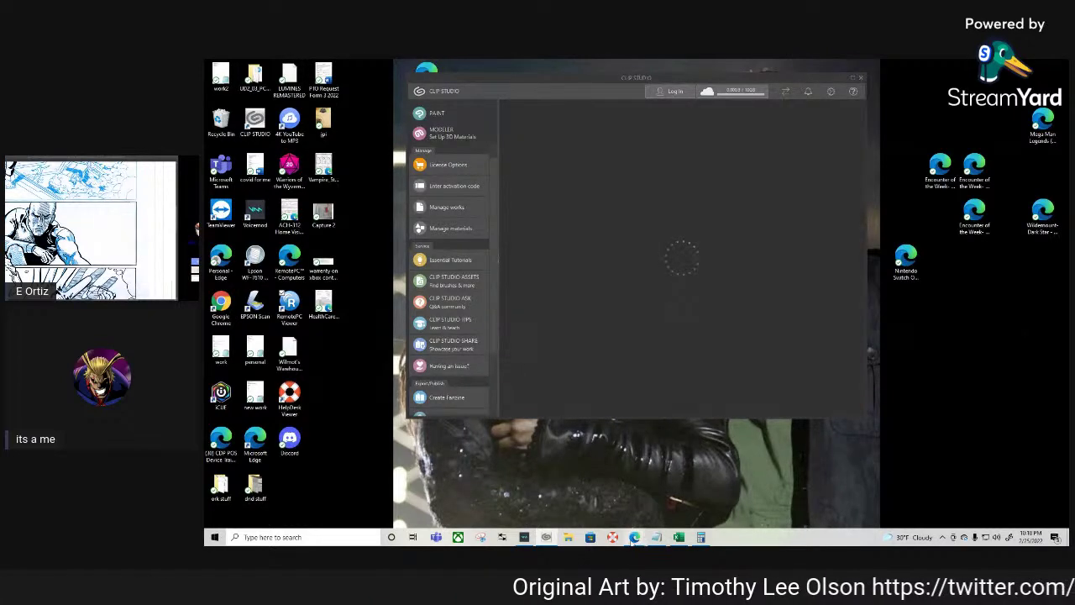
mouse_move(635, 535)
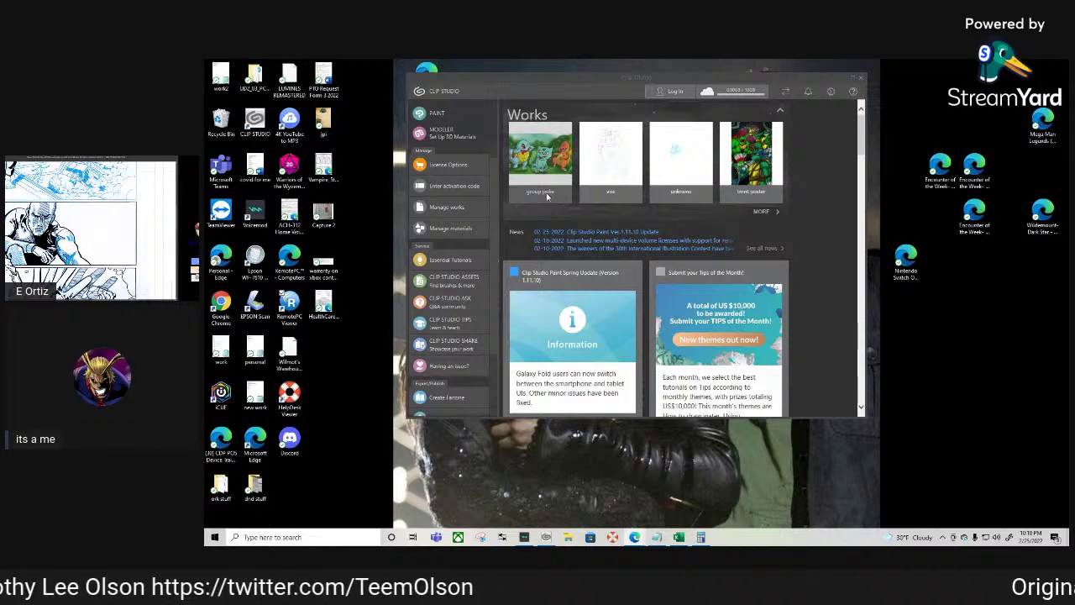
double_click(542, 166)
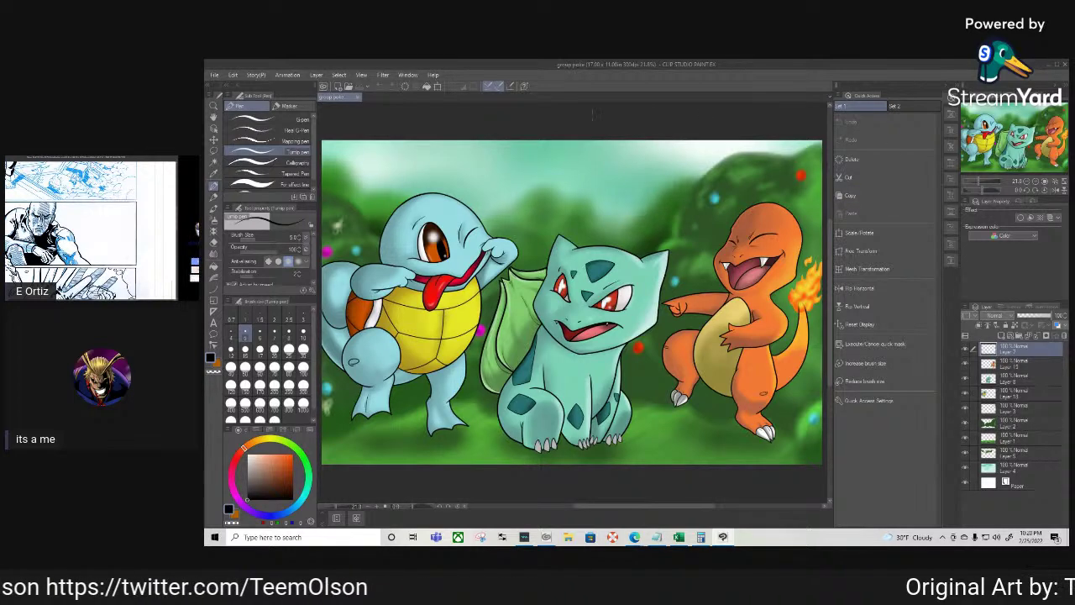
left_click(214, 75)
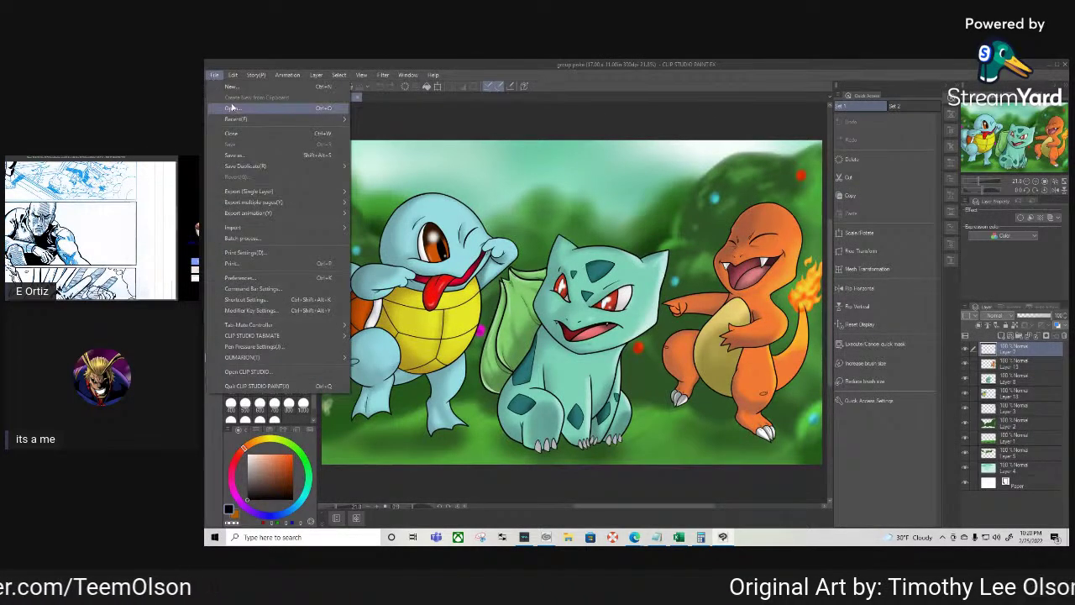
mouse_move(237, 121)
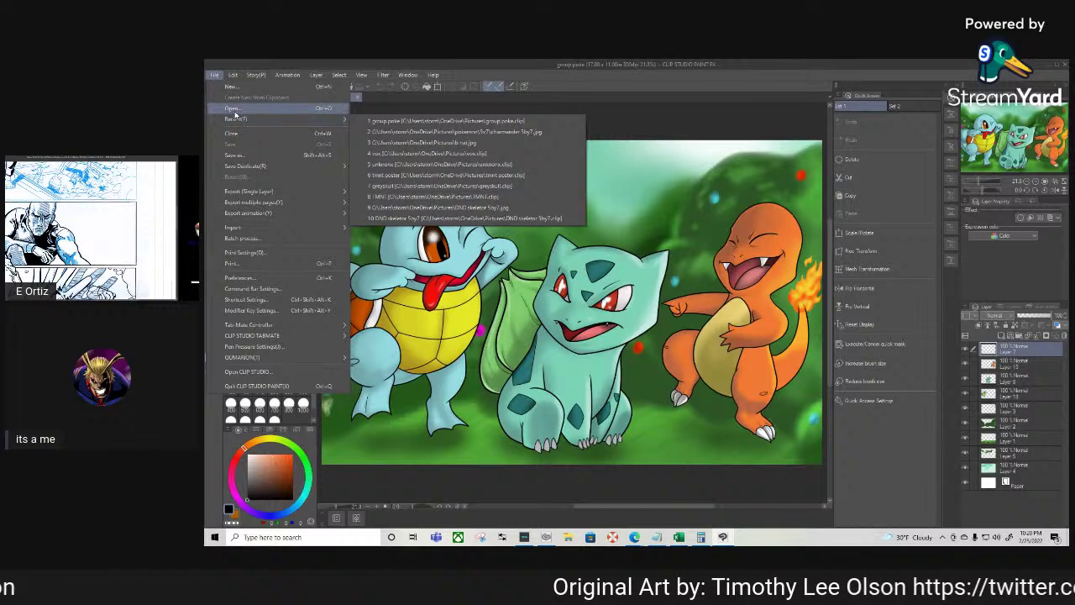
left_click(232, 109)
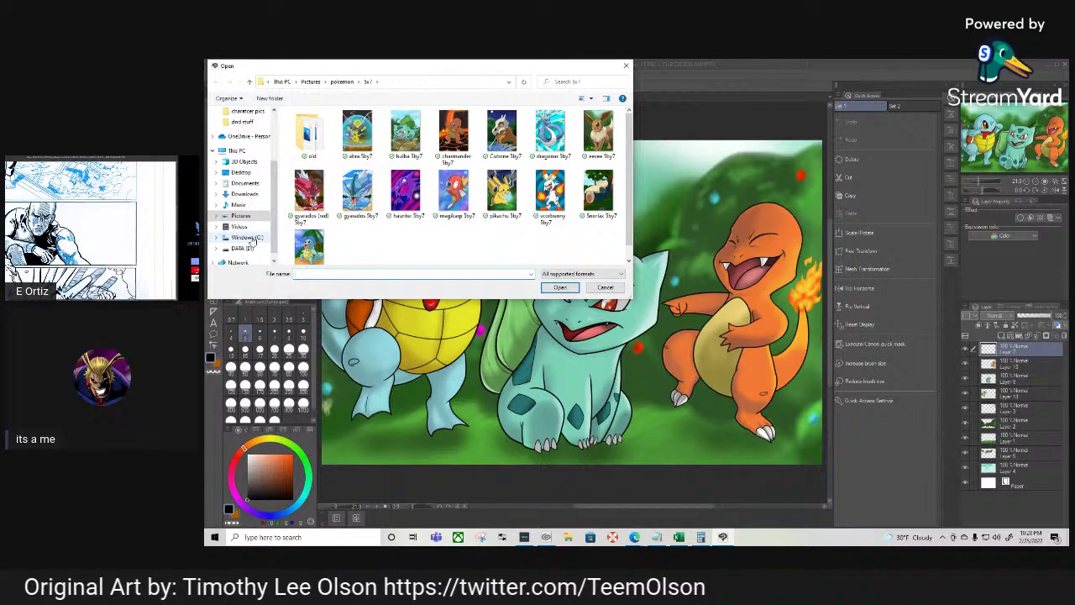
scroll(250, 237, "up", 3)
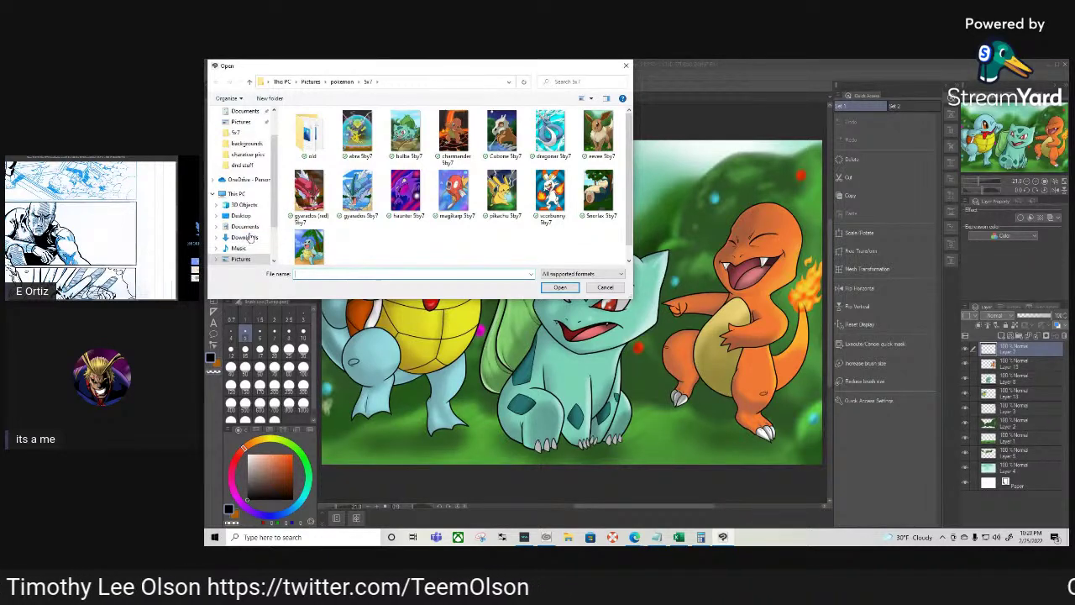
scroll(241, 181, "down", 5)
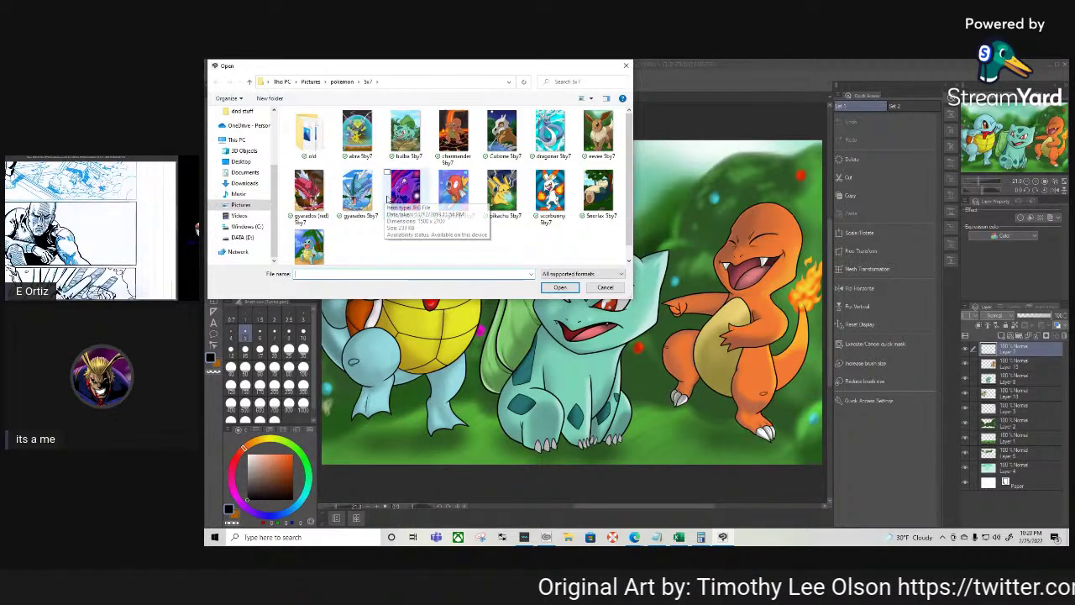
left_click(625, 67)
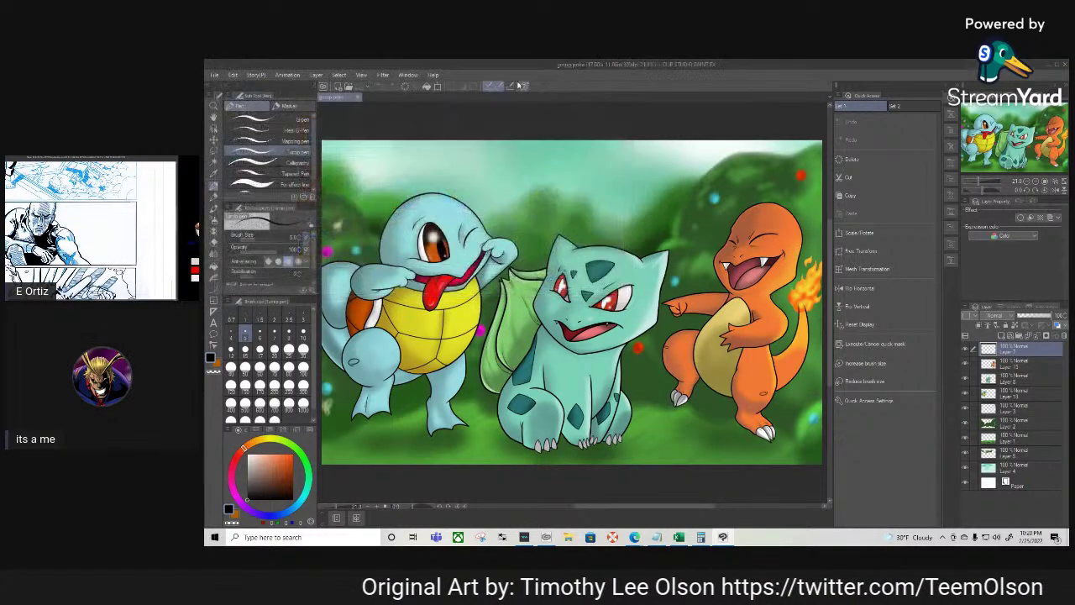
left_click(215, 75)
mouse_move(239, 119)
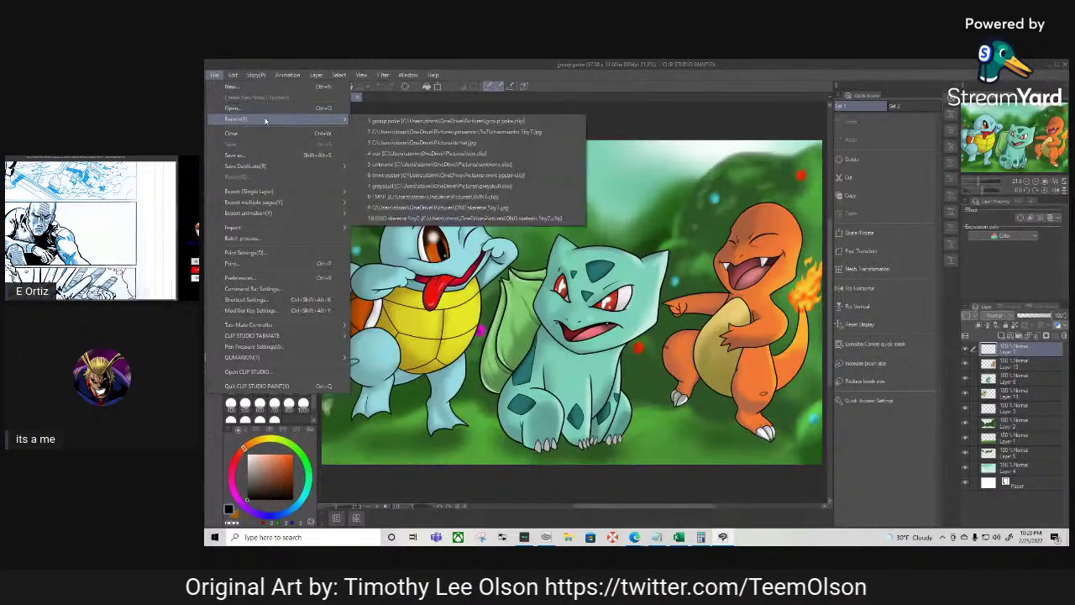
left_click(593, 92)
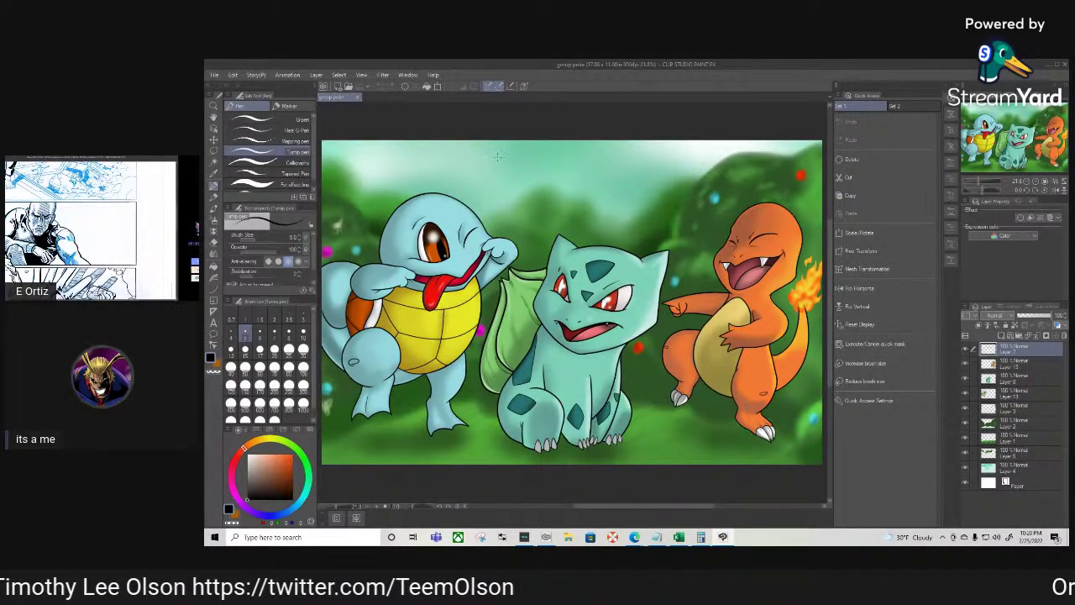
Open the fourth recently used file, the pencil sketch with the muscular figure raising one arm
left_click(214, 75)
mouse_move(244, 121)
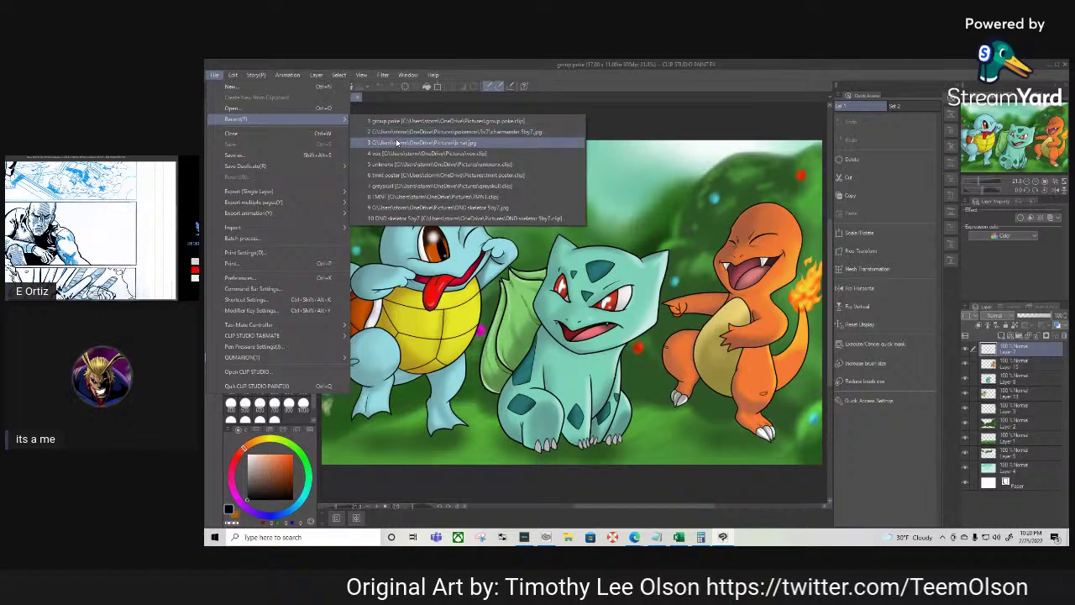
left_click(393, 154)
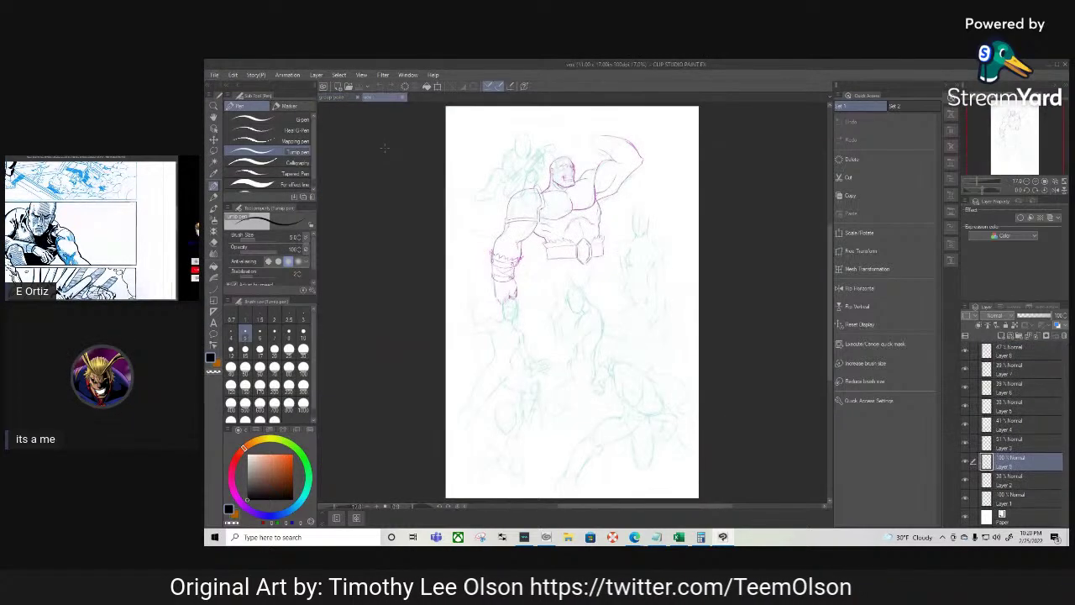
Open the "B and J" JPG photo from the Pictures folder
left_click(214, 75)
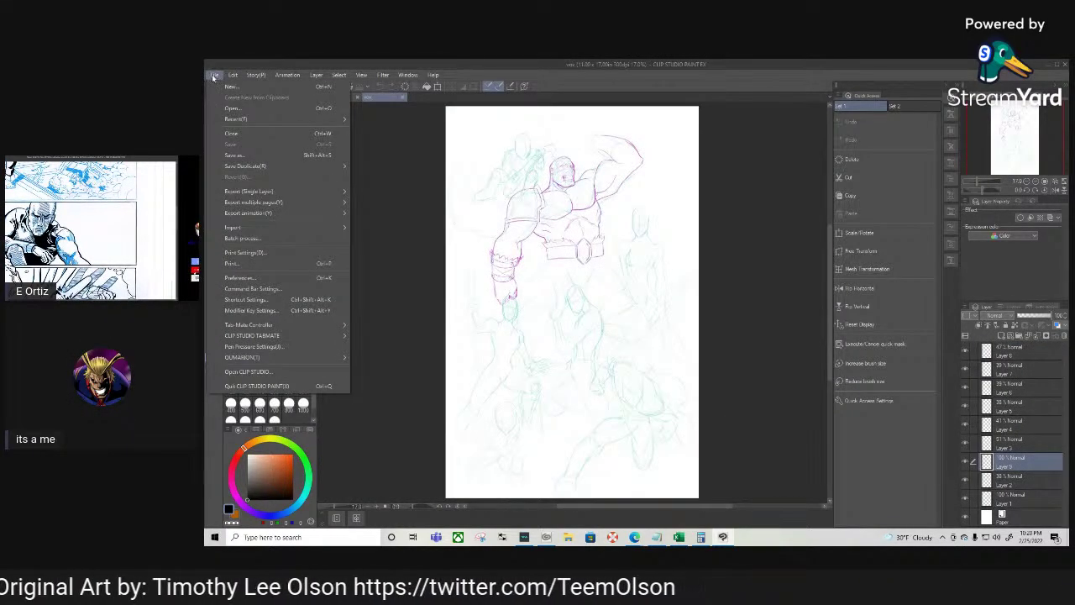
mouse_move(248, 120)
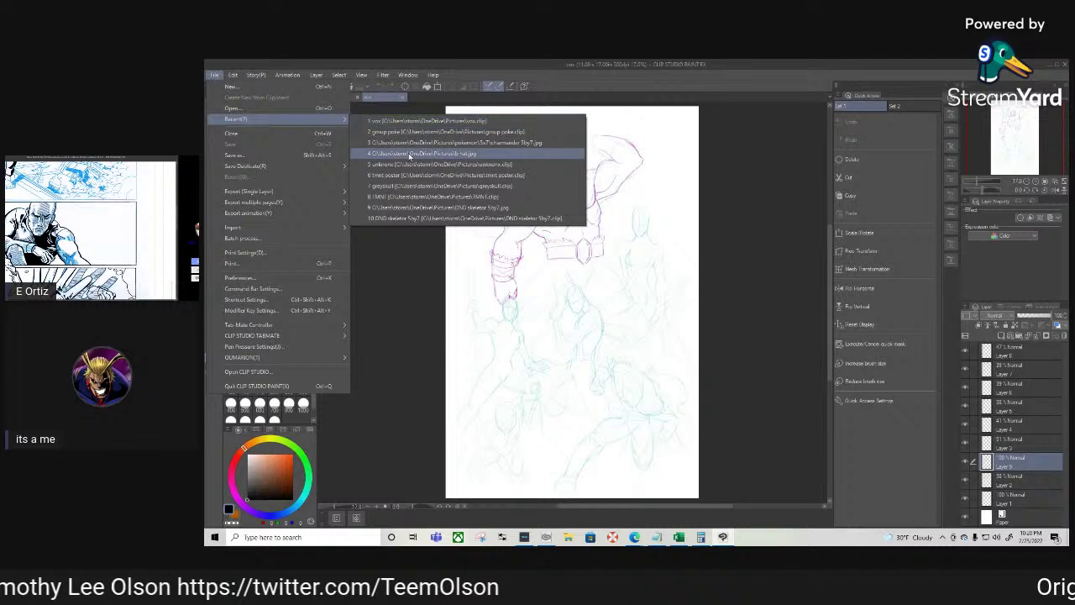
mouse_move(273, 165)
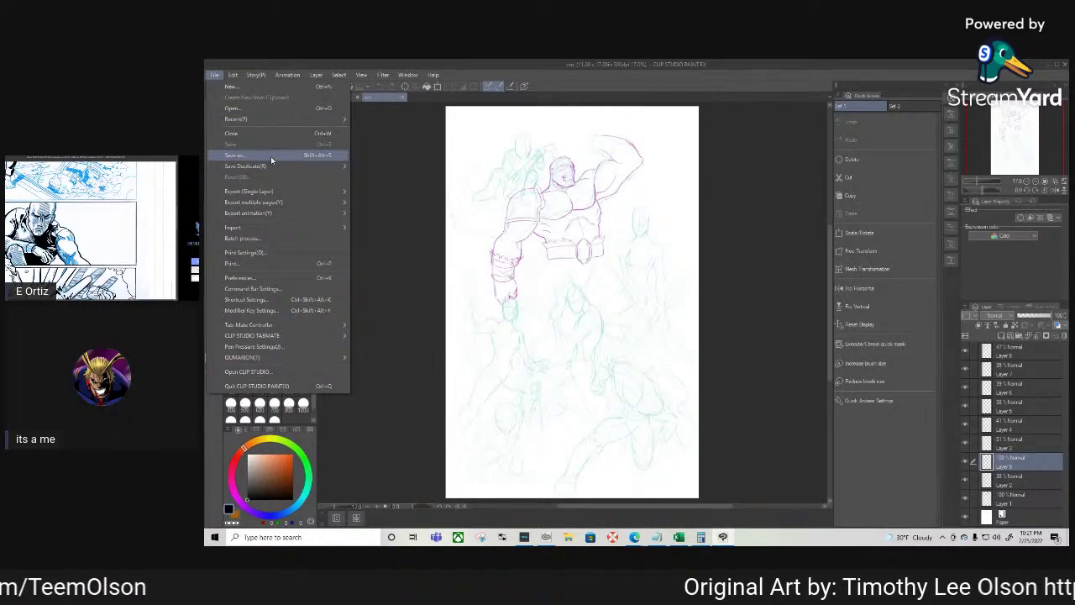
left_click(255, 109)
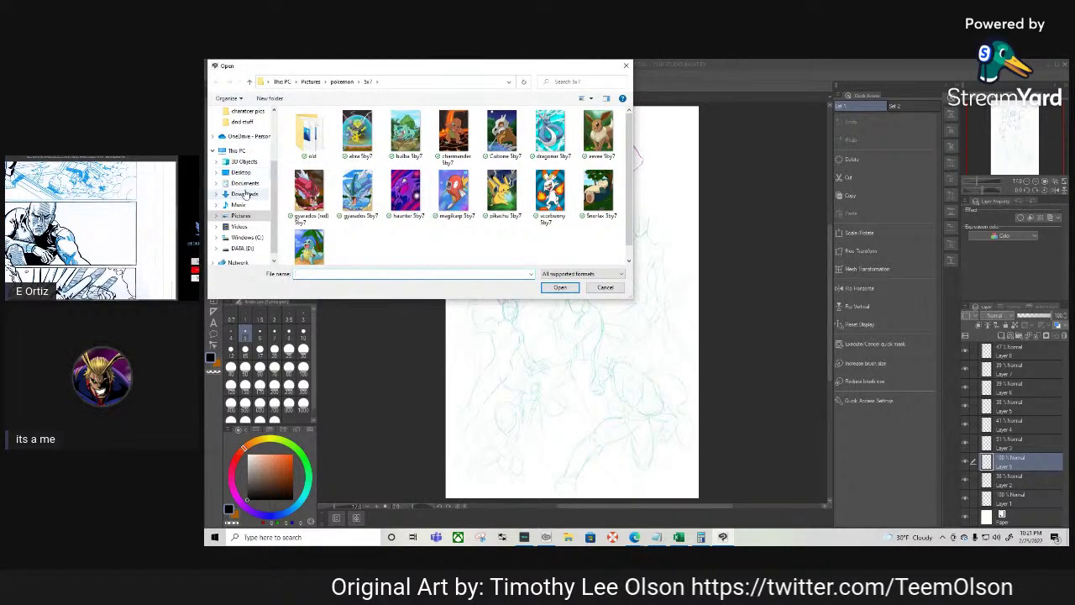
scroll(244, 205, "down", 1)
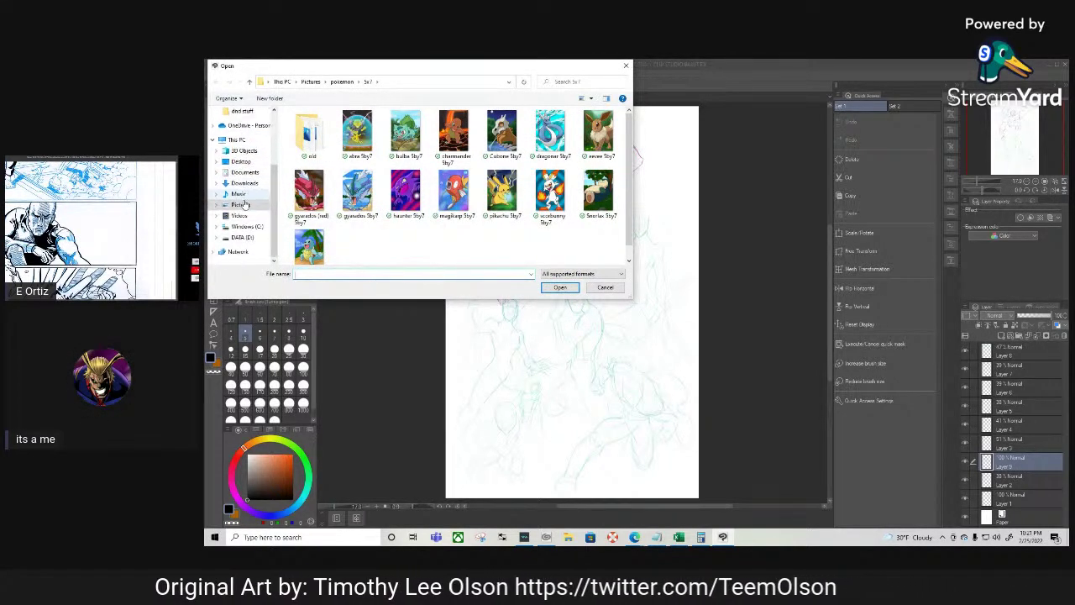
scroll(244, 205, "up", 4)
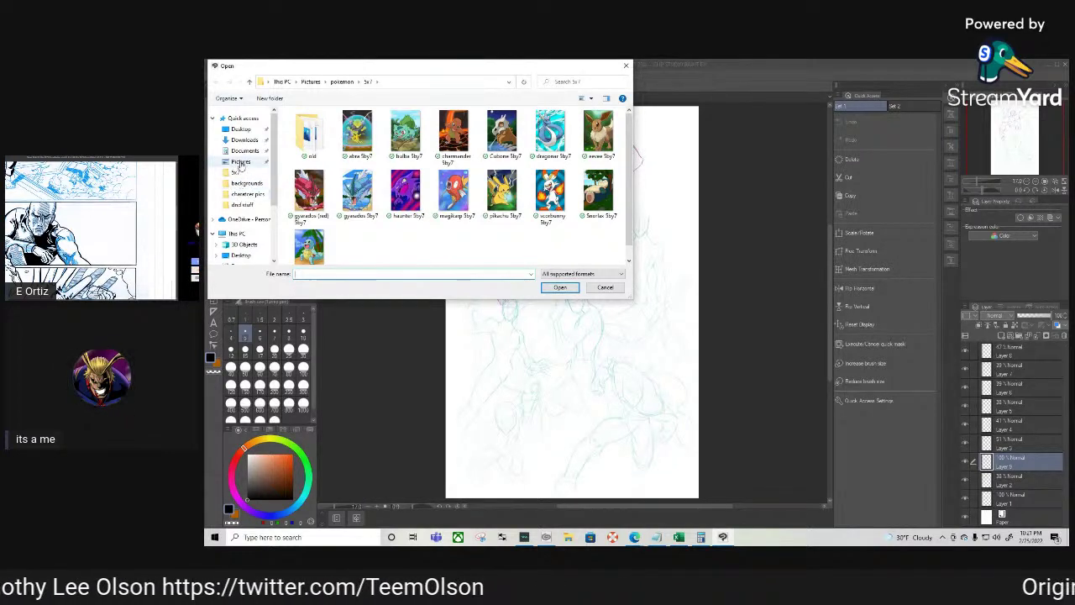
left_click(240, 163)
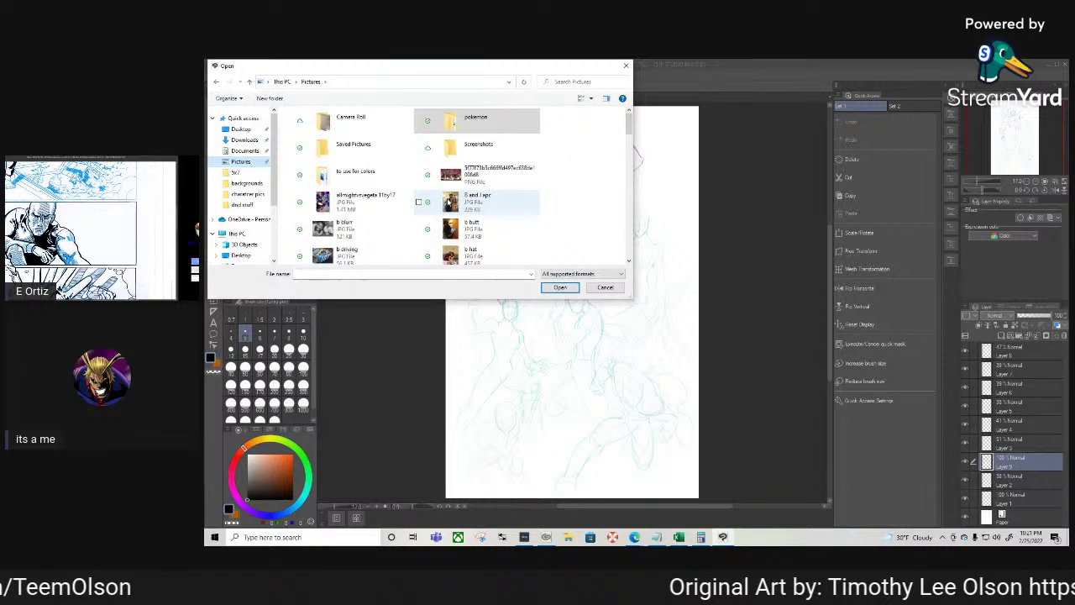
left_click(451, 202)
left_click(560, 287)
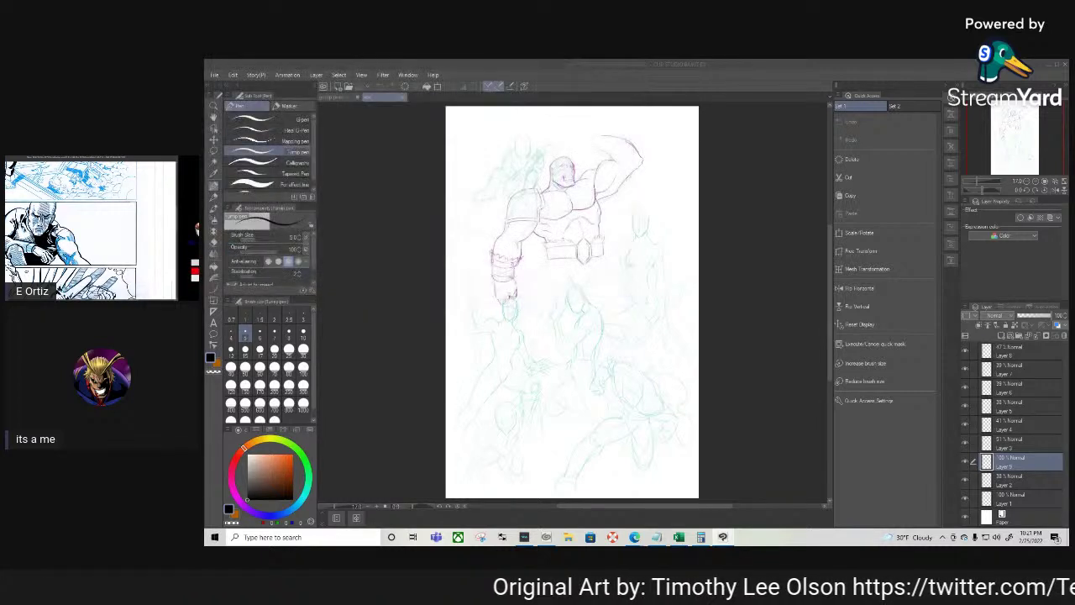
Open the "b butt" JPG photo from the Pictures folder
left_click(215, 75)
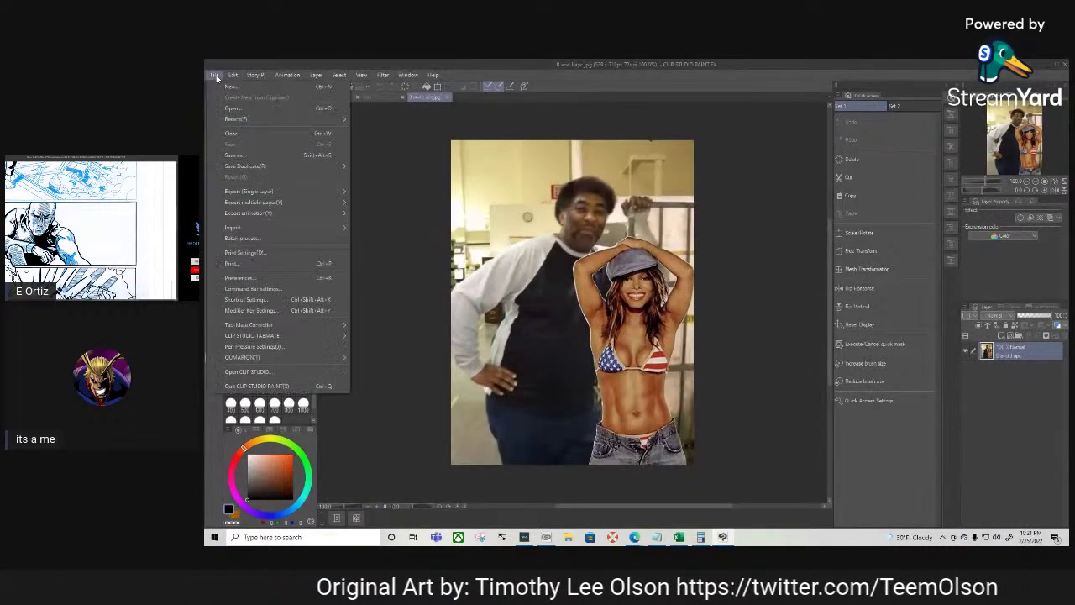
mouse_move(241, 118)
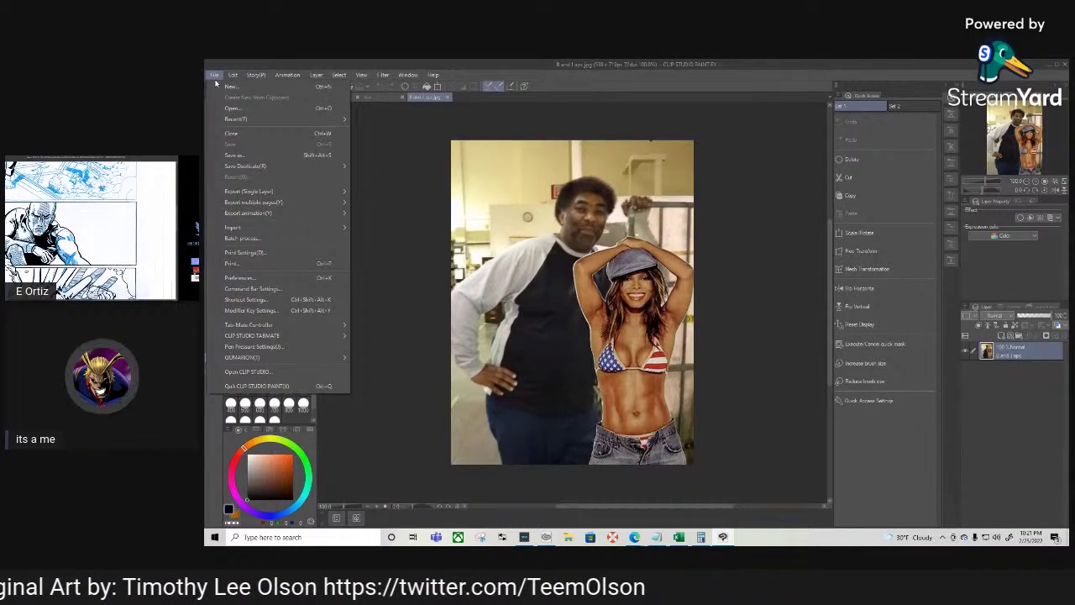
left_click(221, 110)
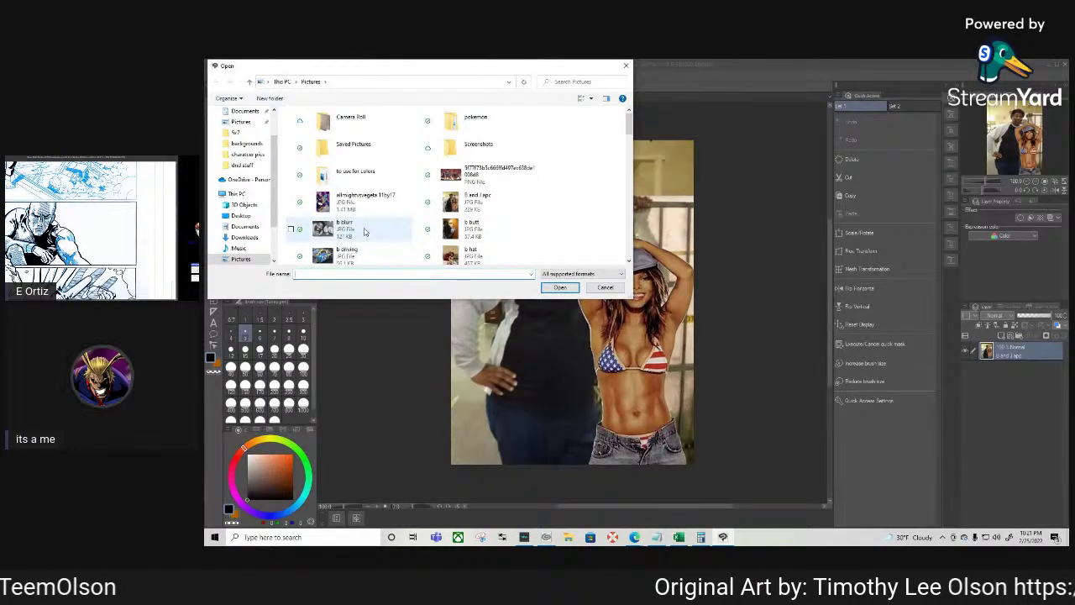
left_click(466, 225)
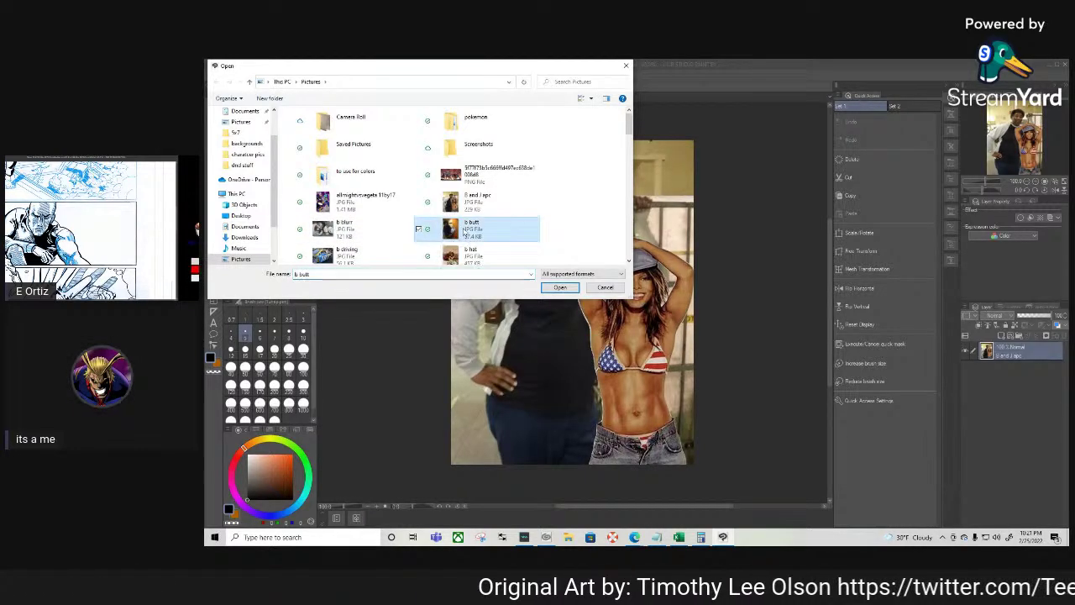
left_click(560, 287)
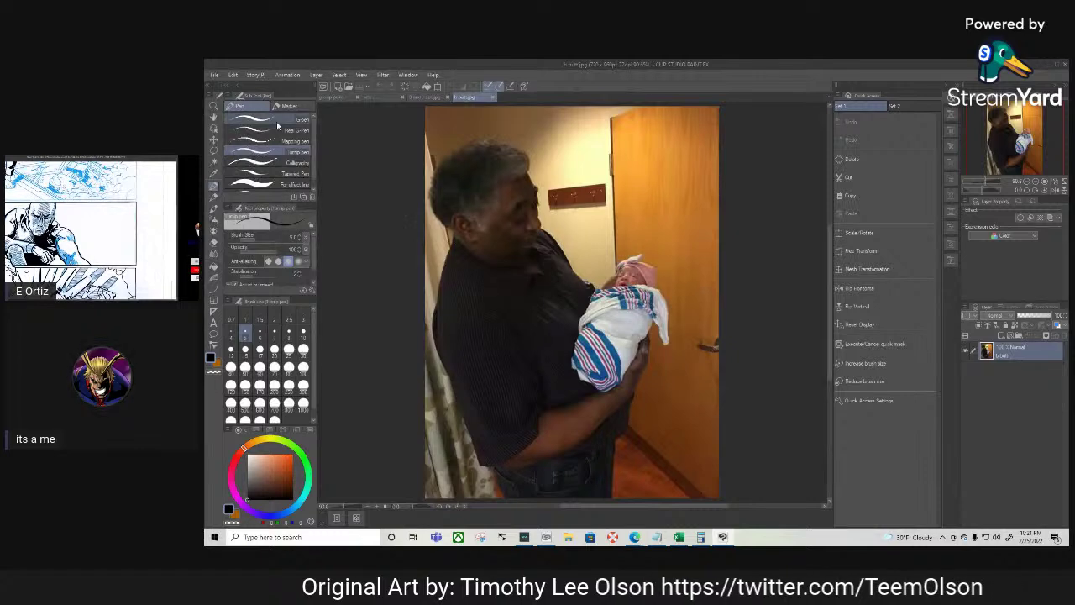
Open the "b n j holding" JPG photo from the Pictures folder
left_click(215, 77)
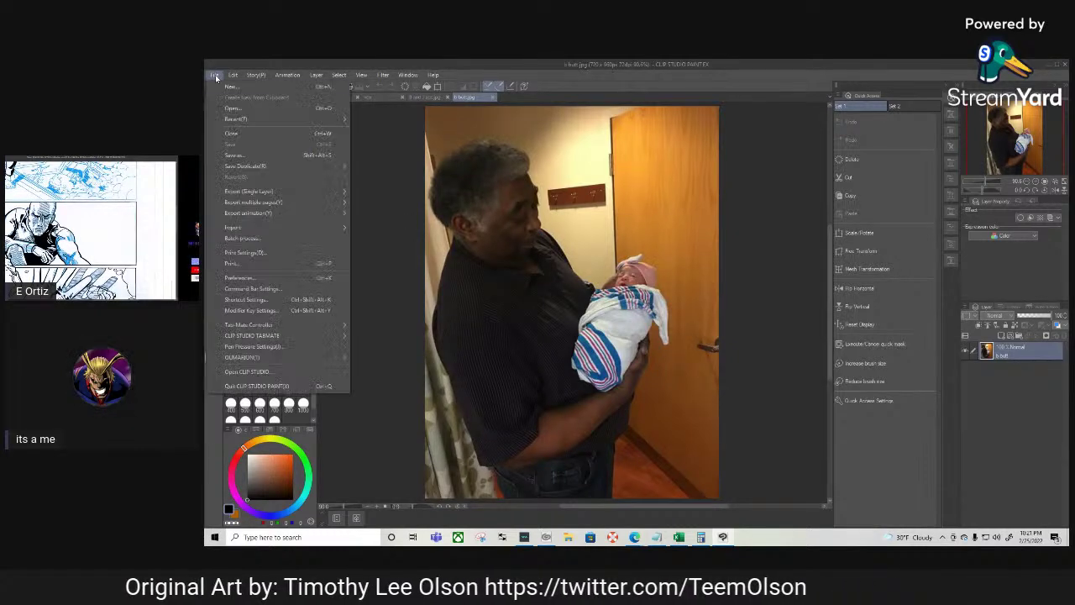
left_click(230, 113)
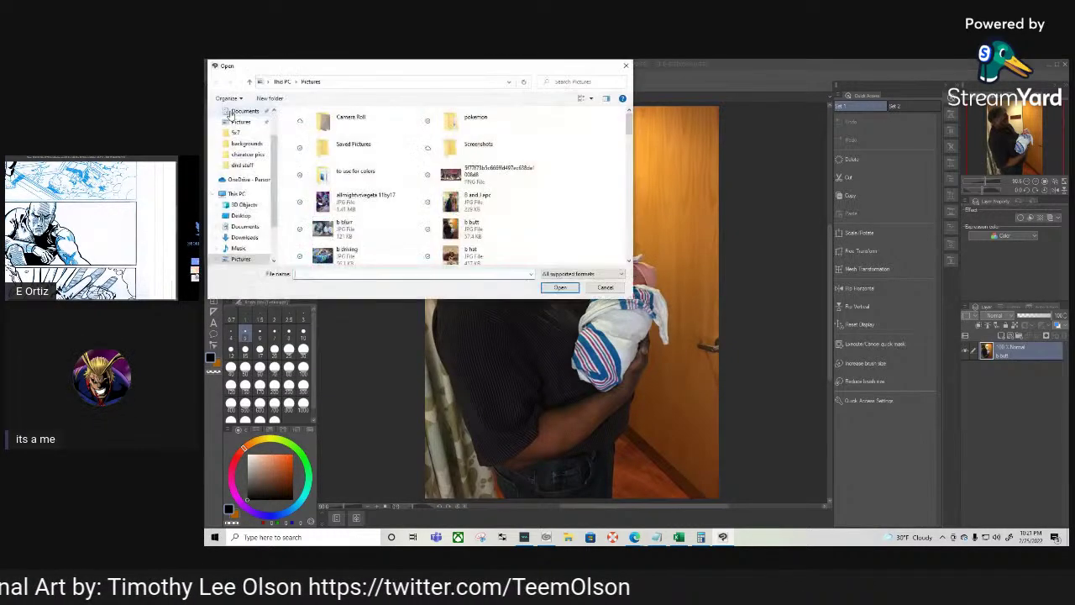
scroll(365, 185, "down", 3)
left_click(470, 195)
left_click(559, 287)
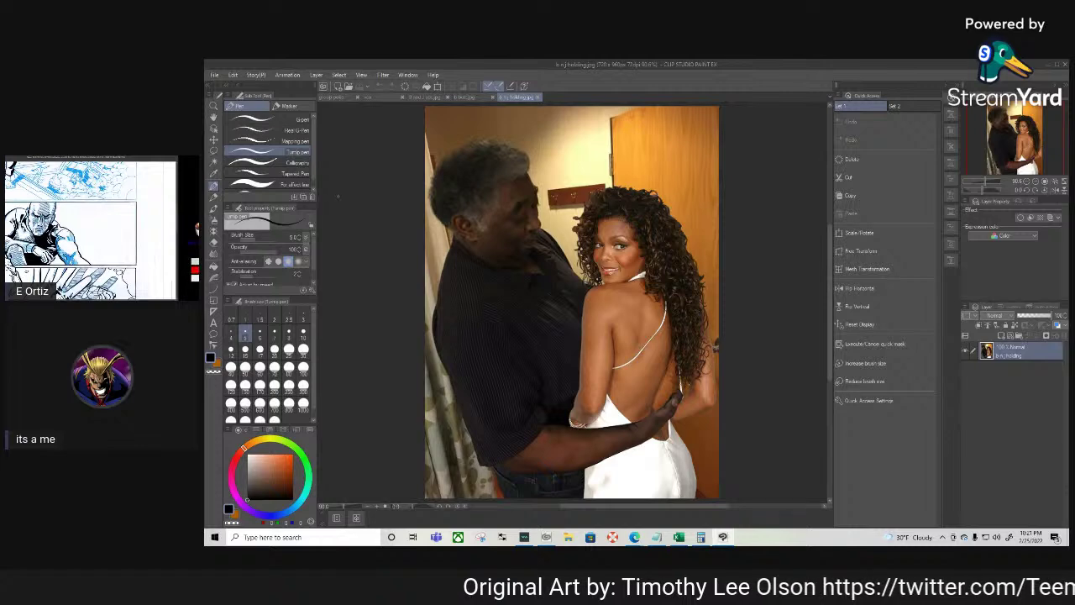
Close the "b n j holding" and "b butt" photos, and open the "b driving" JPG from the Pictures folder
left_click(538, 98)
left_click(495, 97)
left_click(215, 75)
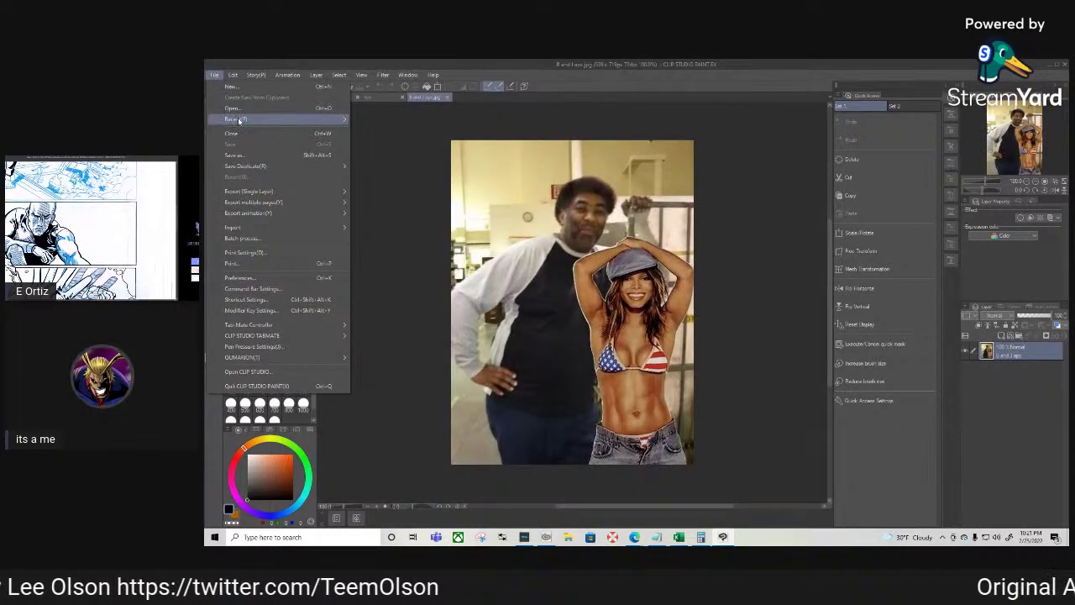
left_click(233, 108)
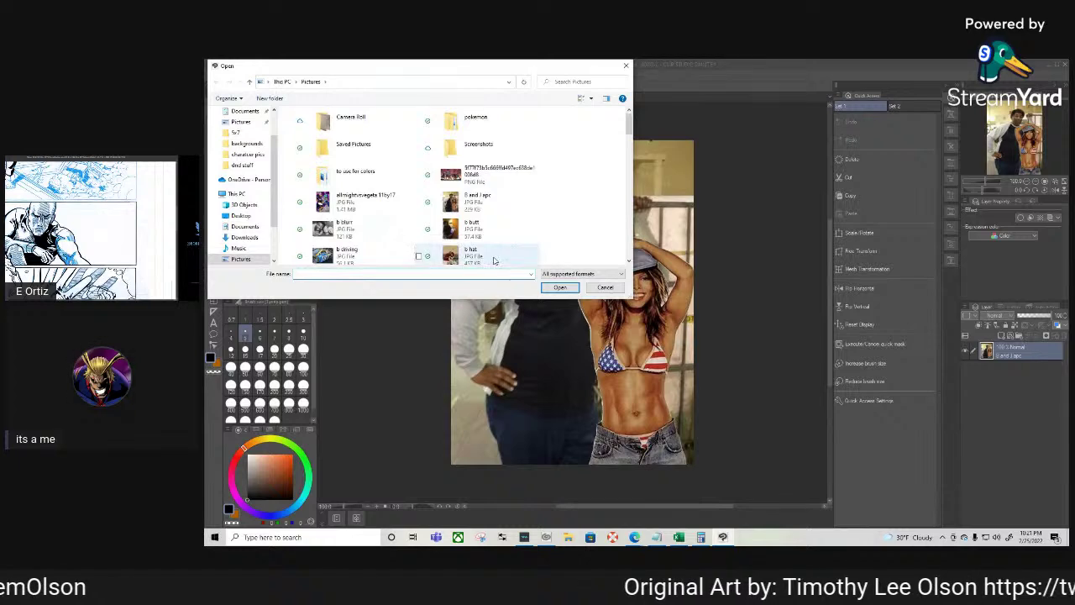
left_click(323, 254)
left_click(560, 288)
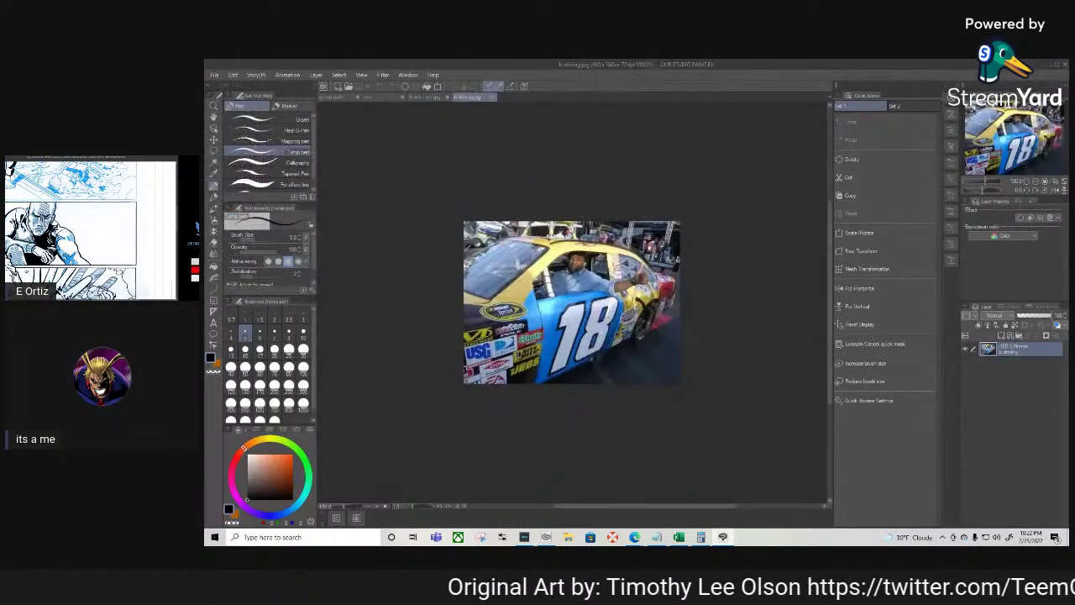
Open the "b n j racing" JPG photo from the Pictures folder
left_click(214, 74)
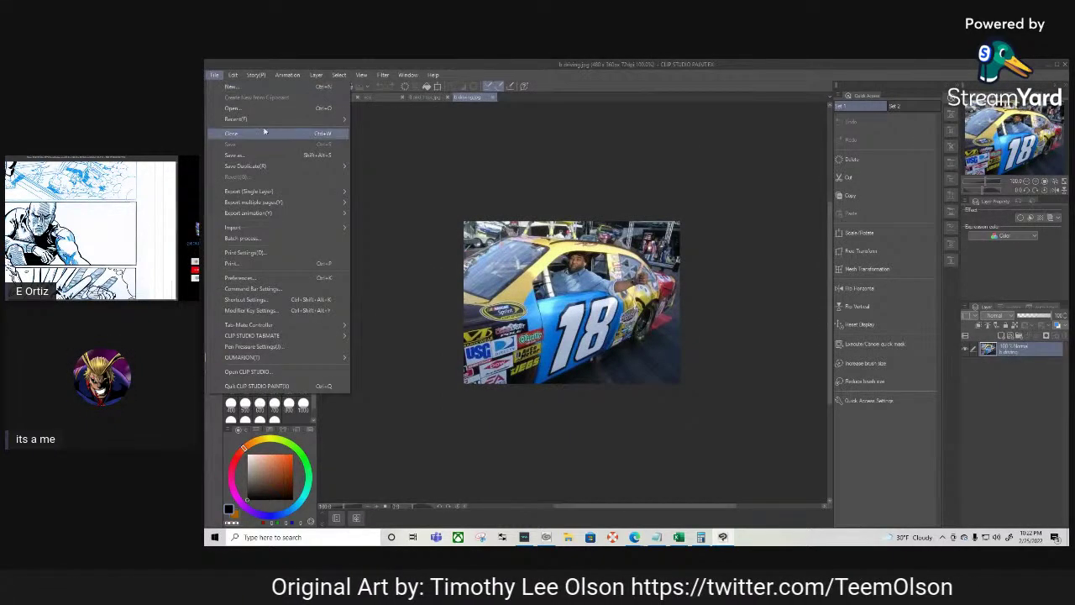
left_click(267, 110)
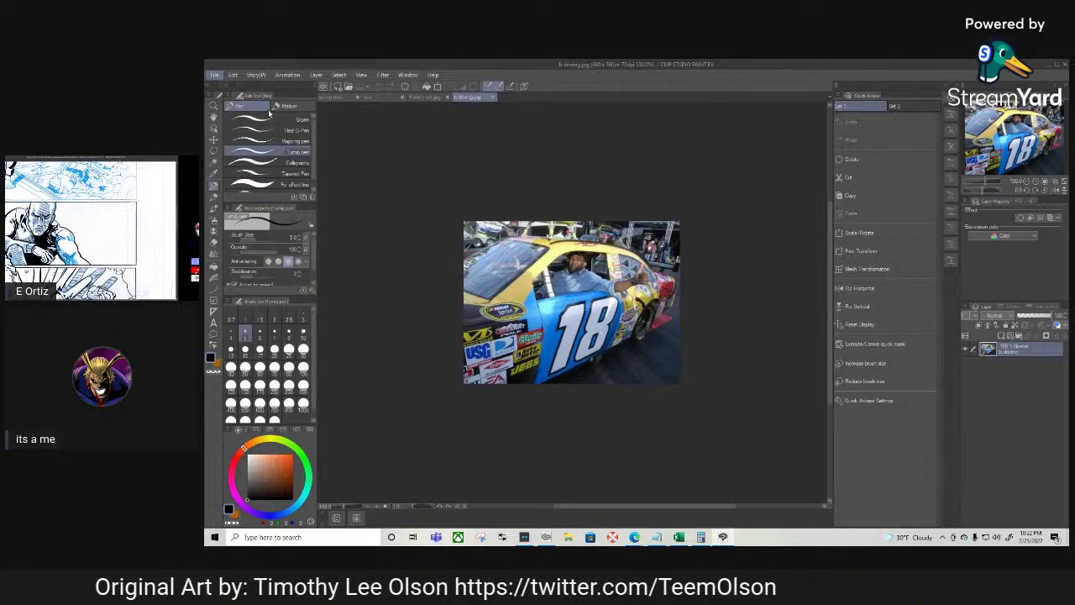
scroll(436, 195, "down", 5)
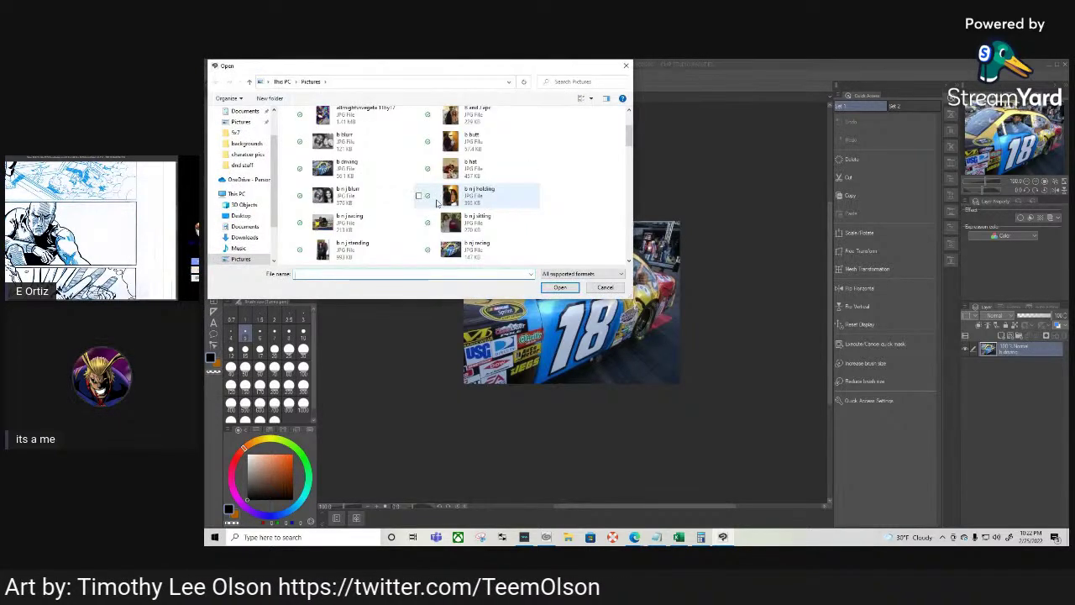
double_click(467, 250)
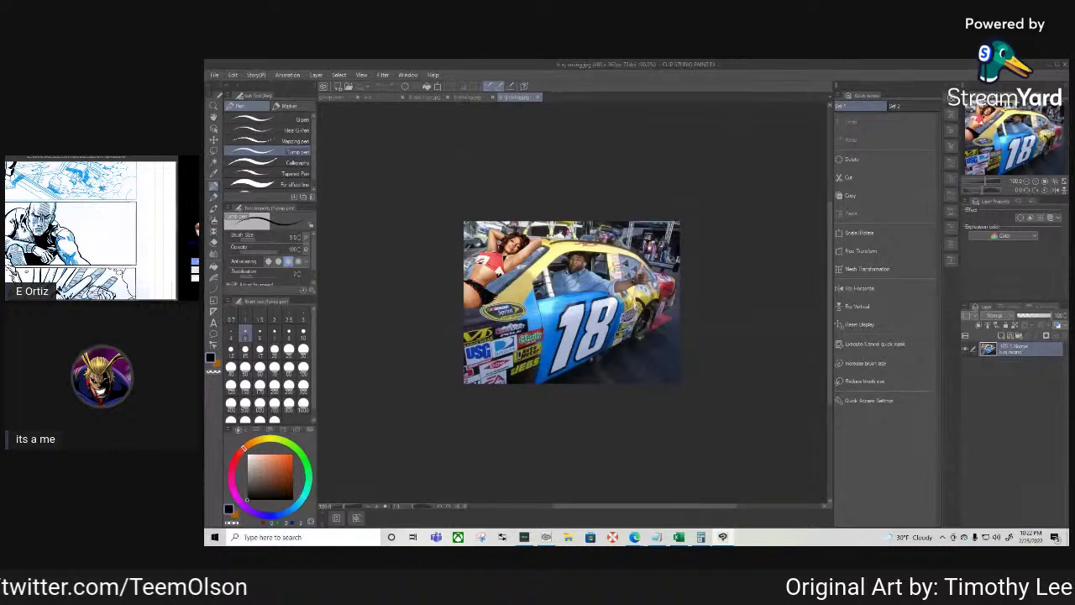
Close the "b n j racing" and "b driving" photos and the adjacent photo document, returning to the muscular character's sketch page
left_click(539, 98)
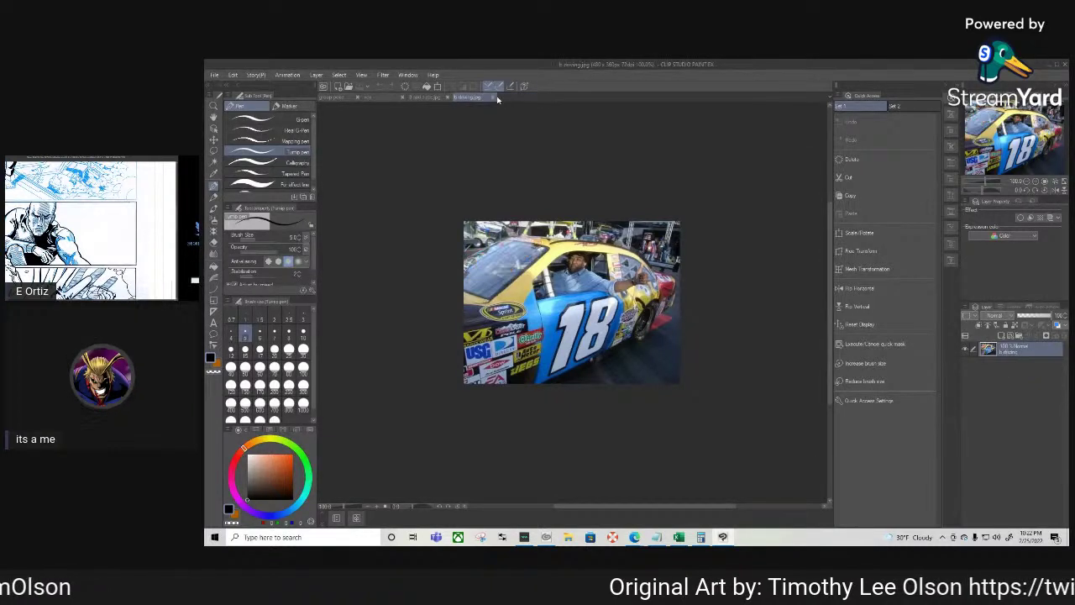
left_click(493, 97)
left_click(446, 99)
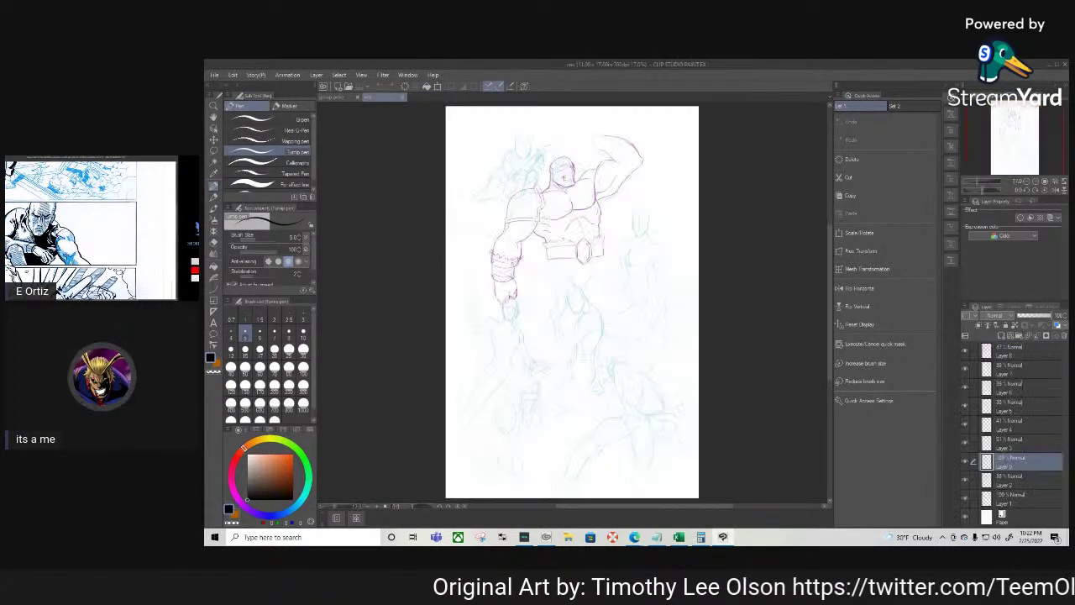
Examine the selected layer's content around the figure's belt and forearm by hiding and showing that layer
scroll(518, 227, "up", 2)
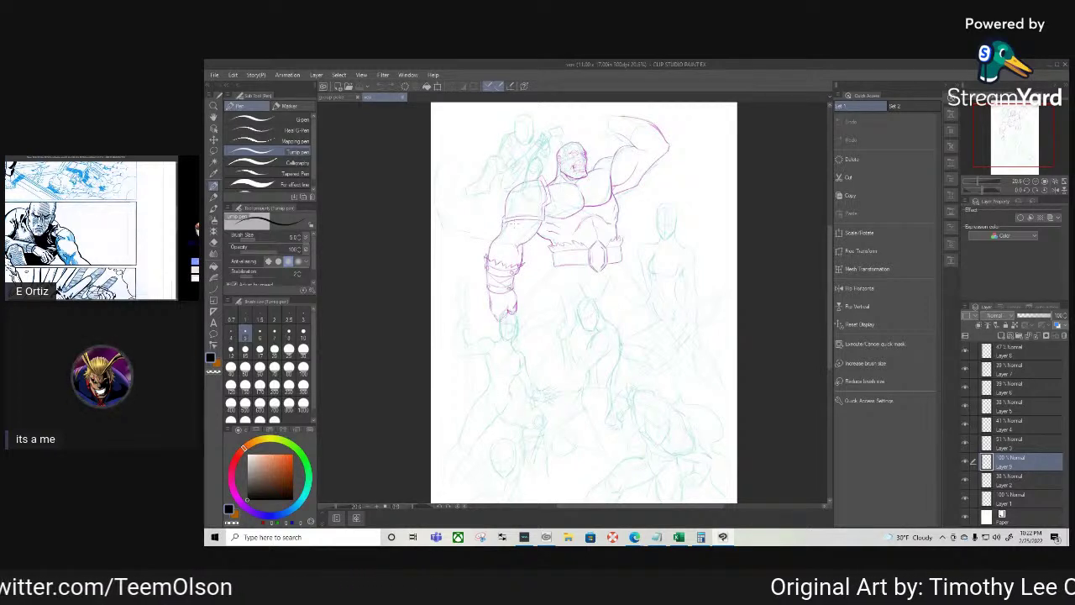
left_click(965, 461)
left_click(965, 461)
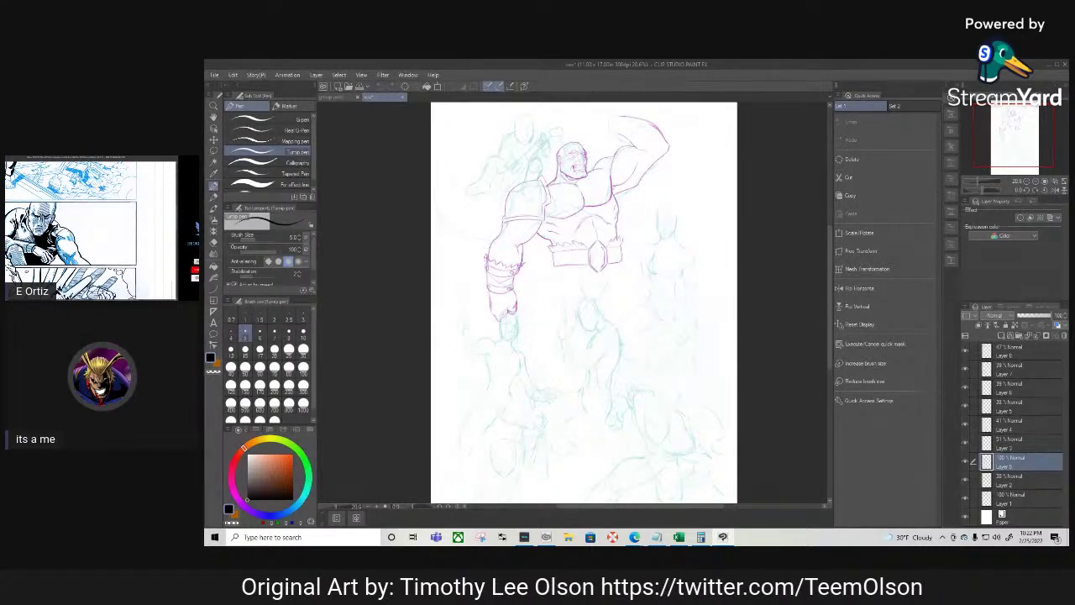
key("ctrl+plus")
key("ctrl+plus")
key("ctrl+plus")
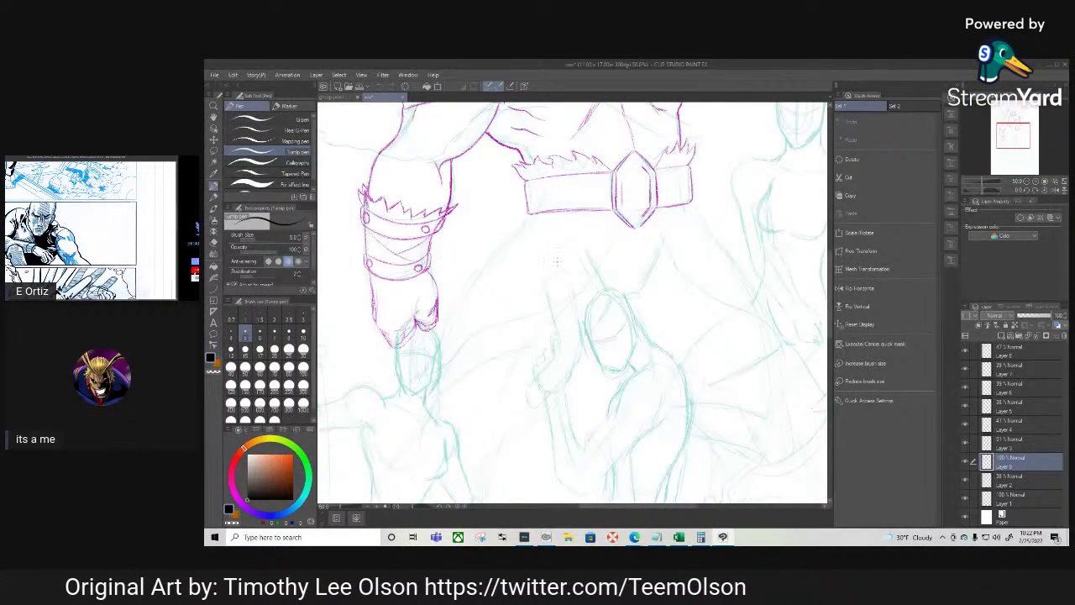
key("space")
left_click_drag(558, 278, 579, 262)
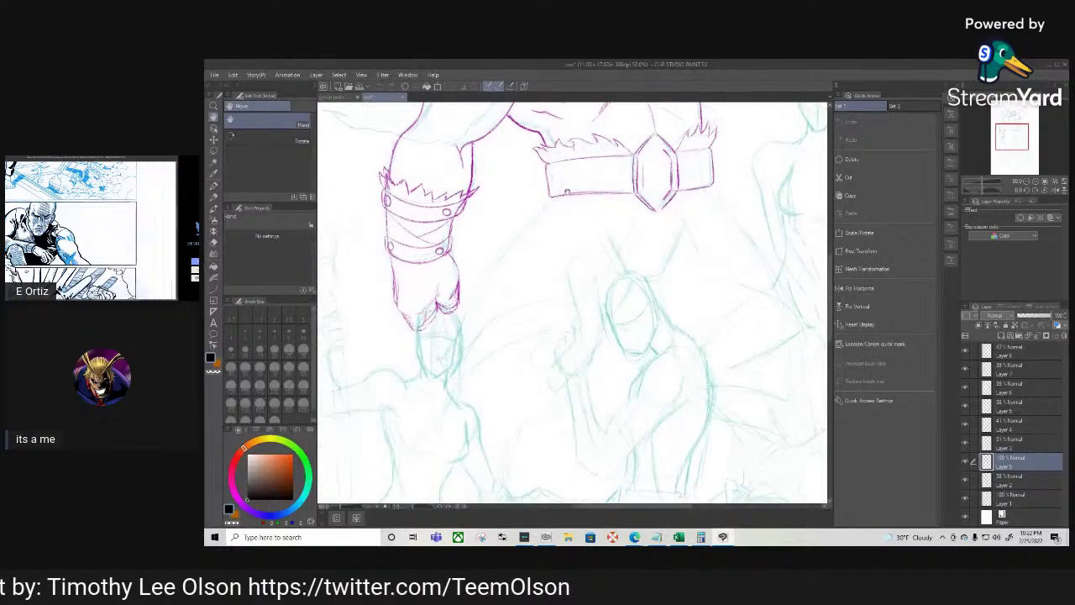
key("p")
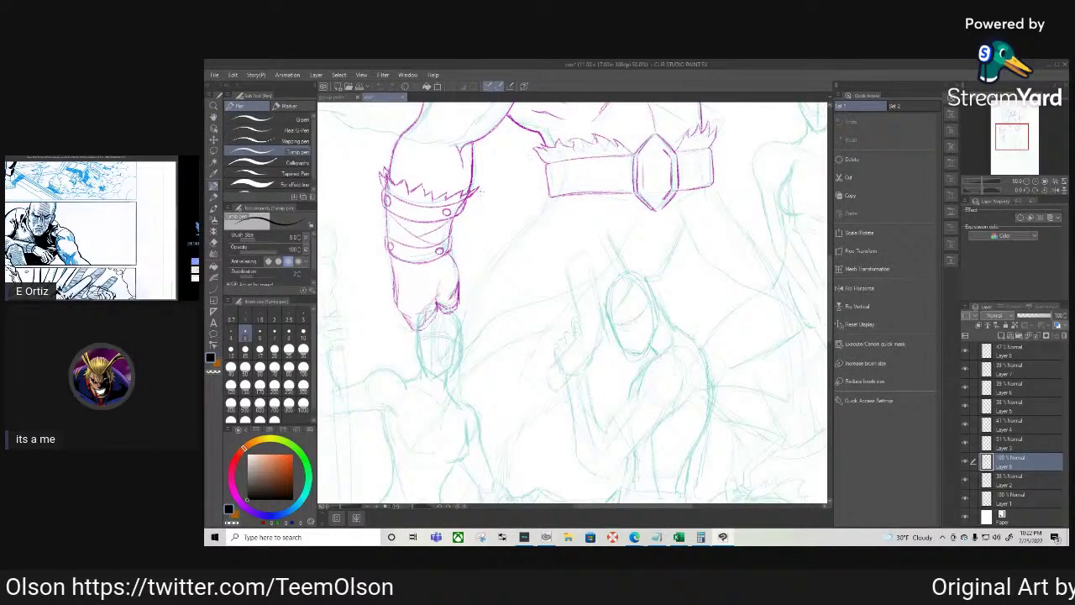
left_click(964, 461)
left_click(964, 461)
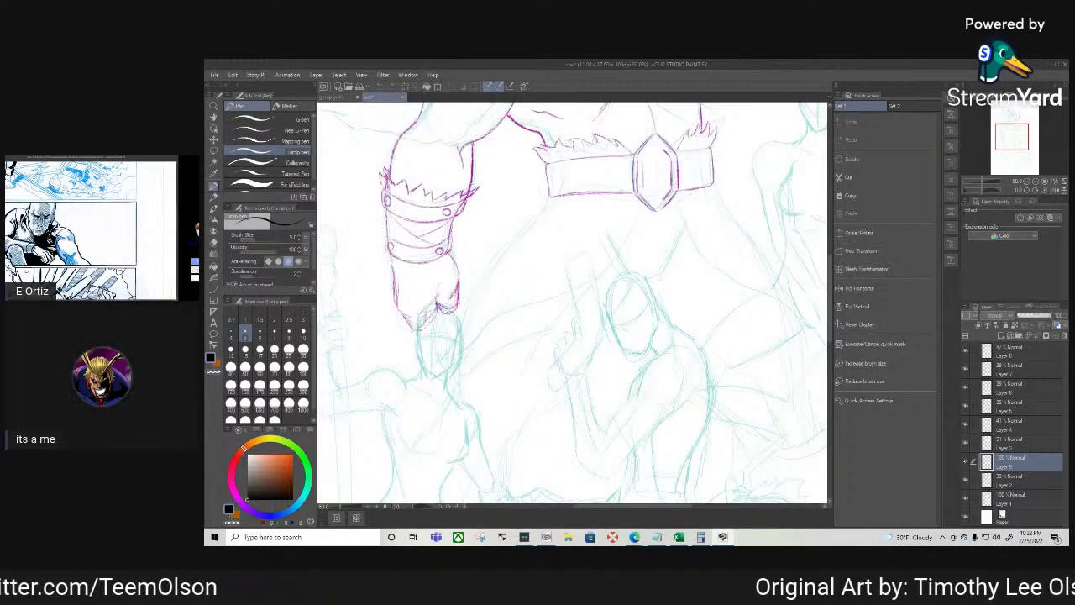
Sample the sketch's purple line colour, draw the left hip outline from the belt toward the fist, and undo the stray stroke below the buckle
left_click(473, 164, "alt")
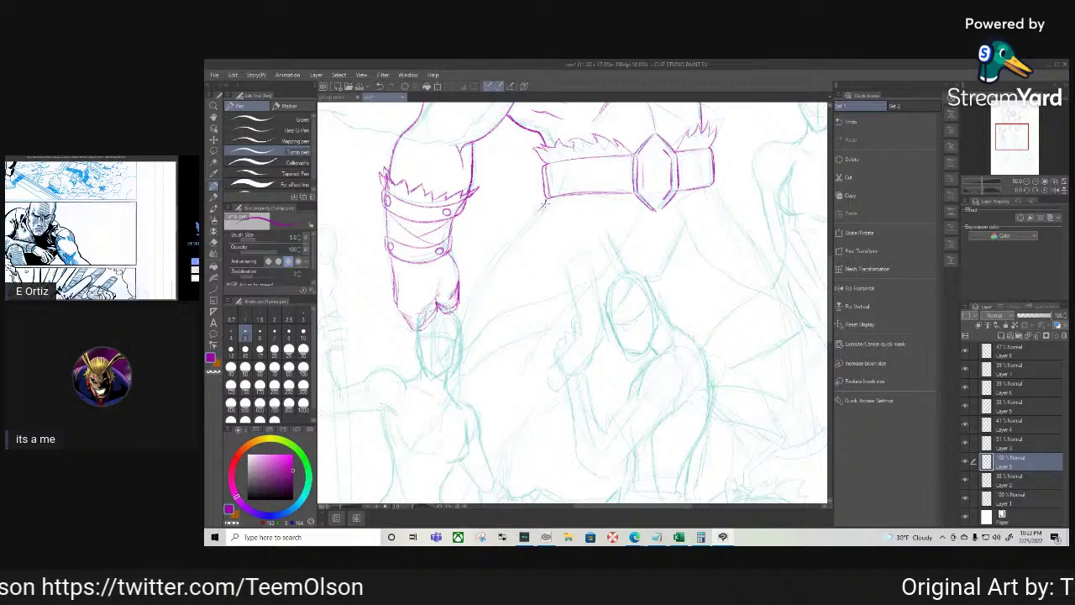
left_click_drag(527, 223, 460, 317)
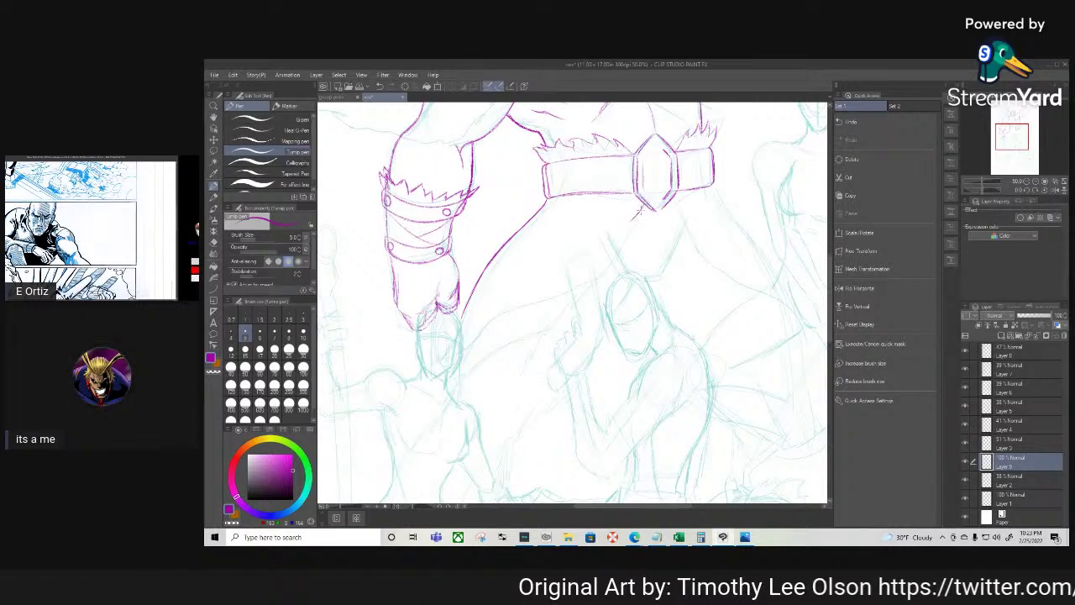
left_click(851, 122)
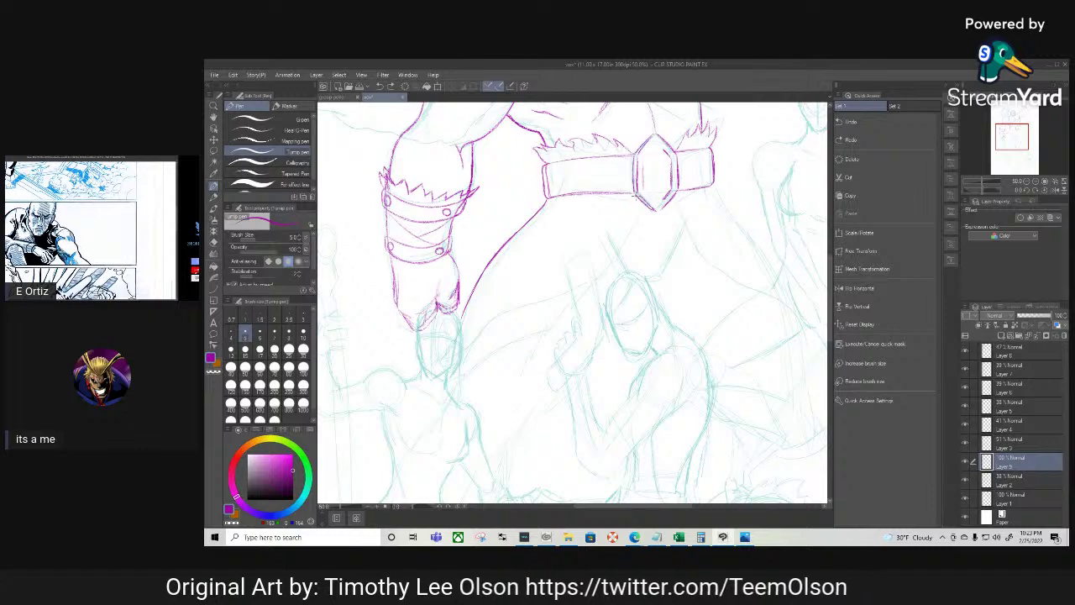
Draw the left garment flap's jagged lower edge from the belt buckle down to the hip outline beside the fist, with a ragged double trim
left_click_drag(636, 195, 629, 203)
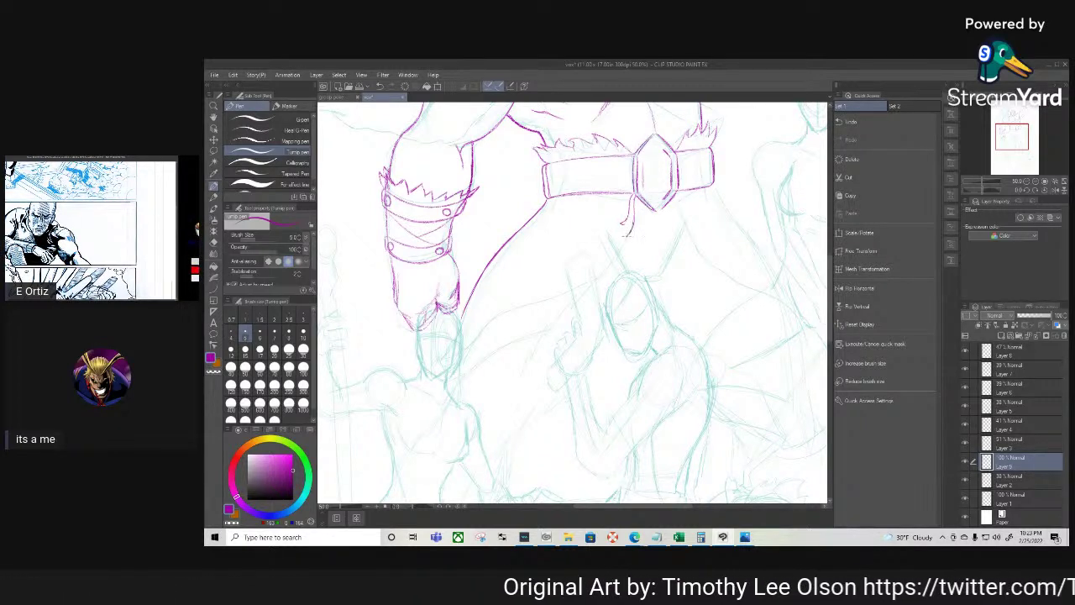
left_click_drag(627, 225, 599, 275)
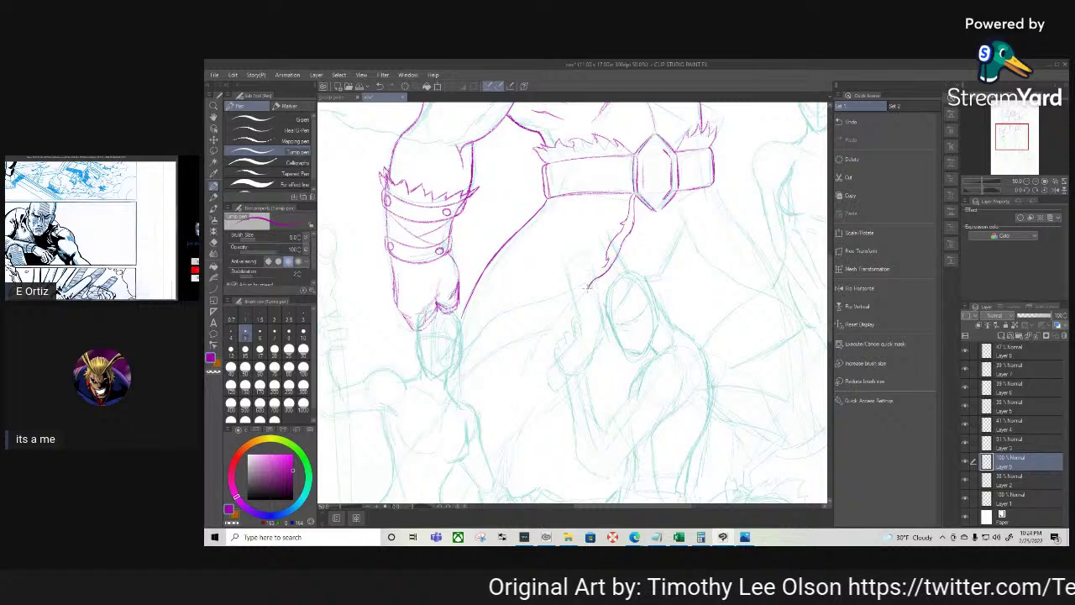
left_click_drag(585, 282, 588, 288)
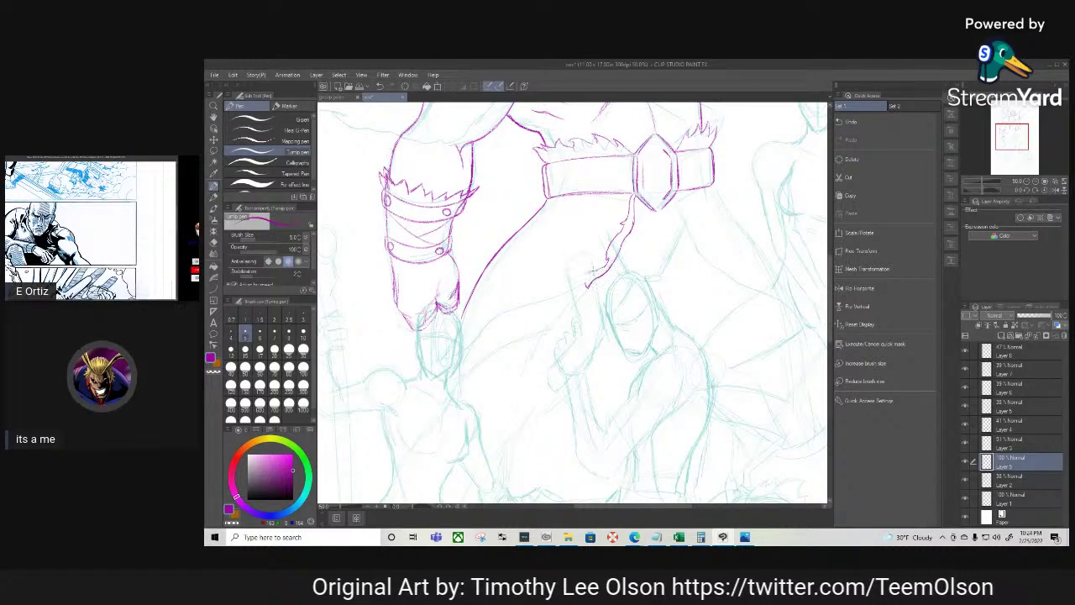
left_click_drag(590, 279, 486, 326)
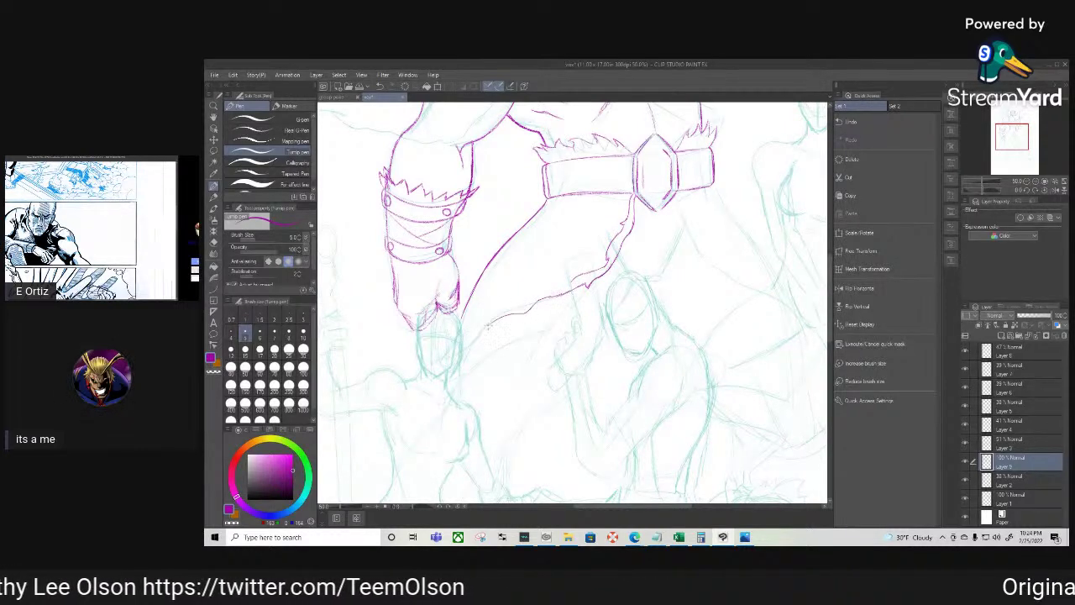
mouse_move(575, 278)
left_mouse_down()
mouse_move(535, 286)
mouse_move(459, 336)
left_mouse_up()
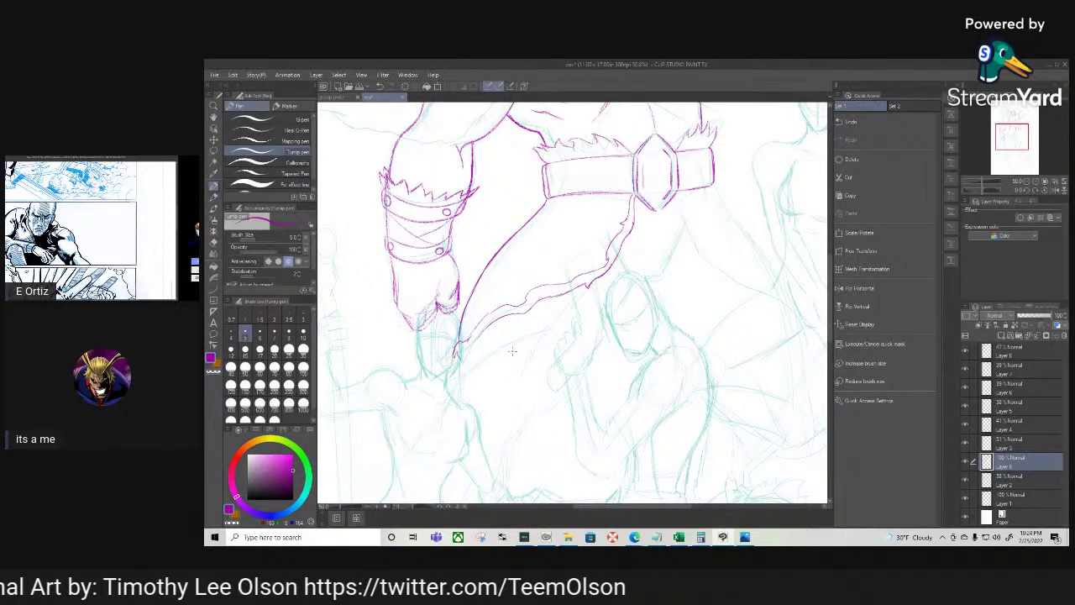
Draw the right garment flap with a straight outer line from the belt and a ragged double trim from the buckle, meeting at its tip
left_click_drag(662, 346, 503, 341)
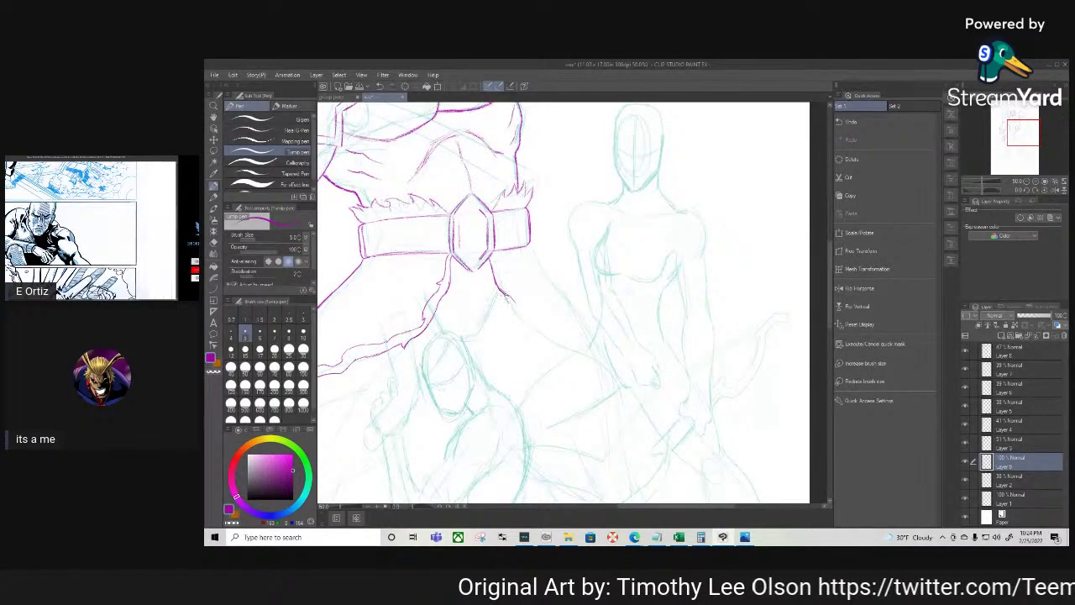
left_click_drag(509, 304, 527, 328)
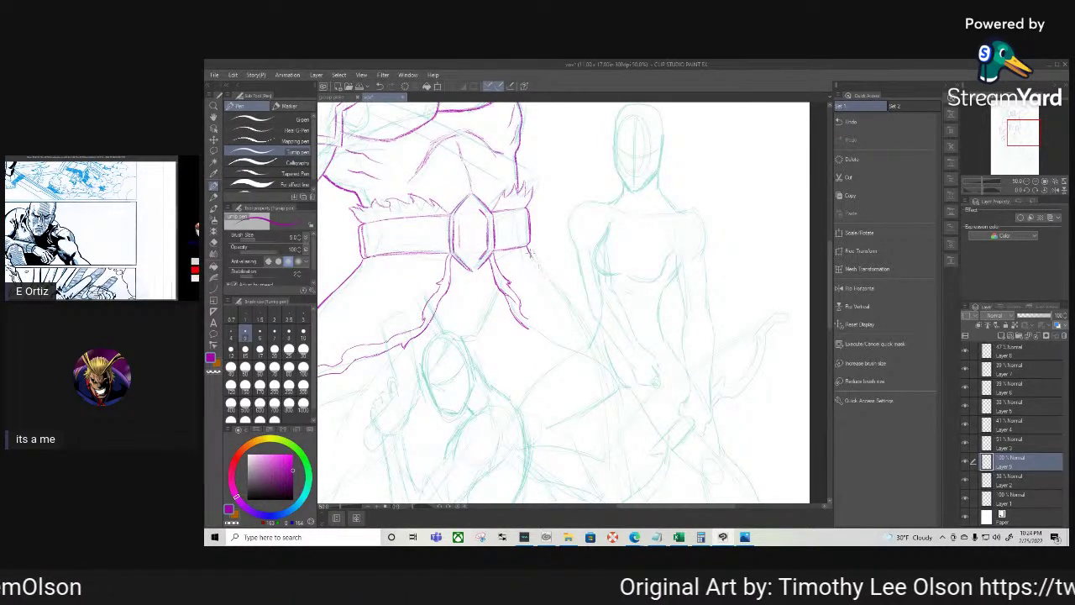
left_click_drag(556, 288, 593, 336)
left_click_drag(623, 397, 552, 406)
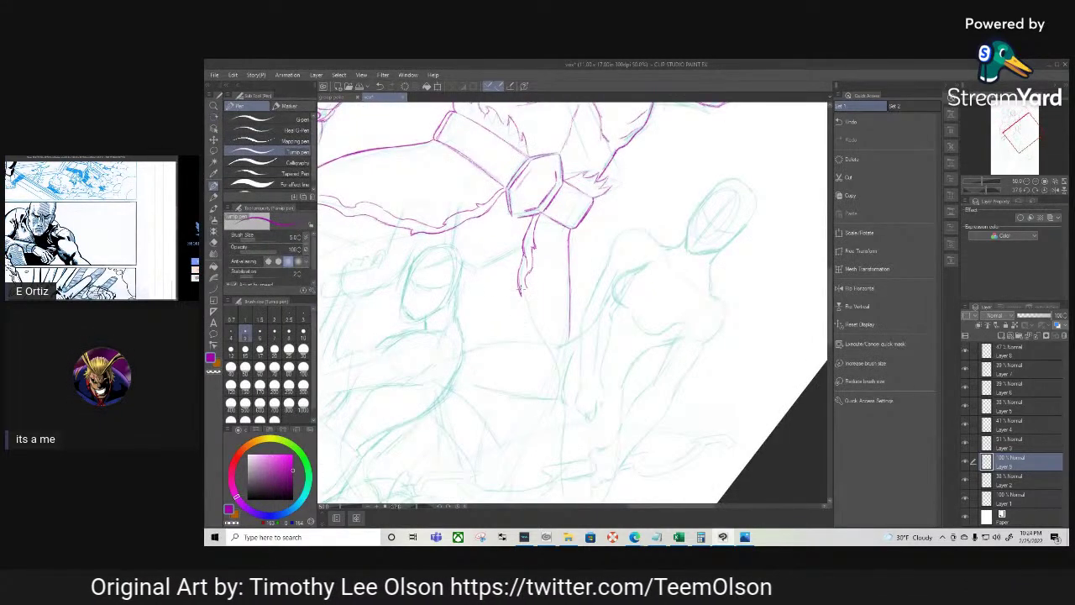
left_click_drag(521, 305, 544, 344)
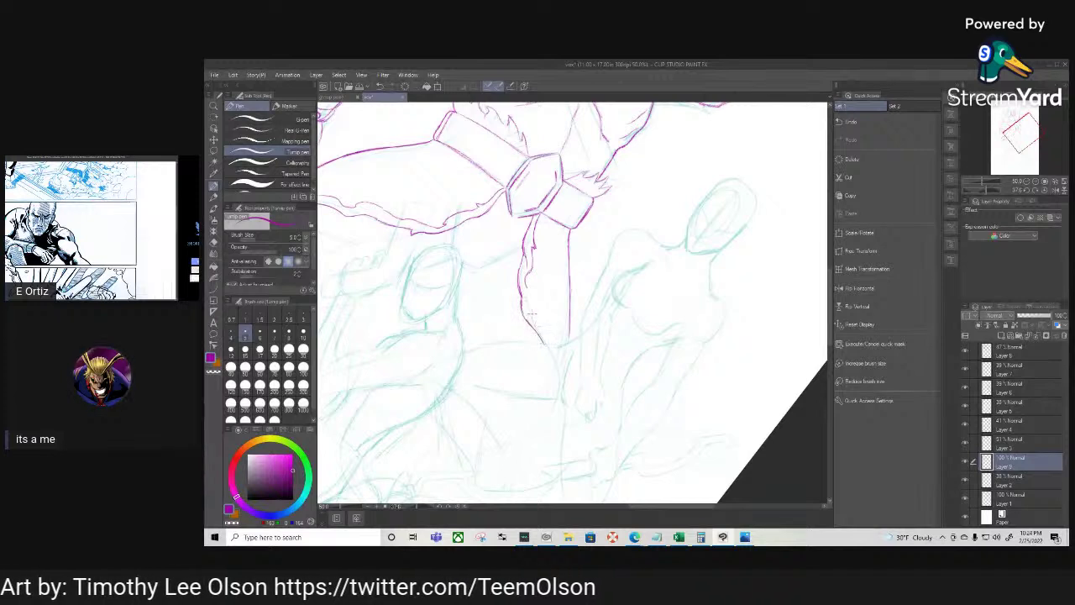
left_click_drag(526, 276, 559, 382)
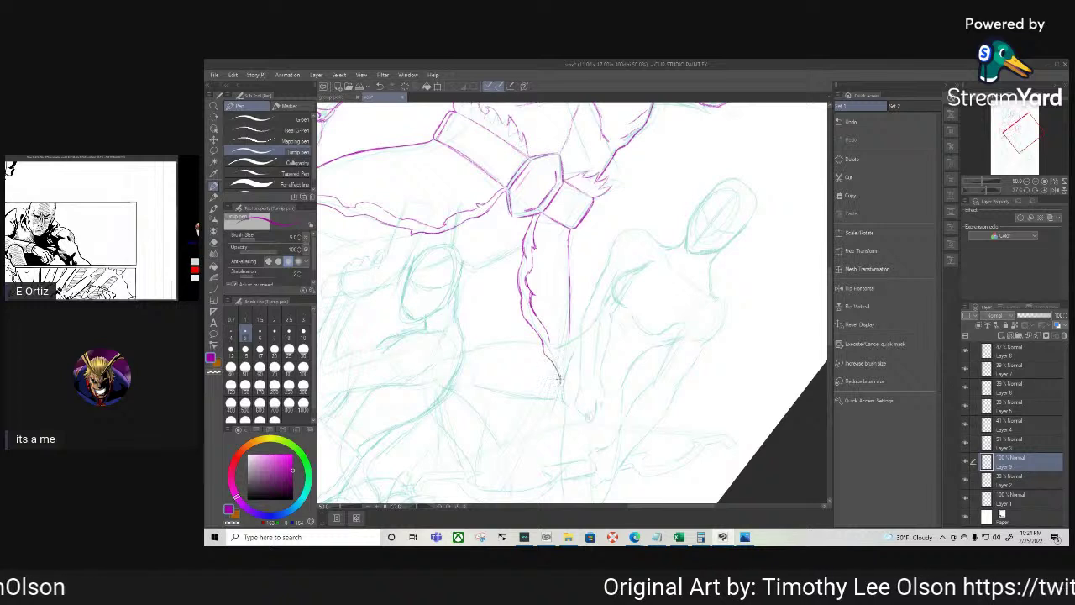
mouse_move(567, 319)
left_mouse_down()
mouse_move(564, 353)
mouse_move(550, 344)
mouse_move(567, 371)
left_mouse_up()
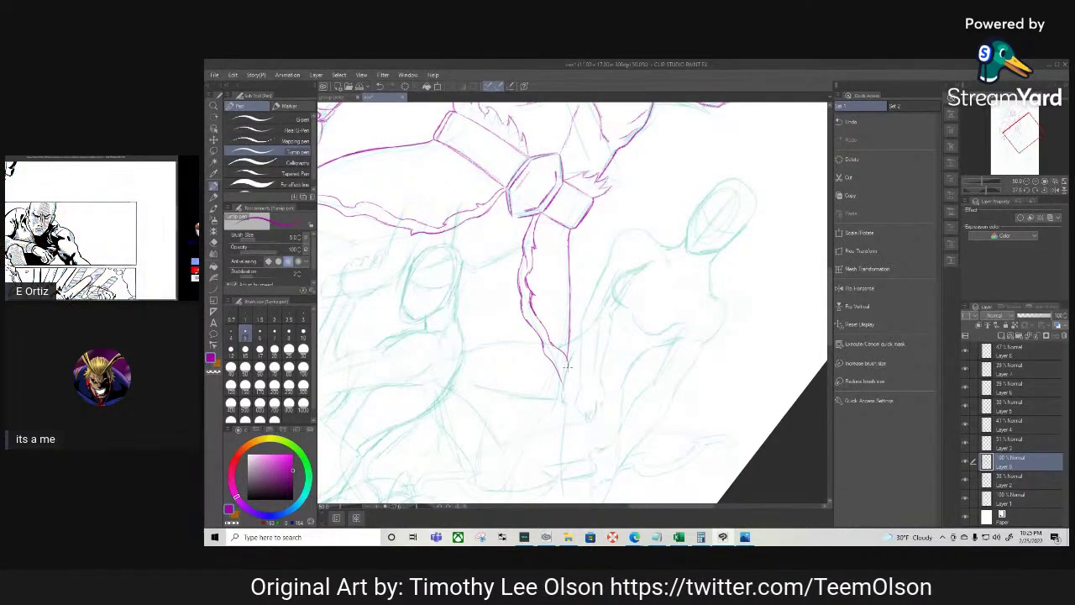
Draw the jagged, pointed loincloth between the two side flaps below the belt buckle
key("shift+space")
left_click_drag(509, 423, 573, 420)
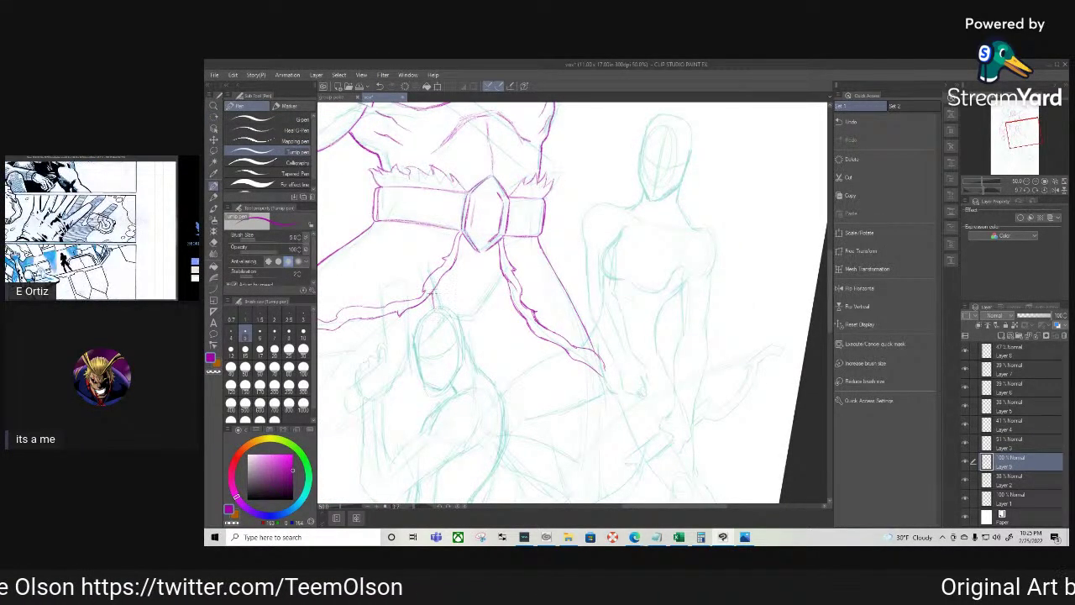
left_click_drag(431, 292, 437, 343)
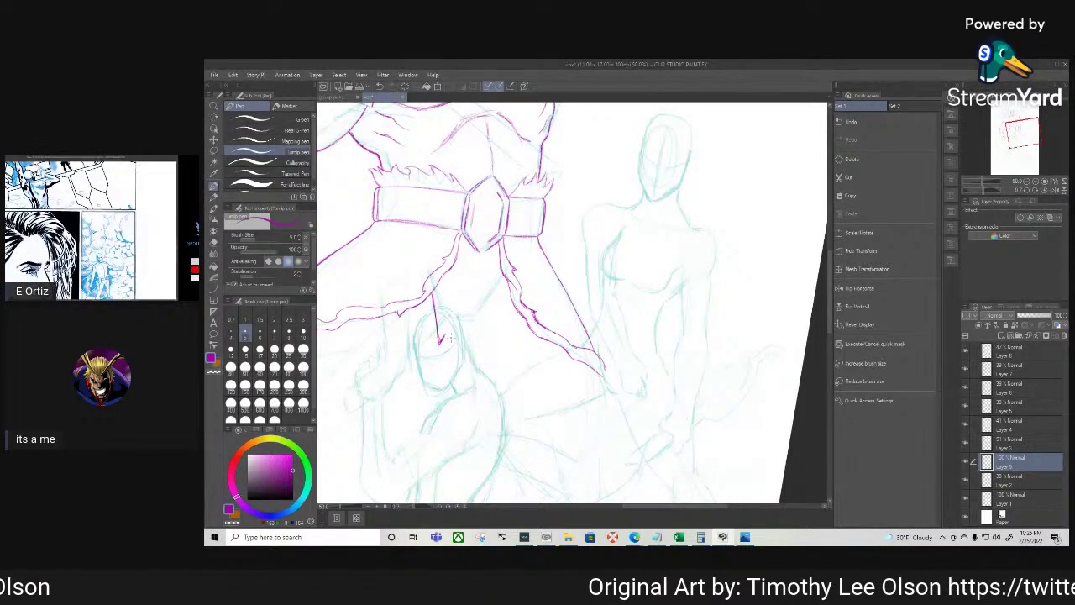
mouse_move(445, 337)
left_mouse_down()
mouse_move(463, 383)
mouse_move(497, 332)
mouse_move(475, 375)
left_mouse_up()
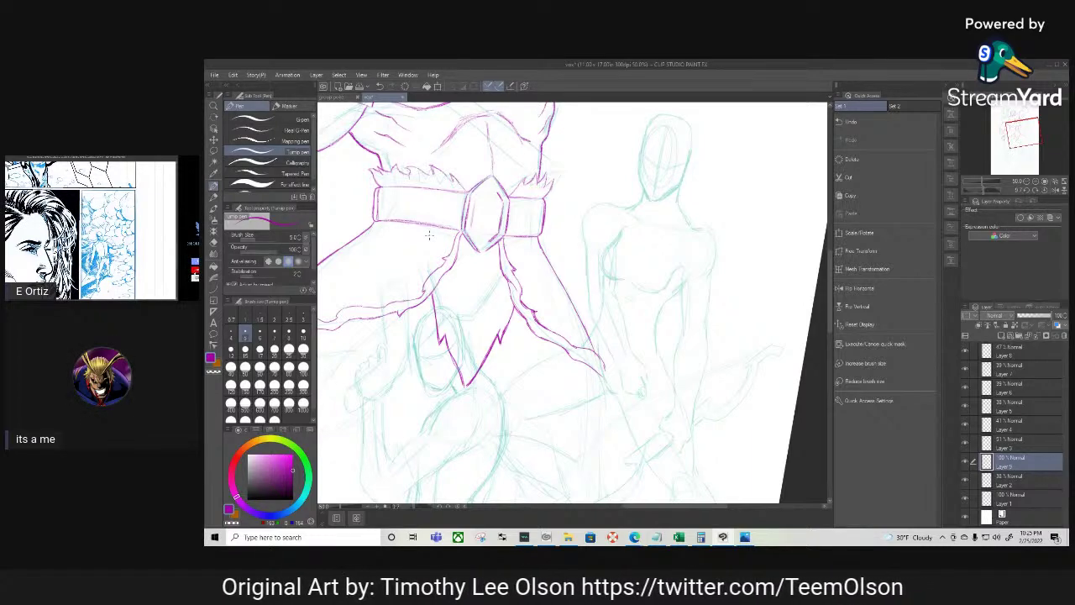
Redraw the left flap's outer line at a steeper angle from the belt, and erase its old outline and trim to reshape it narrower
left_click_drag(472, 416, 609, 317)
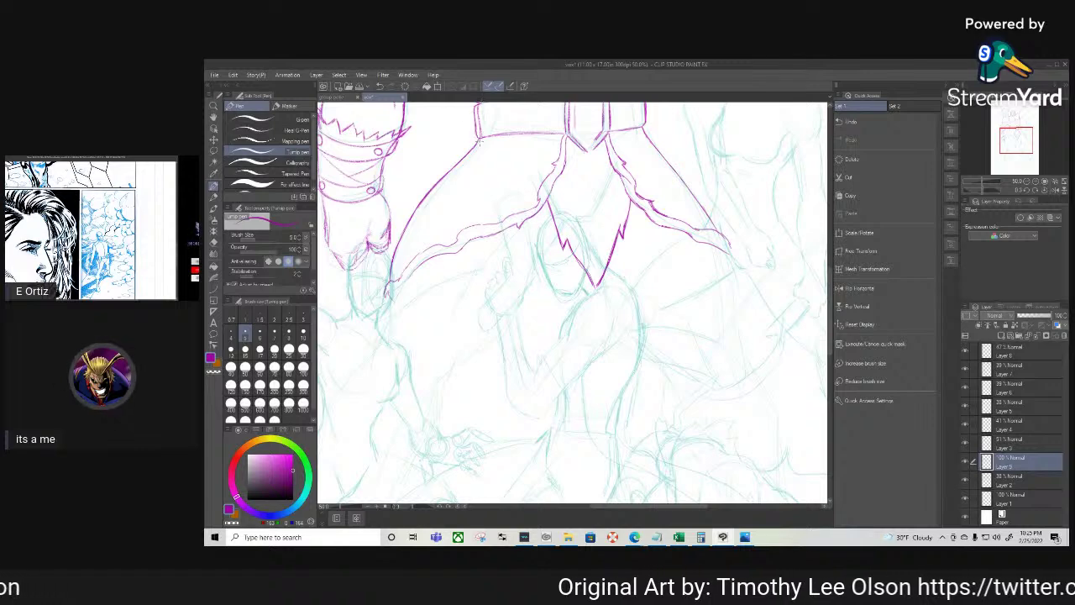
left_click_drag(471, 171, 433, 288)
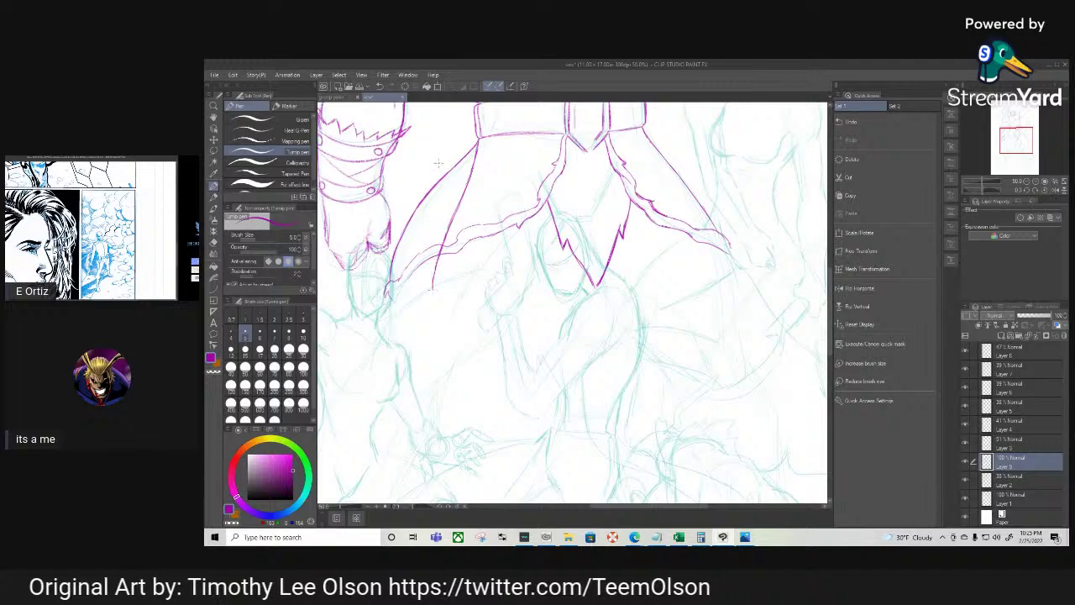
key("e")
mouse_move(458, 163)
left_mouse_down()
mouse_move(388, 283)
mouse_move(413, 250)
mouse_move(421, 261)
mouse_move(435, 235)
mouse_move(433, 254)
mouse_move(455, 227)
mouse_move(471, 230)
mouse_move(458, 256)
mouse_move(506, 226)
mouse_move(513, 243)
mouse_move(431, 300)
left_mouse_up()
key("p")
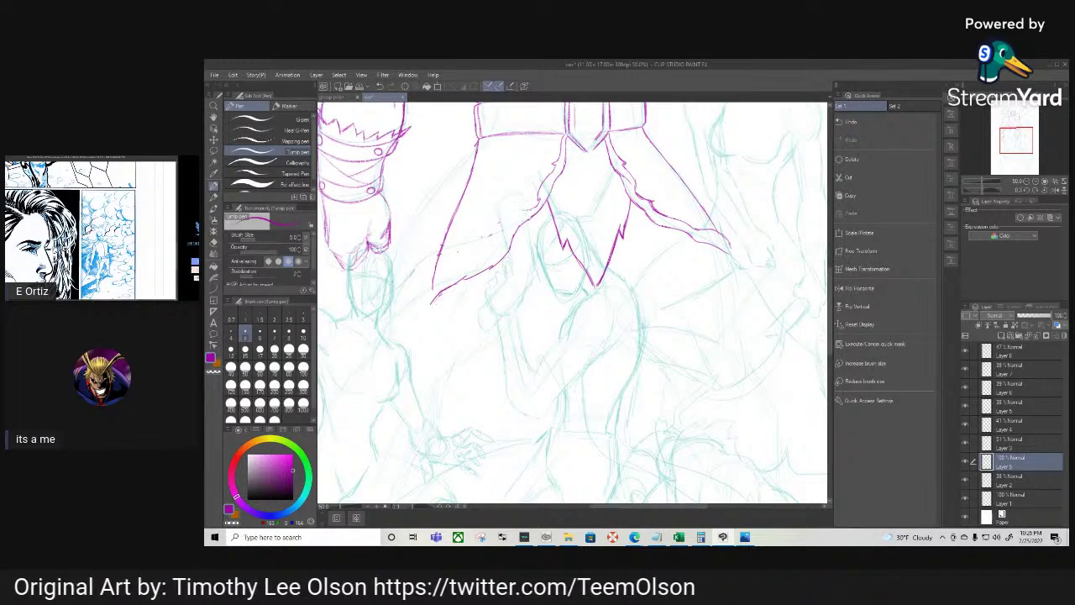
Add the second ragged trim line to the left flap and draw the left leg's outer contour past the knee to the shin
mouse_move(506, 217)
left_mouse_down()
mouse_move(494, 257)
mouse_move(426, 283)
mouse_move(422, 309)
left_mouse_up()
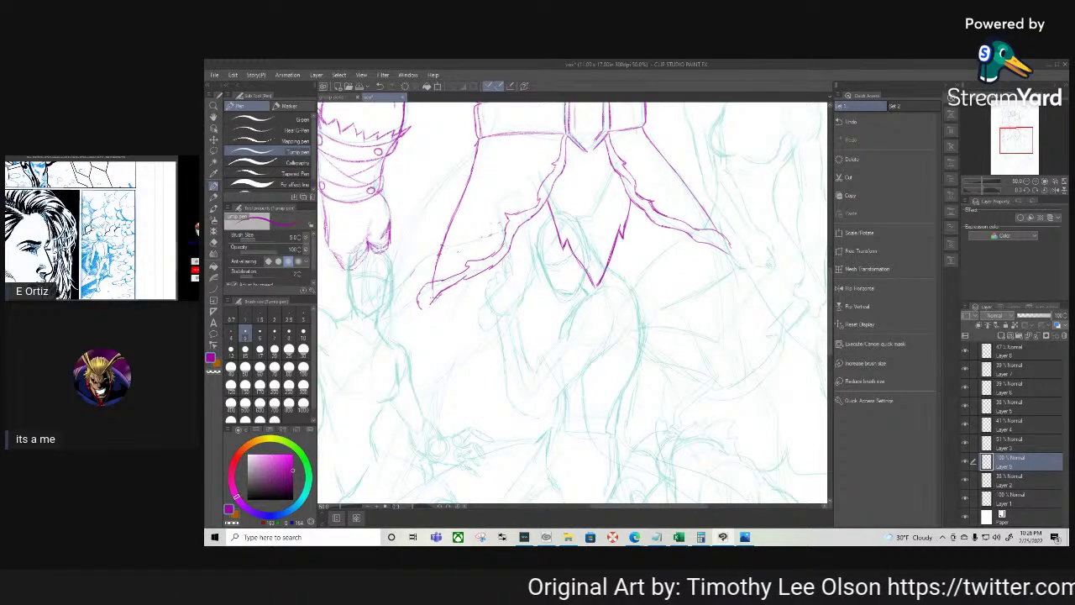
mouse_move(433, 320)
left_mouse_down()
mouse_move(440, 345)
mouse_move(453, 341)
left_mouse_up()
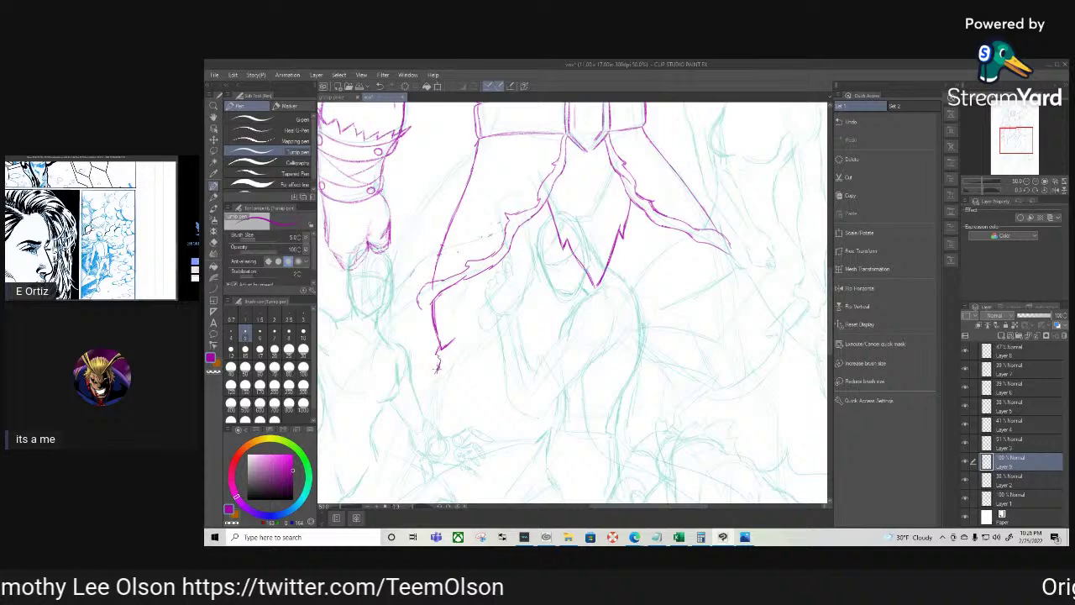
mouse_move(437, 366)
left_mouse_down()
mouse_move(418, 395)
mouse_move(412, 455)
left_mouse_up()
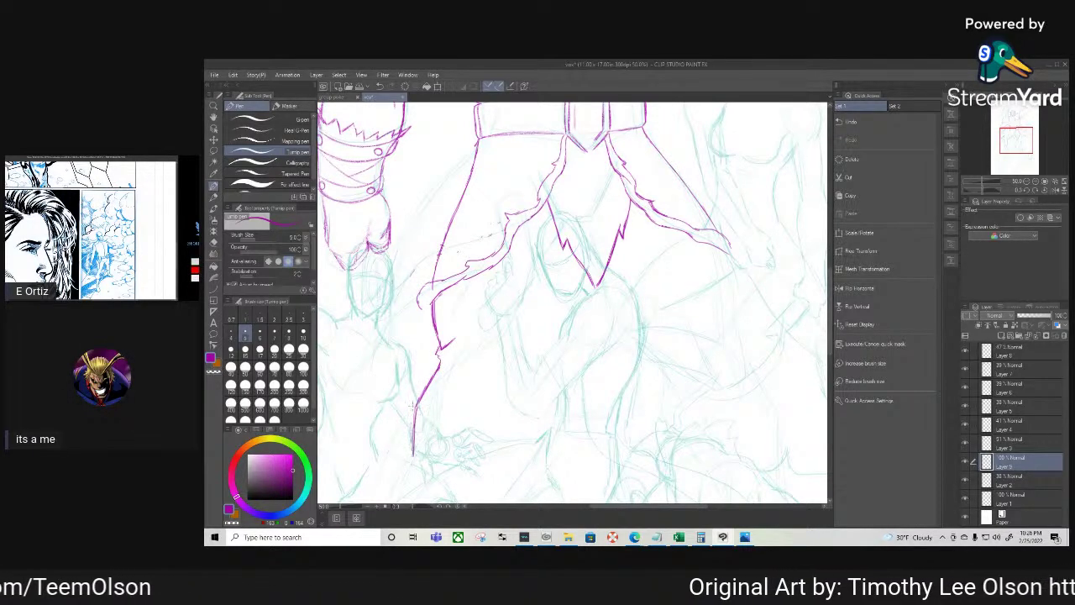
Draw the left leg's inner contour from the loincloth down past the knee, and a curved boot cuff with flared sides across the shin
left_click_drag(554, 239, 531, 317)
mouse_move(546, 272)
left_mouse_down()
mouse_move(525, 329)
mouse_move(485, 352)
left_mouse_up()
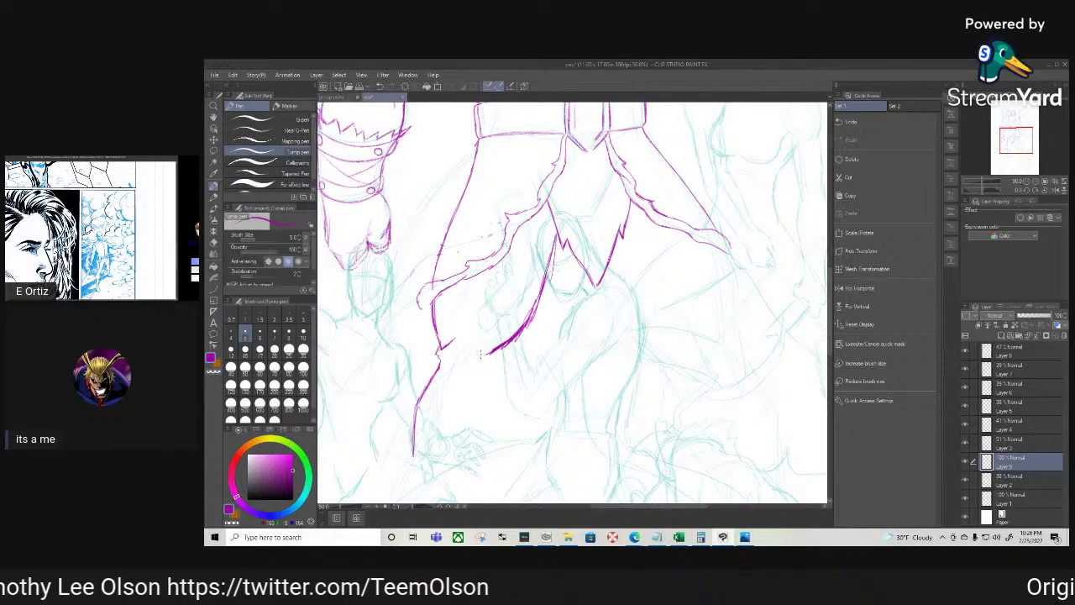
mouse_move(492, 351)
left_mouse_down()
mouse_move(477, 433)
mouse_move(459, 464)
left_mouse_up()
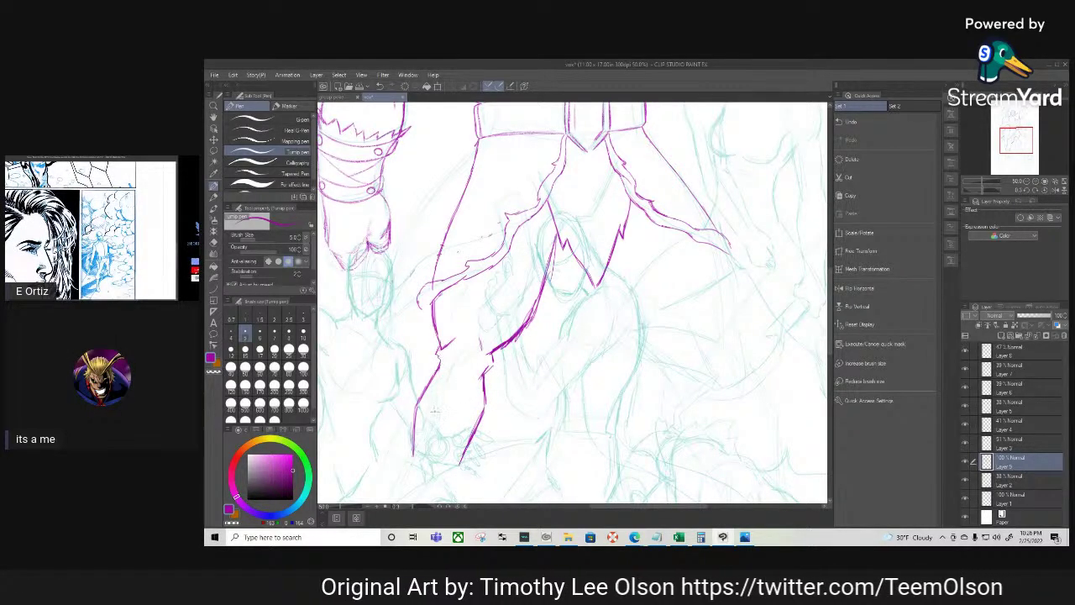
left_click_drag(435, 433, 472, 438)
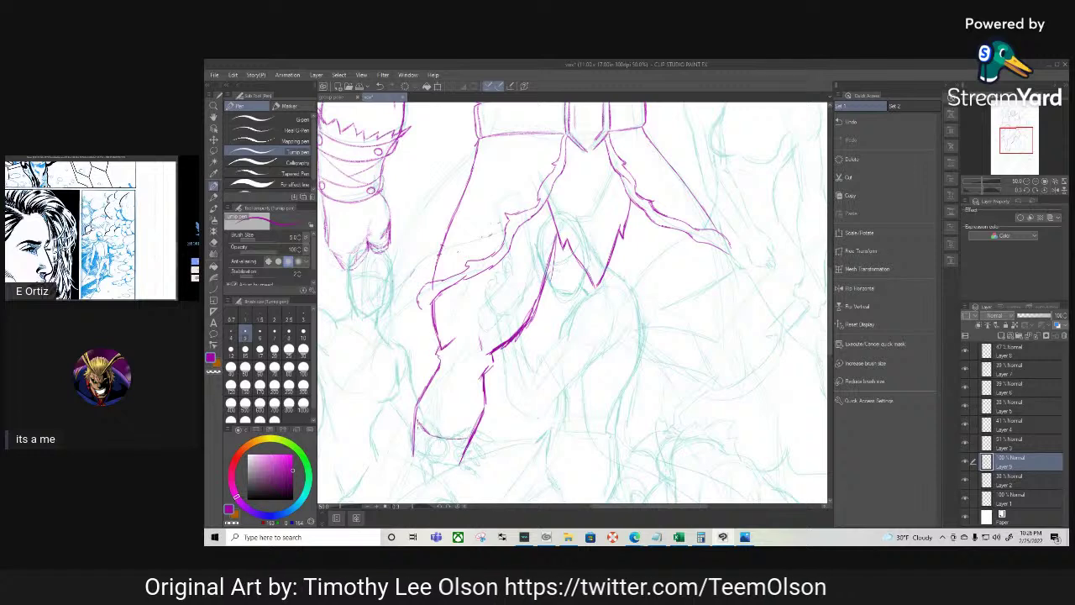
left_click_drag(402, 424, 412, 453)
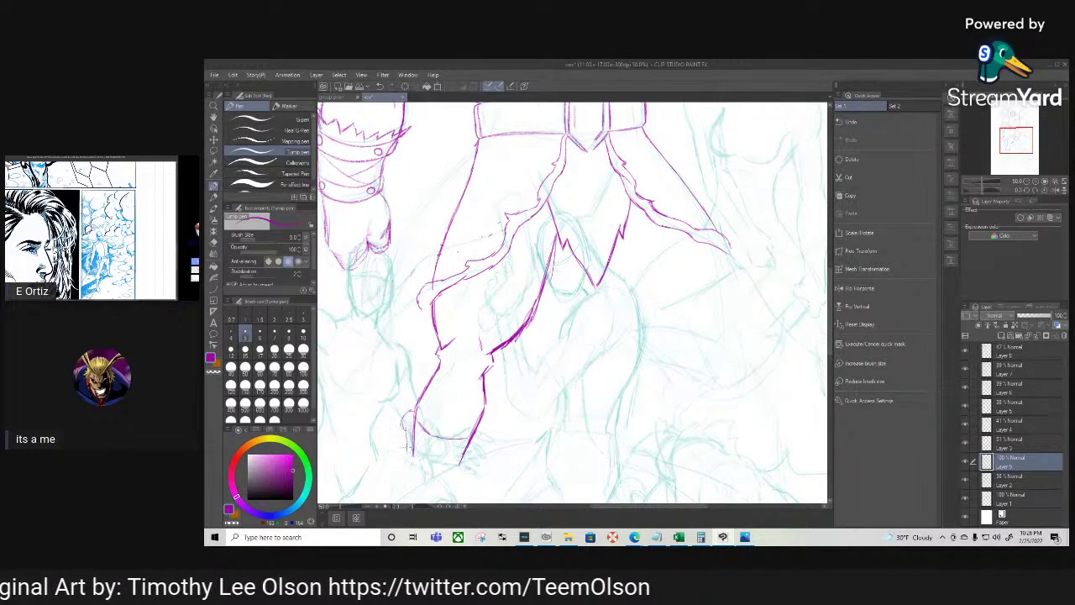
left_click_drag(482, 432, 470, 461)
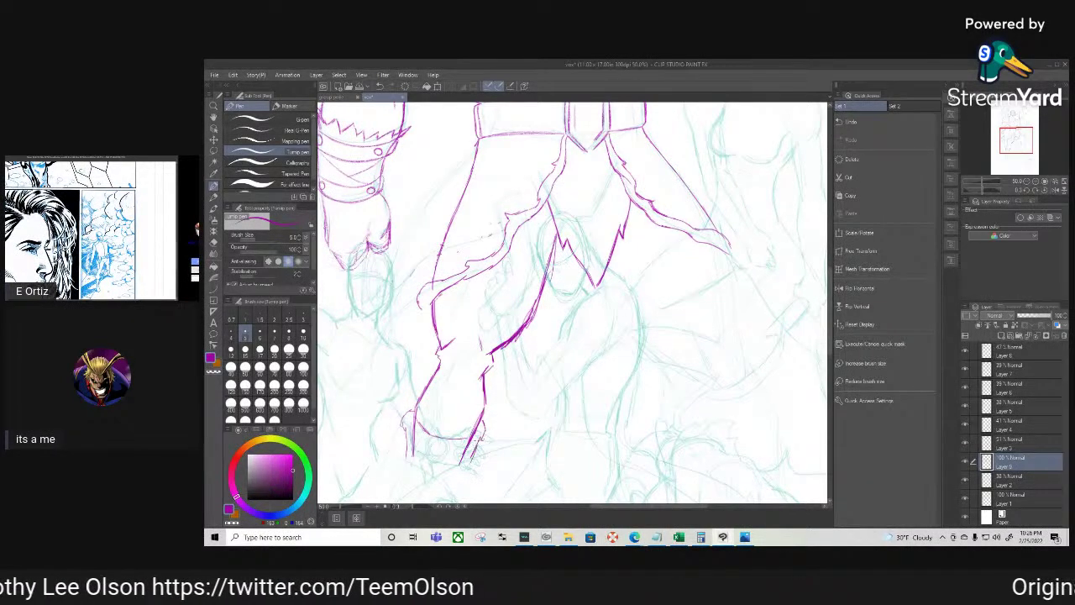
Close the end of the raised forearm with a rounded wrist line
key("r")
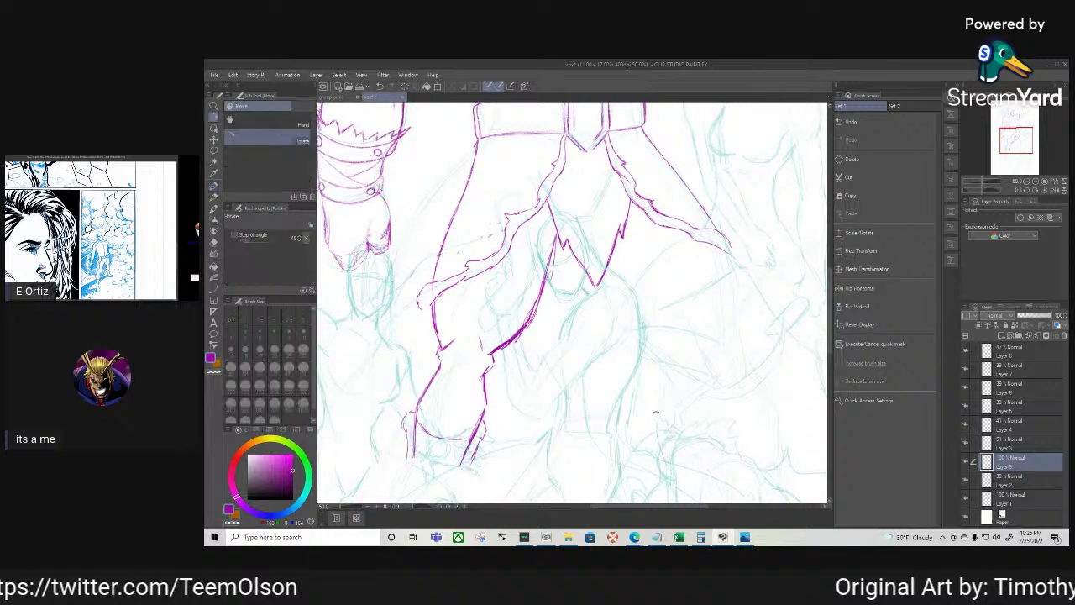
mouse_move(632, 420)
left_mouse_down()
mouse_move(625, 432)
mouse_move(548, 416)
mouse_move(599, 432)
left_mouse_up()
key("space")
key("r")
key("p")
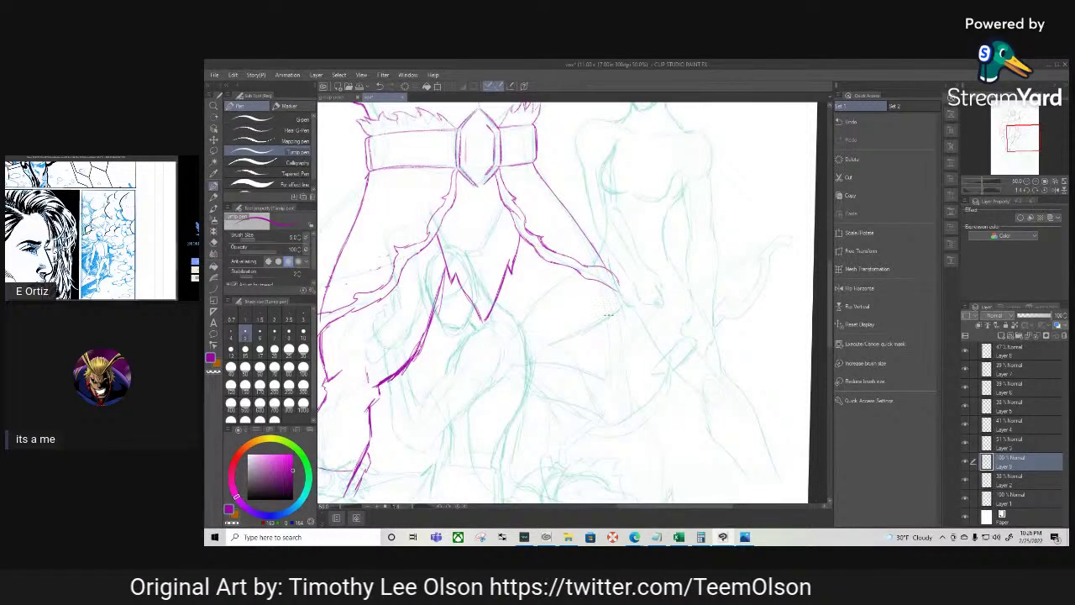
scroll(606, 326, "down", 3)
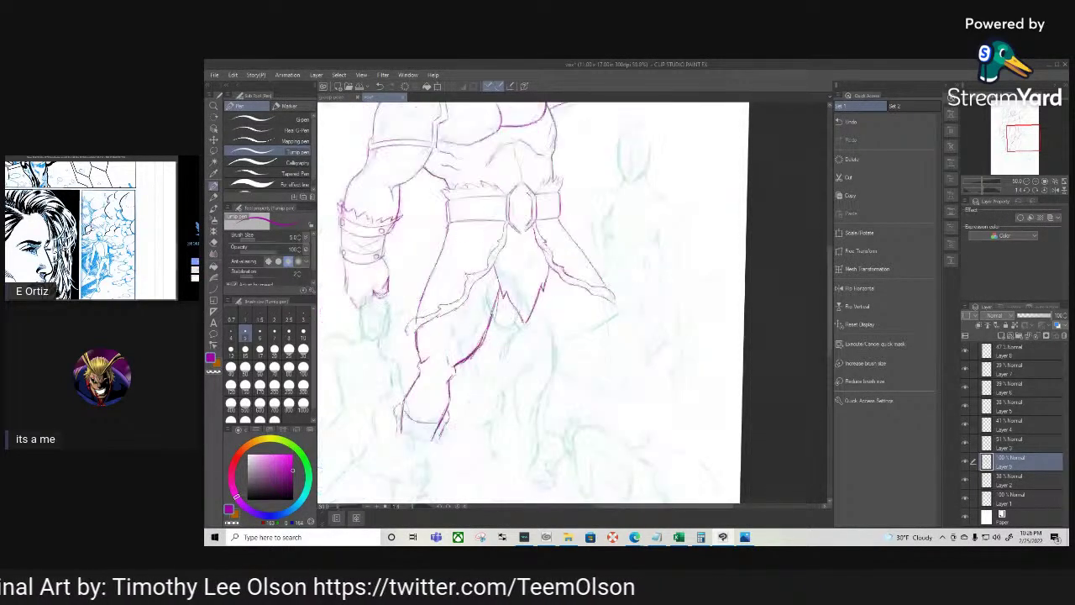
key("space")
left_click_drag(641, 345, 593, 450)
left_click_drag(605, 379, 613, 390)
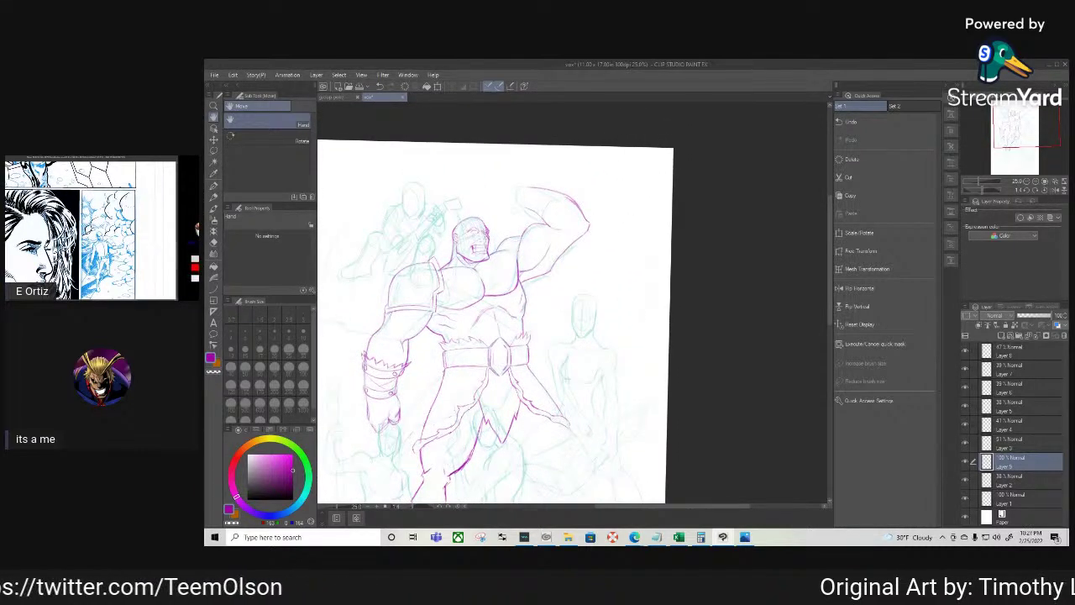
scroll(545, 165, "up", 2)
scroll(544, 166, "up", 1)
key("space")
left_click_drag(543, 173, 508, 216)
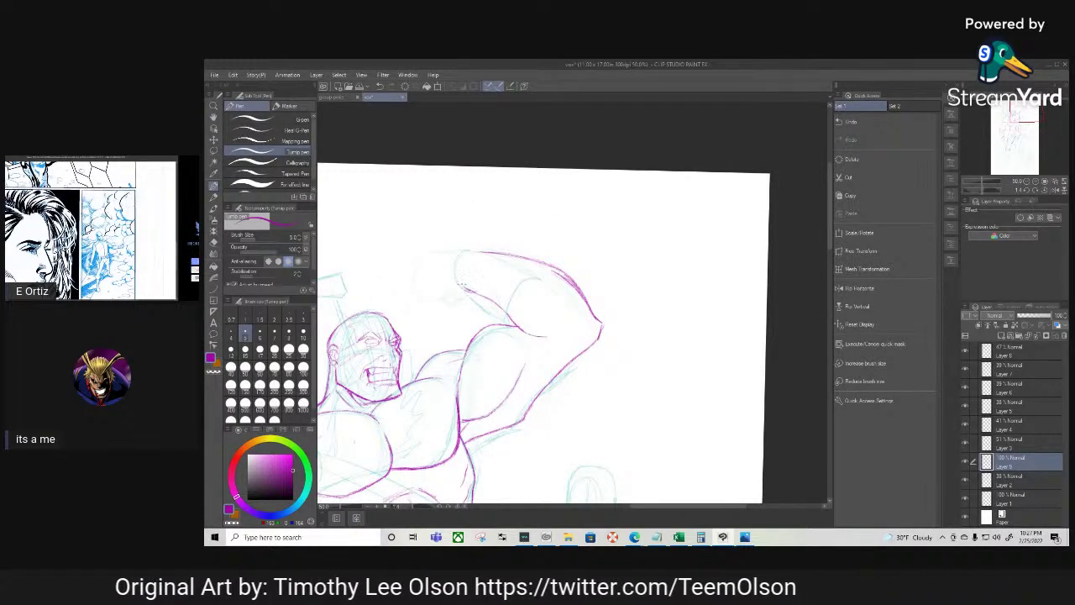
left_click_drag(460, 286, 460, 250)
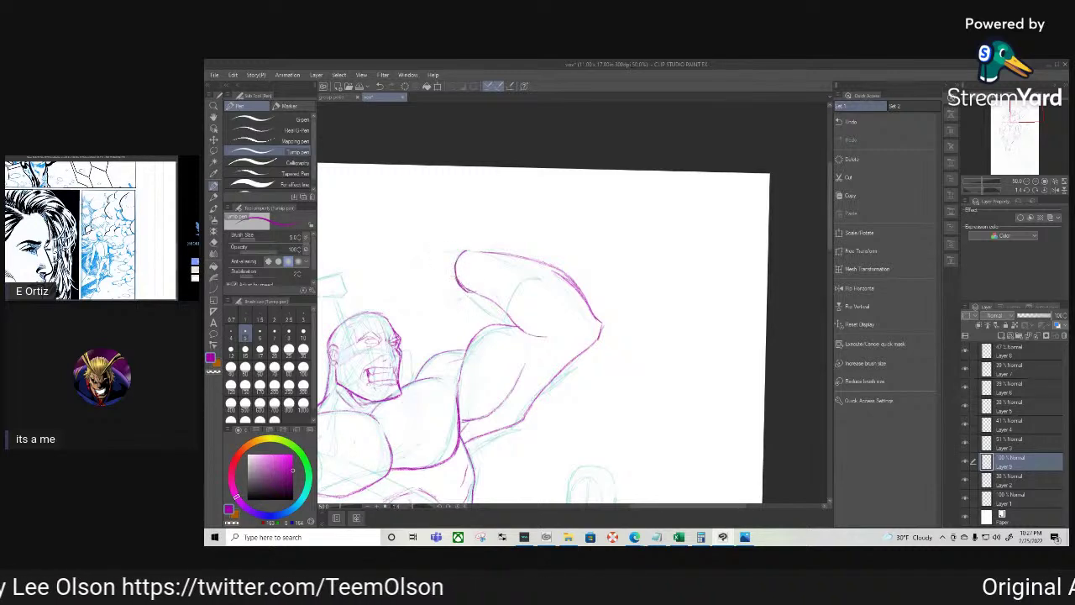
Strengthen the raised forearm's inner contour from the wrist to the elbow crease, and add a short muscle curve near the elbow
key("shift+space")
left_click_drag(557, 409, 470, 341)
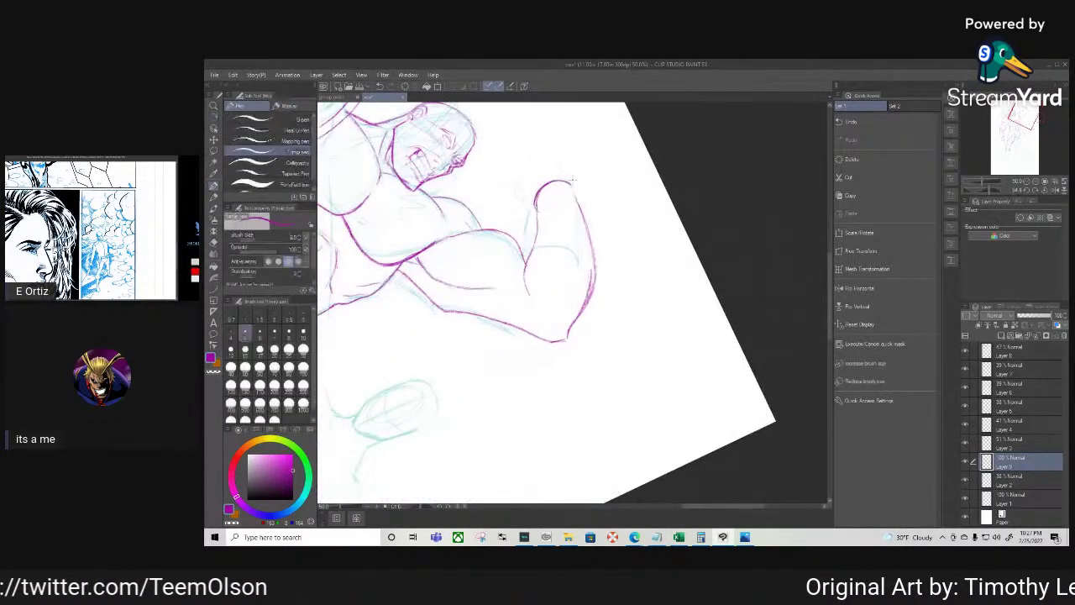
mouse_move(572, 190)
left_mouse_down()
mouse_move(585, 217)
mouse_move(537, 219)
mouse_move(529, 294)
left_mouse_up()
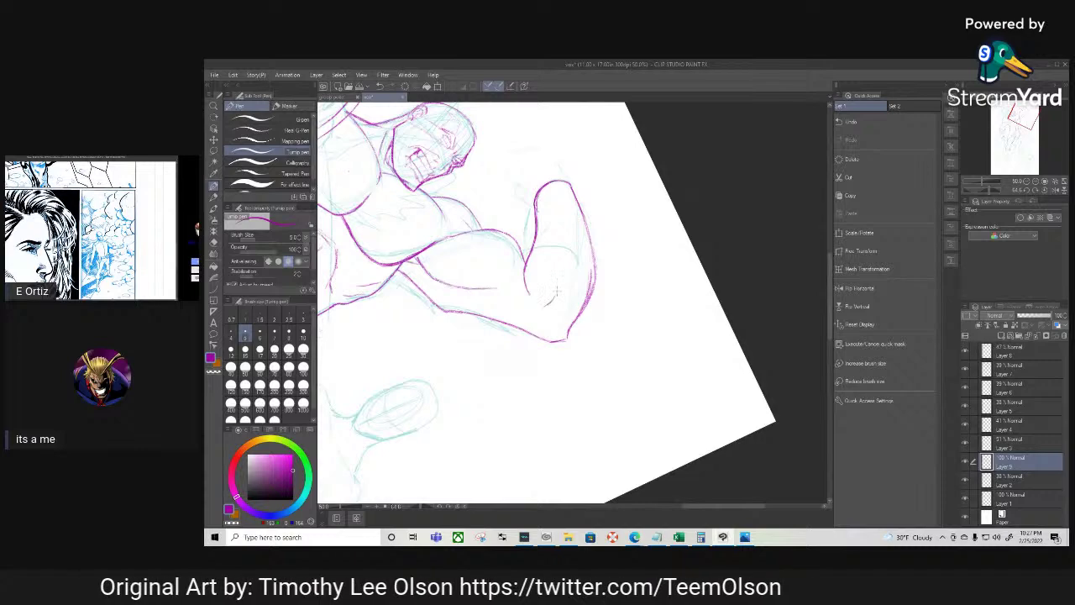
key("r")
mouse_move(546, 304)
left_mouse_down()
mouse_move(559, 402)
mouse_move(610, 364)
mouse_move(541, 308)
left_mouse_up()
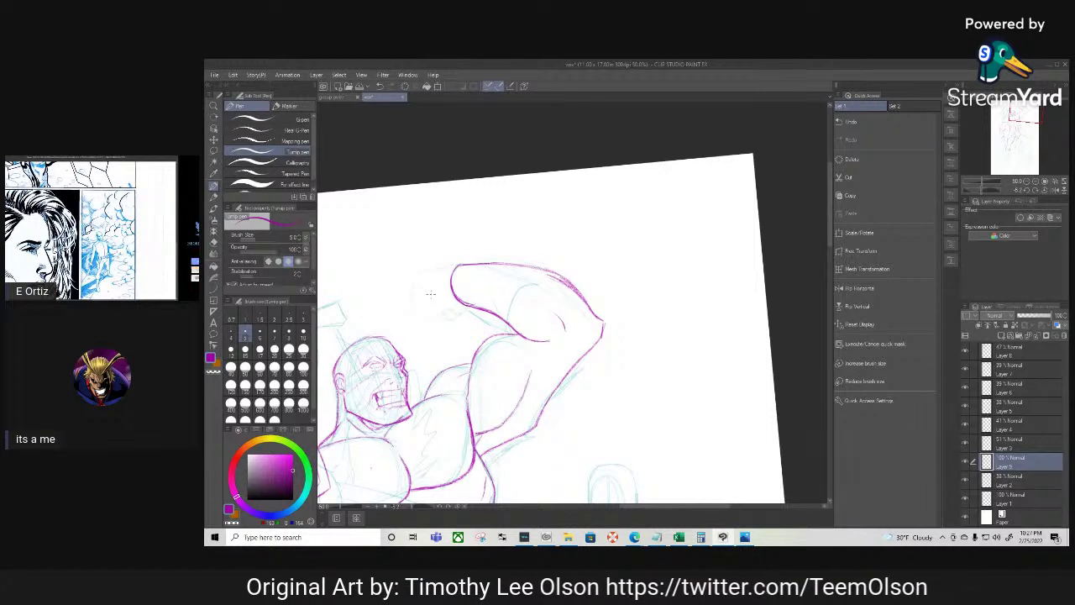
Draw a clenched fist extending from the raised arm's wrist, with folded fingers and an oval thumb
key("r")
left_click_drag(483, 389, 521, 416)
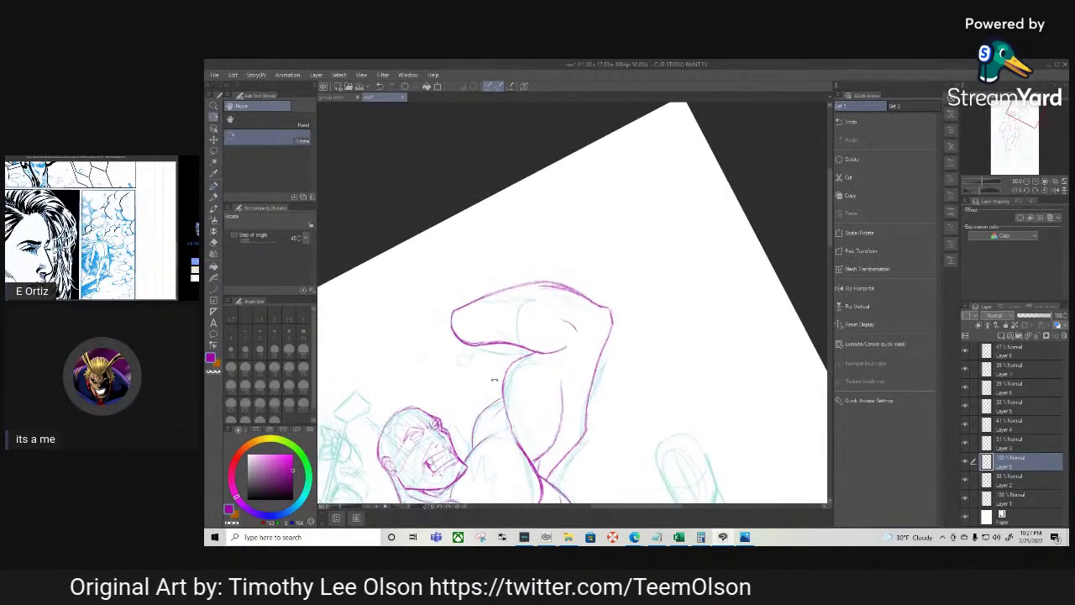
mouse_move(451, 312)
left_mouse_down()
mouse_move(420, 334)
mouse_move(424, 347)
left_mouse_up()
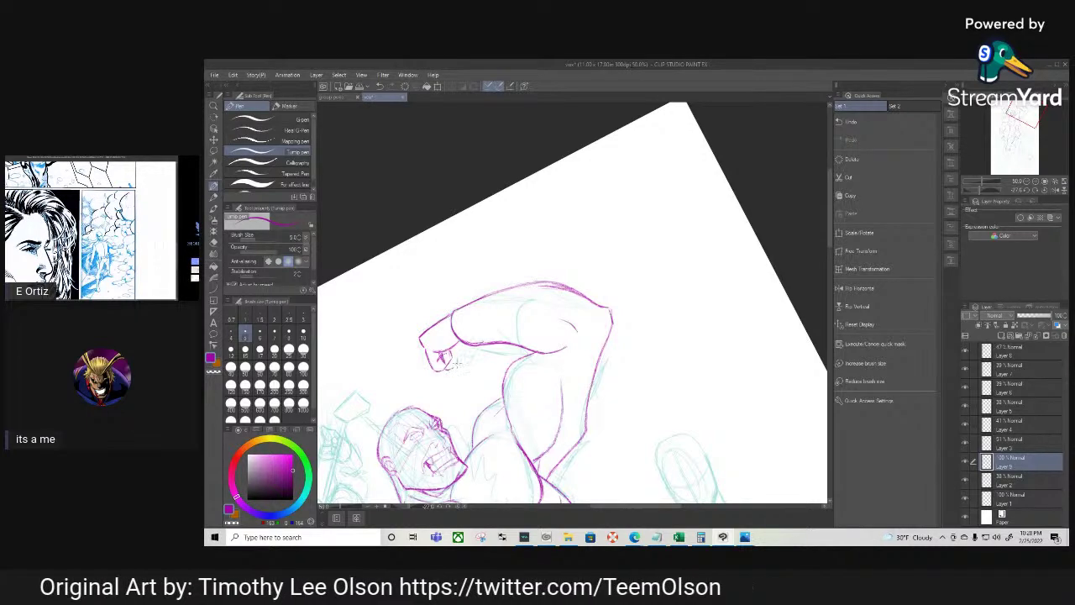
key("shift+space")
left_click_drag(477, 340, 525, 211)
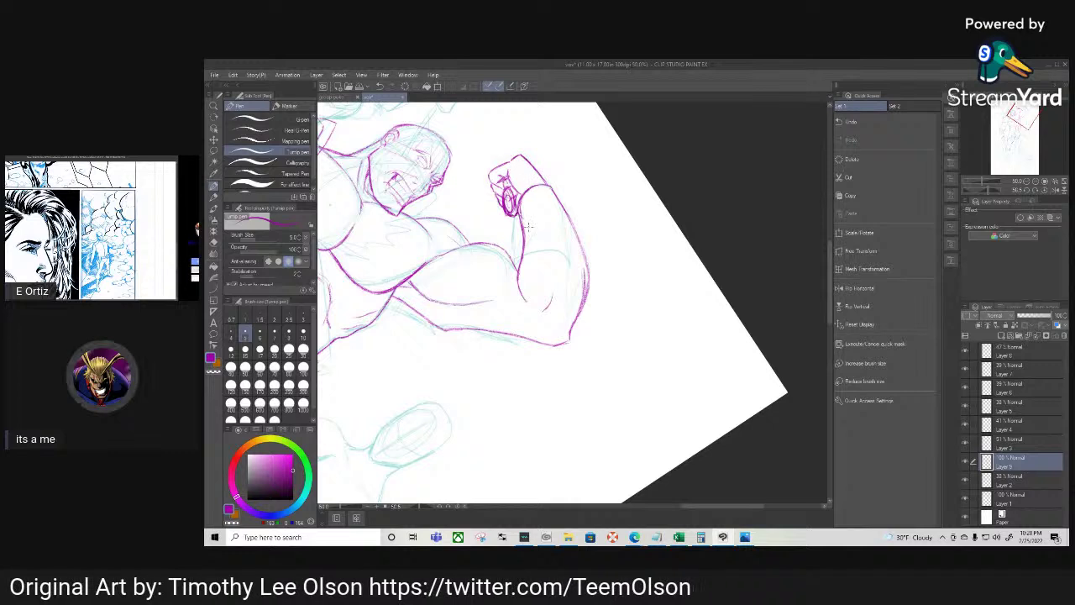
Clean up the raised fist's thumb and folded fingers by erasing stray lines and redrawing their contours
key("r")
left_click_drag(492, 406, 536, 427)
key("e")
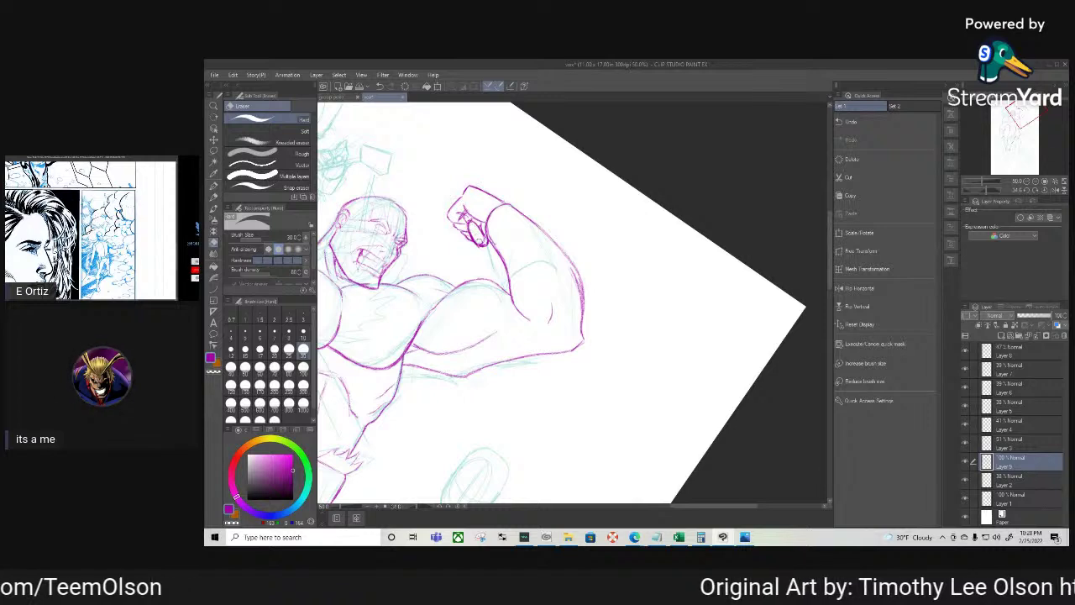
key("p")
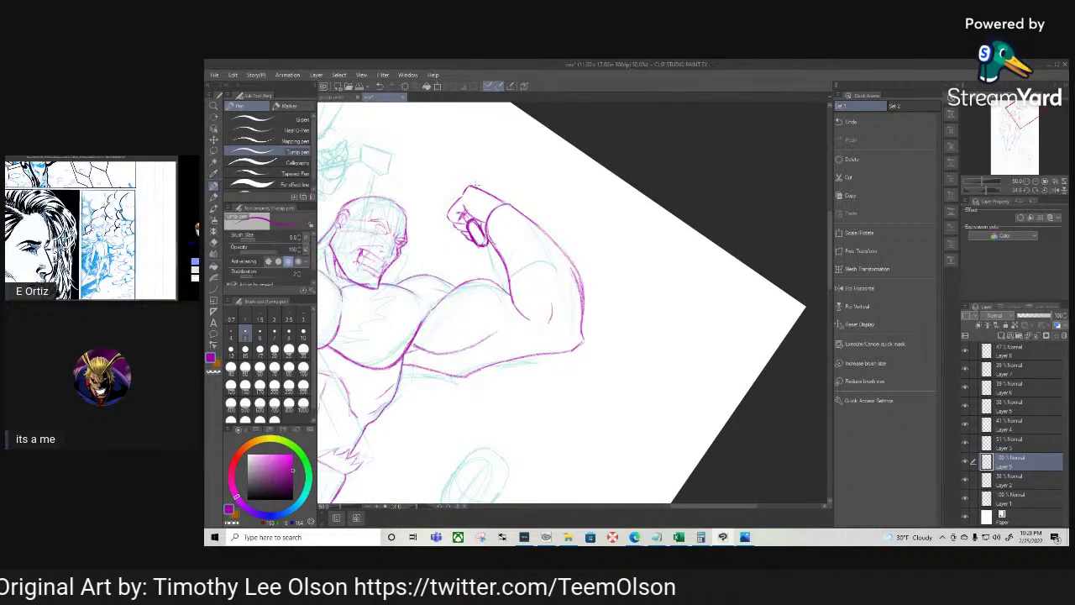
key("e")
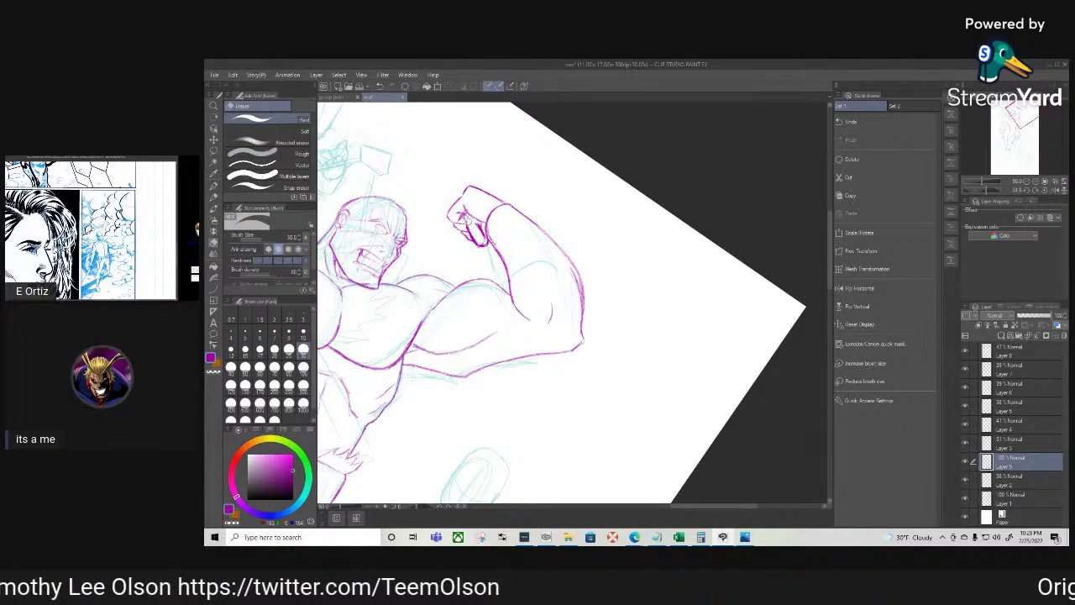
key("p")
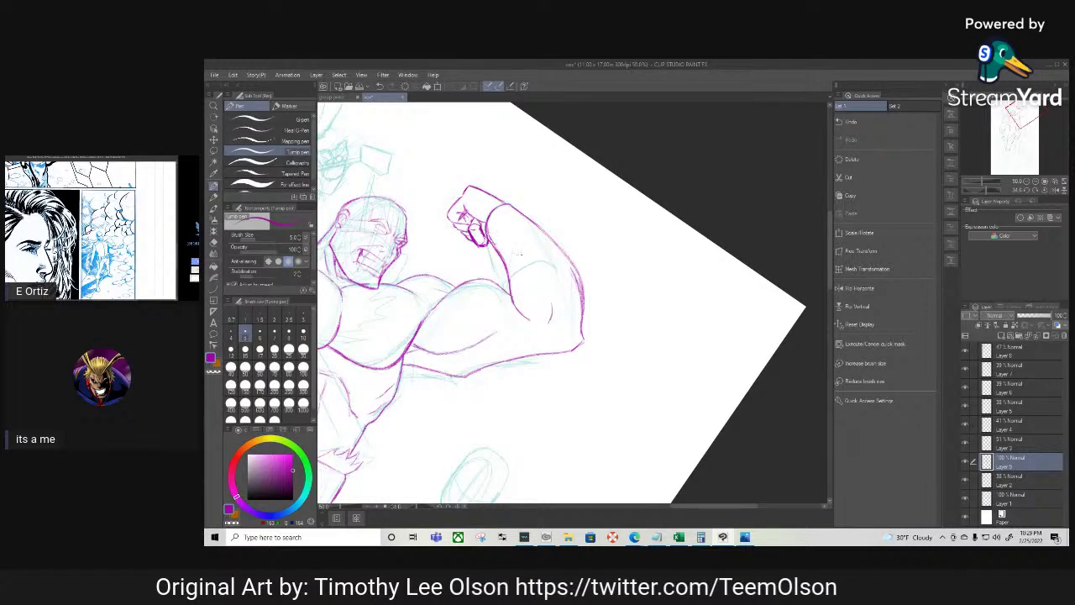
Erase the whole raised fist up to the wrist line of the forearm
key("r")
left_click_drag(584, 411, 481, 360)
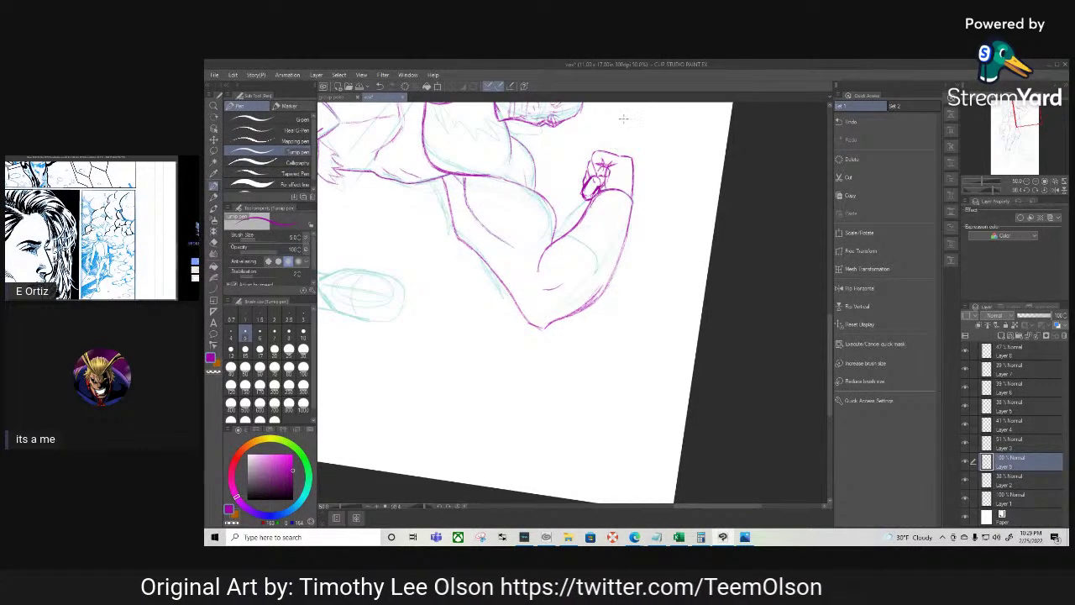
key("shift+space")
left_click_drag(552, 394, 727, 328)
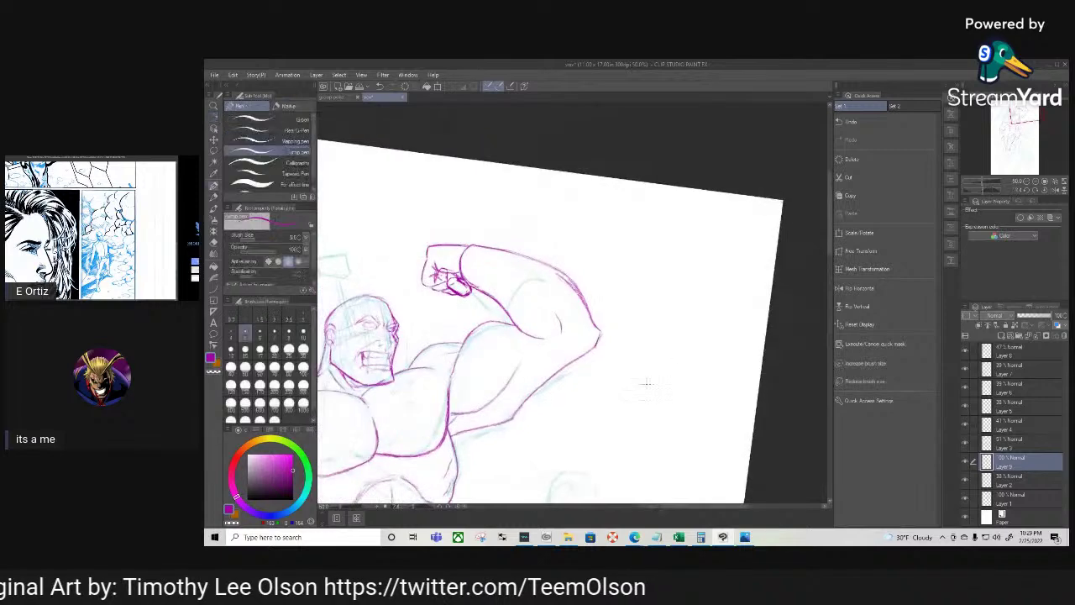
key("space")
left_click_drag(599, 402, 729, 310)
left_click_drag(651, 372, 619, 385)
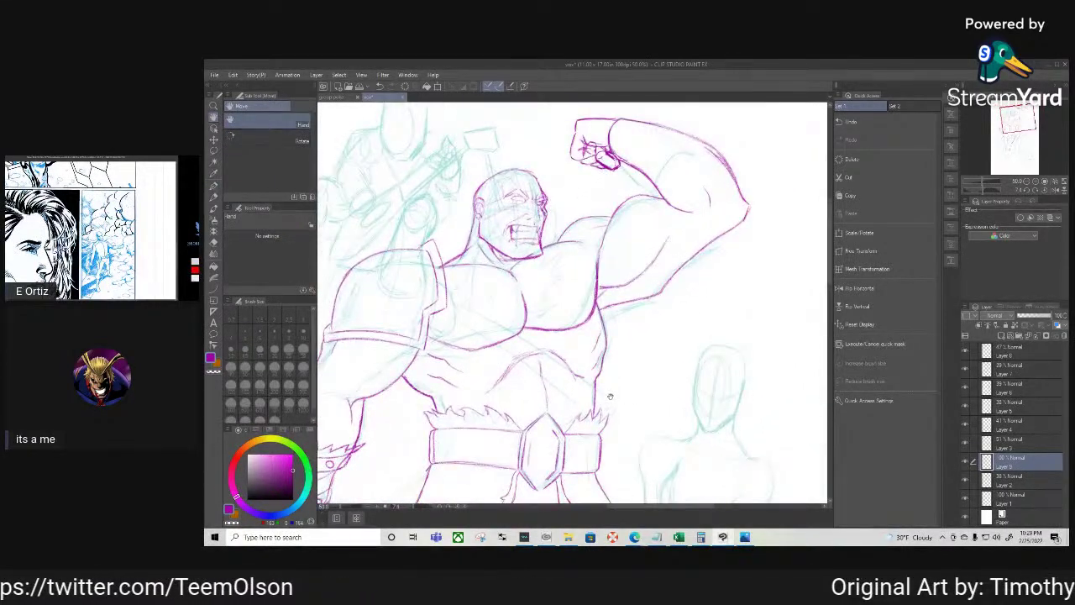
key("e")
mouse_move(583, 116)
left_mouse_down()
mouse_move(576, 122)
mouse_move(588, 117)
mouse_move(583, 137)
mouse_move(598, 136)
mouse_move(610, 168)
left_mouse_up()
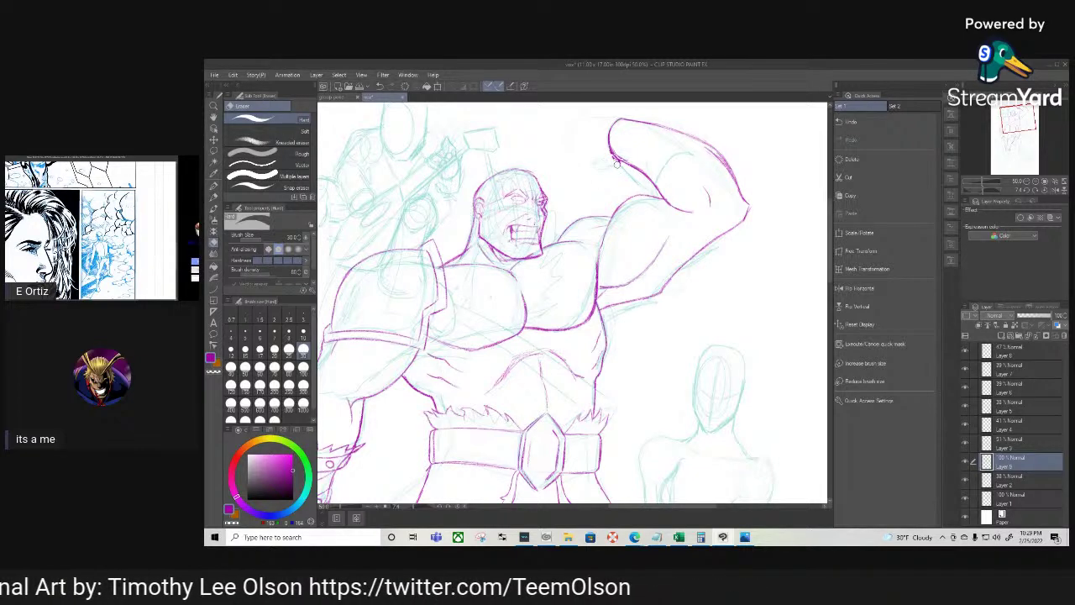
Redraw the raised fist in front of the wrist with a rounded outline, angular knuckles, curled fingers and a thumb
key("p")
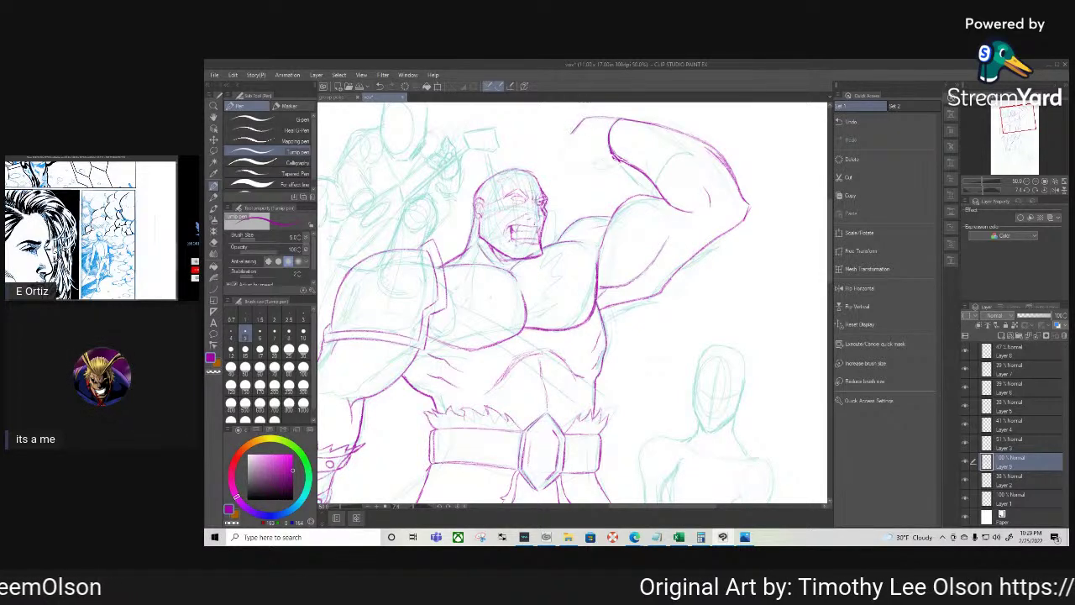
mouse_move(570, 134)
left_mouse_down()
mouse_move(588, 164)
mouse_move(613, 158)
mouse_move(571, 143)
mouse_move(586, 163)
mouse_move(567, 134)
mouse_move(579, 118)
mouse_move(567, 132)
mouse_move(576, 161)
left_mouse_up()
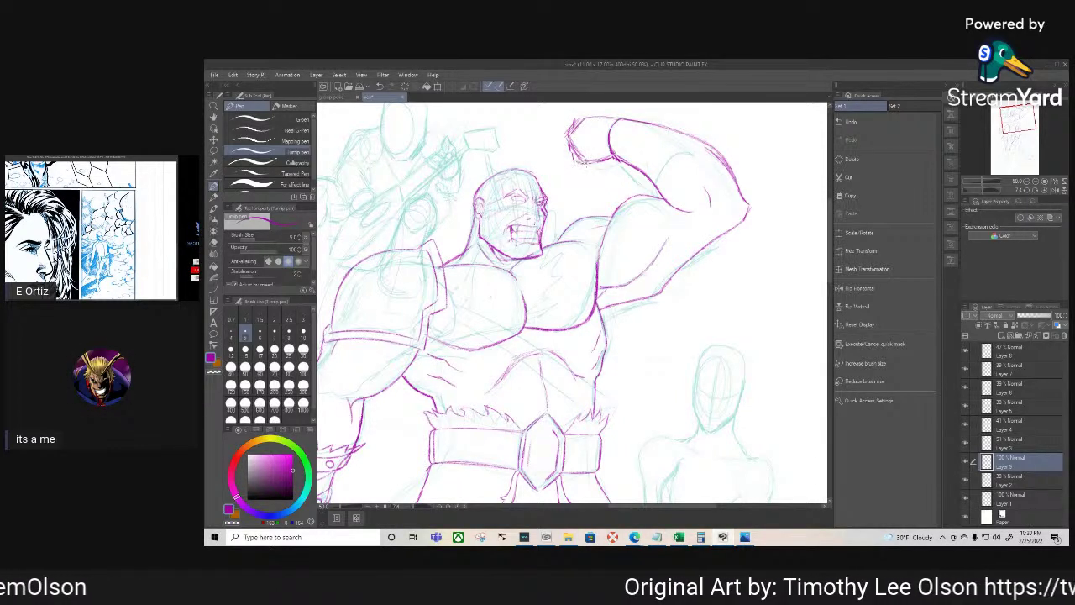
mouse_move(588, 151)
left_mouse_down()
mouse_move(597, 170)
mouse_move(598, 147)
mouse_move(599, 157)
left_mouse_up()
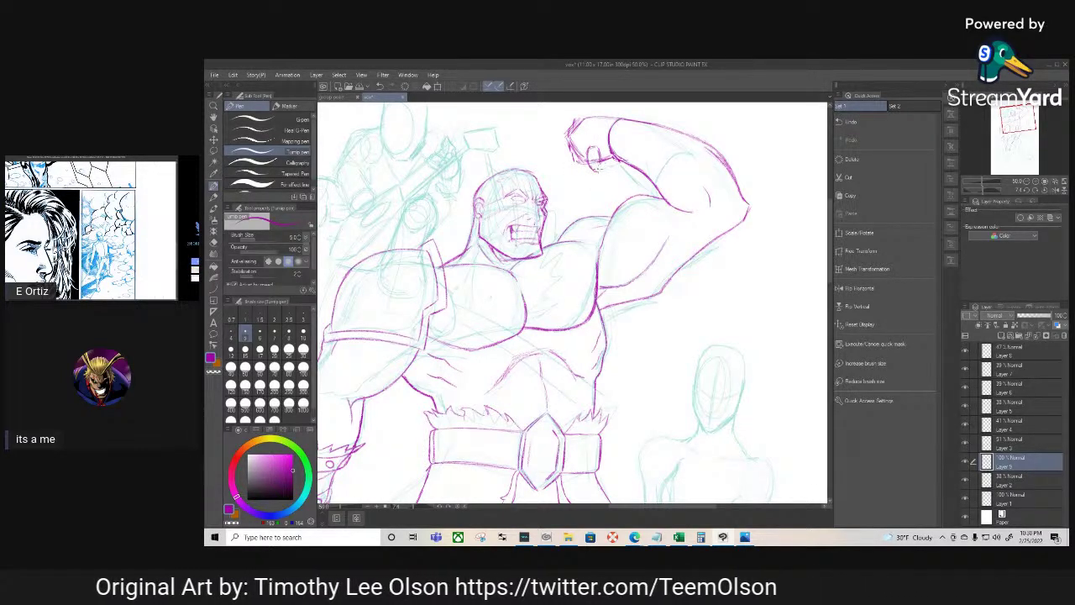
mouse_move(600, 170)
left_mouse_down()
mouse_move(608, 142)
mouse_move(587, 167)
mouse_move(578, 149)
mouse_move(588, 146)
left_mouse_up()
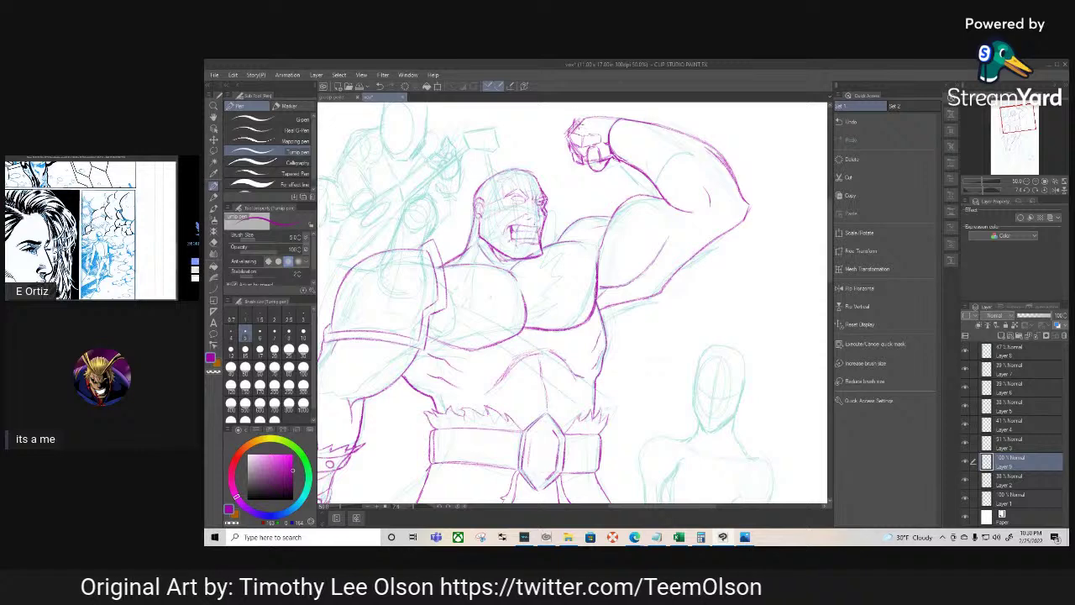
mouse_move(579, 130)
left_mouse_down()
mouse_move(595, 125)
mouse_move(597, 135)
mouse_move(578, 118)
mouse_move(596, 132)
mouse_move(617, 118)
left_mouse_up()
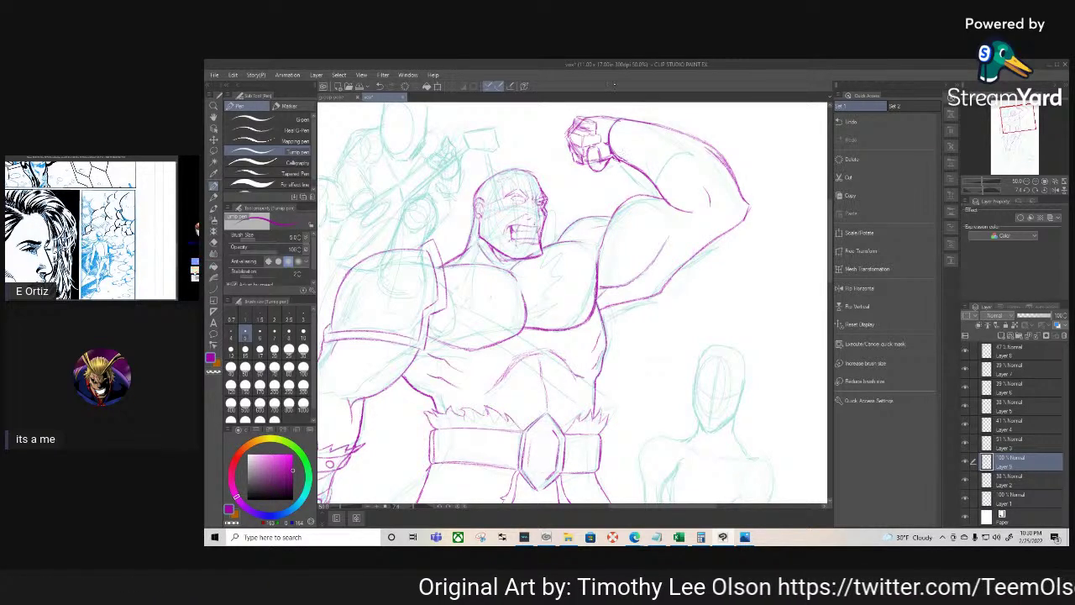
left_click_drag(558, 382, 620, 324)
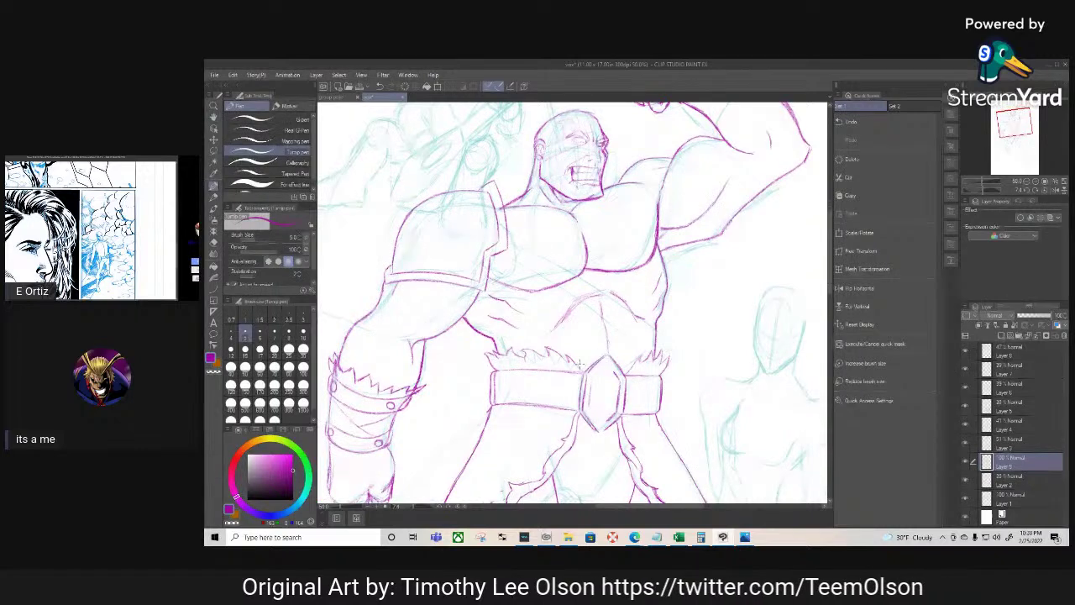
key("r")
left_click_drag(641, 405, 454, 333)
key("space")
left_click_drag(689, 426, 579, 194)
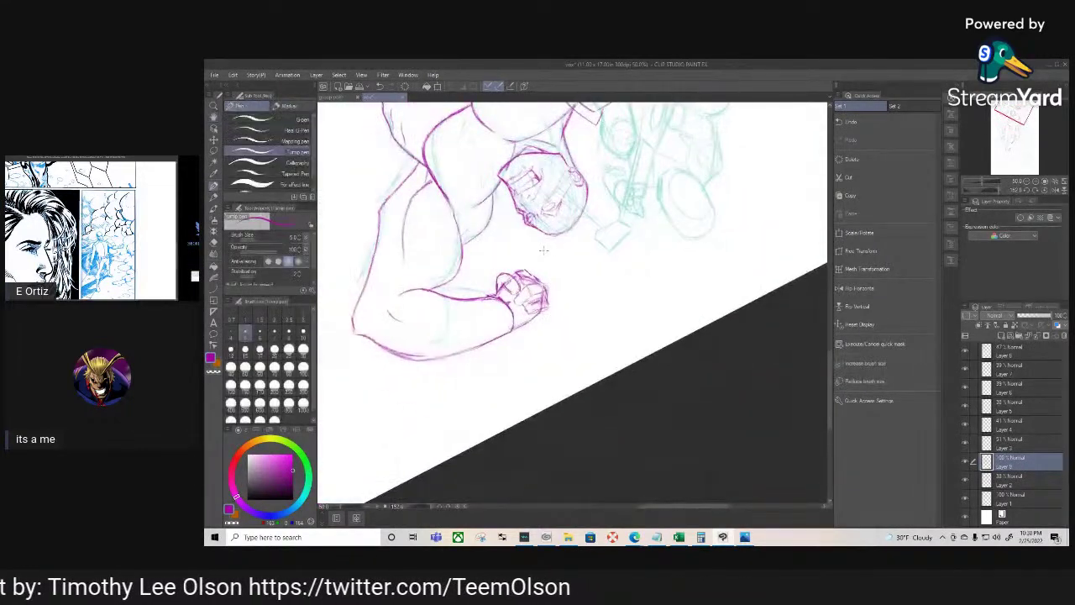
Erase the raised fist up to the wrist line and draw the new hand's inner contour and thumb
key("e")
mouse_move(529, 275)
left_mouse_down()
mouse_move(550, 315)
mouse_move(524, 322)
mouse_move(548, 286)
mouse_move(498, 288)
mouse_move(518, 316)
left_mouse_up()
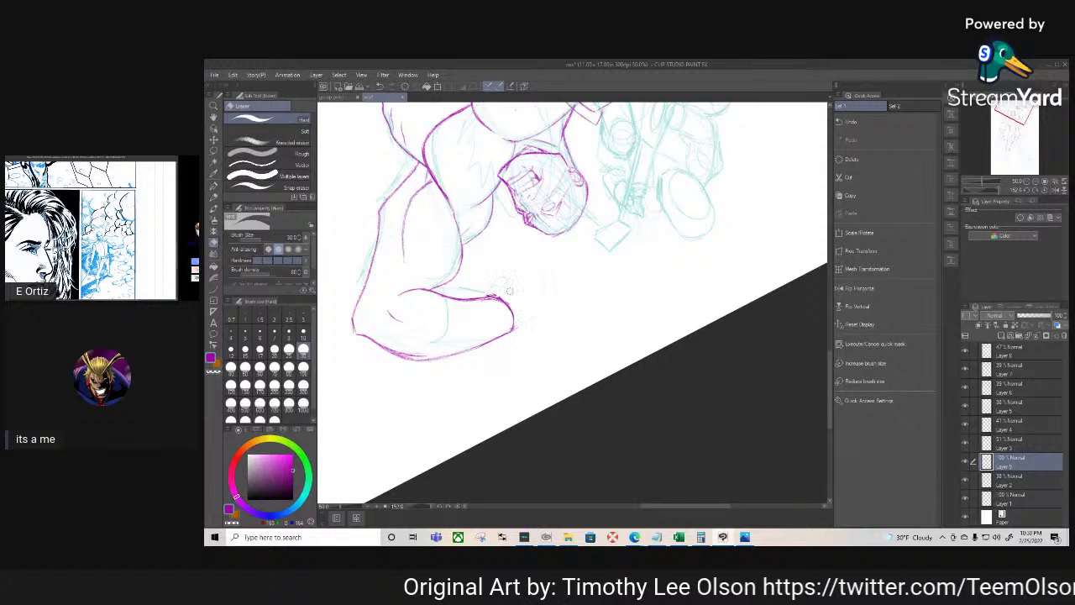
key("r")
left_click_drag(496, 396, 544, 386)
key("p")
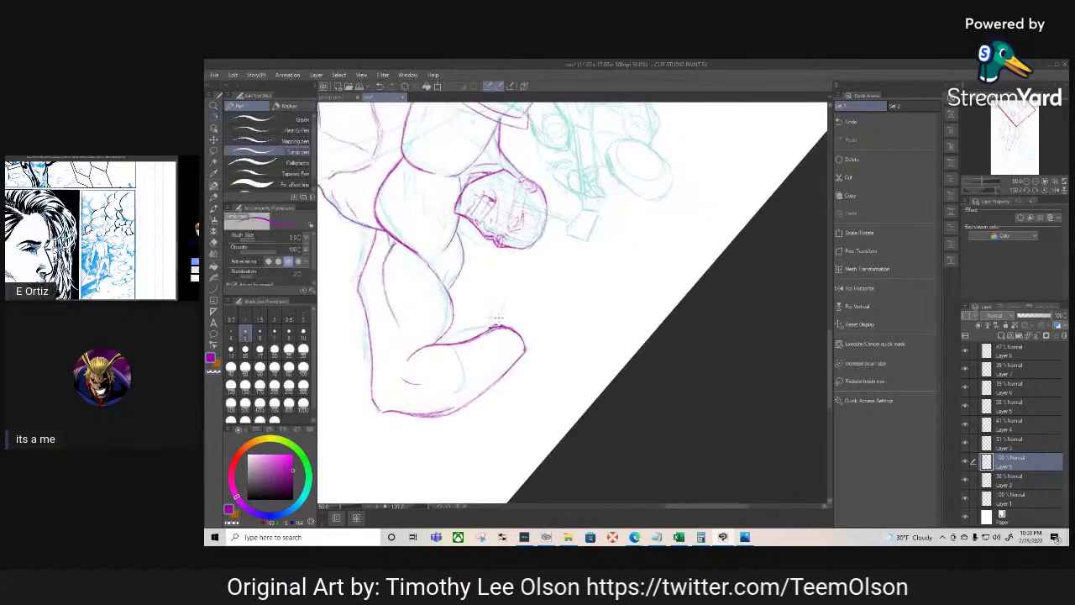
left_click_drag(495, 325, 496, 308)
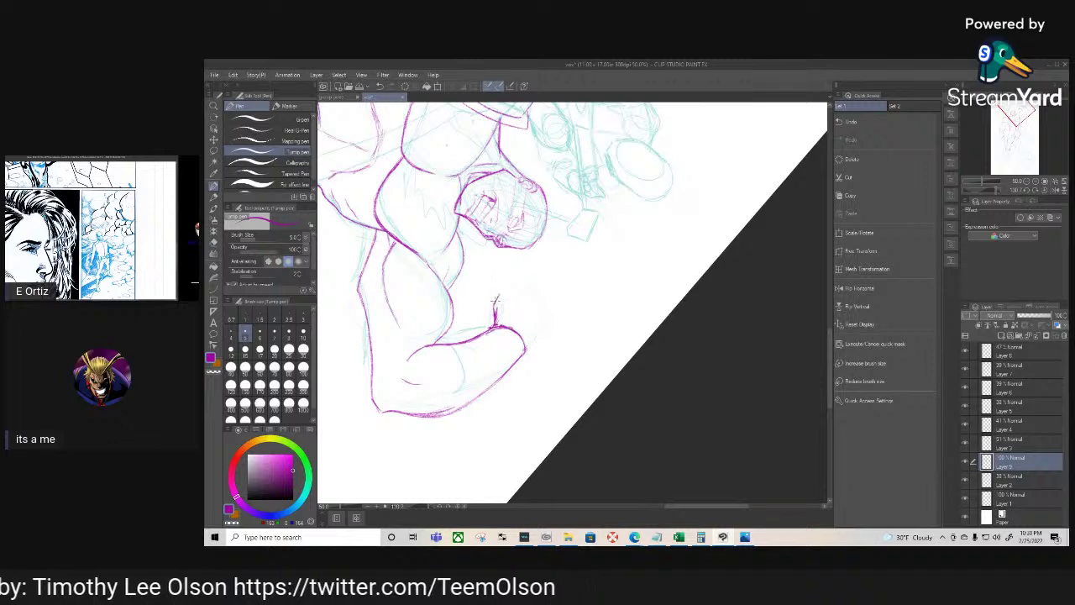
mouse_move(497, 295)
left_mouse_down()
mouse_move(519, 292)
mouse_move(522, 313)
left_mouse_up()
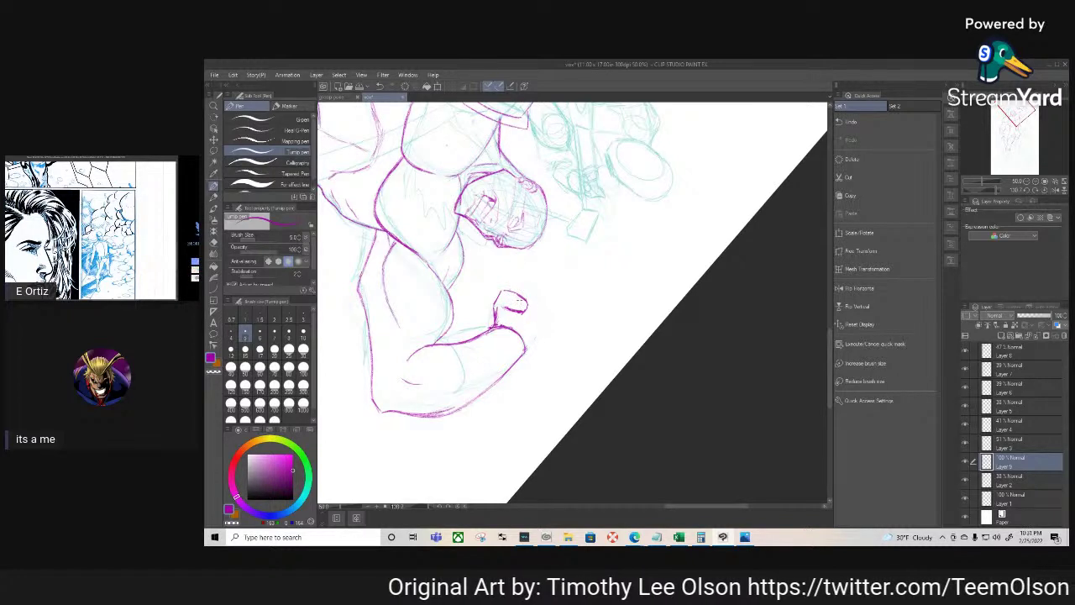
Draw the folded fingers and knuckles of the raised fist and connect the back of the hand to the wrist
left_click_drag(516, 298, 524, 302)
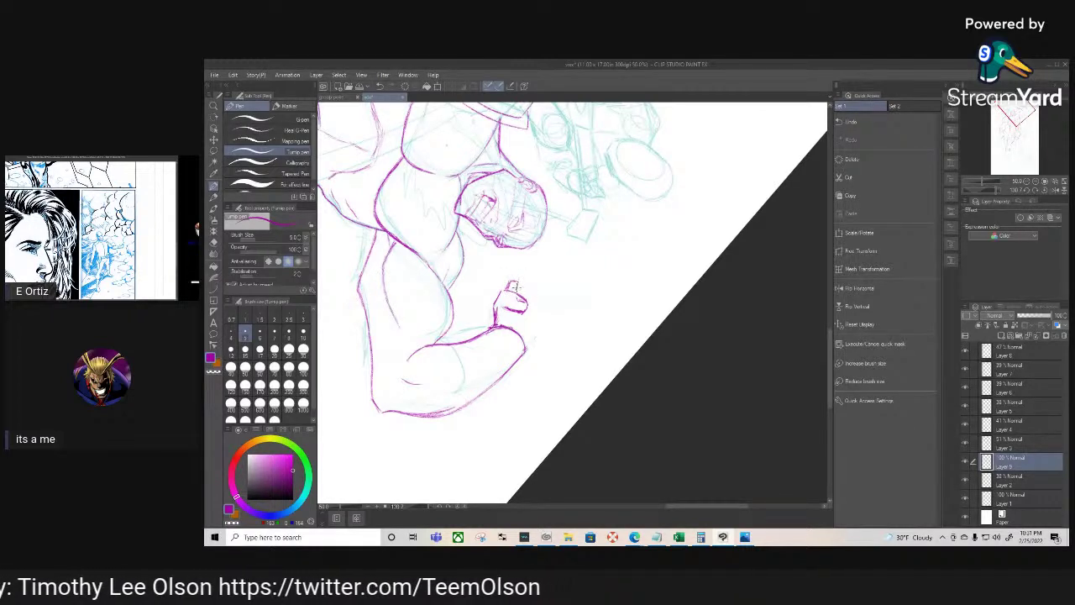
left_click_drag(516, 282, 539, 289)
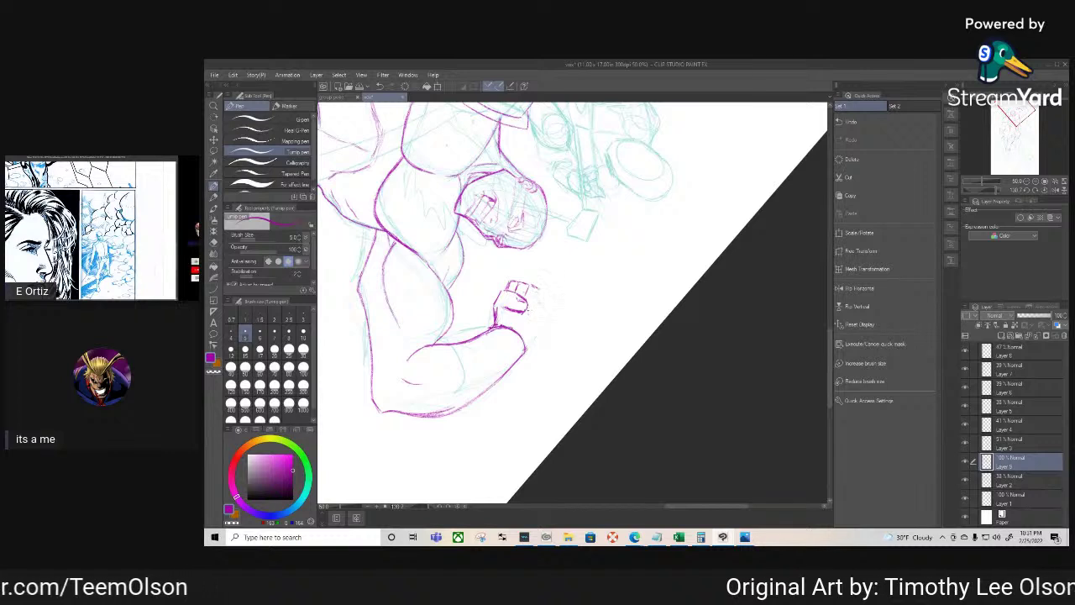
mouse_move(540, 292)
left_mouse_down()
mouse_move(531, 315)
mouse_move(542, 292)
mouse_move(537, 320)
mouse_move(550, 302)
mouse_move(549, 317)
mouse_move(531, 345)
left_mouse_up()
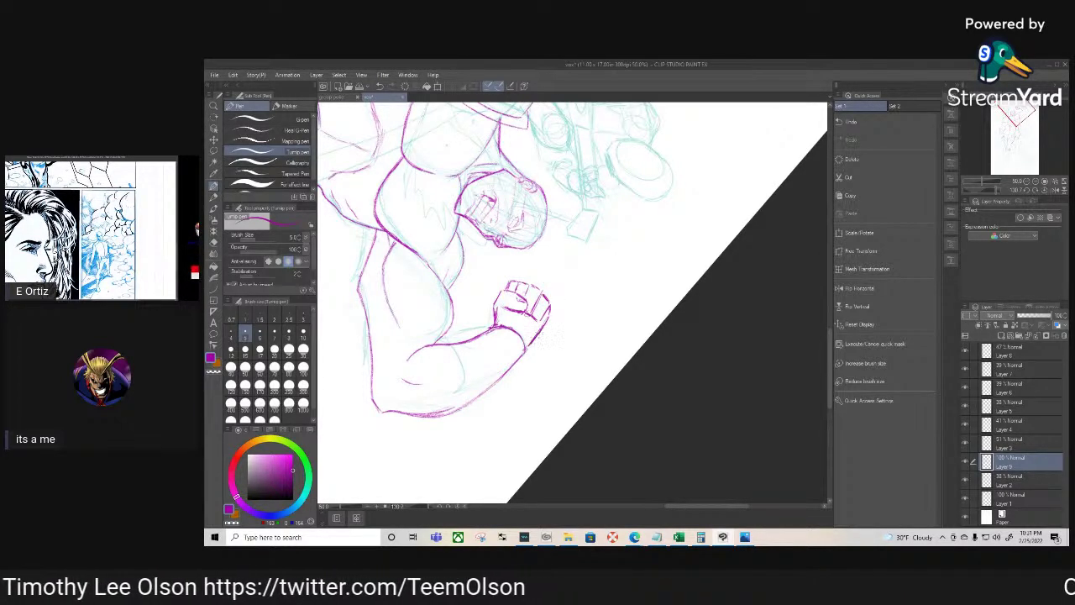
mouse_move(509, 302)
left_mouse_down()
mouse_move(502, 311)
mouse_move(503, 293)
mouse_move(527, 284)
left_mouse_up()
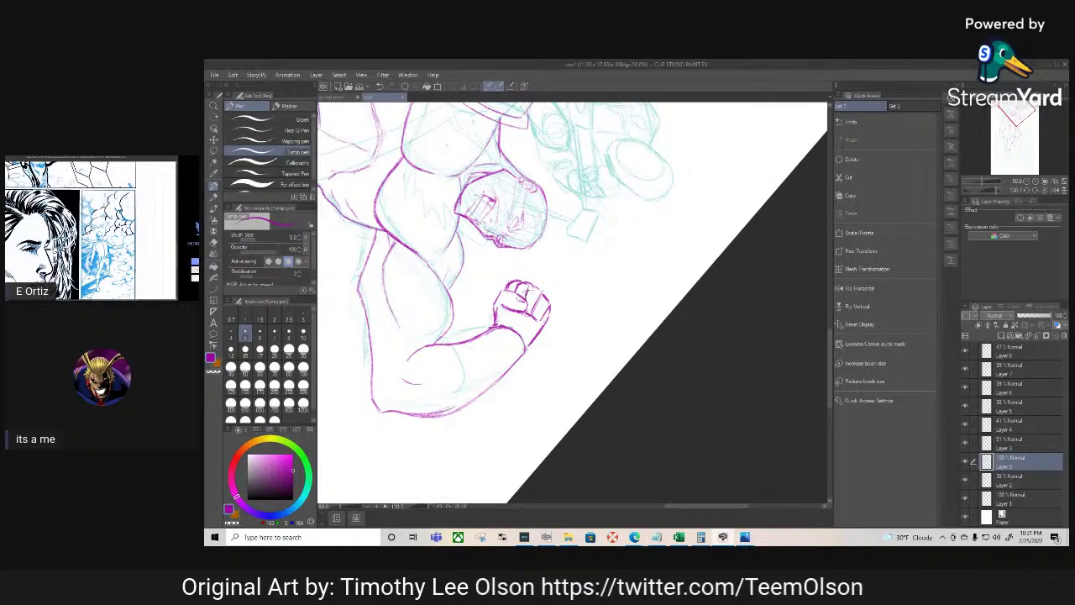
mouse_move(529, 291)
left_mouse_down()
mouse_move(545, 288)
mouse_move(533, 314)
mouse_move(534, 301)
mouse_move(551, 304)
mouse_move(543, 327)
mouse_move(518, 334)
left_mouse_up()
Draw curved bands across the raised forearm below the fist to lay out a wrist cuff
key("r")
left_click_drag(526, 435, 640, 309)
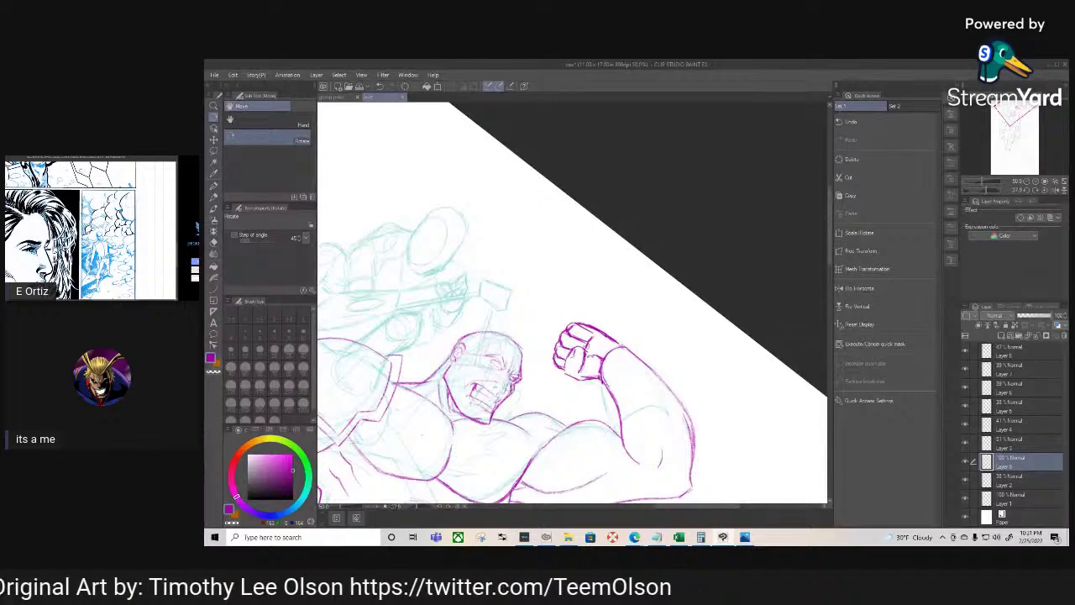
key("space")
mouse_move(592, 453)
left_mouse_down()
mouse_move(462, 344)
mouse_move(503, 397)
left_mouse_up()
key("r")
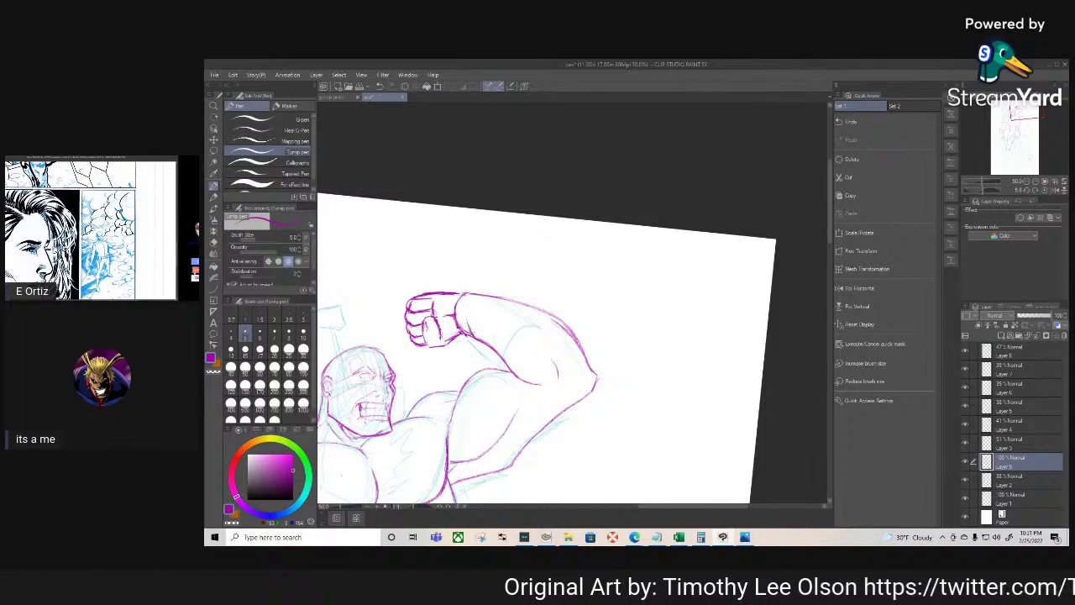
left_click_drag(466, 303, 468, 332)
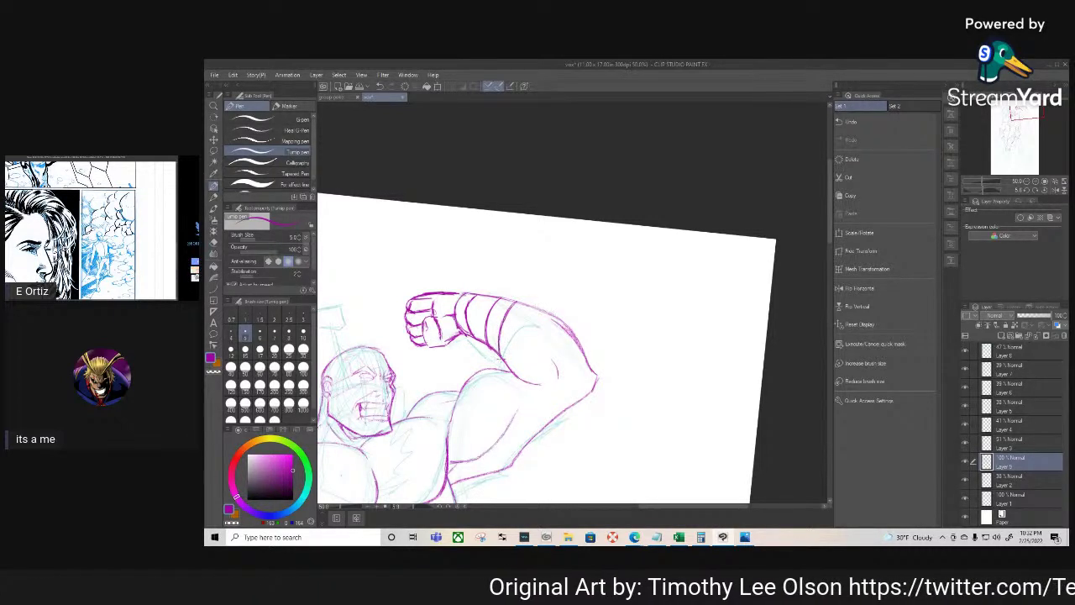
Complete the raised forearm's cuff with thick rims, round studs and a jagged fur edge, and refine the adjoining forearm contour
key("r")
left_click_drag(577, 422, 460, 358)
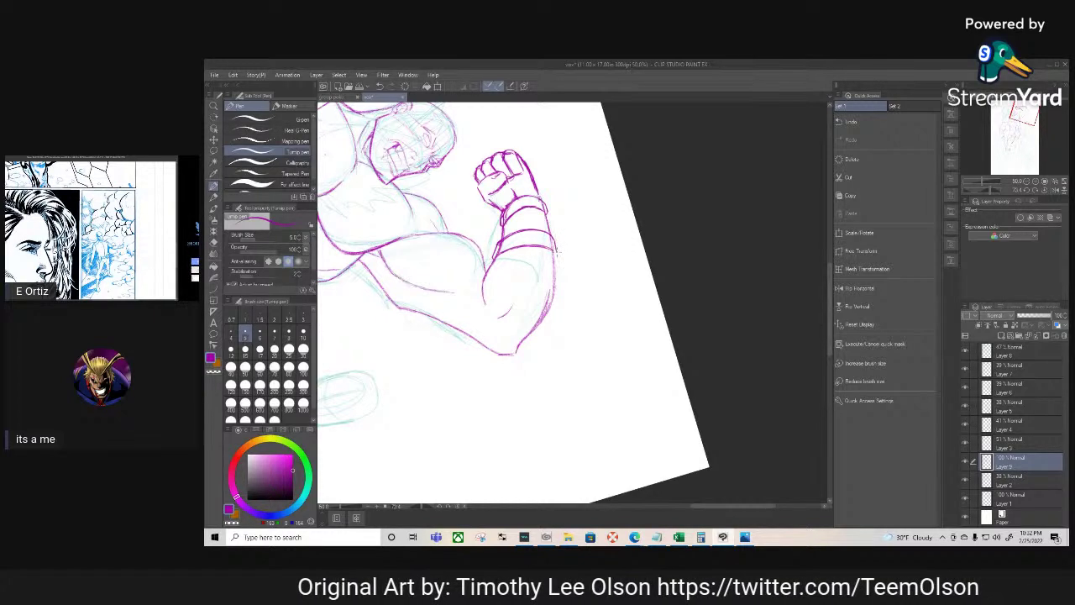
key("r")
left_click_drag(527, 379, 593, 366)
key("p")
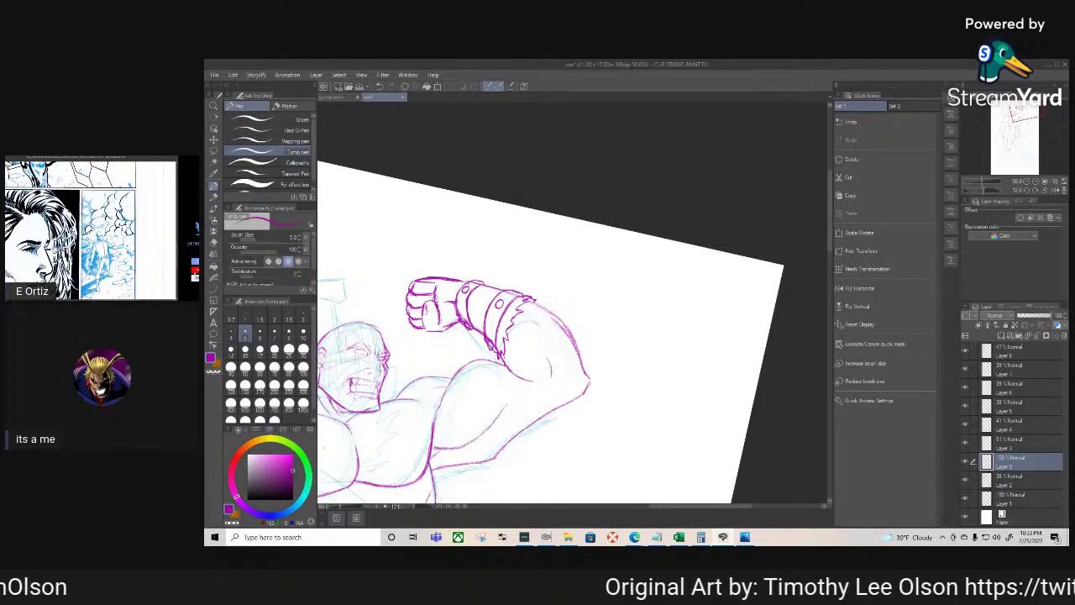
left_click_drag(502, 359, 533, 382)
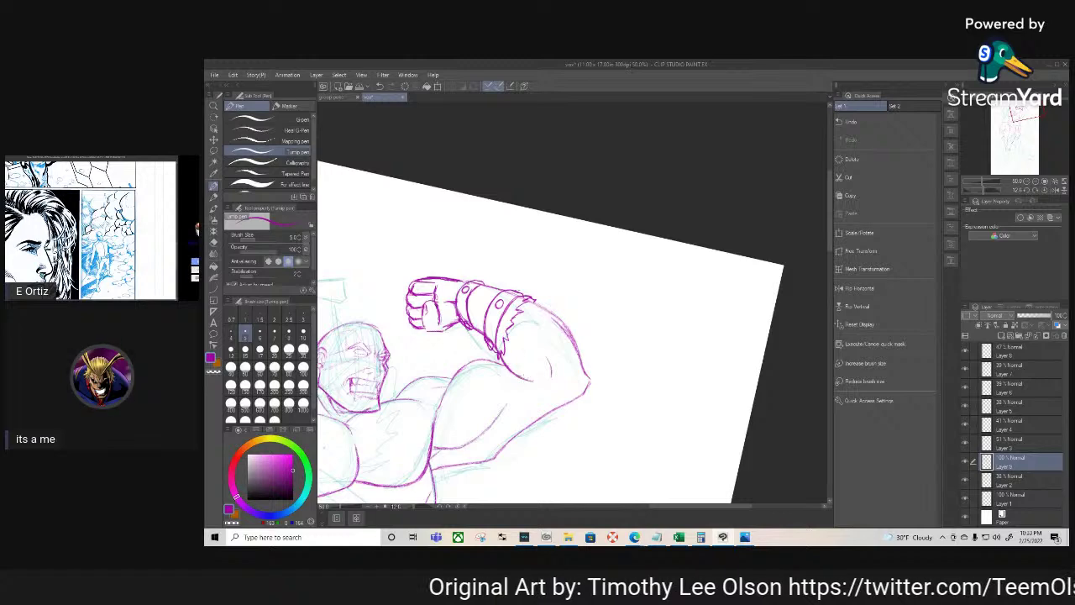
Reinforce the lower front edge of the character's shoulder pad in purple linework
left_click_drag(503, 424, 590, 441)
left_click_drag(593, 343, 555, 228)
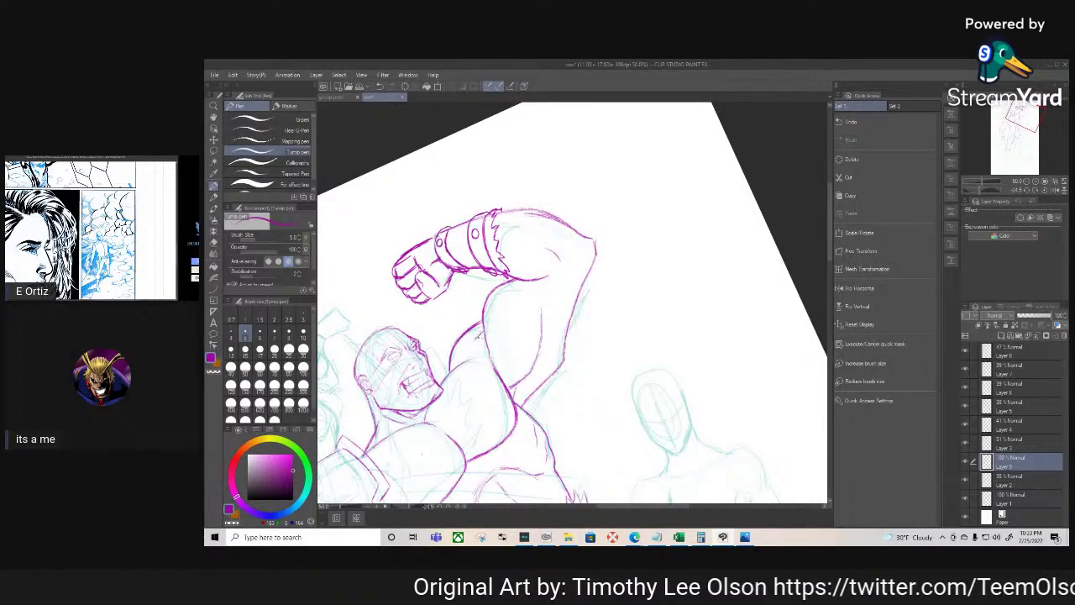
key("shift+space")
left_click_drag(487, 437, 423, 359)
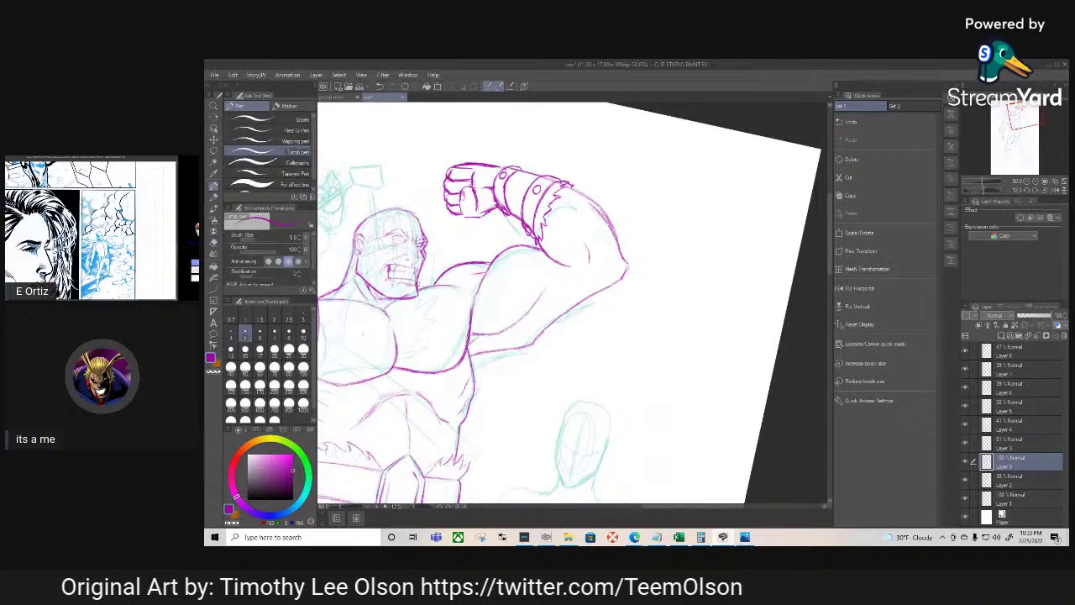
key("shift+space")
key("space")
left_click_drag(493, 435, 720, 389)
key("shift+space")
left_click_drag(496, 425, 570, 469)
key("p")
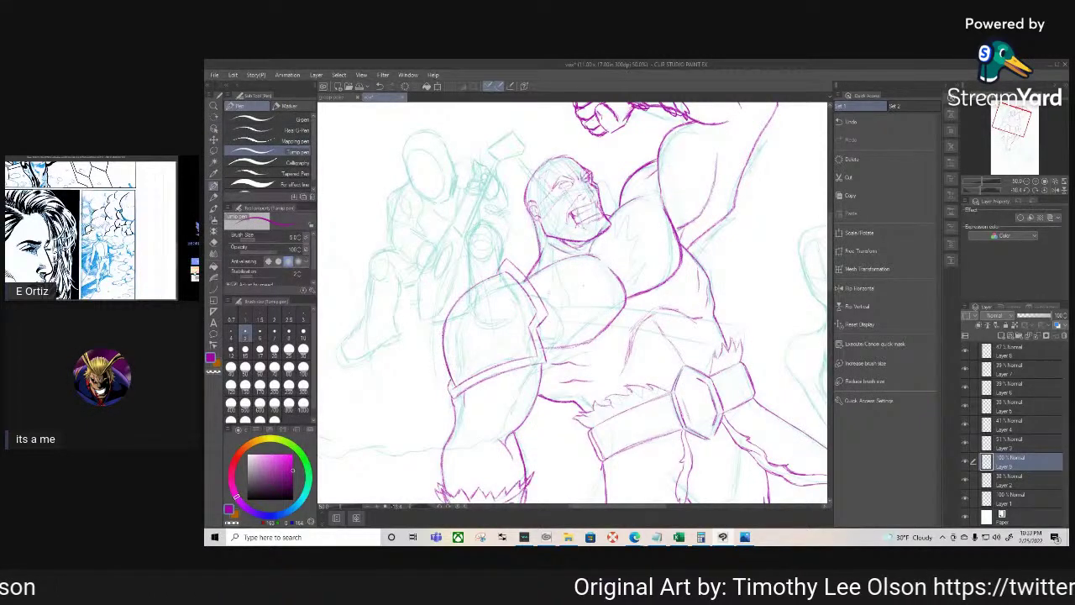
key("shift+space")
mouse_move(445, 326)
left_mouse_down()
mouse_move(469, 379)
mouse_move(490, 316)
mouse_move(477, 329)
mouse_move(497, 305)
left_mouse_up()
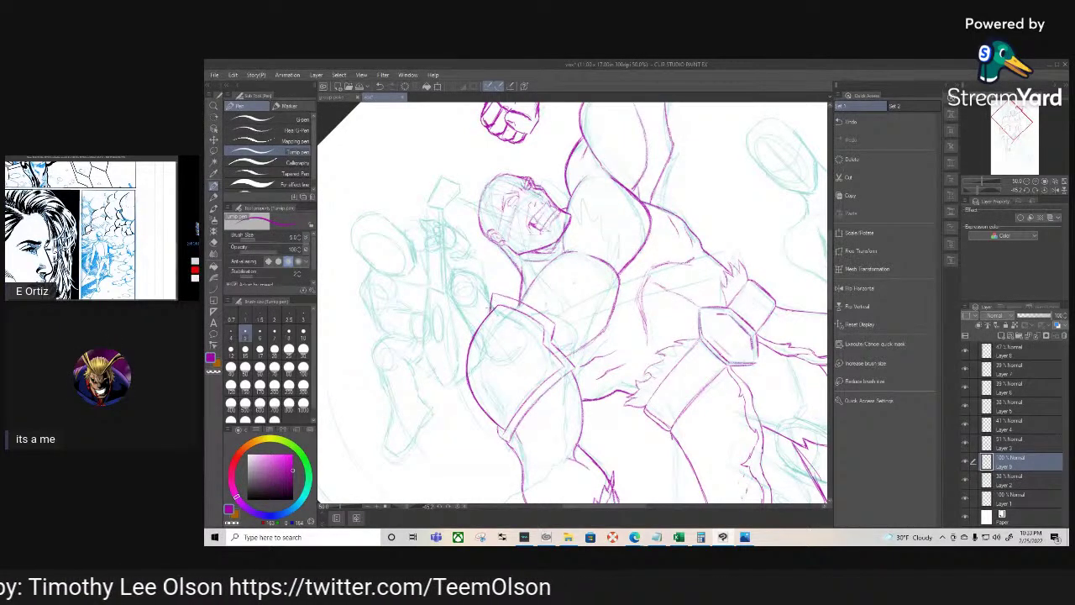
key("shift+space")
left_click_drag(511, 392, 399, 302)
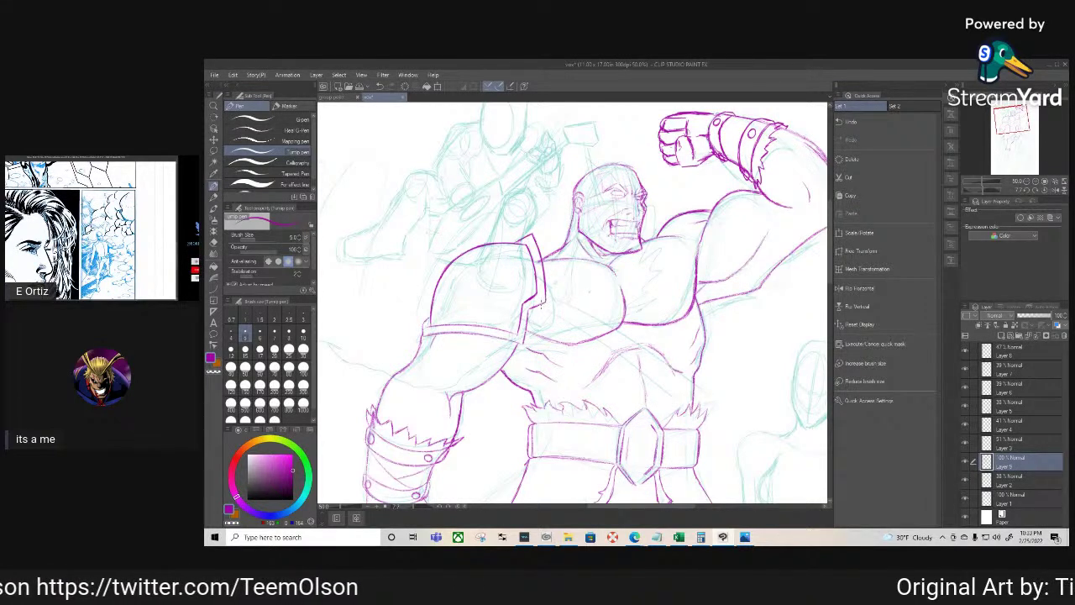
left_click_drag(529, 314, 524, 346)
Draw the neck and trapezius contour from below the ear to the shoulder pad
key("shift+space")
mouse_move(462, 401)
left_mouse_down()
mouse_move(505, 434)
mouse_move(613, 439)
left_mouse_up()
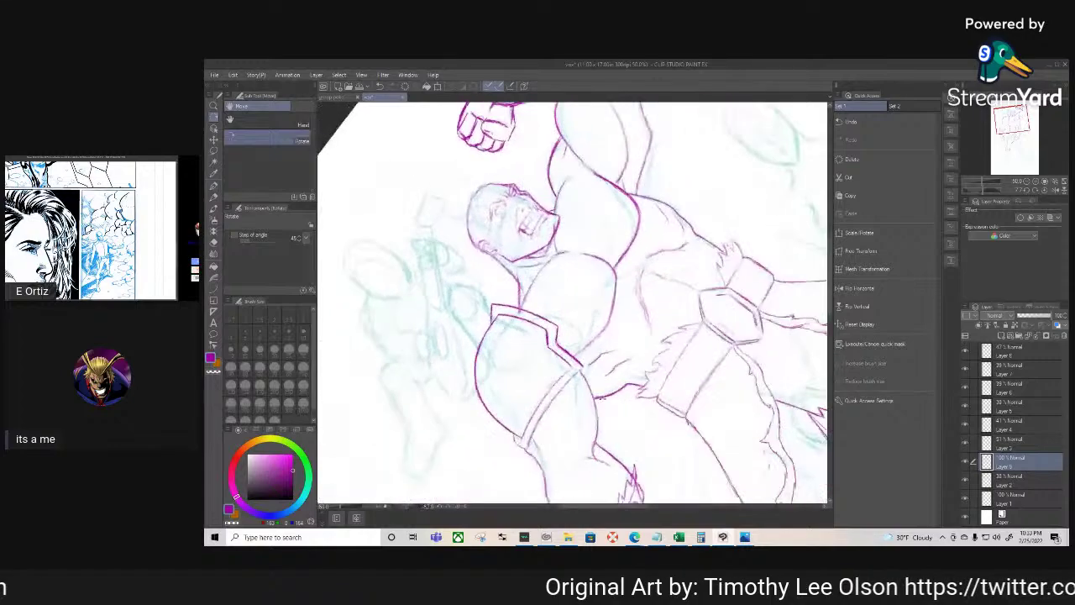
key("shift+space")
left_click_drag(659, 273, 536, 269)
key("space")
key("shift+space")
left_click_drag(427, 382, 513, 454)
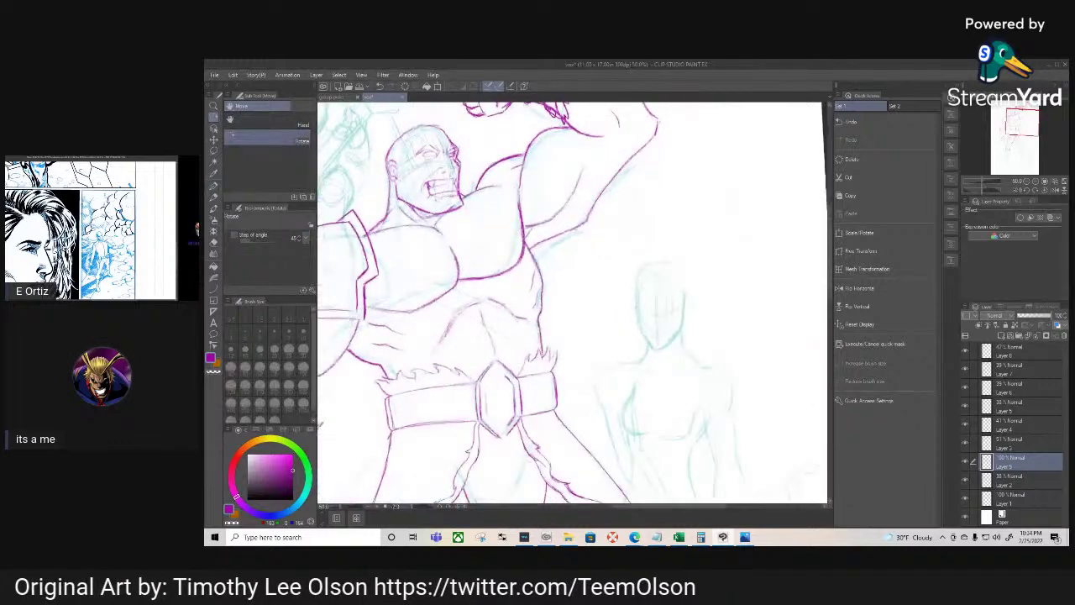
left_click_drag(401, 349, 430, 411)
key("p")
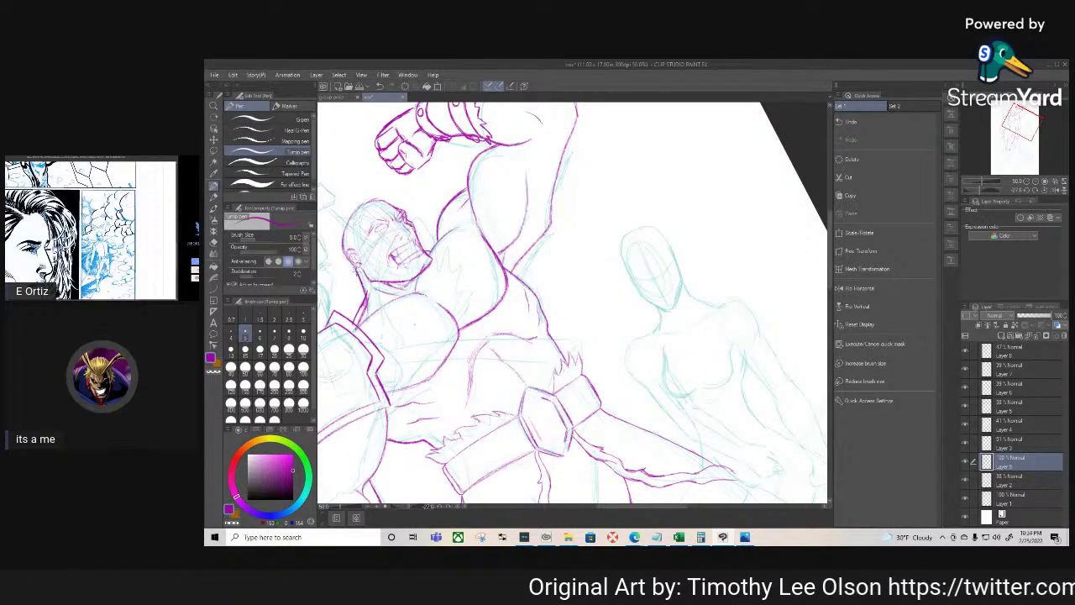
key("e")
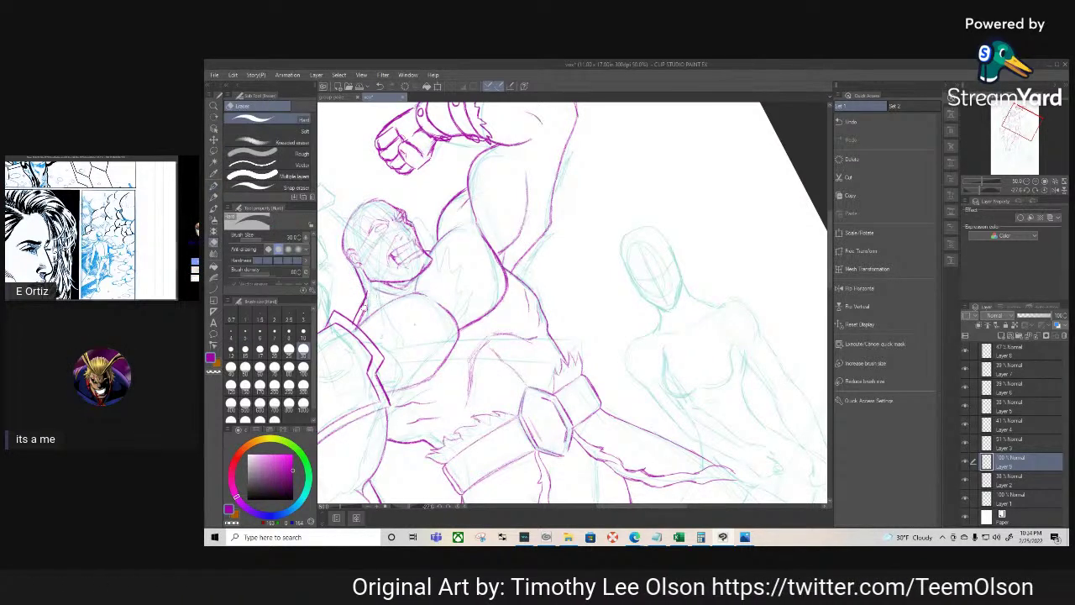
key("p")
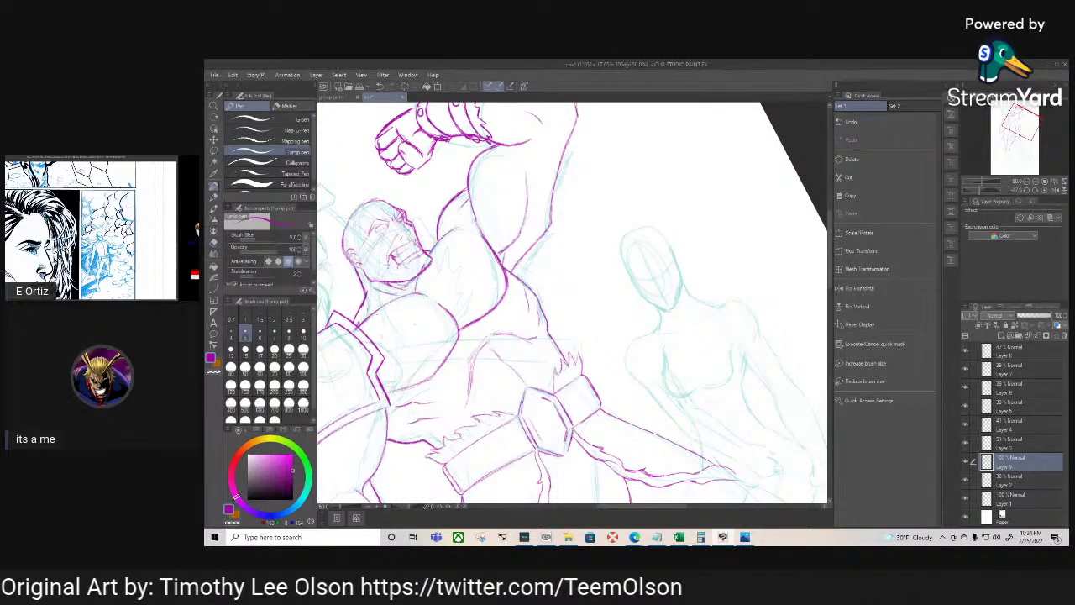
Darken the front neck line and draw a pointed strap tab with a round ring at the shoulder pad's inner edge
key("r")
left_click_drag(443, 445, 387, 350)
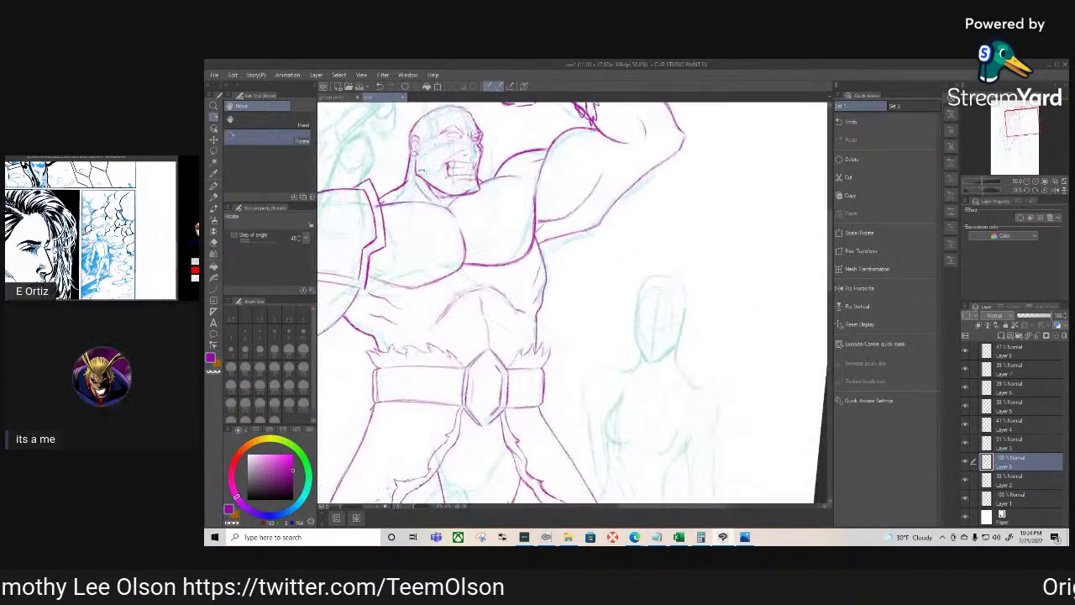
key("p")
mouse_move(420, 177)
left_mouse_down()
mouse_move(446, 209)
mouse_move(437, 194)
left_mouse_up()
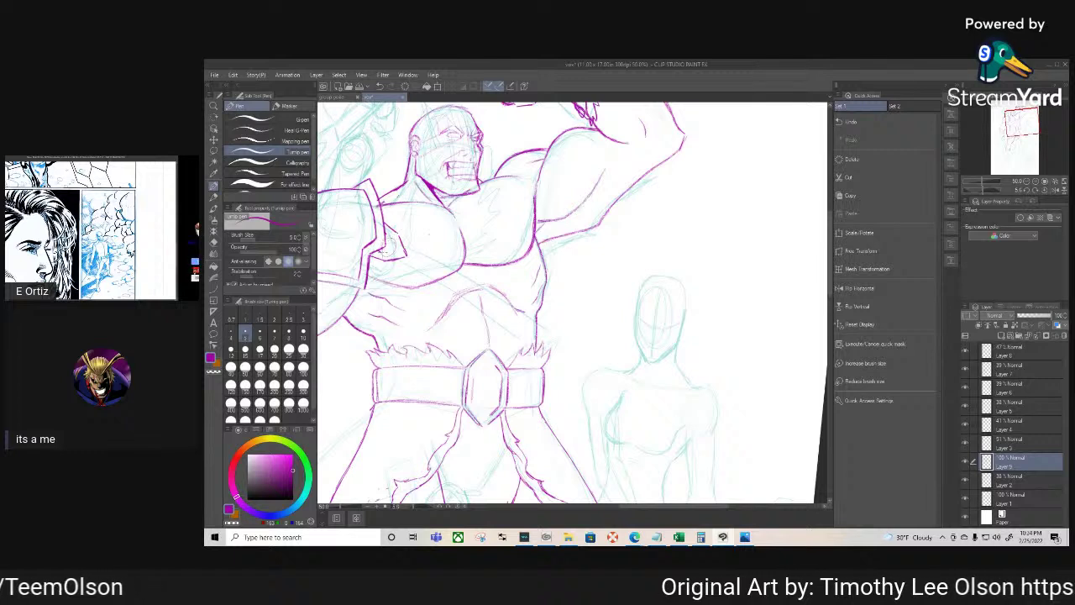
left_click(853, 122)
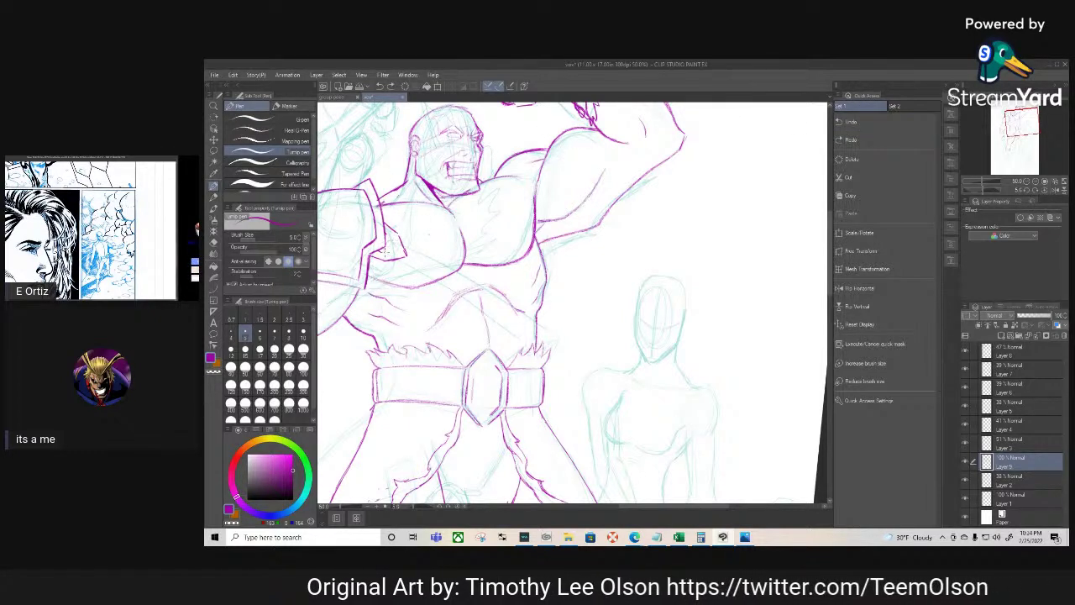
left_click_drag(386, 254, 391, 248)
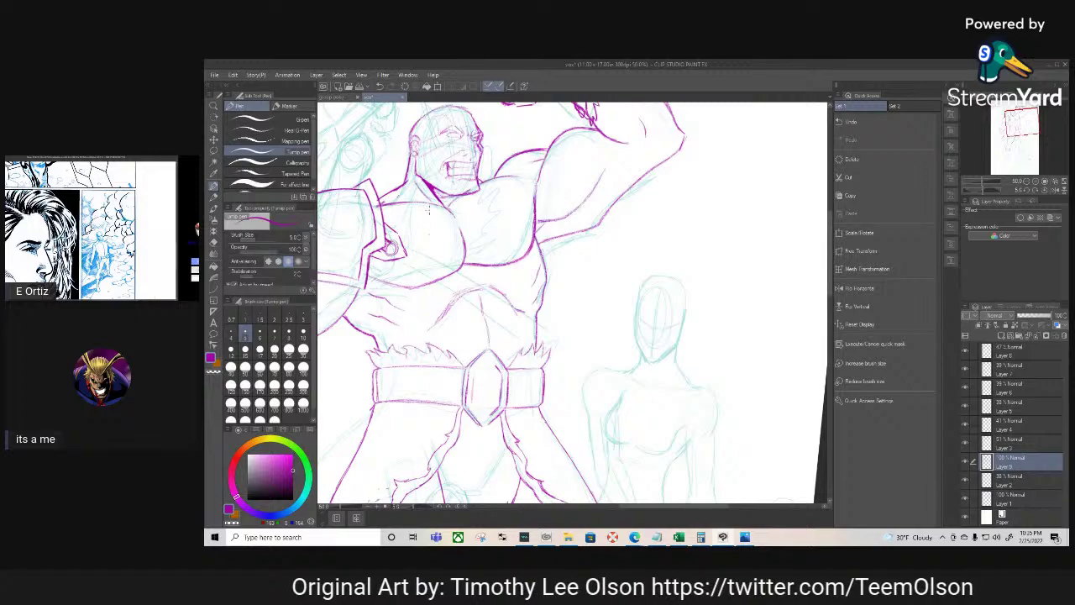
Draw a two-line strap running diagonally from the shoulder pad's ring across the chest to the opposite side of the waist
key("r")
left_click_drag(702, 378, 564, 152)
key("space")
left_click_drag(650, 349, 456, 193)
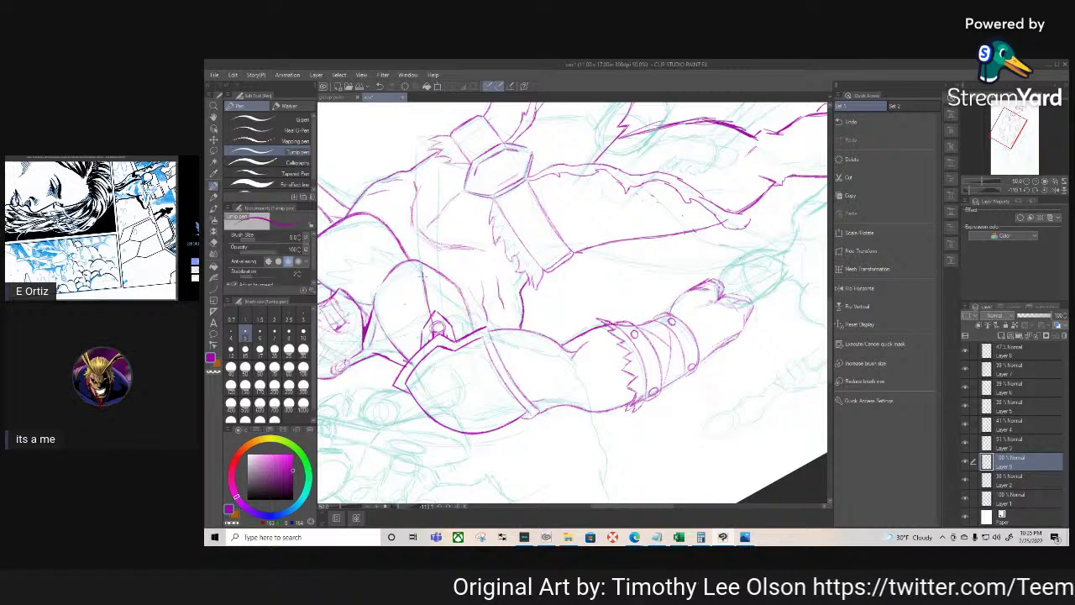
left_click_drag(420, 259, 423, 165)
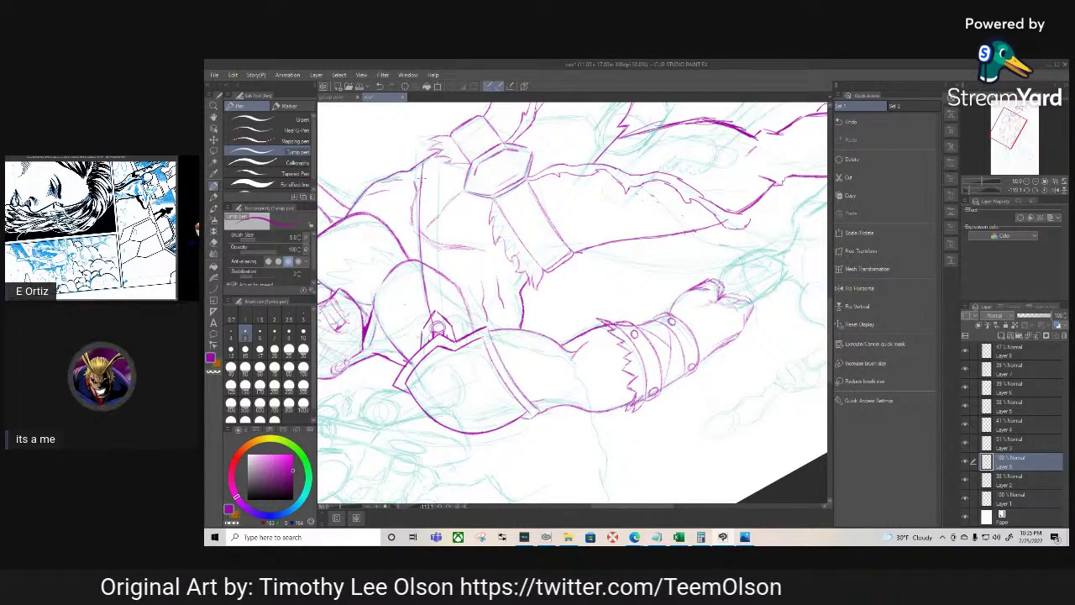
left_click_drag(438, 309, 437, 271)
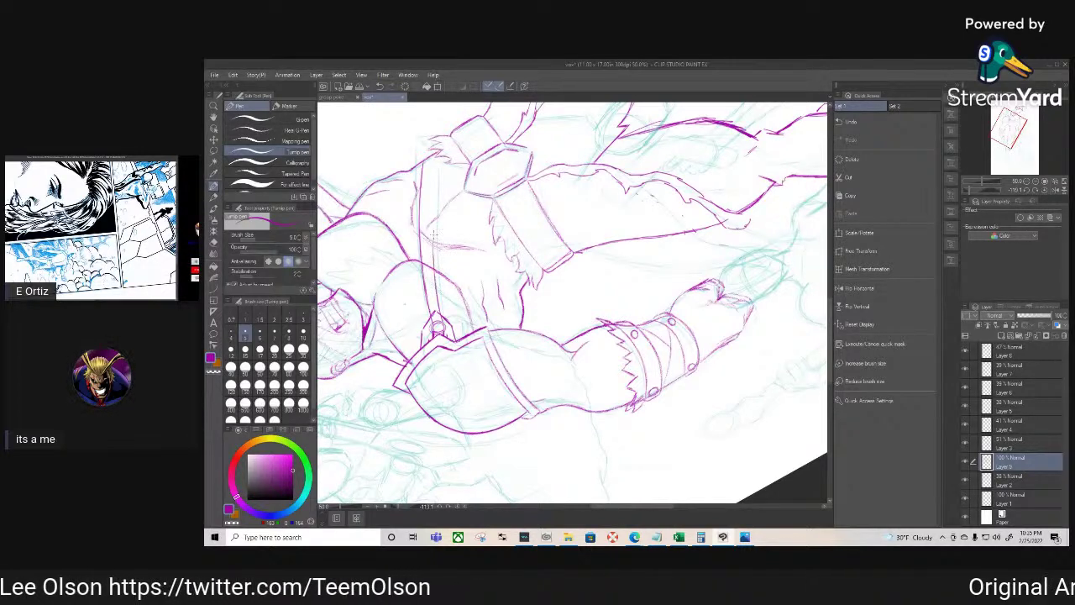
left_click_drag(435, 252, 435, 162)
left_click_drag(433, 203, 432, 184)
left_click_drag(433, 236, 433, 218)
left_click_drag(432, 239, 432, 215)
mouse_move(435, 278)
left_mouse_down()
mouse_move(449, 335)
mouse_move(438, 333)
left_mouse_up()
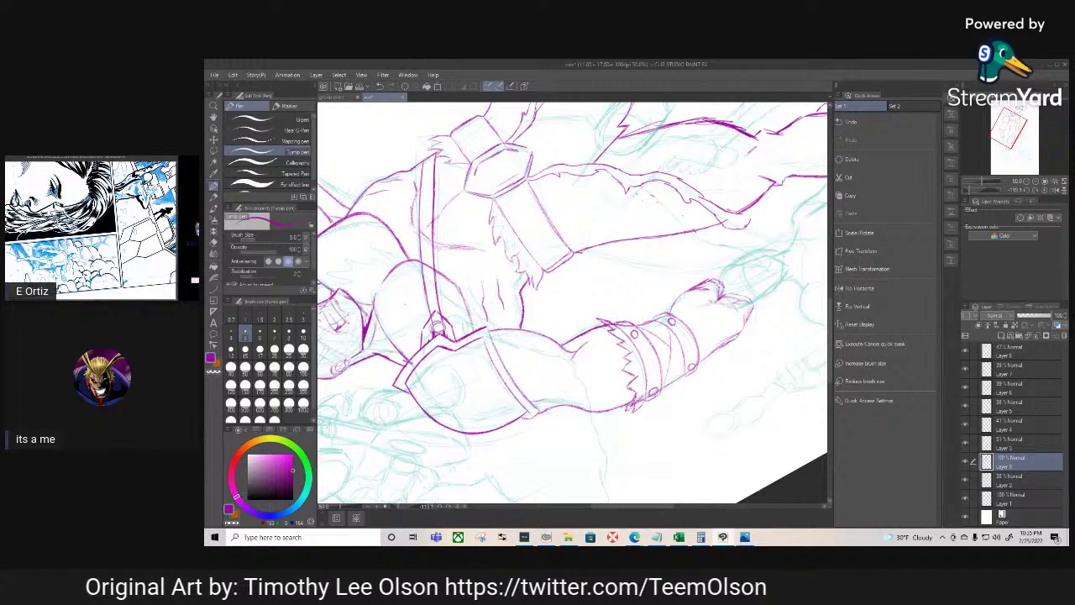
key("r")
left_click_drag(502, 462, 470, 143)
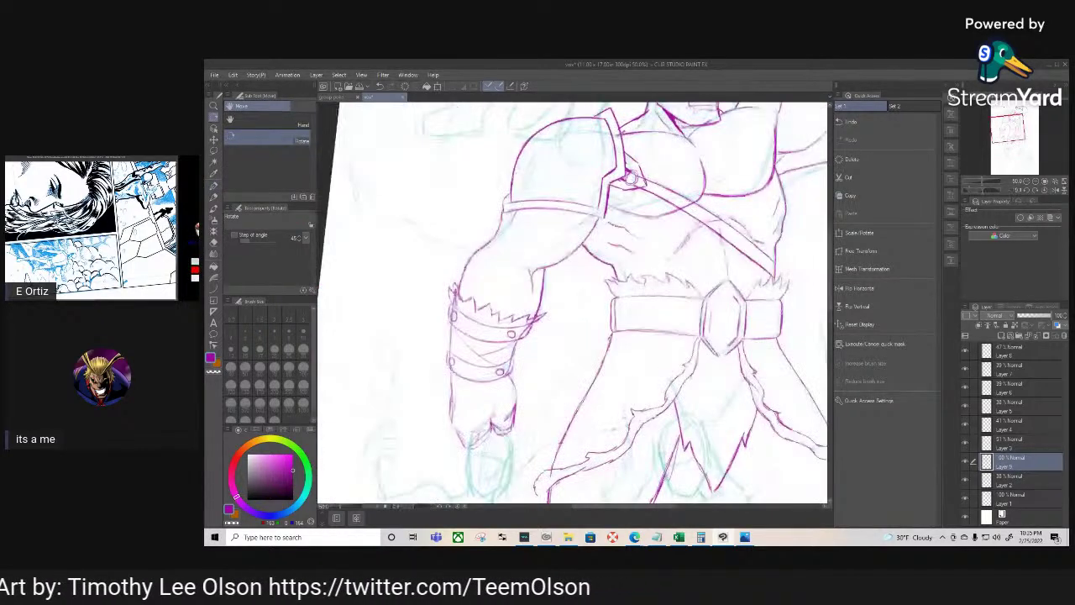
key("space")
left_click_drag(765, 332, 544, 448)
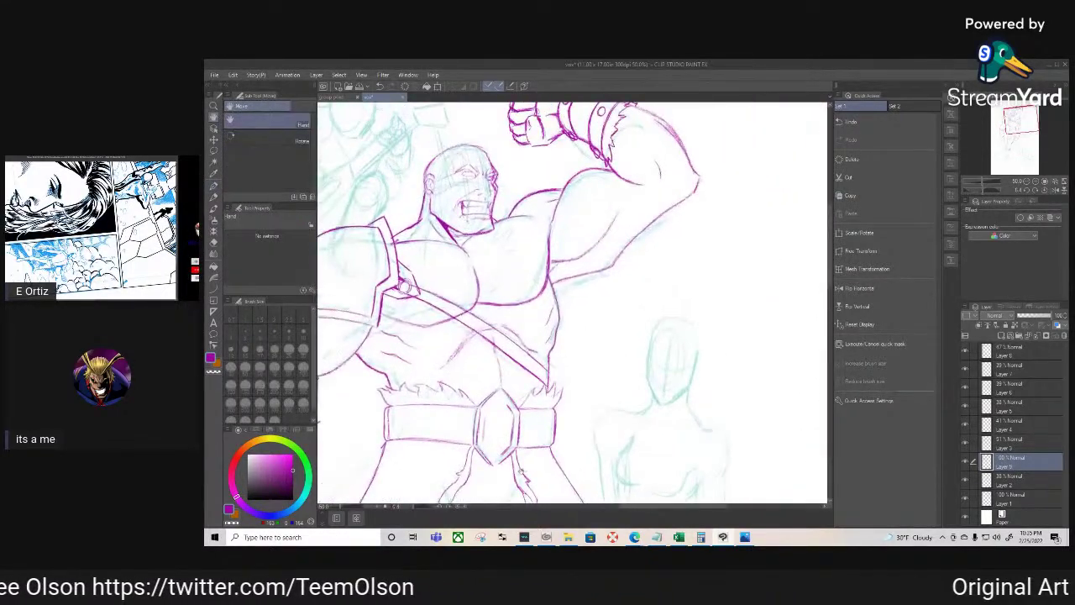
mouse_move(476, 384)
left_mouse_down()
mouse_move(492, 410)
mouse_move(507, 408)
left_mouse_up()
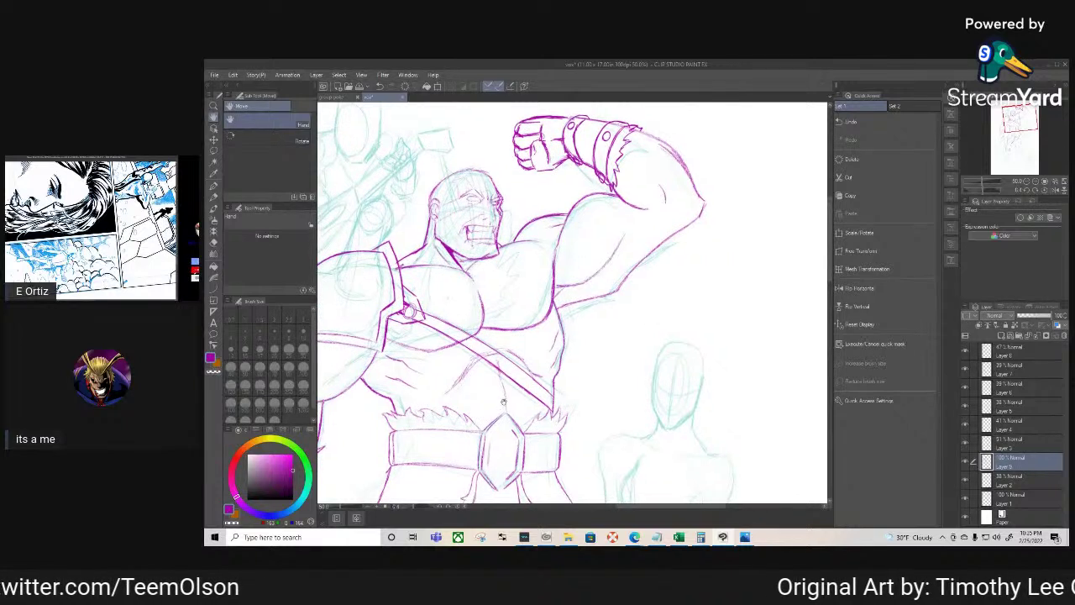
Draw short segmented purple lines over the raised arm's shoulder and a contour mark on the chest with the pen
key("p")
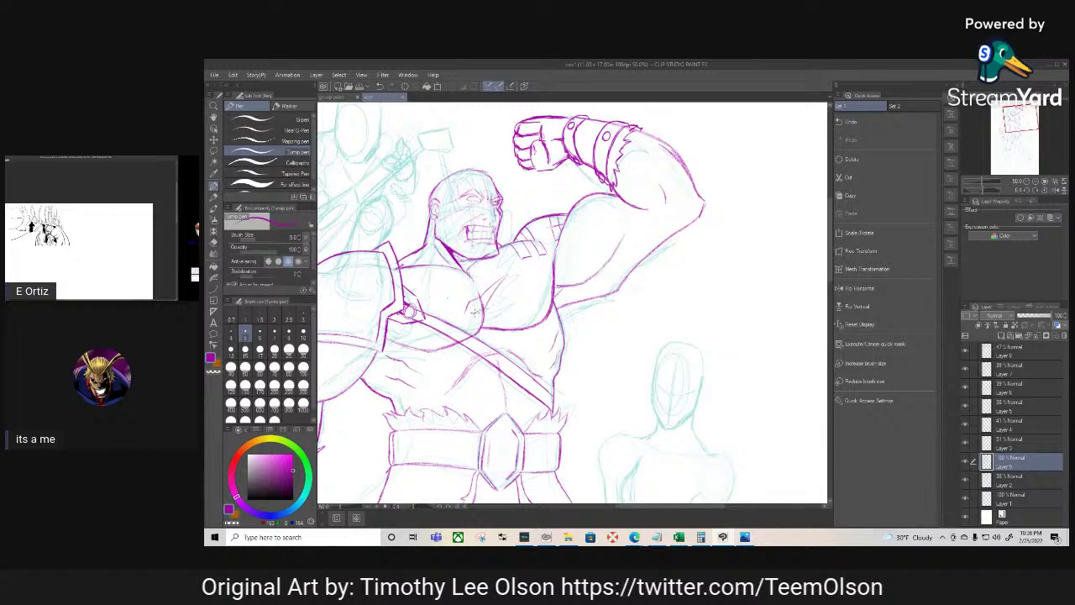
key("space")
left_click_drag(454, 399, 603, 323)
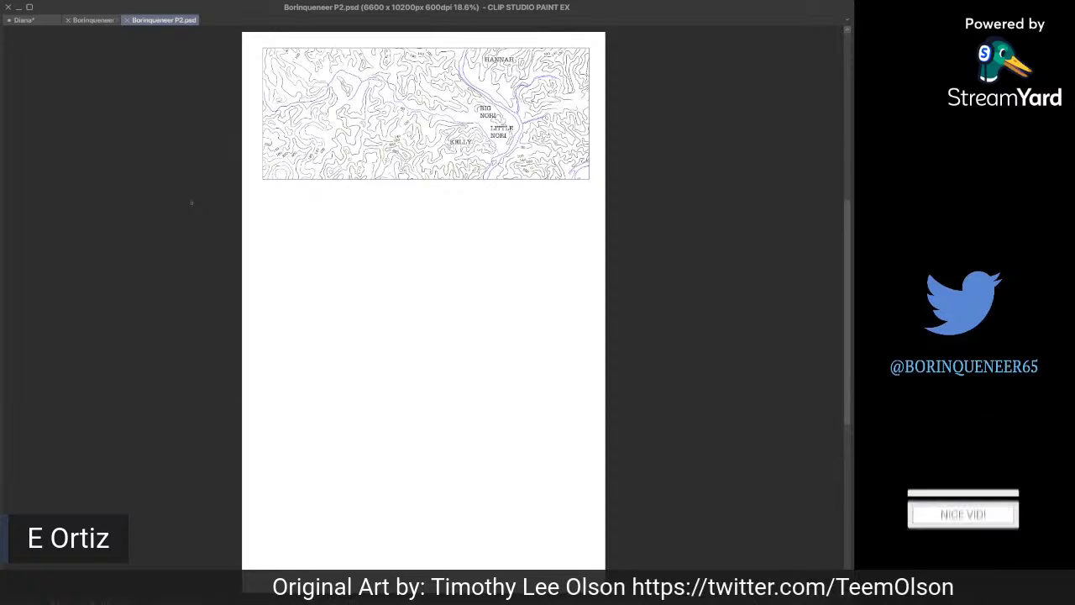
Examine the contour map panel in Borinqueneer P2.psd up close, including its hill labels and rivers
scroll(424, 294, "down", 1)
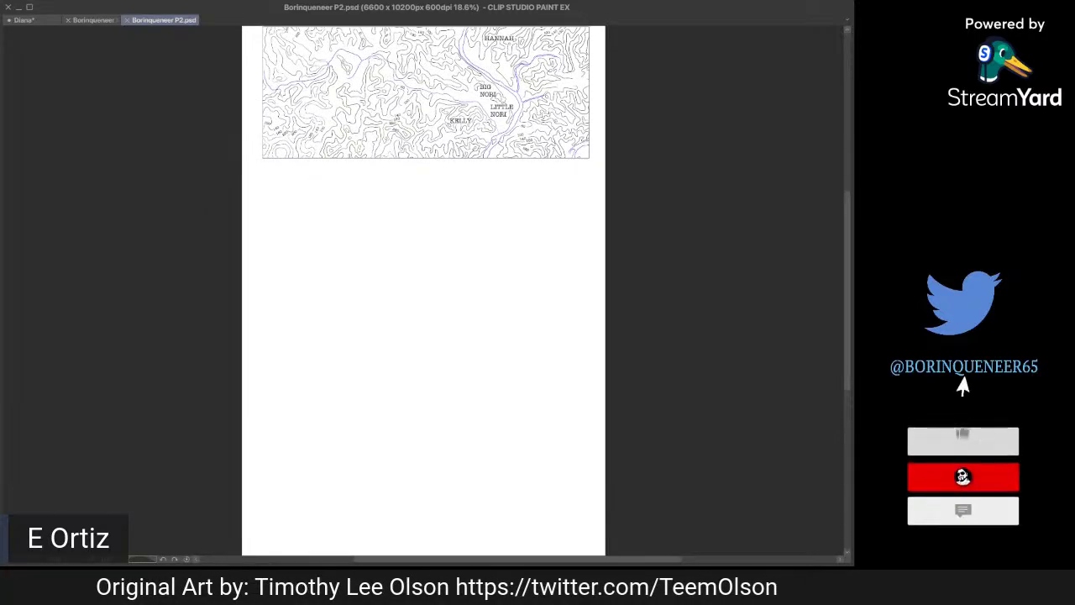
key("super+plus")
key("super+plus")
key("super+plus")
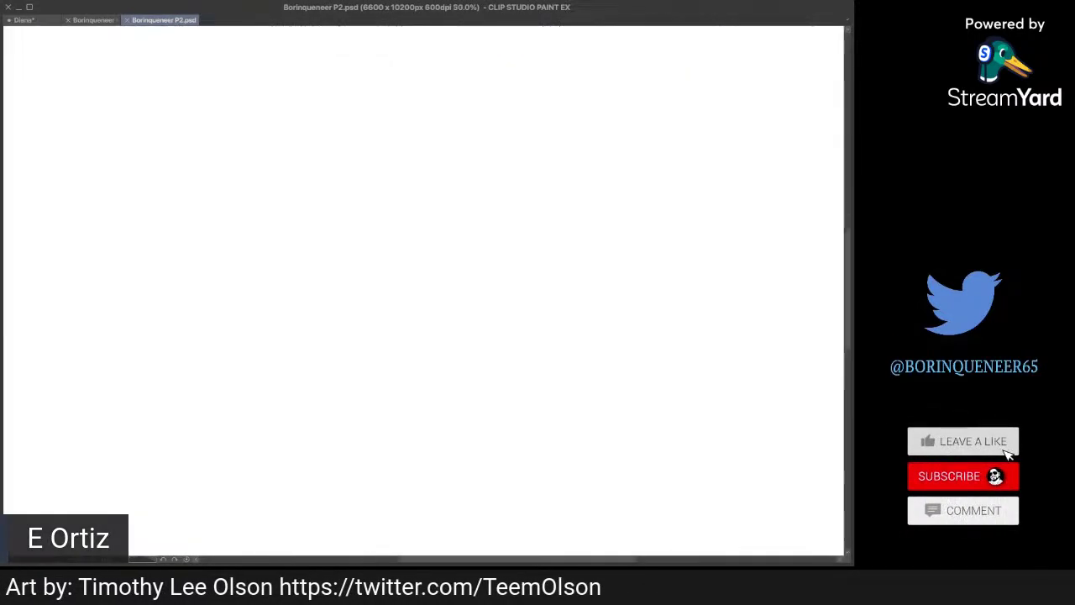
scroll(424, 294, "up", 6)
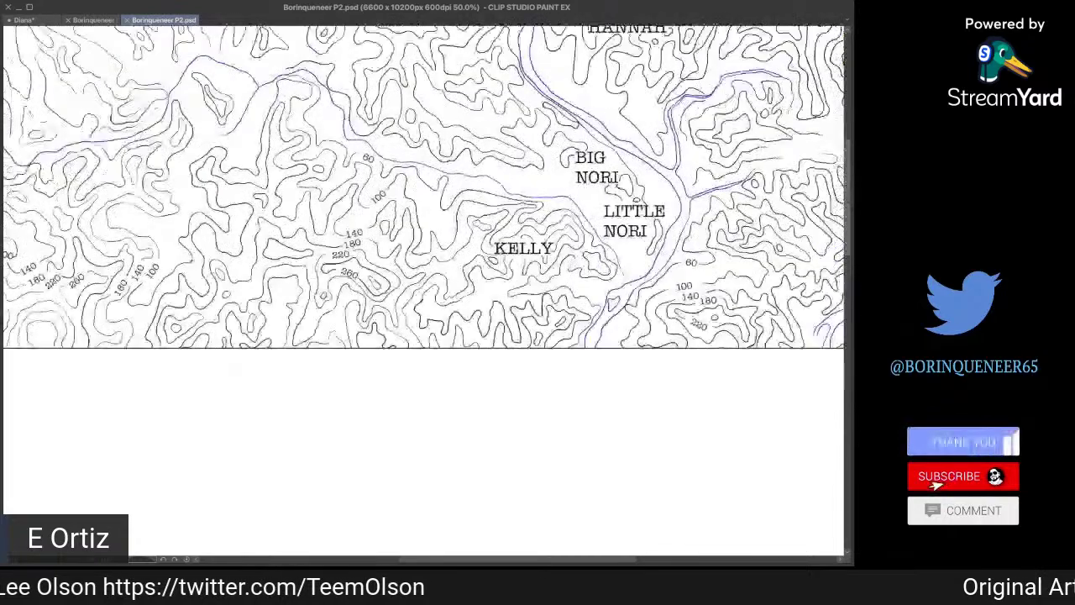
scroll(425, 294, "up", 2)
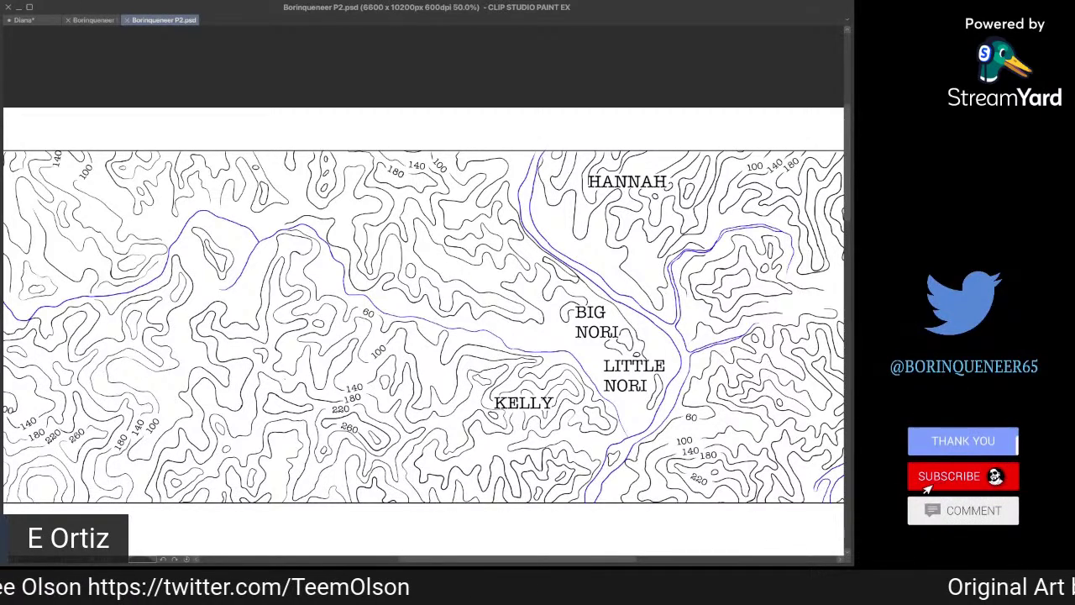
key("ctrl+minus")
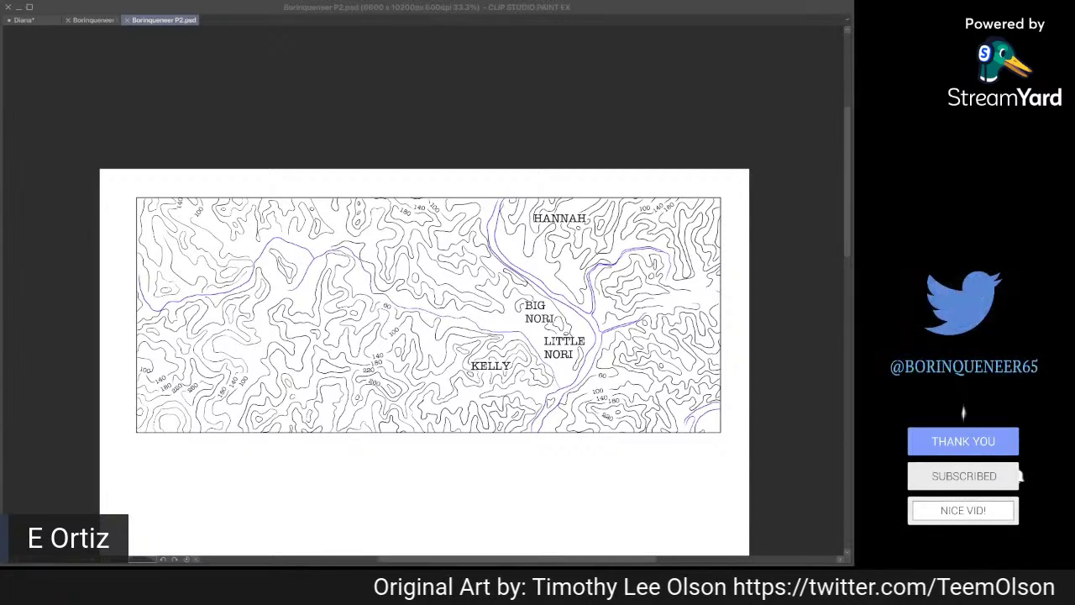
Create a new 11 × 17 in, 600 dpi illustration and paste the photographed sketch of the suited man with a pistol
key("Return")
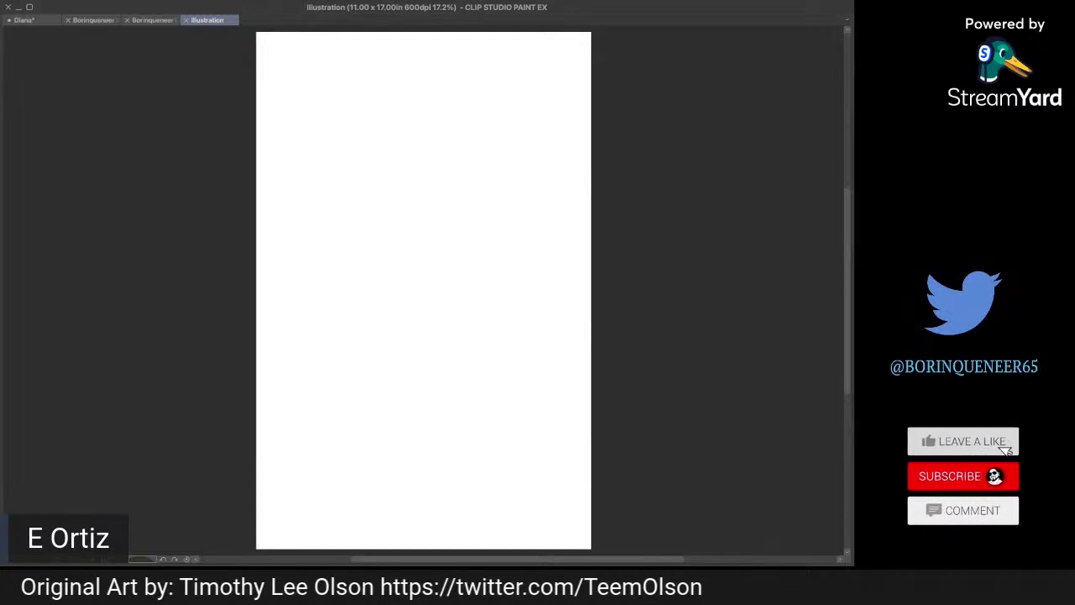
key("super+v")
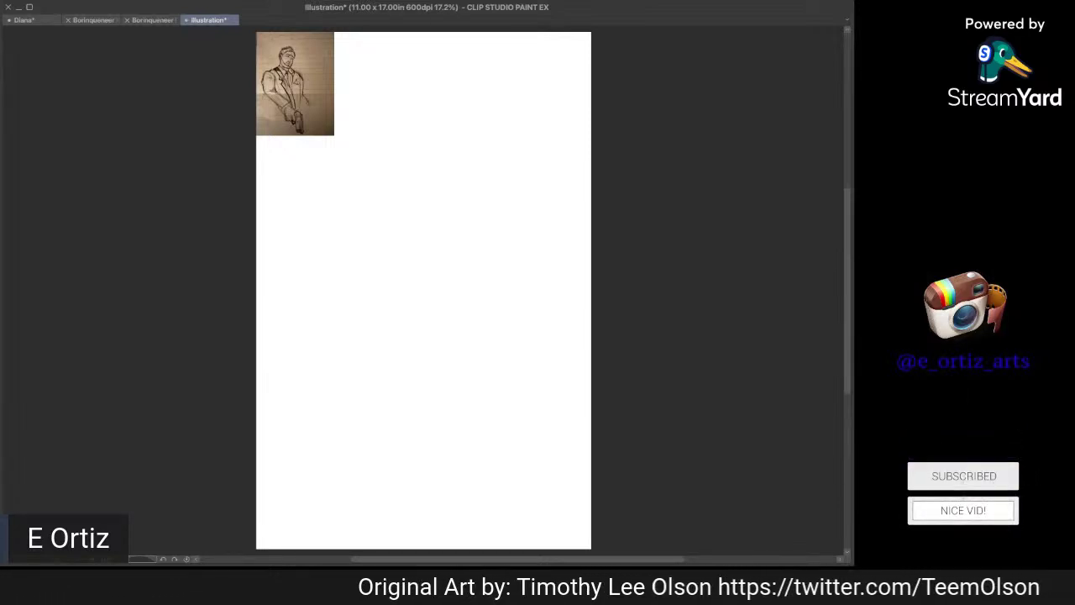
key("ctrl+t")
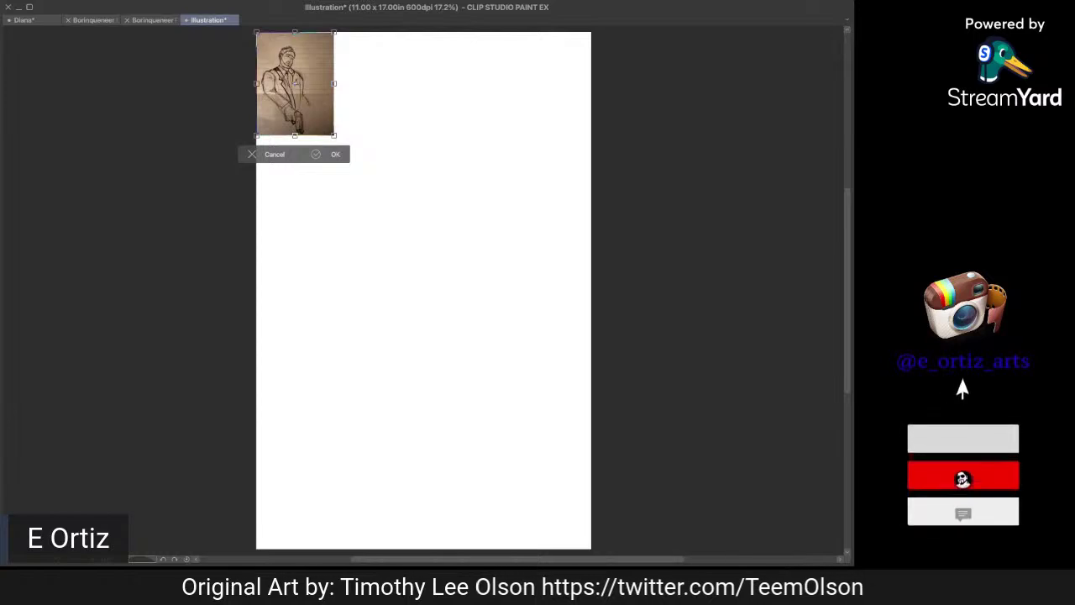
left_click_drag(333, 134, 451, 290)
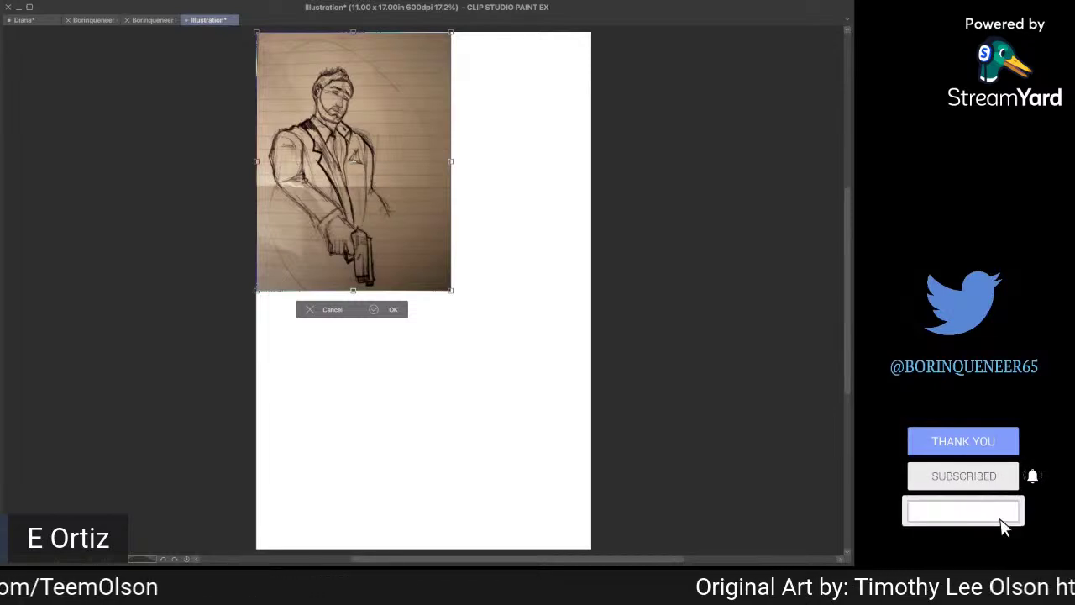
key("Escape")
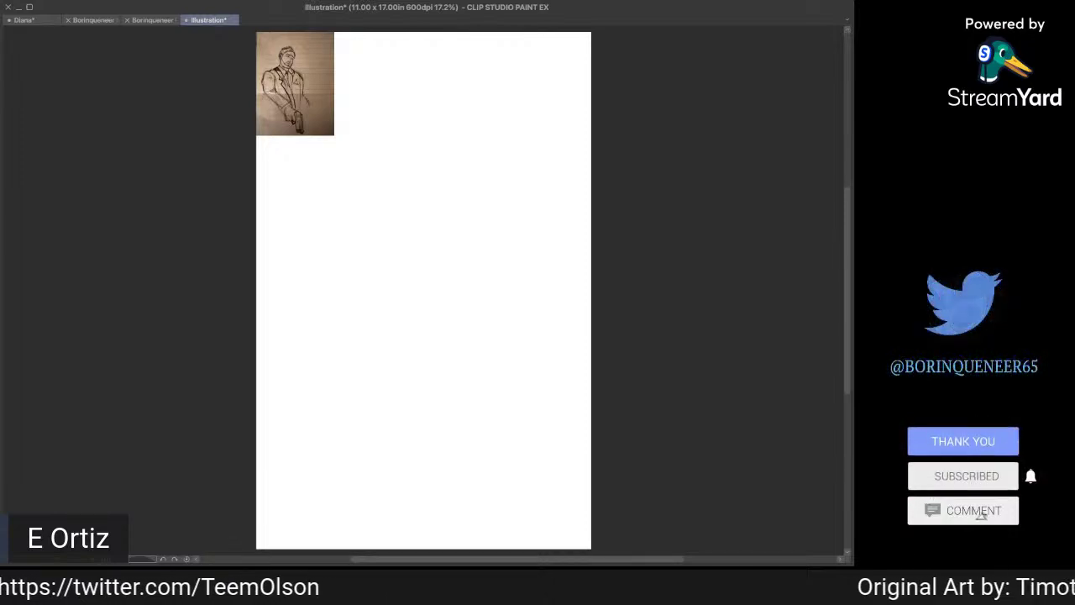
Enlarge the pasted sketch photo from the page's upper-left corner to more than half the page width
key("ctrl+t")
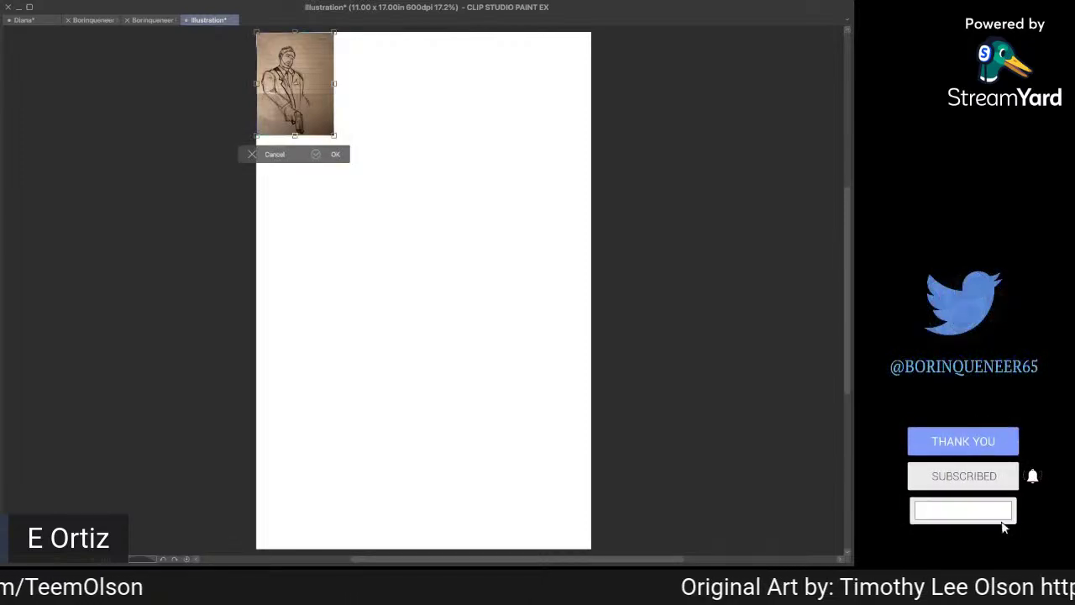
left_click_drag(334, 135, 449, 287)
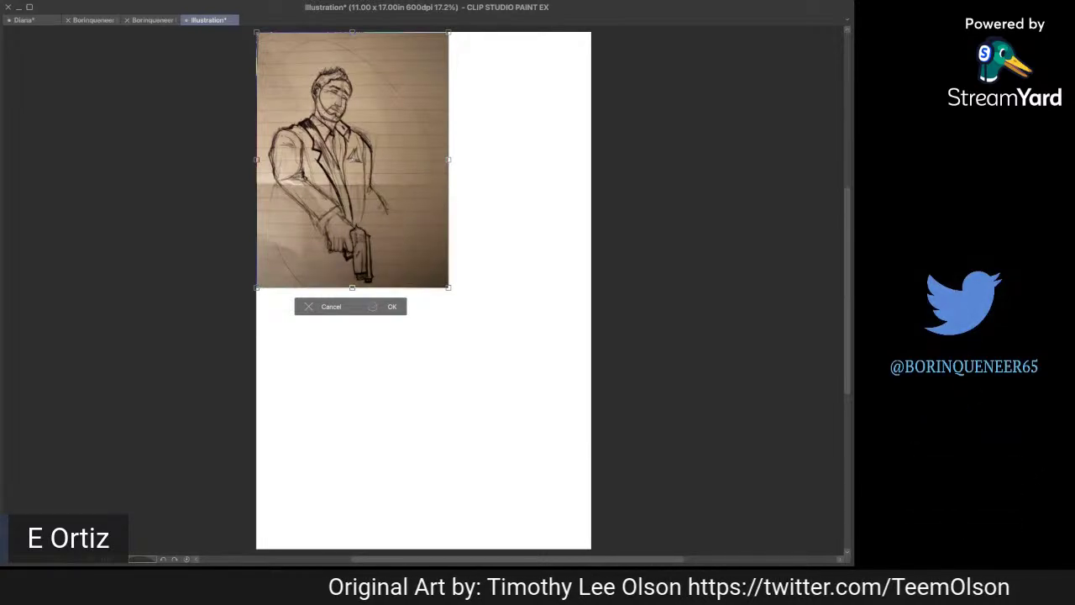
left_click(387, 305)
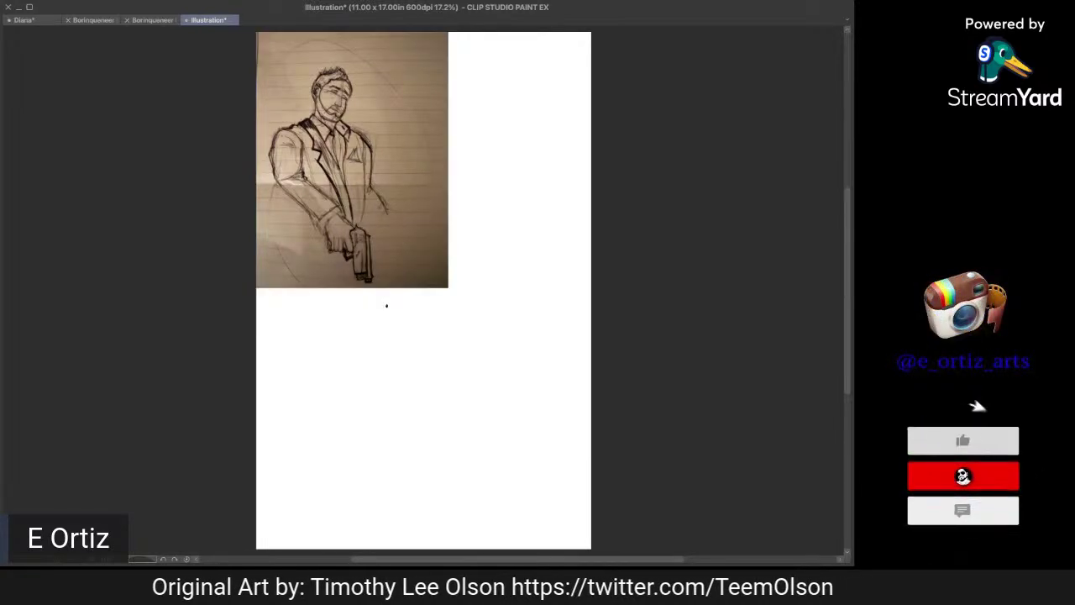
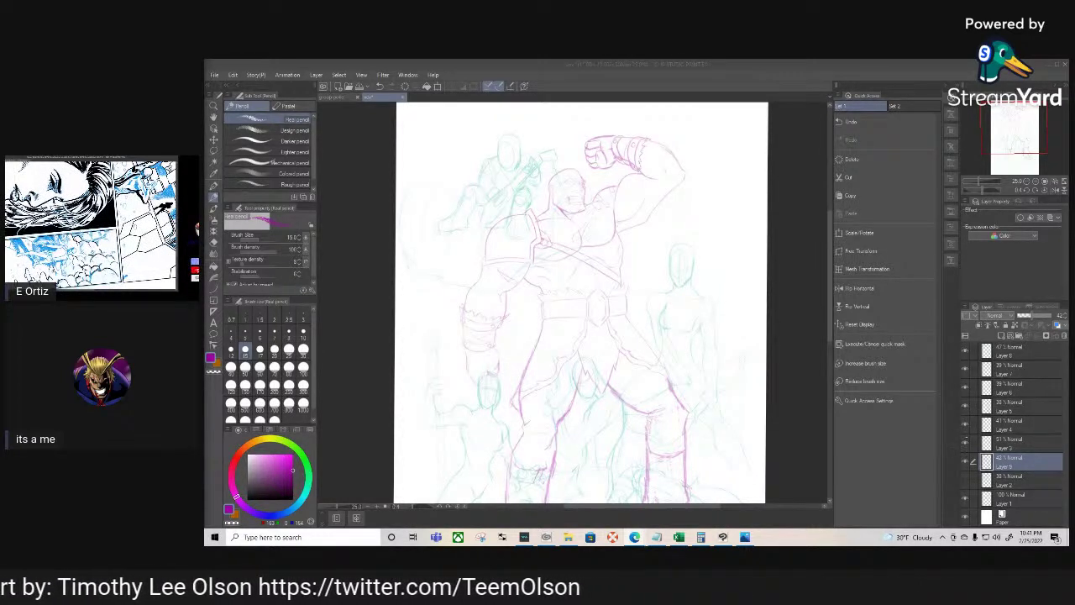
Toggle the visibility of individual sketch layers to identify which one holds the figures at the lower part of the page
left_click(965, 441)
left_click(965, 442)
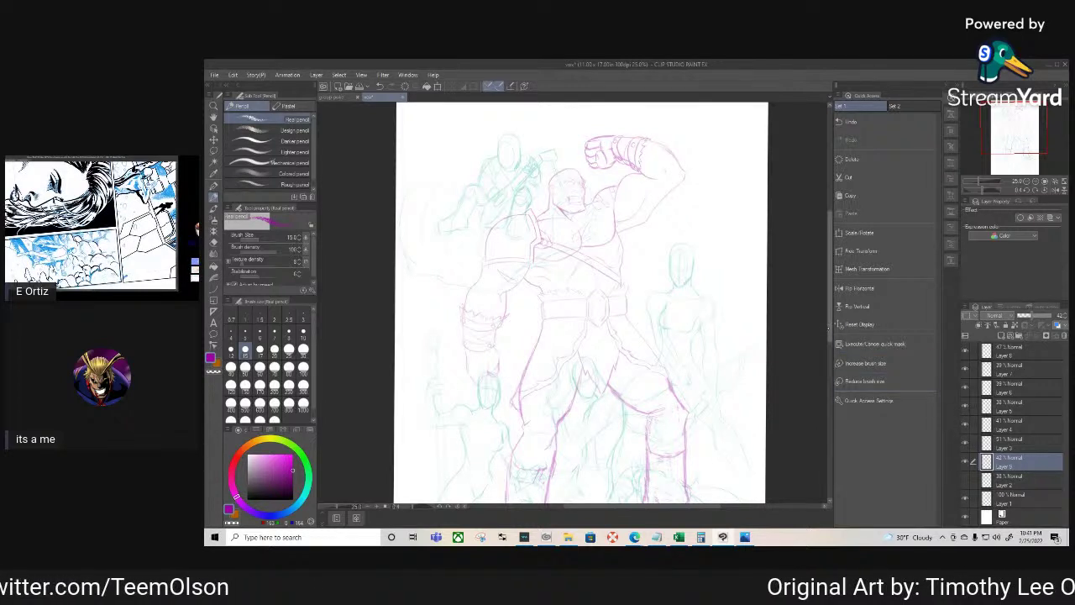
scroll(579, 302, "down", 5)
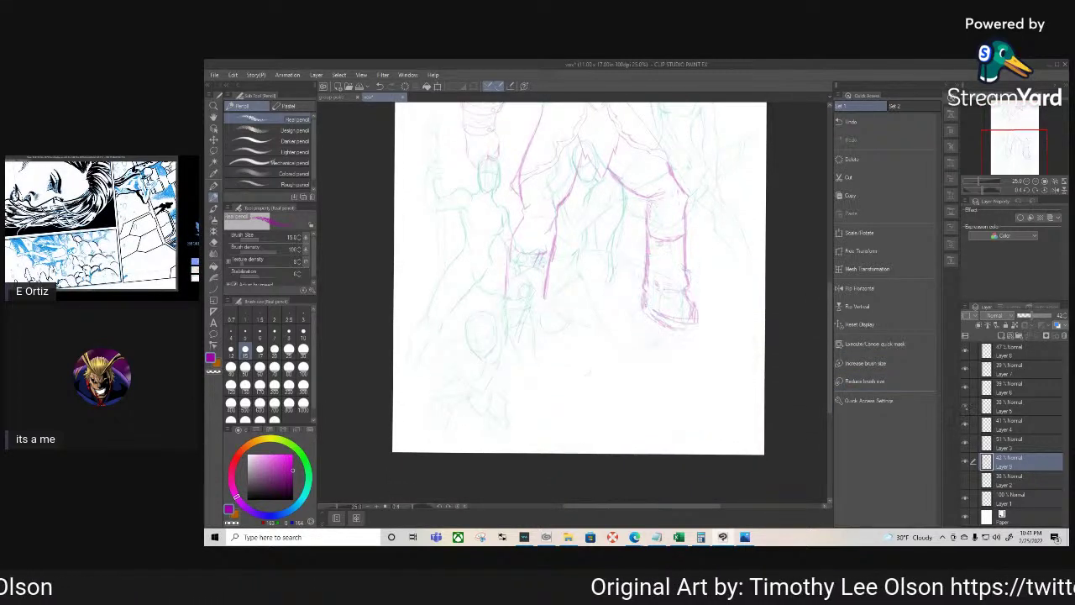
left_click(993, 425)
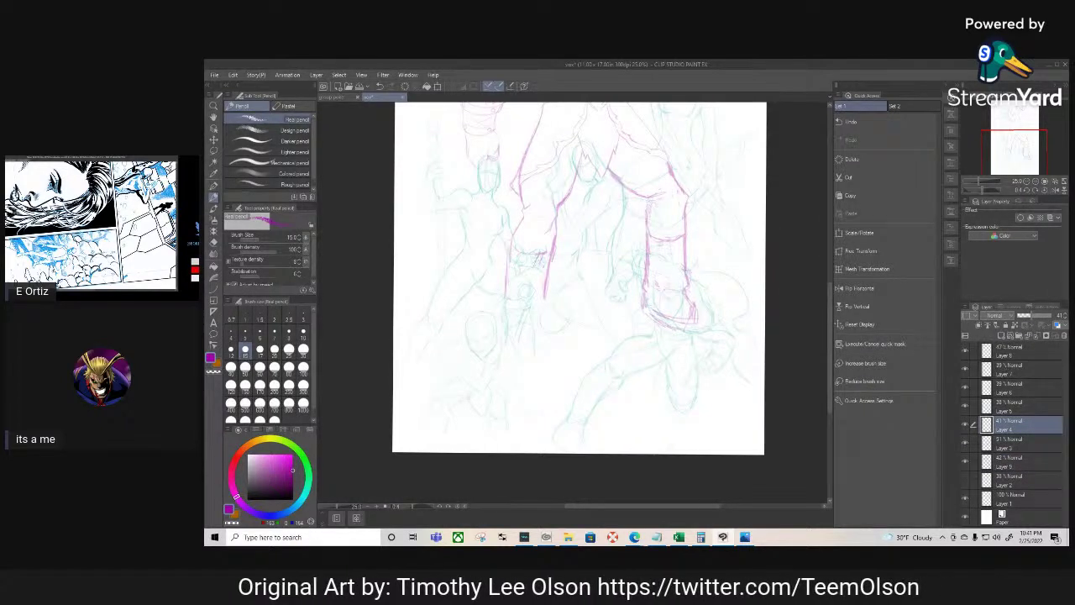
left_click(965, 406)
left_click(965, 406)
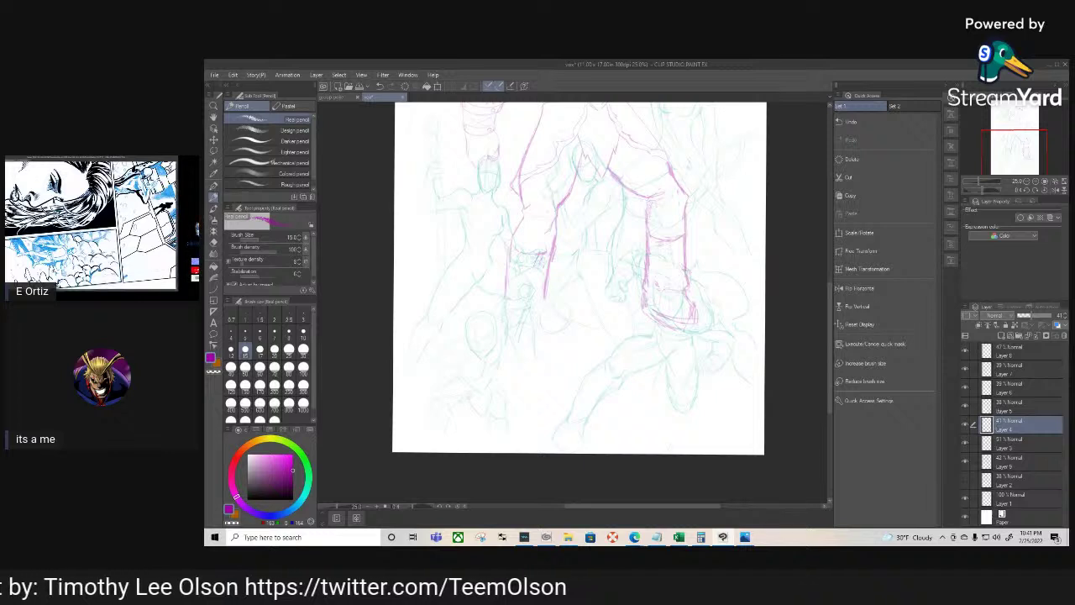
Undo the last opacity change, check the purple linework layer's visibility, and set that layer's opacity to 43%
left_click(874, 121)
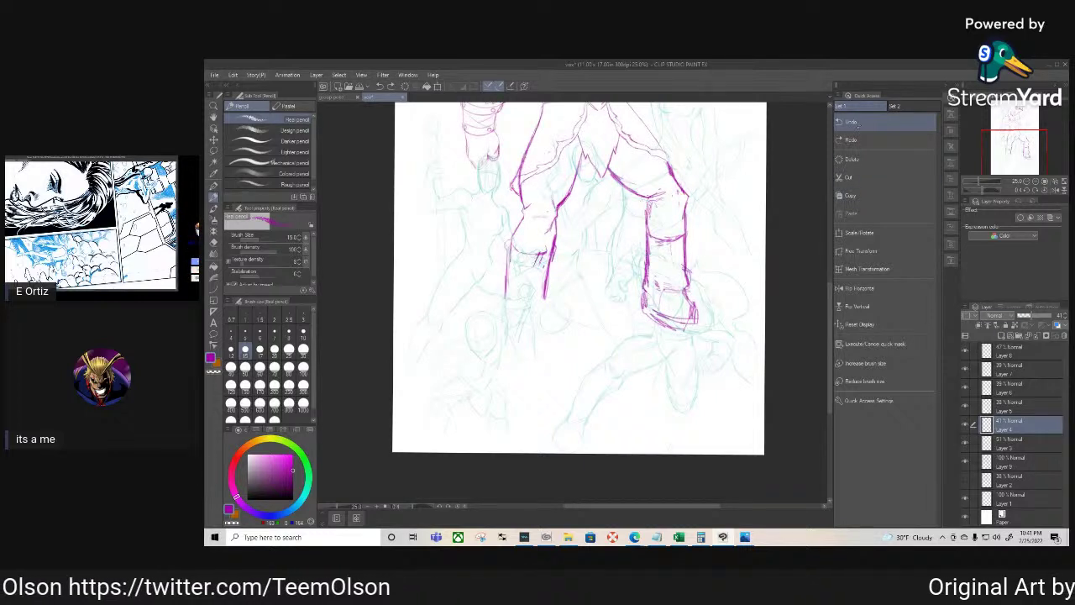
left_click(873, 139)
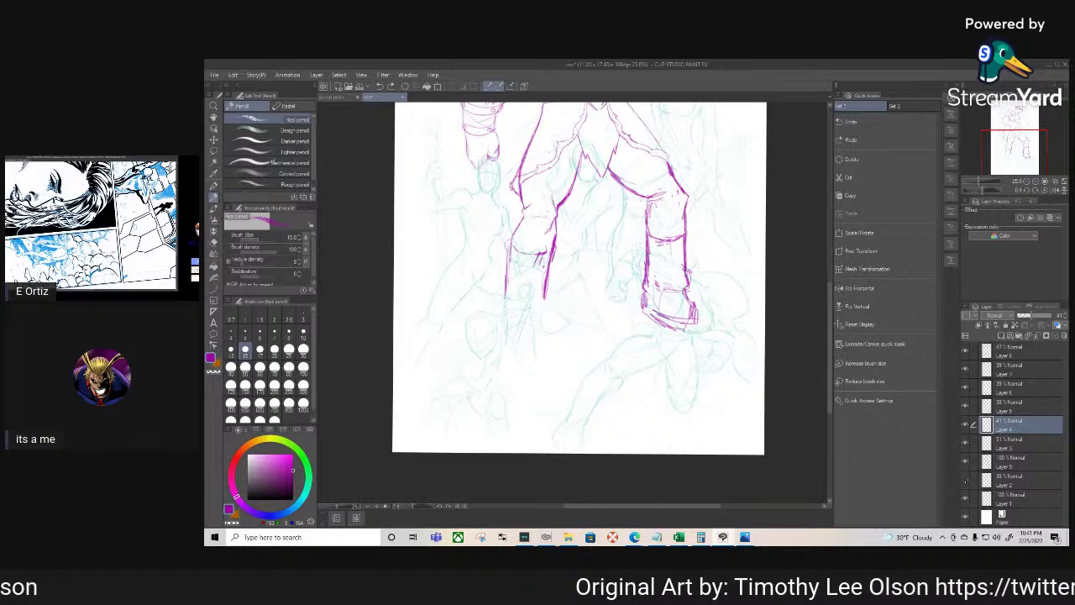
left_click(965, 461)
left_click(965, 461)
left_click(1016, 461)
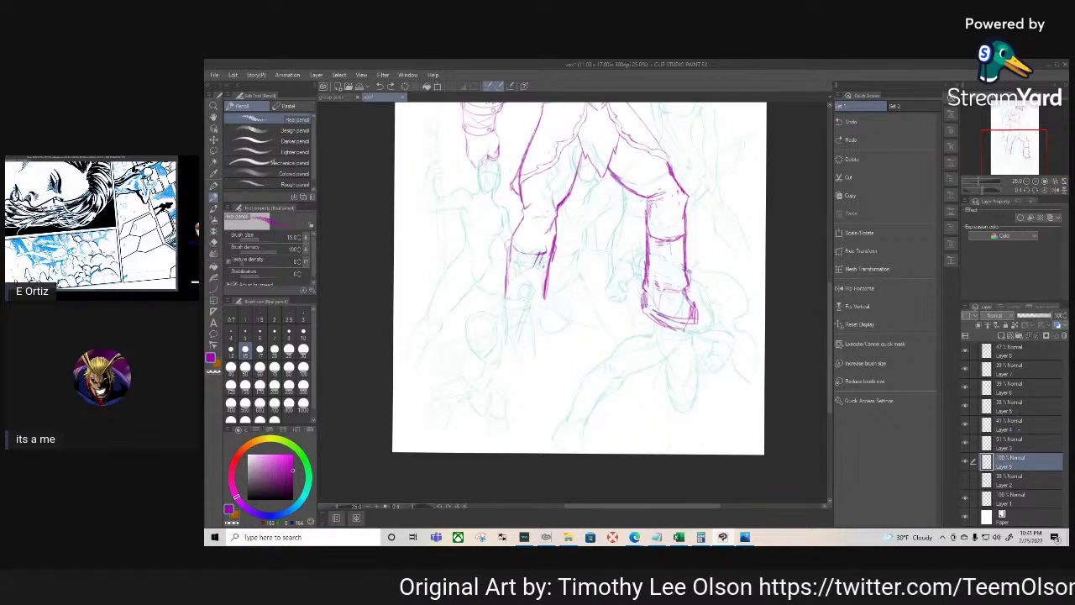
left_click(1032, 316)
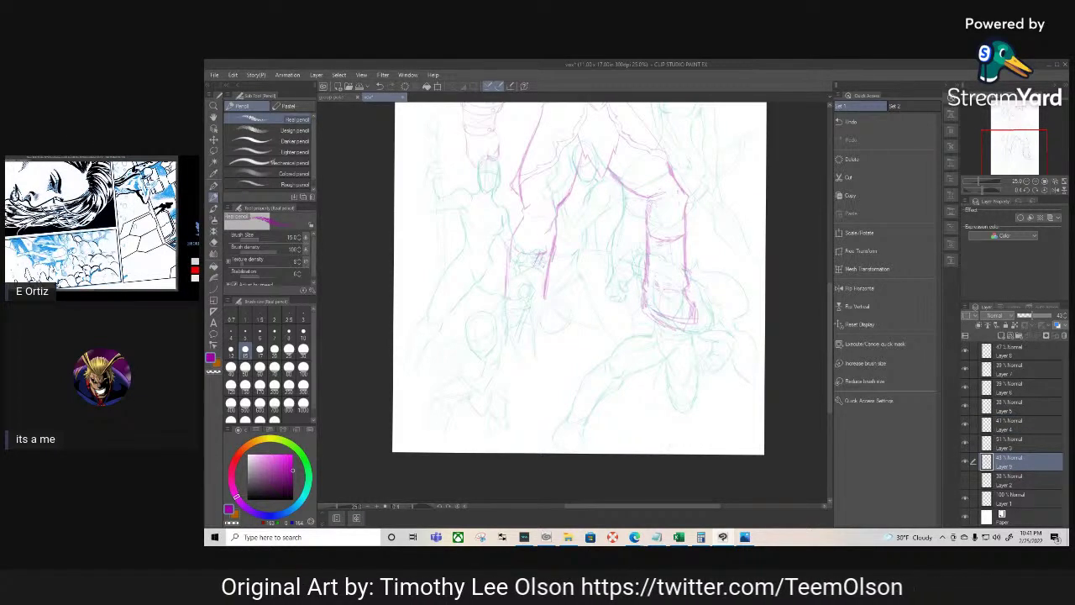
Check the two sketch layers above the purple linework and add a new layer above Layer 4
left_click(965, 442)
left_click(965, 442)
left_click(965, 424)
left_click(965, 424)
left_click(1016, 425)
left_click(1001, 336)
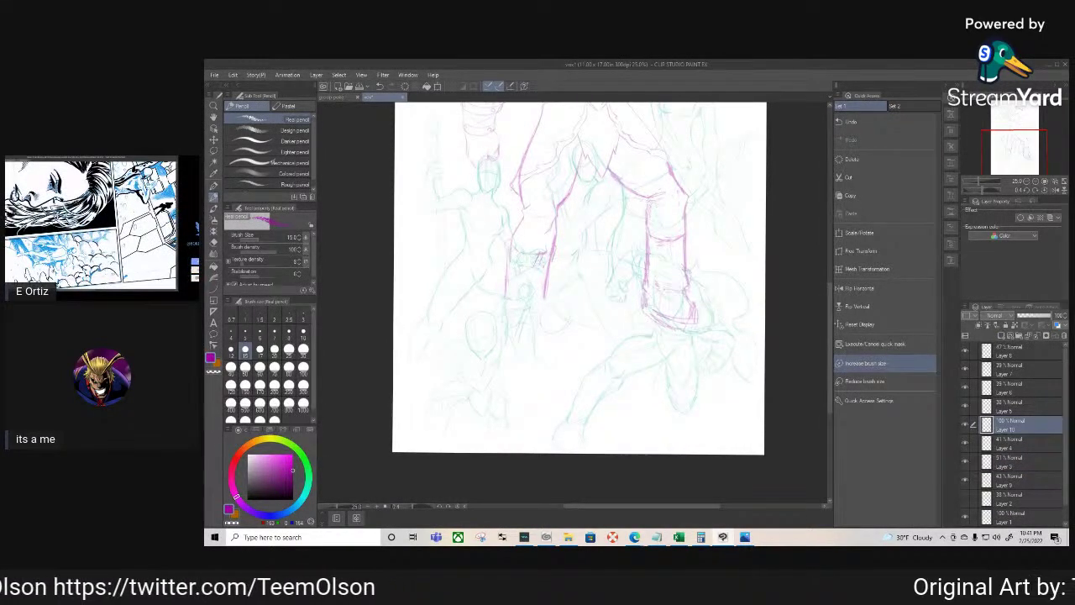
Draw the lower-left figure's pointed jaw, ear-side curve and rounded hair outline in purple pencil over the teal sketch
key("ctrl+plus")
key("ctrl+plus")
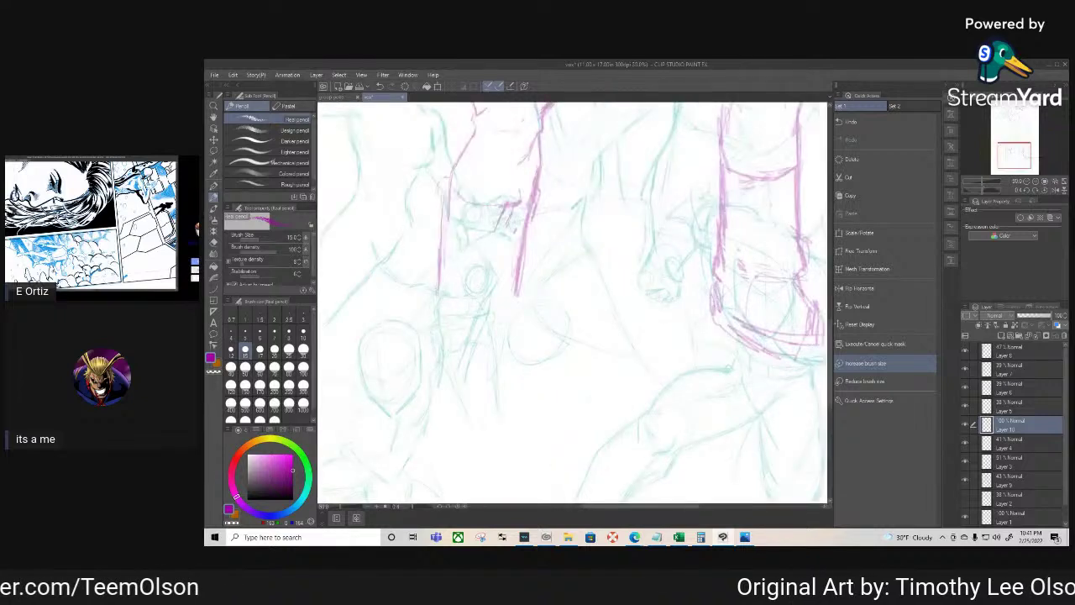
mouse_move(492, 357)
left_mouse_down()
mouse_move(515, 328)
mouse_move(644, 252)
left_mouse_up()
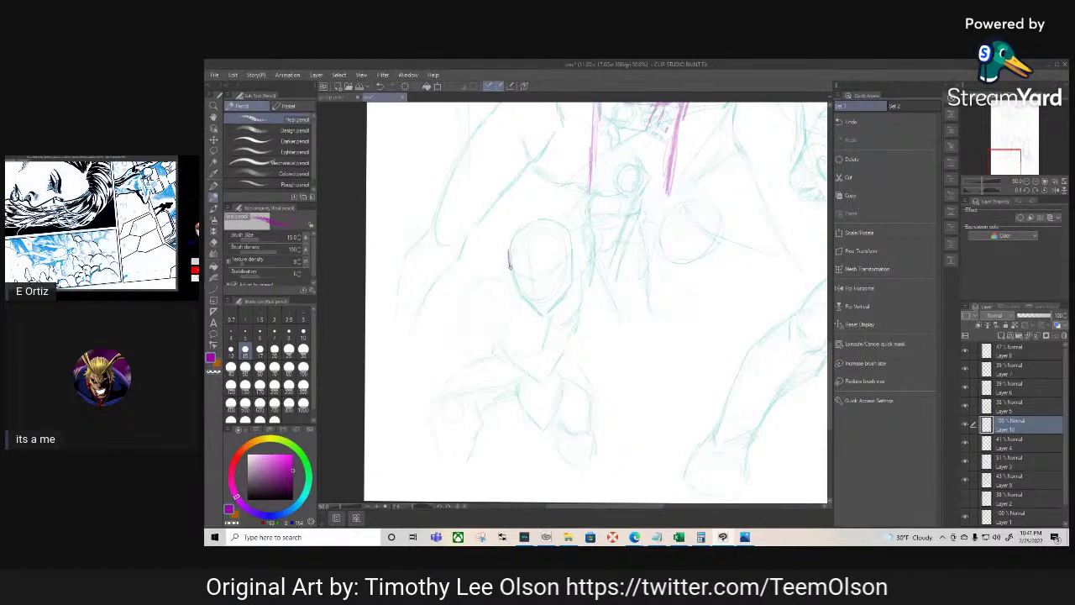
mouse_move(511, 269)
left_mouse_down()
mouse_move(539, 313)
mouse_move(571, 283)
left_mouse_up()
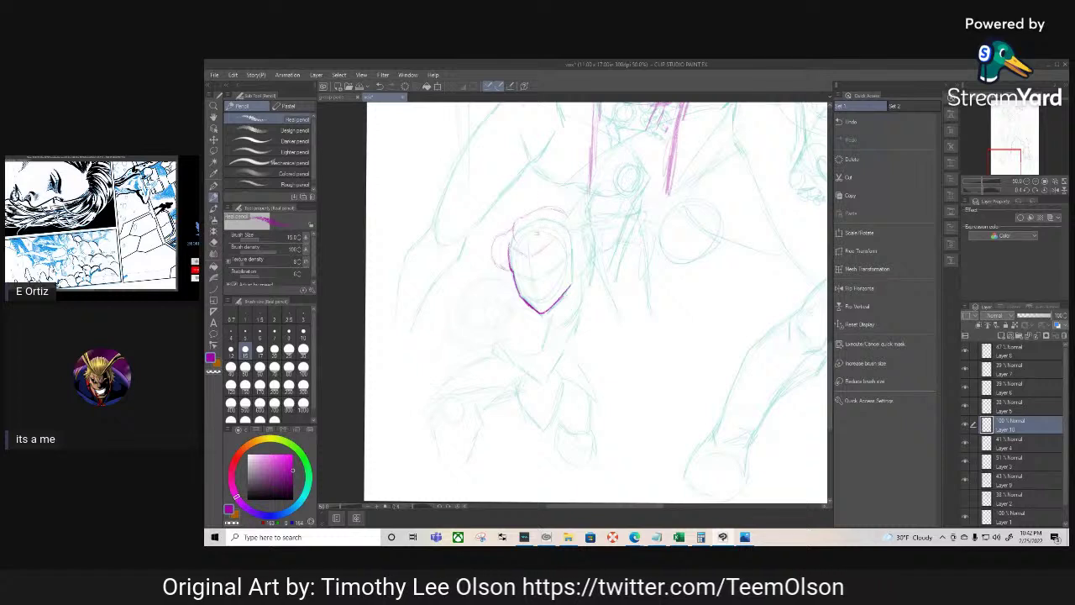
Draw the forehead lines and the curling hair shapes beside the lower-left figure's head, and darken the adjoining jaw edge
left_click_drag(551, 245, 592, 254)
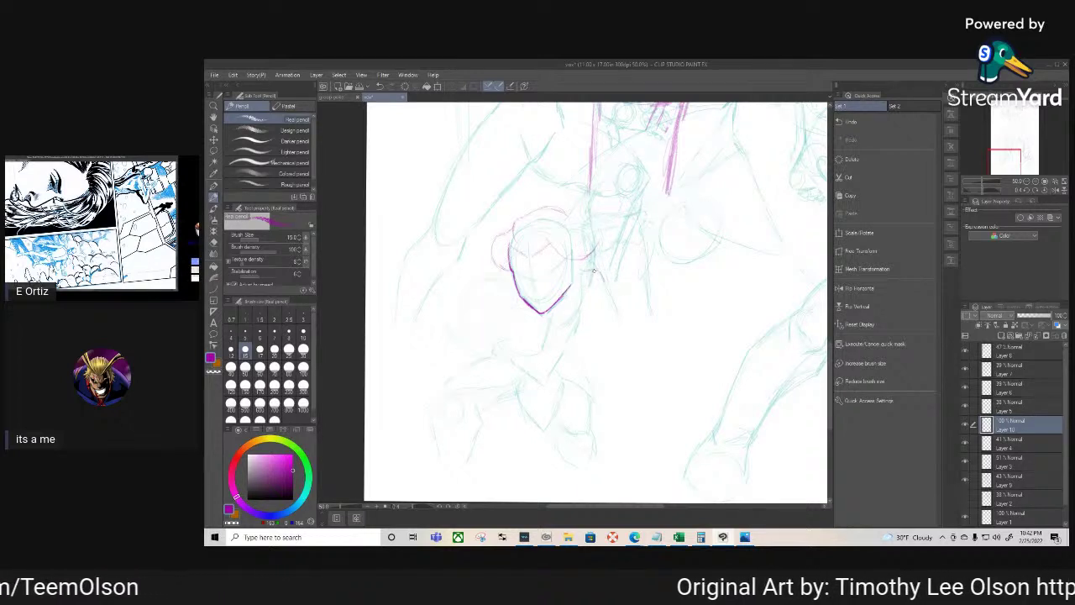
mouse_move(603, 281)
left_mouse_down()
mouse_move(613, 274)
mouse_move(606, 254)
left_mouse_up()
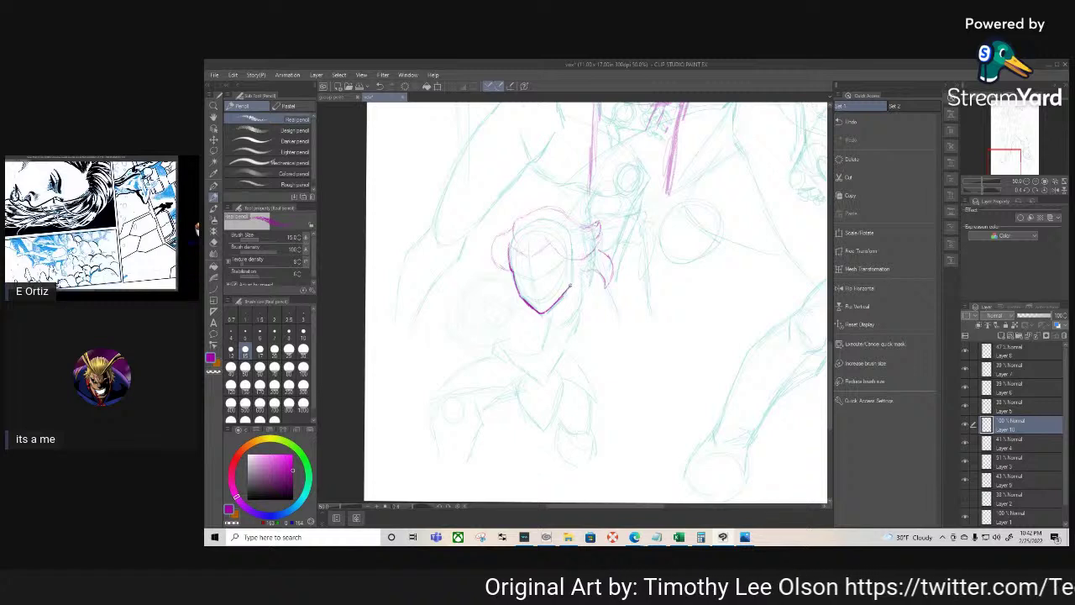
left_click_drag(571, 267, 570, 282)
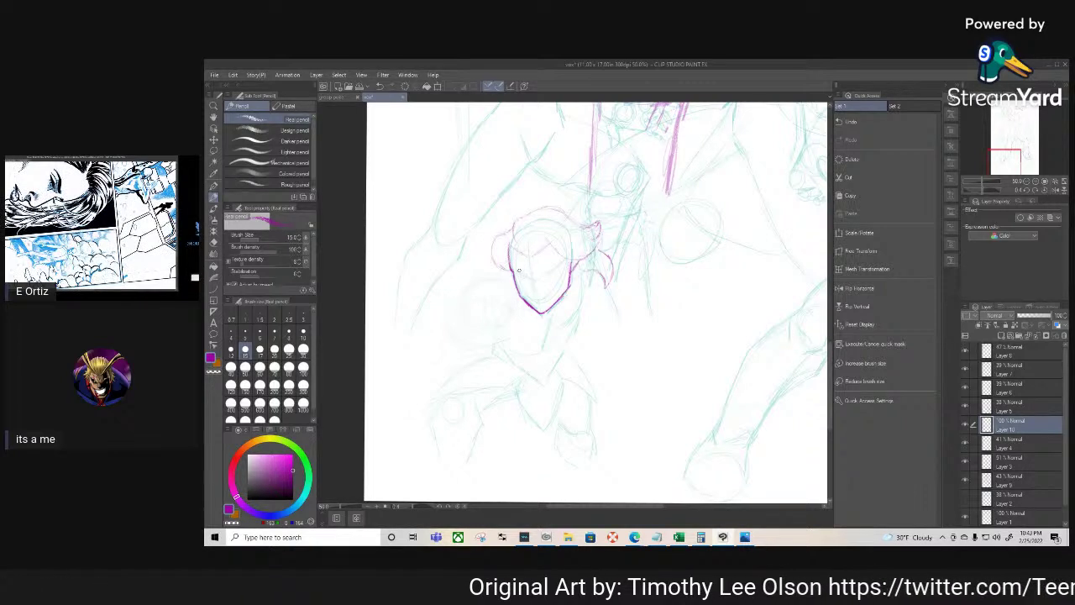
Draw the lower-left figure's slanted eyes and lids in purple at brush size 8
scroll(521, 271, "up", 4)
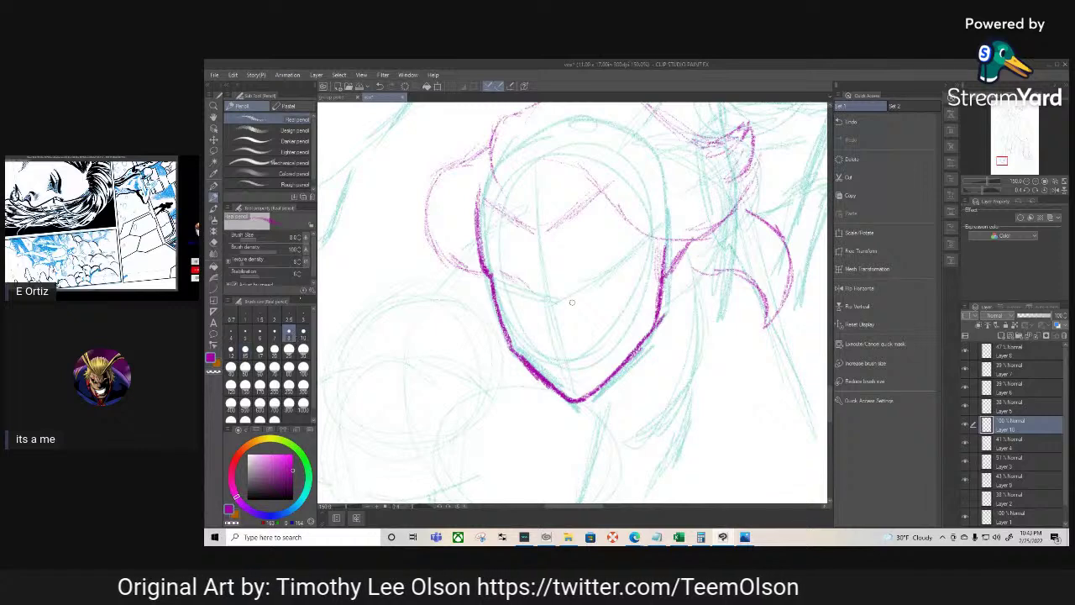
mouse_move(502, 270)
left_mouse_down()
mouse_move(526, 285)
mouse_move(489, 266)
mouse_move(553, 287)
mouse_move(622, 244)
mouse_move(569, 274)
mouse_move(617, 244)
left_mouse_up()
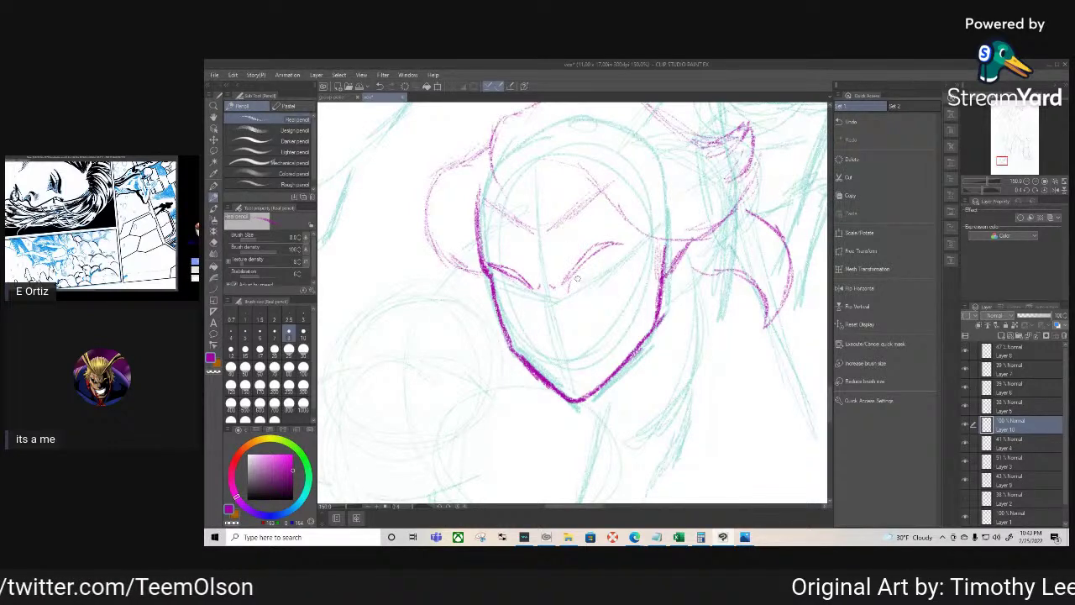
left_click_drag(568, 281, 586, 269)
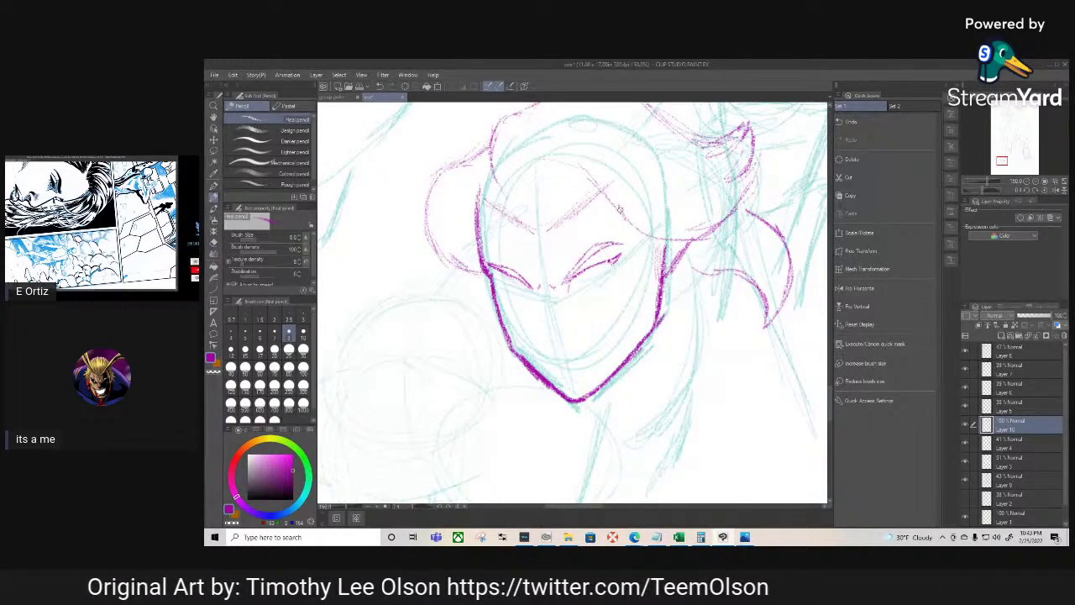
mouse_move(610, 262)
left_mouse_down()
mouse_move(608, 280)
mouse_move(580, 274)
mouse_move(570, 291)
mouse_move(620, 254)
left_mouse_up()
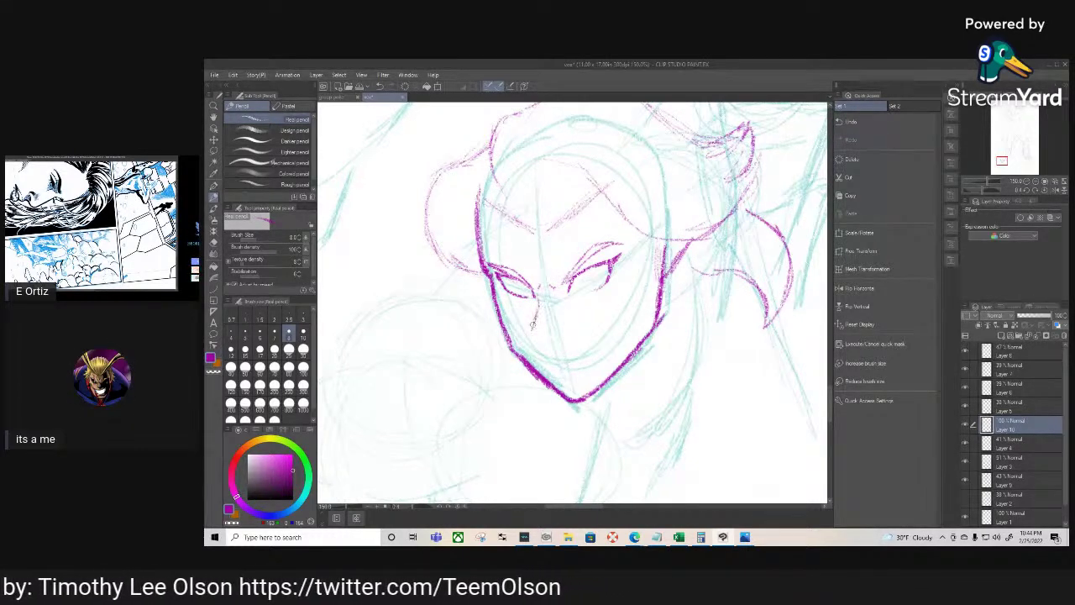
Draw the lower-left figure's nose base and curled upper lip in purple pencil, erasing and reworking the raised mouth corner
left_click_drag(549, 336, 551, 335)
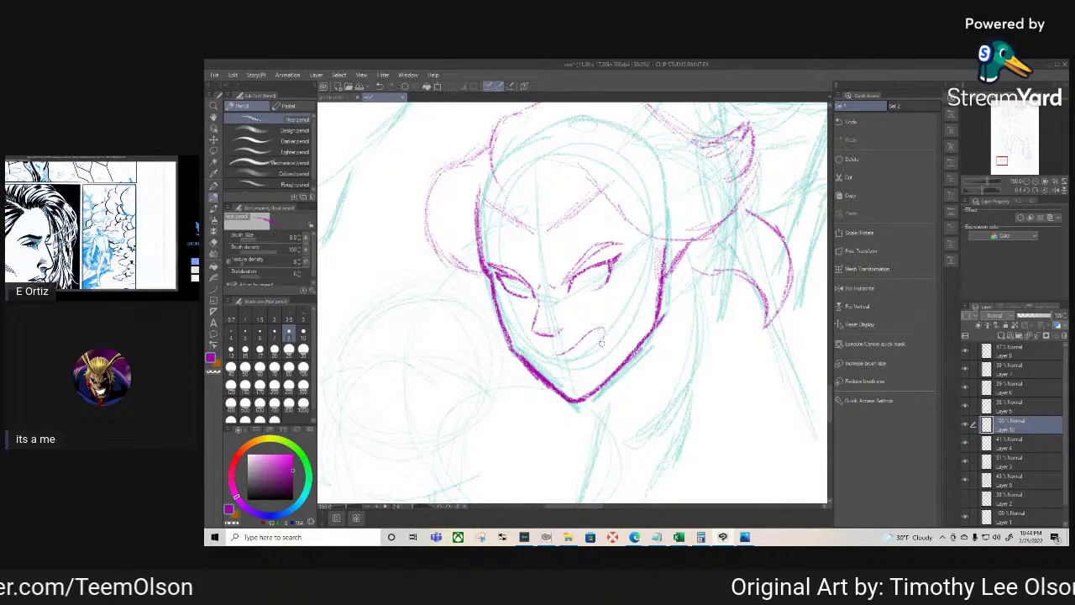
left_click_drag(604, 331, 599, 350)
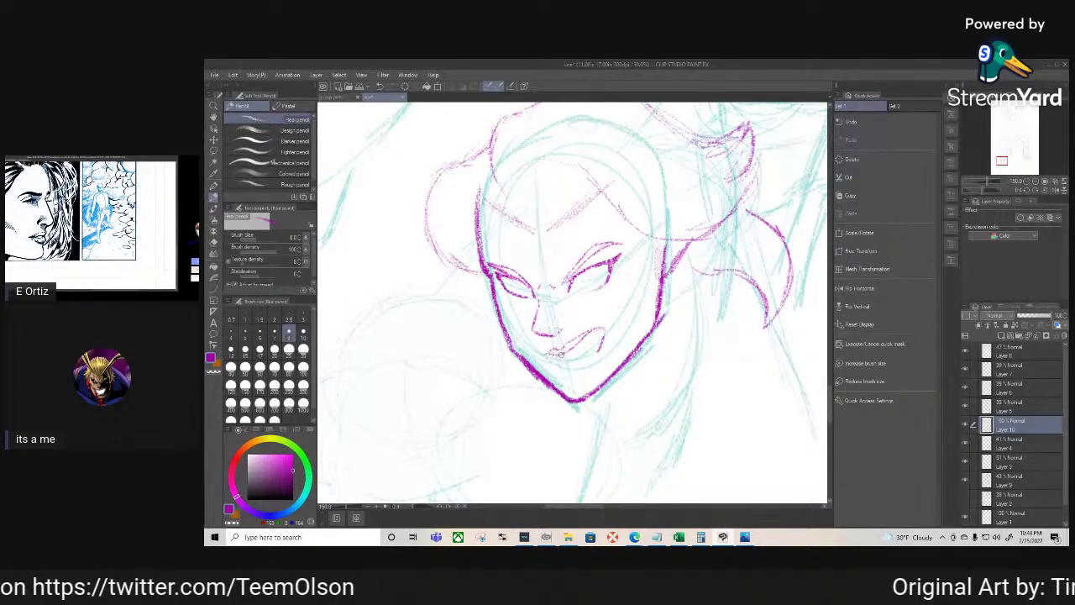
left_click_drag(570, 350, 602, 328)
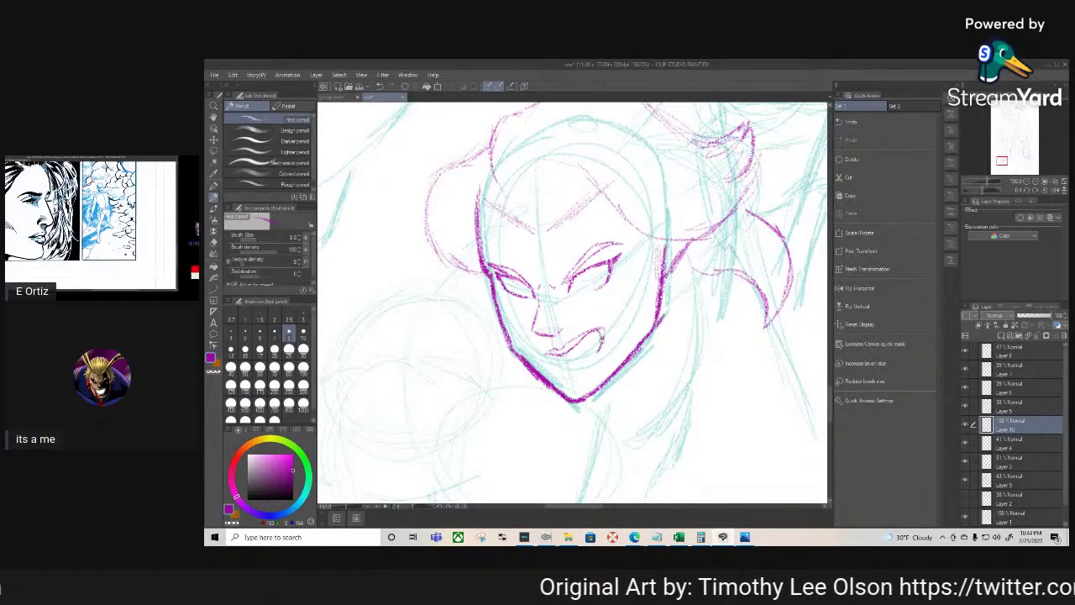
key("e")
mouse_move(603, 325)
left_mouse_down()
mouse_move(603, 347)
mouse_move(603, 334)
mouse_move(576, 338)
left_mouse_up()
key("p")
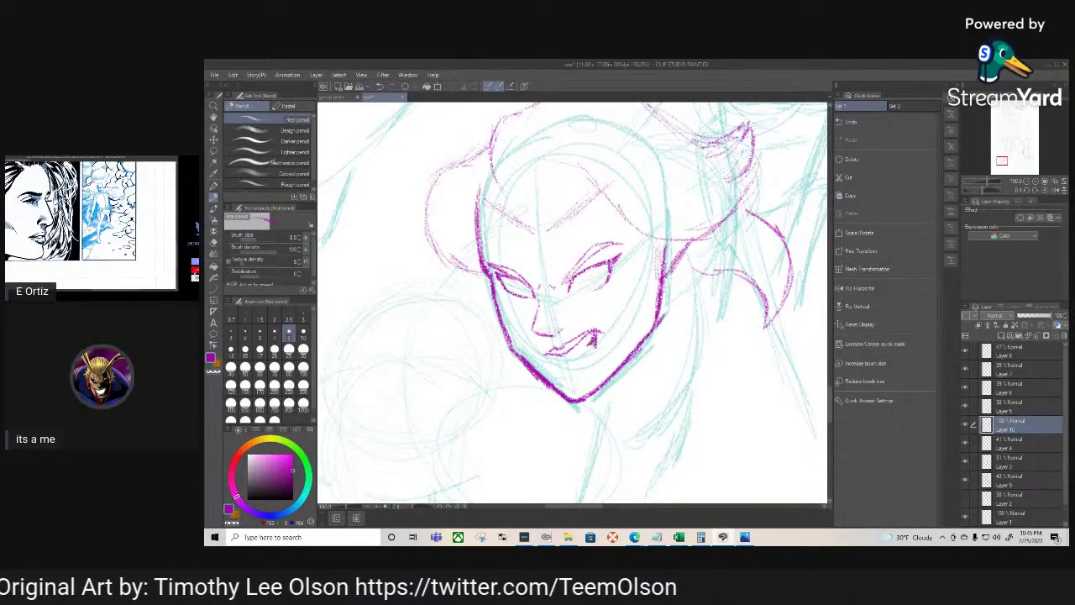
Complete the lower-left figure's snarling mouth with its lower lip, and add a slanted mark above and below the eye
key("e")
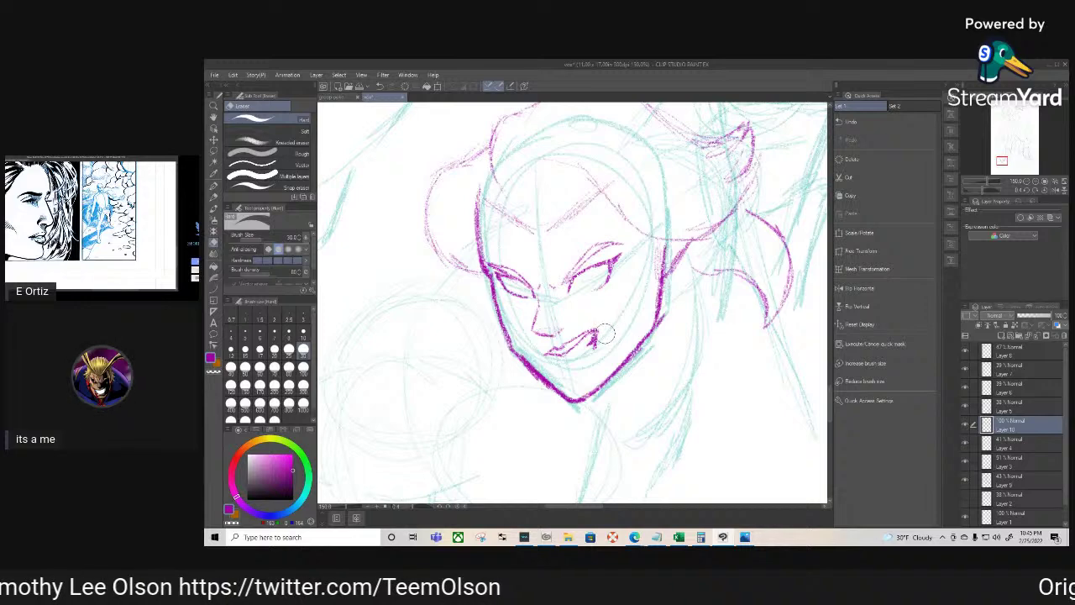
key("p")
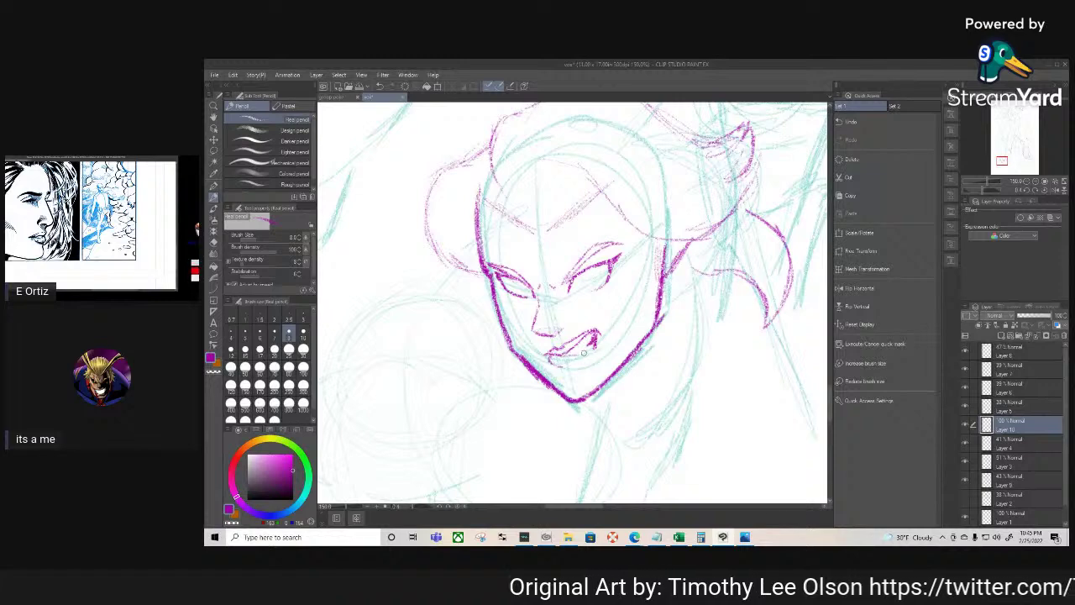
left_click_drag(585, 354, 591, 346)
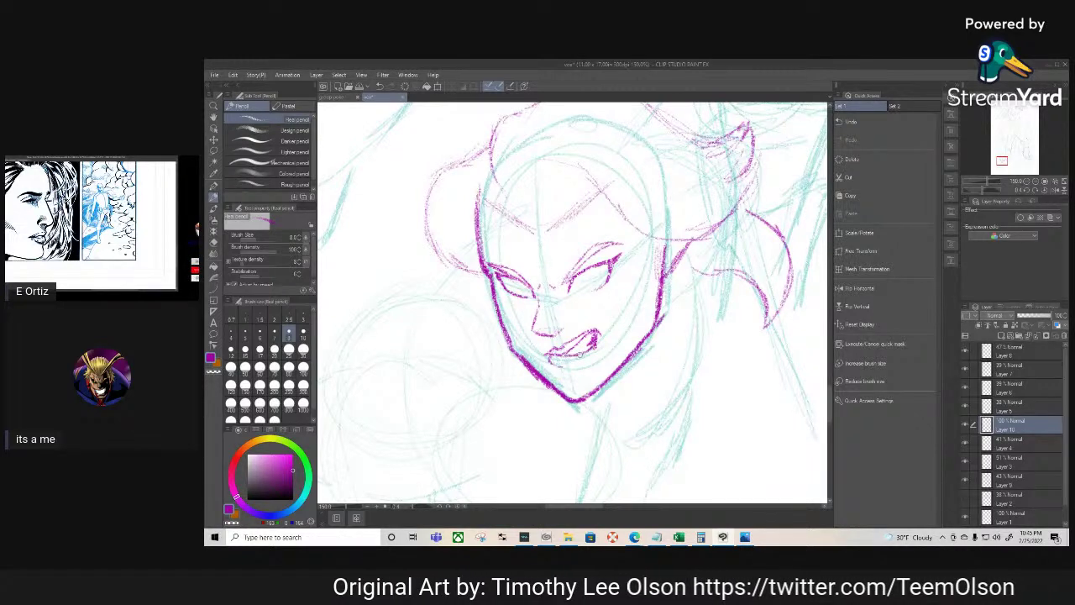
mouse_move(581, 360)
left_mouse_down()
mouse_move(571, 366)
mouse_move(590, 354)
left_mouse_up()
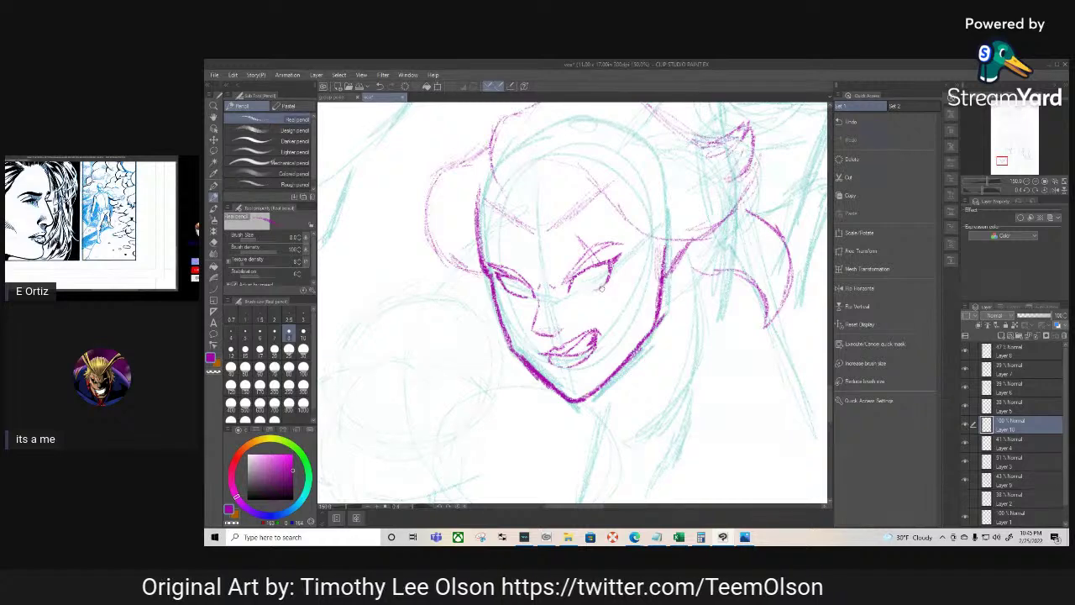
left_click_drag(614, 295, 628, 316)
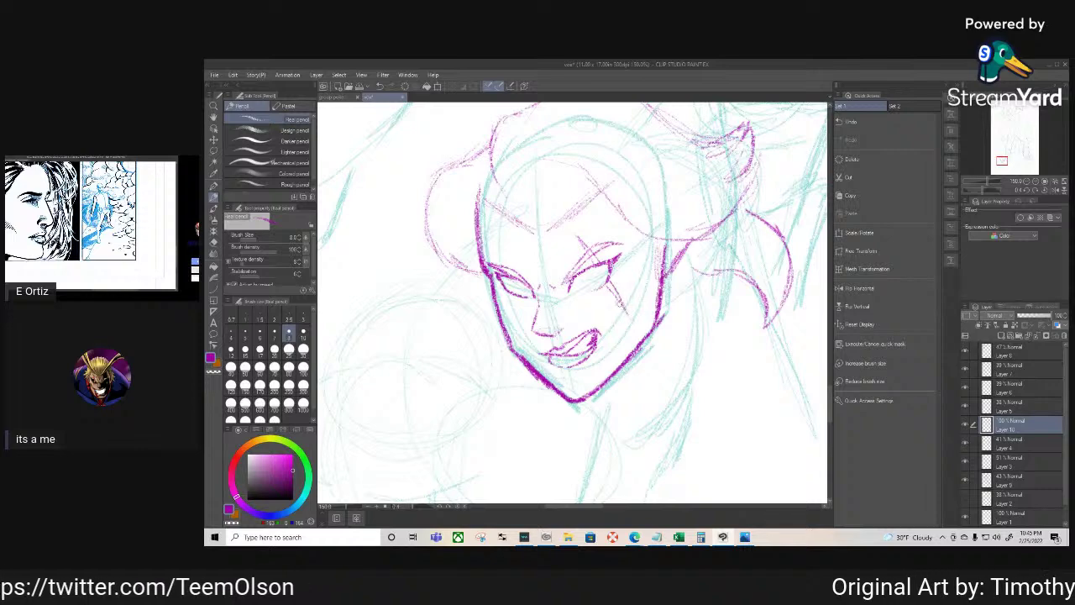
Darken the lower-left figure's front hair outline with a pointed outer corner, and strengthen the V-shaped line across the forehead
mouse_move(489, 144)
left_mouse_down()
mouse_move(443, 170)
mouse_move(414, 217)
mouse_move(421, 196)
mouse_move(415, 243)
mouse_move(489, 294)
left_mouse_up()
mouse_move(414, 222)
left_mouse_down()
mouse_move(422, 244)
mouse_move(494, 294)
mouse_move(420, 238)
left_mouse_up()
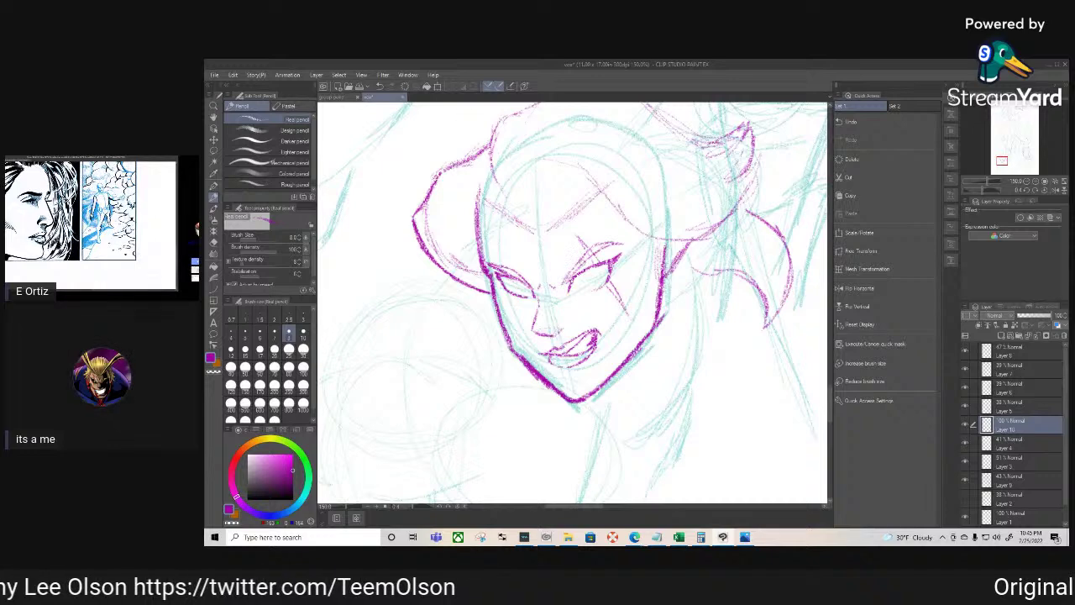
left_click_drag(489, 182, 427, 269)
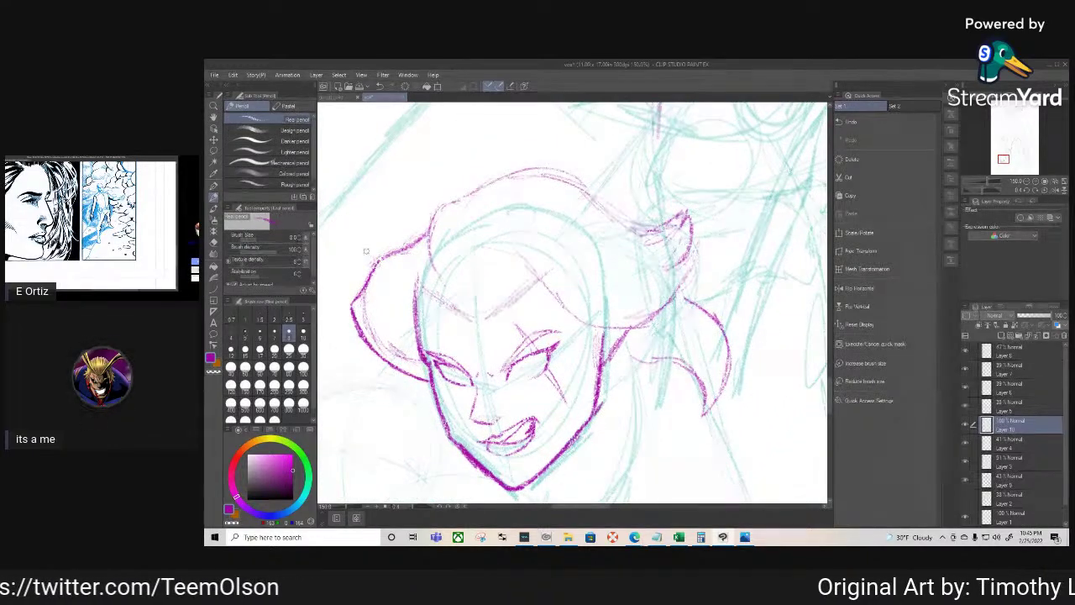
mouse_move(419, 309)
left_mouse_down()
mouse_move(425, 294)
mouse_move(420, 304)
mouse_move(493, 325)
mouse_move(537, 275)
left_mouse_up()
left_click_drag(485, 317, 511, 299)
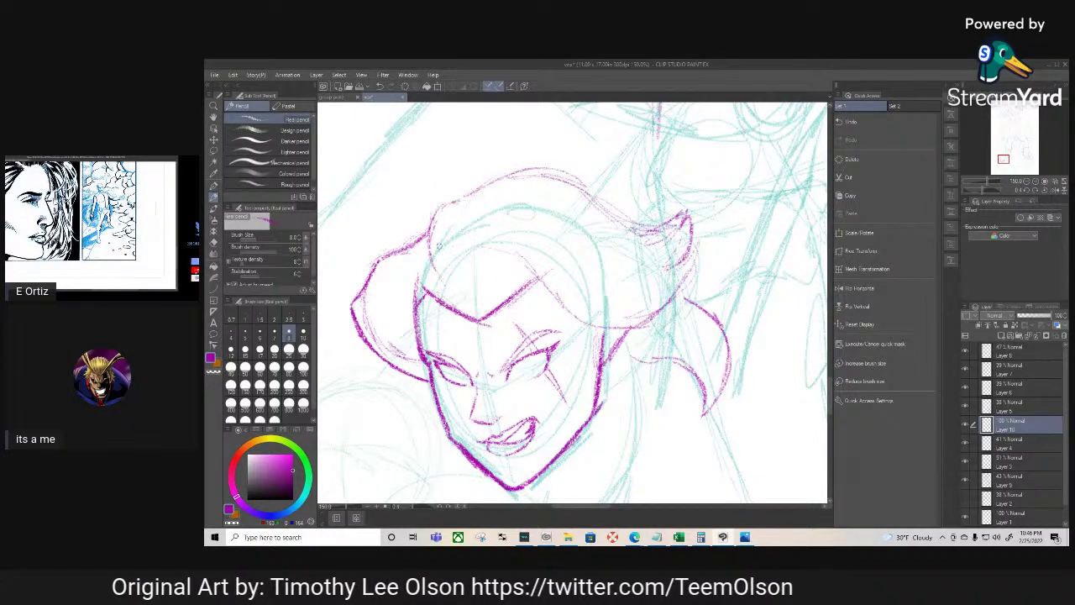
mouse_move(433, 267)
left_mouse_down()
mouse_move(434, 198)
mouse_move(504, 174)
left_mouse_up()
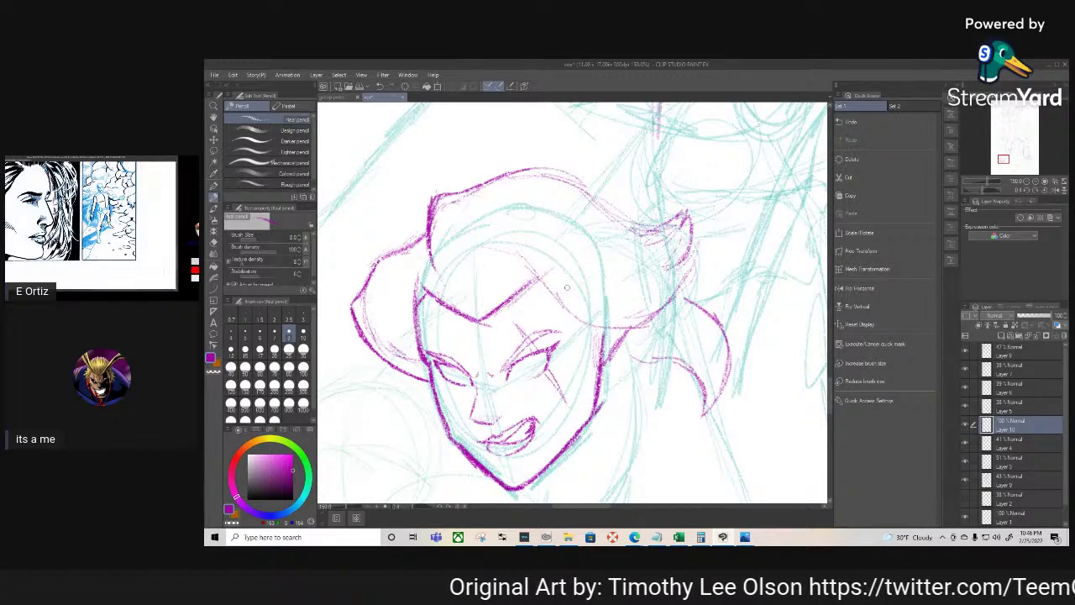
Draw the hairline from the forehead past the temple in darker purple, continuing it into the swept-back hair tips
left_click_drag(660, 355, 547, 424)
mouse_move(357, 320)
left_mouse_down()
mouse_move(387, 323)
mouse_move(479, 391)
left_mouse_up()
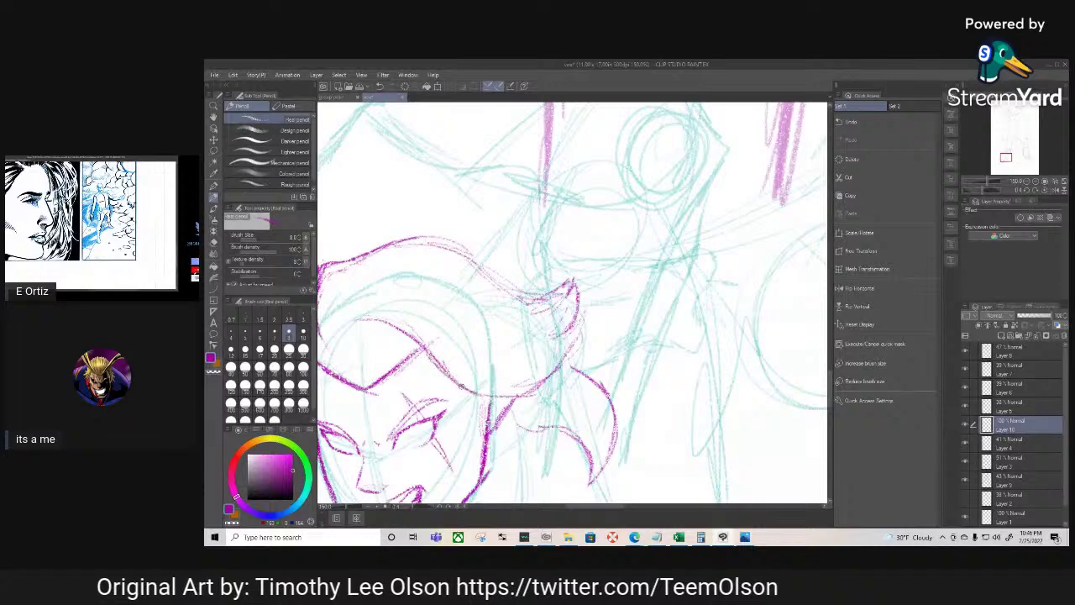
left_click_drag(551, 452, 693, 370)
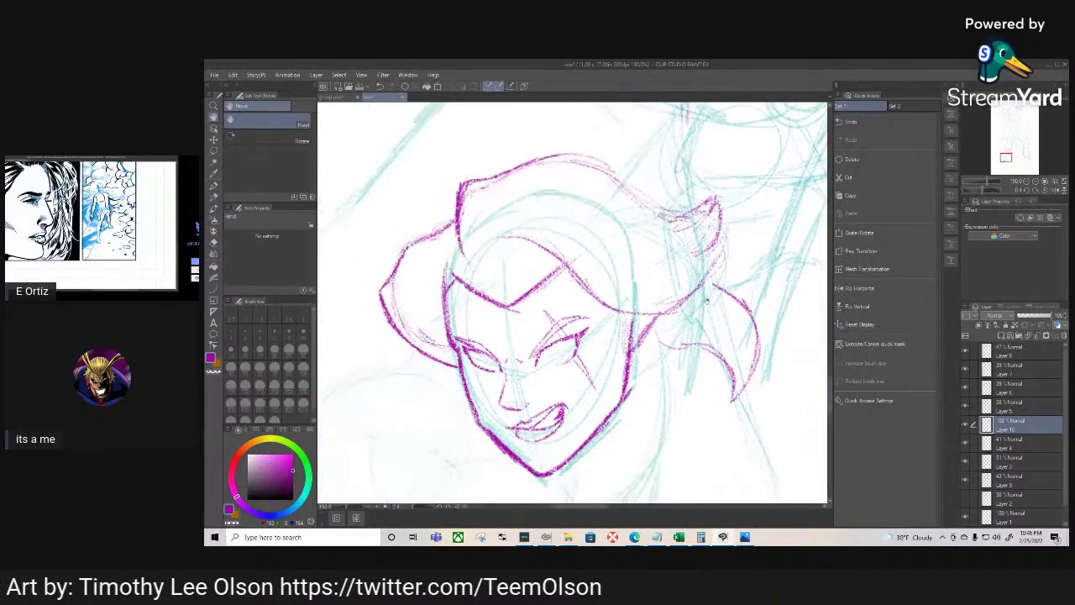
mouse_move(610, 309)
left_mouse_down()
mouse_move(642, 314)
mouse_move(705, 289)
mouse_move(727, 223)
mouse_move(687, 258)
left_mouse_up()
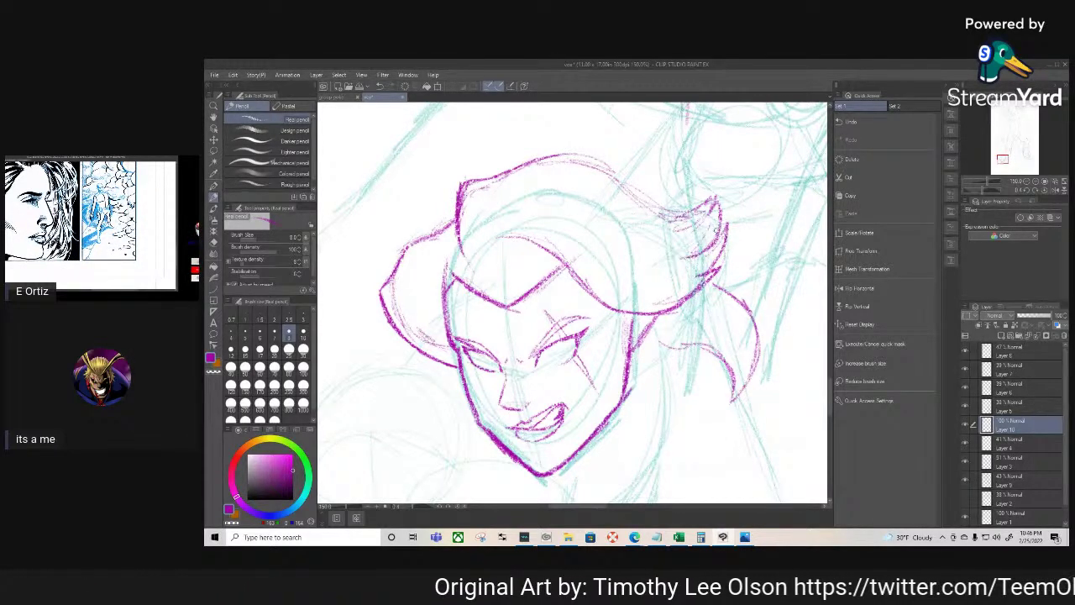
mouse_move(716, 200)
left_mouse_down()
mouse_move(714, 238)
mouse_move(668, 230)
left_mouse_up()
Darken the crown's back hair contour and sharpen its flicked tip, rotating the canvas to suit the strokes
key("r")
mouse_move(688, 337)
left_mouse_down()
mouse_move(511, 406)
mouse_move(492, 393)
left_mouse_up()
mouse_move(716, 337)
left_mouse_down()
mouse_move(675, 392)
mouse_move(613, 419)
mouse_move(604, 462)
mouse_move(616, 419)
mouse_move(677, 388)
left_mouse_up()
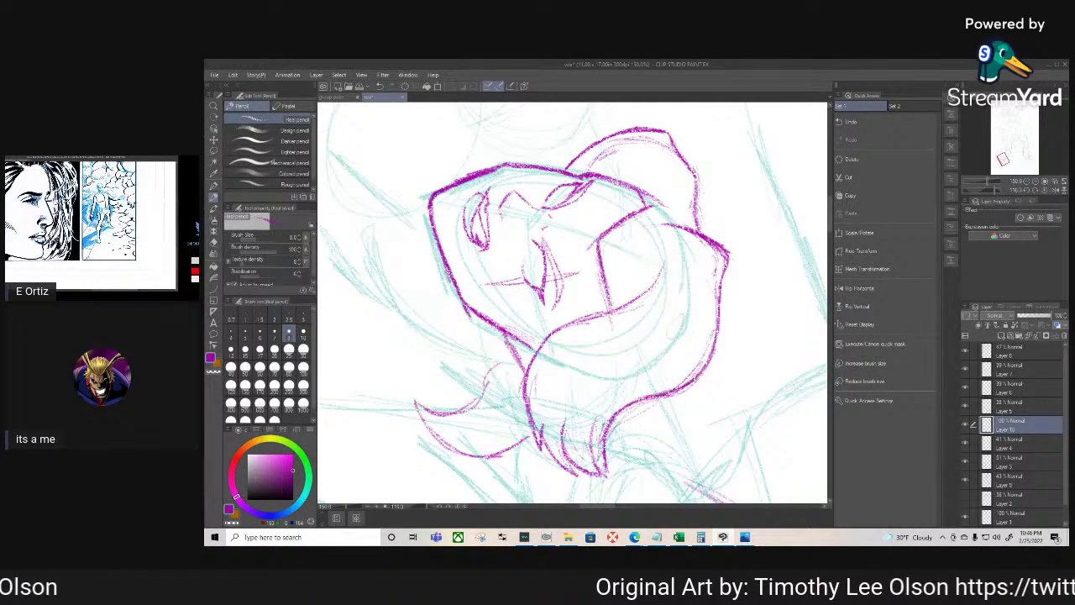
left_click_drag(606, 449, 604, 474)
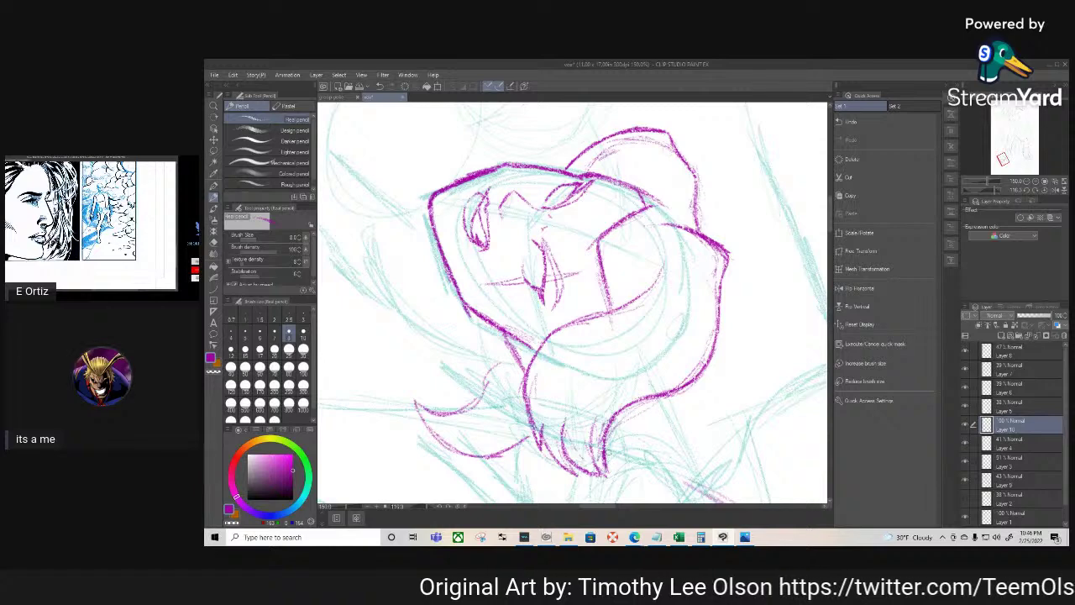
left_click_drag(598, 453, 606, 475)
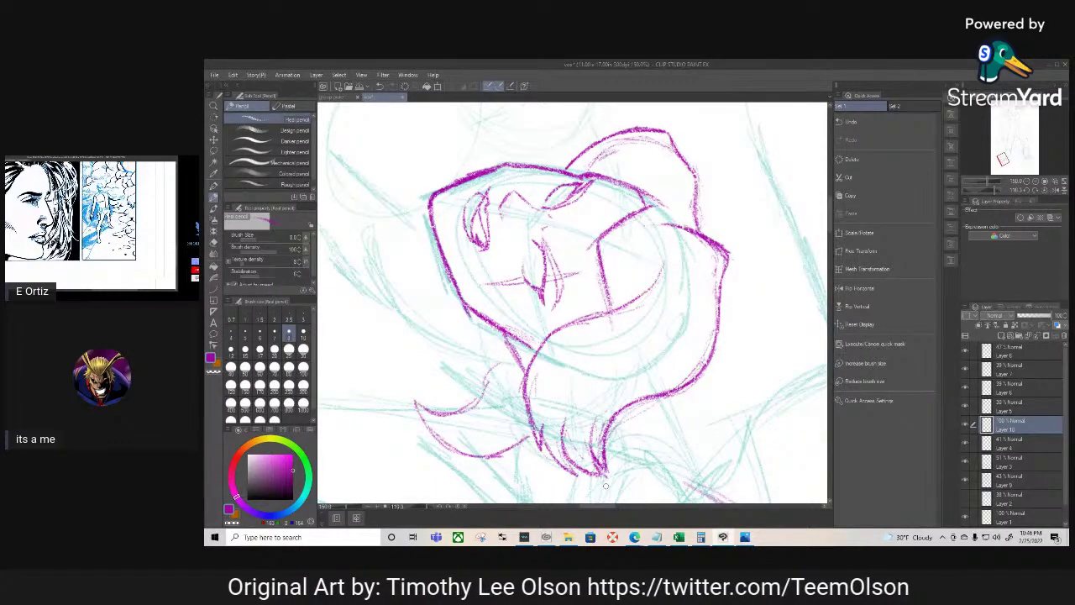
key("r")
mouse_move(590, 472)
left_mouse_down()
mouse_move(647, 442)
mouse_move(706, 290)
left_mouse_up()
key("r")
Draw narrow pointed locks of hair hanging along both sides of the lower-left figure's jaw
left_click_drag(593, 437, 636, 417)
mouse_move(600, 304)
left_mouse_down()
mouse_move(611, 370)
mouse_move(647, 398)
mouse_move(623, 345)
mouse_move(647, 410)
mouse_move(618, 346)
left_mouse_up()
mouse_move(454, 354)
left_mouse_down()
mouse_move(445, 393)
mouse_move(455, 428)
left_mouse_up()
left_click_drag(445, 388, 450, 418)
left_click_drag(458, 356, 451, 376)
left_click_drag(450, 415, 463, 435)
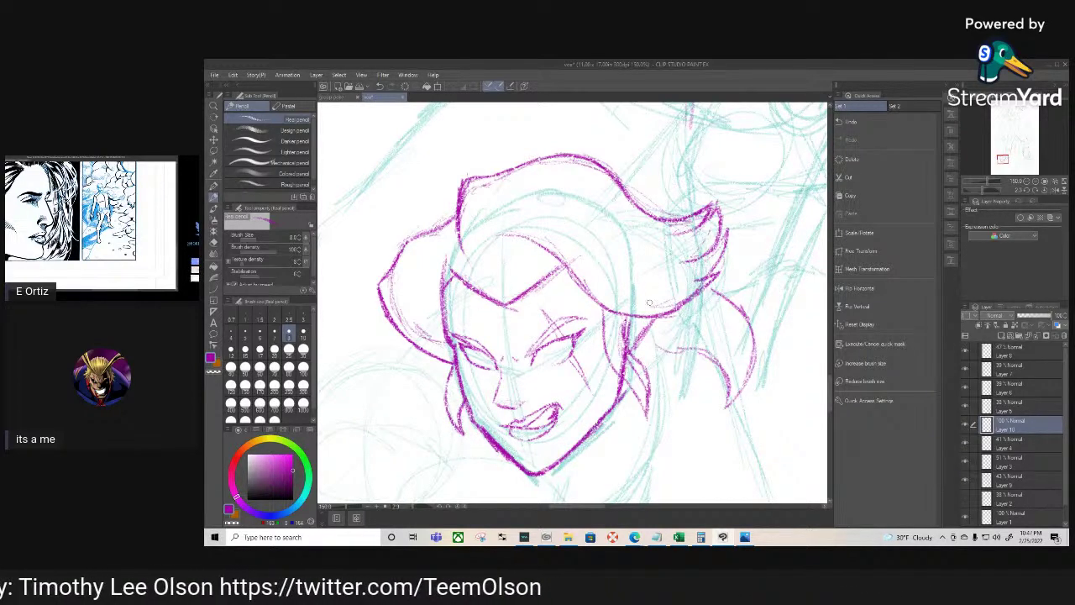
Strengthen the hair lines beside the ear and darken the curling lock sweeping out behind the head
left_click_drag(644, 326, 626, 342)
left_click_drag(629, 338, 652, 318)
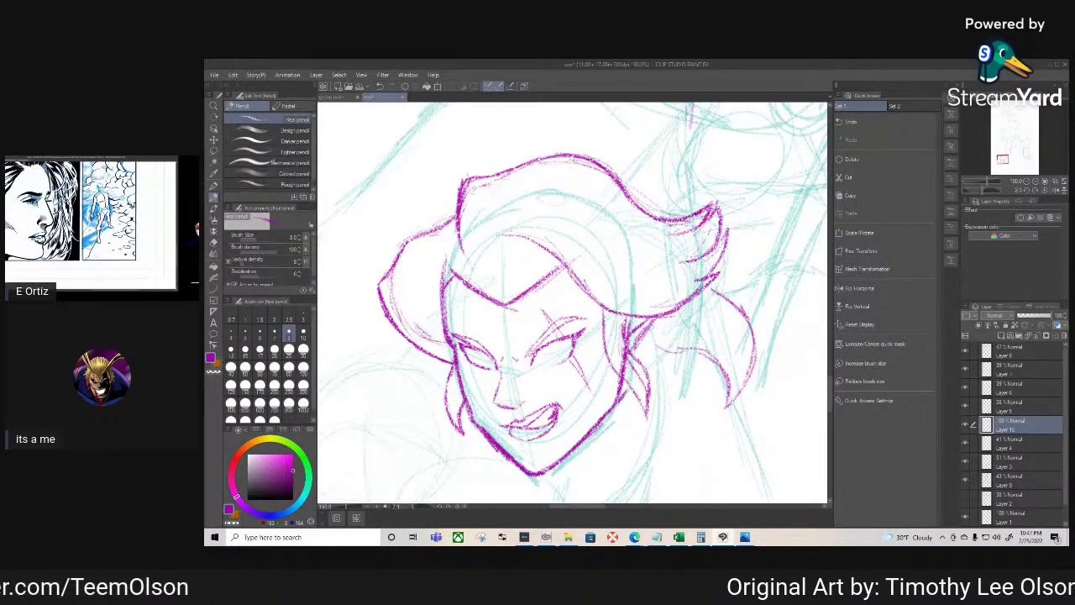
mouse_move(645, 337)
left_mouse_down()
mouse_move(707, 353)
mouse_move(740, 383)
mouse_move(755, 370)
mouse_move(729, 298)
mouse_move(702, 287)
mouse_move(751, 333)
mouse_move(755, 371)
left_mouse_up()
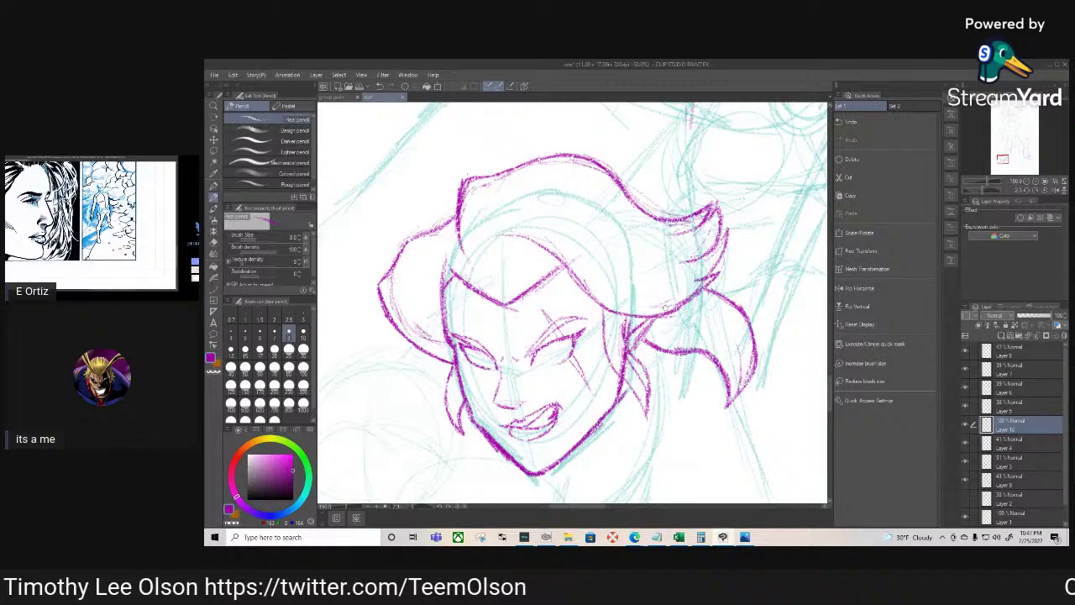
Reshape the lower-left figure's chin slightly higher and rounder, erasing the old point and redrawing the jawline
left_click_drag(615, 417, 669, 323)
key("p")
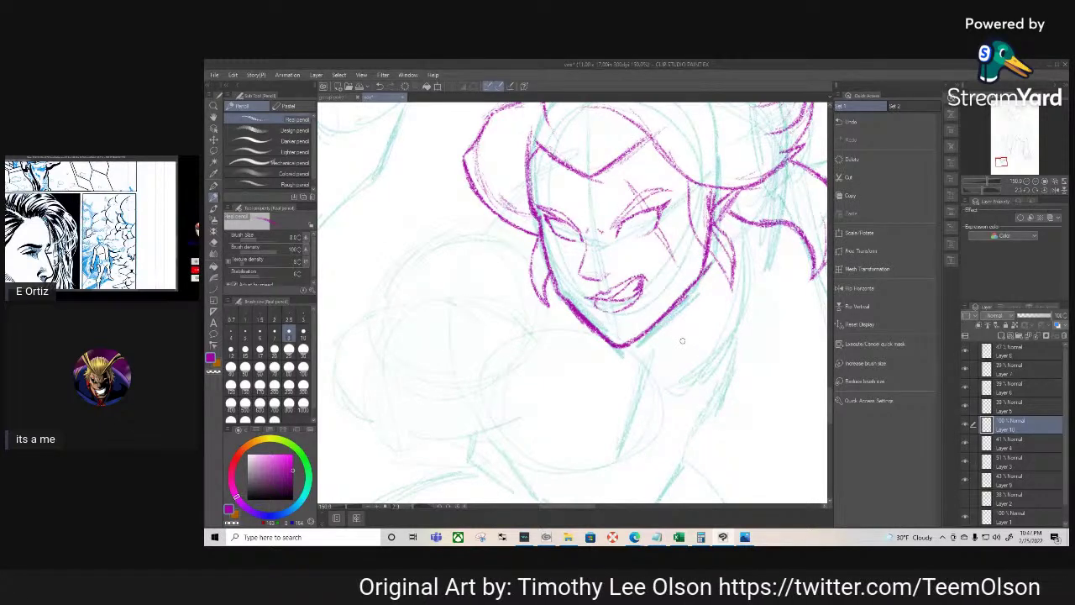
key("h")
left_click_drag(745, 343, 557, 424)
mouse_move(696, 342)
left_mouse_down()
mouse_move(581, 427)
mouse_move(739, 280)
mouse_move(698, 299)
left_mouse_up()
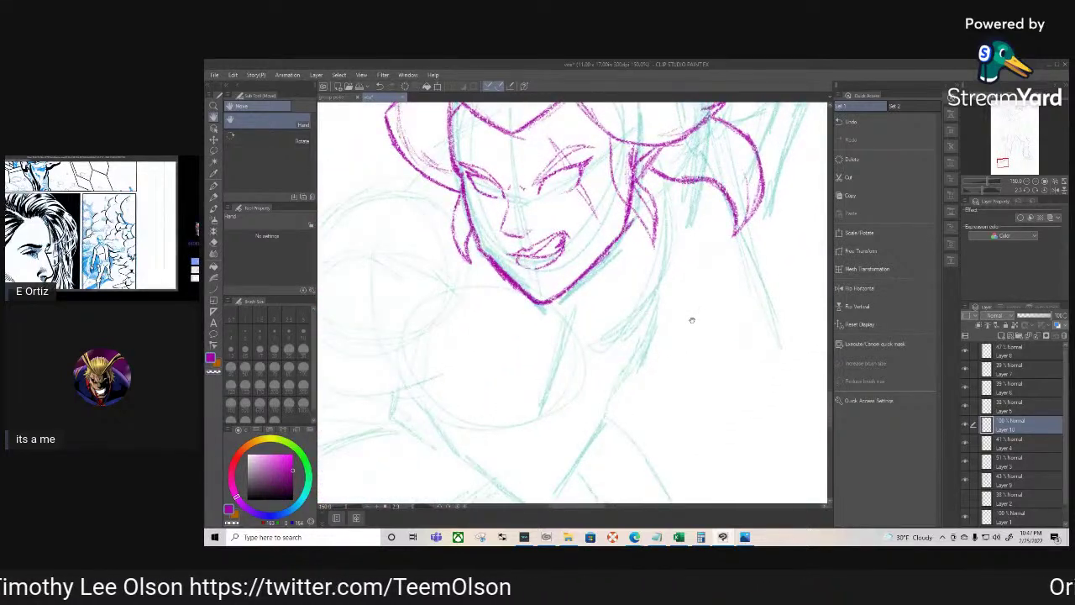
key("p")
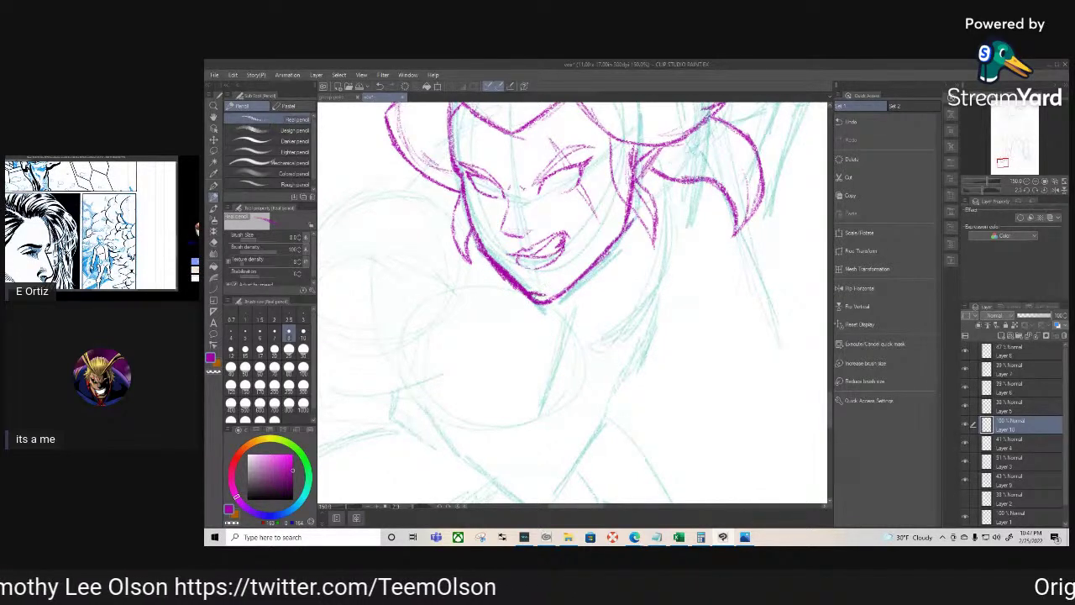
mouse_move(525, 291)
left_mouse_down()
mouse_move(568, 285)
mouse_move(611, 246)
mouse_move(584, 279)
mouse_move(534, 306)
mouse_move(482, 250)
mouse_move(533, 293)
left_mouse_up()
key("e")
key("p")
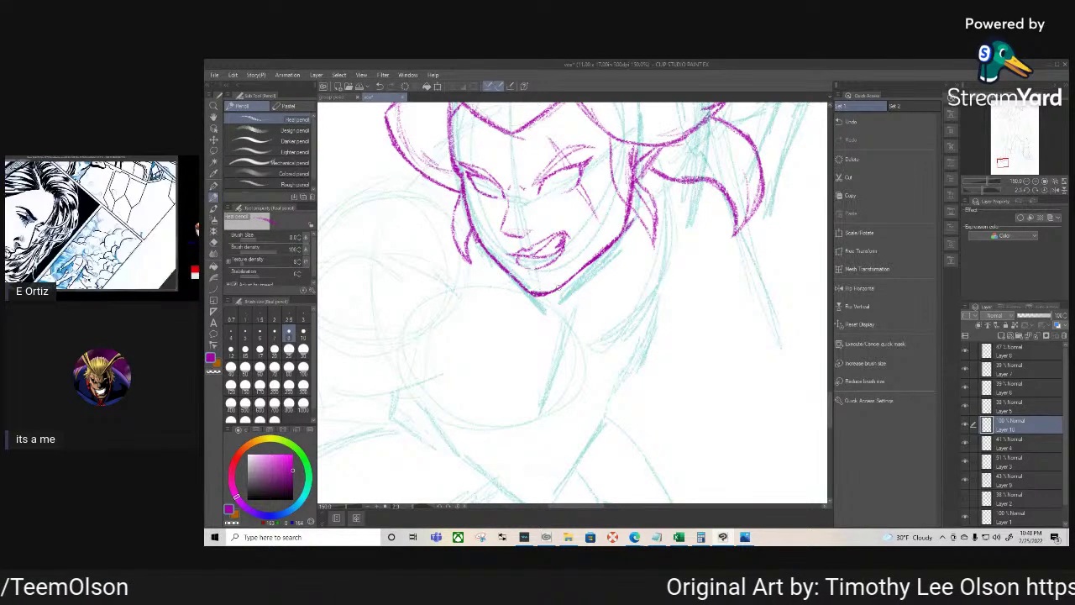
left_click_drag(544, 294, 616, 244)
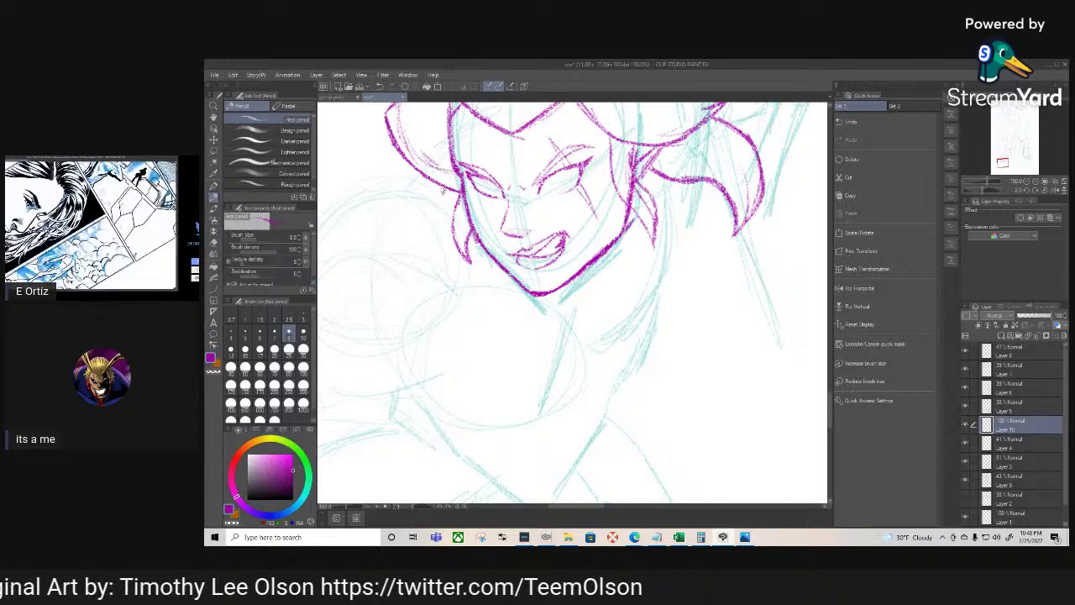
Add a small shape beside the face and draw a second, pointed contour running below the jaw from side to side
left_click_drag(454, 220, 442, 194)
mouse_move(473, 246)
left_mouse_down()
mouse_move(536, 308)
mouse_move(587, 321)
mouse_move(503, 287)
left_mouse_up()
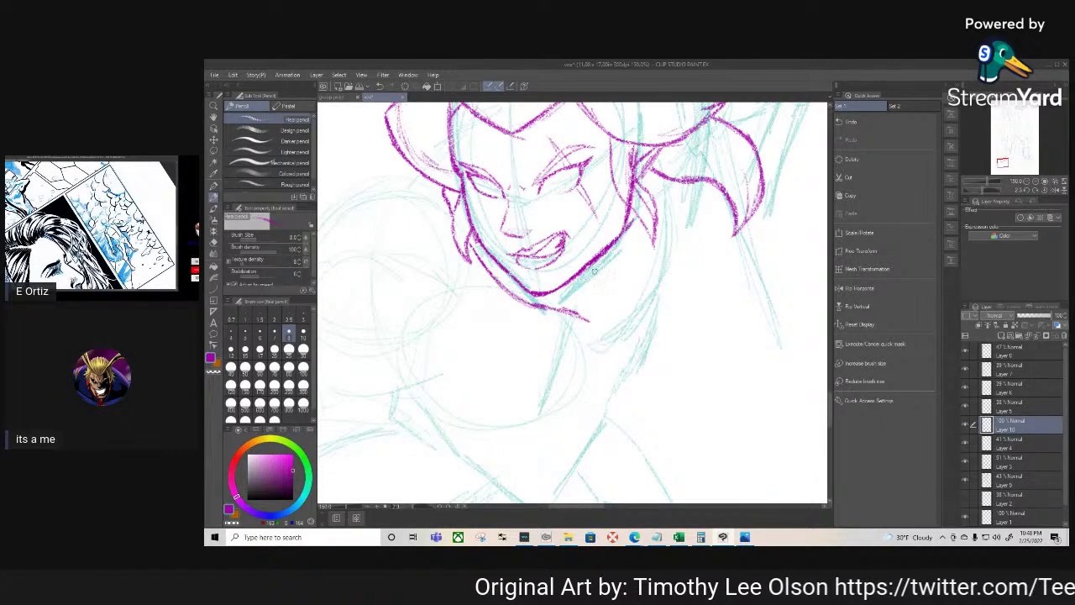
mouse_move(588, 318)
left_mouse_down()
mouse_move(616, 291)
mouse_move(645, 229)
left_mouse_up()
mouse_move(605, 299)
left_mouse_down()
mouse_move(633, 244)
mouse_move(613, 290)
mouse_move(624, 237)
left_mouse_up()
mouse_move(559, 290)
left_mouse_down()
mouse_move(620, 263)
mouse_move(613, 250)
mouse_move(603, 265)
mouse_move(613, 289)
mouse_move(592, 317)
mouse_move(580, 316)
left_mouse_up()
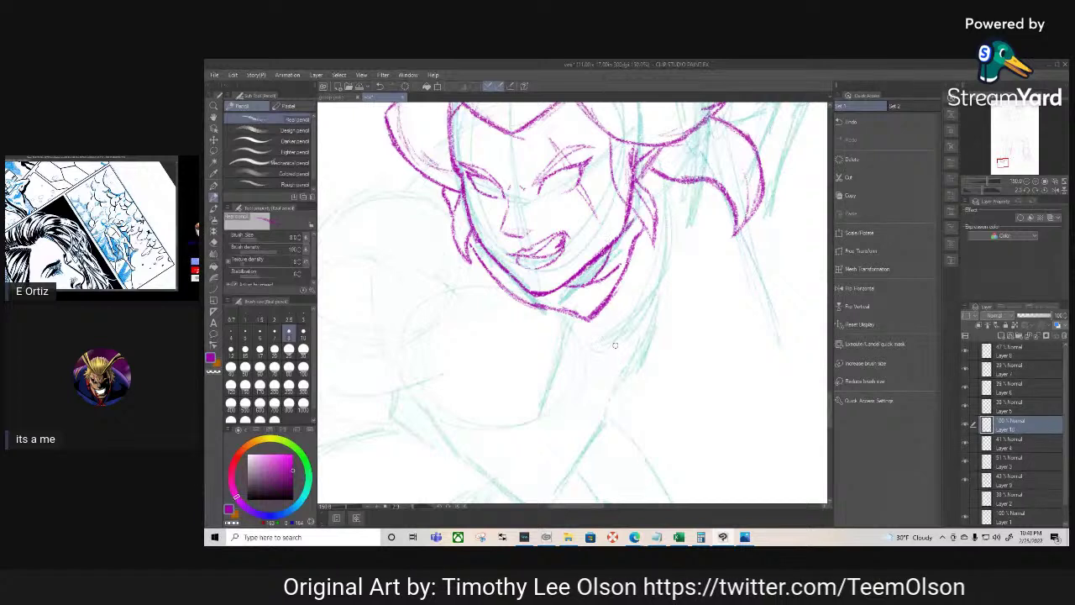
Sketch the clenched fist below the chin with round knuckles, curled fingers and the angular outer finger edge
key("space")
left_click_drag(598, 377, 687, 307)
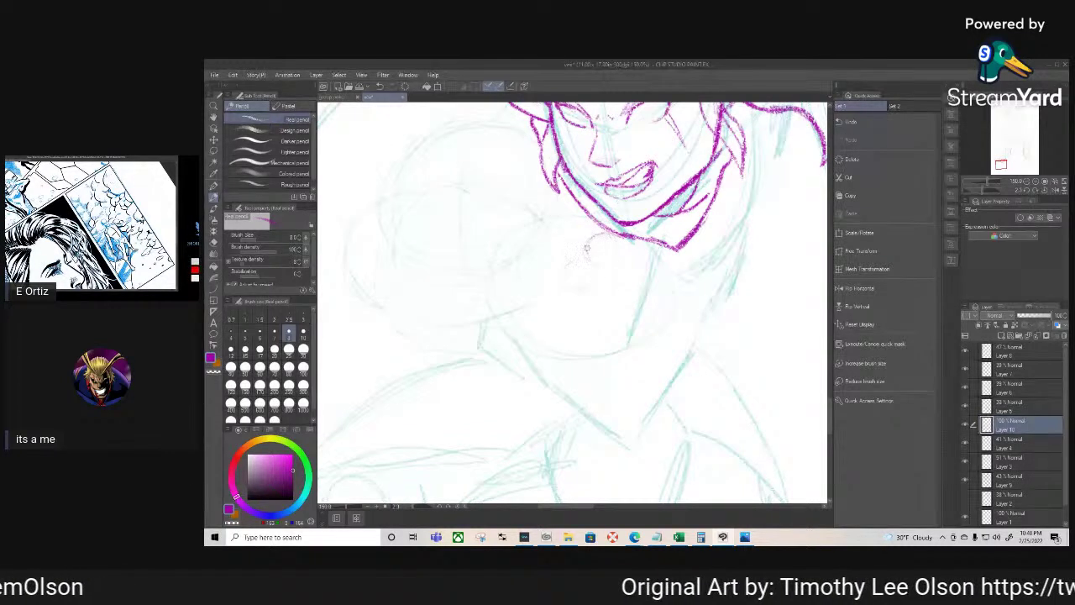
mouse_move(551, 324)
left_mouse_down()
mouse_move(557, 350)
mouse_move(548, 338)
left_mouse_up()
mouse_move(619, 237)
left_mouse_down()
mouse_move(656, 266)
mouse_move(597, 266)
mouse_move(622, 296)
mouse_move(573, 294)
mouse_move(615, 335)
mouse_move(571, 324)
mouse_move(586, 336)
mouse_move(577, 333)
mouse_move(570, 322)
mouse_move(578, 347)
mouse_move(557, 349)
mouse_move(588, 369)
mouse_move(630, 312)
left_mouse_up()
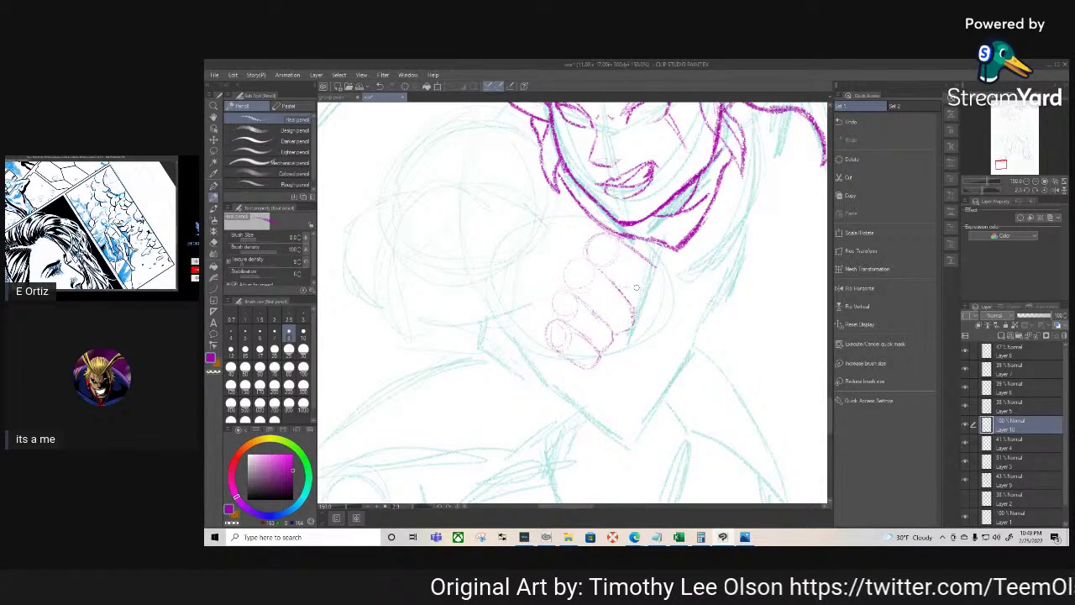
mouse_move(660, 278)
left_mouse_down()
mouse_move(630, 346)
mouse_move(645, 318)
mouse_move(642, 333)
mouse_move(623, 340)
left_mouse_up()
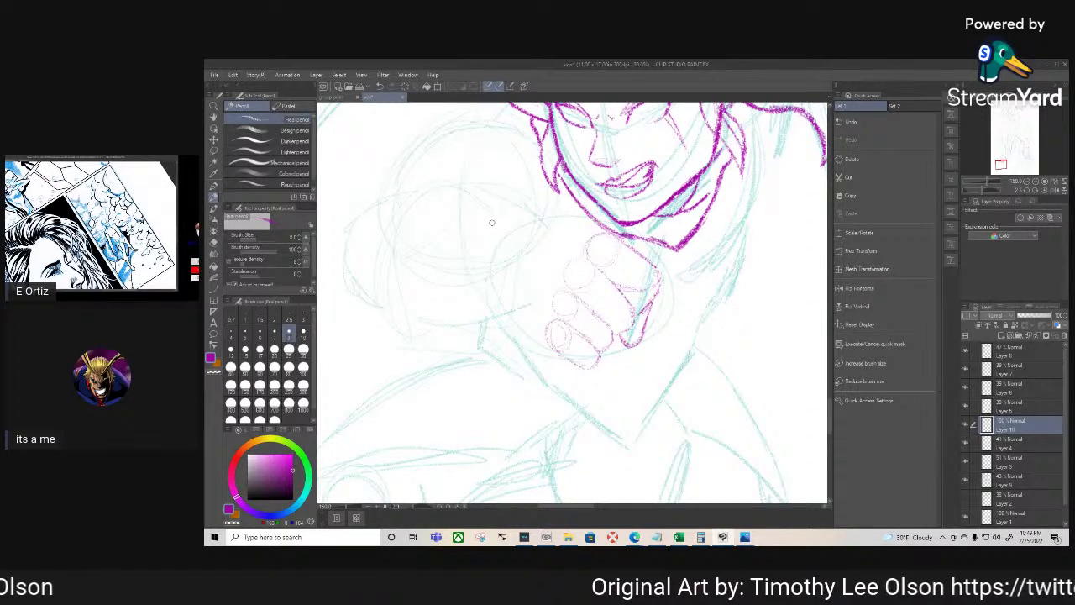
Draw the fist's curved knuckle ridge and the rounded outer contour of the back of the hand, rotating the canvas as needed
mouse_move(546, 288)
left_mouse_down()
mouse_move(538, 329)
mouse_move(543, 308)
left_mouse_up()
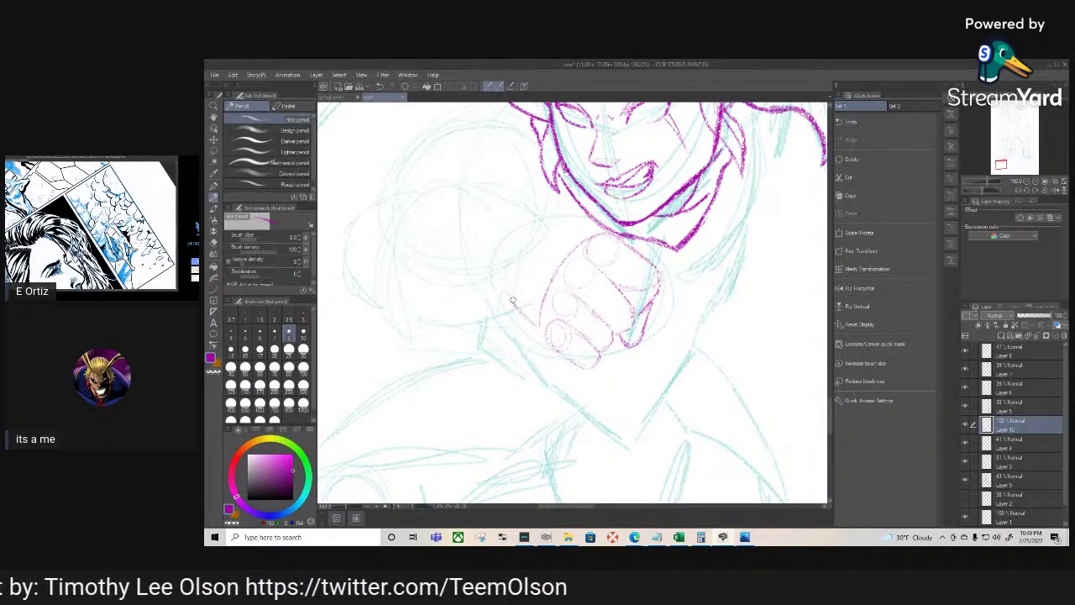
mouse_move(506, 262)
left_mouse_down()
mouse_move(505, 286)
mouse_move(536, 326)
left_mouse_up()
key("r")
mouse_move(553, 376)
left_mouse_down()
mouse_move(576, 416)
mouse_move(503, 350)
mouse_move(492, 299)
left_mouse_up()
key("p")
key("r")
mouse_move(566, 409)
left_mouse_down()
mouse_move(462, 360)
mouse_move(454, 319)
left_mouse_up()
key("p")
mouse_move(517, 237)
left_mouse_down()
mouse_move(495, 290)
mouse_move(511, 326)
left_mouse_up()
key("r")
mouse_move(506, 380)
left_mouse_down()
mouse_move(482, 281)
mouse_move(525, 297)
left_mouse_up()
key("p")
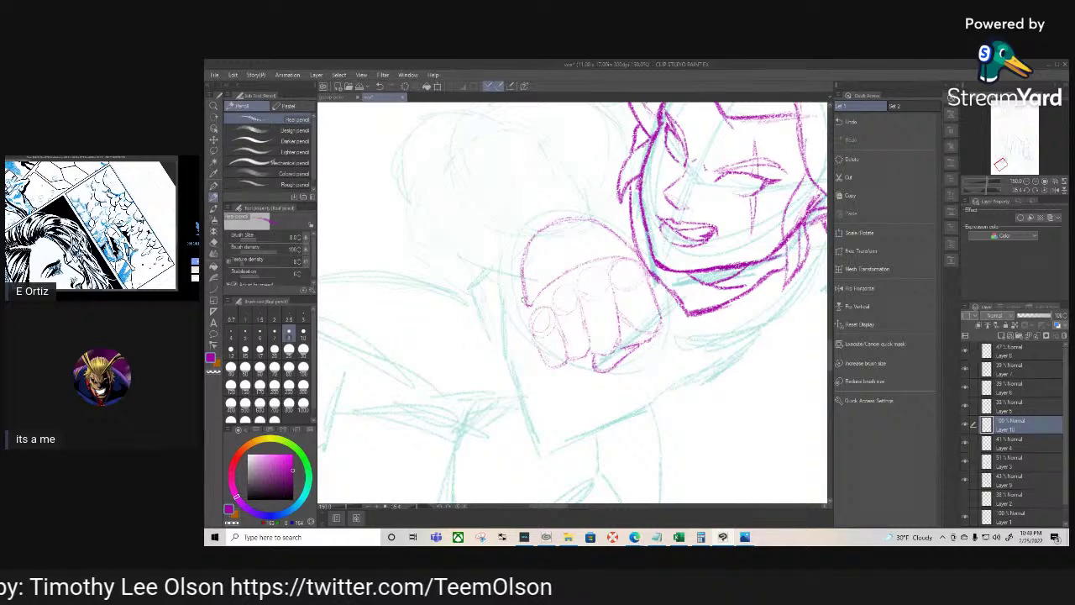
key("r")
mouse_move(526, 303)
left_mouse_down()
mouse_move(537, 392)
mouse_move(548, 329)
left_mouse_up()
key("p")
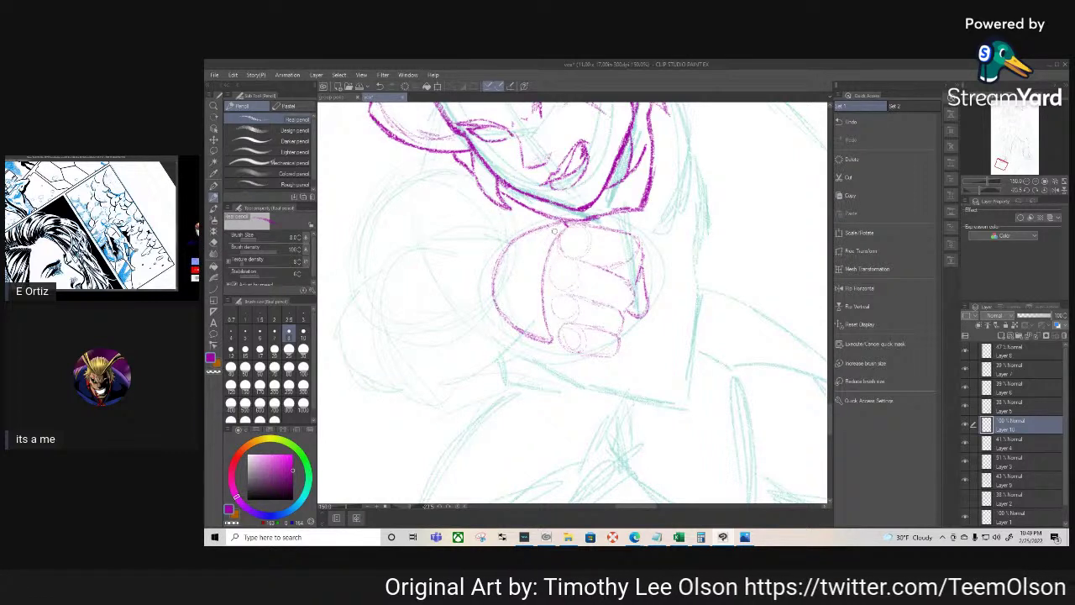
Draw a second curved line alongside the fist's knuckle ridge and darken the gaps between the middle fingers
mouse_move(540, 245)
left_mouse_down()
mouse_move(532, 282)
mouse_move(549, 341)
left_mouse_up()
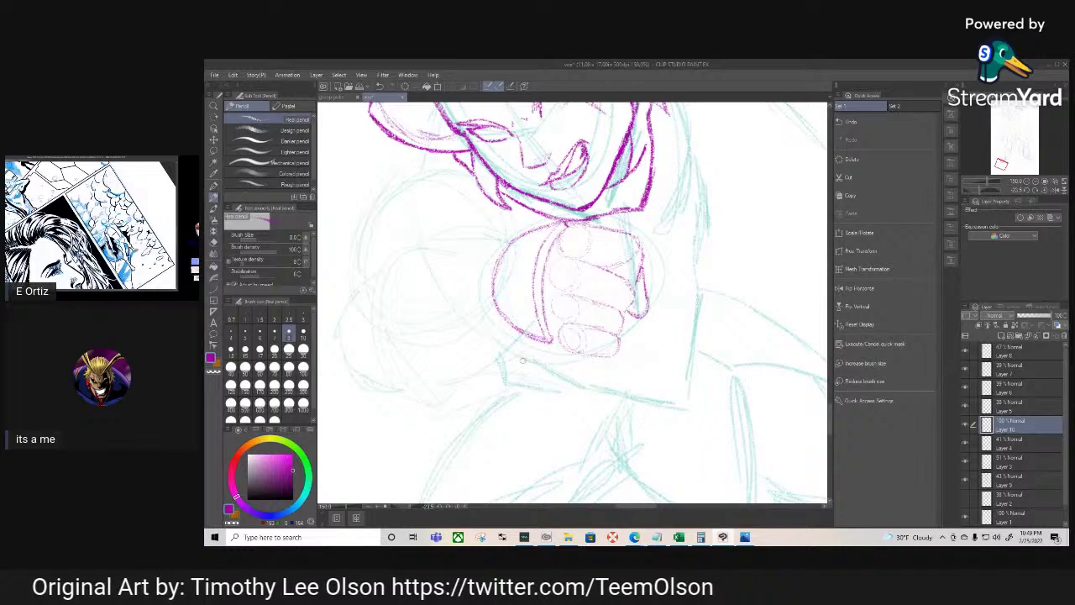
key("r")
mouse_move(541, 392)
left_mouse_down()
mouse_move(441, 335)
mouse_move(474, 272)
mouse_move(496, 313)
mouse_move(498, 378)
mouse_move(491, 207)
mouse_move(491, 368)
mouse_move(444, 312)
mouse_move(529, 330)
mouse_move(548, 366)
mouse_move(560, 361)
mouse_move(555, 320)
mouse_move(571, 361)
mouse_move(615, 320)
mouse_move(612, 282)
left_mouse_up()
key("p")
left_click_drag(578, 327, 576, 303)
mouse_move(580, 318)
left_mouse_down()
mouse_move(577, 298)
mouse_move(556, 315)
mouse_move(550, 305)
left_mouse_up()
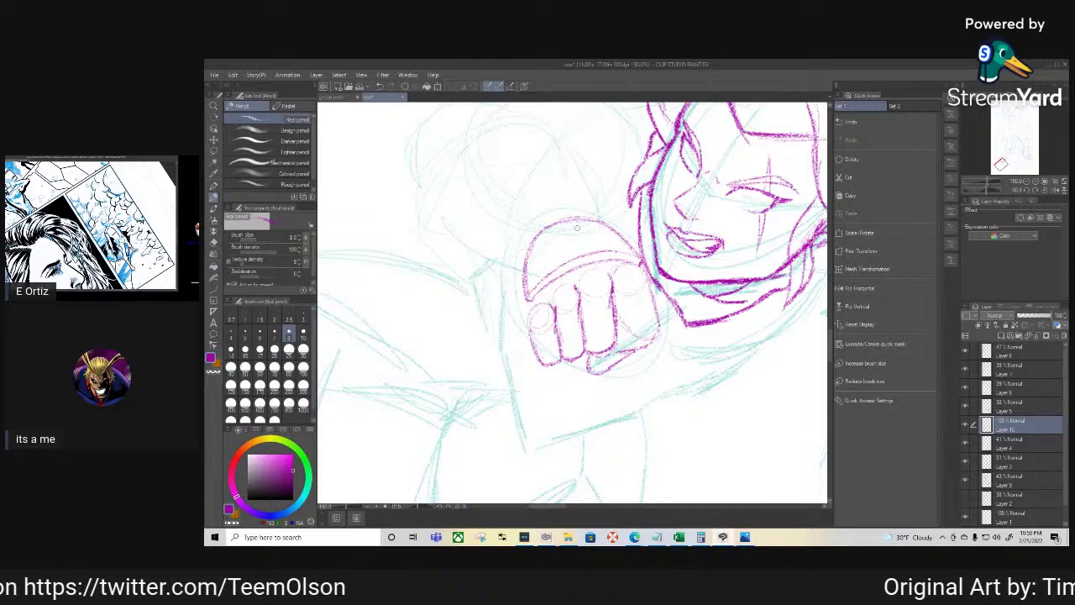
Darken the fist's outer finger edges, shape the knuckle tops, and start reinforcing the back of the hand
mouse_move(646, 290)
left_mouse_down()
mouse_move(645, 267)
mouse_move(648, 276)
left_mouse_up()
mouse_move(655, 322)
left_mouse_down()
mouse_move(654, 288)
mouse_move(651, 345)
mouse_move(615, 351)
left_mouse_up()
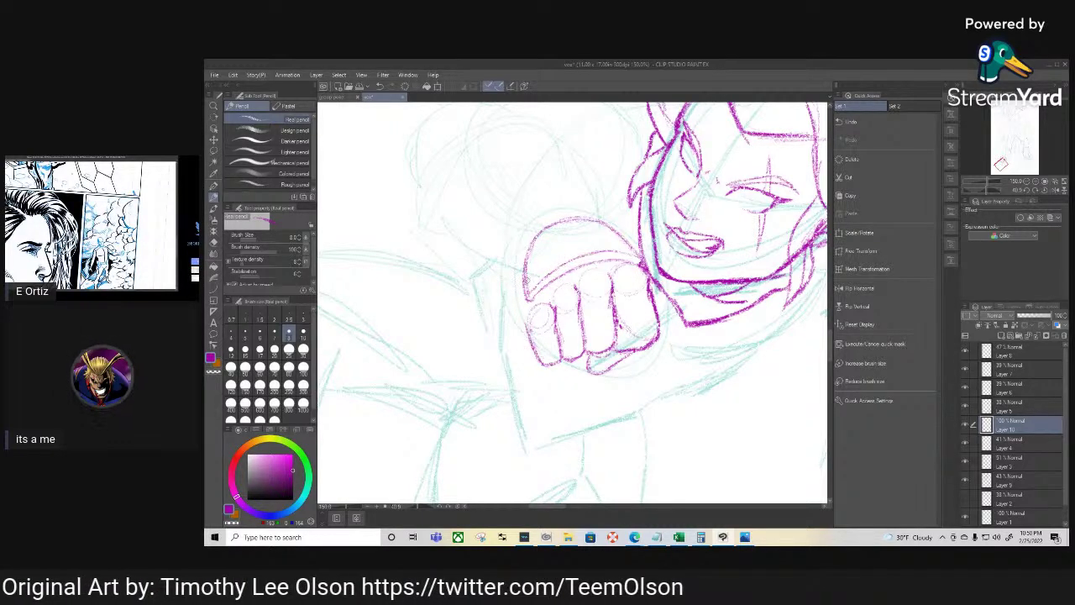
left_click_drag(522, 319, 528, 248)
mouse_move(521, 299)
left_mouse_down()
mouse_move(546, 365)
mouse_move(557, 362)
left_mouse_up()
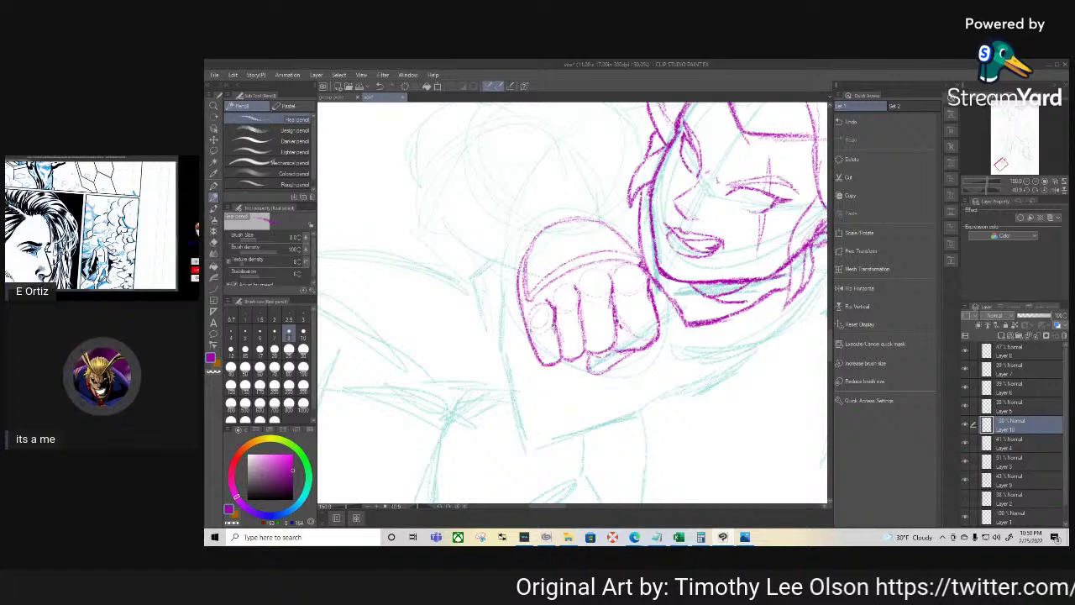
left_click_drag(582, 298, 577, 321)
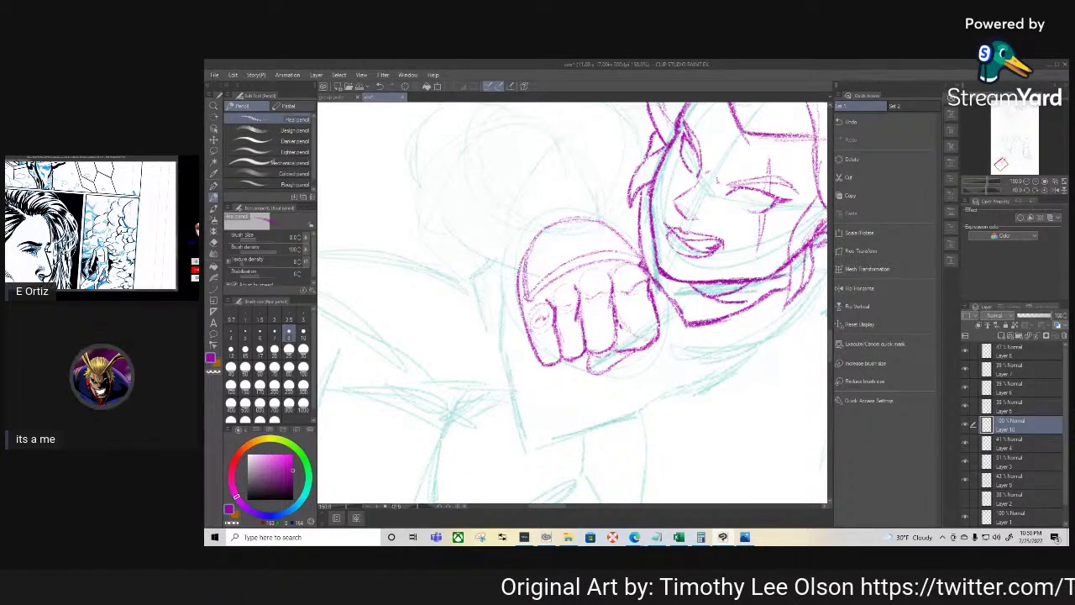
mouse_move(524, 292)
left_mouse_down()
mouse_move(520, 256)
mouse_move(544, 230)
left_mouse_up()
Thicken the rounded outer contour of the back of the hand, from the little finger side up to the chin
key("r")
mouse_move(472, 370)
left_mouse_down()
mouse_move(487, 389)
mouse_move(653, 340)
left_mouse_up()
mouse_move(529, 381)
left_mouse_down()
mouse_move(492, 417)
mouse_move(433, 340)
left_mouse_up()
key("p")
mouse_move(502, 326)
left_mouse_down()
mouse_move(491, 287)
mouse_move(504, 253)
left_mouse_up()
key("r")
left_click_drag(442, 370, 537, 429)
key("p")
left_click_drag(488, 317, 501, 262)
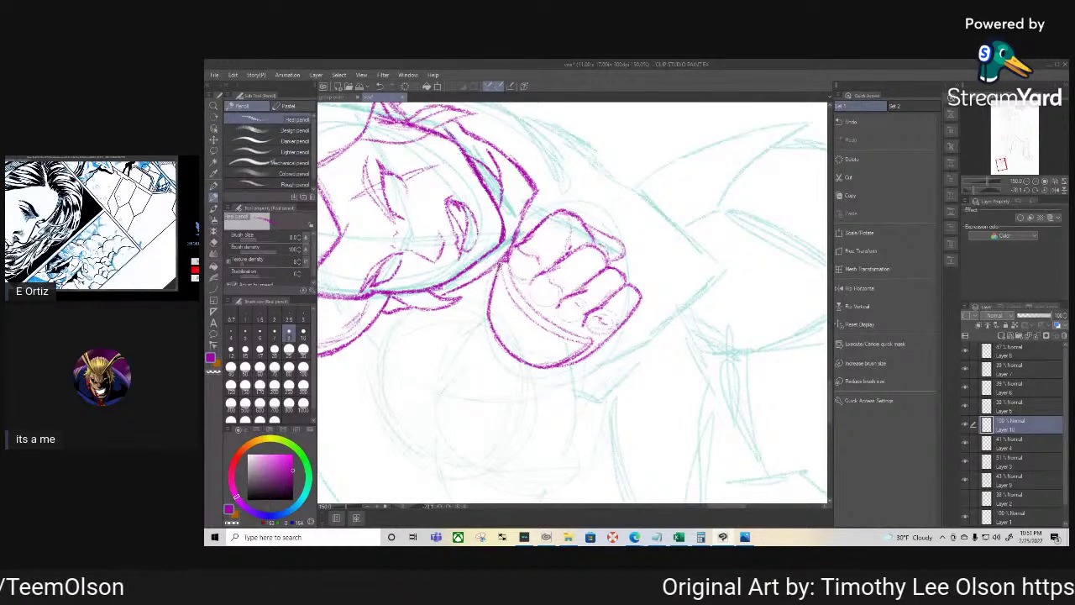
Reinforce the inner finger lines and darken the curved double ridge across the back of the fist
key("r")
left_click_drag(548, 401, 467, 317)
key("p")
left_click_drag(592, 227, 561, 260)
left_click_drag(570, 252, 554, 271)
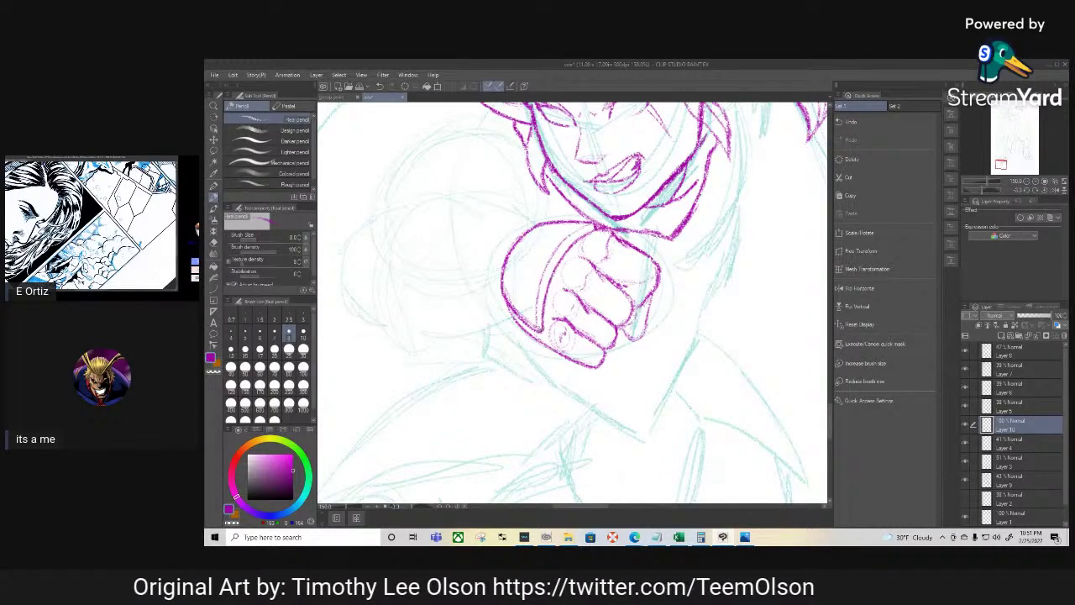
mouse_move(538, 329)
left_mouse_down()
mouse_move(547, 265)
mouse_move(570, 237)
left_mouse_up()
left_click_drag(558, 248, 579, 229)
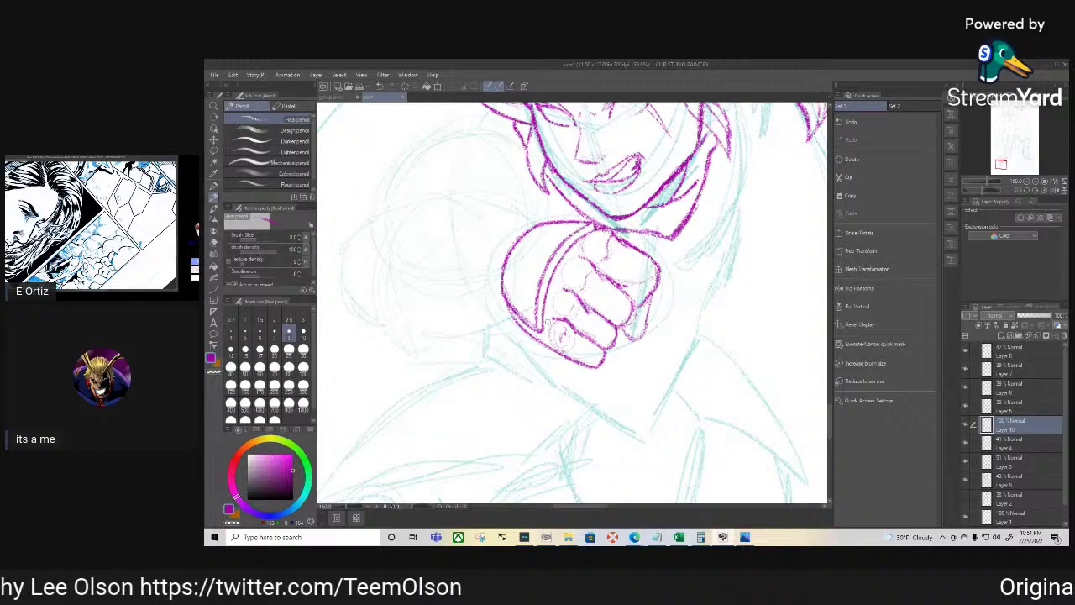
Draw the forearm's upper edge running back from the fist and begin its rounded elbow end
key("r")
mouse_move(564, 447)
left_mouse_down()
mouse_move(539, 452)
mouse_move(379, 377)
mouse_move(476, 449)
mouse_move(649, 435)
left_mouse_up()
mouse_move(552, 426)
left_mouse_down()
mouse_move(582, 442)
mouse_move(614, 433)
mouse_move(604, 401)
mouse_move(629, 294)
left_mouse_up()
key("space")
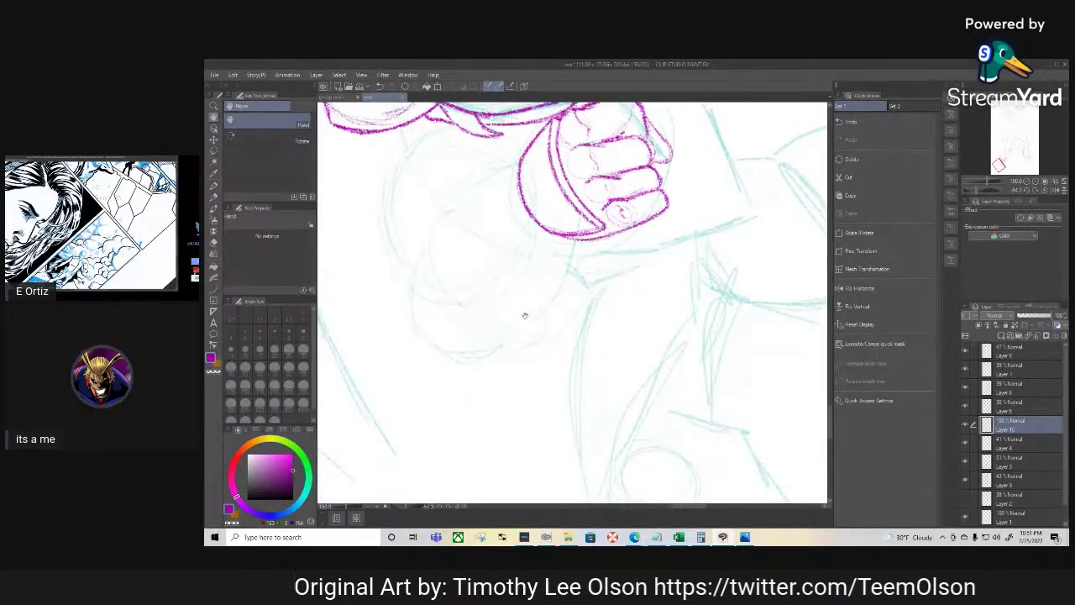
left_click_drag(523, 311, 513, 339)
key("p")
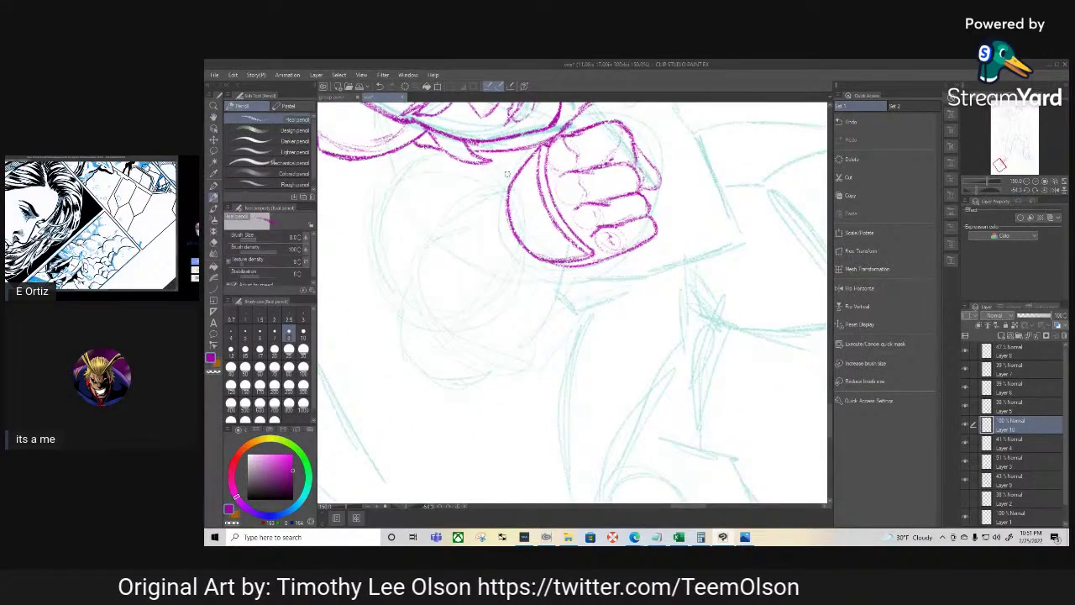
left_click_drag(501, 188, 432, 250)
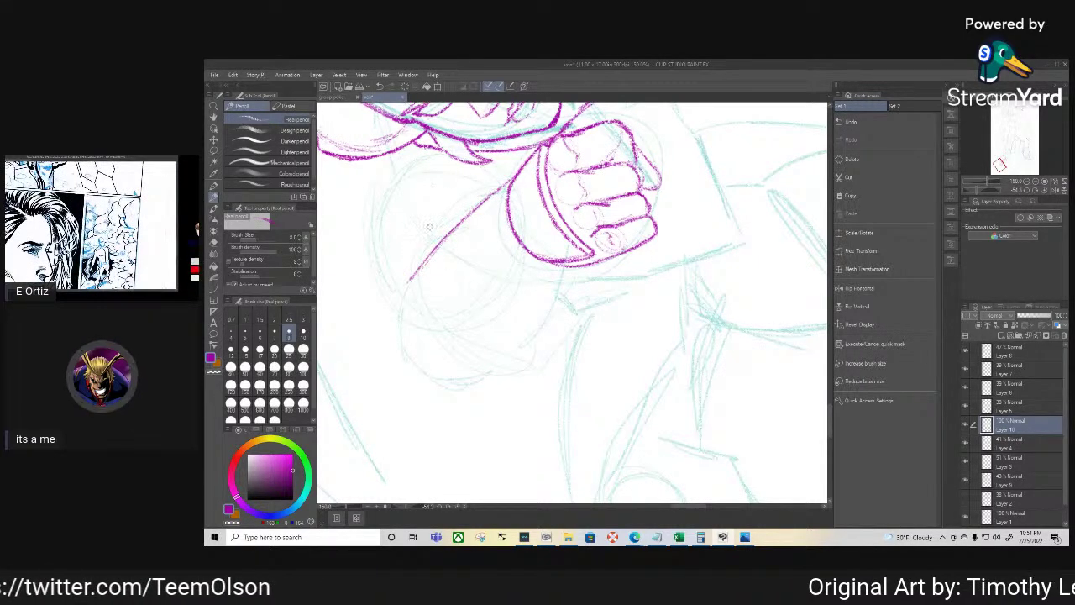
mouse_move(411, 278)
left_mouse_down()
mouse_move(414, 316)
mouse_move(425, 330)
mouse_move(417, 294)
mouse_move(438, 352)
mouse_move(487, 378)
mouse_move(516, 366)
mouse_move(552, 288)
mouse_move(520, 352)
mouse_move(490, 374)
left_mouse_up()
Complete the rounded elbow end and draw the forearm's lower edge back to the fist with a heavy line
key("shift+space")
mouse_move(560, 423)
left_mouse_down()
mouse_move(542, 427)
mouse_move(466, 221)
mouse_move(517, 198)
mouse_move(526, 168)
mouse_move(550, 160)
left_mouse_up()
key("shift+space")
mouse_move(492, 312)
left_mouse_down()
mouse_move(492, 375)
mouse_move(514, 386)
left_mouse_up()
mouse_move(466, 290)
left_mouse_down()
mouse_move(446, 242)
mouse_move(454, 202)
mouse_move(480, 171)
left_mouse_up()
key("shift+space")
mouse_move(391, 339)
left_mouse_down()
mouse_move(470, 386)
mouse_move(490, 194)
left_mouse_up()
key("p")
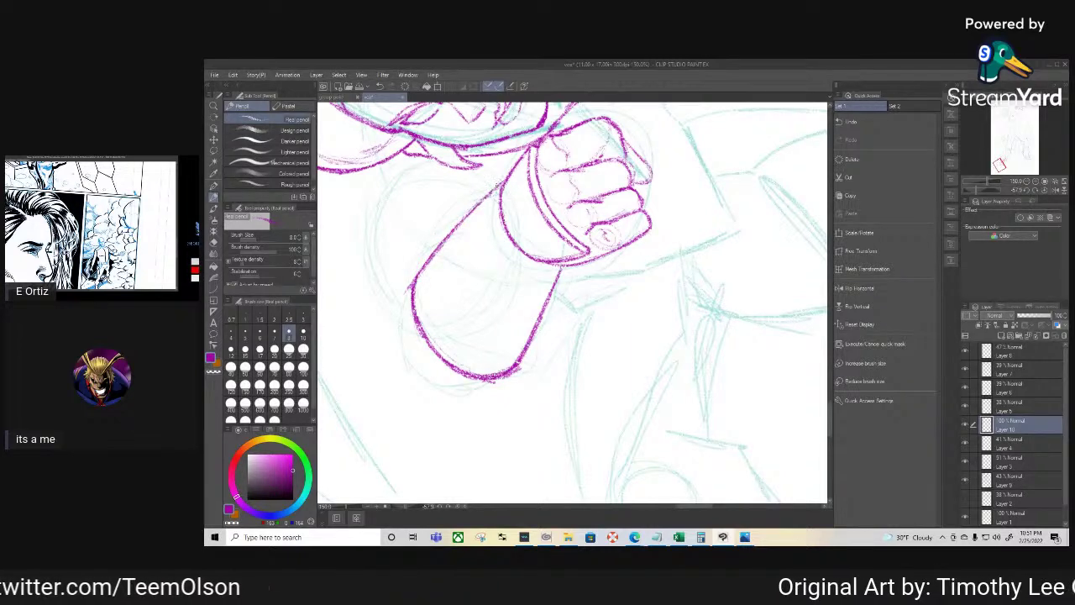
Add a small rounded bump at the lower corner of the forearm's elbow end and darken its outline
key("r")
mouse_move(441, 229)
left_mouse_down()
mouse_move(519, 405)
mouse_move(509, 436)
mouse_move(434, 397)
mouse_move(399, 296)
mouse_move(434, 250)
mouse_move(424, 313)
mouse_move(434, 379)
mouse_move(423, 278)
mouse_move(417, 288)
mouse_move(438, 267)
left_mouse_up()
key("p")
key("r")
mouse_move(434, 360)
left_mouse_down()
mouse_move(333, 232)
mouse_move(495, 181)
mouse_move(507, 209)
left_mouse_up()
key("p")
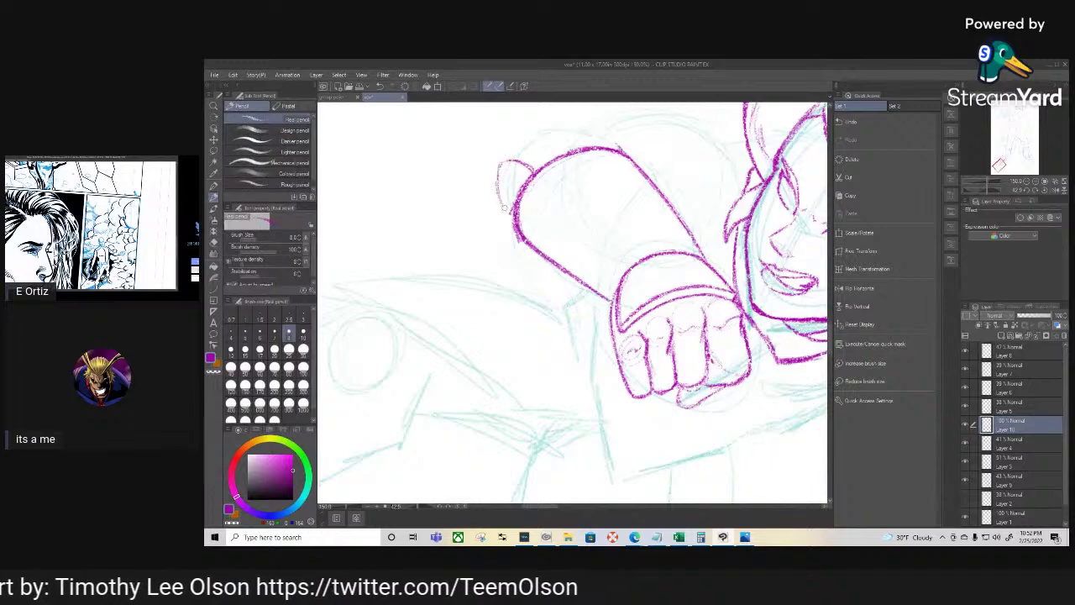
mouse_move(500, 161)
left_mouse_down()
mouse_move(495, 200)
mouse_move(512, 219)
left_mouse_up()
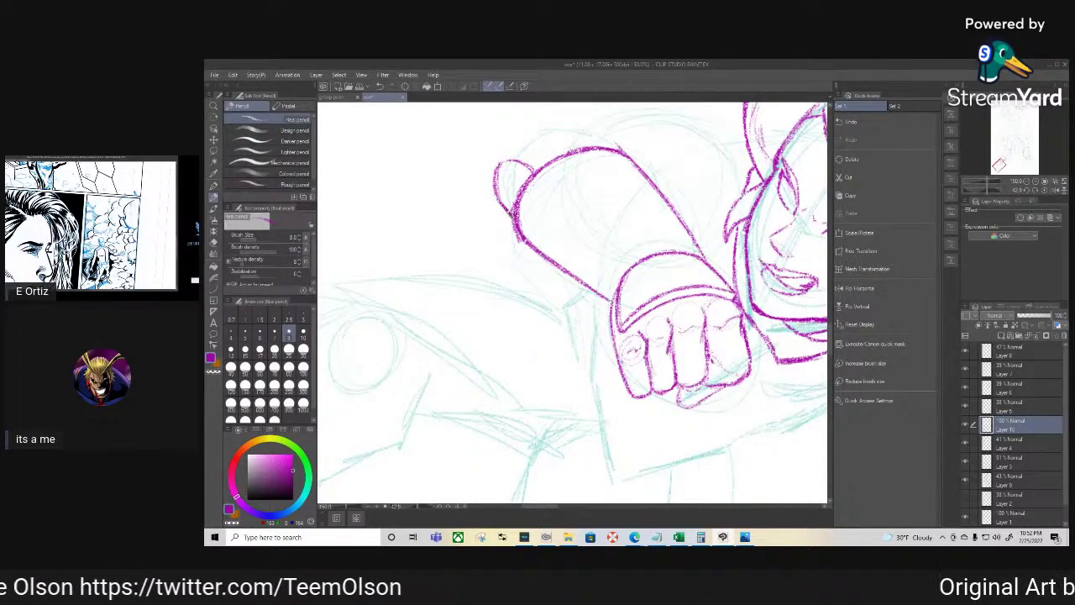
mouse_move(497, 166)
left_mouse_down()
mouse_move(503, 196)
mouse_move(524, 159)
left_mouse_up()
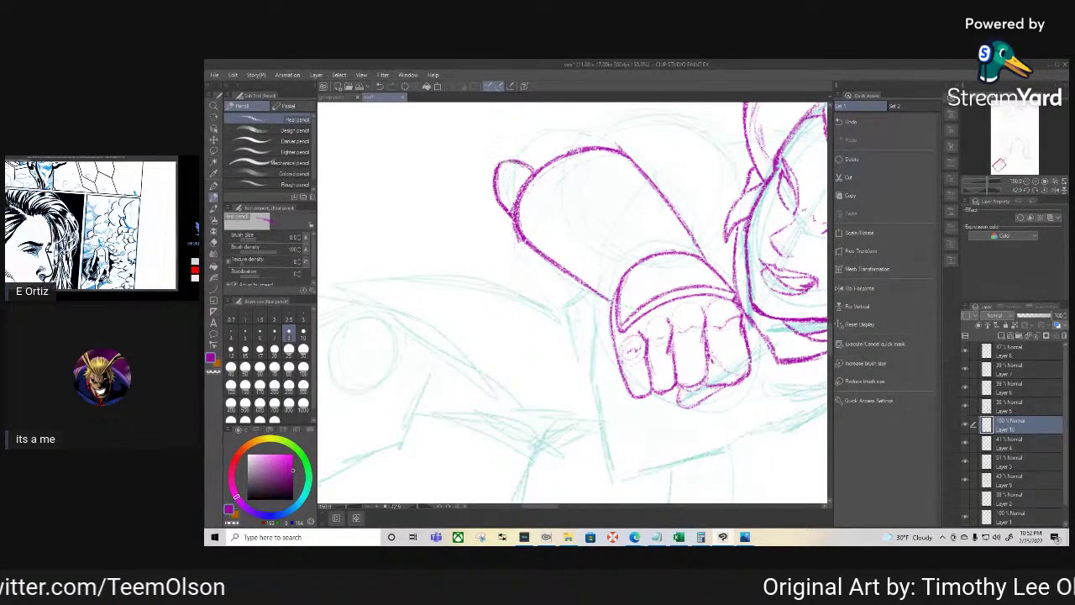
Draw the upper arm's outer contour from the elbow bump around the forearm end and up toward the shoulder
mouse_move(491, 265)
left_mouse_down()
mouse_move(504, 352)
mouse_move(532, 378)
left_mouse_up()
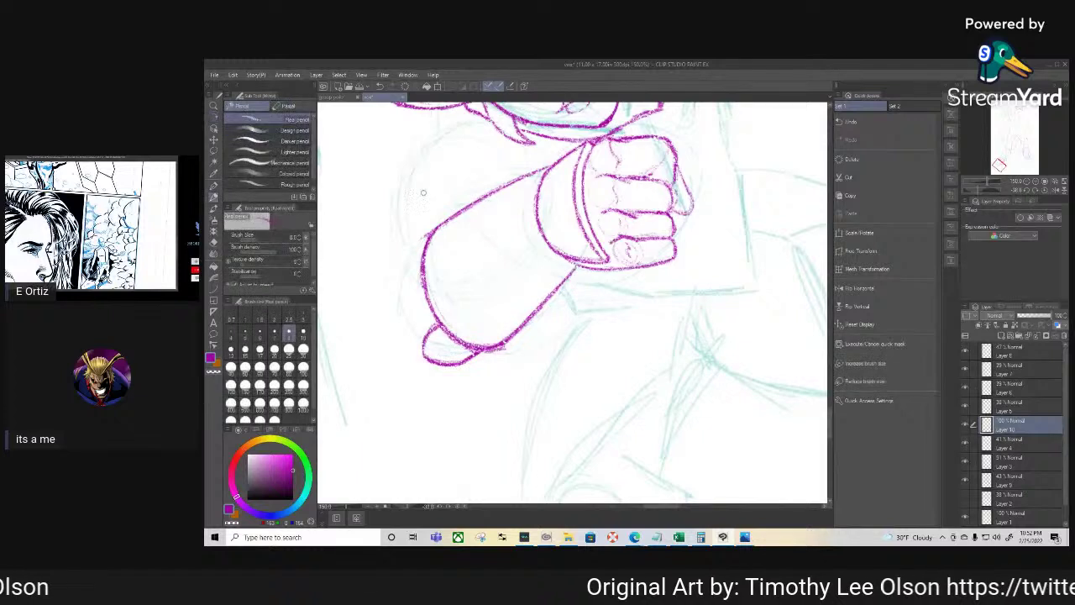
left_click_drag(424, 240, 409, 269)
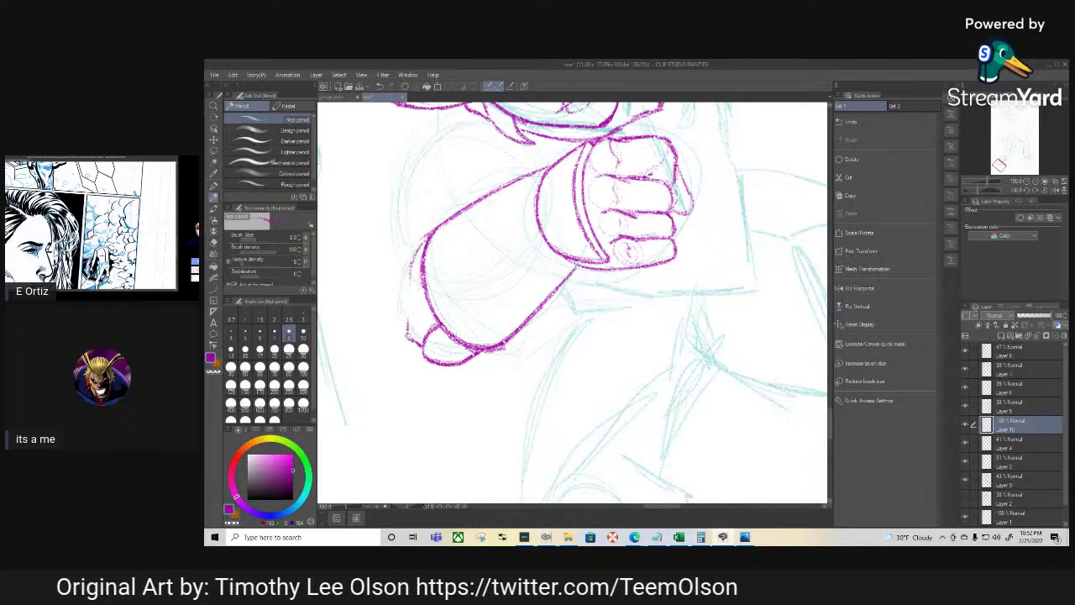
left_click_drag(404, 310, 403, 237)
key("shift+space")
mouse_move(382, 370)
left_mouse_down()
mouse_move(369, 274)
mouse_move(379, 240)
left_mouse_up()
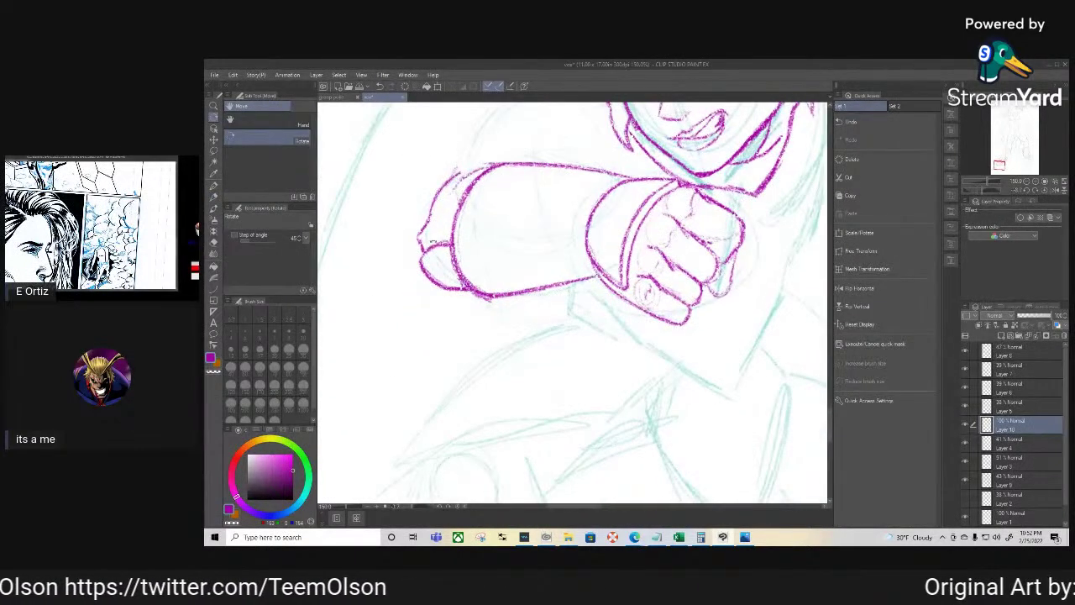
key("space")
left_click_drag(453, 269, 422, 424)
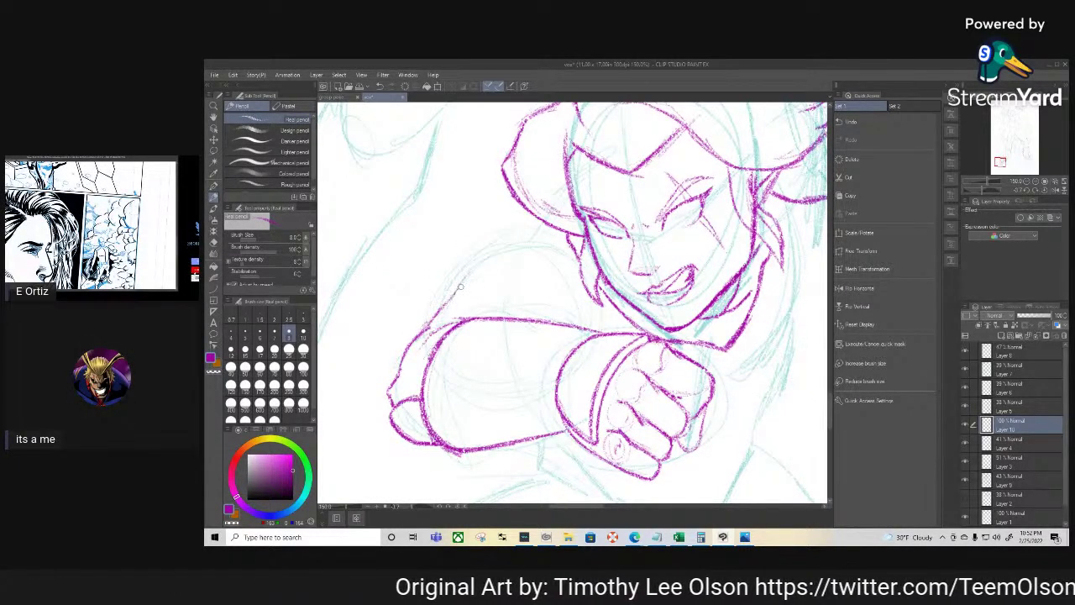
mouse_move(529, 240)
left_mouse_down()
mouse_move(475, 267)
mouse_move(446, 302)
left_mouse_up()
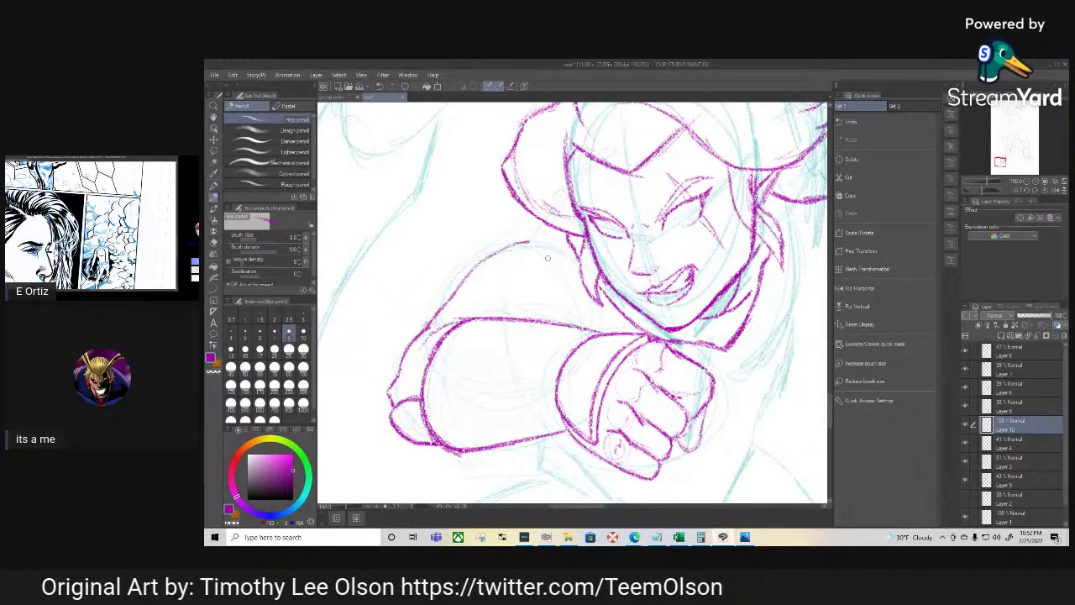
Curve the upper arm's contour over the shoulder and down toward the fist, and connect the shoulder to the hair
key("t")
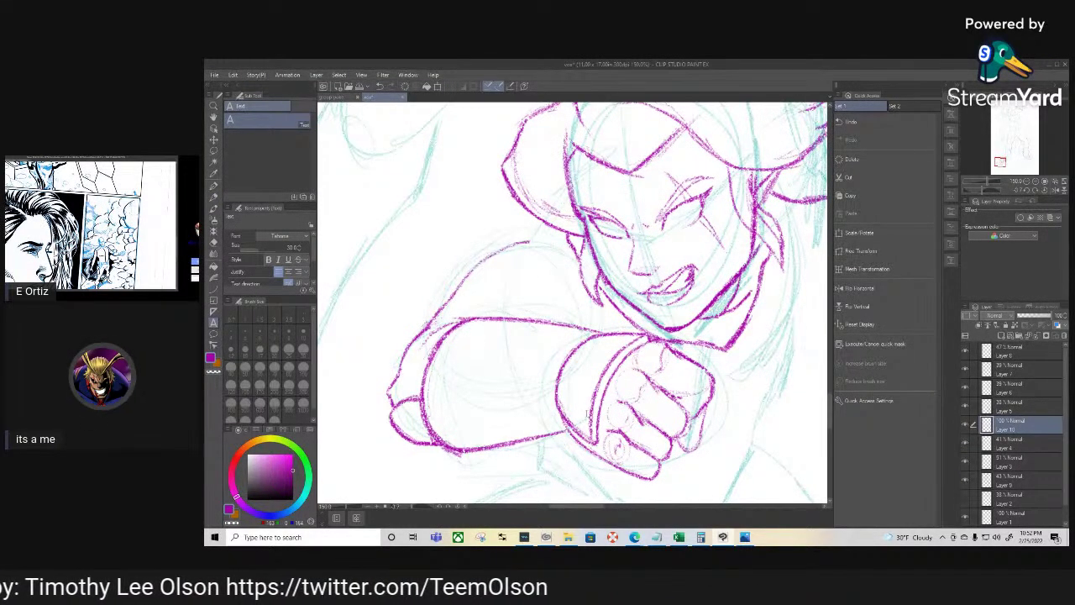
key("r")
left_click_drag(586, 431, 494, 382)
left_click_drag(595, 231, 602, 262)
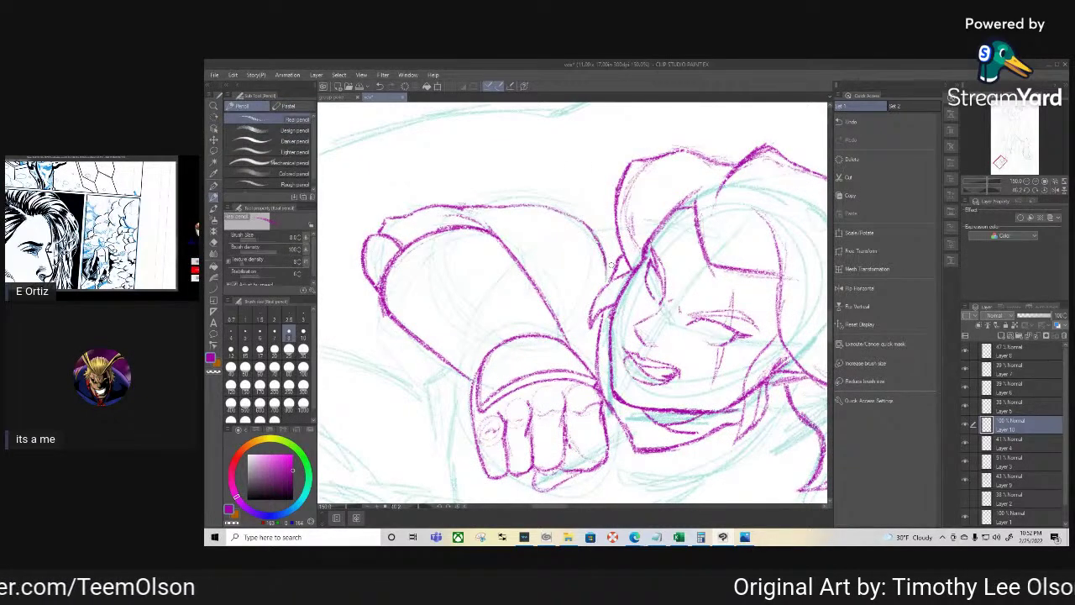
mouse_move(593, 327)
left_mouse_down()
mouse_move(576, 349)
mouse_move(598, 318)
left_mouse_up()
key("r")
mouse_move(494, 410)
left_mouse_down()
mouse_move(553, 434)
mouse_move(654, 419)
left_mouse_up()
key("p")
left_click_drag(509, 216, 536, 222)
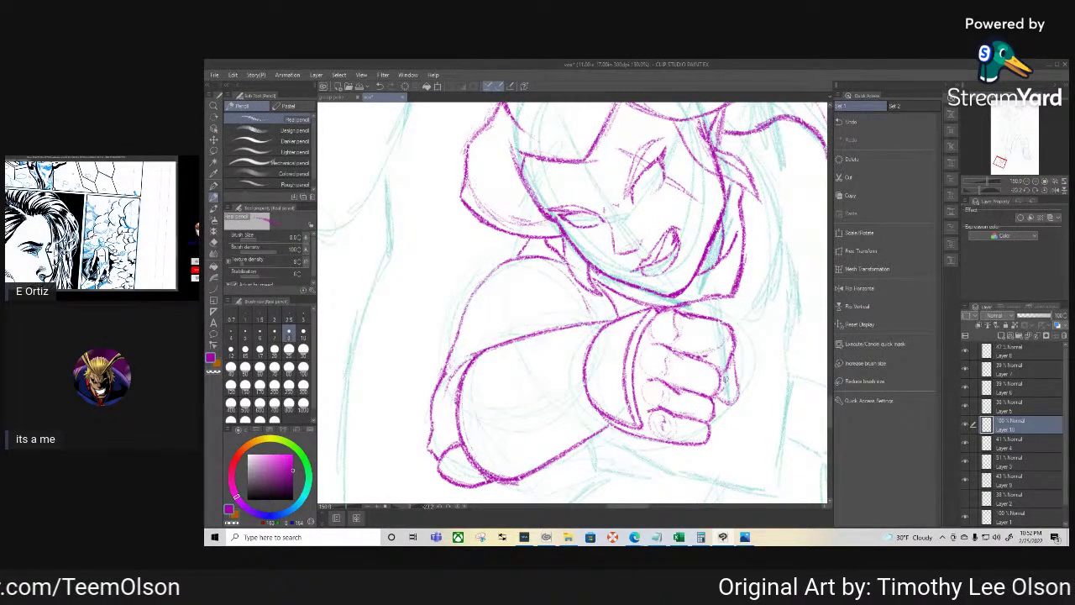
Draw a second contour behind the back of the fist with a small pointed spike on the forearm side
key("space")
mouse_move(723, 377)
left_mouse_down()
mouse_move(502, 367)
mouse_move(526, 428)
mouse_move(602, 401)
mouse_move(668, 332)
left_mouse_up()
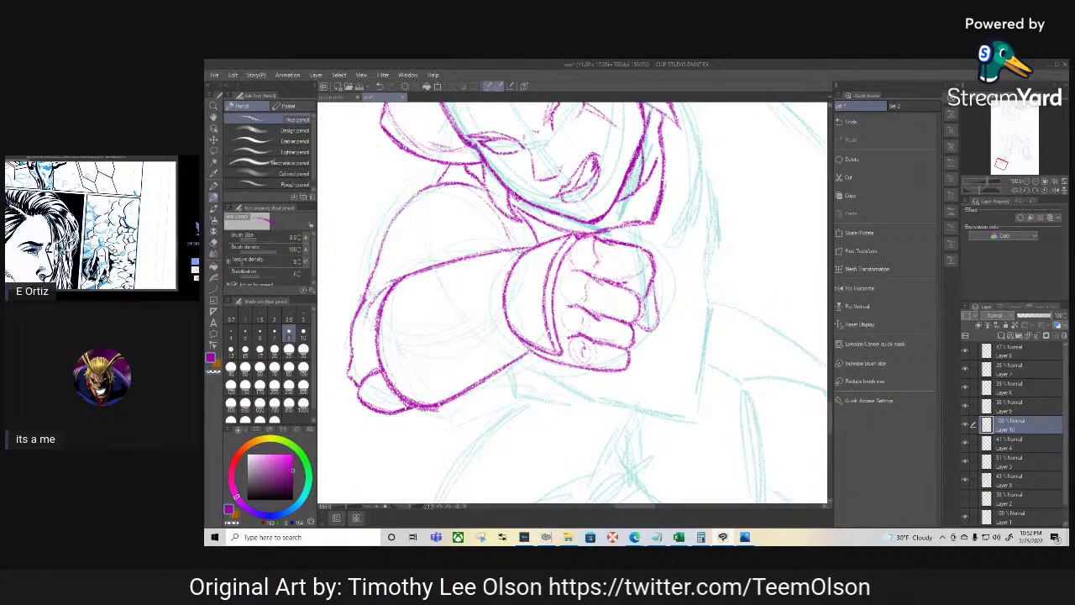
left_click_drag(508, 267, 501, 311)
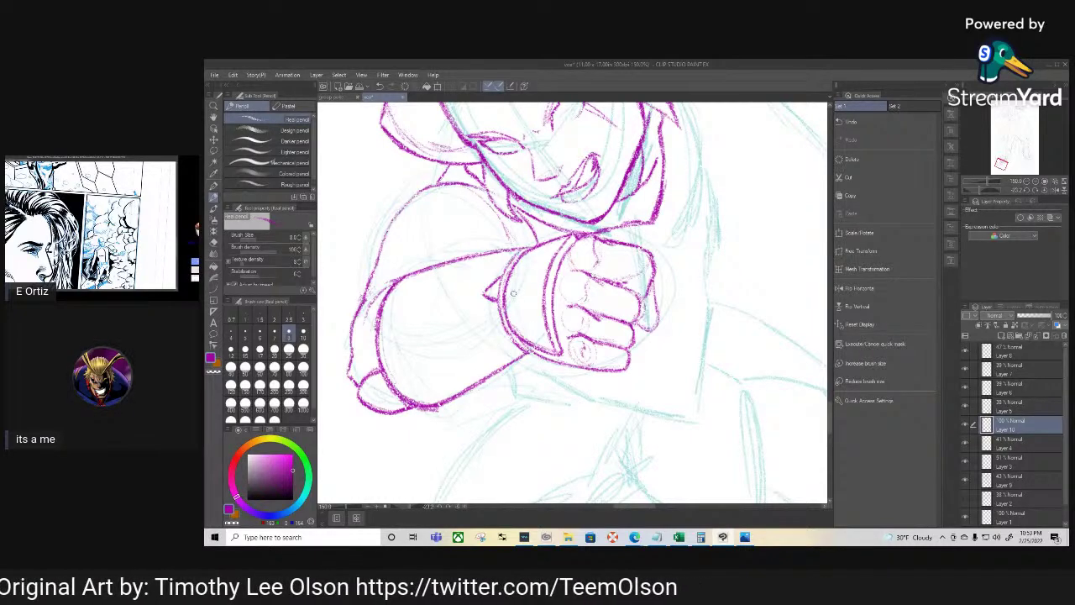
Draw the long garment edge from the hair beside the face down past the fist to the sketch's lower corner
key("shift+space")
mouse_move(707, 400)
left_mouse_down()
mouse_move(603, 426)
mouse_move(597, 417)
left_mouse_up()
key("space")
left_click_drag(679, 413, 554, 398)
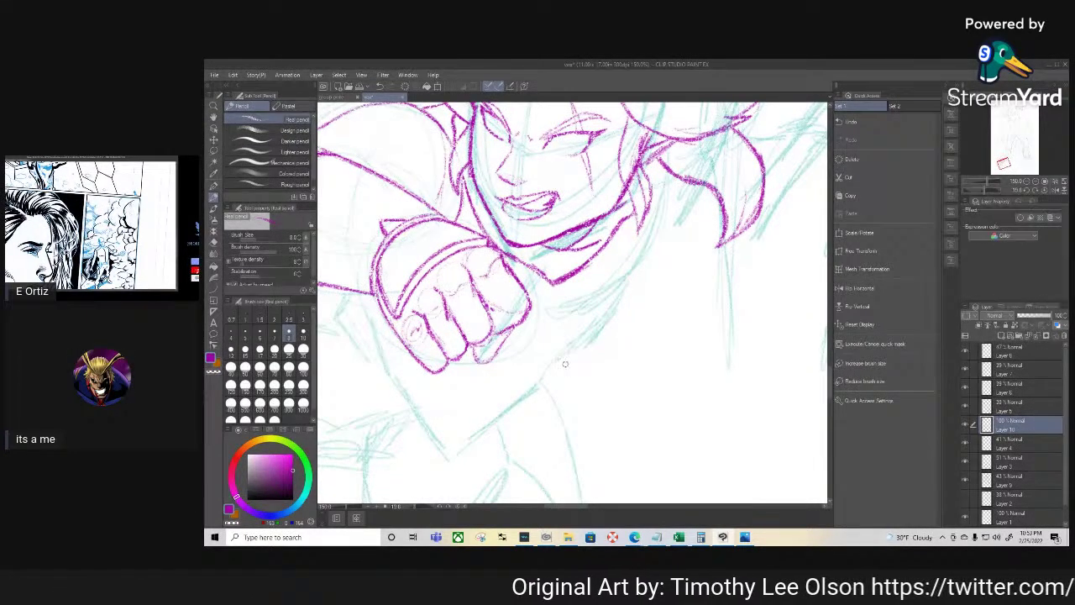
key("shift+space")
mouse_move(571, 430)
left_mouse_down()
mouse_move(570, 441)
mouse_move(632, 413)
left_mouse_up()
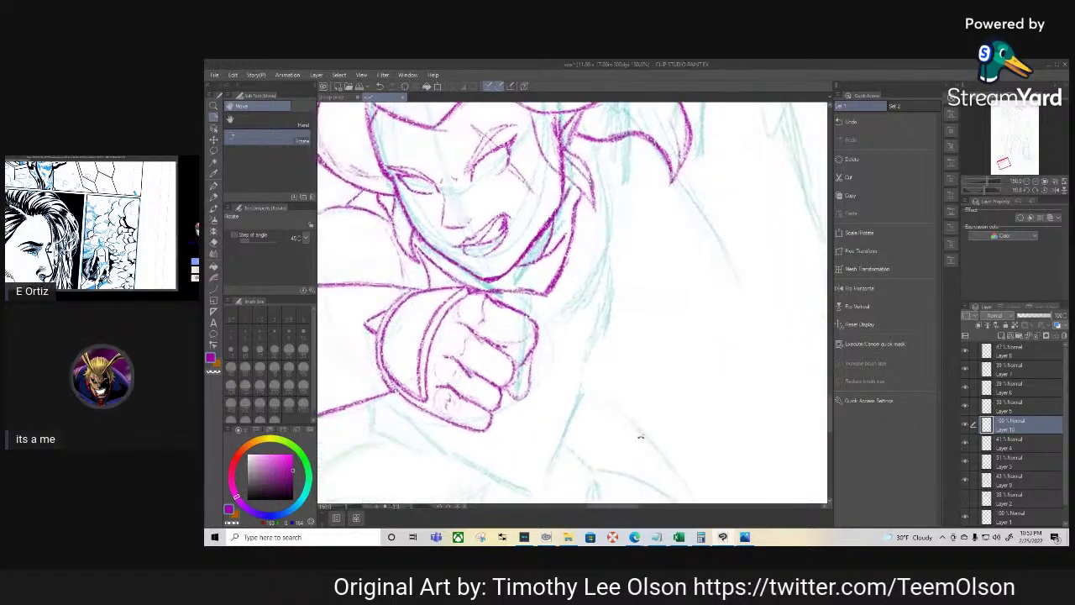
key("p")
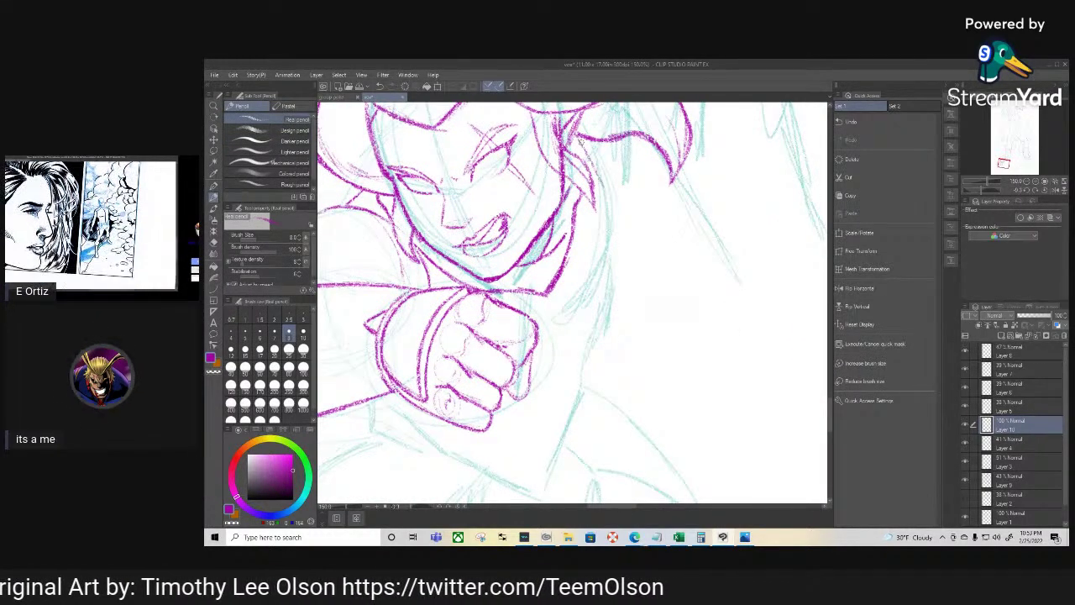
mouse_move(602, 190)
left_mouse_down()
mouse_move(613, 258)
mouse_move(608, 247)
mouse_move(580, 379)
left_mouse_up()
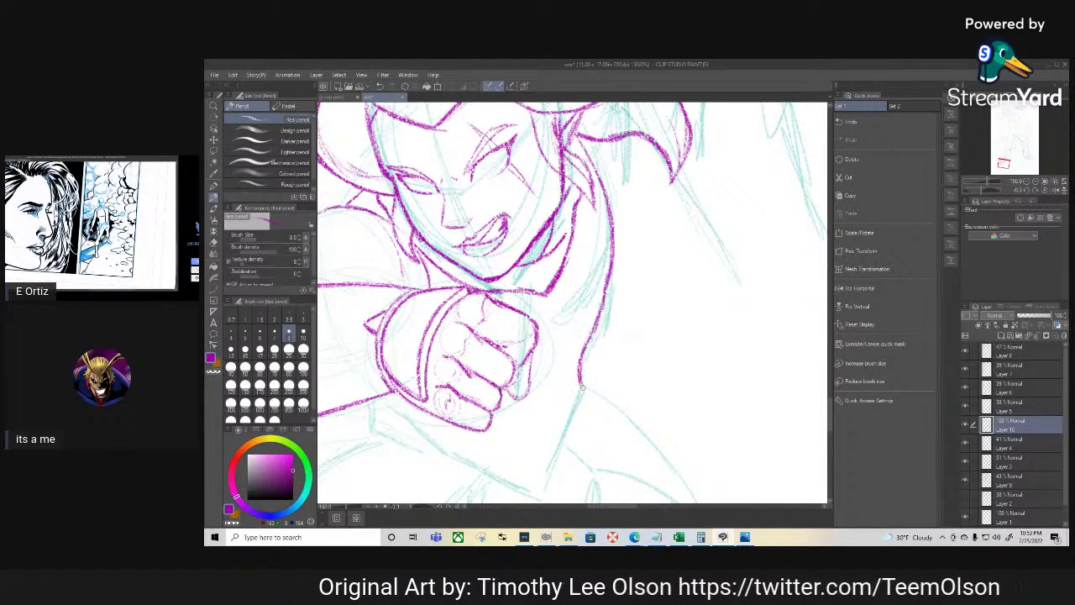
left_click_drag(581, 389, 541, 482)
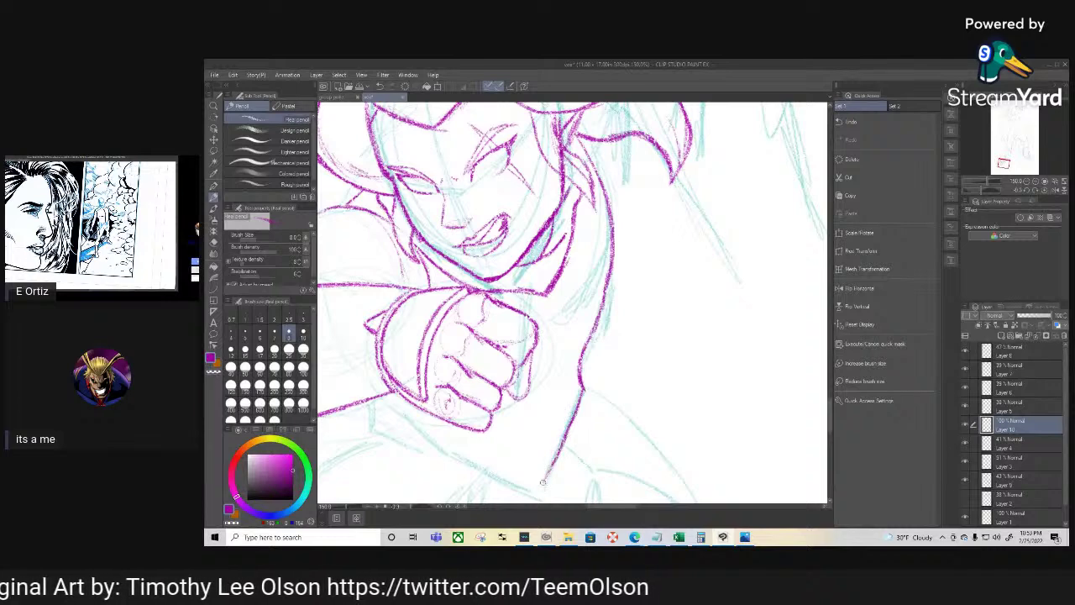
left_click_drag(577, 405, 544, 477)
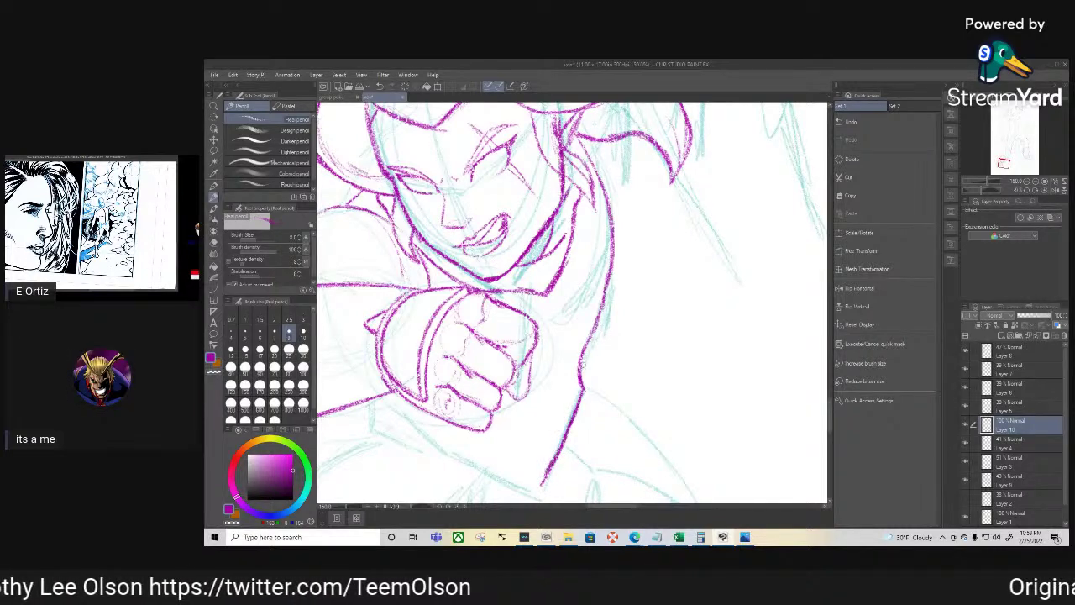
Draw the garment's lower edge from the corner point back beneath the fist toward the forearm, and darken it
key("r")
mouse_move(586, 438)
left_mouse_down()
mouse_move(546, 415)
mouse_move(574, 420)
mouse_move(700, 314)
left_mouse_up()
key("space")
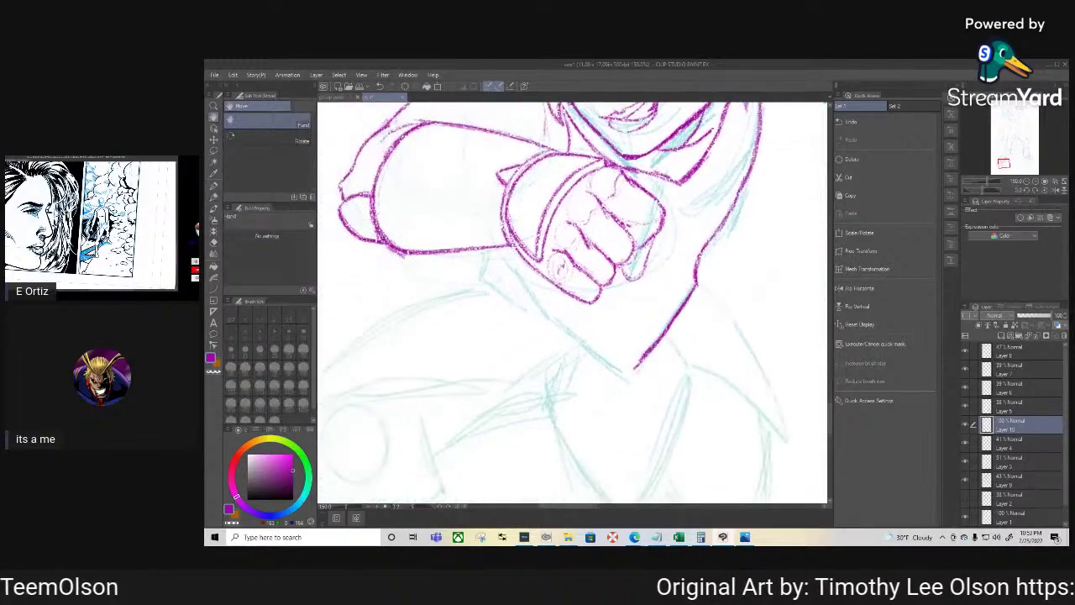
key("r")
mouse_move(558, 429)
left_mouse_down()
mouse_move(663, 401)
mouse_move(667, 390)
left_mouse_up()
key("p")
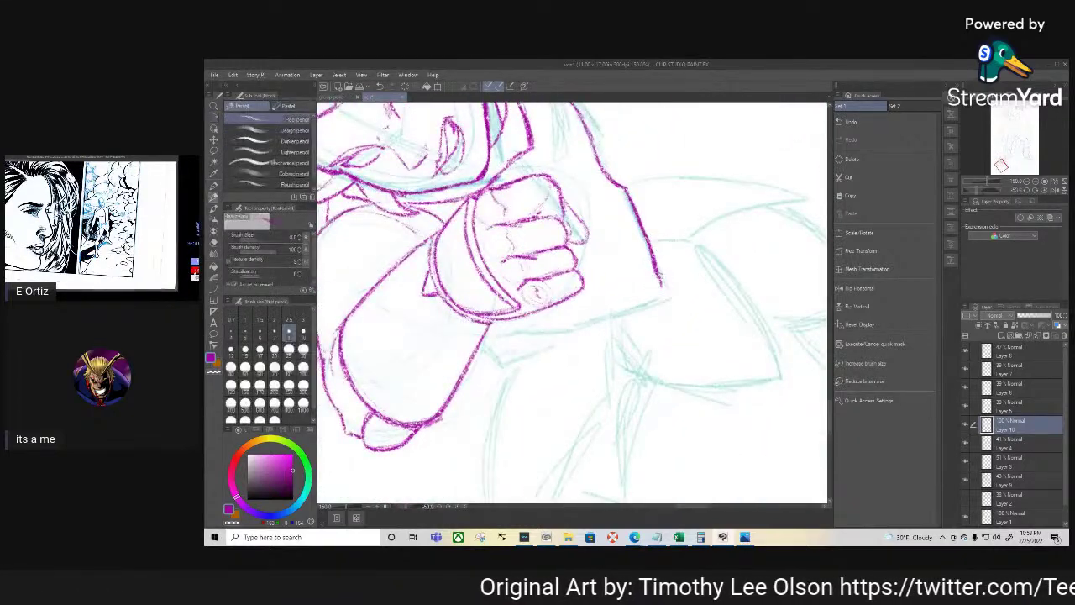
left_click_drag(655, 269, 660, 291)
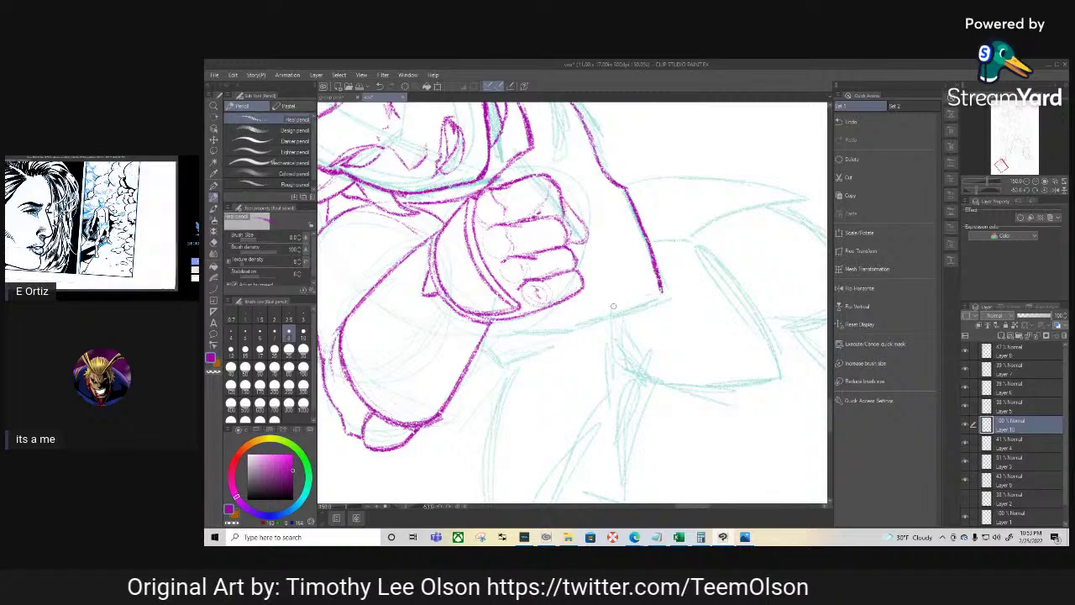
left_click_drag(660, 291, 505, 366)
left_click_drag(544, 344, 661, 292)
left_click_drag(661, 291, 502, 374)
key("r")
left_click_drag(643, 422, 506, 426)
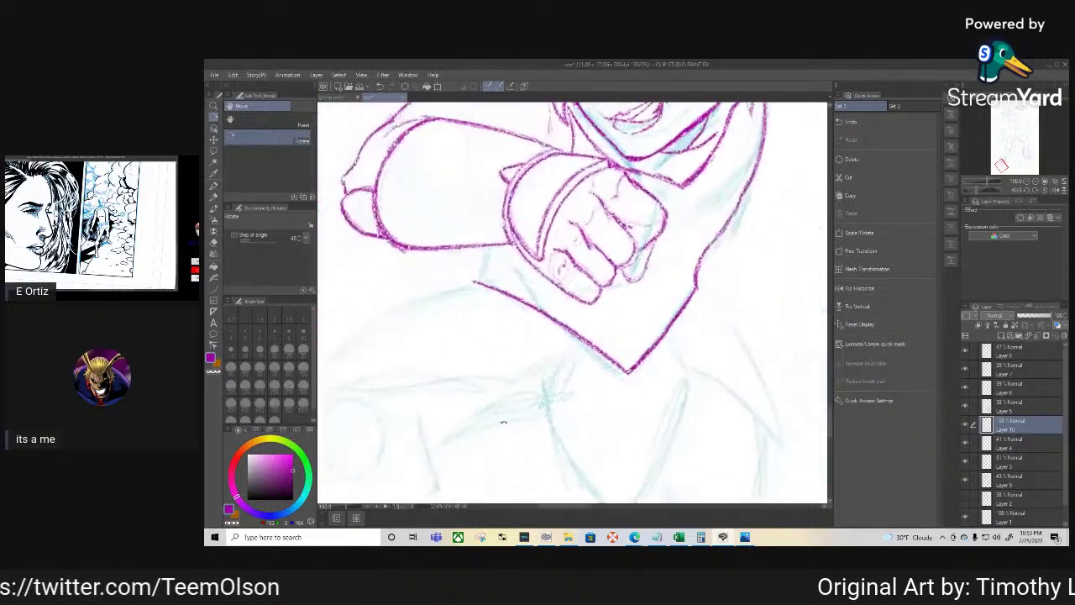
Turn the garment's lower edge into a band by adding a short end edge and a parallel inner line along both sides of the corner
left_click_drag(473, 281, 475, 264)
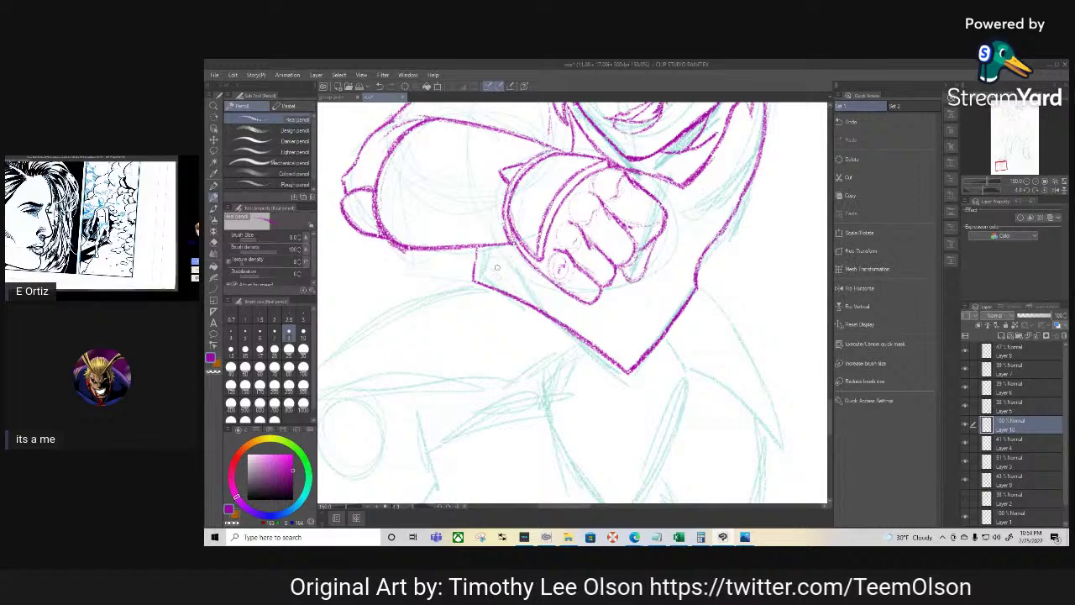
mouse_move(478, 261)
left_mouse_down()
mouse_move(565, 302)
mouse_move(615, 343)
mouse_move(567, 304)
left_mouse_up()
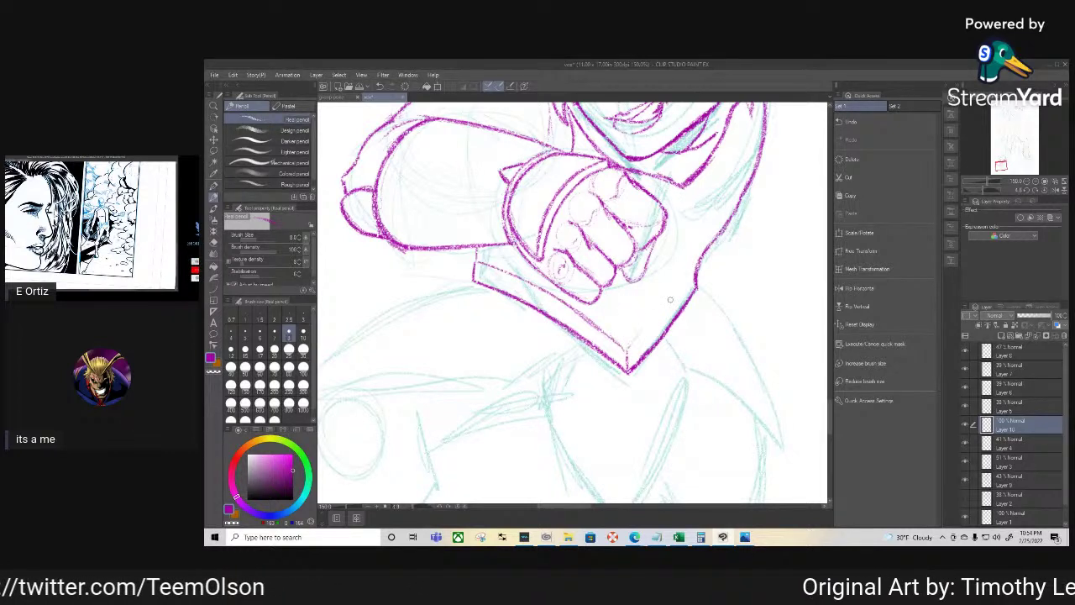
mouse_move(626, 347)
left_mouse_down()
mouse_move(691, 280)
mouse_move(628, 347)
left_mouse_up()
left_click_drag(628, 347, 691, 272)
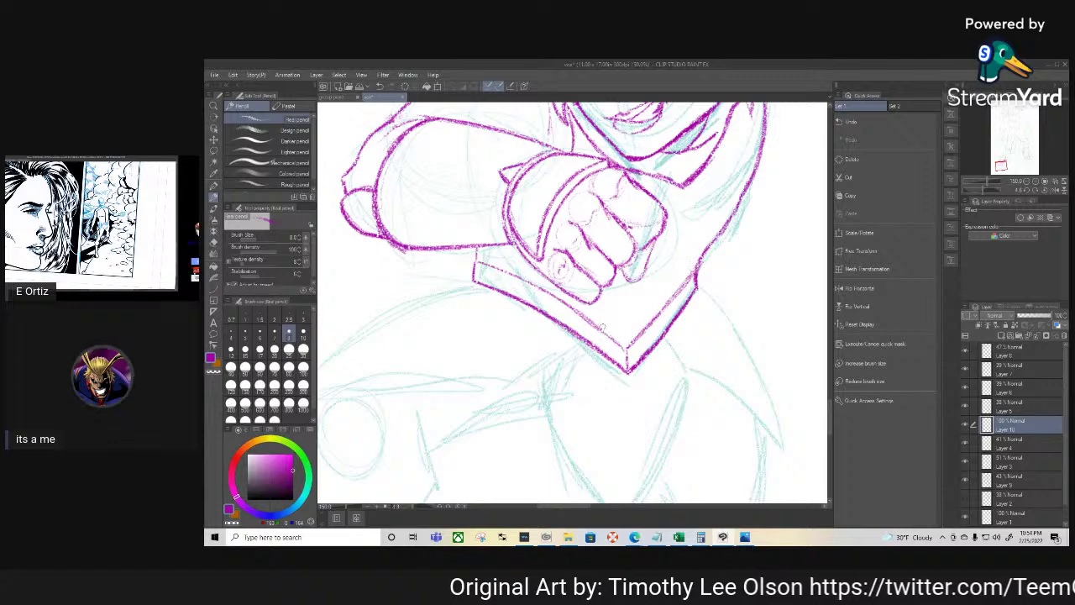
mouse_move(572, 304)
left_mouse_down()
mouse_move(627, 348)
mouse_move(594, 323)
left_mouse_up()
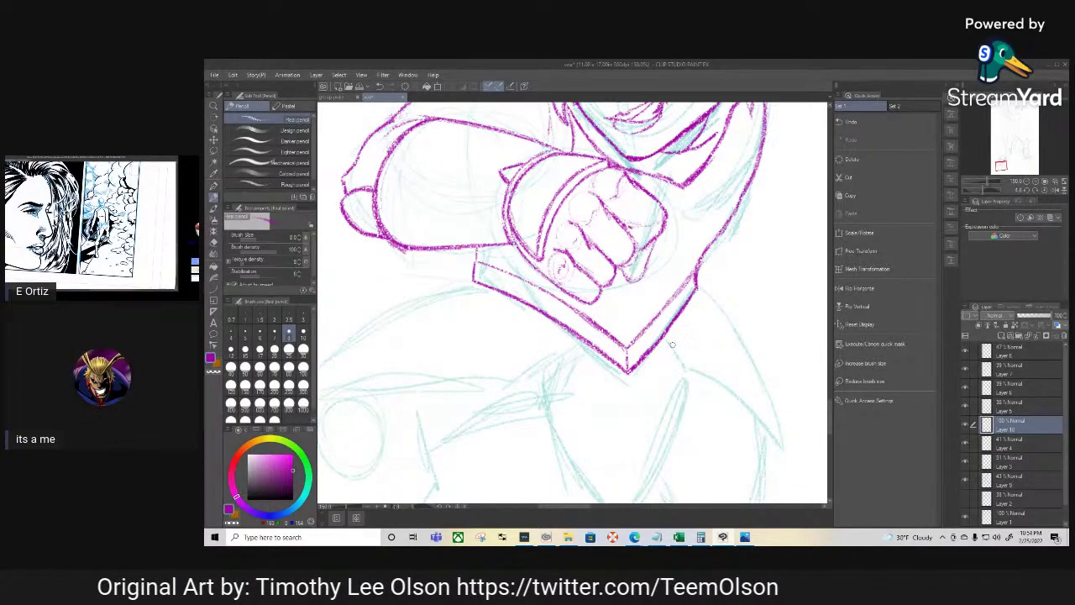
Draw the garment fold running from the side of the fist to the long outer edge, and undo the last stroke
key("r")
left_click_drag(695, 358, 710, 329)
key("p")
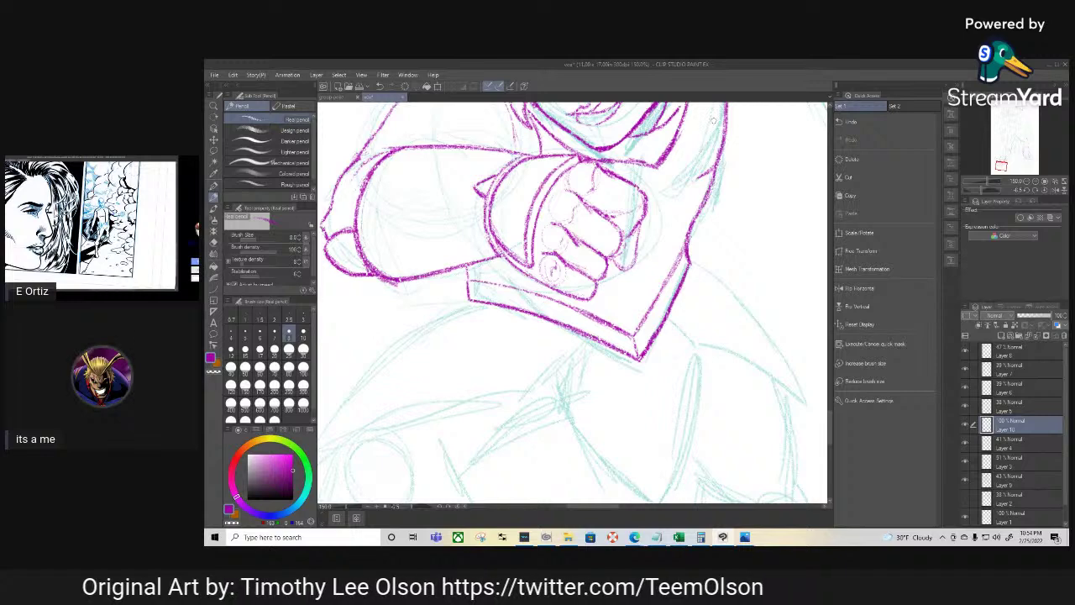
mouse_move(707, 230)
left_mouse_down()
mouse_move(649, 207)
mouse_move(660, 367)
mouse_move(666, 278)
left_mouse_up()
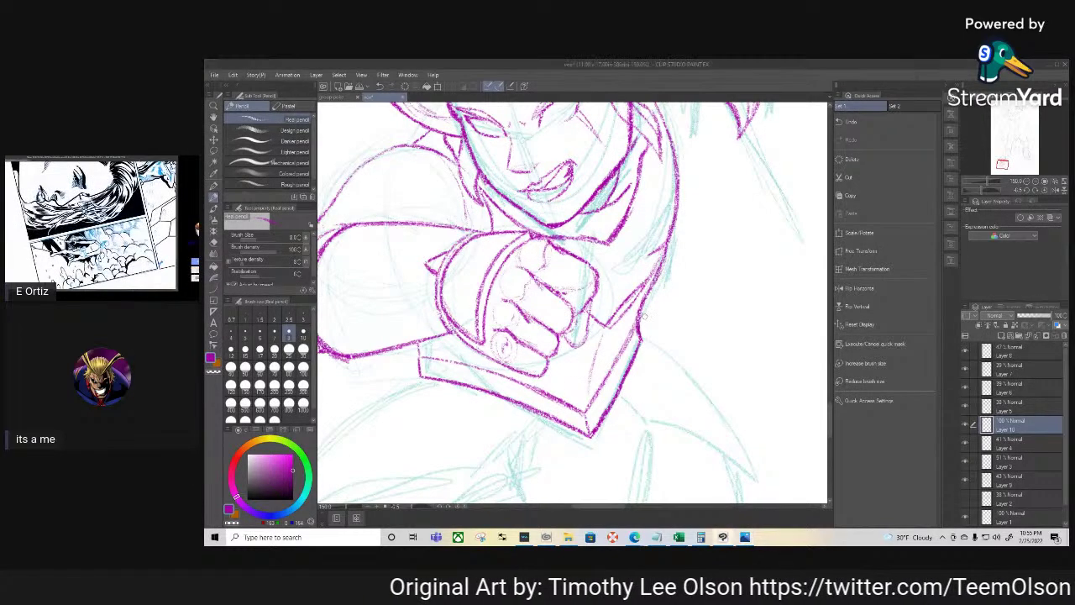
left_click(852, 122)
Draw the left skirt panel's outer curve from the end of the waistband down to the sketch's outer point, and darken it
key("space")
mouse_move(642, 378)
left_mouse_down()
mouse_move(700, 264)
mouse_move(655, 294)
left_mouse_up()
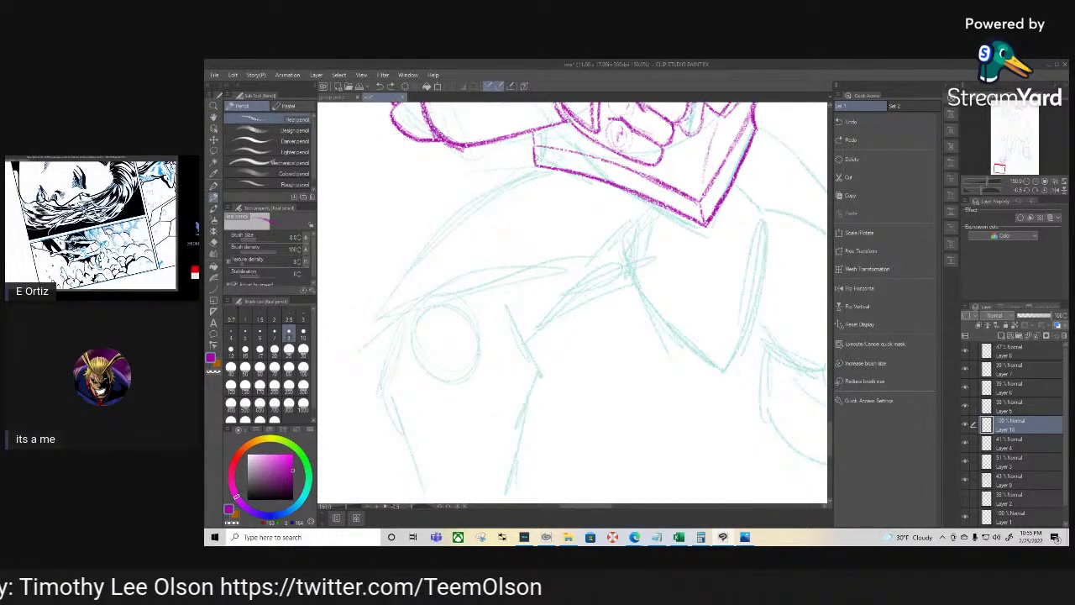
mouse_move(529, 170)
left_mouse_down()
mouse_move(468, 201)
mouse_move(425, 249)
left_mouse_up()
left_click_drag(470, 202, 382, 304)
mouse_move(433, 238)
left_mouse_down()
mouse_move(367, 329)
mouse_move(385, 299)
left_mouse_up()
left_click_drag(472, 198, 401, 276)
left_click_drag(439, 230, 367, 332)
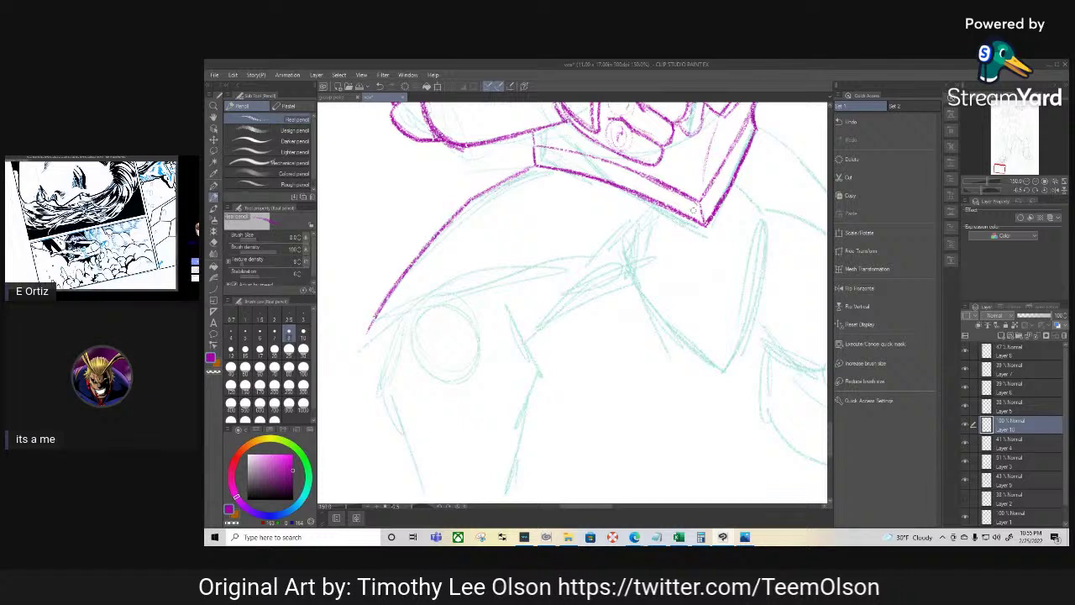
mouse_move(694, 218)
left_mouse_down()
mouse_move(655, 252)
mouse_move(640, 287)
left_mouse_up()
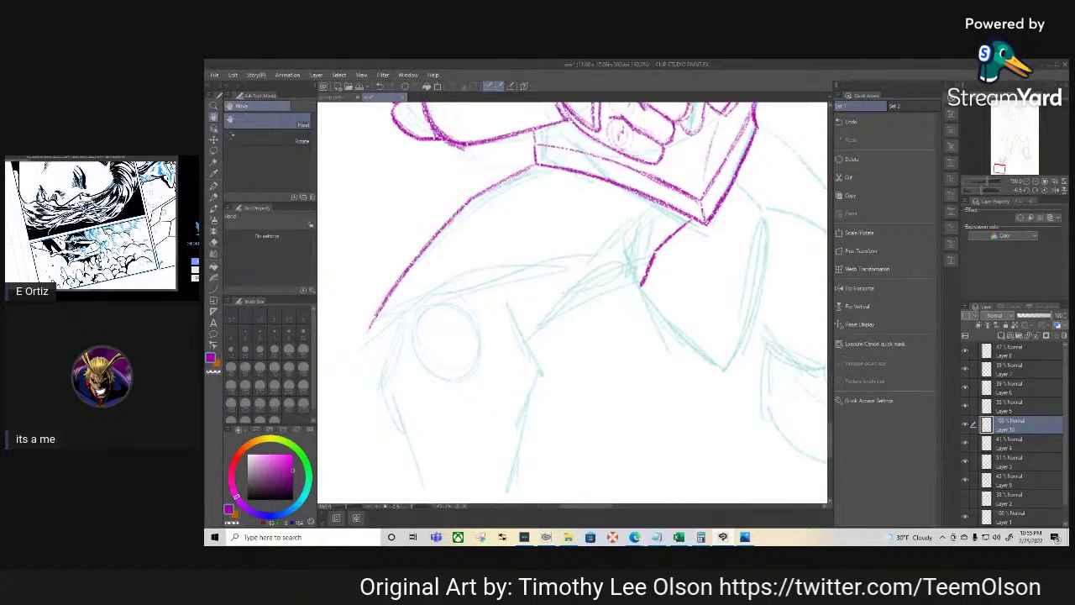
key("e")
mouse_move(688, 242)
left_mouse_down()
mouse_move(672, 223)
mouse_move(683, 223)
mouse_move(666, 240)
mouse_move(684, 222)
left_mouse_up()
key("p")
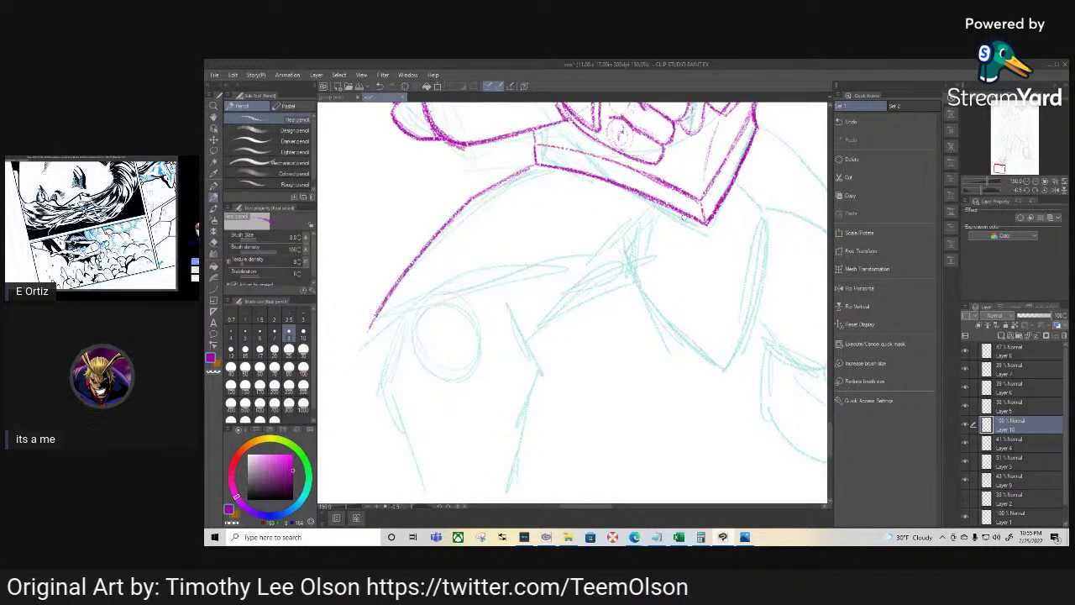
Draw the left skirt panel's double-lined hem from beneath the waistband corner through the lower notch to the panel's outer point
mouse_move(682, 213)
left_mouse_down()
mouse_move(633, 233)
mouse_move(559, 311)
left_mouse_up()
left_click_drag(613, 257, 561, 309)
mouse_move(499, 389)
left_mouse_down()
mouse_move(542, 411)
mouse_move(579, 410)
left_mouse_up()
mouse_move(561, 319)
left_mouse_down()
mouse_move(487, 391)
mouse_move(446, 471)
left_mouse_up()
left_click_drag(497, 381, 467, 428)
mouse_move(553, 325)
left_mouse_down()
mouse_move(482, 404)
mouse_move(447, 471)
mouse_move(492, 368)
mouse_move(548, 317)
mouse_move(477, 391)
left_mouse_up()
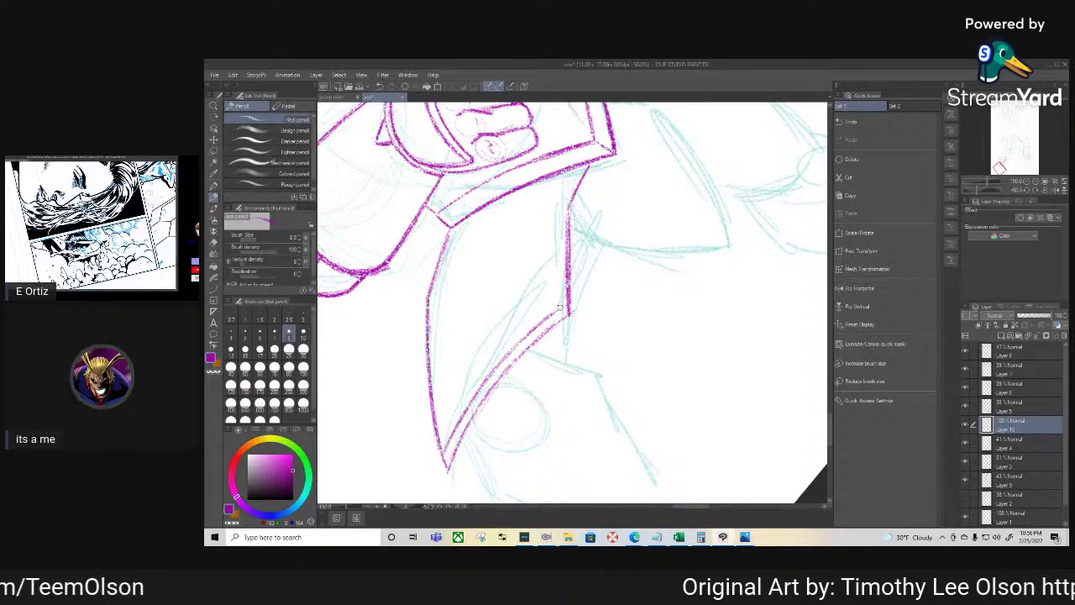
mouse_move(559, 302)
left_mouse_down()
mouse_move(557, 216)
mouse_move(577, 170)
left_mouse_up()
Draw the right skirt panel's double-lined inner edge and hem from the waistband down and outward to its point
key("r")
left_click_drag(672, 343, 607, 401)
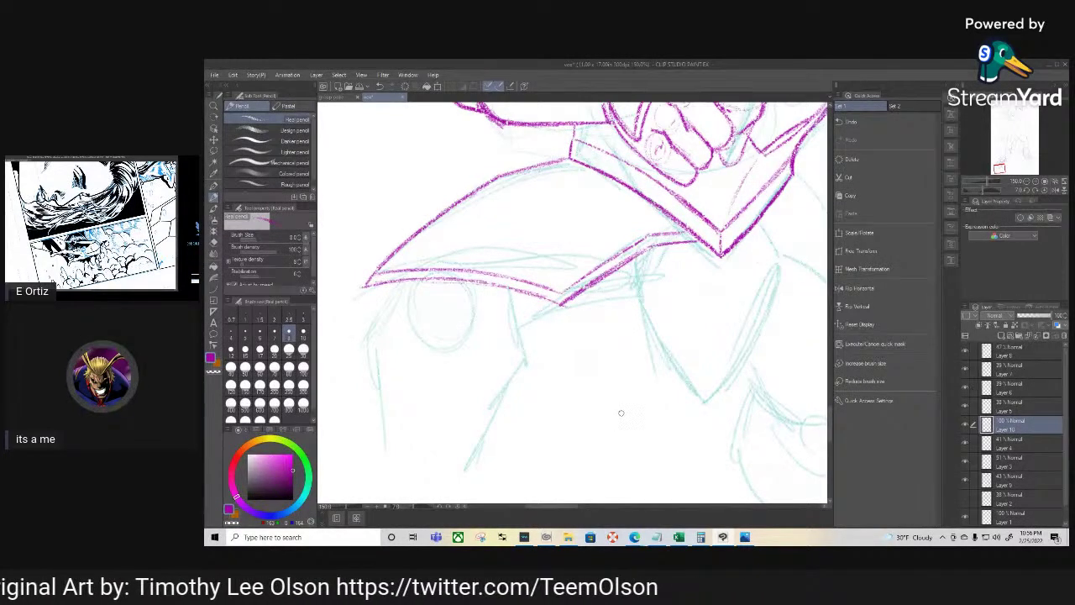
left_click_drag(691, 432, 523, 415)
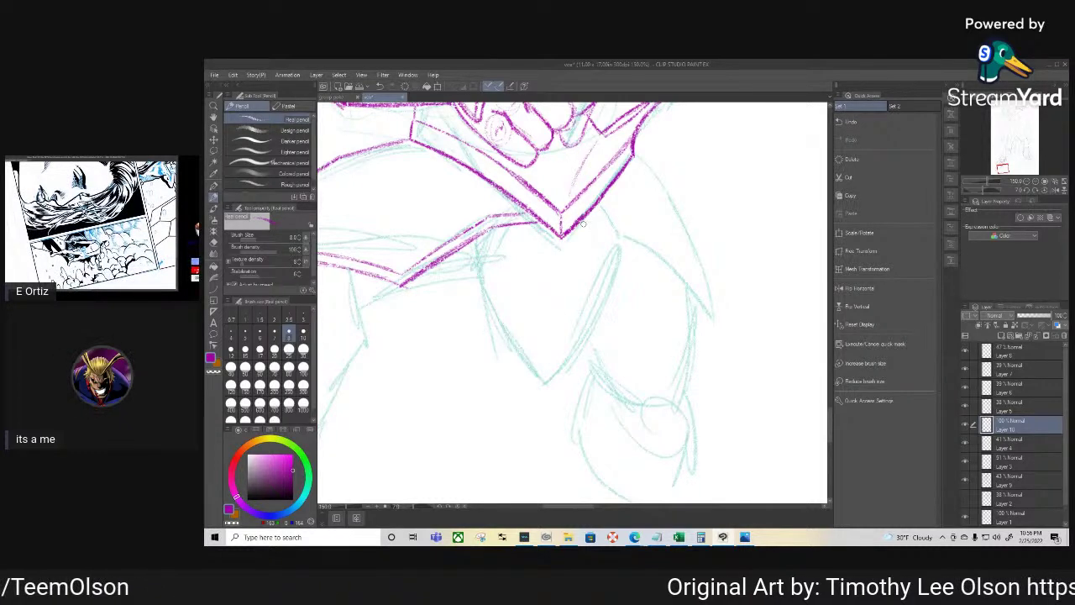
left_click_drag(586, 222, 615, 301)
mouse_move(602, 253)
left_mouse_down()
mouse_move(621, 317)
mouse_move(702, 359)
left_mouse_up()
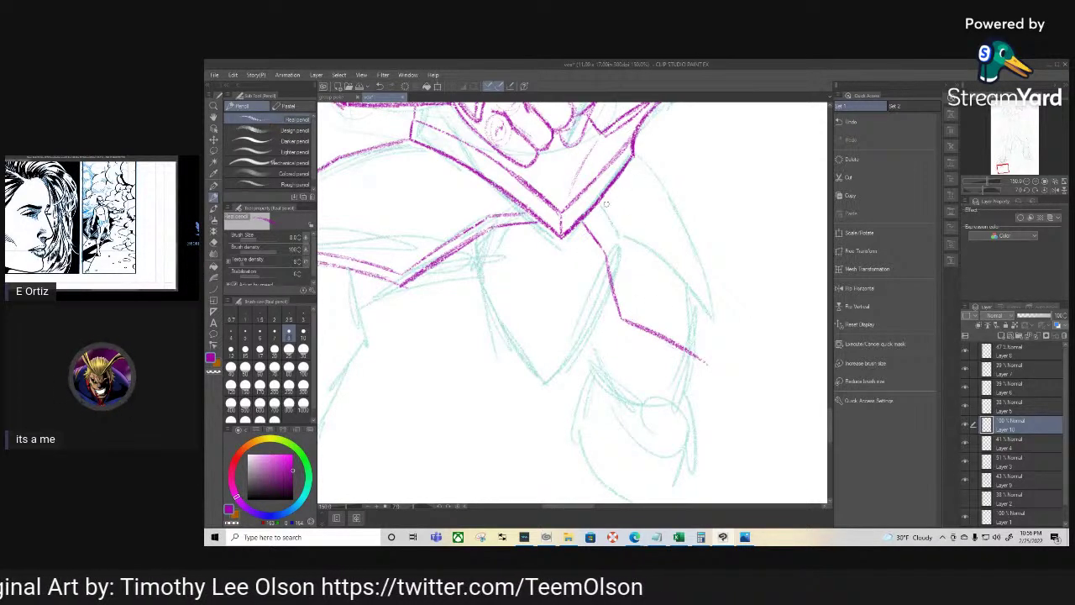
mouse_move(611, 252)
left_mouse_down()
mouse_move(631, 317)
mouse_move(625, 306)
mouse_move(702, 351)
left_mouse_up()
left_click_drag(663, 319, 703, 351)
Draw the right skirt panel's outer curve from the waistband's side corner down to the hem's point, with doubled strokes
left_click_drag(634, 158, 677, 245)
left_click_drag(637, 160, 692, 290)
left_click_drag(676, 232, 696, 341)
key("ctrl+z")
key("ctrl+z")
key("ctrl+z")
key("ctrl+z")
key("ctrl+z")
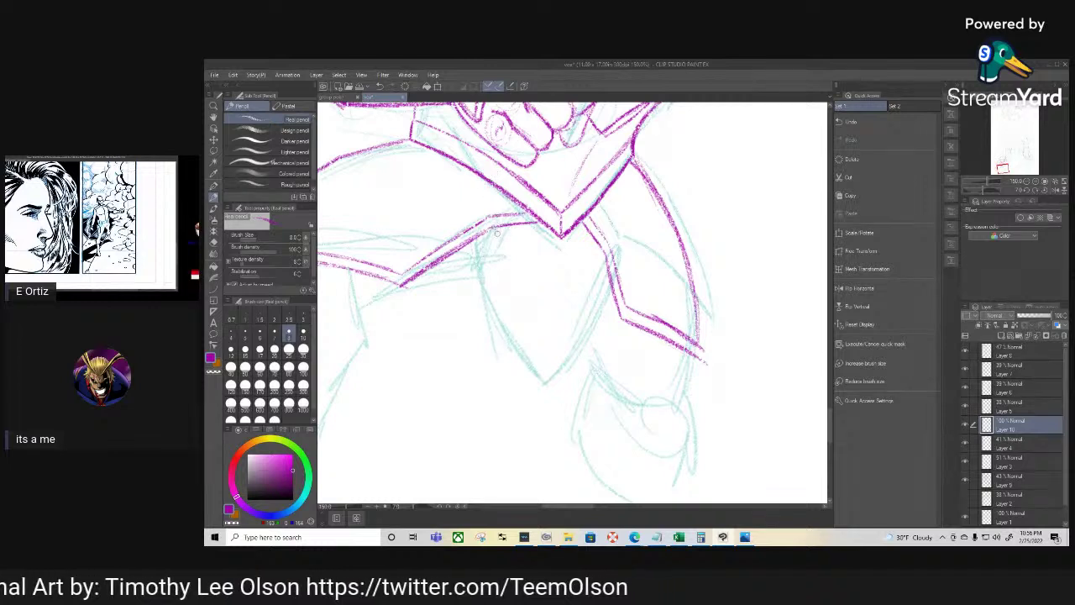
Draw the pointed center panel hanging between the two skirt panels, with both sides meeting at the sketch's lower tip
left_click_drag(484, 239, 481, 282)
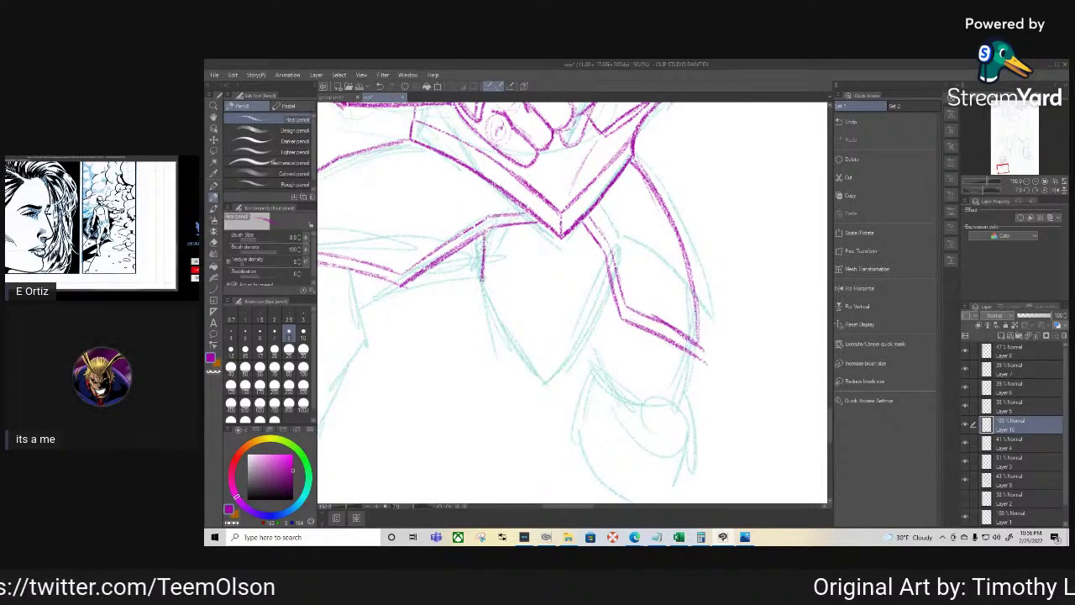
mouse_move(483, 284)
left_mouse_down()
mouse_move(546, 383)
mouse_move(612, 297)
mouse_move(546, 382)
left_mouse_up()
left_click_drag(604, 313, 556, 374)
left_click_drag(614, 295, 594, 322)
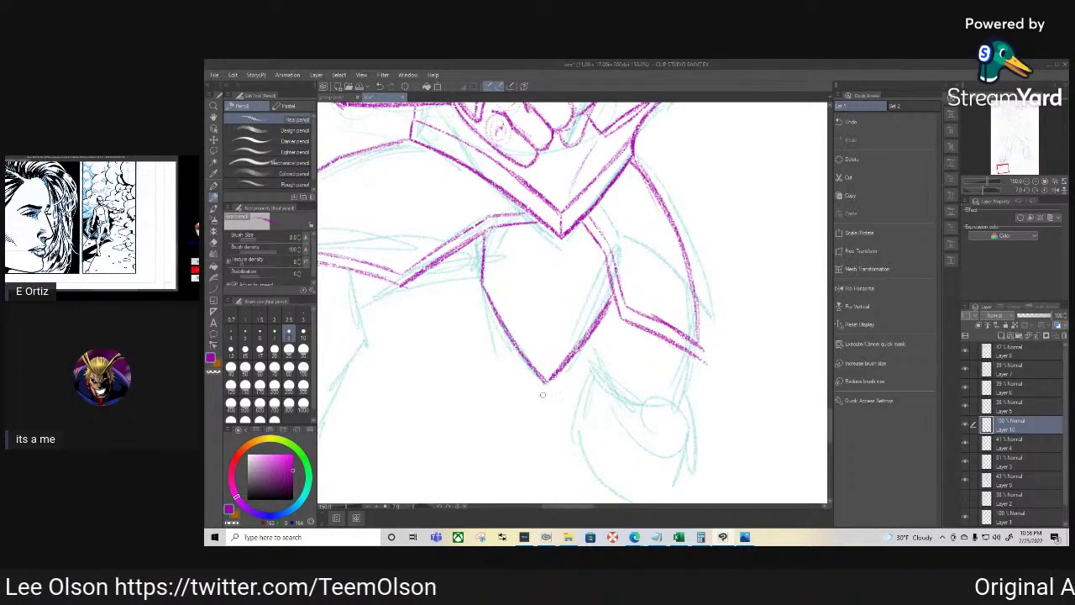
mouse_move(529, 432)
left_mouse_down()
mouse_move(626, 403)
mouse_move(690, 416)
left_mouse_up()
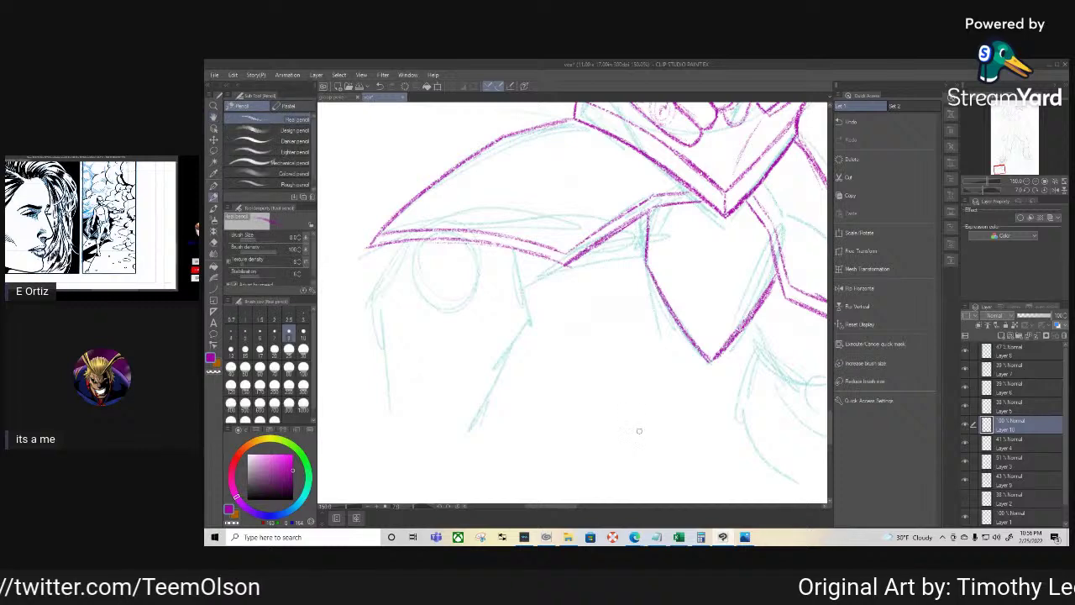
key("r")
mouse_move(597, 421)
left_mouse_down()
mouse_move(619, 432)
mouse_move(593, 353)
left_mouse_up()
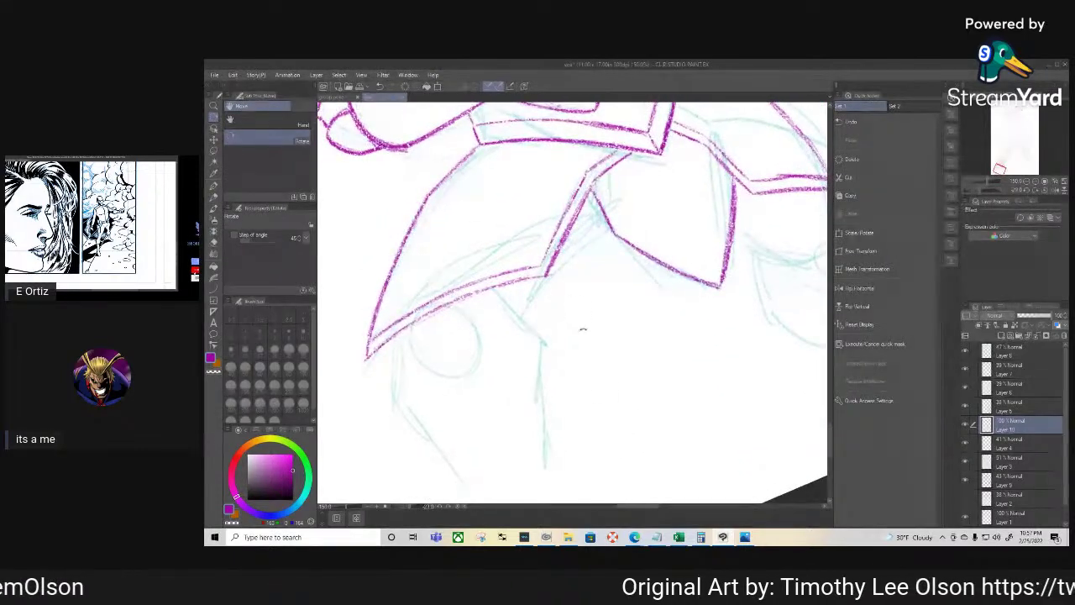
key("p")
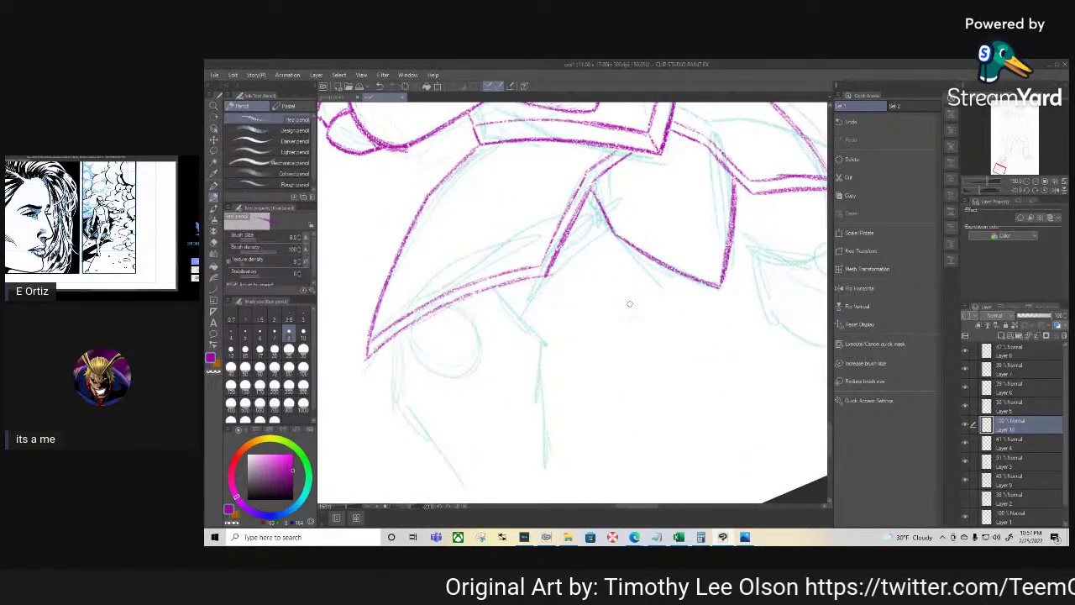
Rework the right skirt panel's hem and outer edge so that they meet in a slightly longer outward point
scroll(631, 303, "down", 2)
key("space")
left_click_drag(692, 308, 581, 414)
key("r")
left_click_drag(655, 389, 605, 423)
key("p")
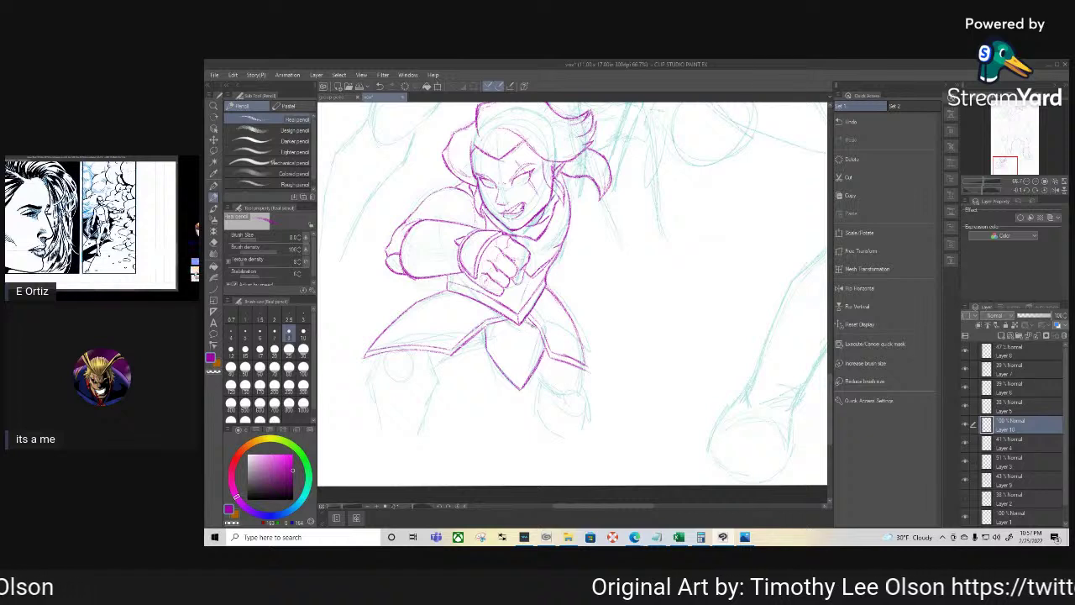
mouse_move(527, 317)
left_mouse_down()
mouse_move(548, 353)
mouse_move(546, 341)
mouse_move(596, 380)
mouse_move(593, 367)
left_mouse_up()
left_click_drag(574, 326, 583, 341)
left_click_drag(578, 329, 589, 360)
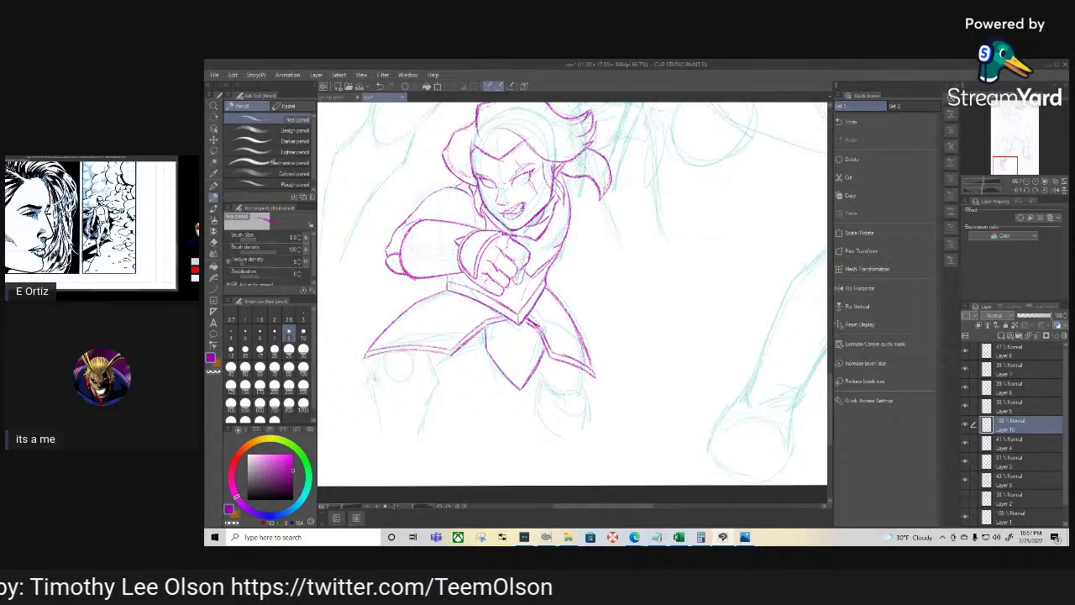
left_click_drag(382, 389, 414, 398)
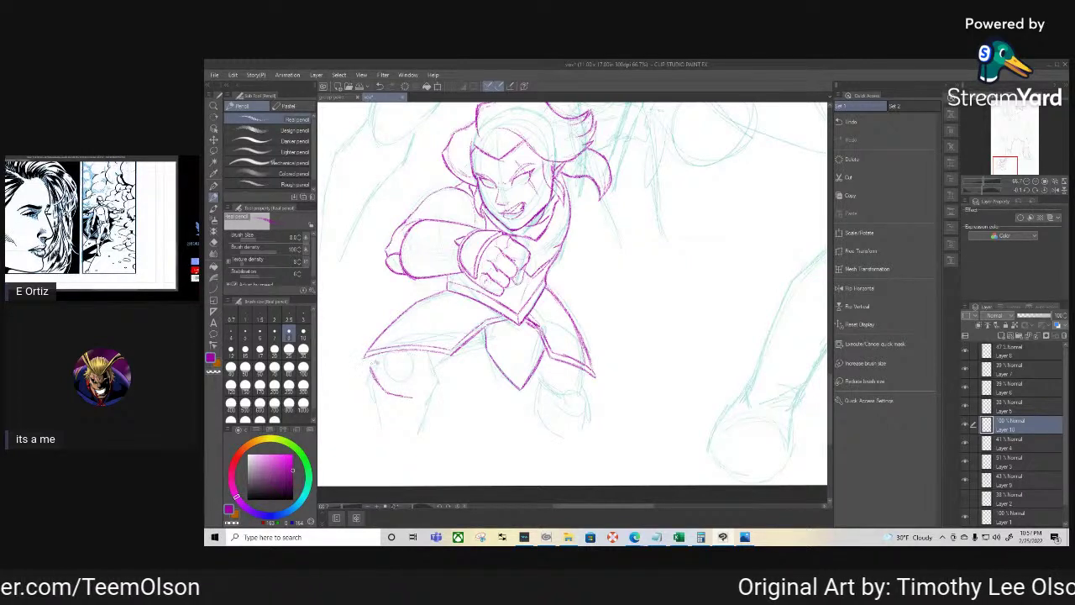
mouse_move(381, 363)
left_mouse_down()
mouse_move(400, 364)
mouse_move(412, 393)
left_mouse_up()
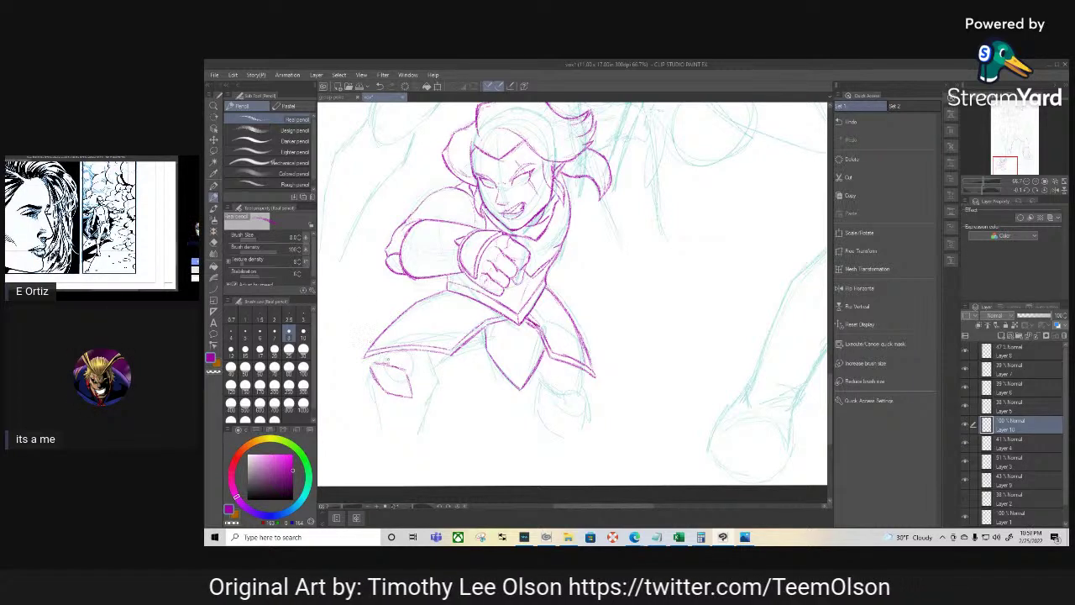
key("ctrl+z")
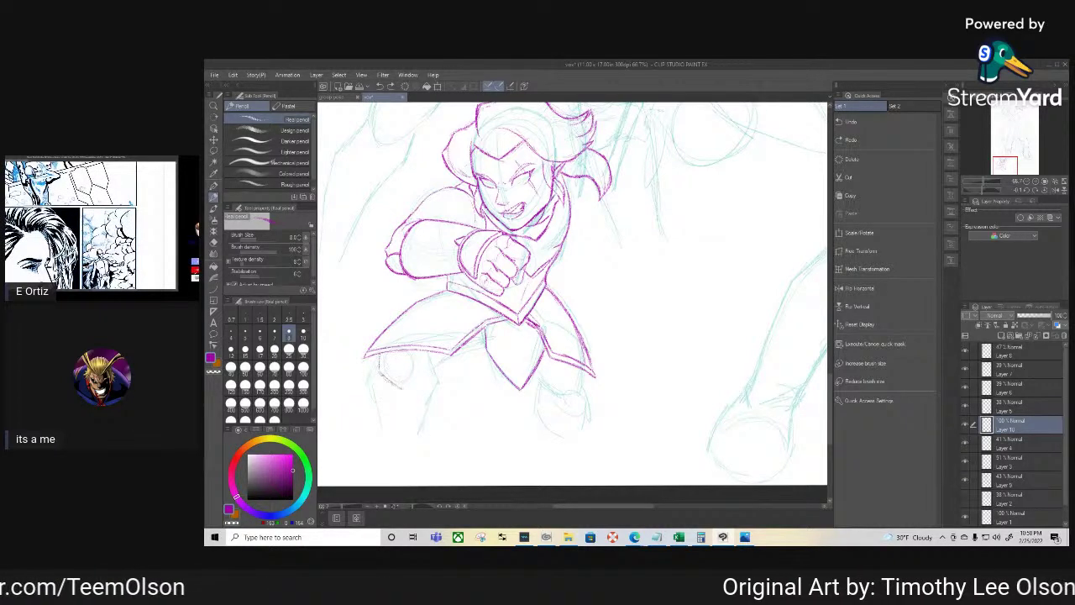
Sketch the bent knee and the skirt's underside beneath the left panel, with a long curve sweeping below the knee
left_click_drag(402, 387, 405, 362)
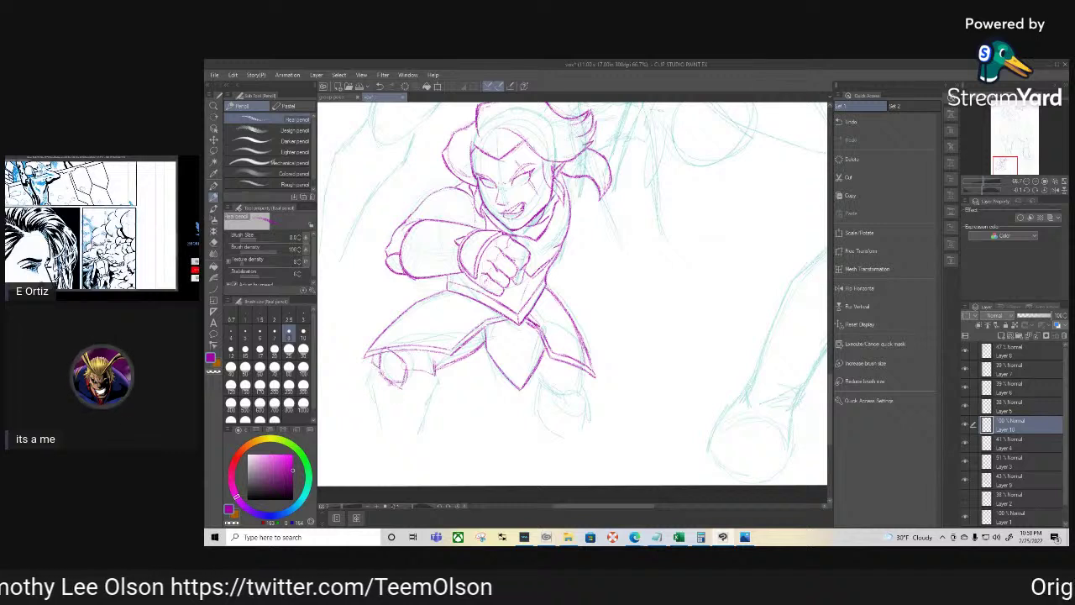
left_click_drag(411, 401, 478, 419)
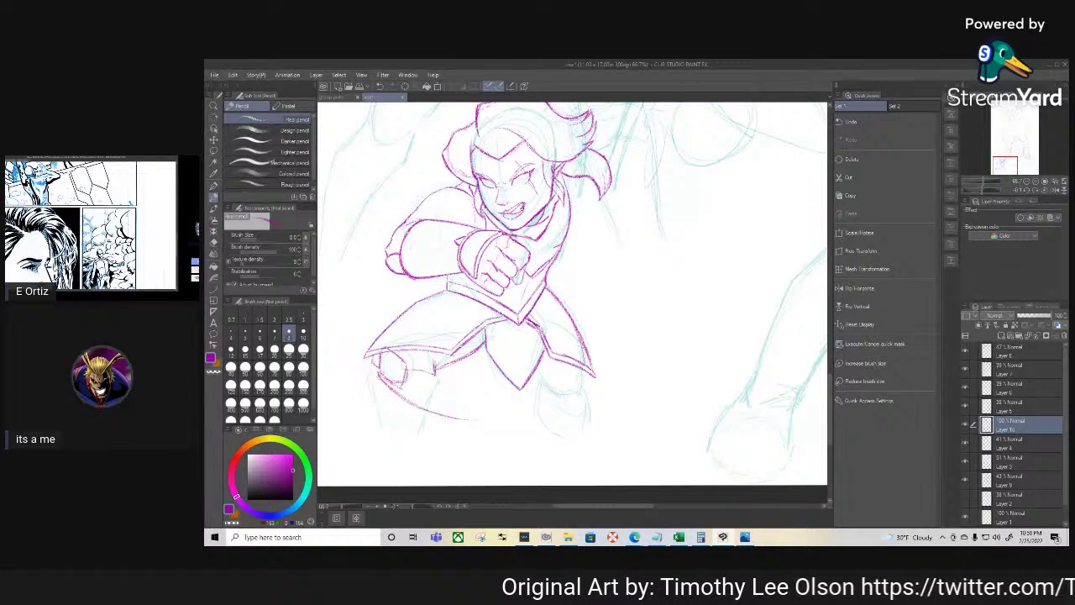
left_click_drag(430, 409, 472, 419)
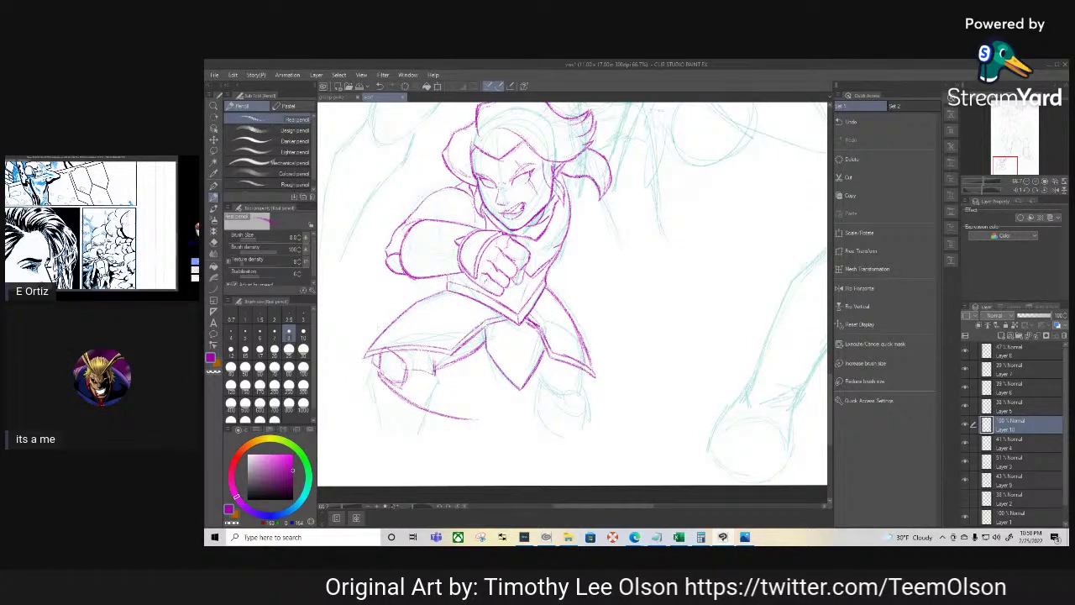
mouse_move(423, 372)
left_mouse_down()
mouse_move(437, 379)
mouse_move(435, 363)
mouse_move(371, 373)
mouse_move(382, 382)
left_mouse_up()
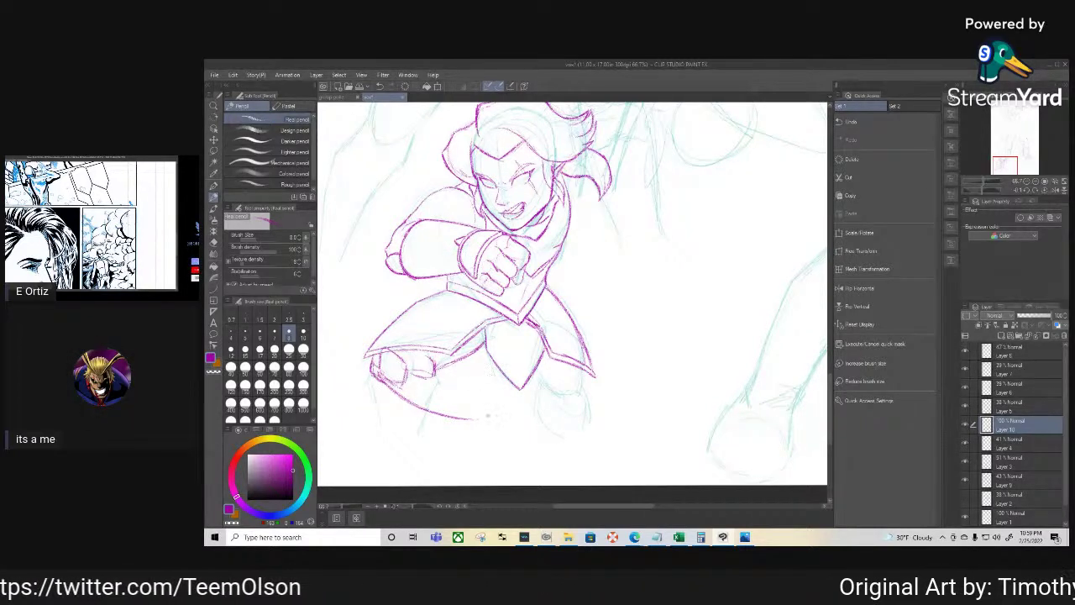
Erase the long curve below the left knee and resketch the kneecap as a lower, rounded form
key("e")
mouse_move(428, 350)
left_mouse_down()
mouse_move(405, 366)
mouse_move(380, 359)
mouse_move(379, 389)
mouse_move(406, 399)
mouse_move(409, 386)
mouse_move(458, 413)
left_mouse_up()
key("p")
left_click_drag(375, 357, 369, 379)
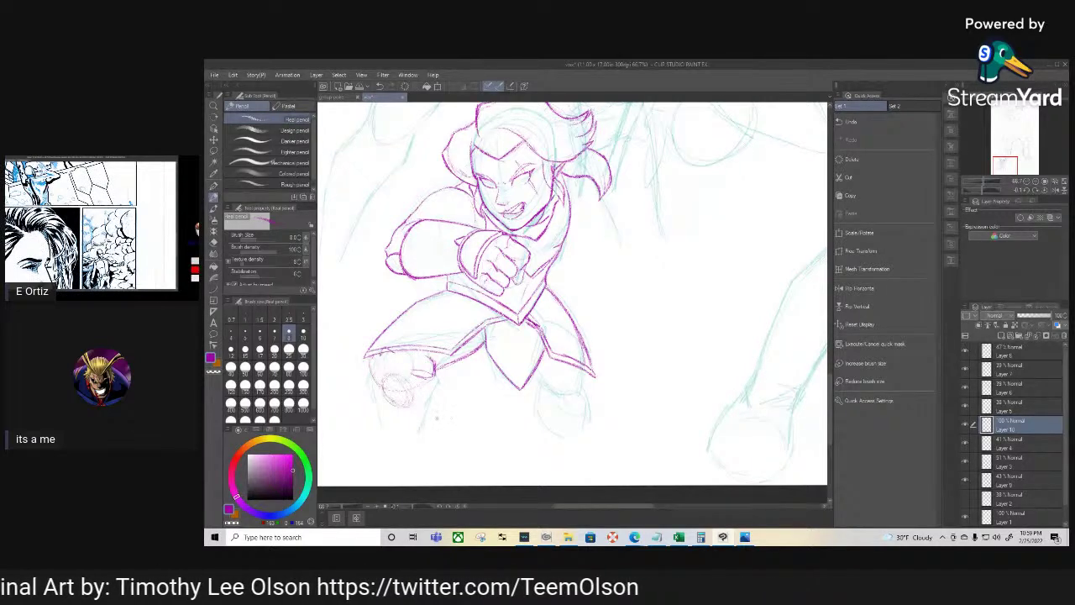
key("e")
key("p")
Draw the left leg's inner contour from the center panel to the knee, add creases beside the kneecap and define the knee's outer side
key("shift+space")
left_click_drag(446, 435, 482, 405)
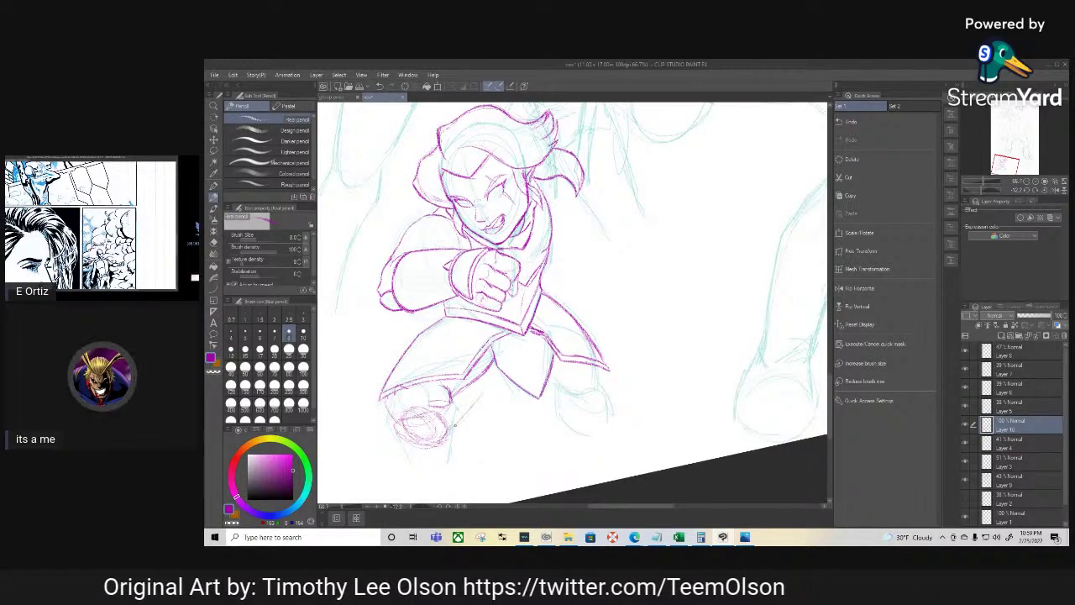
left_click_drag(500, 378, 453, 405)
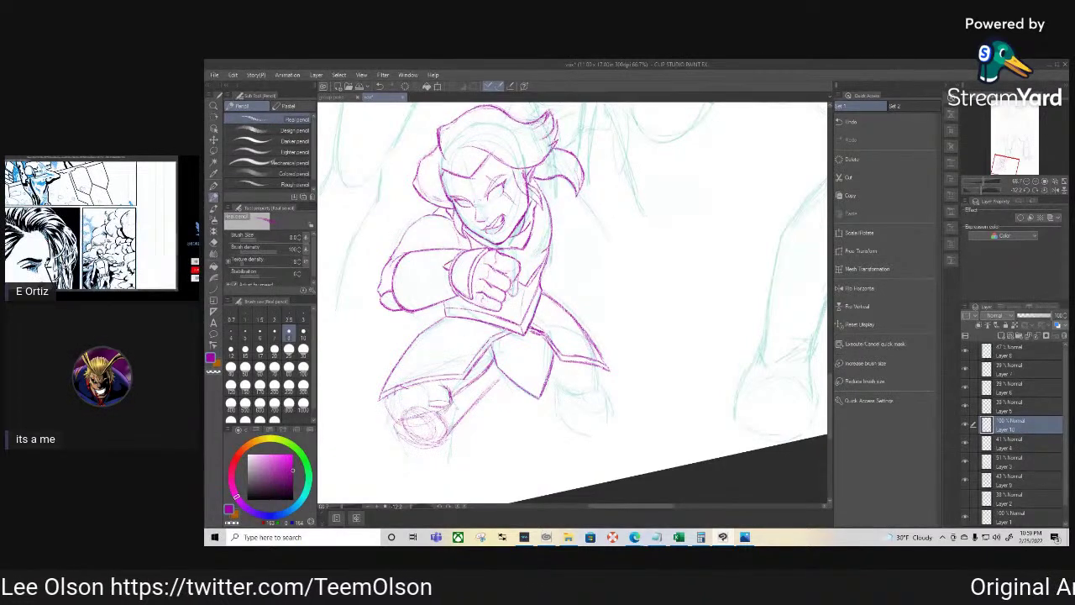
left_click_drag(434, 392, 449, 393)
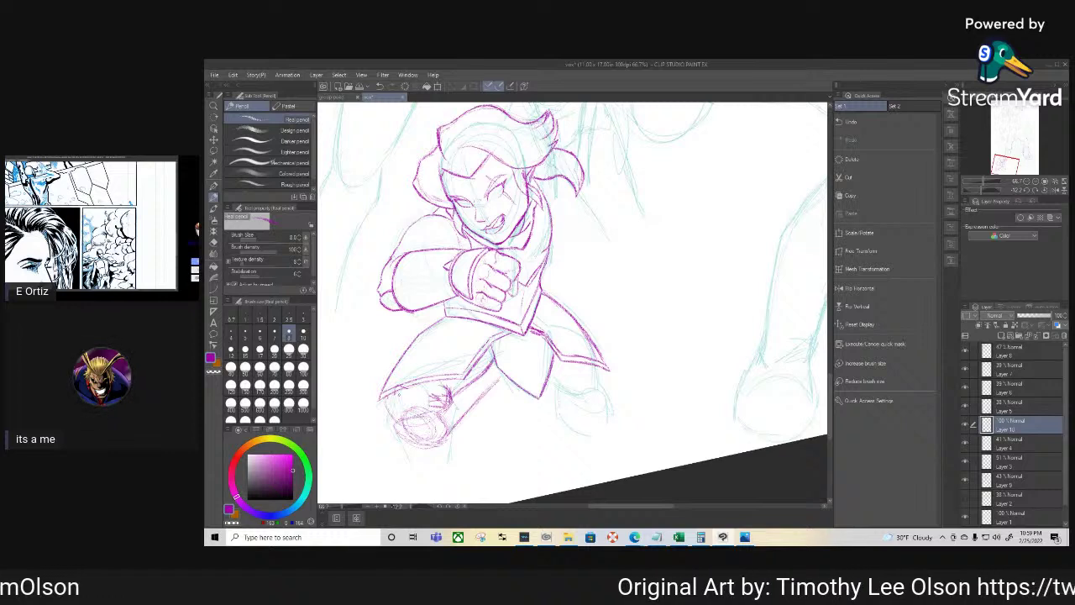
left_click_drag(387, 398, 385, 423)
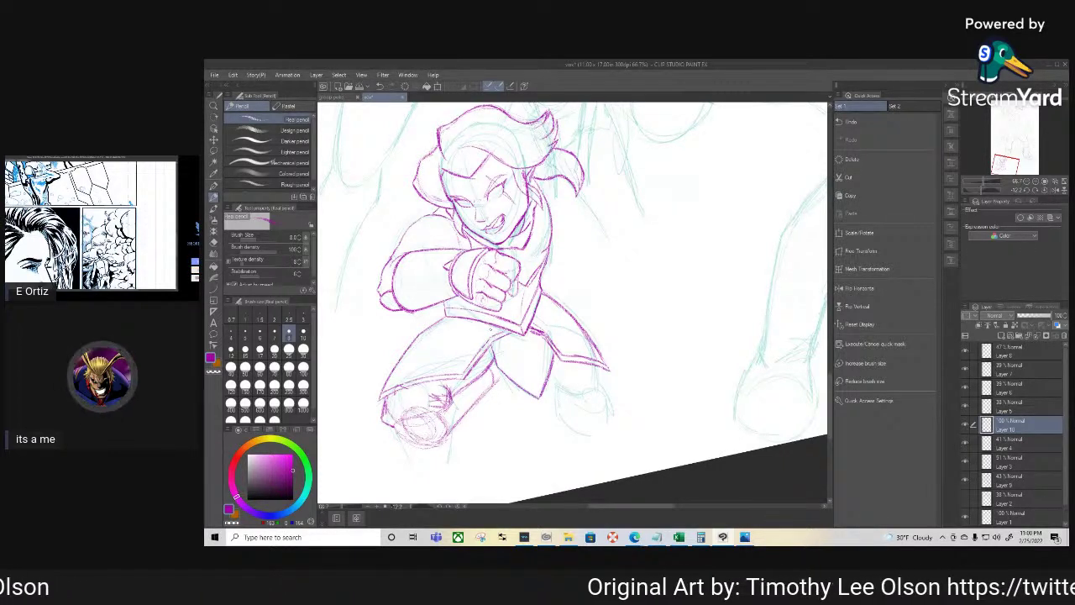
Sketch the inner thigh line beside the center panel and the rounded knee beneath the right skirt panel
left_click_drag(496, 385, 510, 389)
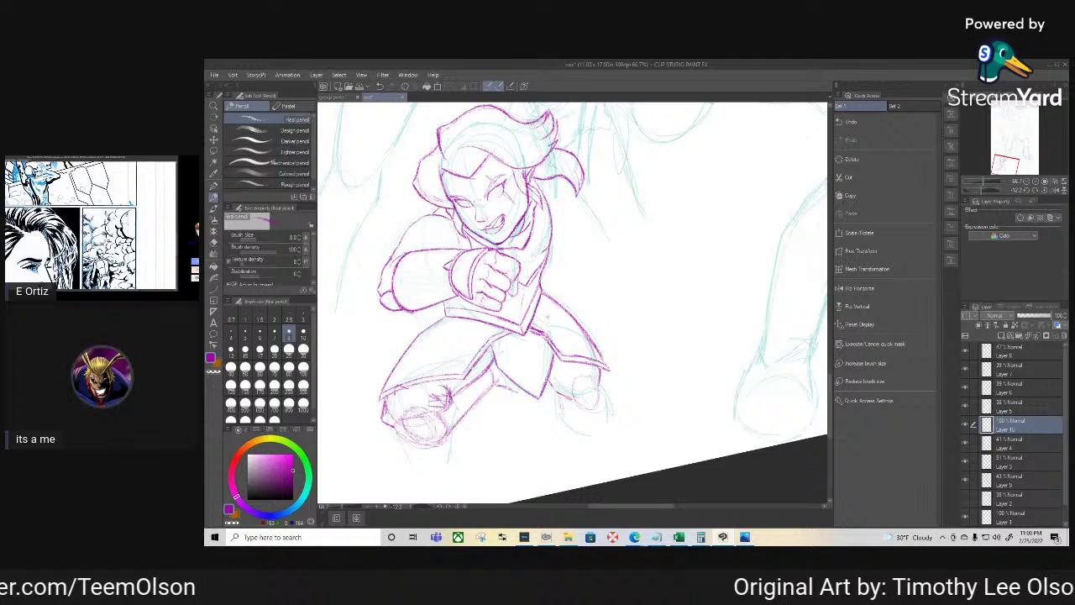
Draw both edges of the lower leg beneath the right knee and close off its lower end
left_click_drag(560, 398, 606, 453)
left_click_drag(599, 375, 619, 445)
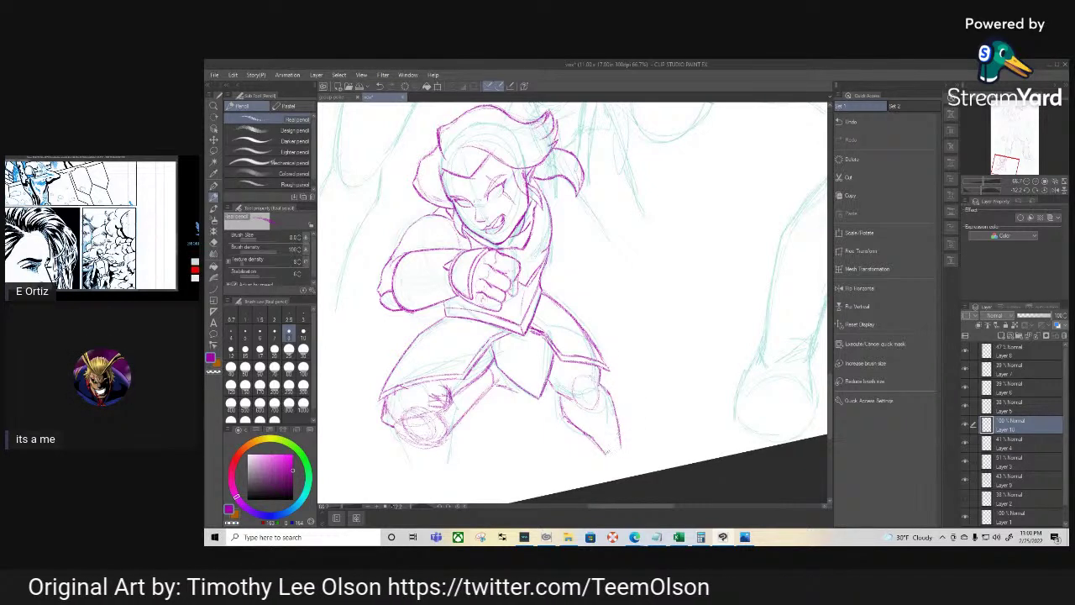
left_click_drag(607, 440, 618, 447)
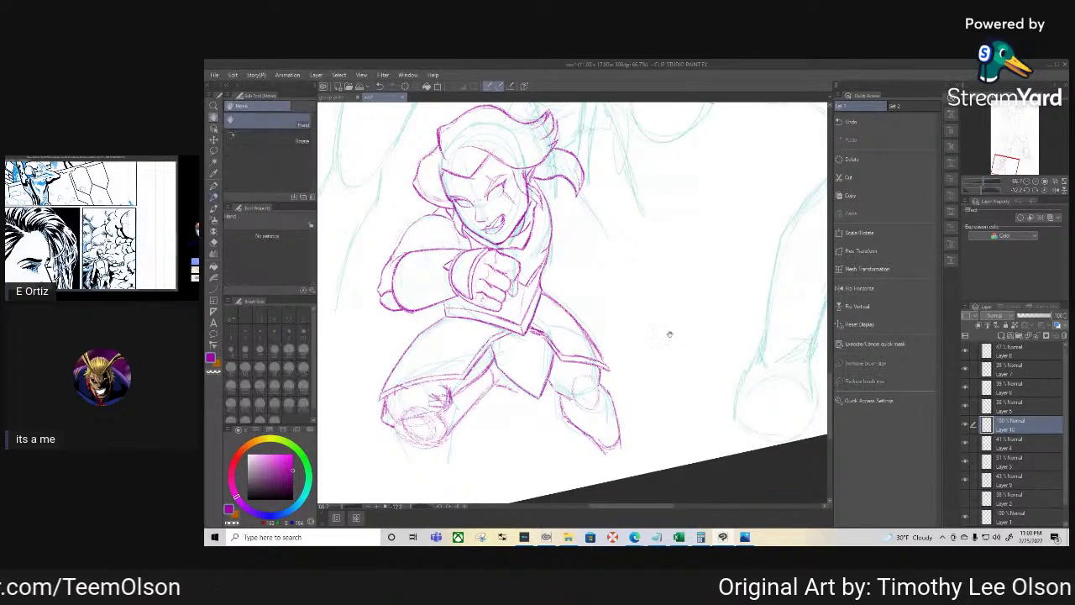
Outline the raised hand behind the figure's hair, try an upper forearm line toward the hair and erase it
left_click_drag(669, 335, 631, 443)
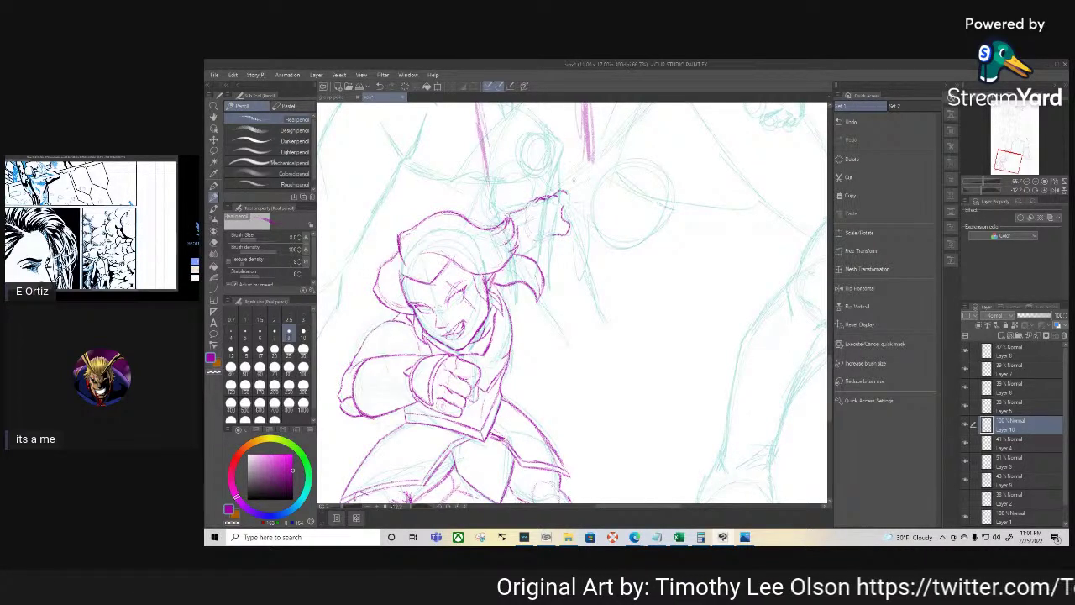
left_click_drag(536, 201, 504, 214)
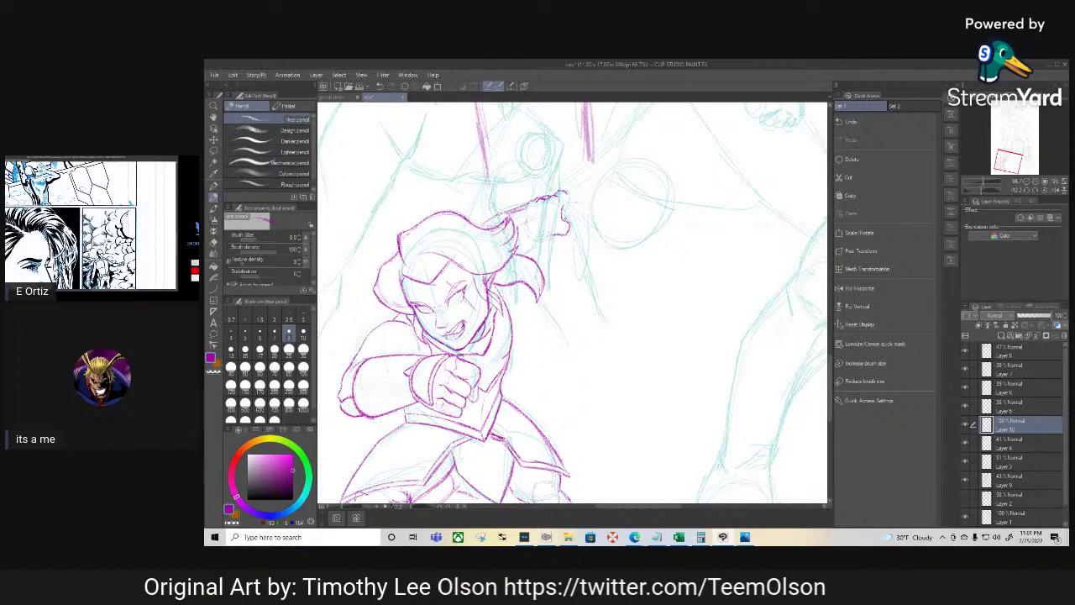
key("e")
mouse_move(524, 203)
left_mouse_down()
mouse_move(486, 220)
mouse_move(515, 208)
left_mouse_up()
key("p")
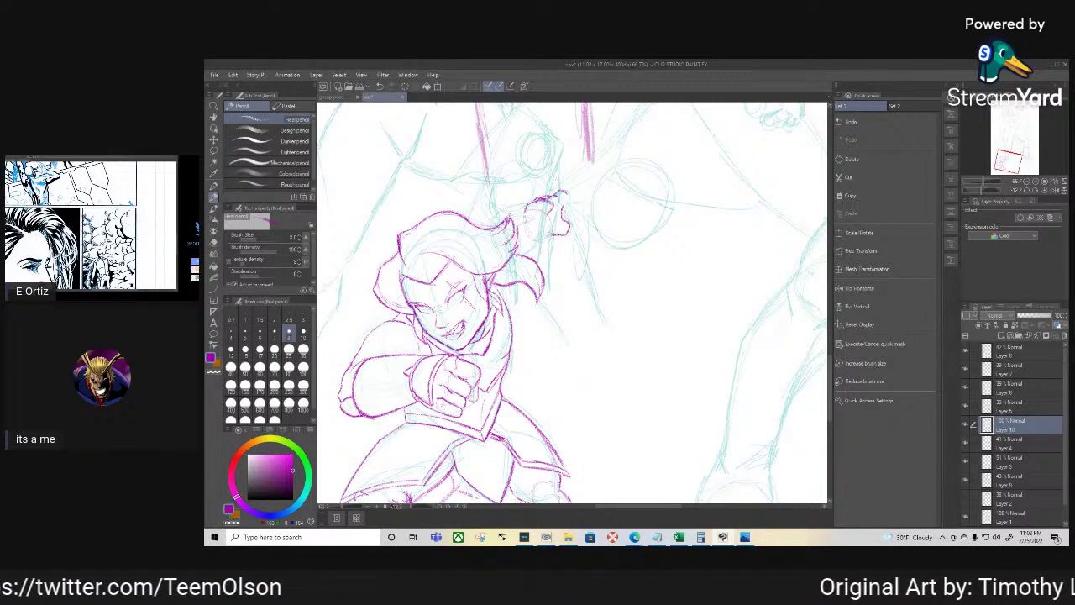
Draw the raised forearm's edges from the wrist down to the hair
key("r")
left_click_drag(568, 186, 493, 223)
key("p")
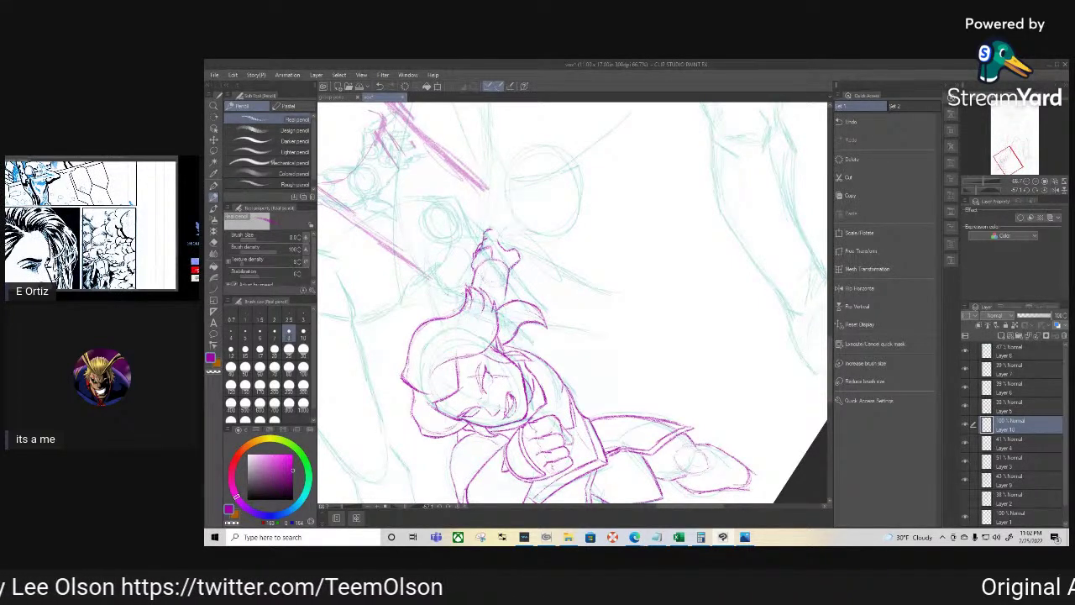
key("r")
double_click(495, 353)
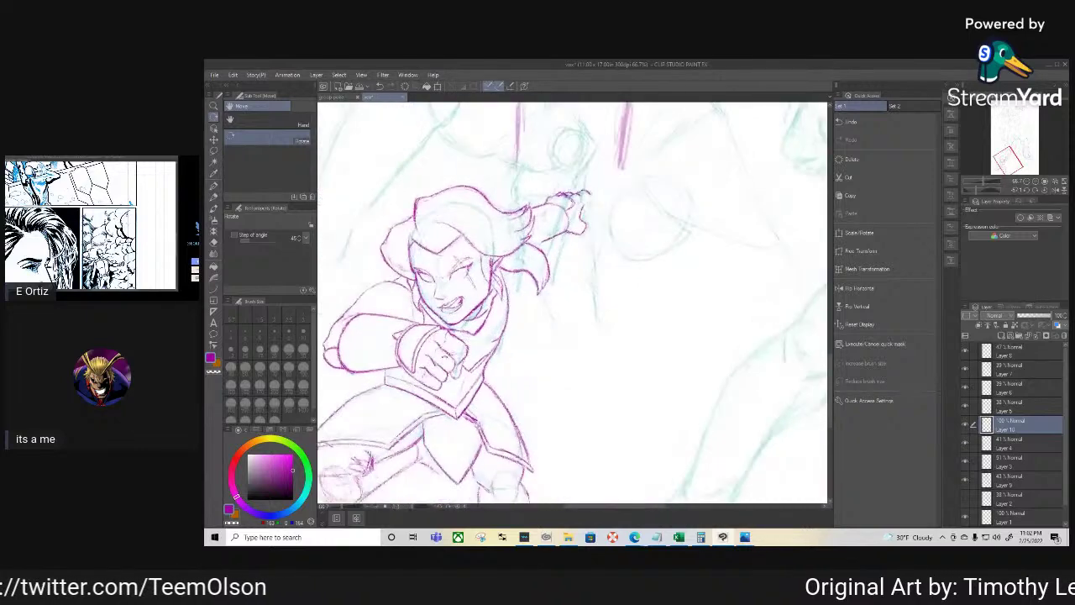
Add the wrist cuff and define the raised hand's fingers, cleaning up the overlapping hand lines
mouse_move(498, 356)
left_mouse_down()
mouse_move(518, 397)
mouse_move(512, 452)
left_mouse_up()
key("p")
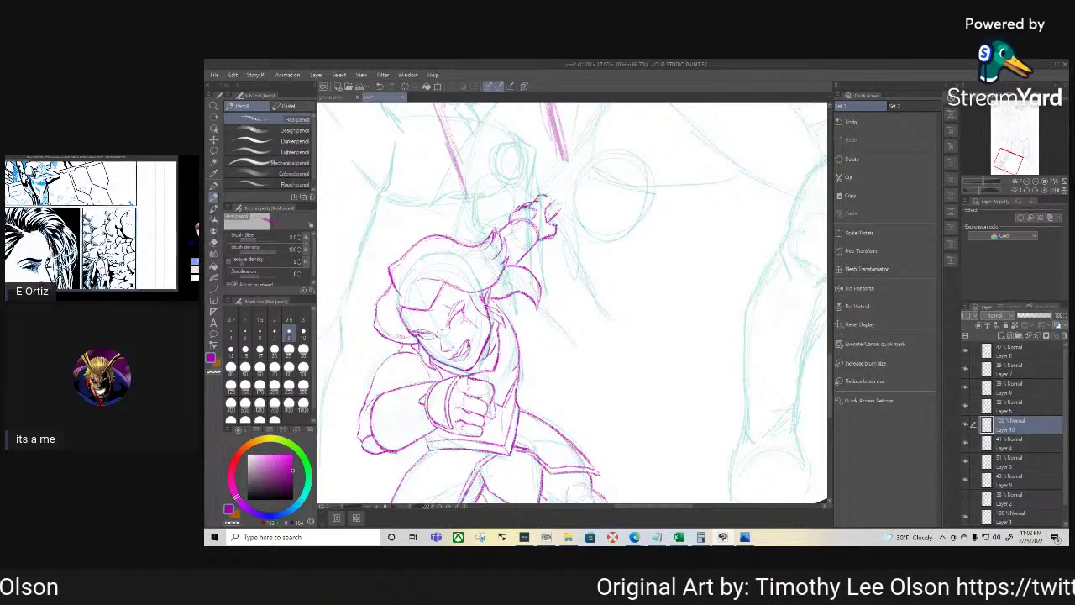
key("e")
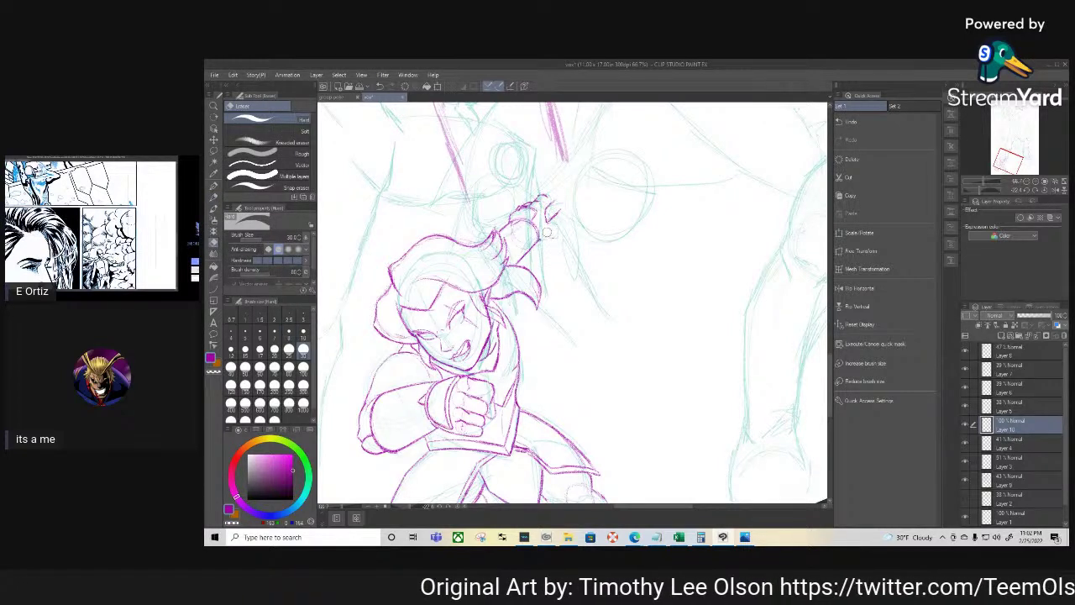
key("p")
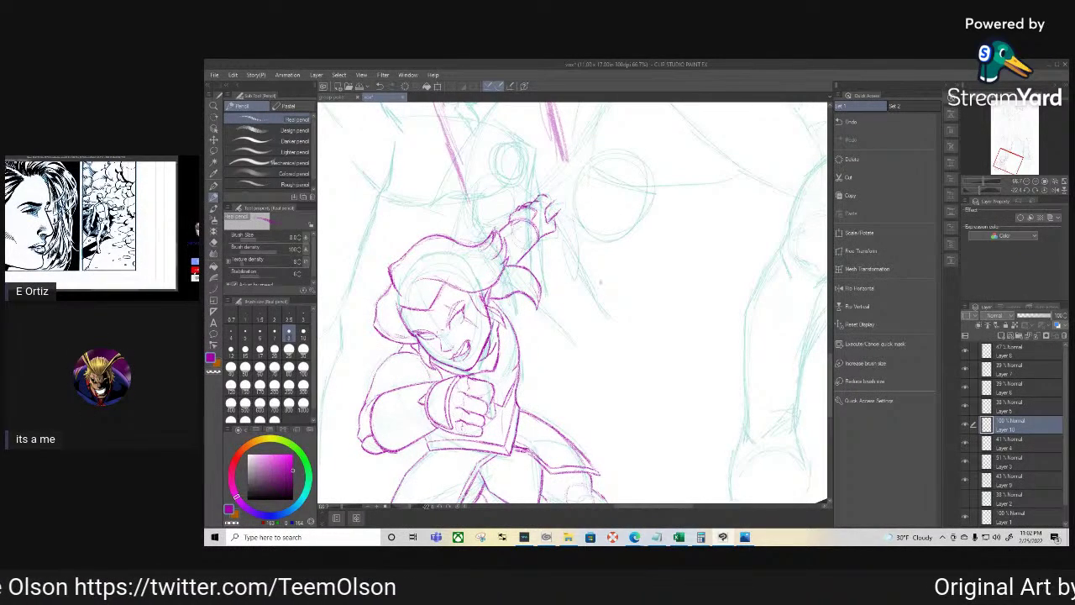
Draw a circle with the Ellipse tool at brush size 8 over the sketched ball beside the raised hand
key("r")
mouse_move(629, 350)
left_mouse_down()
mouse_move(543, 396)
mouse_move(601, 405)
left_mouse_up()
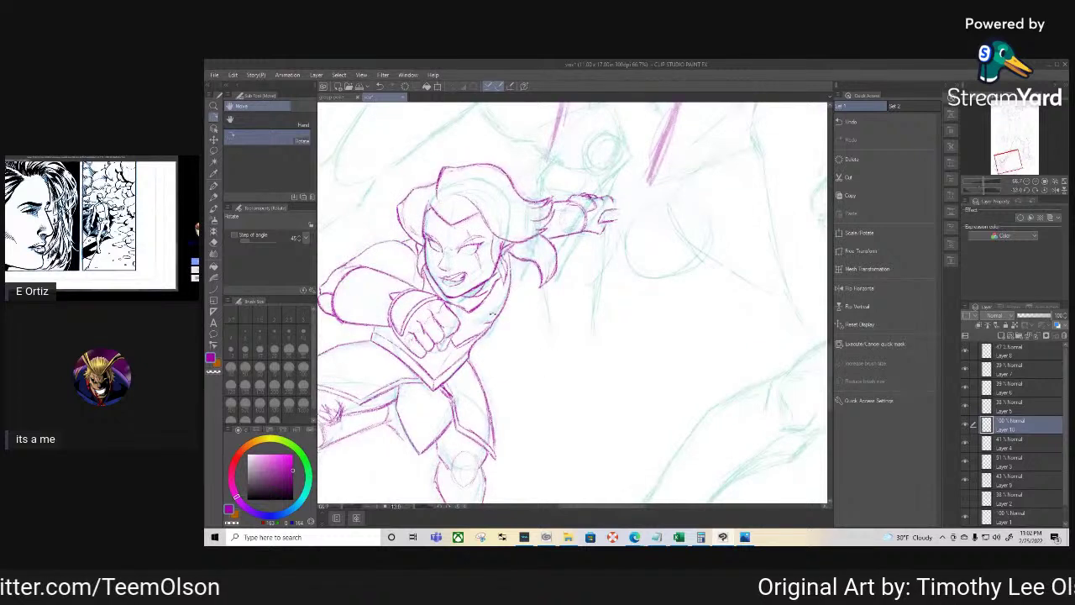
key("u")
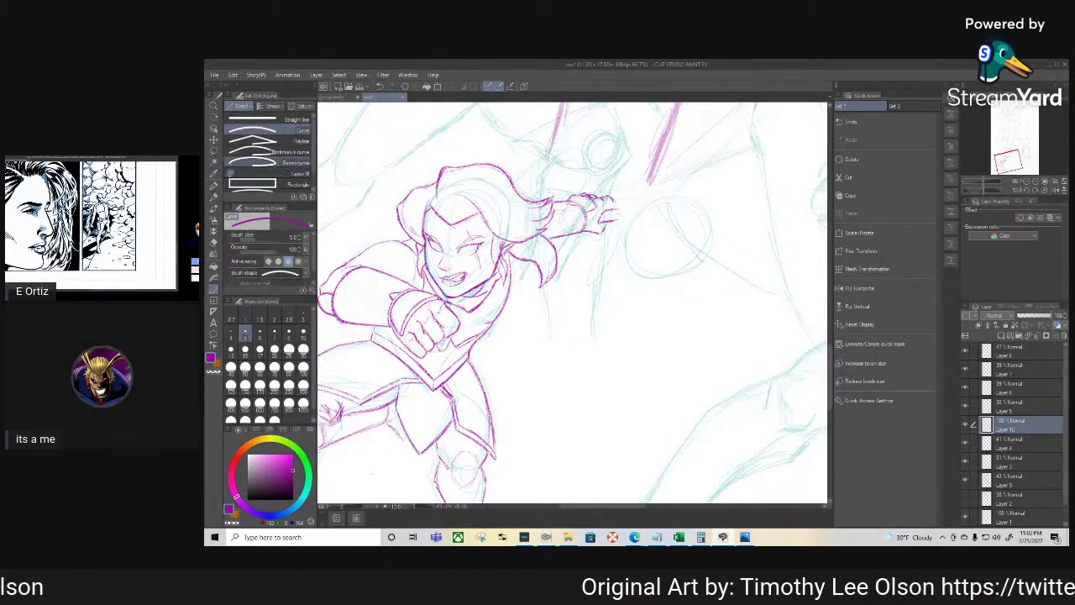
left_click_drag(313, 143, 313, 163)
left_click(282, 176)
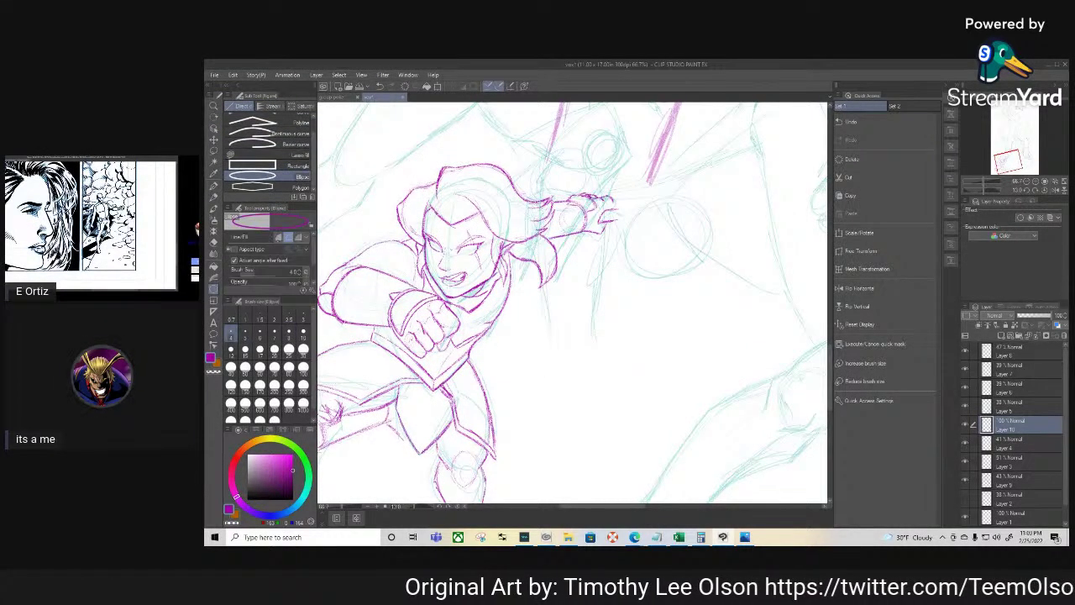
left_click(289, 333)
left_click_drag(638, 199, 700, 269)
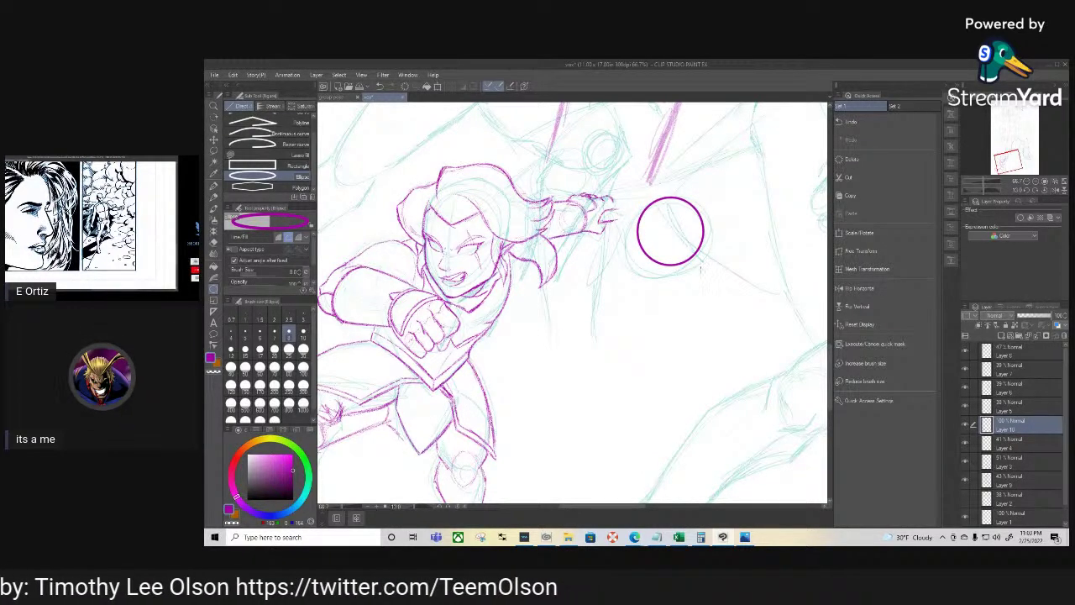
Select the circle alone, move it up against the raised hand's fingers with Scale/Rotate, and clear the selection
left_click(865, 233)
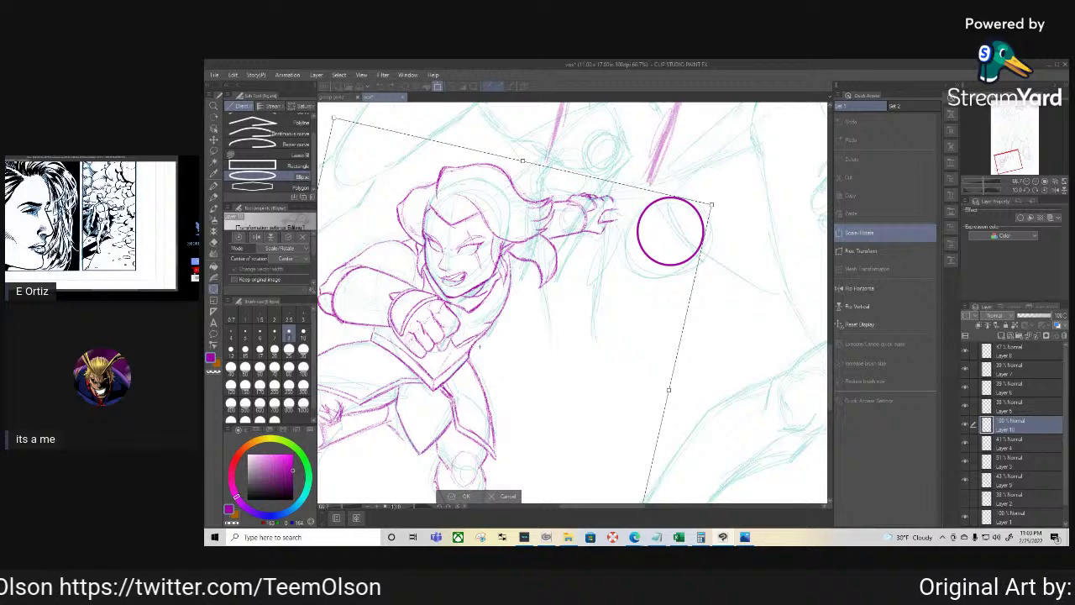
key("Return")
key("m")
mouse_move(670, 178)
left_mouse_down()
mouse_move(627, 282)
mouse_move(674, 177)
left_mouse_up()
key("u")
left_click(865, 232)
left_click_drag(681, 238, 669, 224)
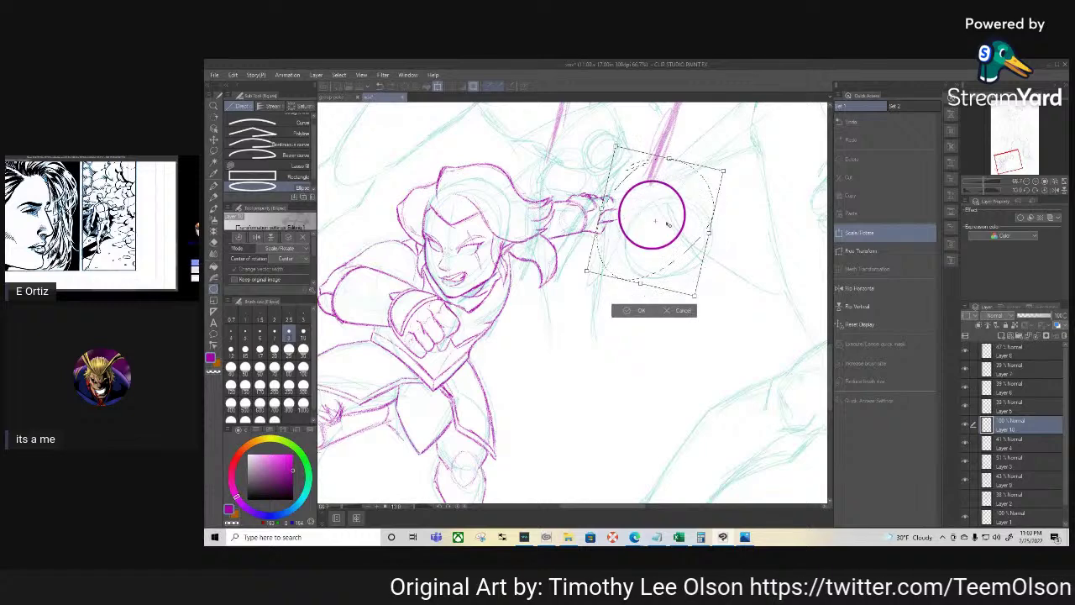
key("Return")
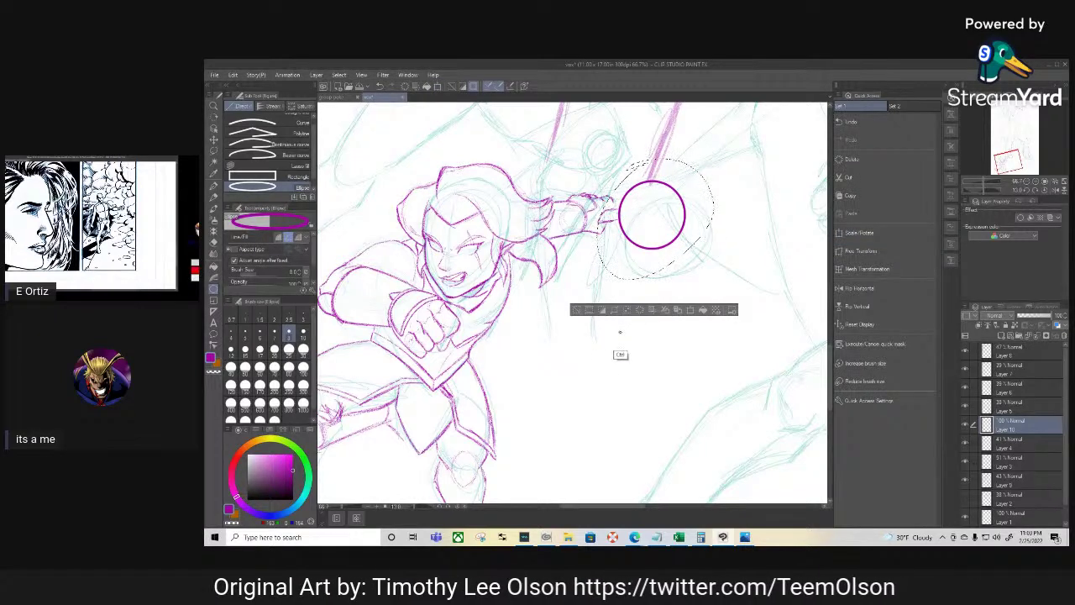
key("ctrl+d")
Pencil a short handle joining the circle to the raised hand and firm up the forearm lines
key("shift+space")
left_click_drag(526, 365, 628, 344)
key("p")
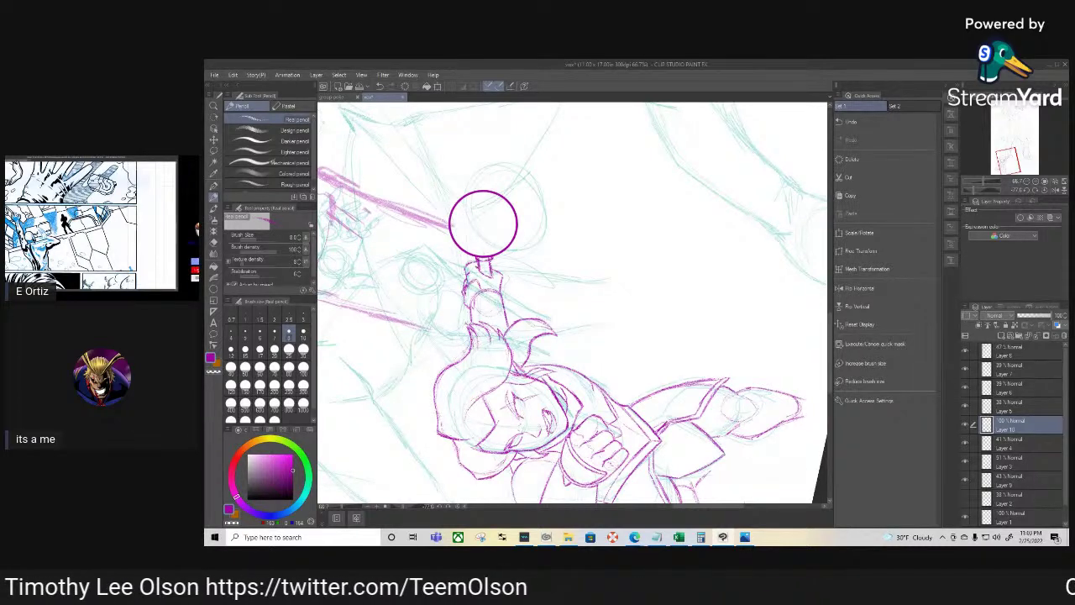
left_click_drag(536, 302, 555, 270)
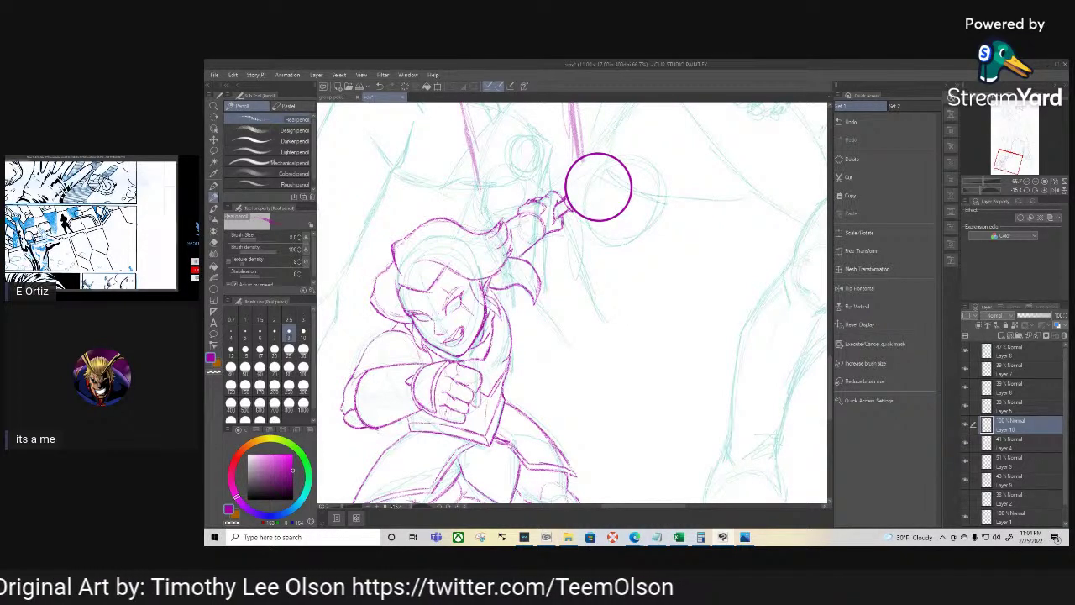
key("e")
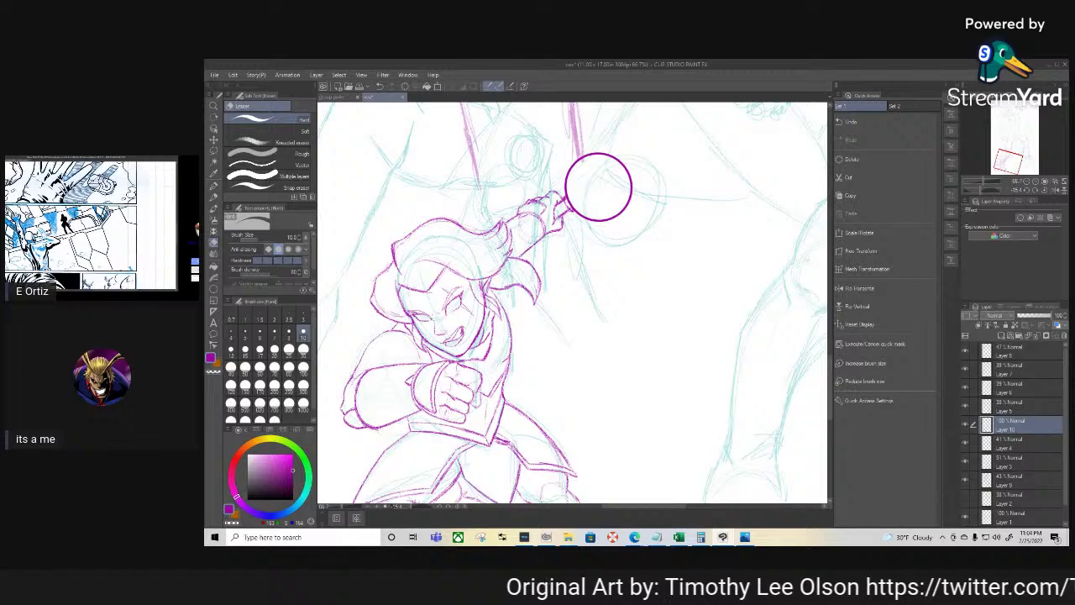
key("p")
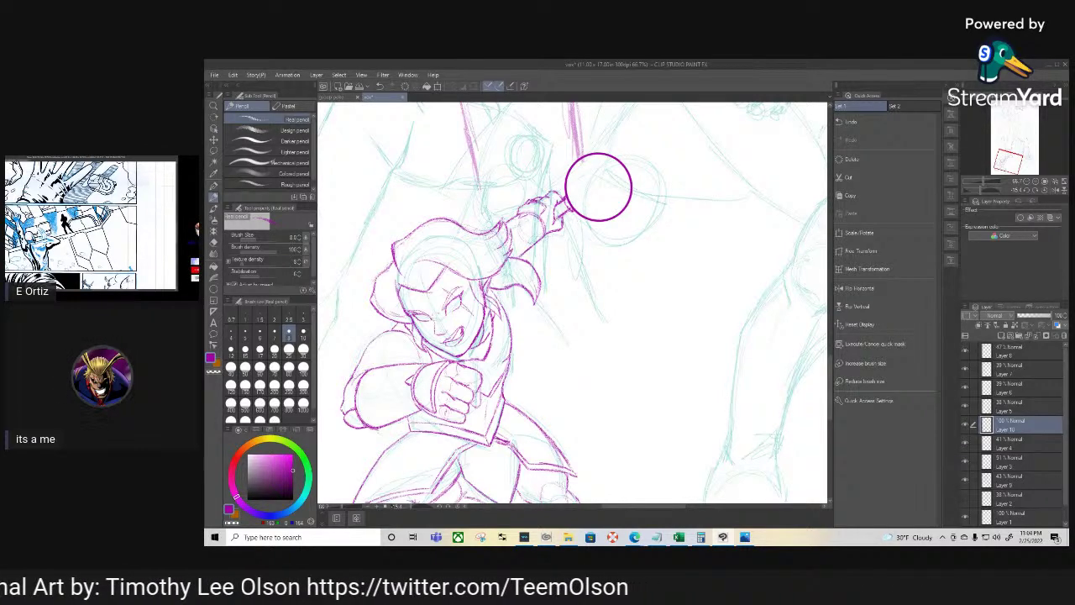
Touch up the lower-left figure's linework around the head and raised arm with short pencil strokes and small erasures
left_click_drag(600, 180, 675, 240)
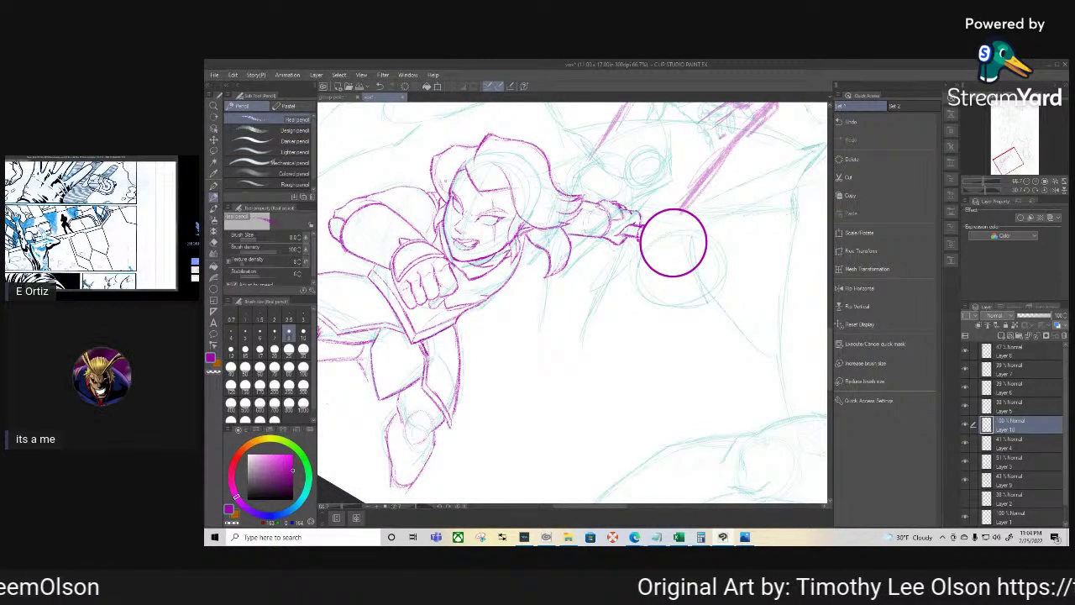
mouse_move(673, 242)
left_mouse_down()
mouse_move(662, 226)
mouse_move(557, 182)
mouse_move(528, 188)
left_mouse_up()
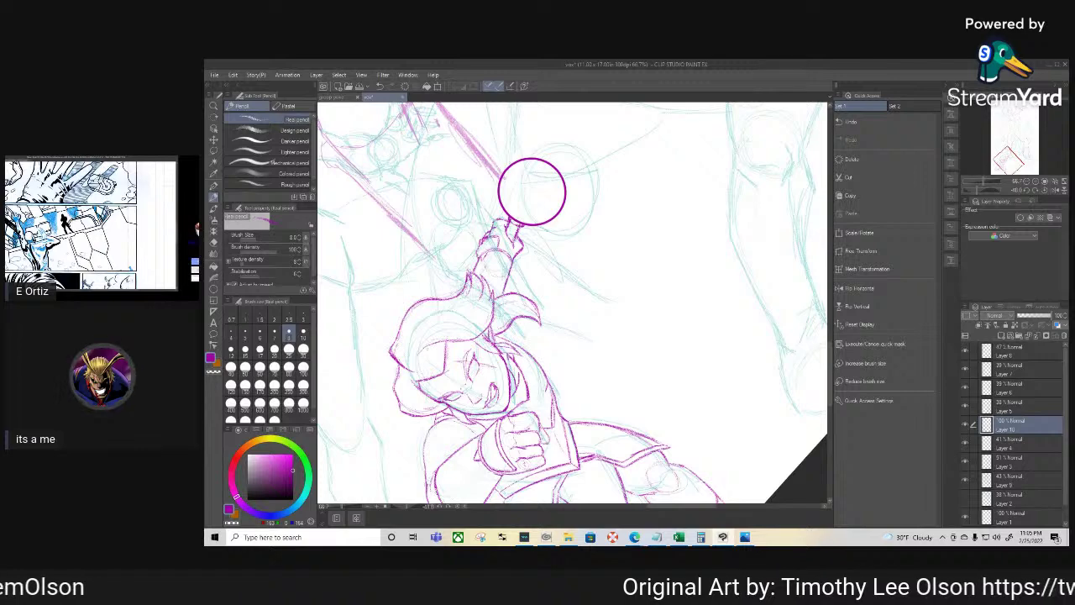
left_click_drag(531, 192, 617, 193)
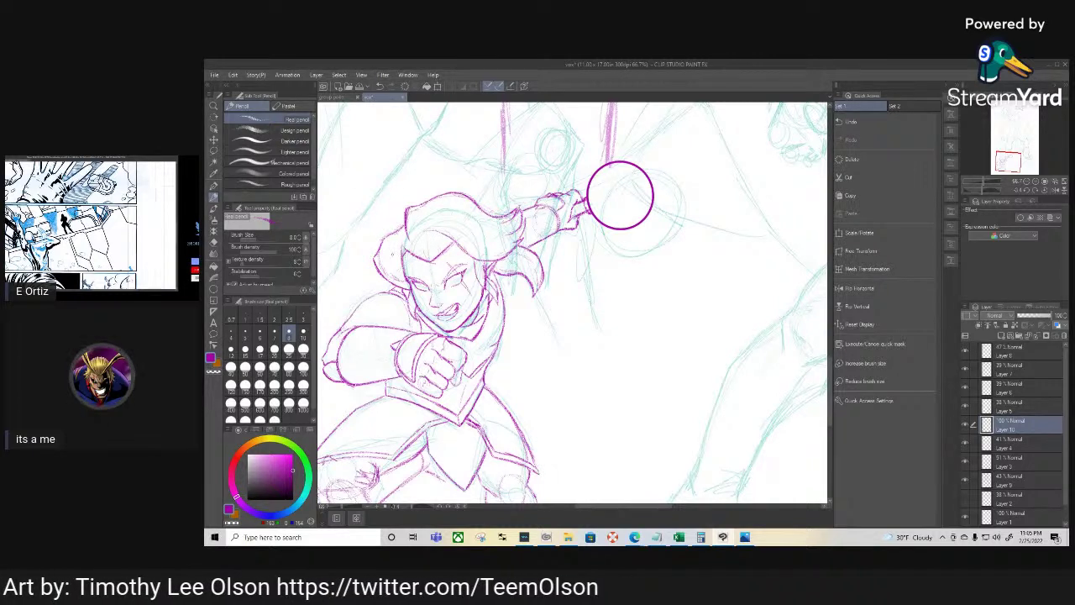
key("e")
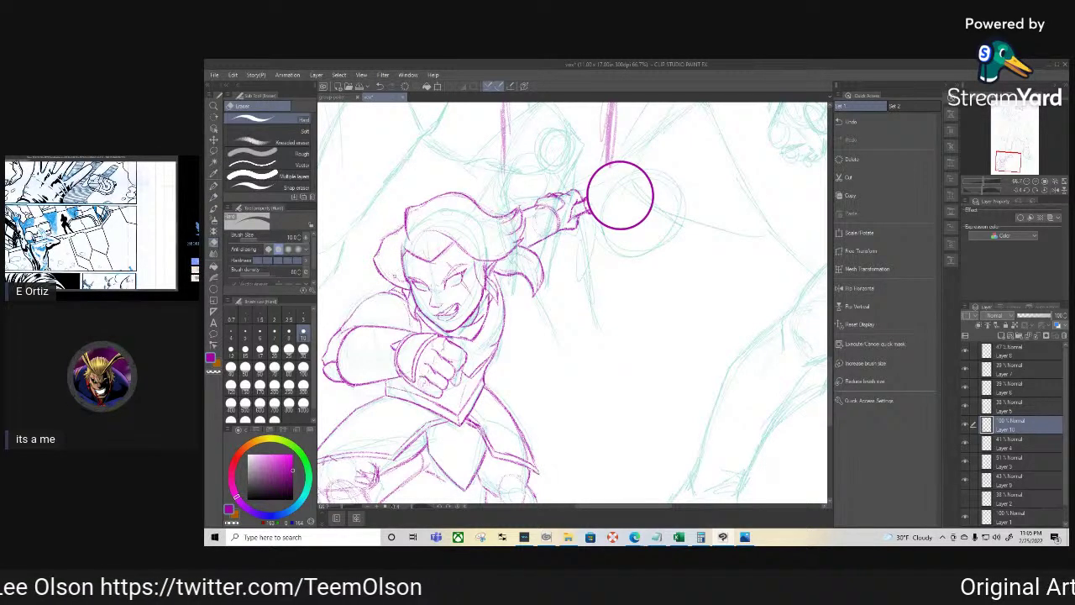
key("p")
key("e")
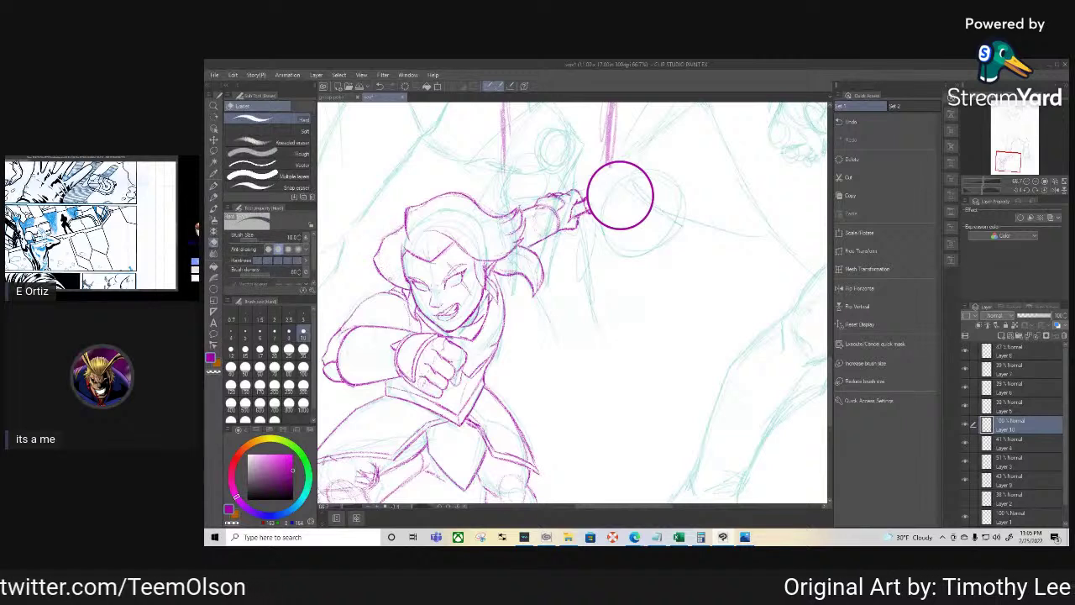
key("p")
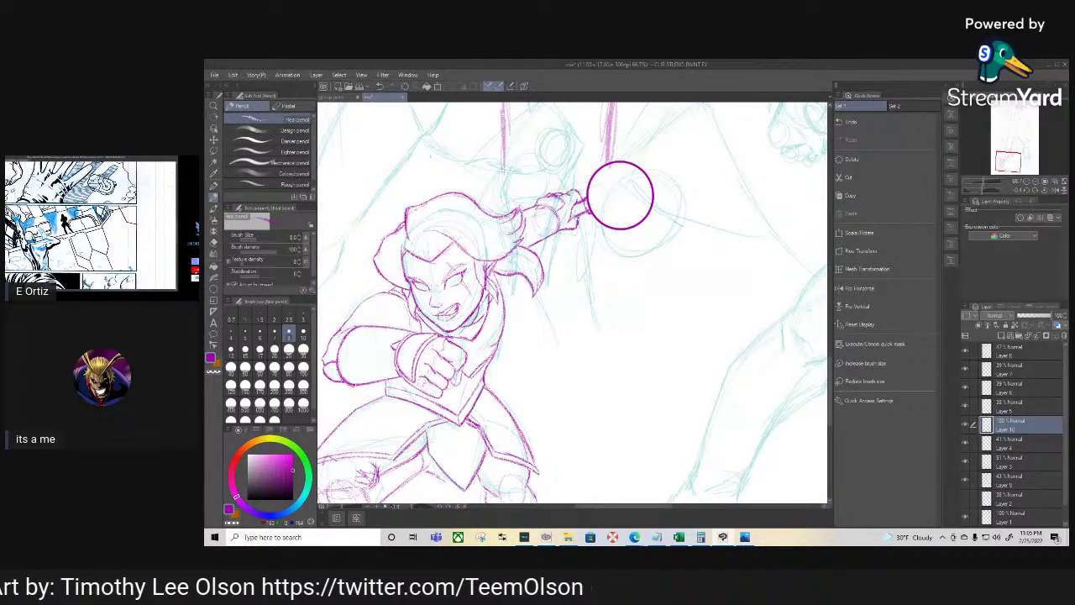
key("e")
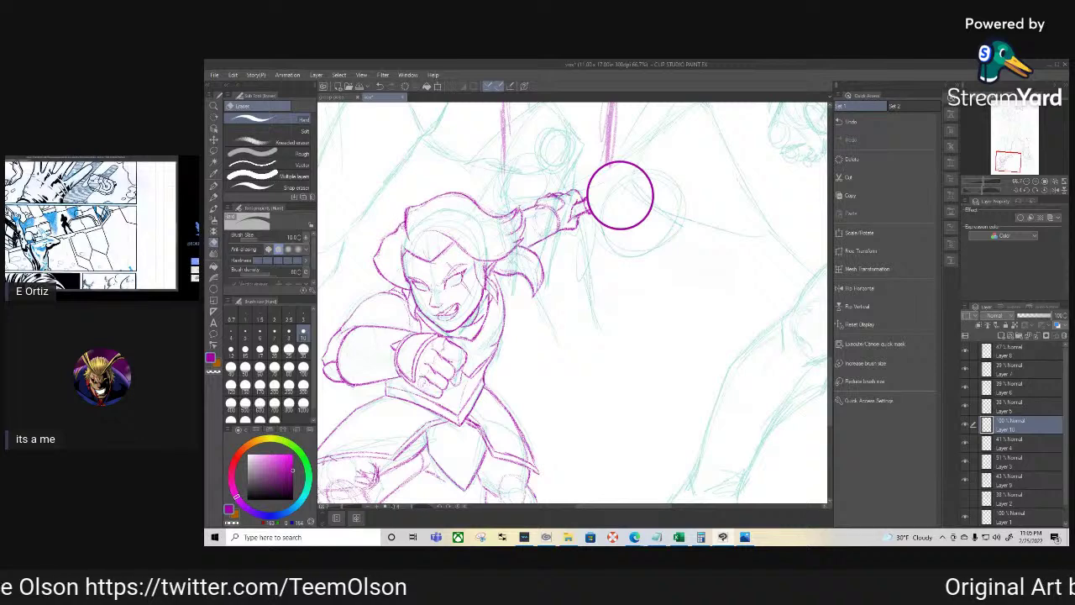
key("p")
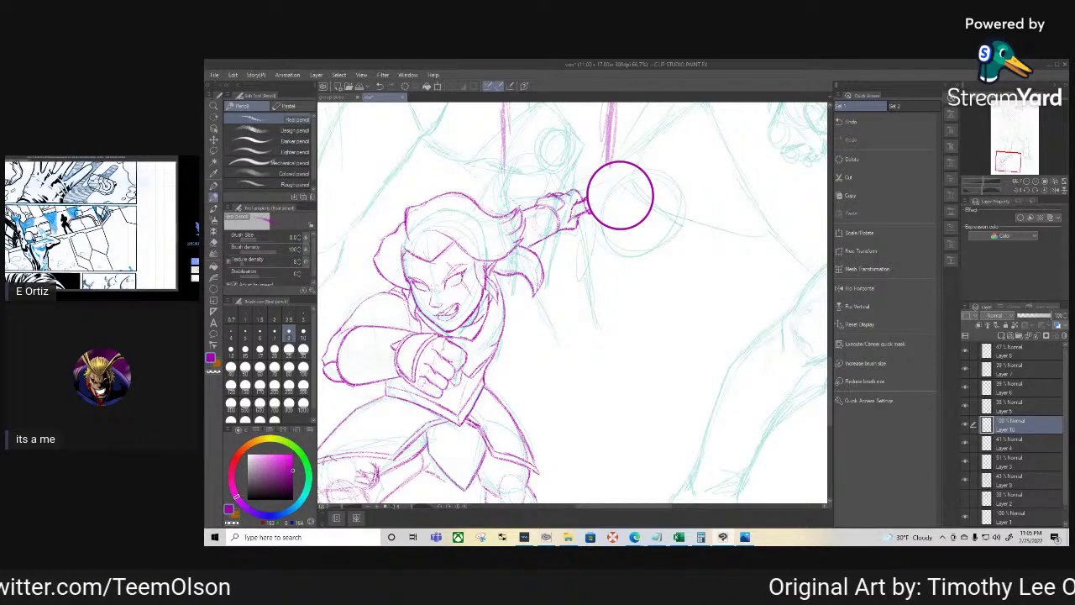
key("e")
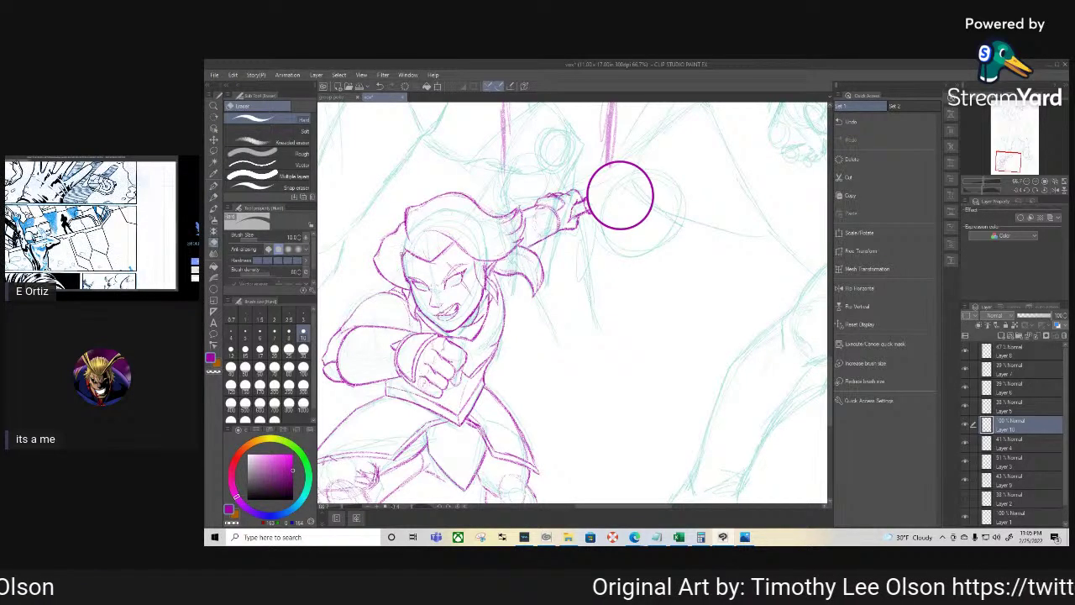
key("p")
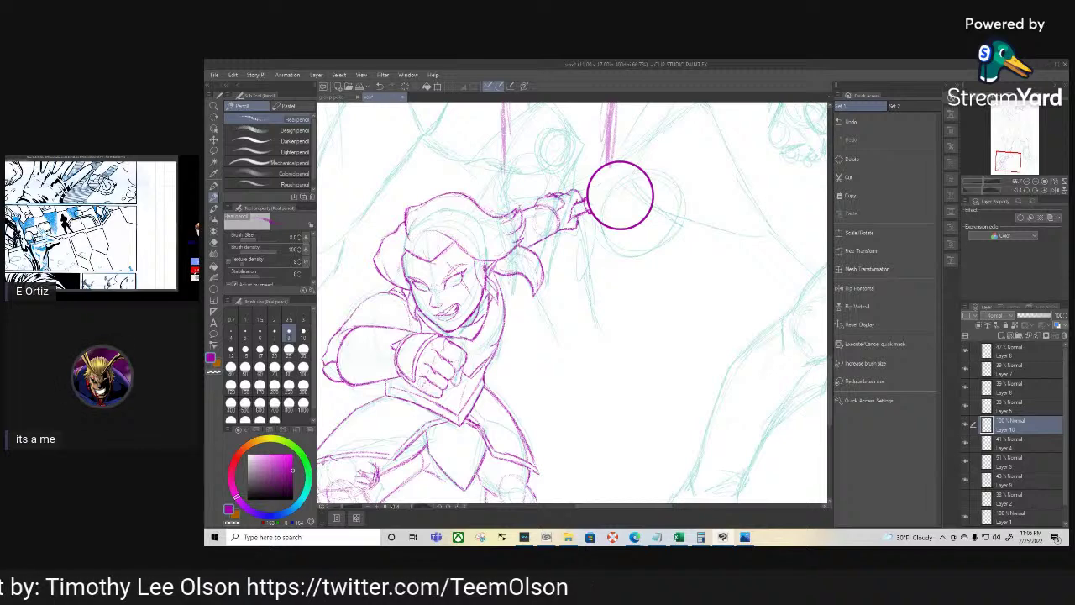
key("e")
Lower the opacity of the lower-left figure's linework layer to 46%
key("r")
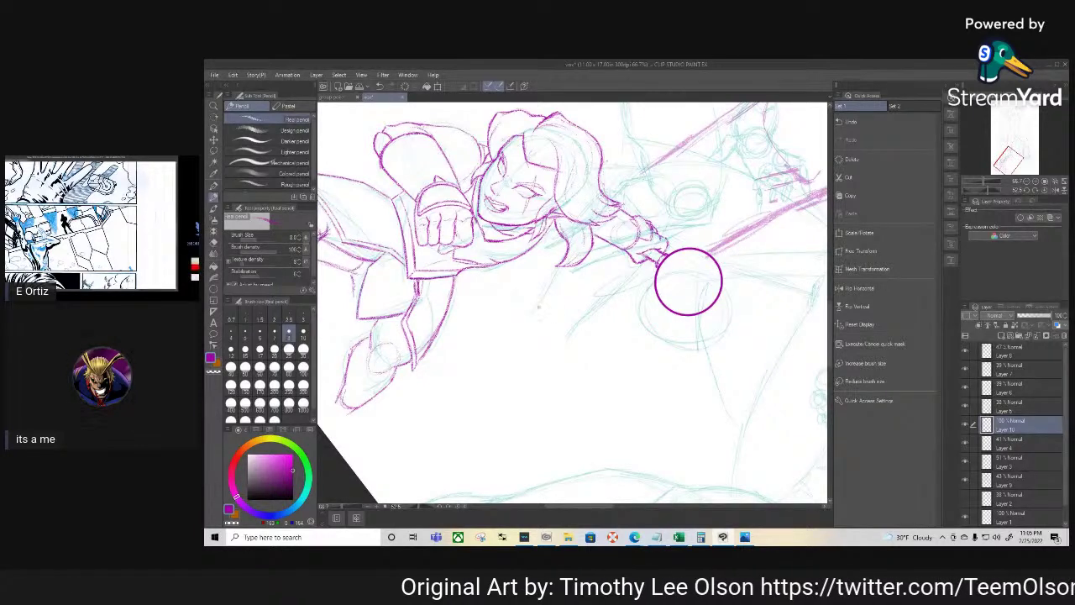
key("r")
mouse_move(518, 385)
left_mouse_down()
mouse_move(540, 395)
mouse_move(596, 378)
left_mouse_up()
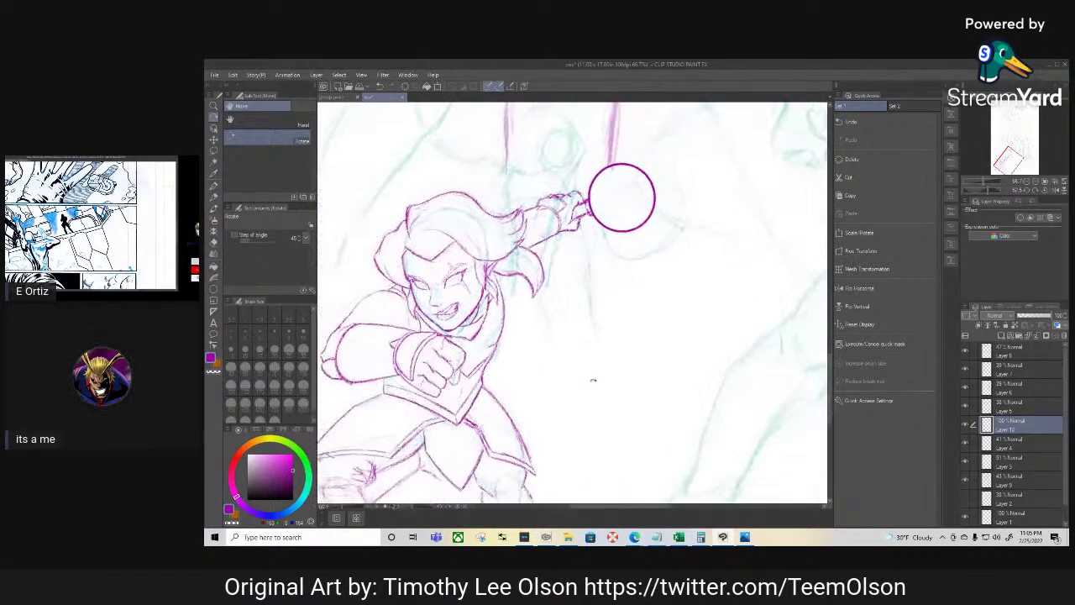
key("space")
left_click_drag(647, 328, 569, 426)
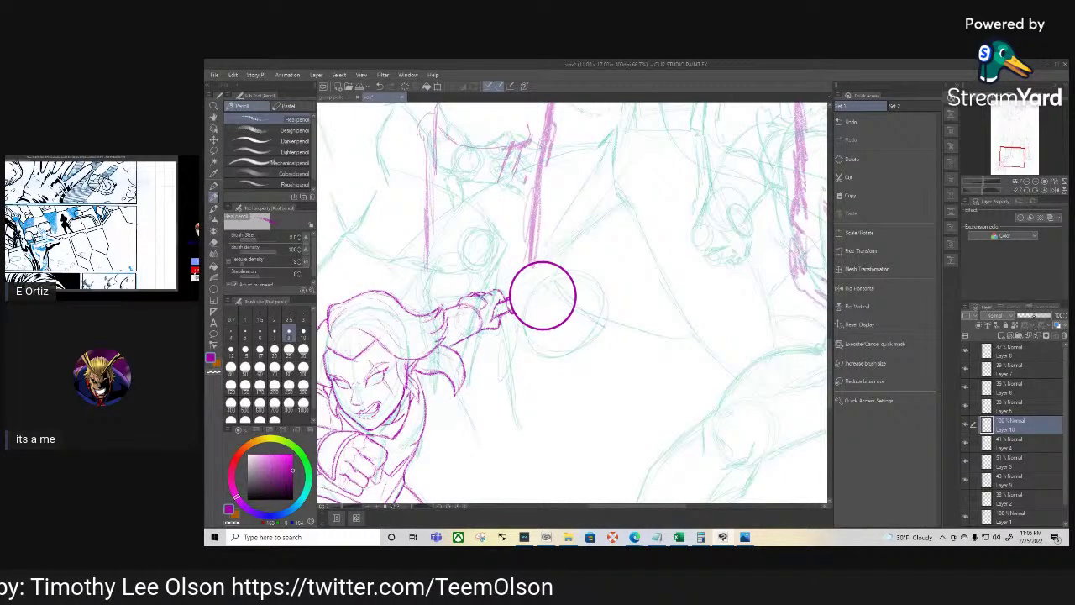
left_click(1034, 315)
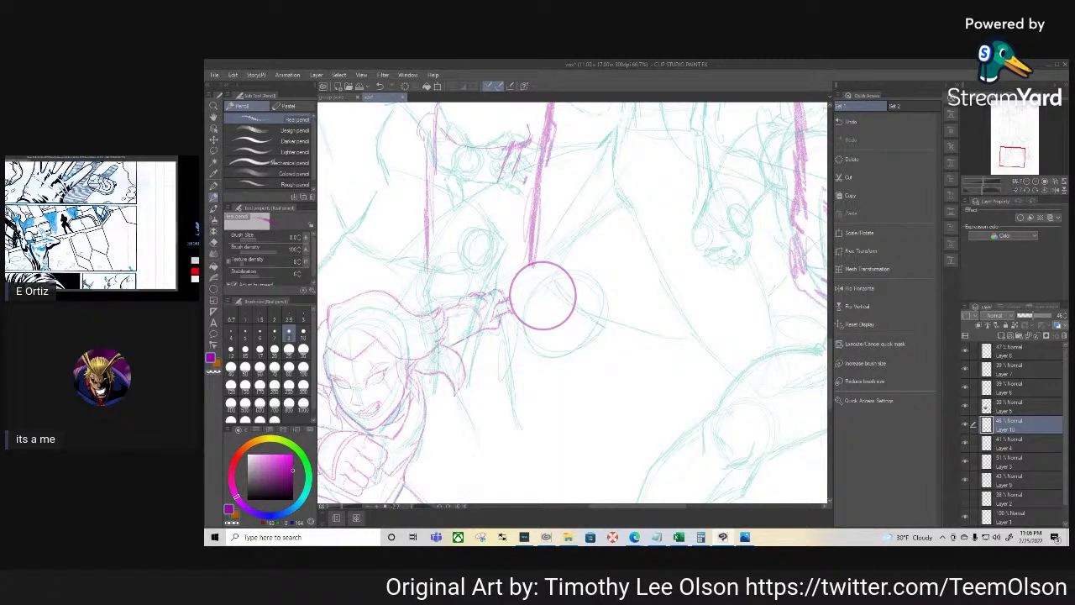
Hide the layer with the purple leg linework that covers the lower-right figure's teal sketch
key("space")
left_click_drag(750, 413, 523, 450)
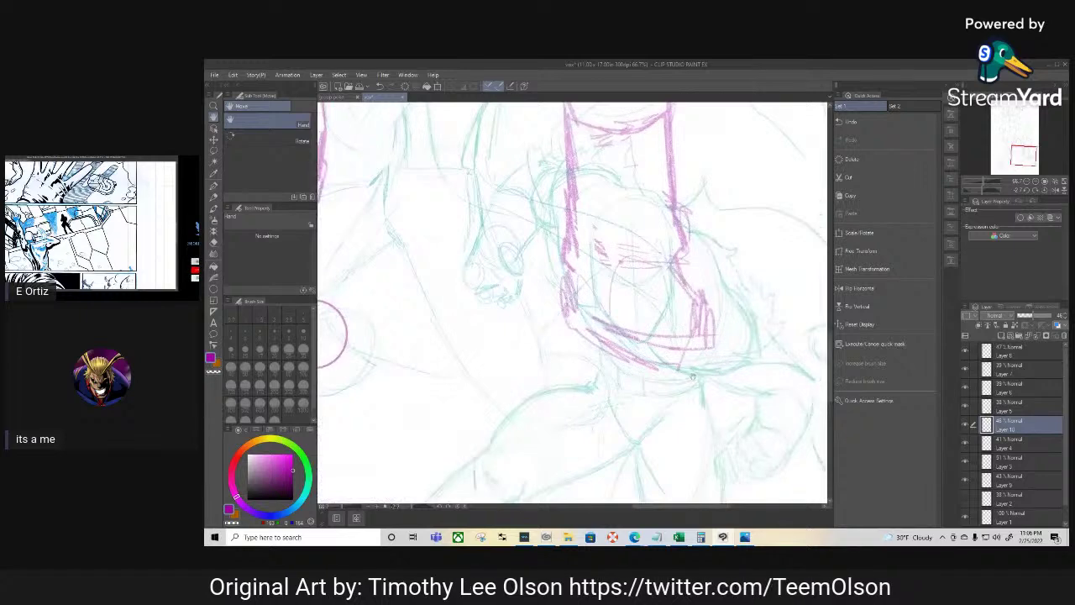
key("p")
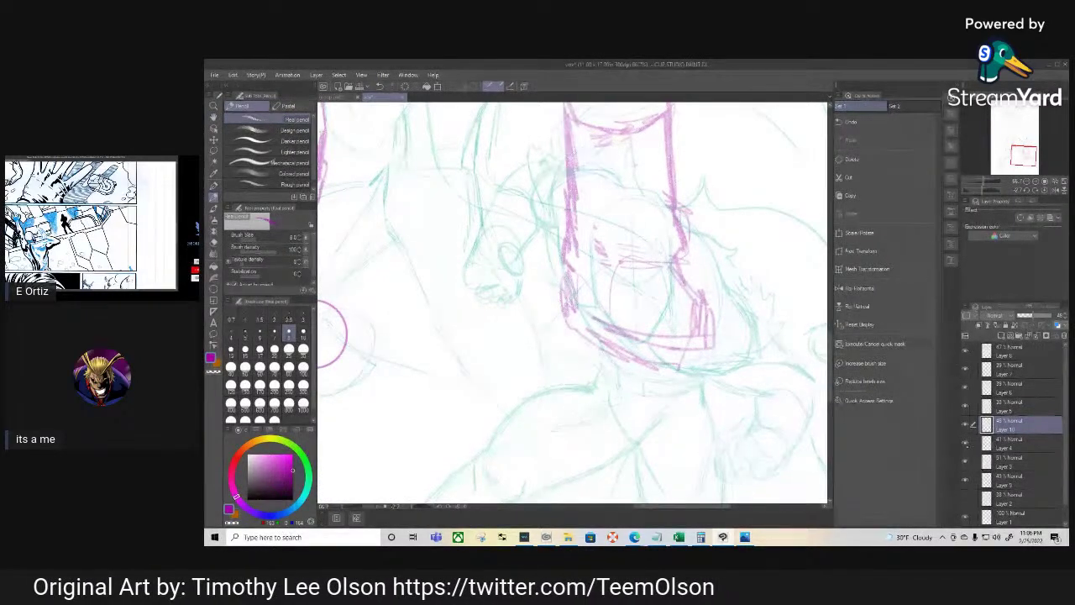
left_click(966, 480)
left_click(965, 481)
left_click(965, 480)
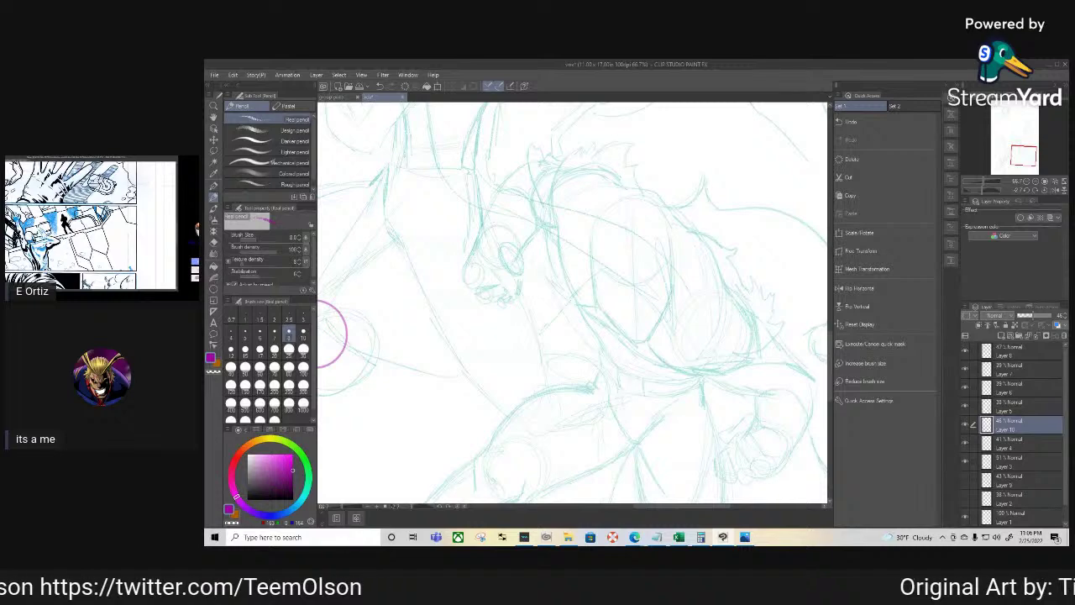
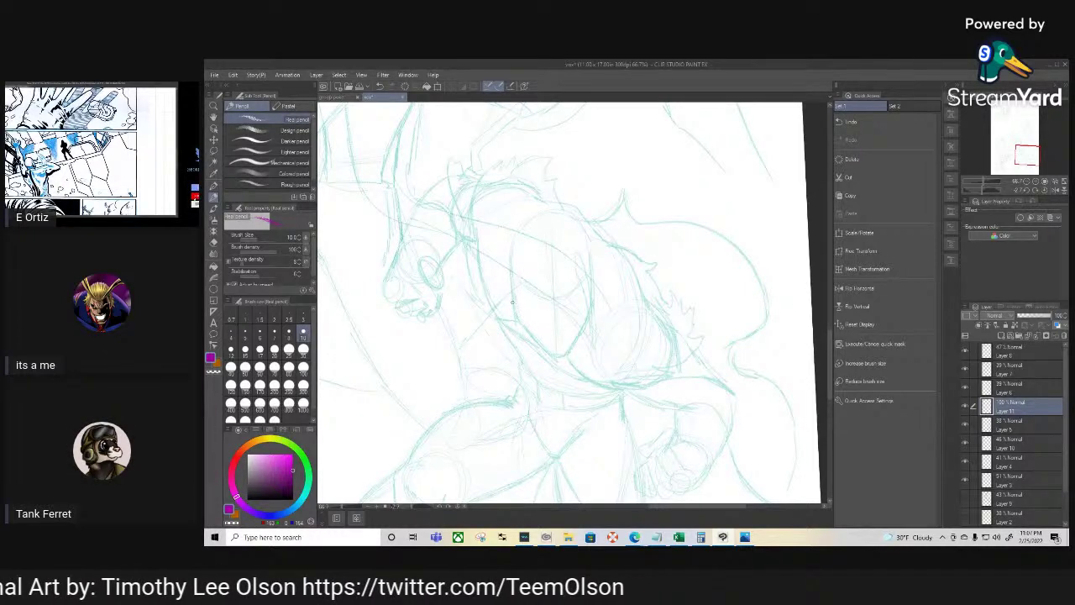
Pencil the lower-right figure's chin and jaw in purple along the lower curve of the sketched face oval, on the new layer
left_click_drag(522, 325, 539, 344)
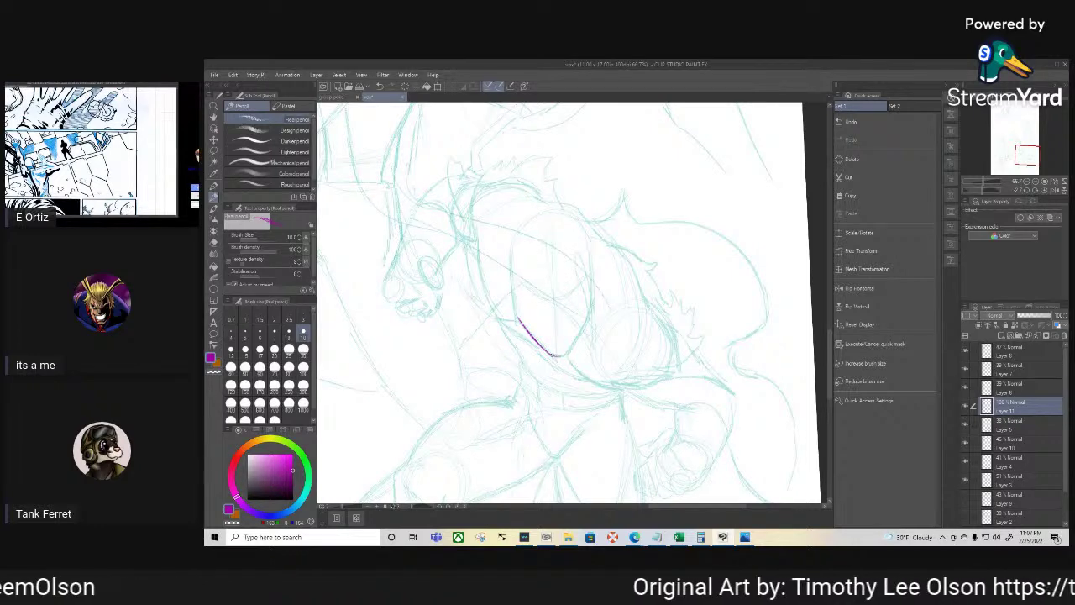
left_click_drag(557, 356, 562, 354)
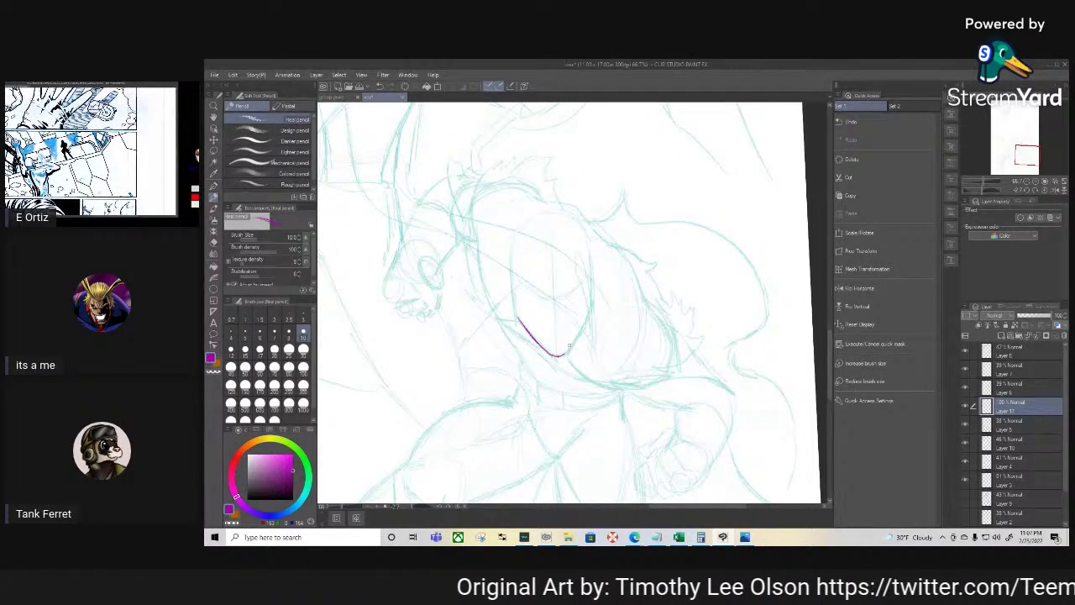
left_click_drag(583, 330, 589, 311)
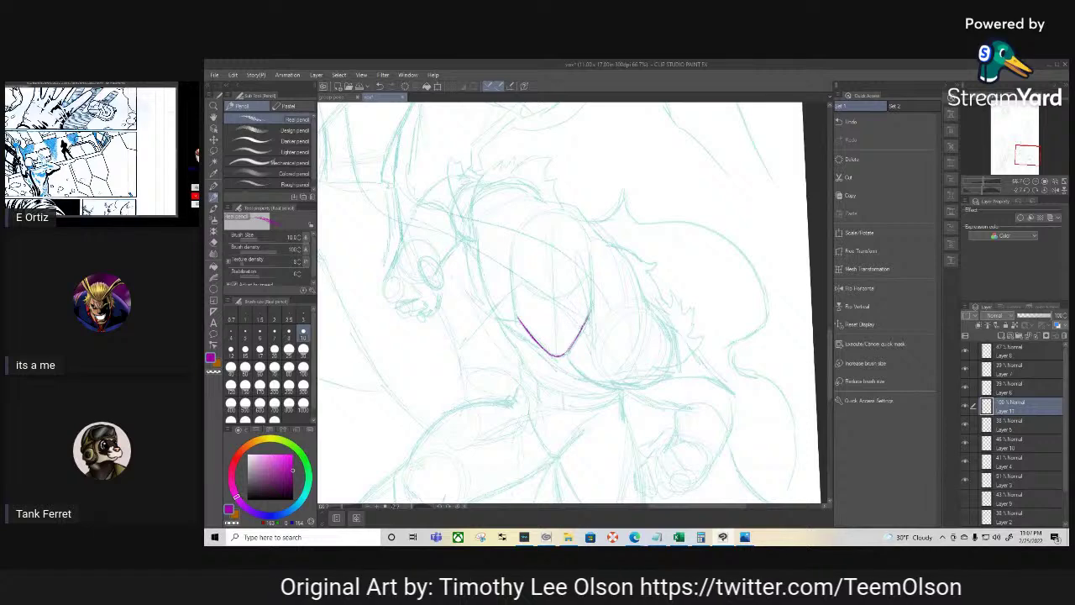
Finish the purple chin line and extend both sides of the jaw up toward the temples over the teal sketch
left_click_drag(563, 353, 574, 341)
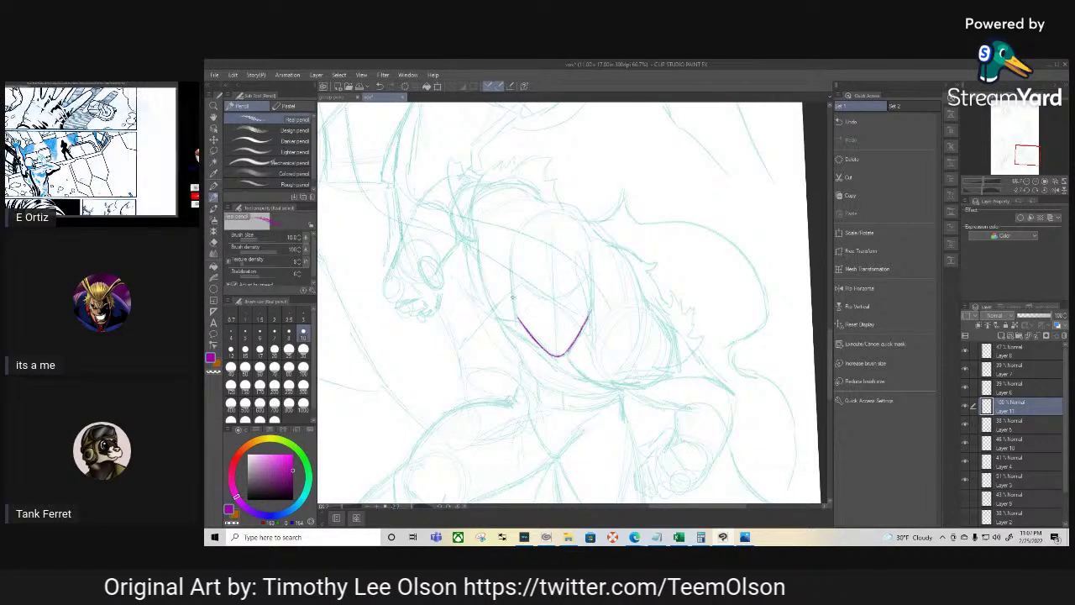
left_click_drag(515, 311, 513, 290)
left_click_drag(589, 315, 591, 282)
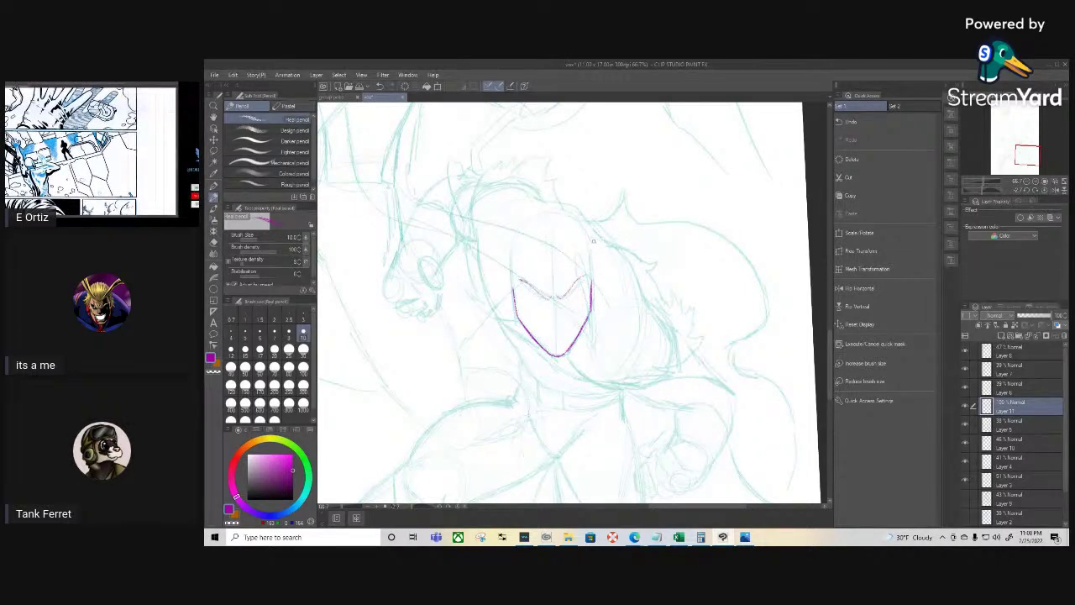
Darken and thicken both slanted eyebrow lines with the pencil, from the bridge of the nose outward
scroll(593, 243, "up", 4)
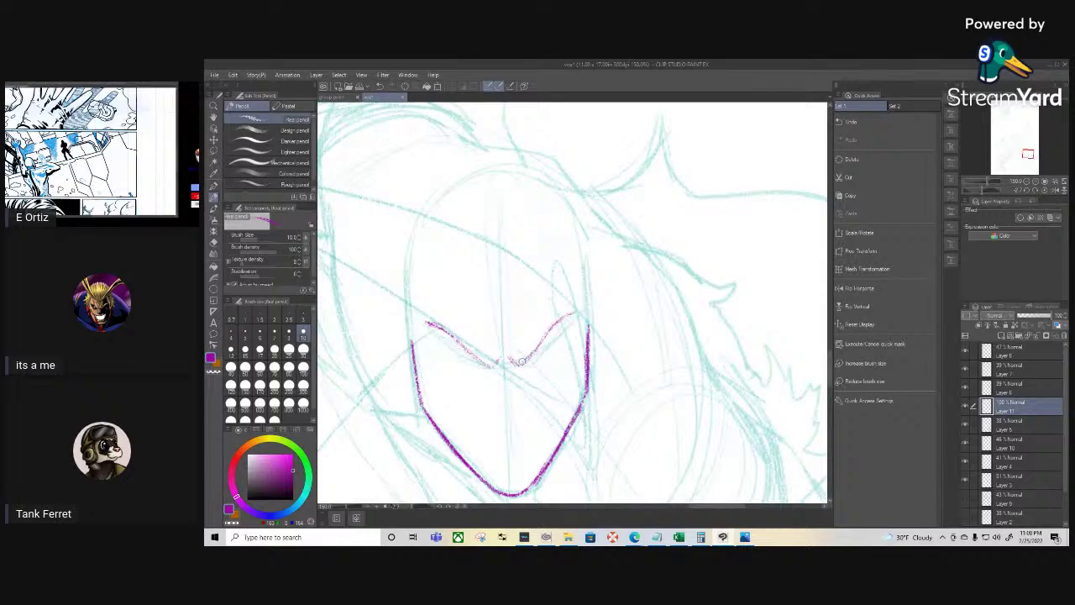
mouse_move(512, 362)
left_mouse_down()
mouse_move(528, 358)
mouse_move(546, 324)
mouse_move(574, 313)
mouse_move(544, 327)
mouse_move(545, 338)
left_mouse_up()
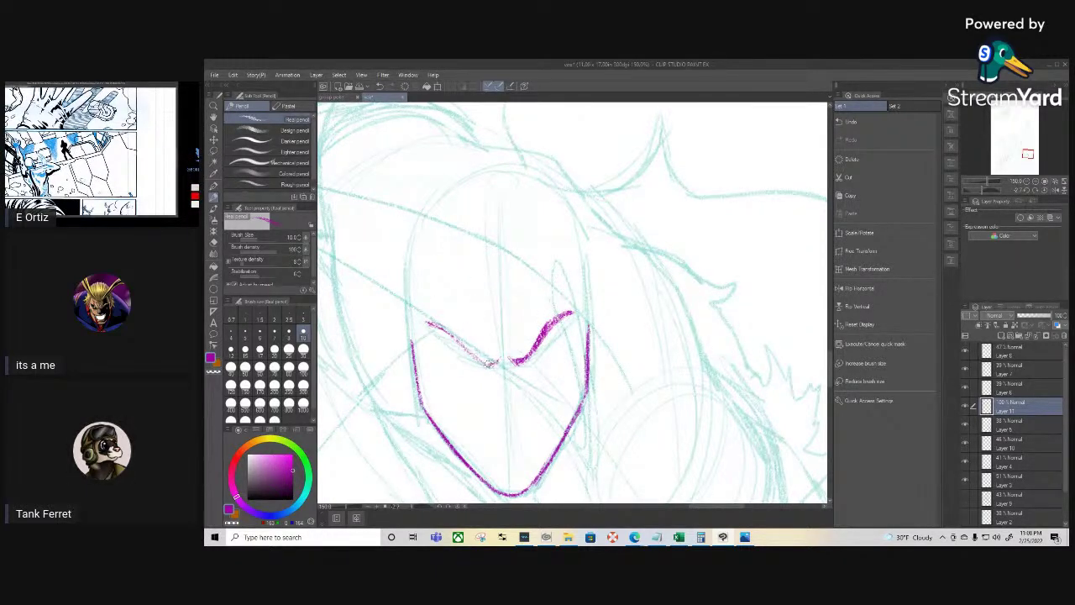
mouse_move(485, 362)
left_mouse_down()
mouse_move(430, 322)
mouse_move(470, 346)
left_mouse_up()
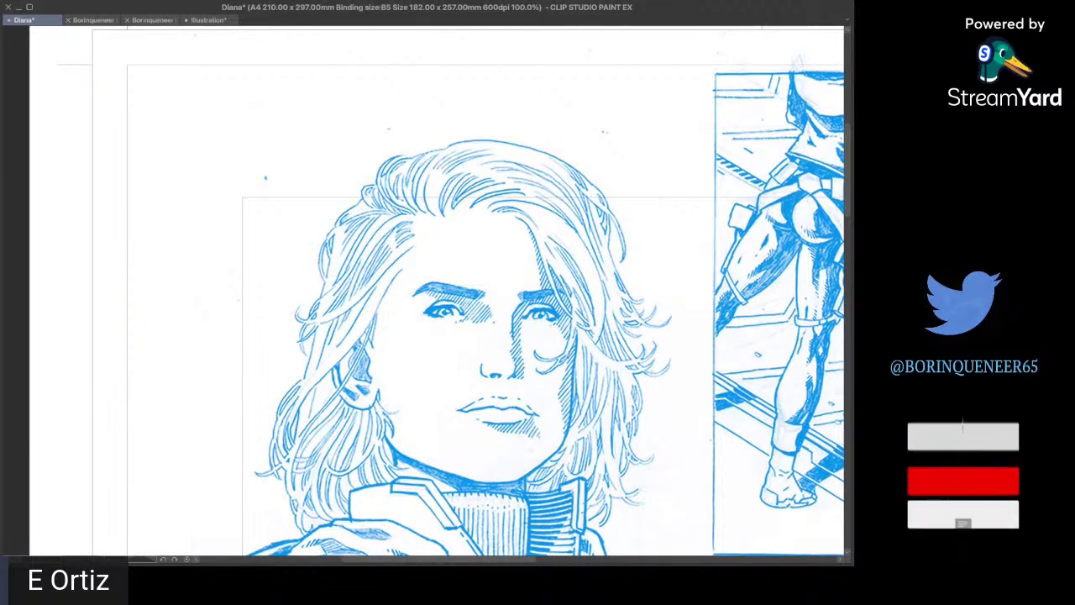
Bring back the black inks over the blue pencils and look over the panels of the Diana comic page
key("super+z")
key("super+z")
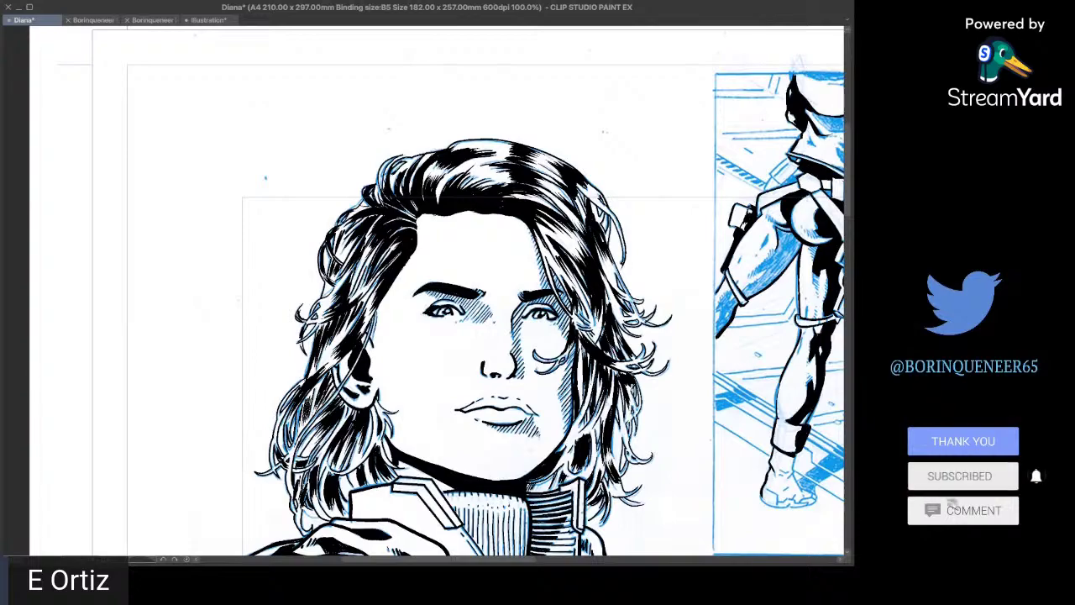
left_click_drag(439, 558, 520, 558)
scroll(423, 311, "right", 4)
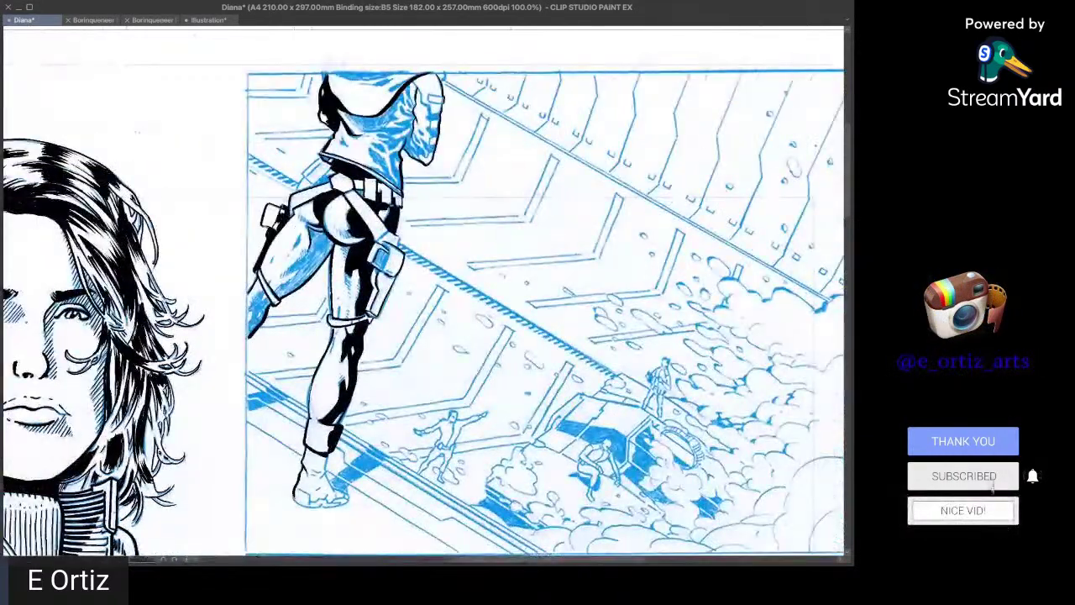
scroll(424, 294, "down", 10)
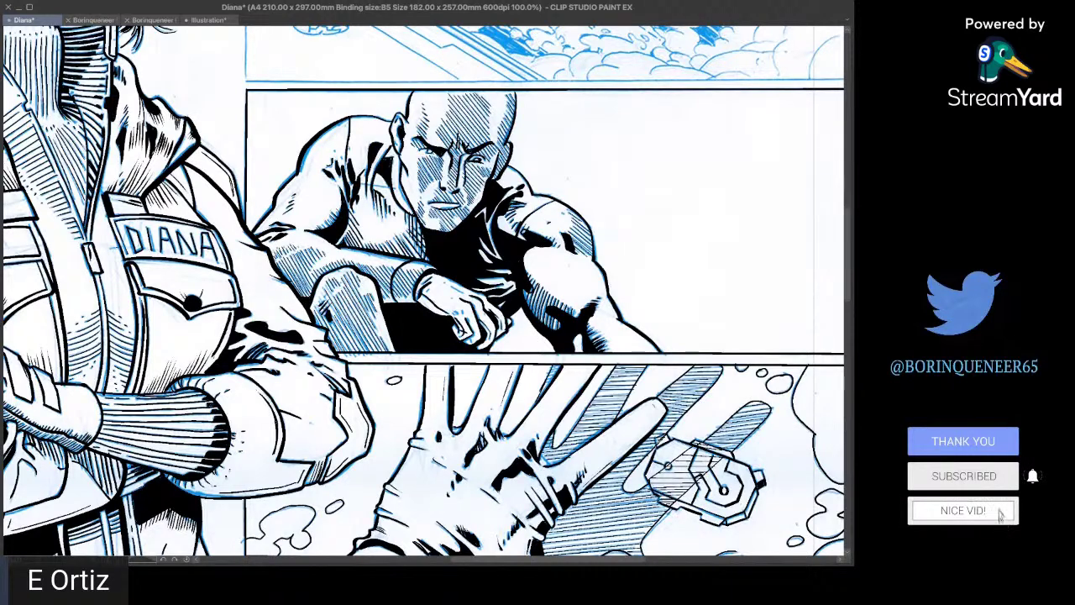
left_click_drag(848, 254, 848, 341)
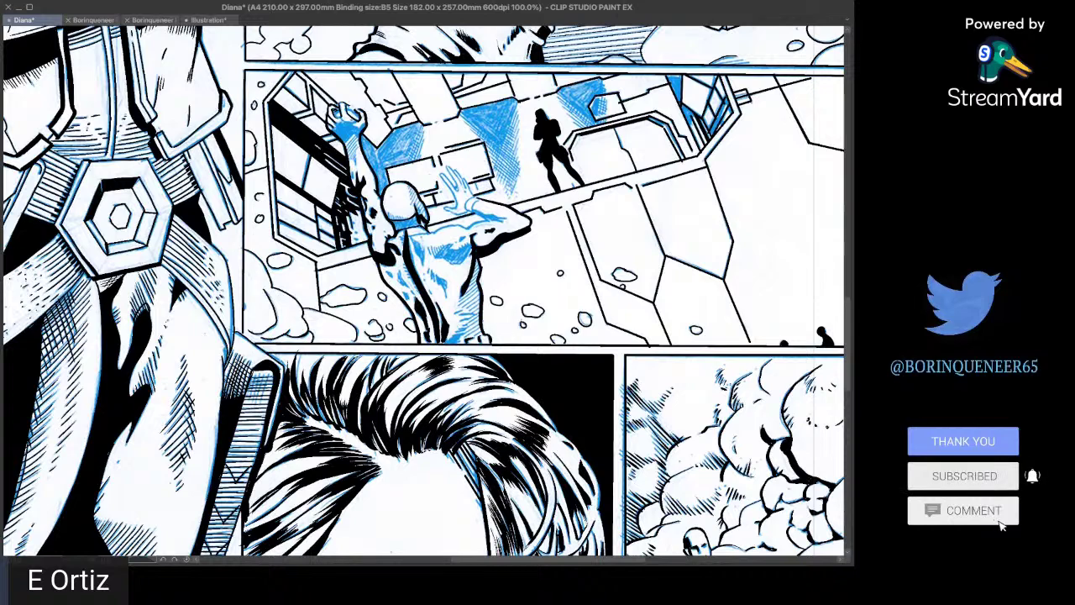
scroll(423, 290, "up", 5)
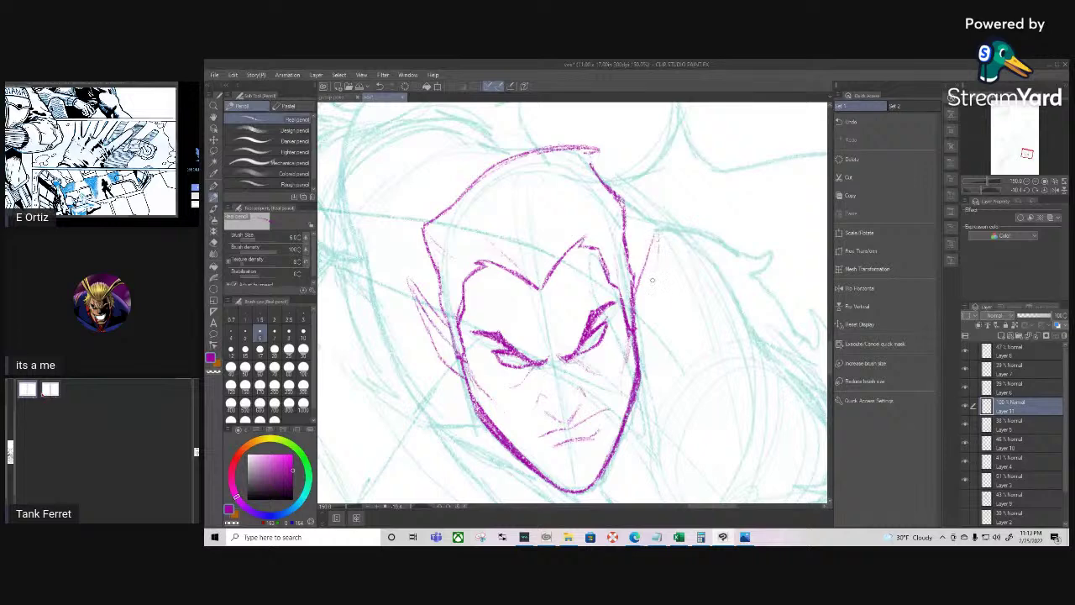
Draw the tall pointed ear on the right of the face and add inner ear lines on both ears
left_click_drag(658, 240, 641, 348)
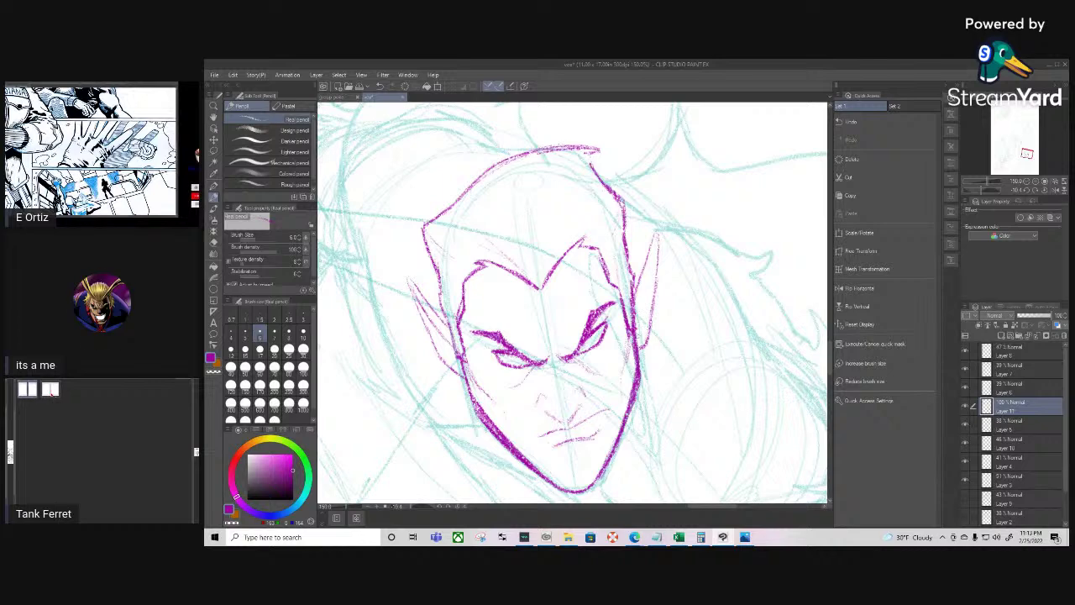
left_click_drag(647, 277, 636, 311)
left_click_drag(653, 261, 637, 337)
left_click_drag(435, 336, 454, 362)
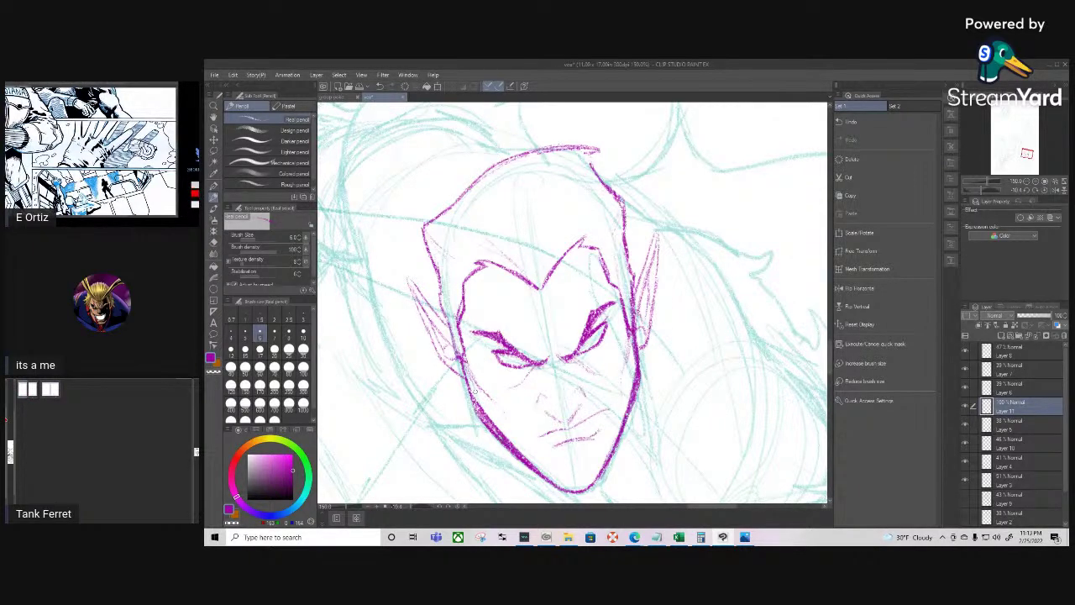
Erase the excess thickness along the outer edges of the jawline on both sides of the face
key("e")
left_click_drag(464, 397, 521, 458)
key("p")
key("e")
left_click_drag(645, 363, 634, 407)
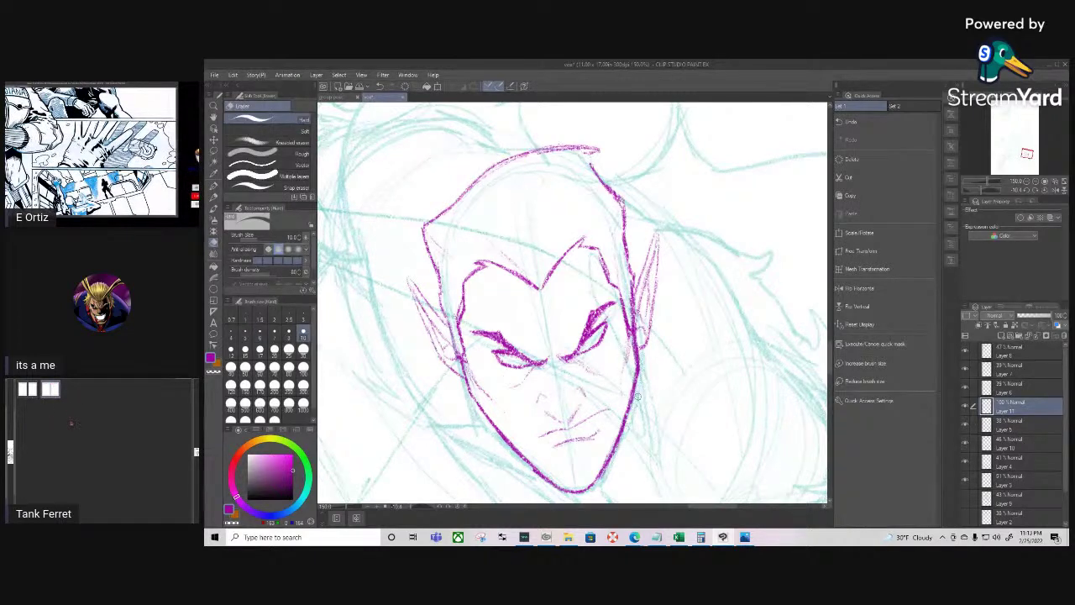
key("p")
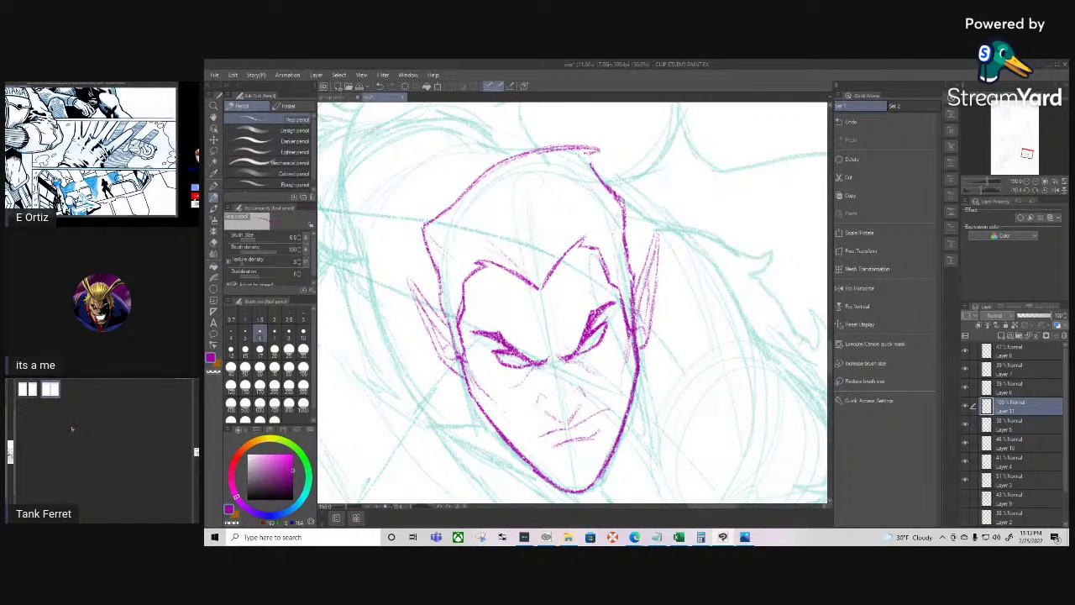
Redraw both sides of the lower jaw down to the chin and trim the edge of the line with the eraser
key("space")
left_click_drag(631, 419, 604, 300)
left_click_drag(472, 310, 524, 364)
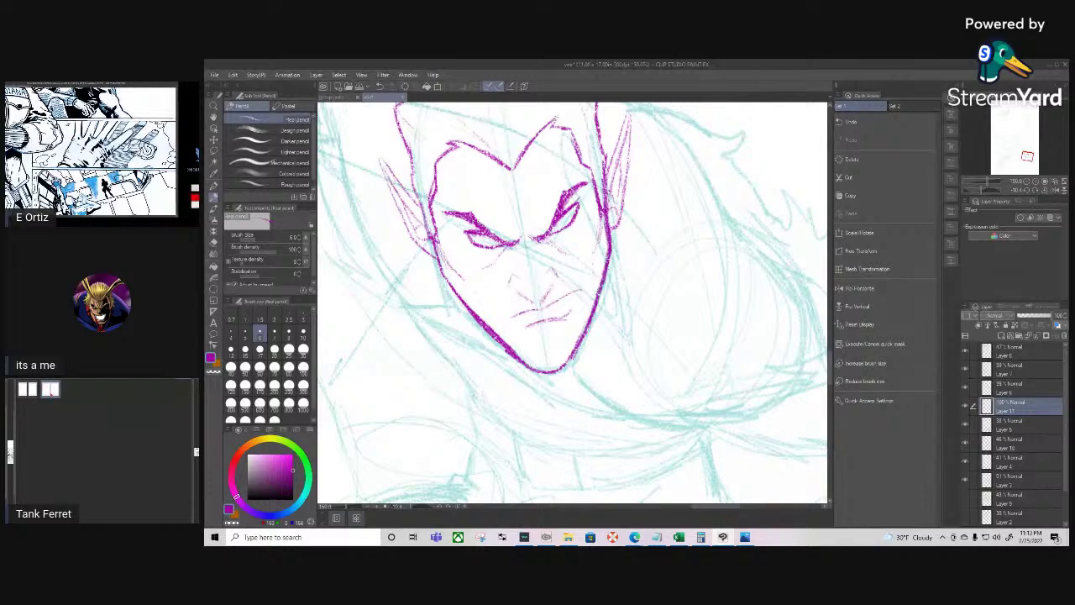
left_click_drag(597, 301, 561, 369)
key("e")
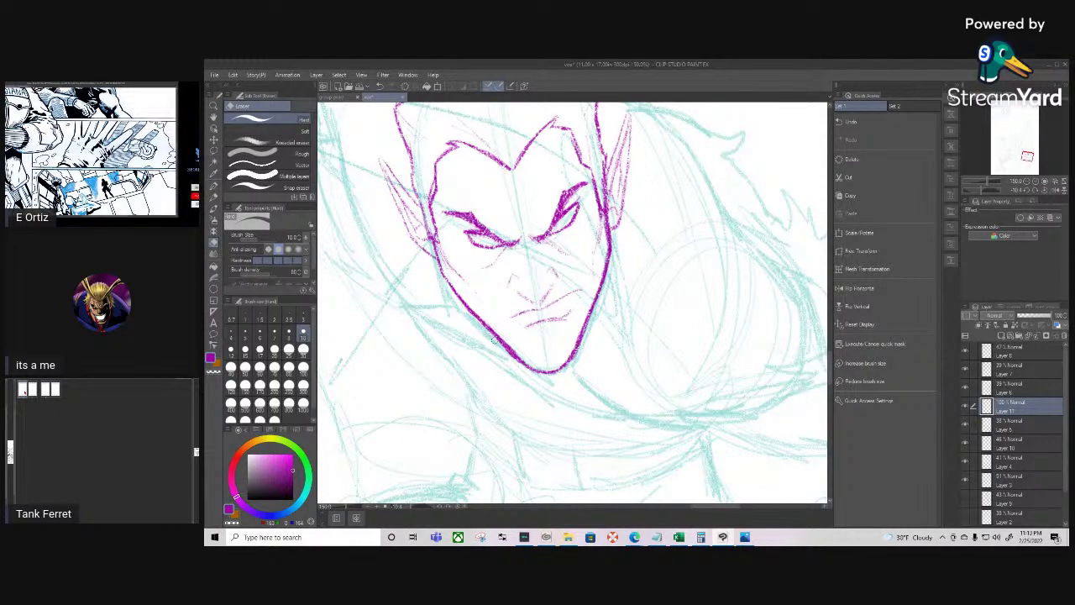
key("p")
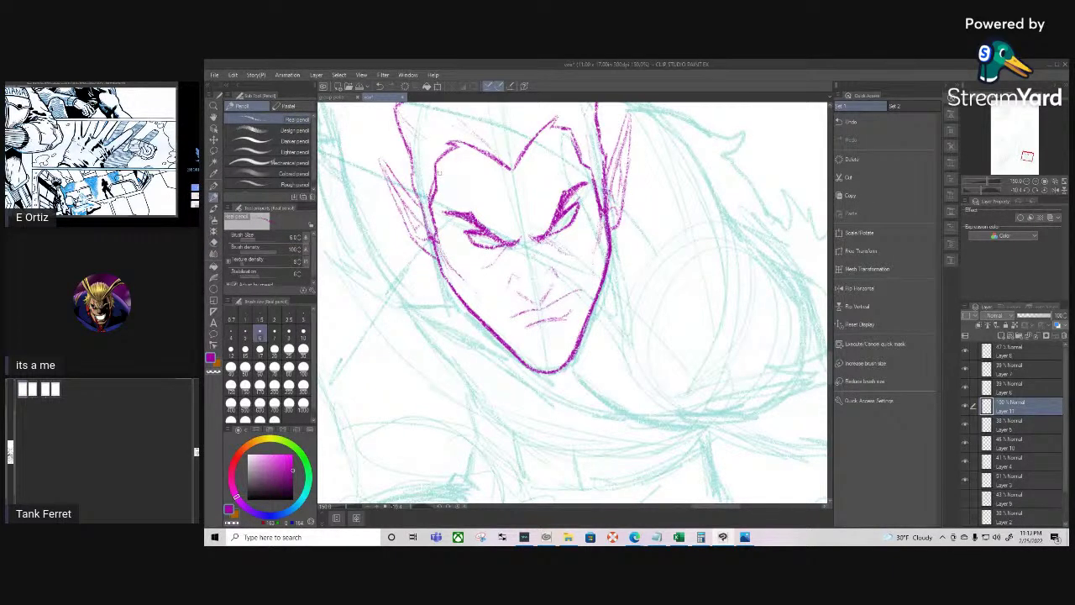
Redraw the left side of the head from the temple corner to the ear and erase the old line inside it
scroll(432, 168, "up", 5)
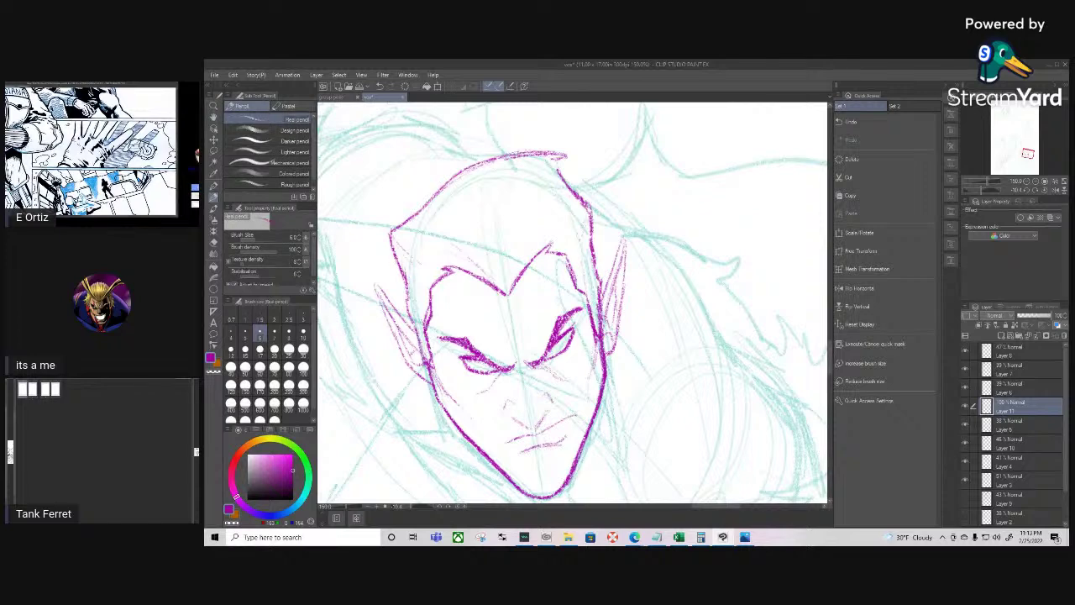
mouse_move(392, 238)
left_mouse_down()
mouse_move(408, 322)
mouse_move(400, 311)
left_mouse_up()
key("e")
mouse_move(410, 268)
left_mouse_down()
mouse_move(407, 294)
mouse_move(398, 256)
mouse_move(420, 348)
mouse_move(410, 311)
left_mouse_up()
key("p")
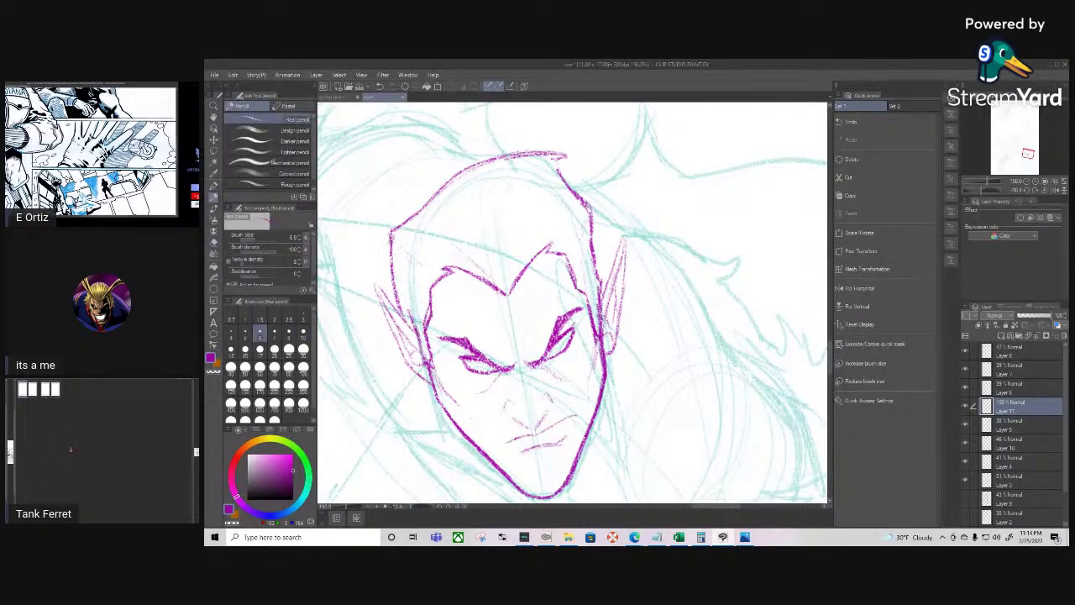
left_click_drag(390, 241, 401, 316)
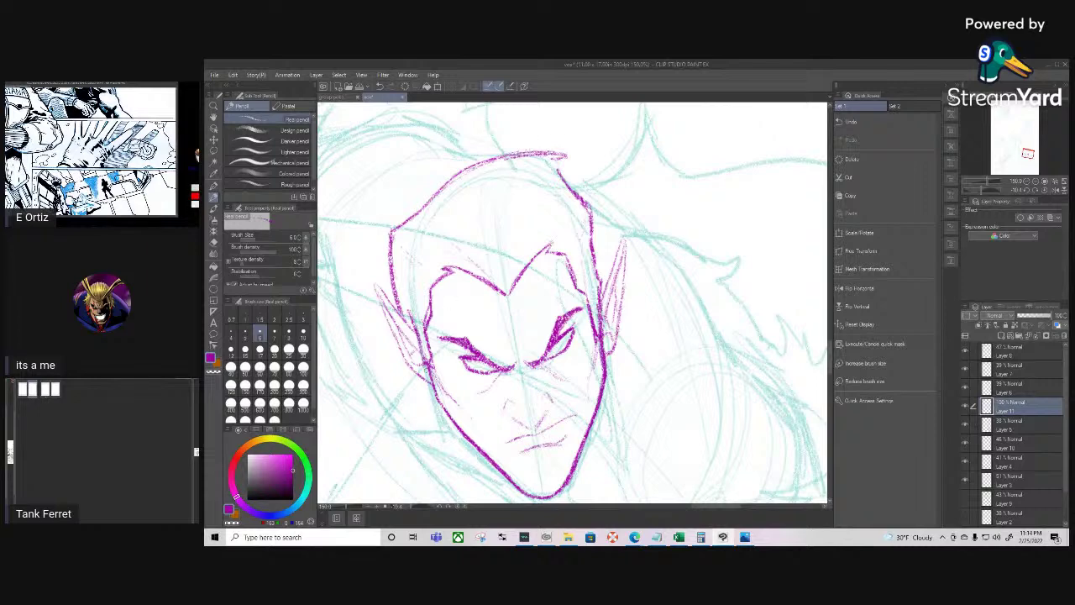
Sketch a narrow pointed shape hanging below the ear on the left of the face, with a few inner lines
mouse_move(418, 379)
left_mouse_down()
mouse_move(415, 440)
mouse_move(440, 485)
left_mouse_up()
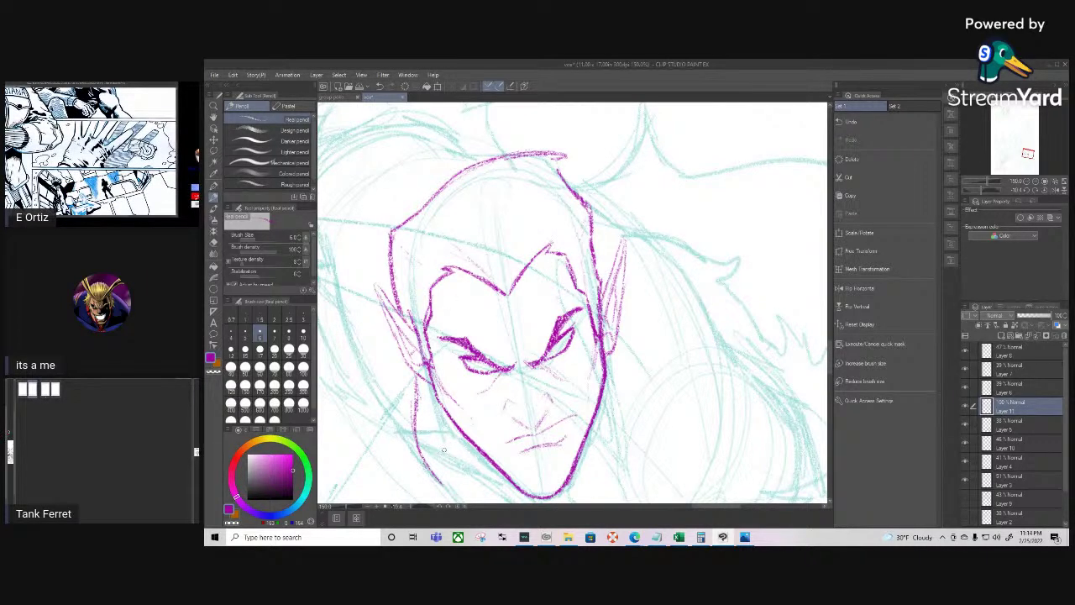
key("space")
left_click_drag(491, 419, 493, 330)
mouse_move(415, 368)
left_mouse_down()
mouse_move(453, 410)
mouse_move(443, 344)
mouse_move(454, 401)
left_mouse_up()
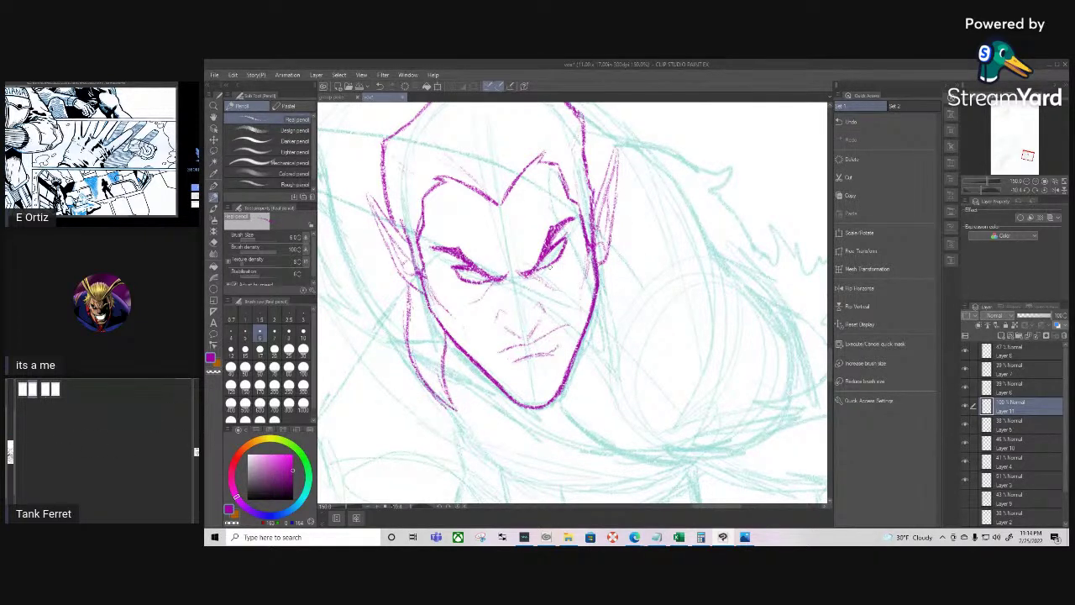
left_click_drag(444, 348, 449, 402)
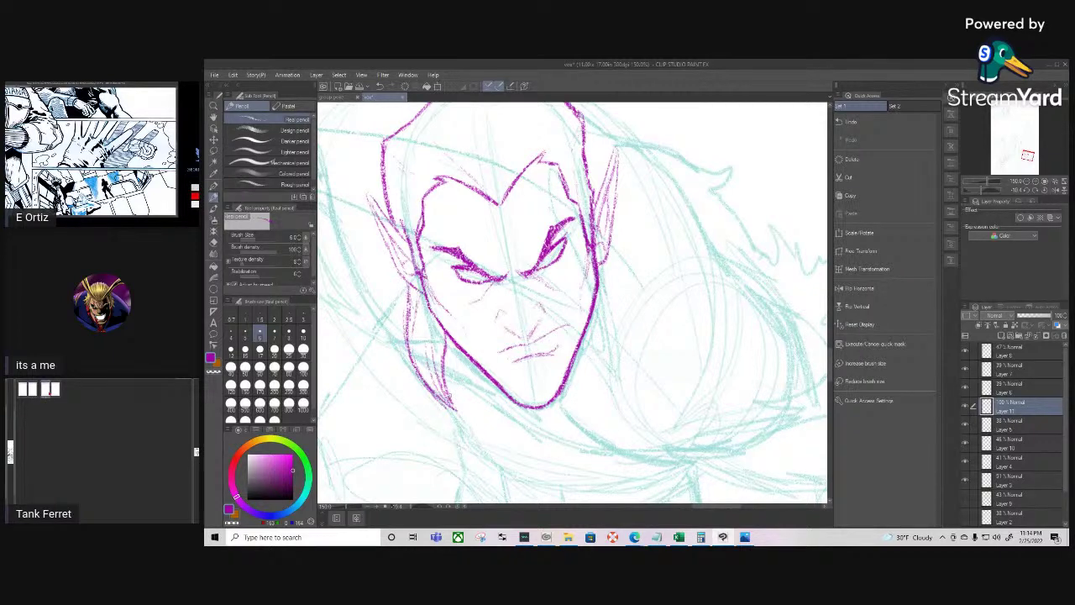
Draw a small oval on the outer edge of the pointed shape below the left ear
key("space")
left_click_drag(611, 264, 590, 380)
mouse_move(500, 409)
left_mouse_down()
mouse_move(643, 376)
mouse_move(612, 296)
left_mouse_up()
mouse_move(624, 339)
left_mouse_down()
mouse_move(637, 427)
mouse_move(658, 426)
left_mouse_up()
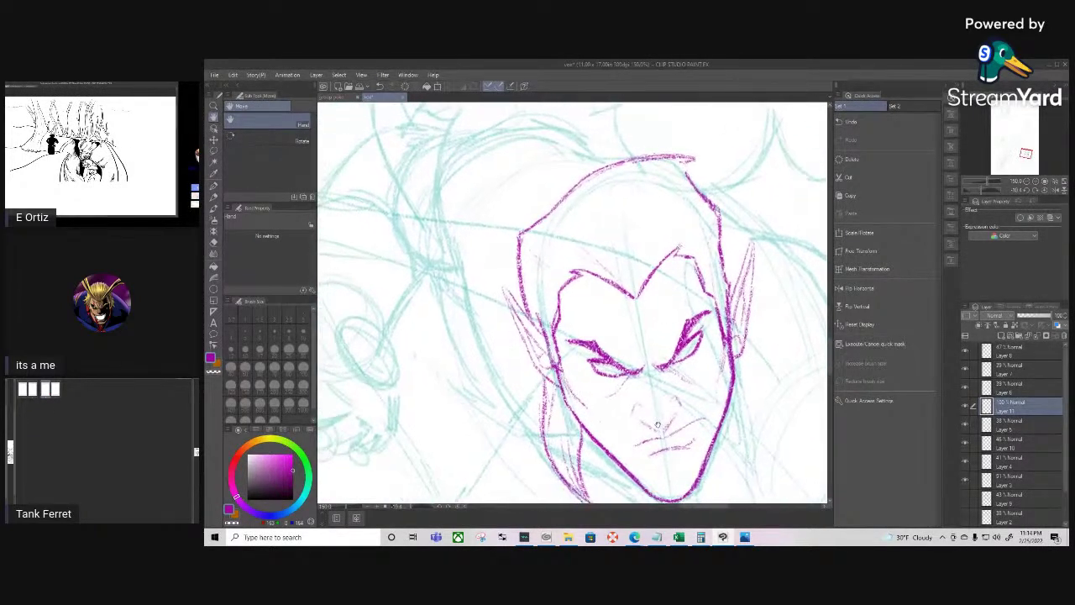
key("p")
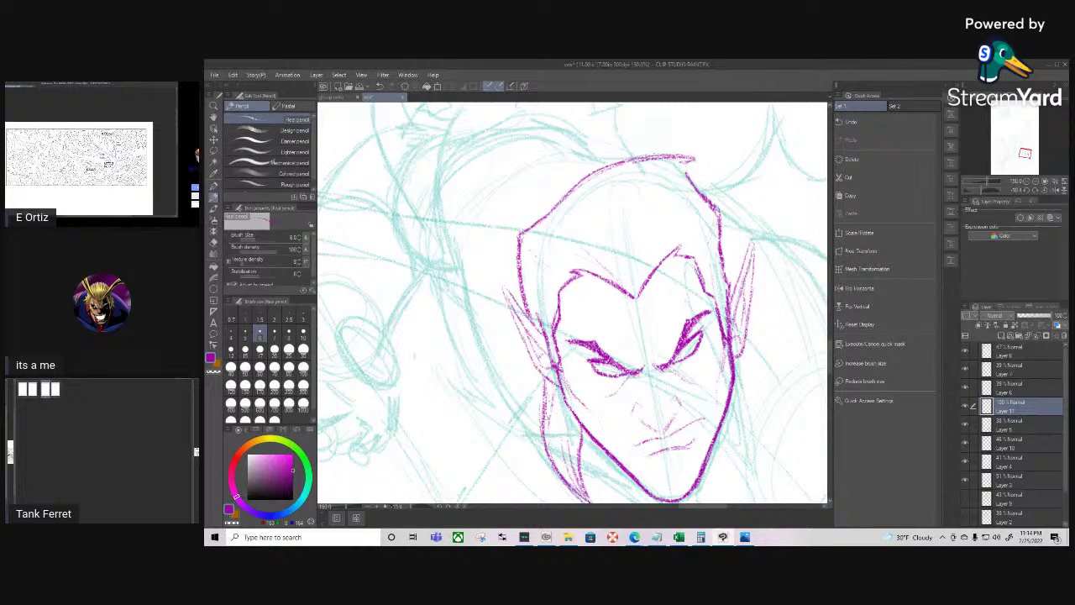
left_click_drag(539, 401, 538, 424)
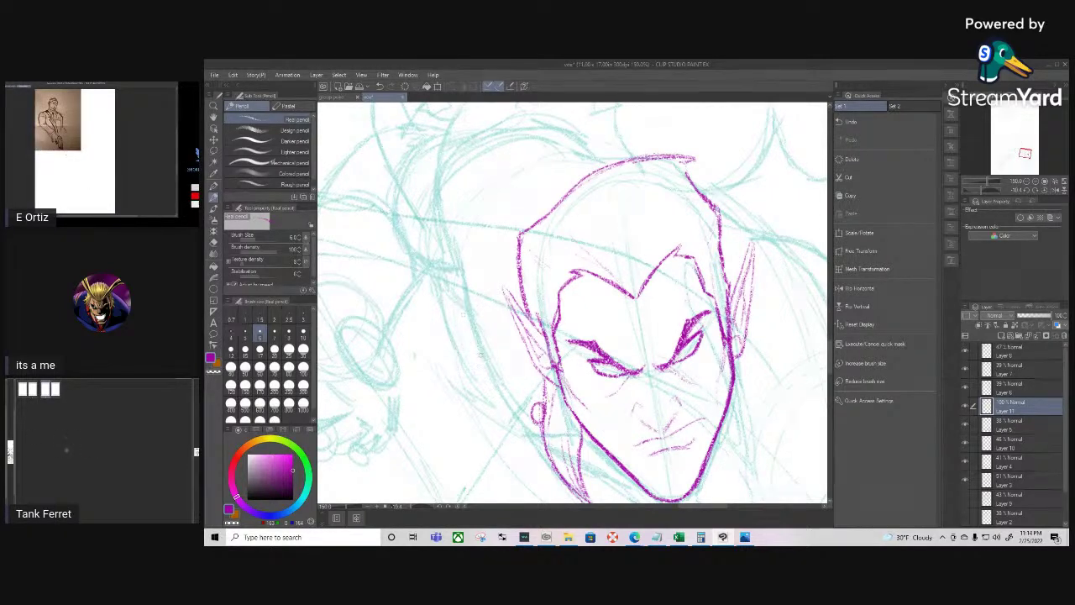
Draw the spiky outer edge of the fur collar from the small oval up around the left of the head
mouse_move(538, 435)
left_mouse_down()
mouse_move(509, 434)
mouse_move(452, 386)
mouse_move(505, 434)
mouse_move(537, 439)
mouse_move(486, 418)
left_mouse_up()
left_click_drag(451, 384, 480, 398)
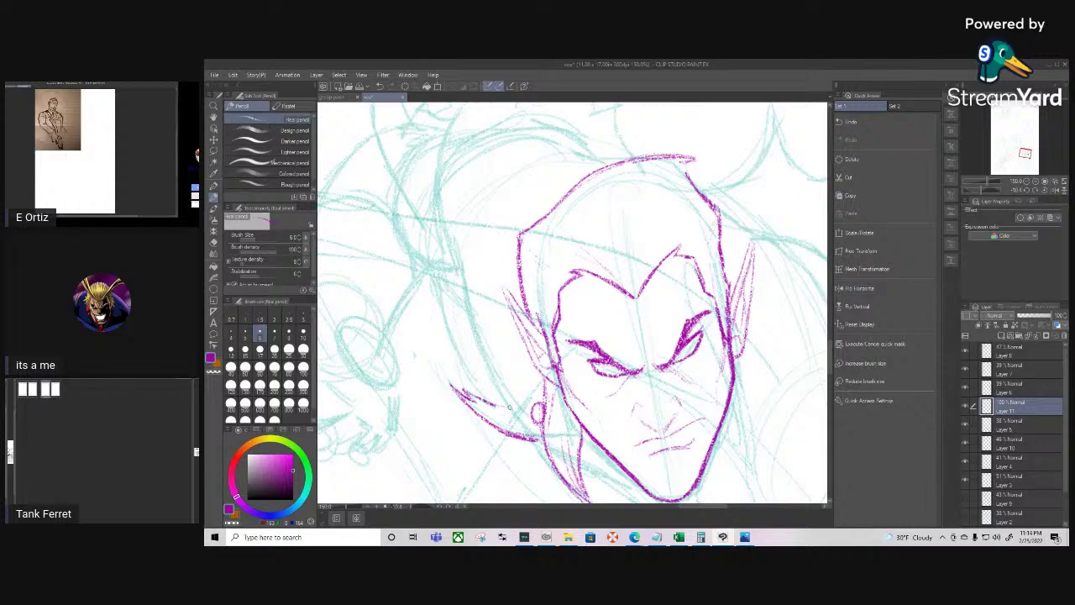
left_click_drag(470, 390, 431, 330)
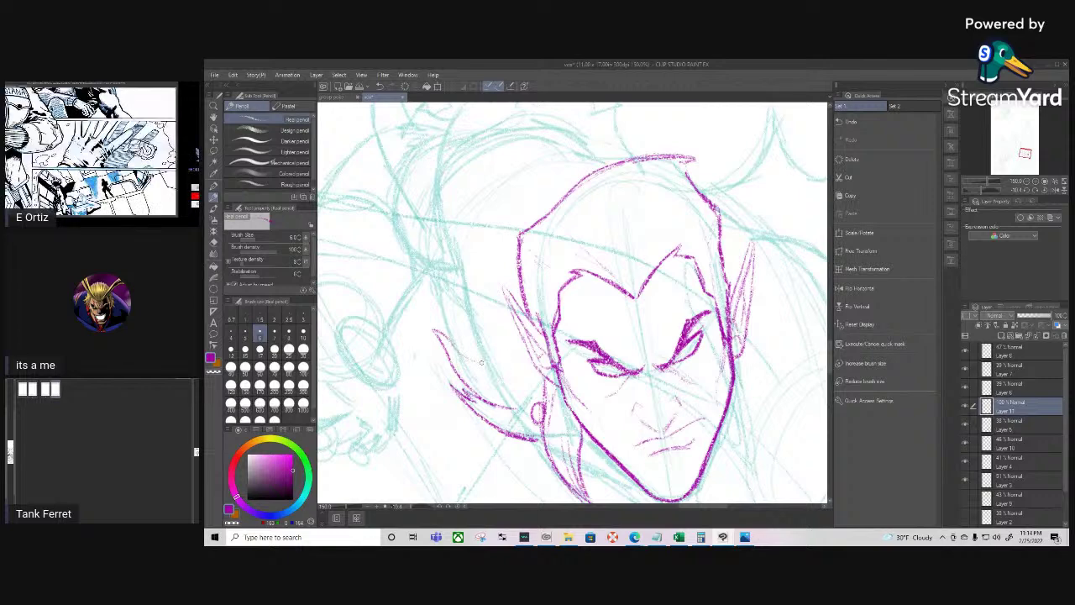
left_click_drag(597, 384, 589, 445)
mouse_move(448, 404)
left_mouse_down()
mouse_move(426, 339)
mouse_move(426, 283)
mouse_move(437, 334)
mouse_move(428, 215)
mouse_move(426, 236)
mouse_move(436, 194)
mouse_move(484, 145)
left_mouse_up()
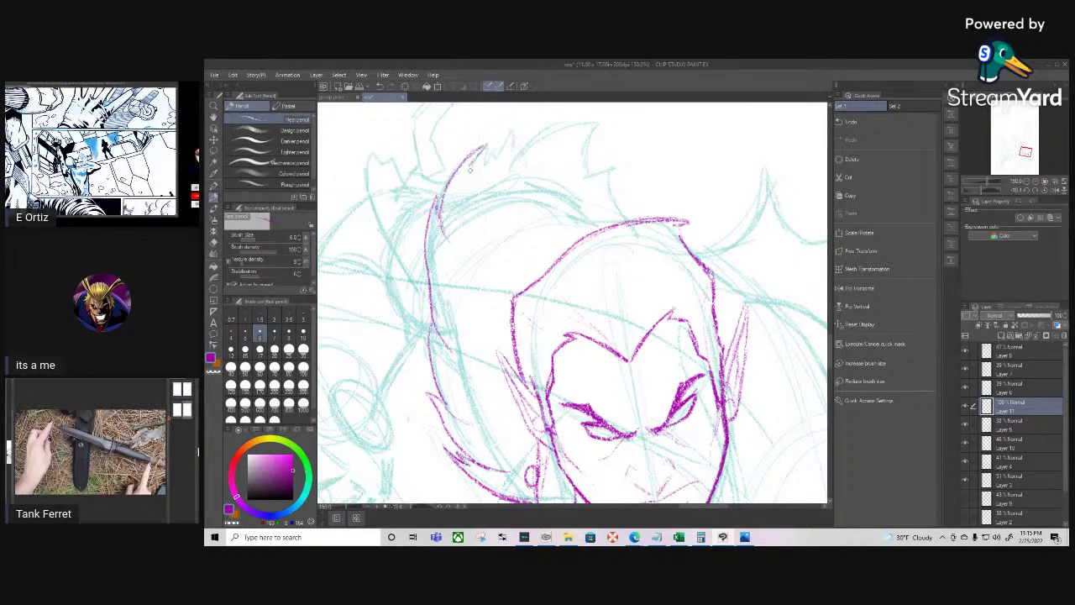
Draw jagged fur tufts along the top of the collar, ending at the crown of the head
mouse_move(485, 146)
left_mouse_down()
mouse_move(490, 169)
mouse_move(513, 129)
mouse_move(514, 152)
mouse_move(519, 139)
mouse_move(525, 151)
mouse_move(560, 122)
mouse_move(601, 122)
mouse_move(574, 179)
left_mouse_up()
mouse_move(597, 125)
left_mouse_down()
mouse_move(587, 147)
mouse_move(593, 127)
left_mouse_up()
left_click_drag(584, 175, 593, 134)
left_click_drag(486, 151, 495, 168)
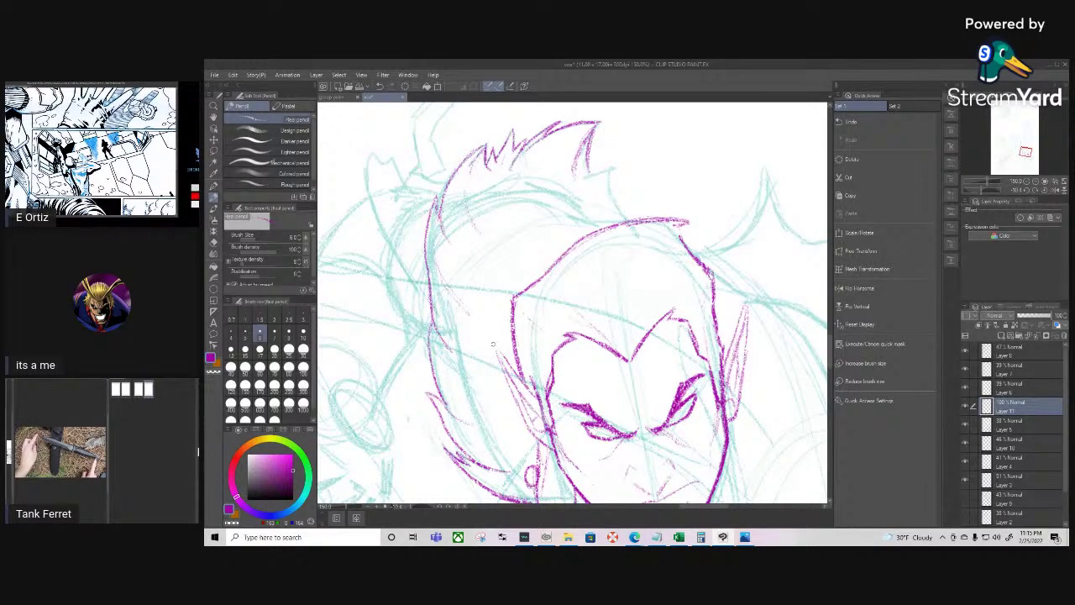
mouse_move(588, 178)
left_mouse_down()
mouse_move(615, 163)
mouse_move(598, 173)
mouse_move(617, 187)
mouse_move(628, 222)
left_mouse_up()
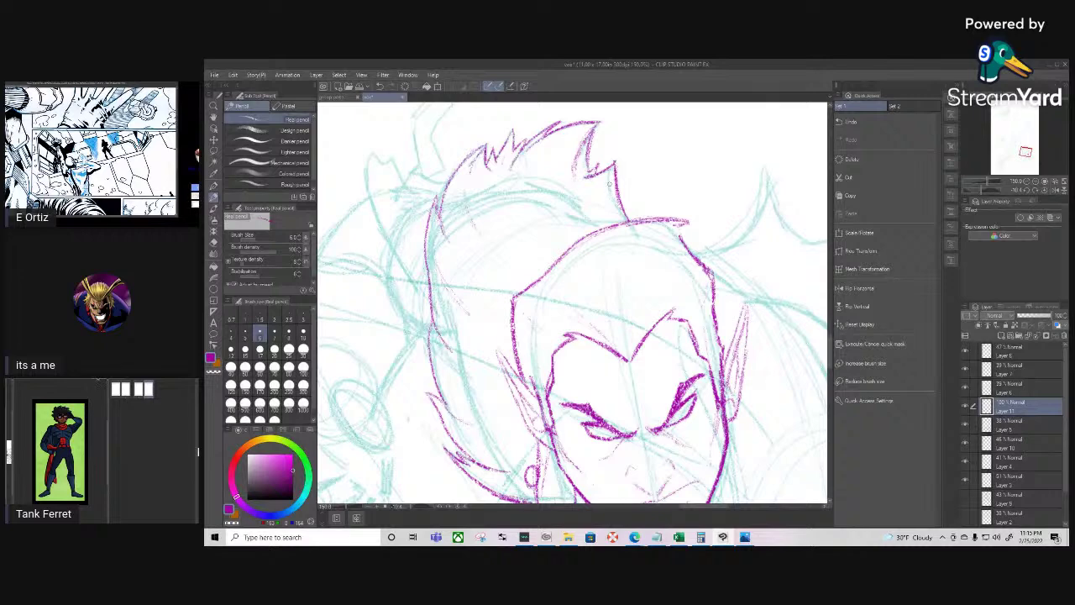
left_click_drag(612, 221, 603, 201)
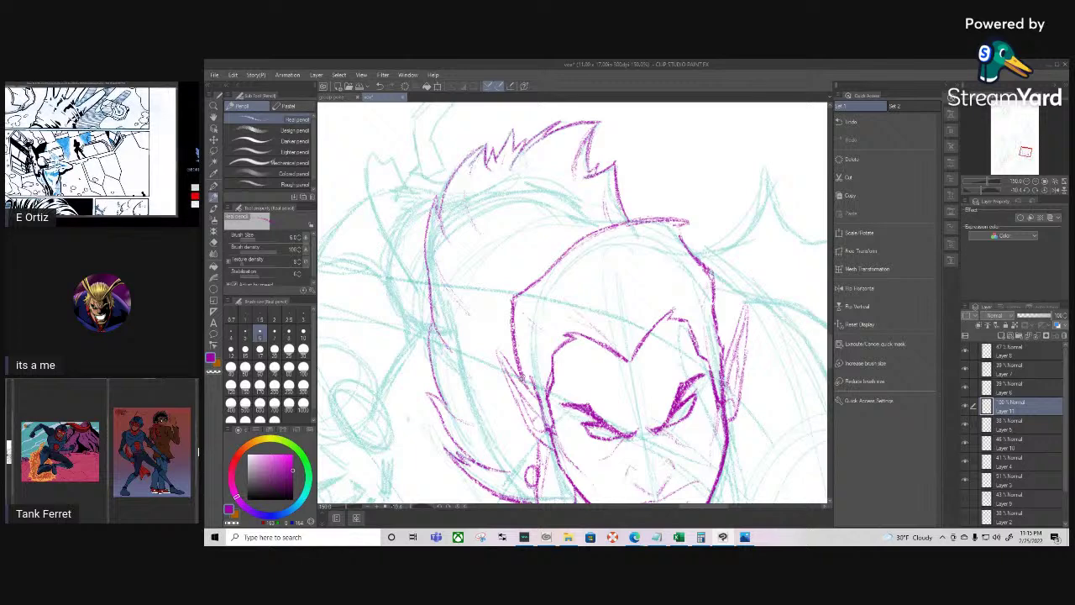
Draw the fur collar's outer edge from the right side of the head down to a small curled tuft
key("space")
left_click_drag(776, 483, 664, 349)
key("shift+space")
mouse_move(708, 399)
left_mouse_down()
mouse_move(686, 412)
mouse_move(620, 405)
mouse_move(595, 335)
left_mouse_up()
key("space")
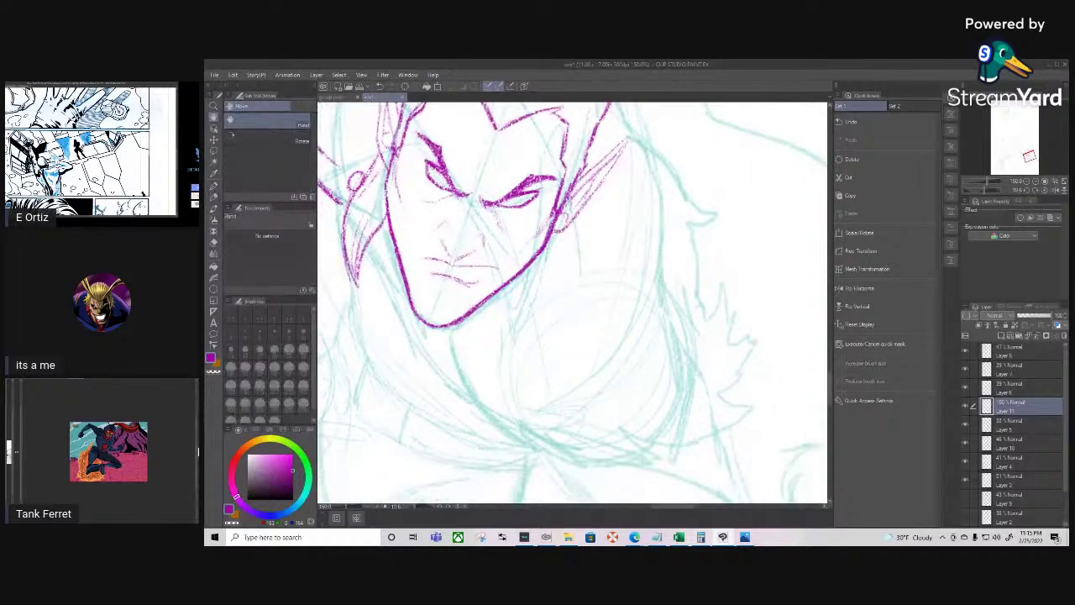
key("space")
left_click_drag(708, 312, 627, 400)
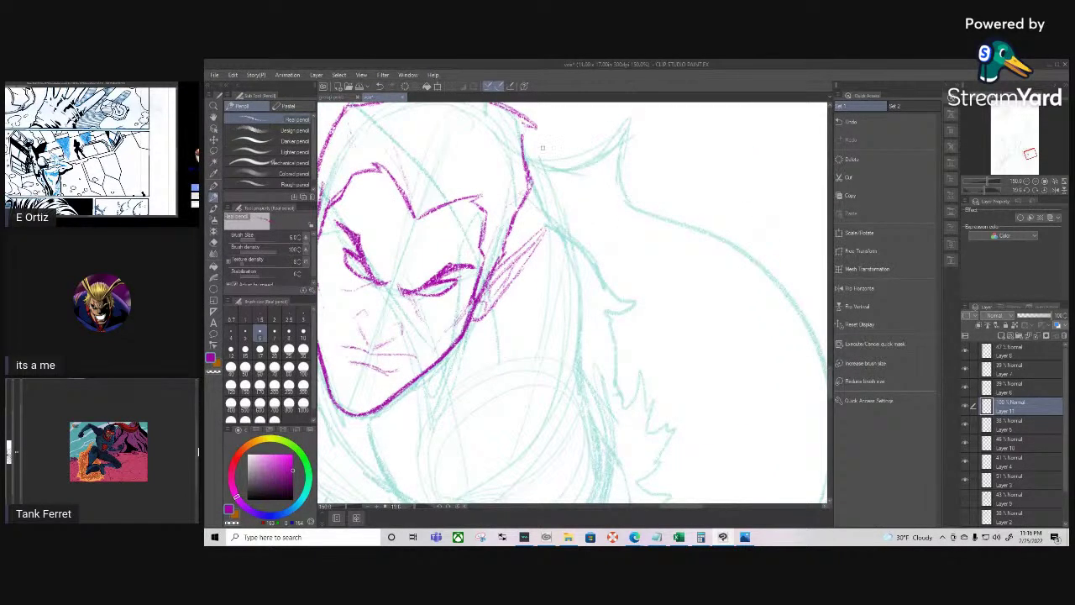
left_click_drag(529, 194, 580, 243)
left_click_drag(538, 204, 598, 263)
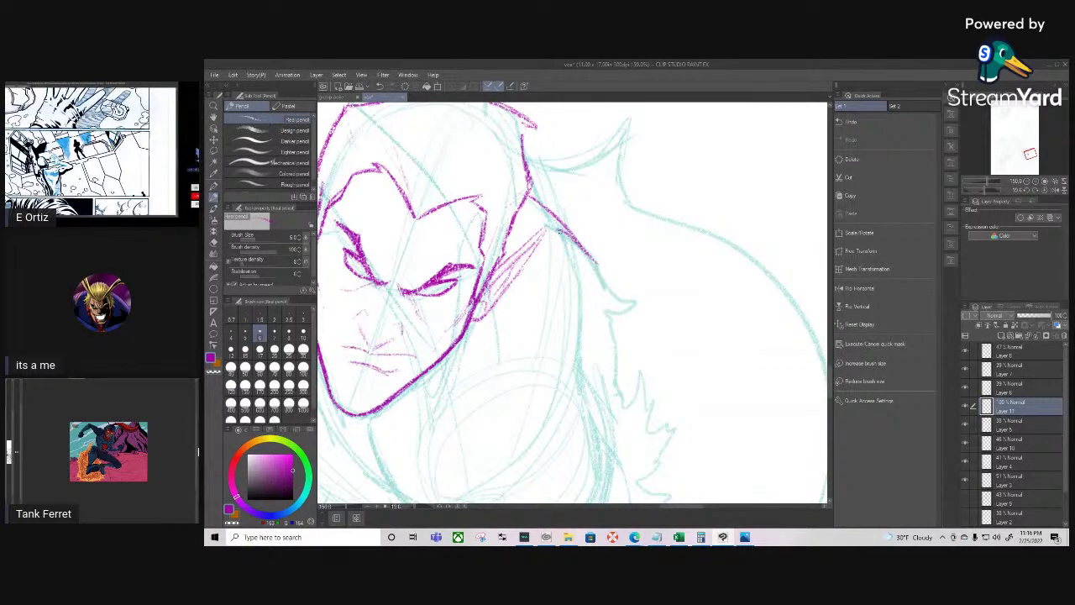
mouse_move(546, 223)
left_mouse_down()
mouse_move(602, 267)
mouse_move(615, 297)
mouse_move(634, 303)
mouse_move(606, 312)
mouse_move(635, 306)
left_mouse_up()
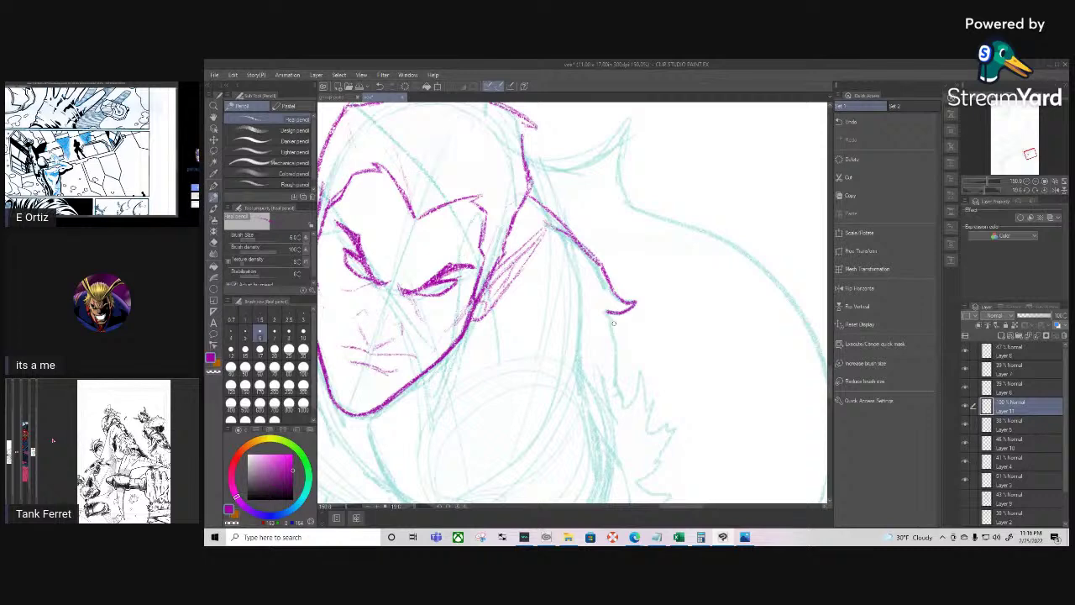
Continue the collar's right outer edge below the curled tuft with a run of jagged fur tufts
left_click_drag(609, 312, 614, 382)
key("r")
mouse_move(597, 430)
left_mouse_down()
mouse_move(602, 439)
mouse_move(758, 223)
left_mouse_up()
mouse_move(614, 296)
left_mouse_down()
mouse_move(663, 252)
mouse_move(596, 205)
mouse_move(592, 221)
mouse_move(608, 184)
mouse_move(589, 169)
mouse_move(576, 181)
mouse_move(595, 173)
mouse_move(588, 221)
left_mouse_up()
key("p")
key("r")
mouse_move(692, 316)
left_mouse_down()
mouse_move(595, 372)
mouse_move(547, 338)
left_mouse_up()
mouse_move(701, 387)
left_mouse_down()
mouse_move(661, 235)
mouse_move(618, 220)
mouse_move(624, 211)
mouse_move(632, 225)
mouse_move(611, 274)
mouse_move(628, 253)
left_mouse_up()
key("r")
mouse_move(514, 389)
left_mouse_down()
mouse_move(543, 400)
mouse_move(659, 357)
left_mouse_up()
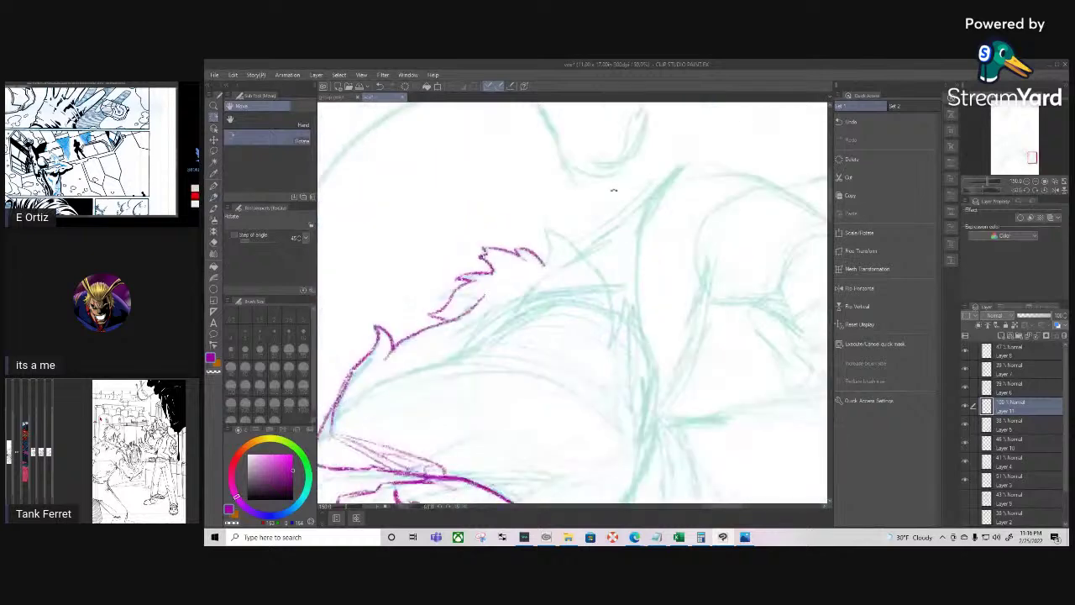
left_click_drag(545, 234, 540, 293)
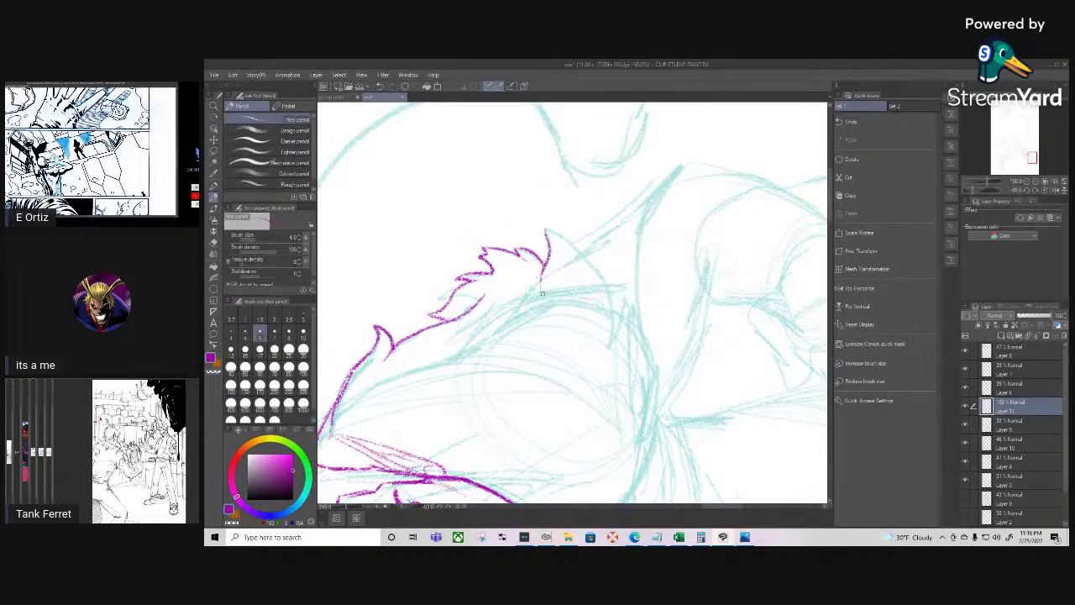
left_click_drag(548, 253, 546, 229)
Draw larger pointed fur tufts curving around the lower-right part of the collar
key("r")
left_click_drag(603, 328, 658, 209)
left_click_drag(574, 401, 633, 380)
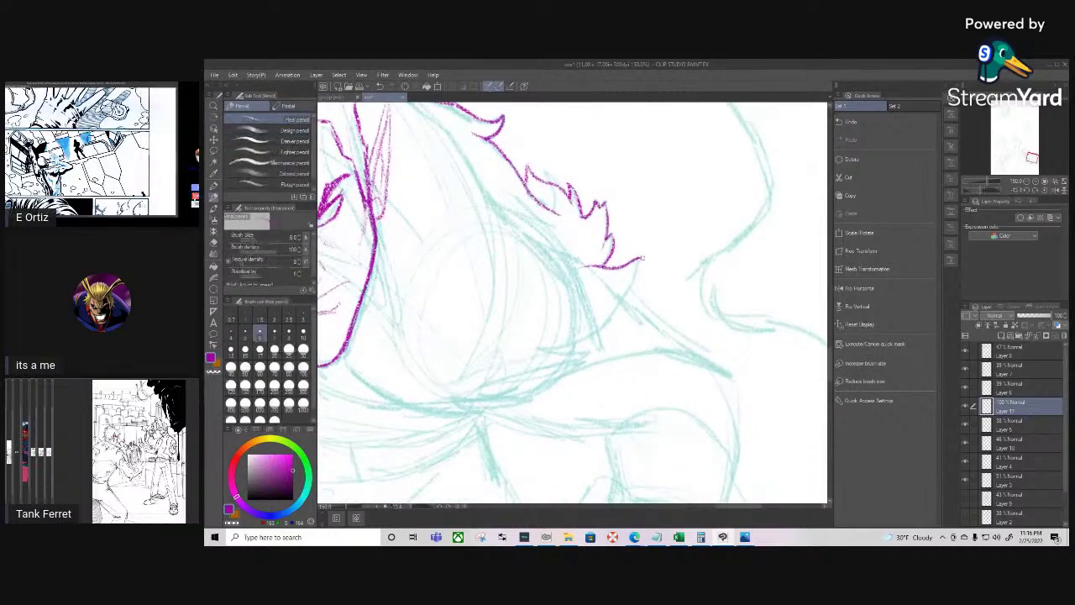
mouse_move(636, 267)
left_mouse_down()
mouse_move(581, 338)
mouse_move(556, 346)
left_mouse_up()
key("r")
left_click_drag(538, 432, 624, 378)
mouse_move(608, 245)
left_mouse_down()
mouse_move(605, 317)
mouse_move(583, 352)
mouse_move(621, 321)
mouse_move(605, 381)
left_mouse_up()
left_click_drag(619, 337, 594, 401)
left_click_drag(616, 356, 594, 402)
Extend the collar's bottom edge from the last fur point inward toward the neck
key("r")
left_click_drag(590, 460, 437, 376)
left_click_drag(467, 430, 402, 330)
key("space")
left_click_drag(519, 388, 529, 470)
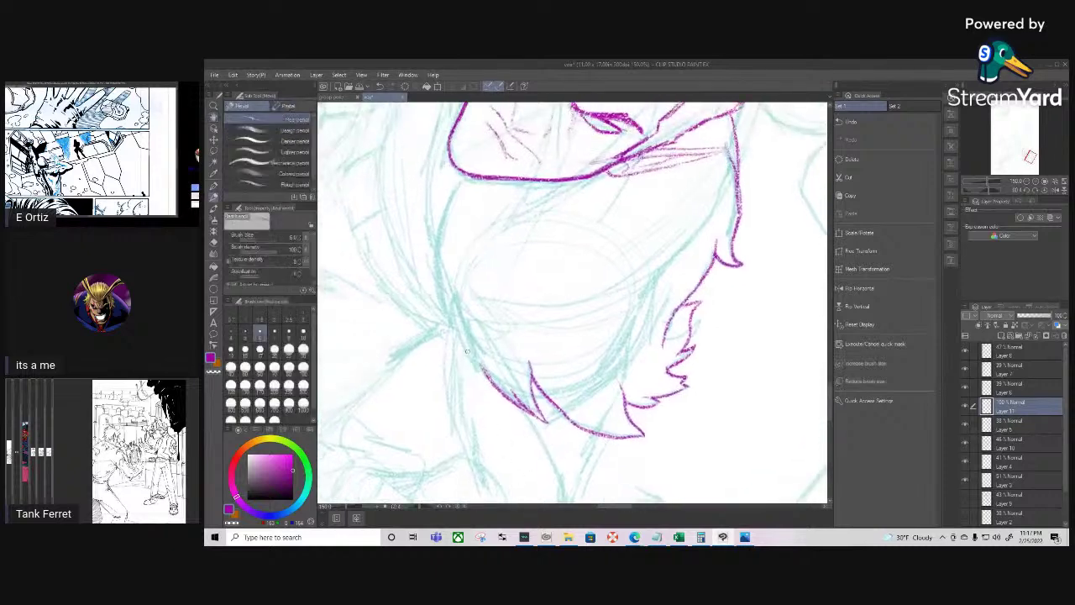
left_click_drag(490, 378, 477, 359)
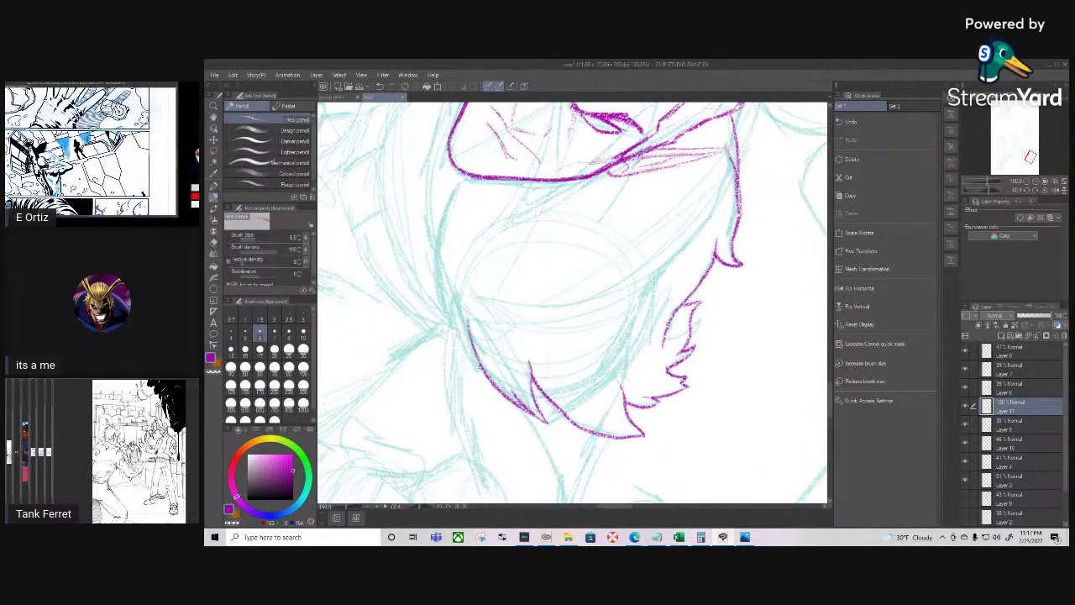
mouse_move(478, 373)
left_mouse_down()
mouse_move(460, 340)
mouse_move(466, 352)
left_mouse_up()
left_click_drag(451, 281, 462, 359)
Draw the collar's front edge from under the chin, with a small notch, down to meet the bottom edge
key("r")
left_click_drag(429, 396, 513, 463)
key("p")
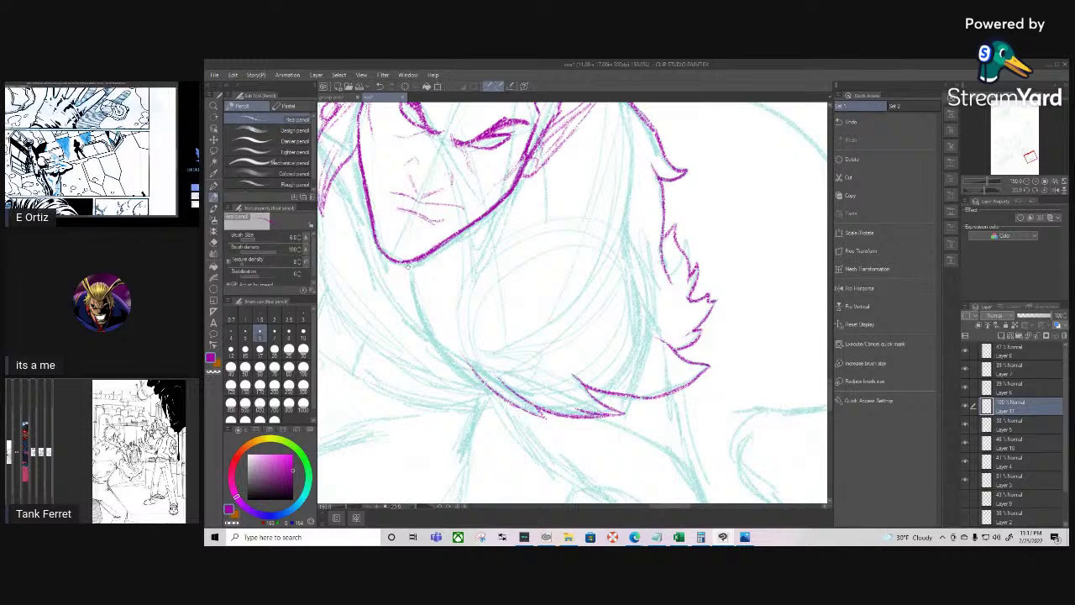
left_click_drag(408, 262, 417, 322)
mouse_move(410, 280)
left_mouse_down()
mouse_move(418, 329)
mouse_move(474, 378)
left_mouse_up()
left_click_drag(435, 346, 467, 378)
left_click_drag(452, 370, 498, 398)
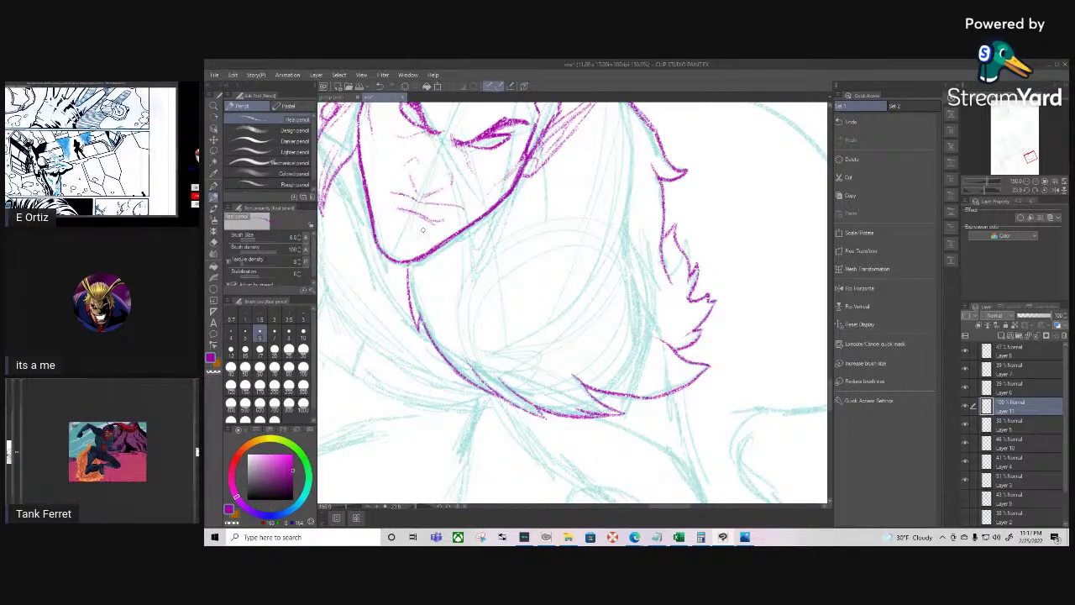
Draw a small circle on the collar just beside the chin
left_click_drag(425, 271, 427, 272)
key("r")
left_click_drag(515, 368, 588, 407)
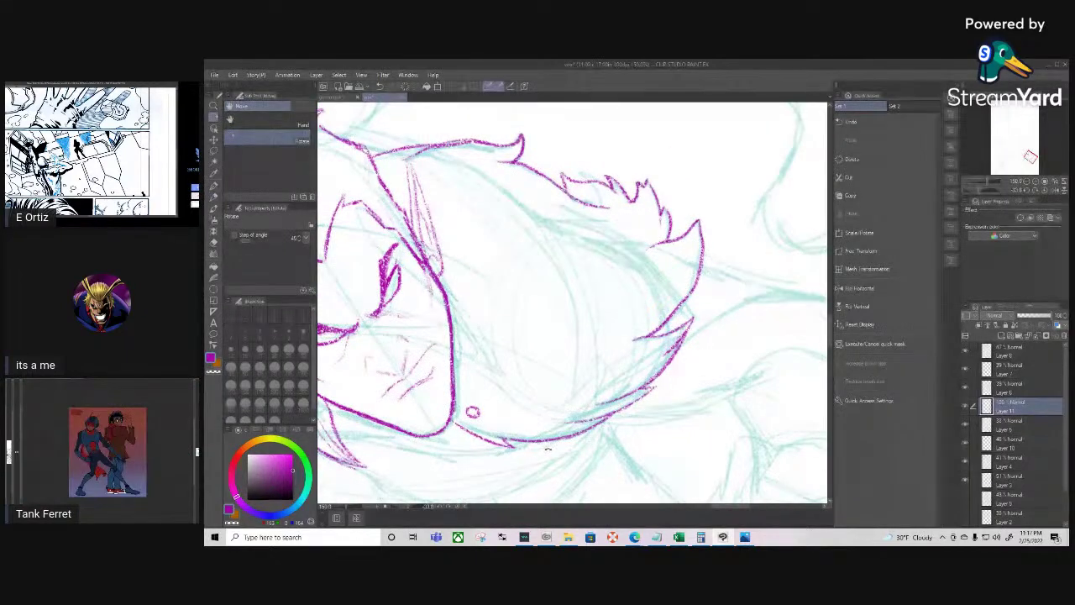
key("p")
Draw the inner neckline following the left side of the jaw and running under the chin to the collar
key("space")
mouse_move(537, 444)
left_mouse_down()
mouse_move(604, 366)
mouse_move(691, 326)
left_mouse_up()
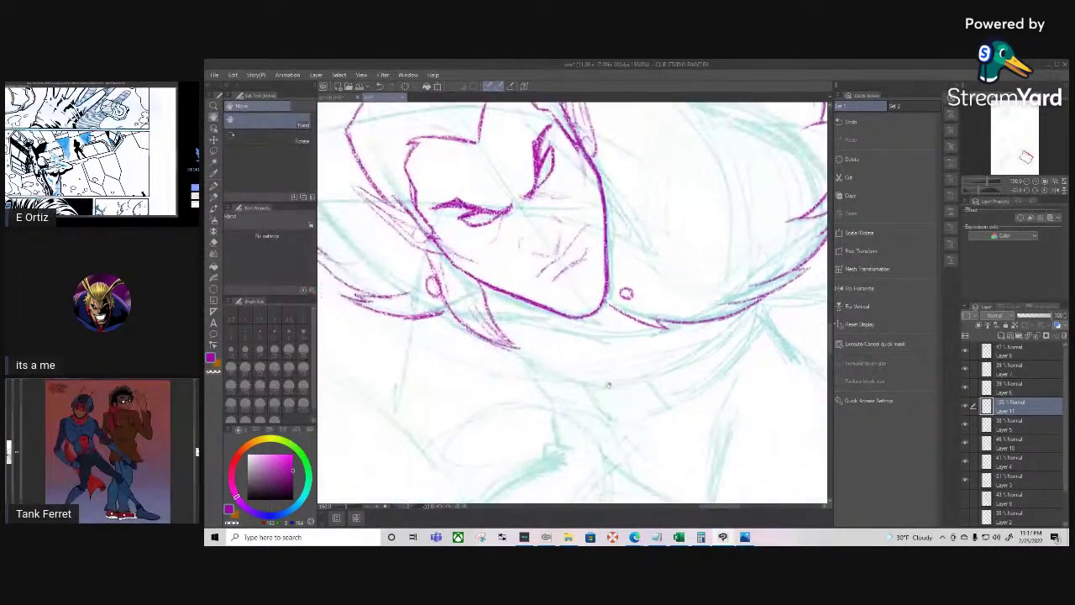
key("shift+space")
mouse_move(660, 405)
left_mouse_down()
mouse_move(547, 446)
mouse_move(520, 441)
mouse_move(547, 439)
left_mouse_up()
key("space")
left_click_drag(508, 369, 542, 451)
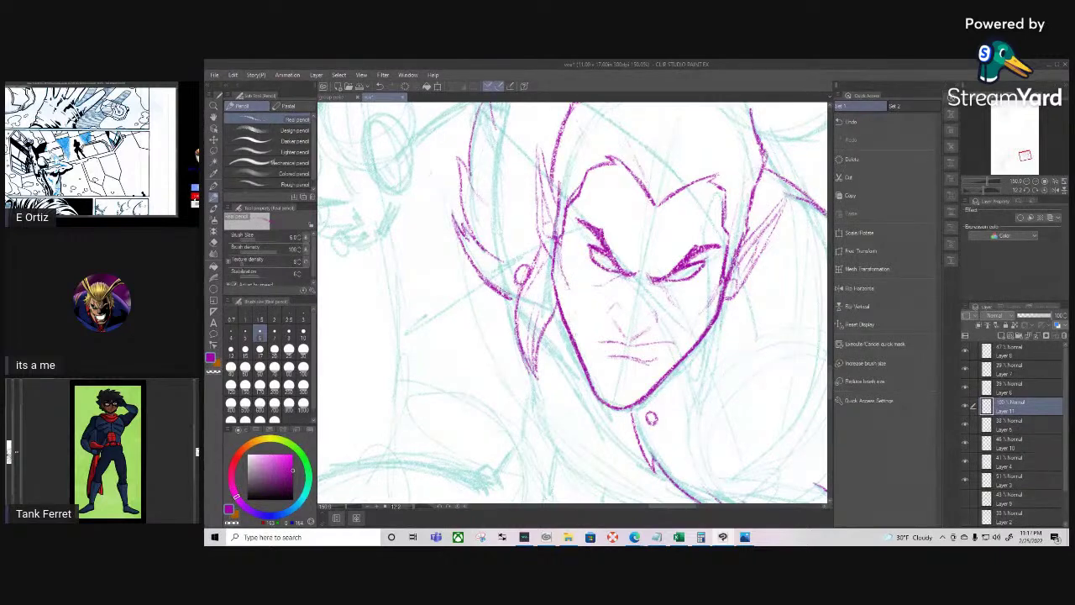
mouse_move(559, 315)
left_mouse_down()
mouse_move(580, 403)
mouse_move(561, 376)
mouse_move(548, 329)
mouse_move(571, 392)
mouse_move(603, 404)
left_mouse_up()
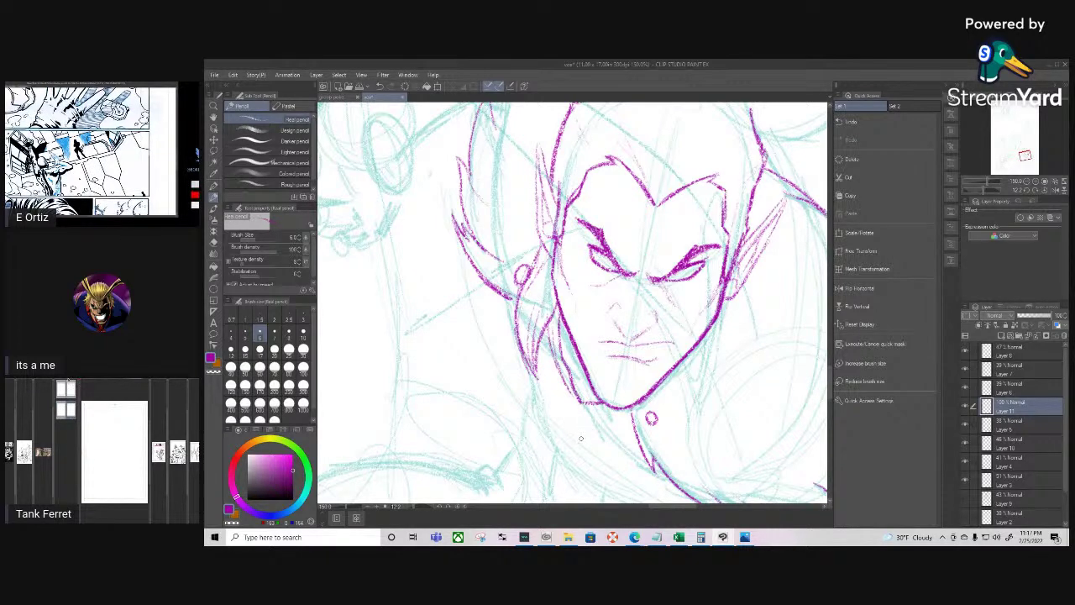
key("shift+space")
left_click_drag(537, 455, 666, 429)
left_click_drag(666, 362, 696, 333)
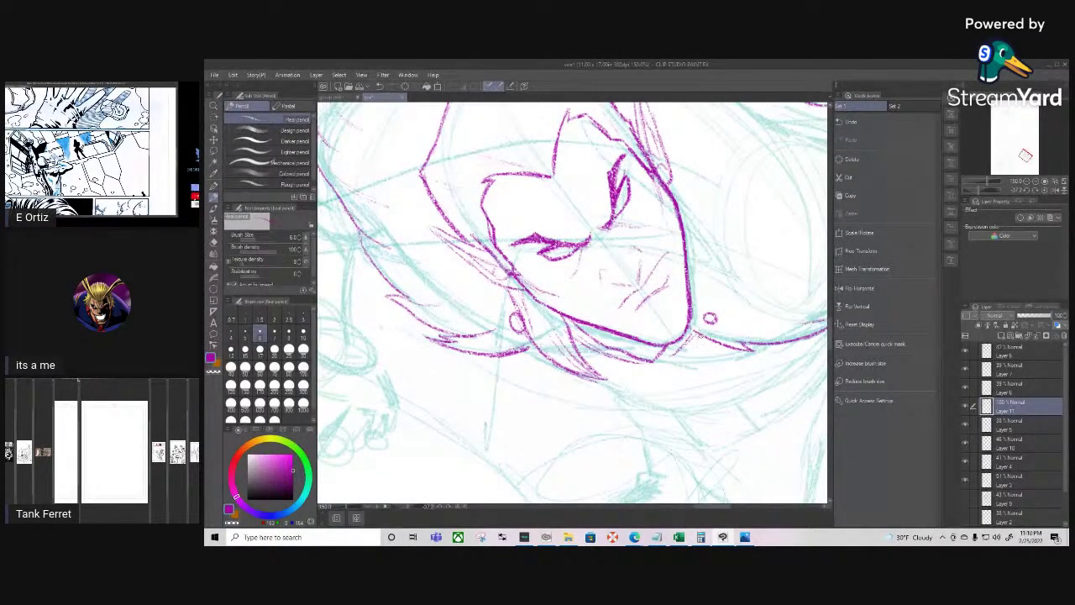
Add a second, outer neckline parallel to the first, meeting in a corner below the chin
key("shift+space")
mouse_move(694, 371)
left_mouse_down()
mouse_move(651, 401)
mouse_move(583, 417)
left_mouse_up()
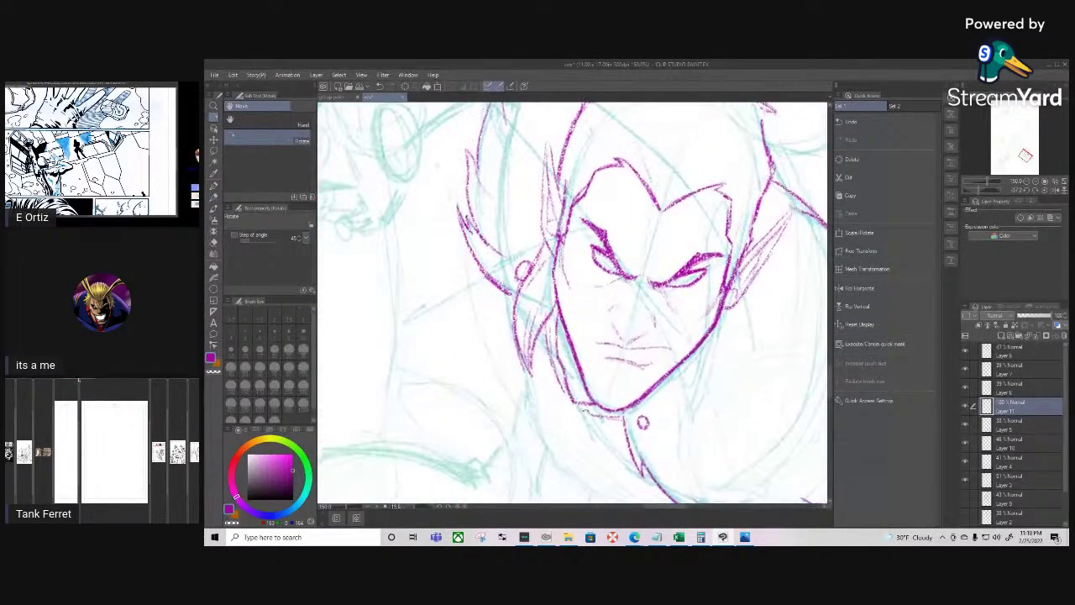
key("p")
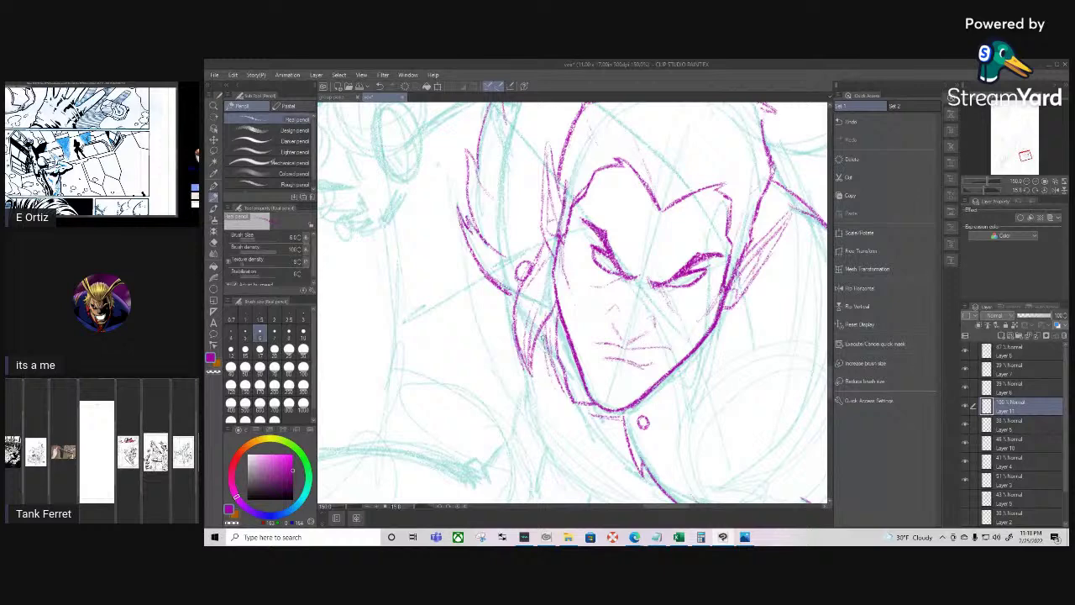
left_click_drag(546, 364, 566, 421)
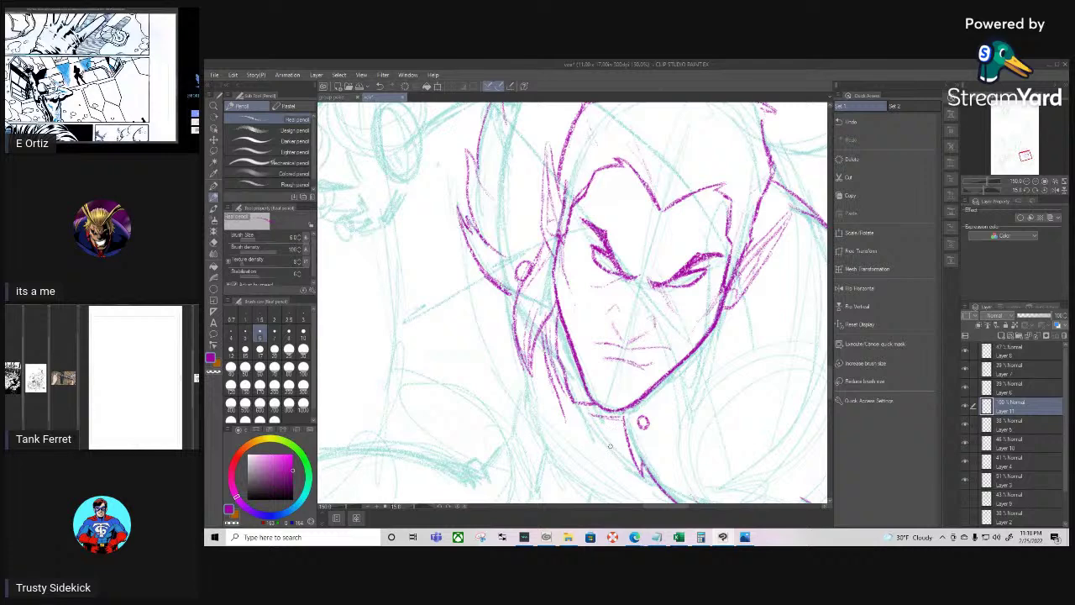
key("shift+space")
mouse_move(606, 448)
left_mouse_down()
mouse_move(693, 423)
mouse_move(702, 408)
left_mouse_up()
mouse_move(698, 356)
left_mouse_down()
mouse_move(665, 386)
mouse_move(696, 363)
left_mouse_up()
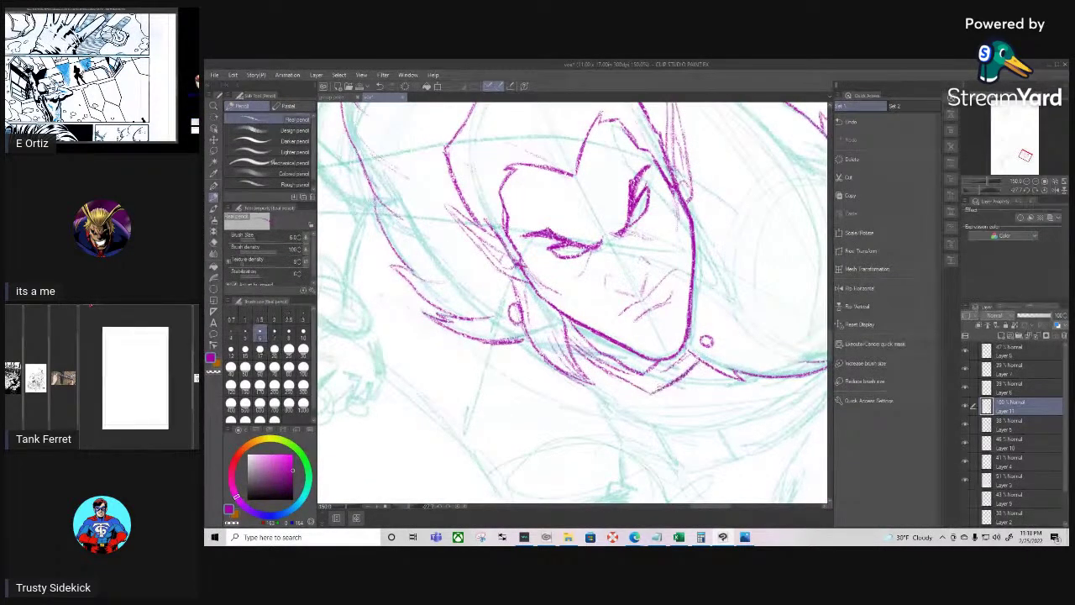
key("shift+space")
mouse_move(669, 417)
left_mouse_down()
mouse_move(569, 423)
mouse_move(551, 383)
left_mouse_up()
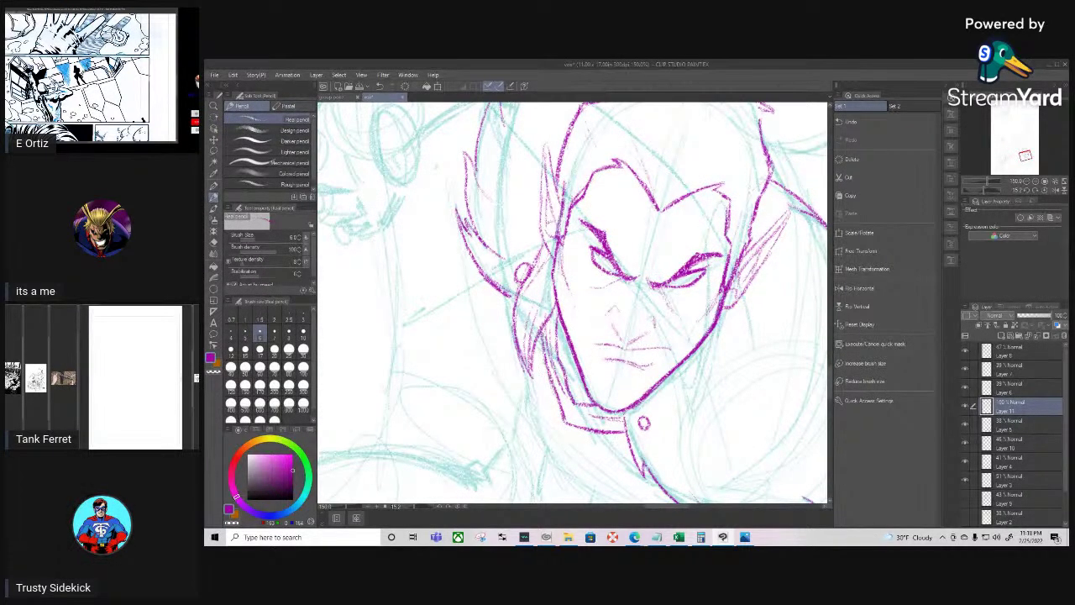
Draw the outer garment line from below the small oval on the left, sloping down past the neckline
key("space")
mouse_move(626, 477)
left_mouse_down()
mouse_move(598, 346)
mouse_move(574, 347)
left_mouse_up()
key("shift+space")
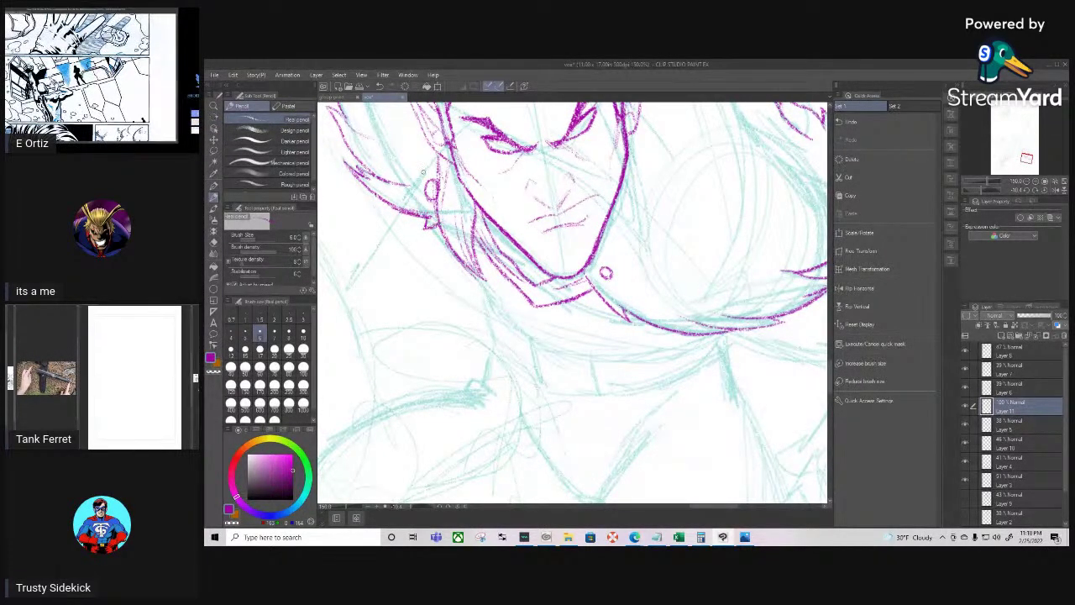
left_click_drag(434, 229, 487, 290)
mouse_move(434, 228)
left_mouse_down()
mouse_move(455, 262)
mouse_move(524, 307)
left_mouse_up()
mouse_move(472, 276)
left_mouse_down()
mouse_move(522, 316)
mouse_move(494, 307)
left_mouse_up()
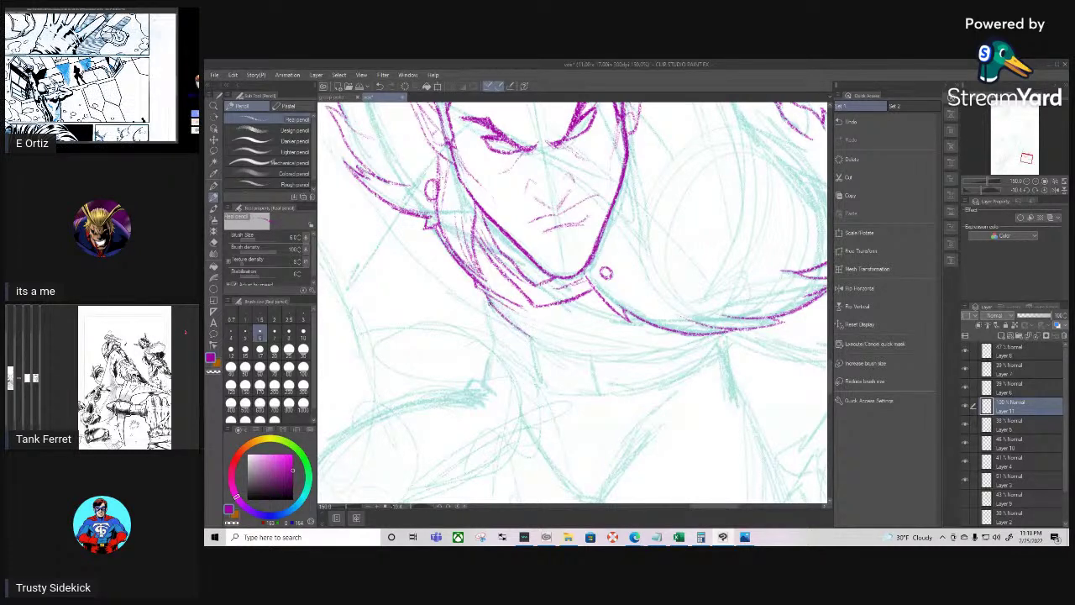
key("shift+space")
left_click_drag(574, 419, 660, 408)
left_click_drag(669, 235, 655, 308)
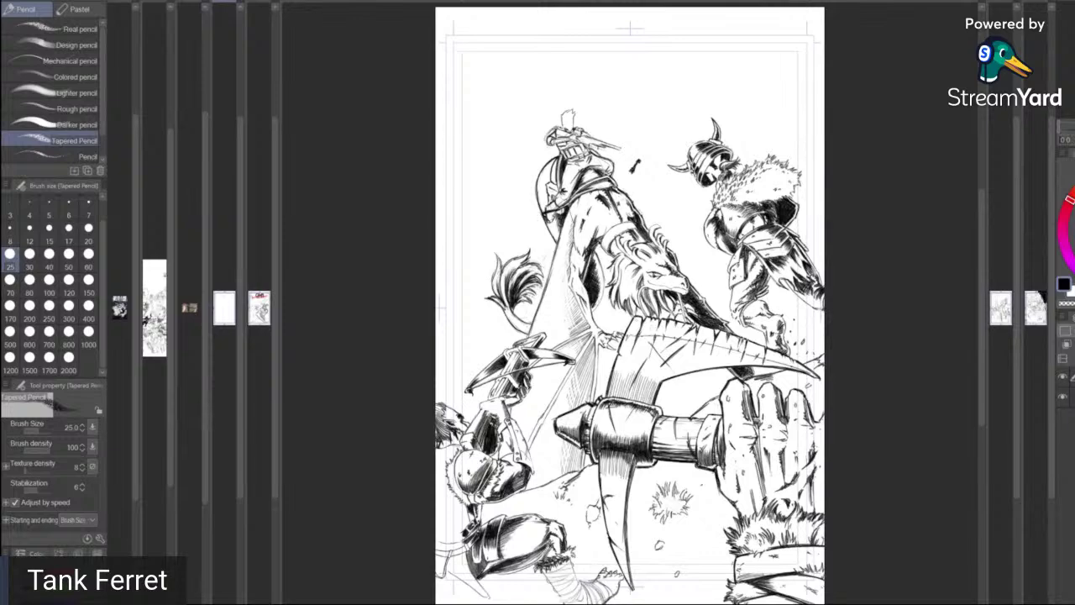
Toggle the sketch layers' visibility on the warrior cover to compare the rough drawing with the inked lines
left_click(382, 6)
left_click(497, 7)
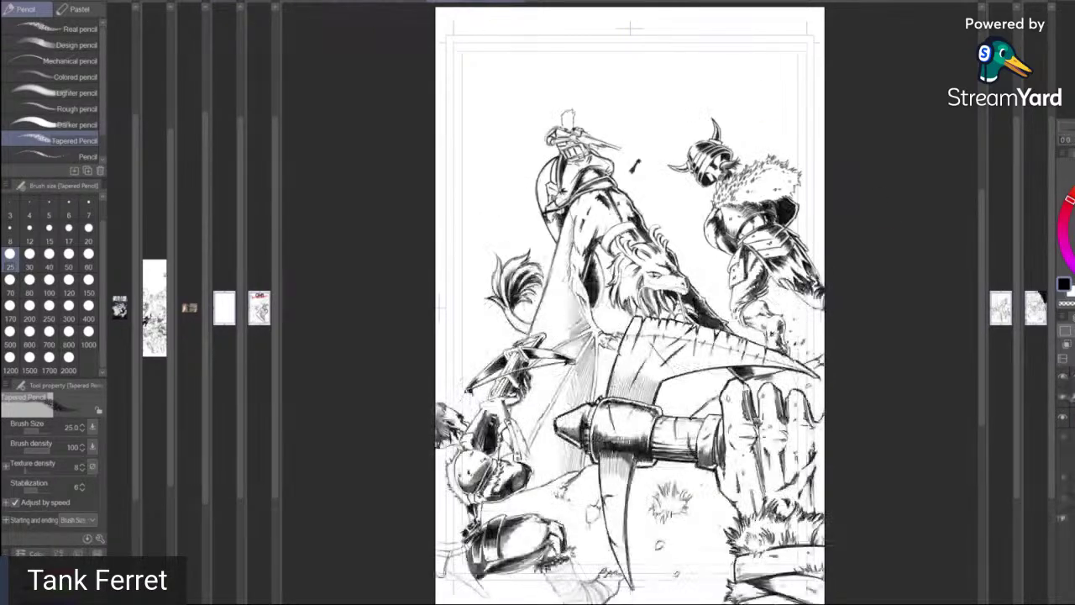
left_click(1061, 460)
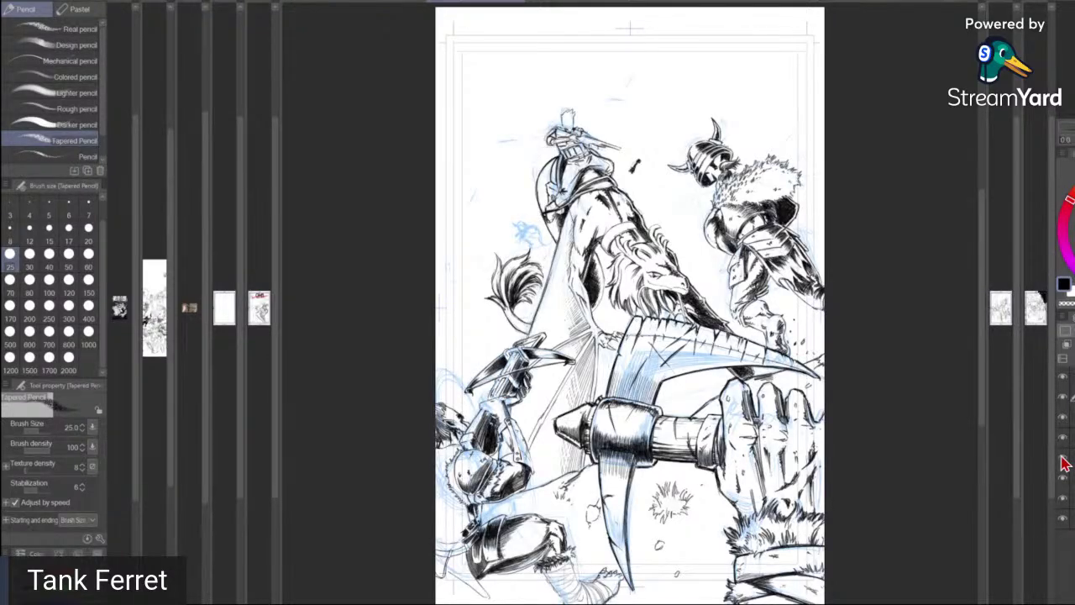
left_click(1064, 444)
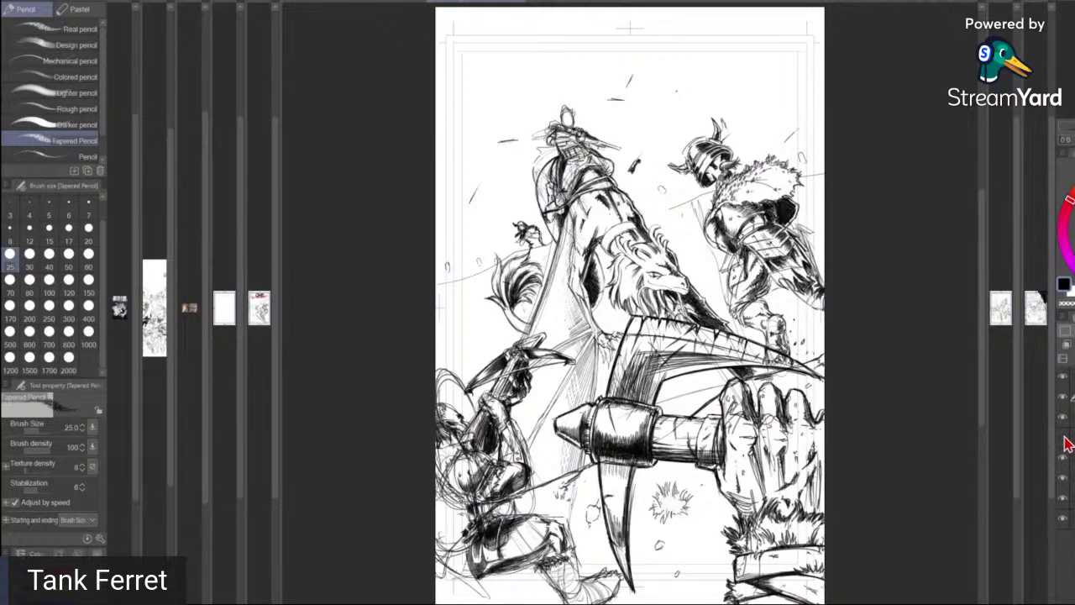
left_click(1065, 443)
left_click(1063, 464)
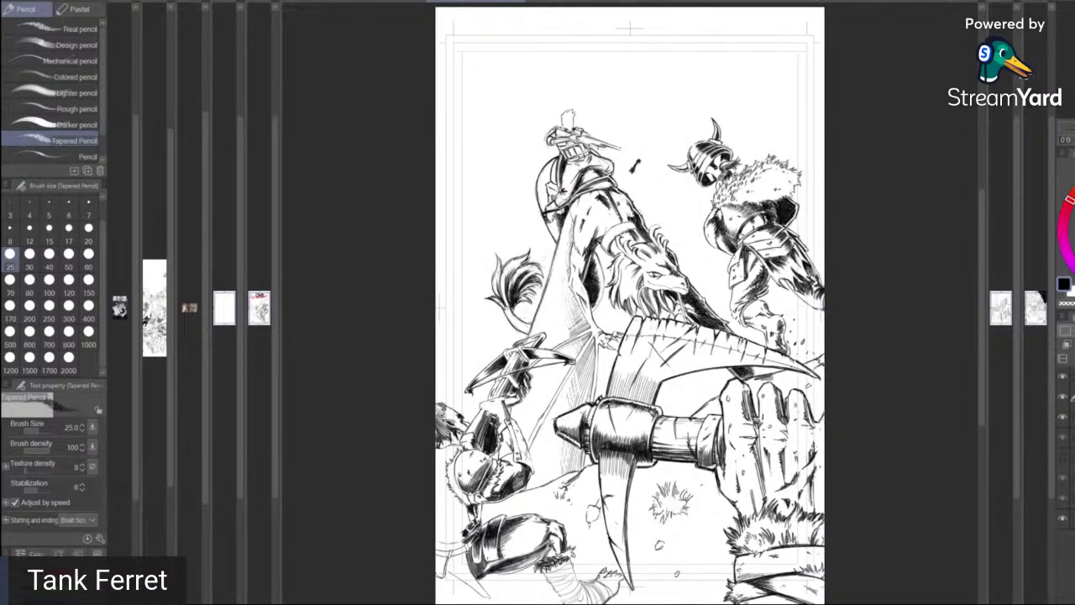
Look through the other open canvases, including the cover sketches, inked pages and knife reference photo
left_click_drag(1016, 89, 163, 90)
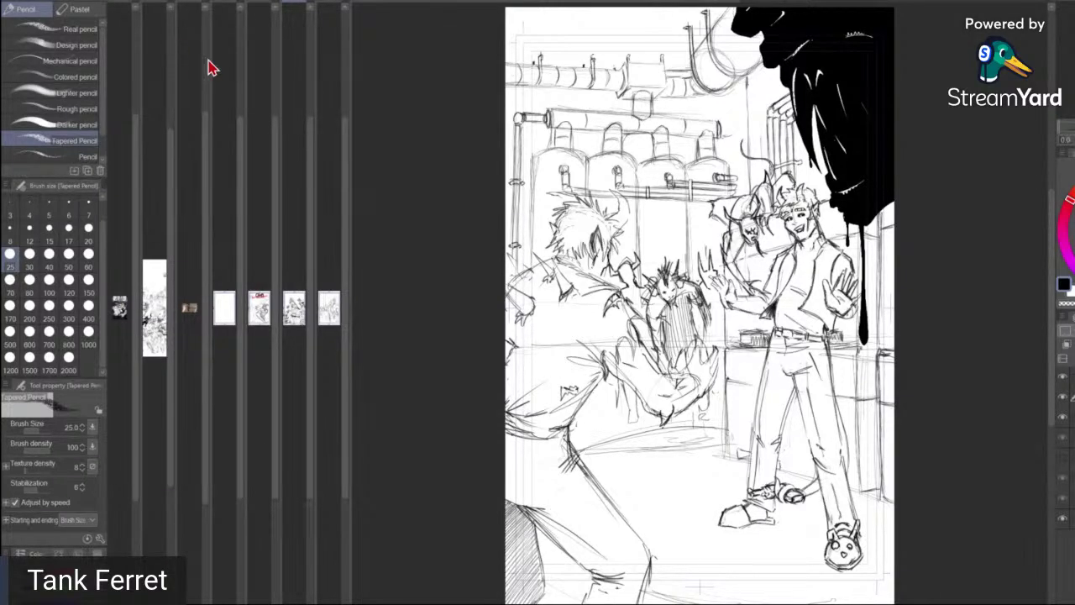
left_click_drag(209, 59, 877, 50)
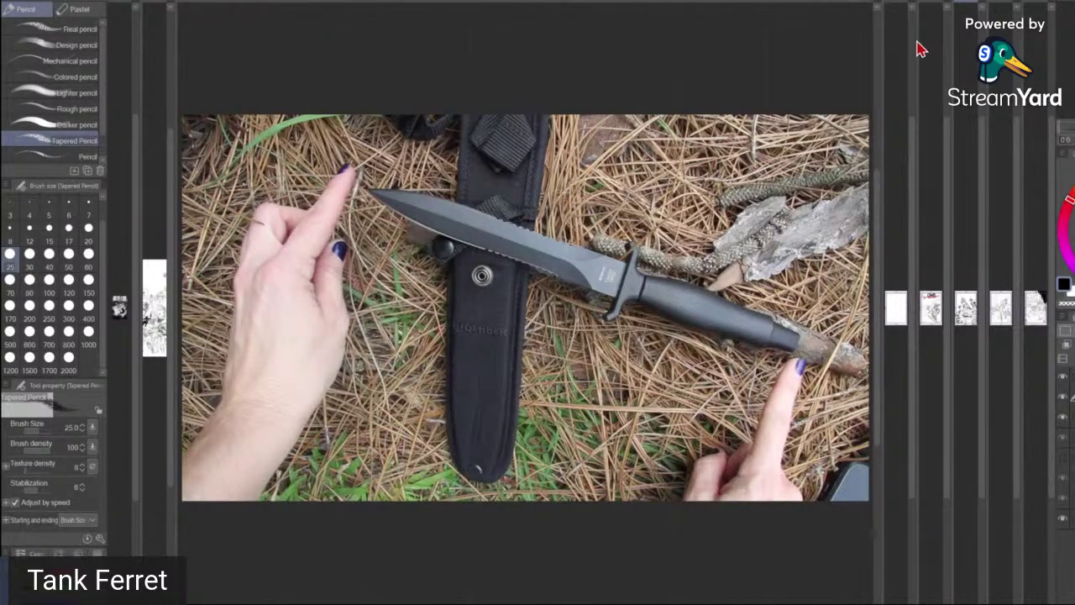
key("ctrl+Tab")
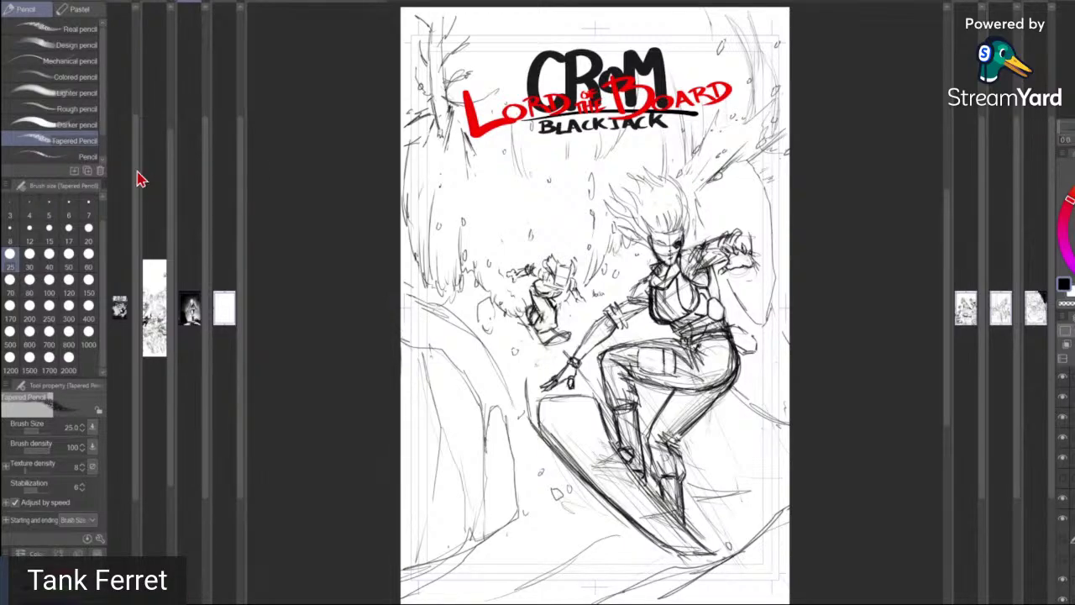
left_click_drag(144, 173, 1027, 176)
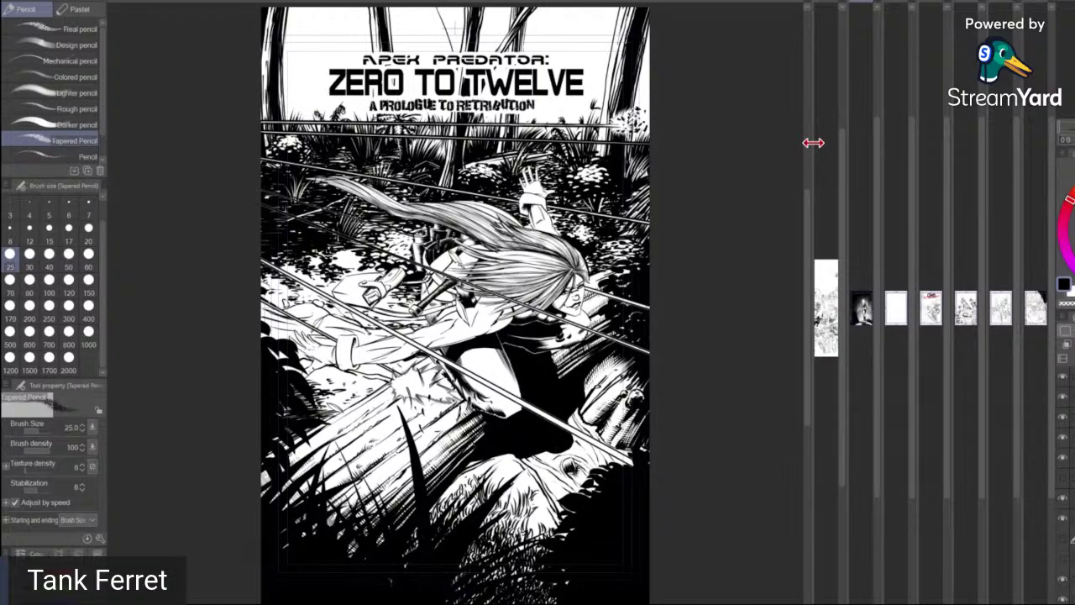
mouse_move(813, 143)
left_mouse_down()
mouse_move(710, 139)
mouse_move(173, 180)
left_mouse_up()
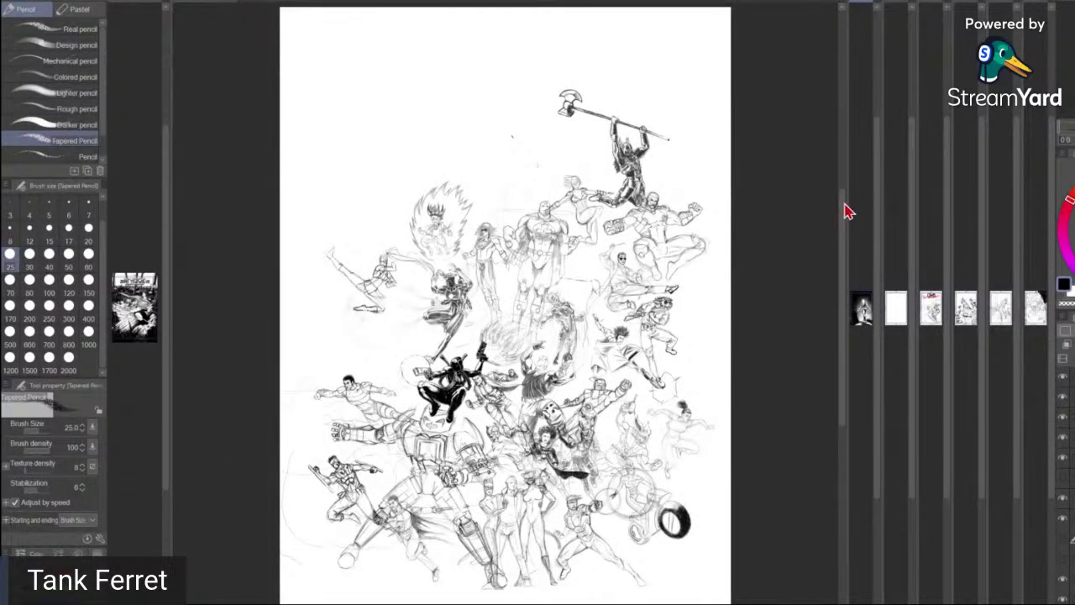
left_click_drag(845, 202, 68, 210)
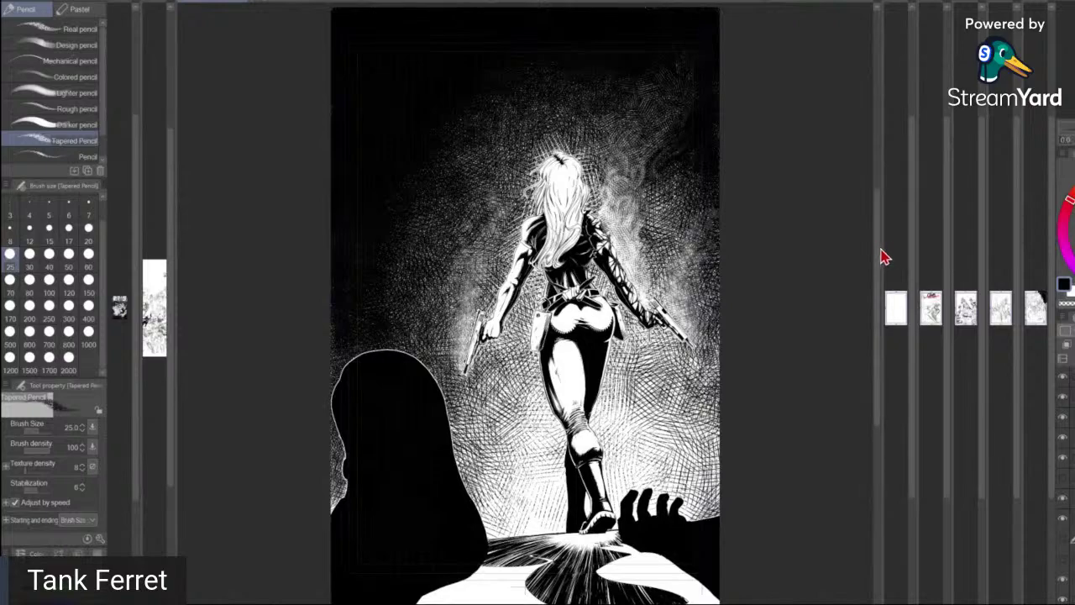
mouse_move(883, 250)
left_mouse_down()
mouse_move(411, 243)
mouse_move(937, 289)
mouse_move(602, 293)
mouse_move(189, 269)
left_mouse_up()
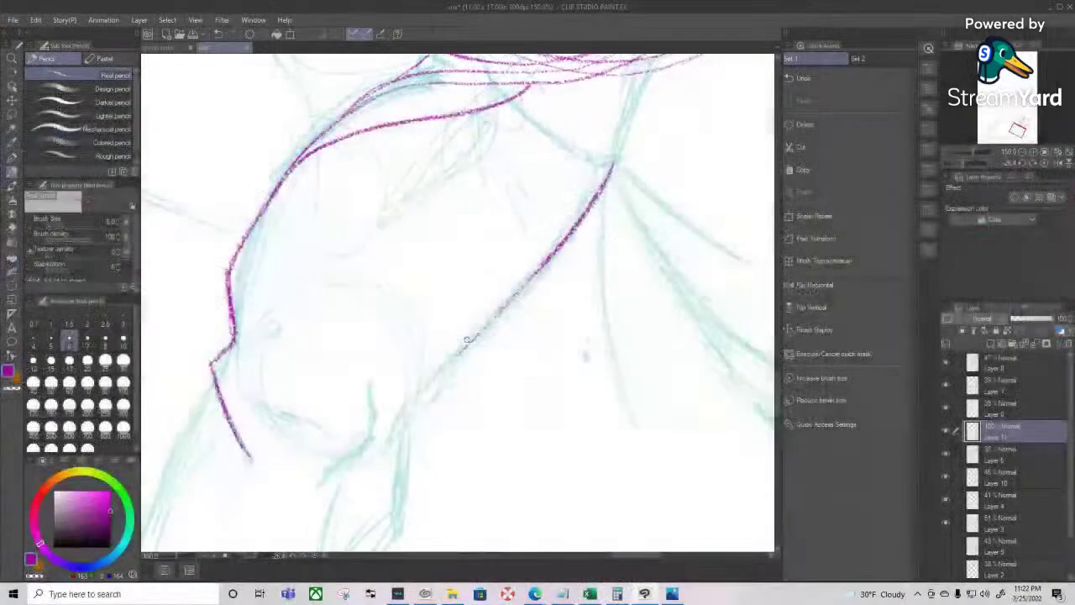
Pencil the underside of the outstretched thigh down to the knee and add the kneecap's lower curve
mouse_move(470, 348)
left_mouse_down()
mouse_move(411, 415)
mouse_move(567, 239)
left_mouse_up()
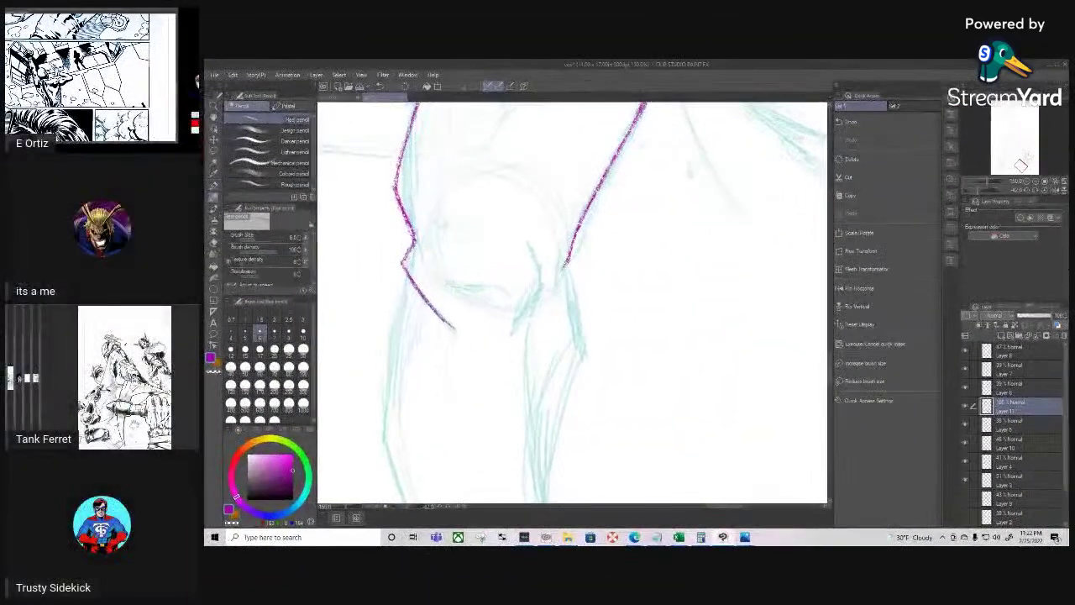
left_click_drag(568, 261, 489, 323)
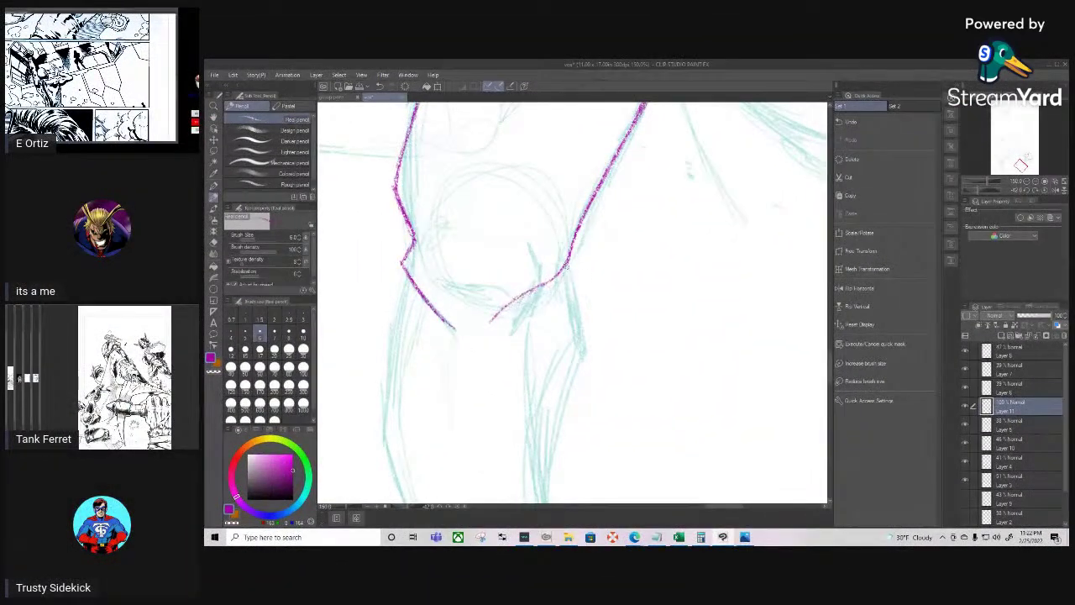
left_click_drag(567, 257, 572, 304)
Draw both side contours of the lower leg from below the knee, darkening the inner calf line
left_click_drag(409, 272, 381, 411)
left_click_drag(571, 293, 570, 410)
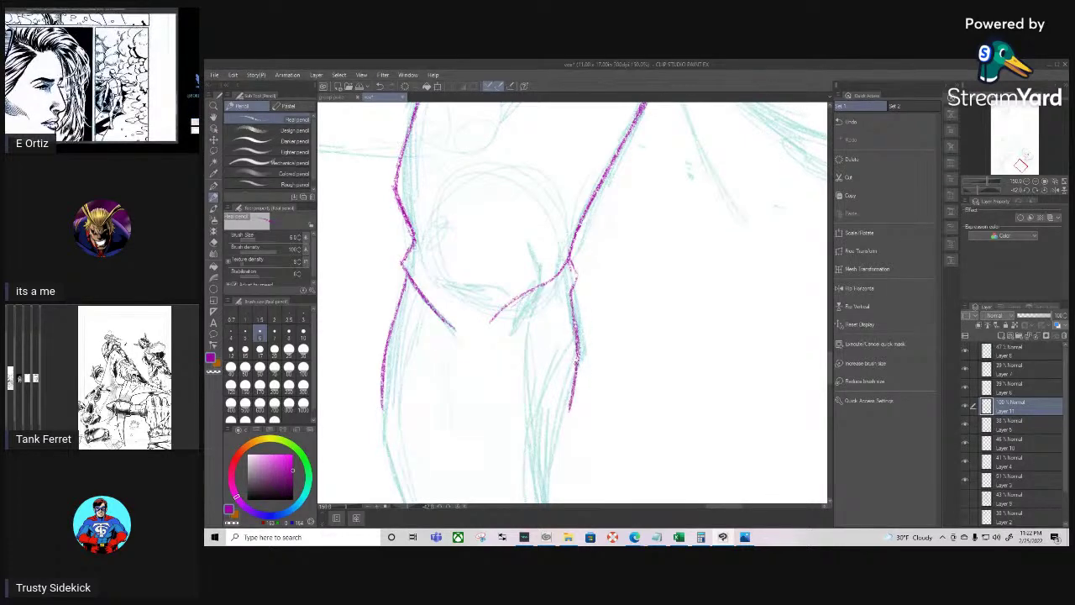
left_click_drag(571, 292, 577, 344)
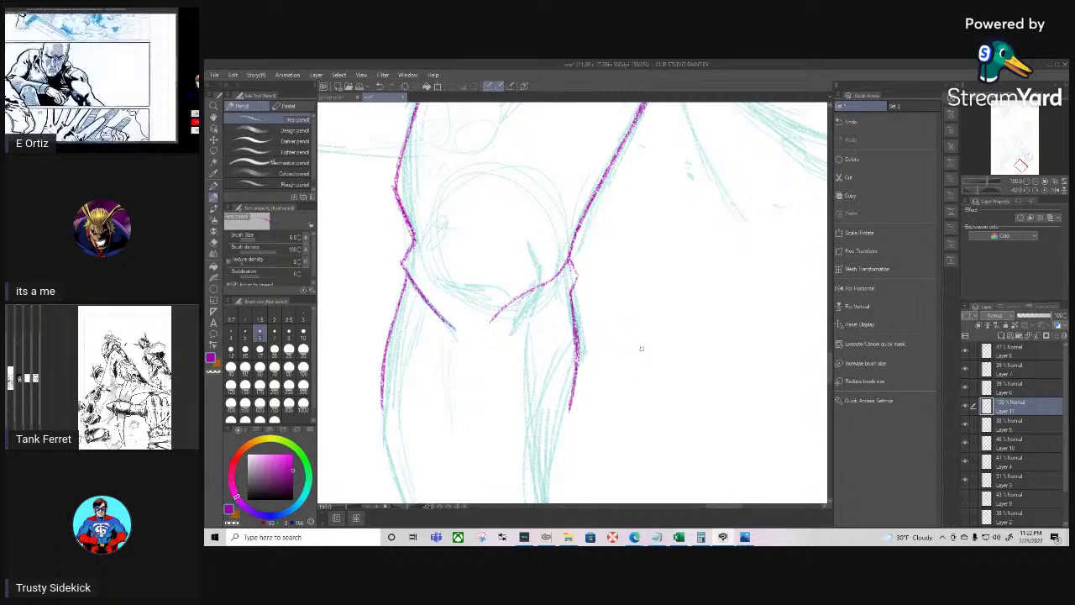
Add two short converging crease strokes inside the kneecap of the outstretched leg
key("r")
left_click_drag(650, 353, 607, 399)
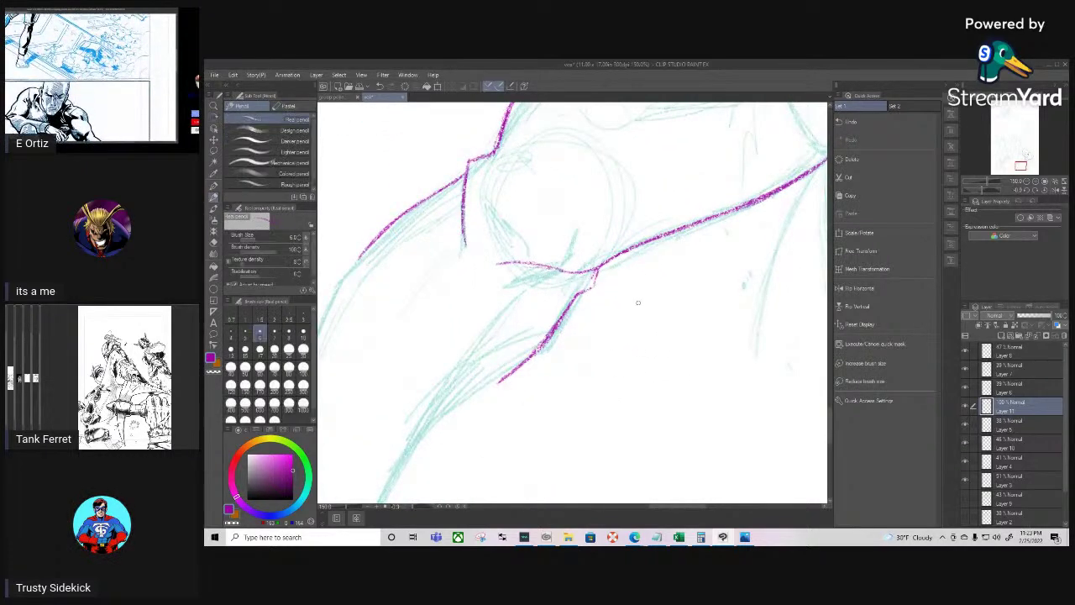
key("space")
mouse_move(677, 311)
left_mouse_down()
mouse_move(560, 410)
mouse_move(582, 451)
left_mouse_up()
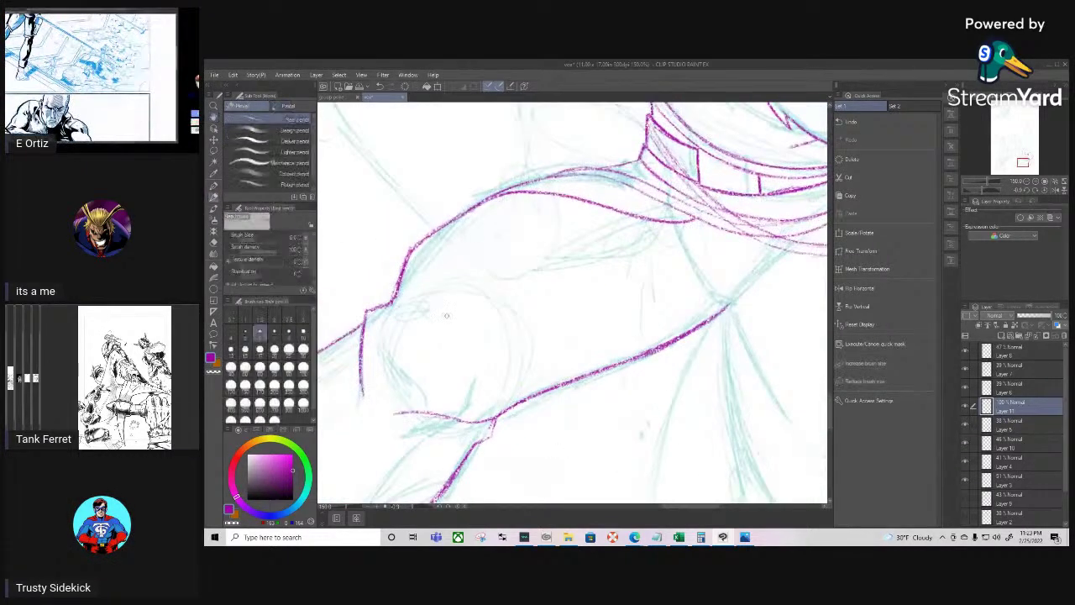
left_click_drag(426, 306, 444, 337)
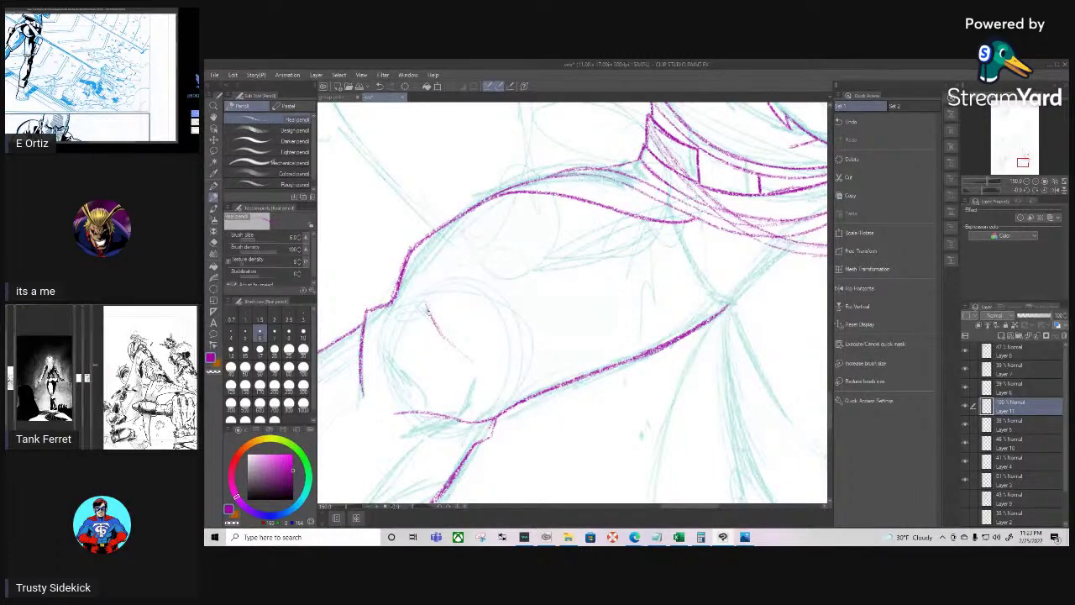
left_click_drag(421, 298, 458, 336)
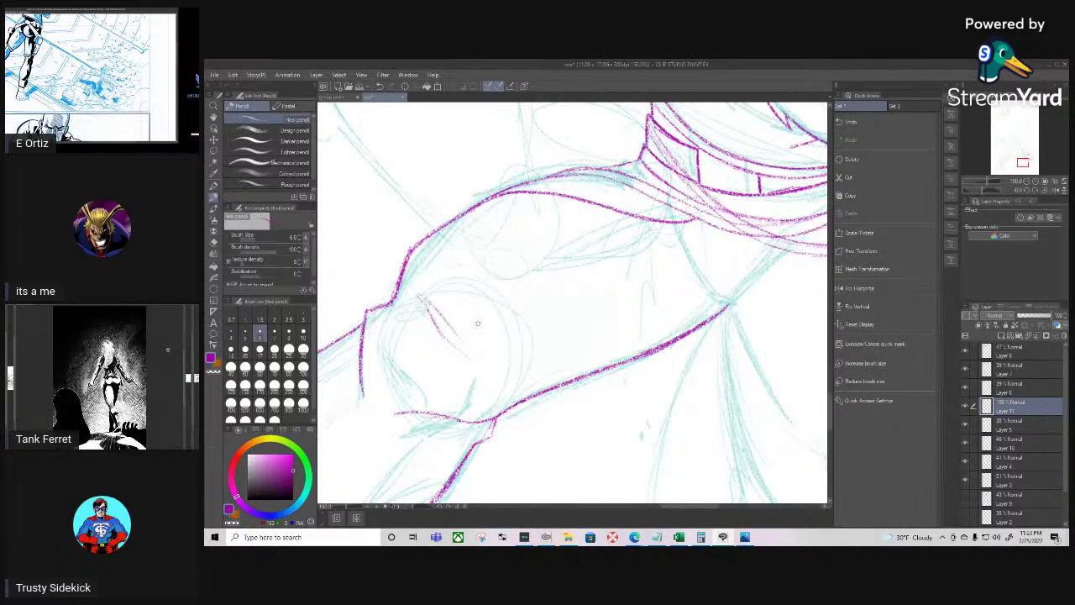
Draw the hip crease from the thigh's inner corner toward the waist wraps, with a short opposing stroke at the corner
key("shift+space")
mouse_move(579, 420)
left_mouse_down()
mouse_move(605, 430)
mouse_move(663, 404)
mouse_move(531, 452)
left_mouse_up()
key("space")
key("shift+space")
left_click_drag(661, 454, 576, 419)
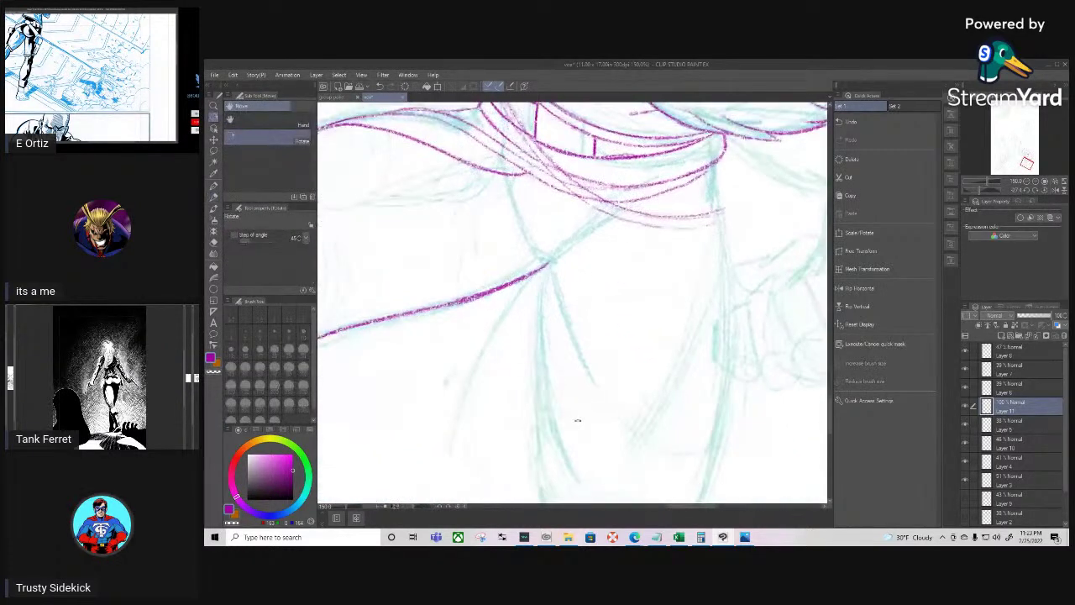
left_click_drag(549, 261, 508, 185)
left_click_drag(524, 233, 502, 193)
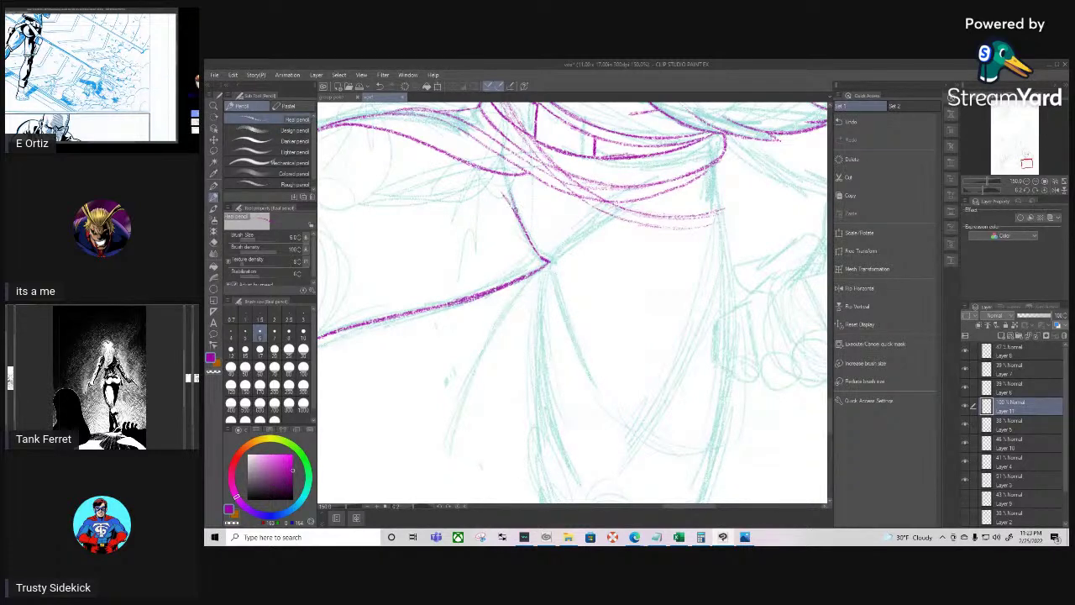
key("r")
left_click_drag(585, 220, 534, 228)
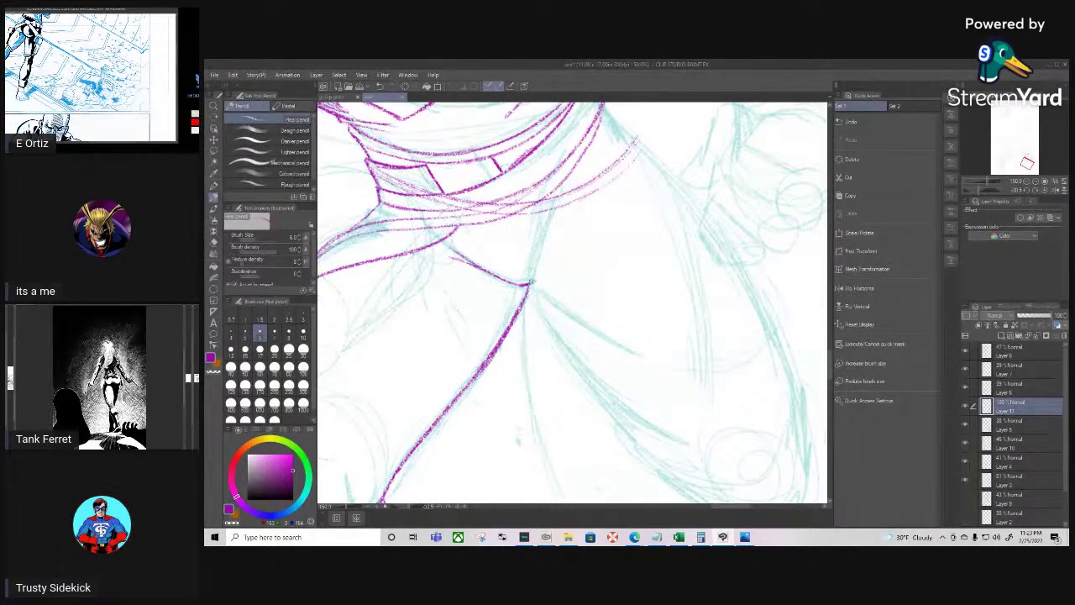
key("r")
left_click_drag(676, 379, 642, 413)
key("p")
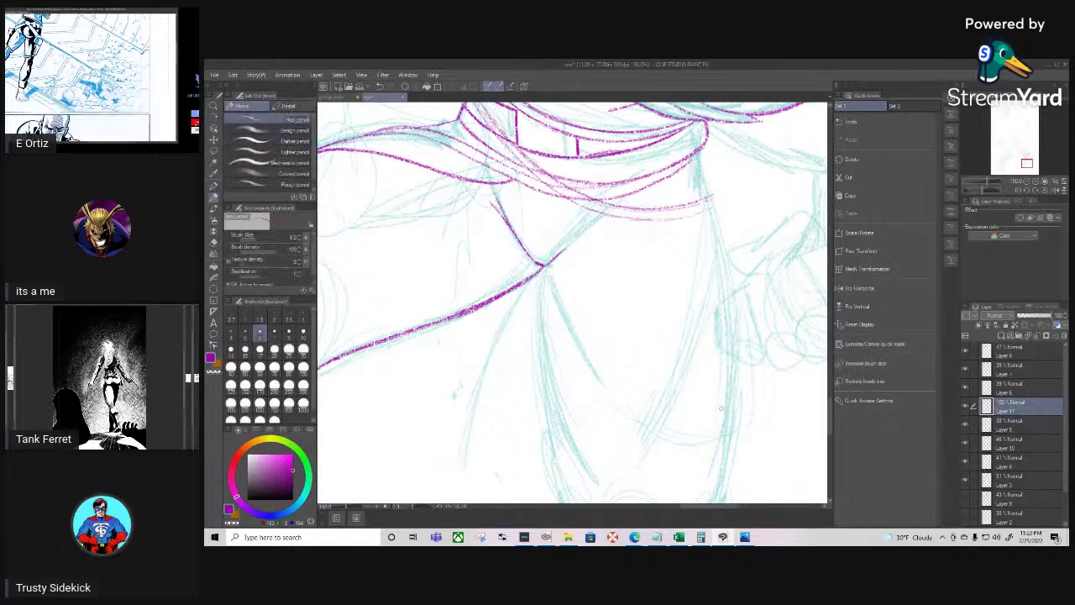
Pencil the knuckles and dividing lines of the outer fingers on the clenched fist beside the bent leg
key("ctrl+minus")
key("ctrl+minus")
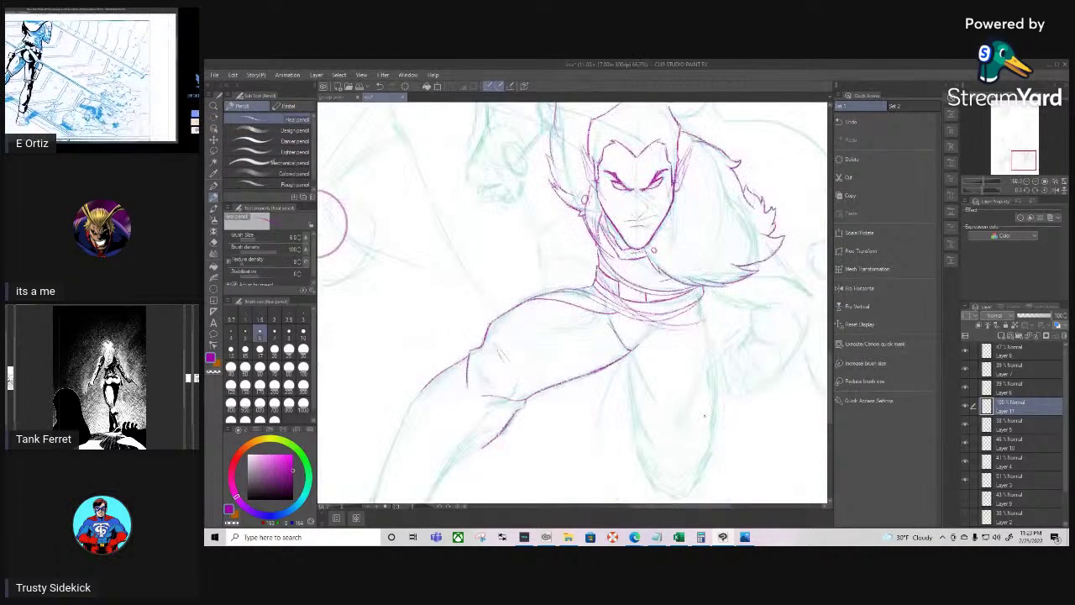
key("space")
mouse_move(752, 402)
left_mouse_down()
mouse_move(714, 405)
mouse_move(664, 371)
left_mouse_up()
key("p")
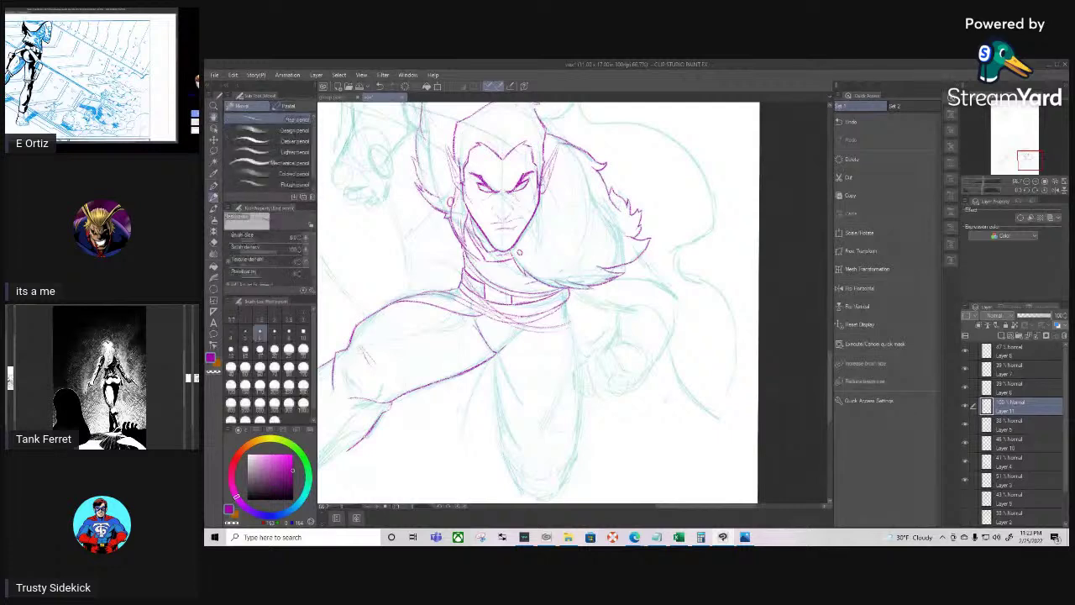
key("space")
left_click_drag(662, 415, 672, 384)
key("shift+space")
left_click_drag(600, 451, 646, 267)
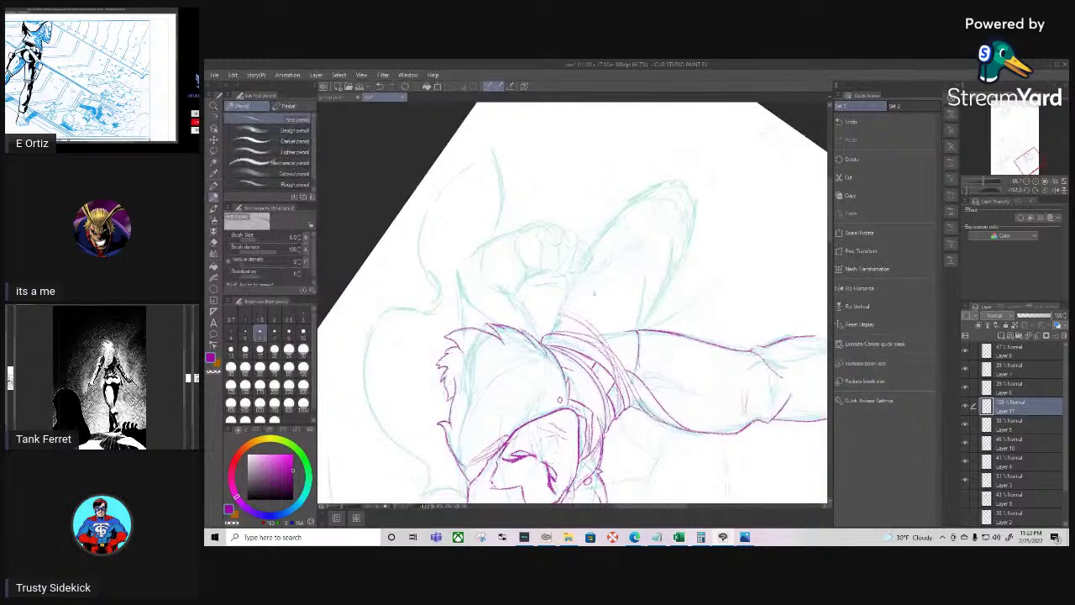
key("space")
left_click_drag(591, 302, 582, 377)
left_click(598, 357, "ctrl")
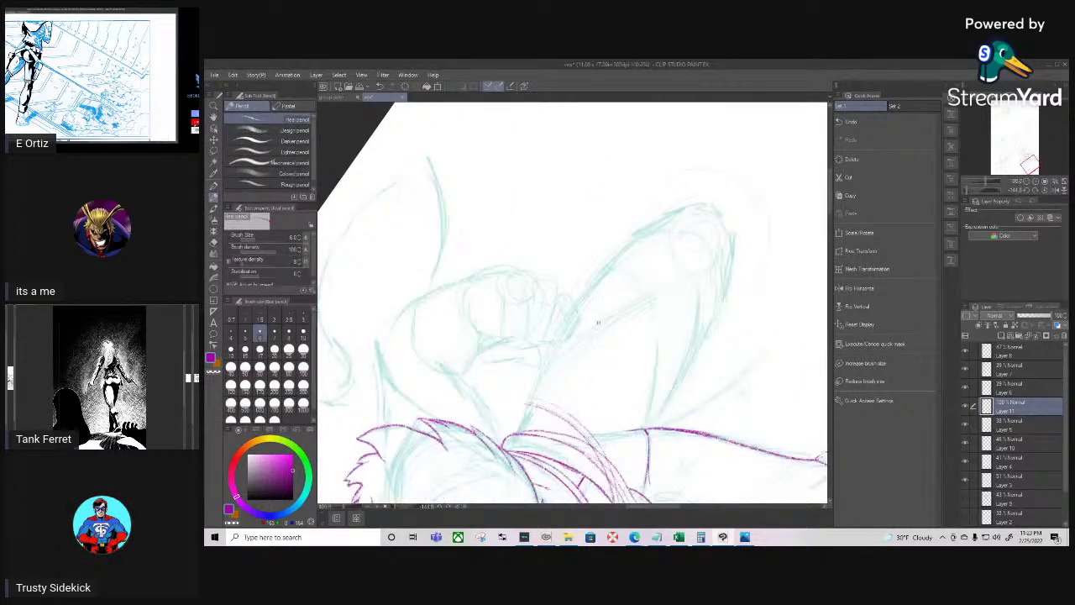
left_click_drag(524, 267, 527, 334)
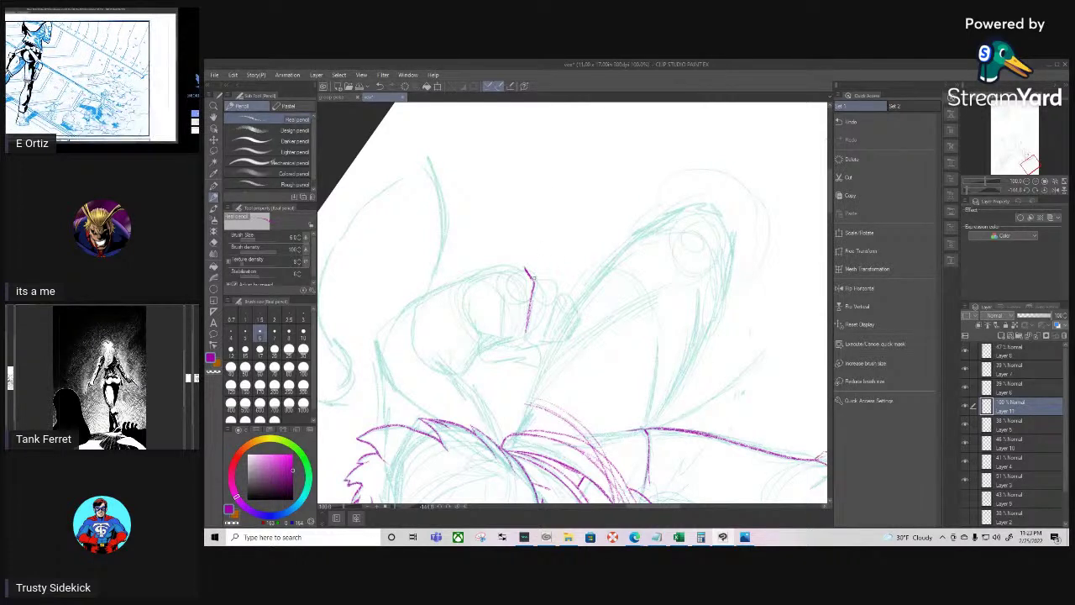
mouse_move(535, 275)
left_mouse_down()
mouse_move(557, 290)
mouse_move(547, 332)
left_mouse_up()
left_click_drag(558, 289, 571, 299)
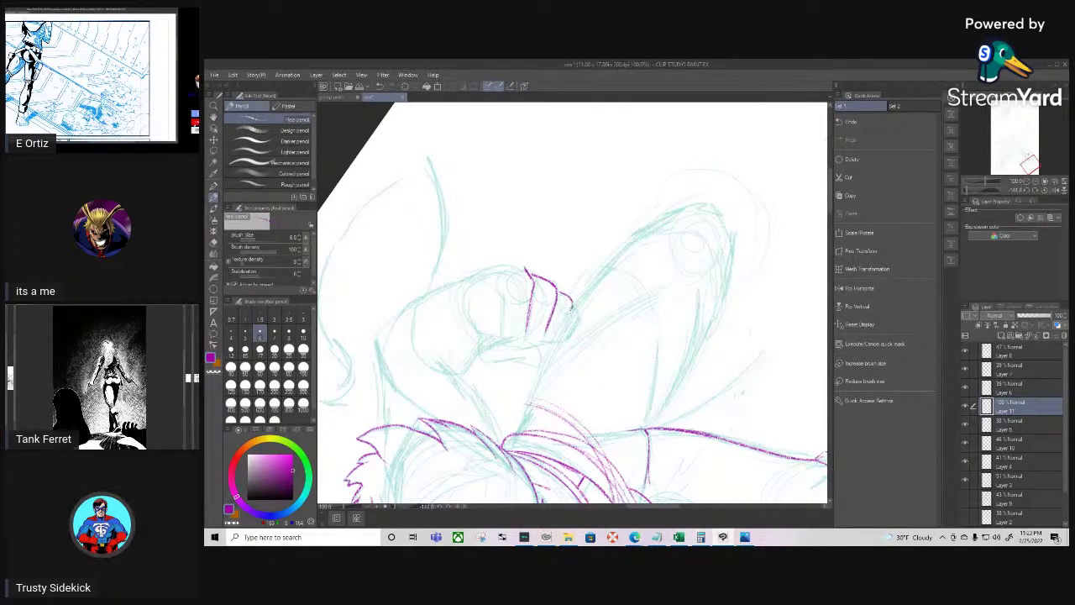
mouse_move(570, 309)
left_mouse_down()
mouse_move(560, 333)
mouse_move(576, 311)
mouse_move(579, 323)
mouse_move(567, 342)
mouse_move(557, 338)
left_mouse_up()
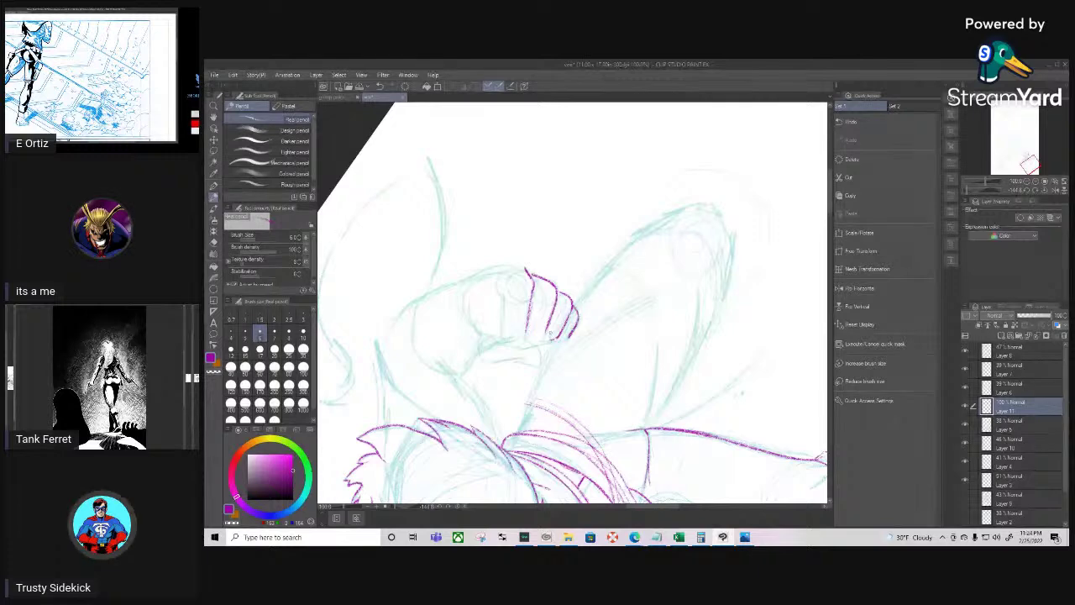
Close the fist's fingertips and outline the back of the hand from the first knuckle toward the wrist
key("shift+space")
left_click_drag(638, 344, 636, 260)
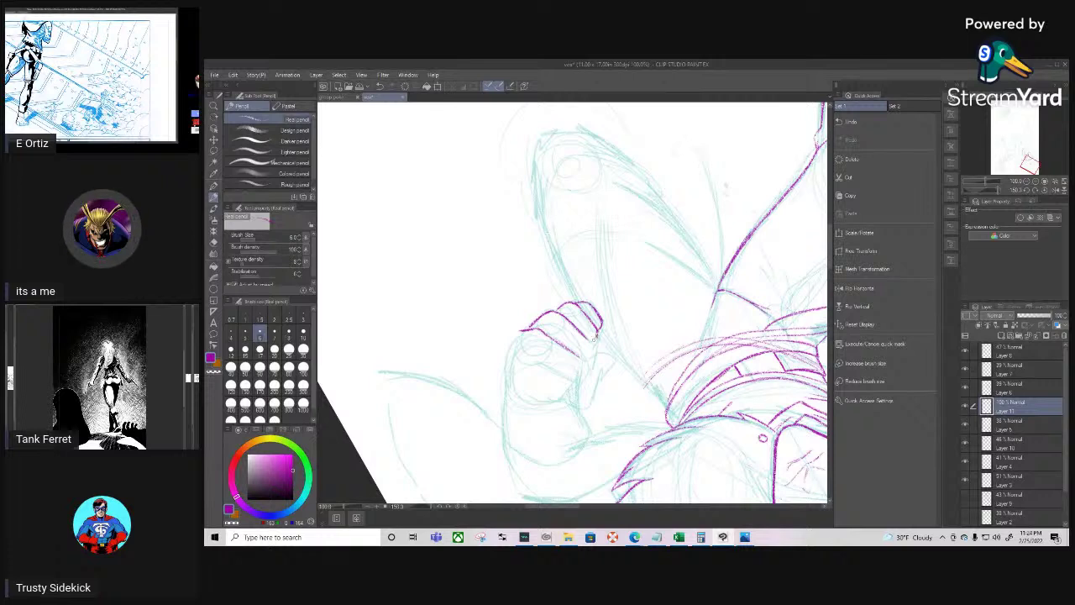
mouse_move(583, 337)
left_mouse_down()
mouse_move(594, 340)
mouse_move(579, 358)
mouse_move(587, 345)
left_mouse_up()
left_click_drag(517, 388, 485, 354)
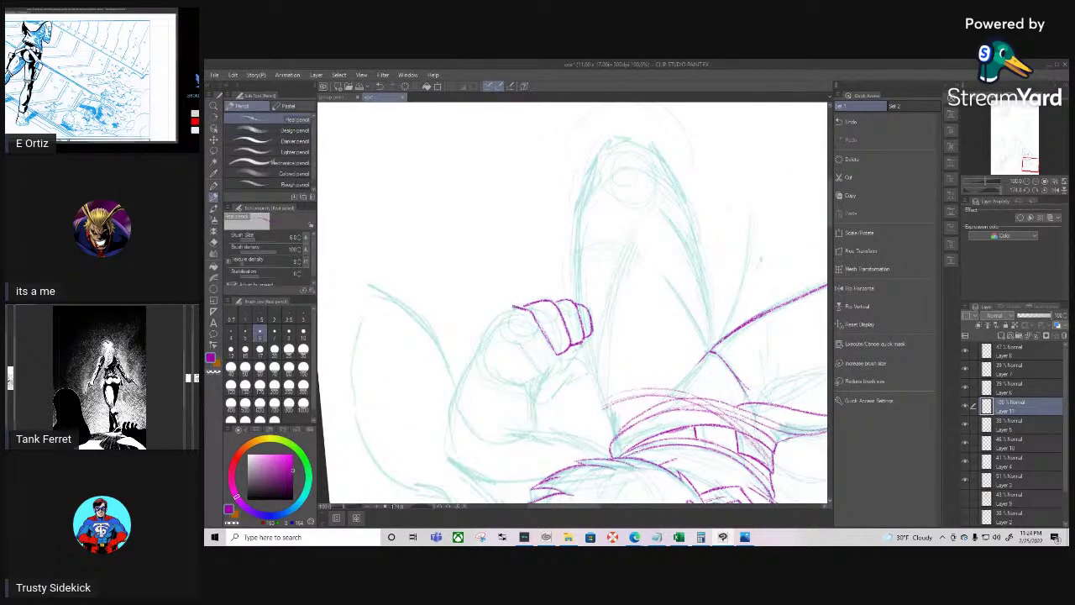
mouse_move(513, 307)
left_mouse_down()
mouse_move(477, 354)
mouse_move(493, 327)
left_mouse_up()
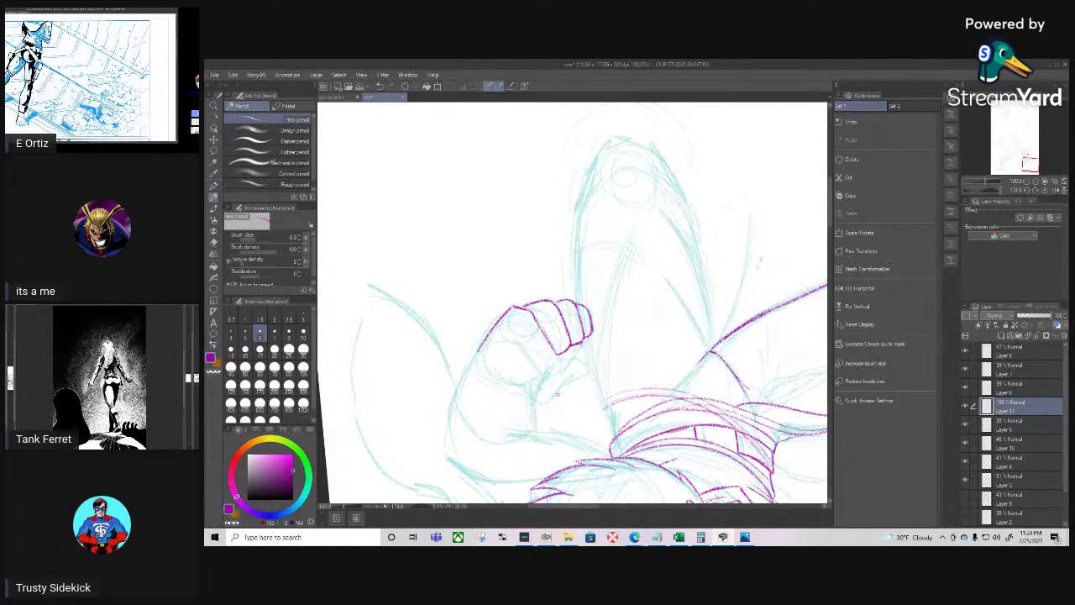
left_click_drag(516, 342, 538, 364)
Outline the wrist edge and thumb of the fist and join the index finger's line to the fingertips
key("r")
mouse_move(655, 356)
left_mouse_down()
mouse_move(586, 400)
mouse_move(489, 353)
left_mouse_up()
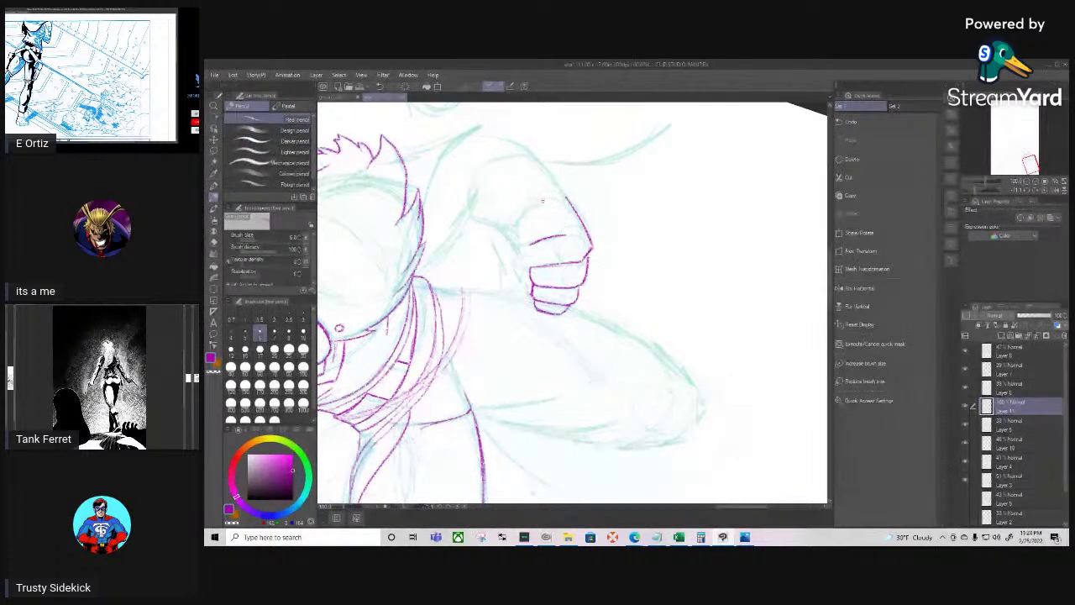
mouse_move(543, 199)
left_mouse_down()
mouse_move(497, 230)
mouse_move(508, 282)
mouse_move(522, 275)
left_mouse_up()
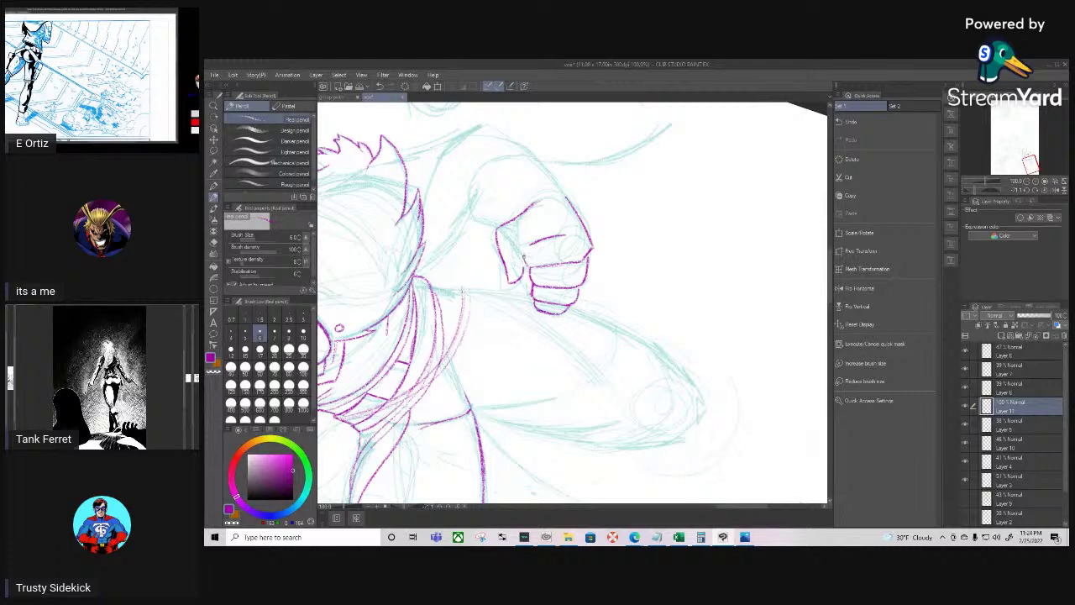
left_click_drag(527, 246, 522, 262)
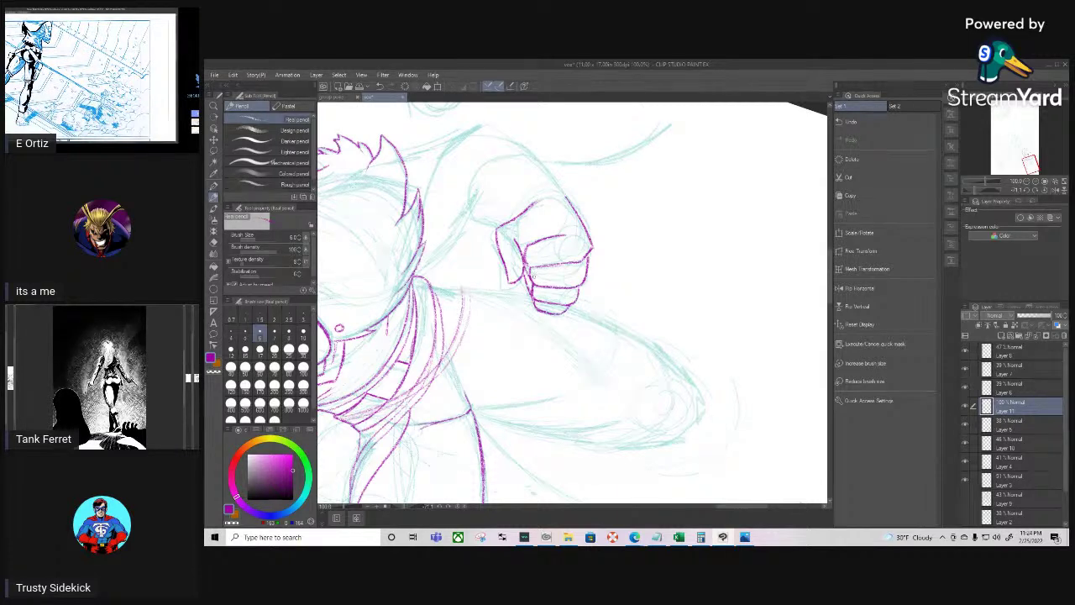
Refine the folded index finger's lower edge where it meets the base of the thumb
key("r")
mouse_move(509, 357)
left_mouse_down()
mouse_move(651, 341)
mouse_move(663, 329)
left_mouse_up()
key("p")
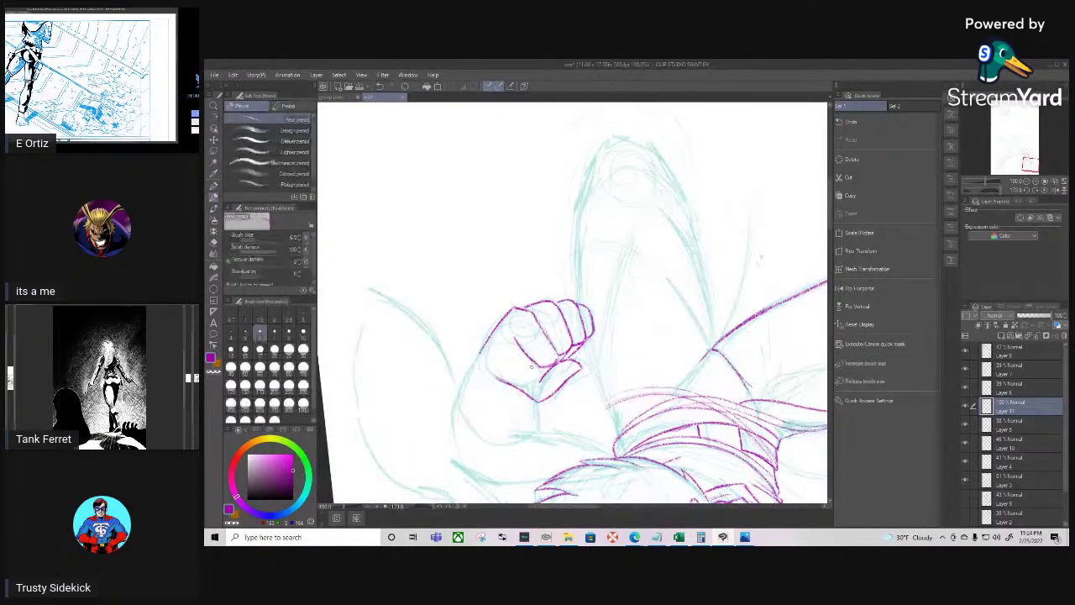
key("r")
left_click_drag(568, 406, 468, 359)
key("p")
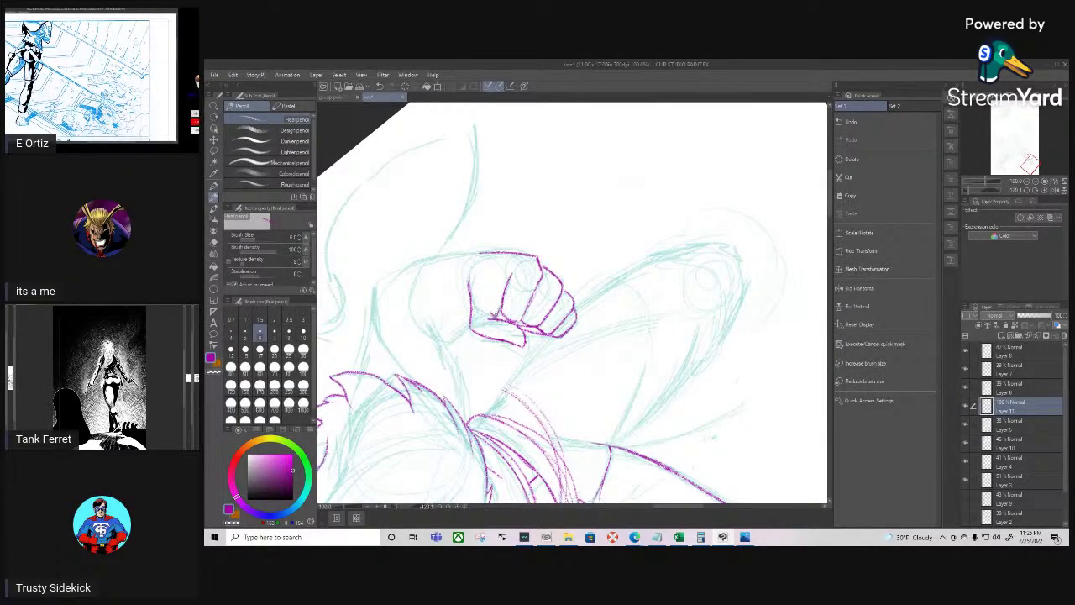
key("r")
mouse_move(562, 384)
left_mouse_down()
mouse_move(492, 314)
mouse_move(494, 282)
left_mouse_up()
key("p")
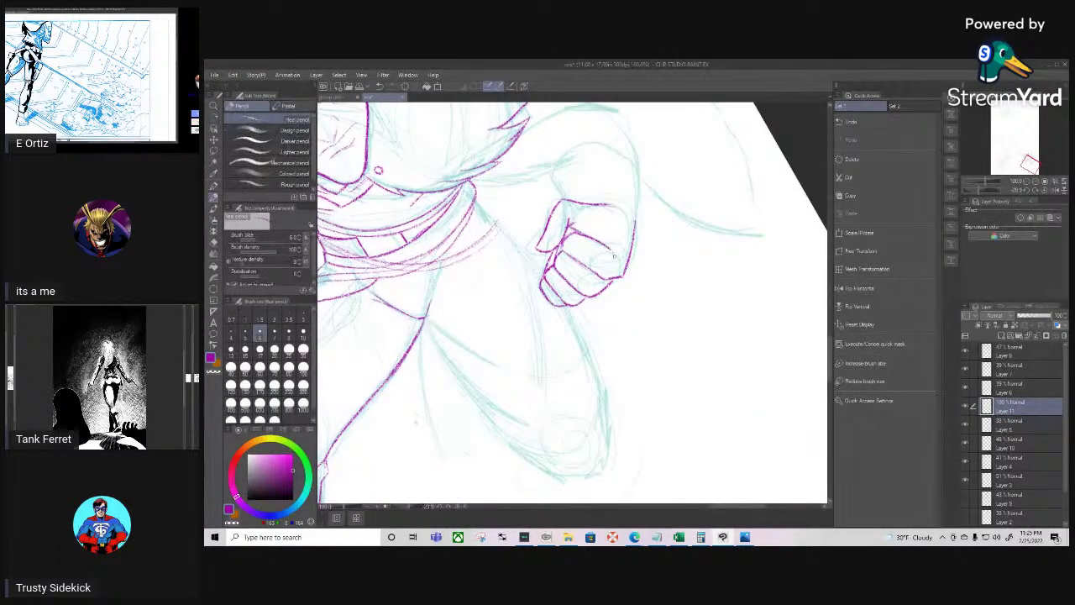
Close the gap in the fist's outline between the back of the hand and the wrist edge
key("r")
mouse_move(631, 302)
left_mouse_down()
mouse_move(588, 339)
mouse_move(558, 345)
left_mouse_up()
key("p")
mouse_move(631, 383)
left_mouse_down()
mouse_move(655, 368)
mouse_move(647, 376)
left_mouse_up()
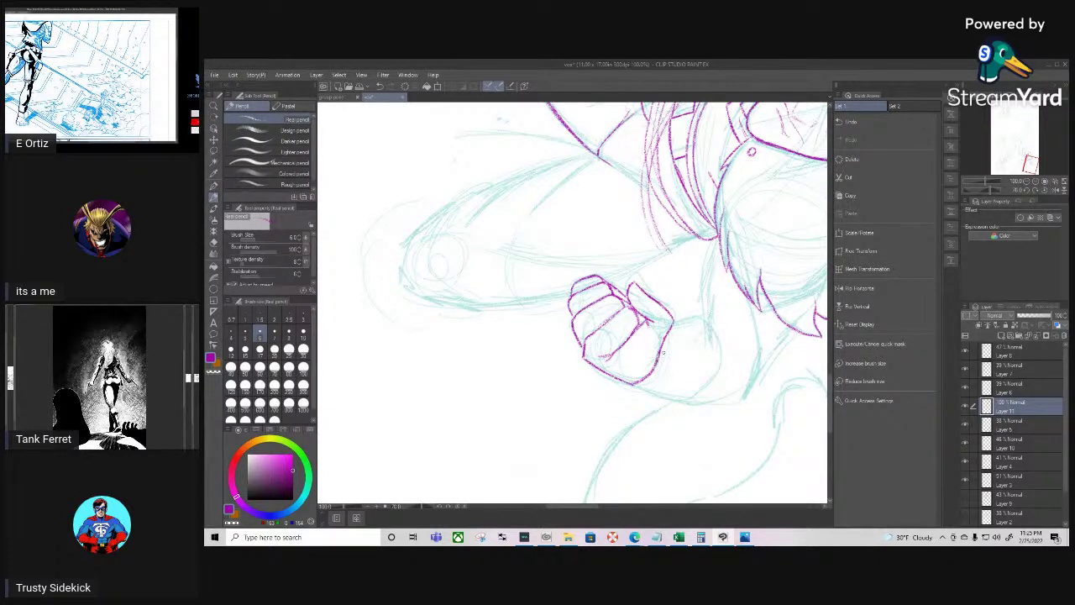
Touch up the linework at the thumb's base and erase the stray strokes there
mouse_move(653, 322)
left_mouse_down()
mouse_move(668, 316)
mouse_move(653, 327)
left_mouse_up()
key("r")
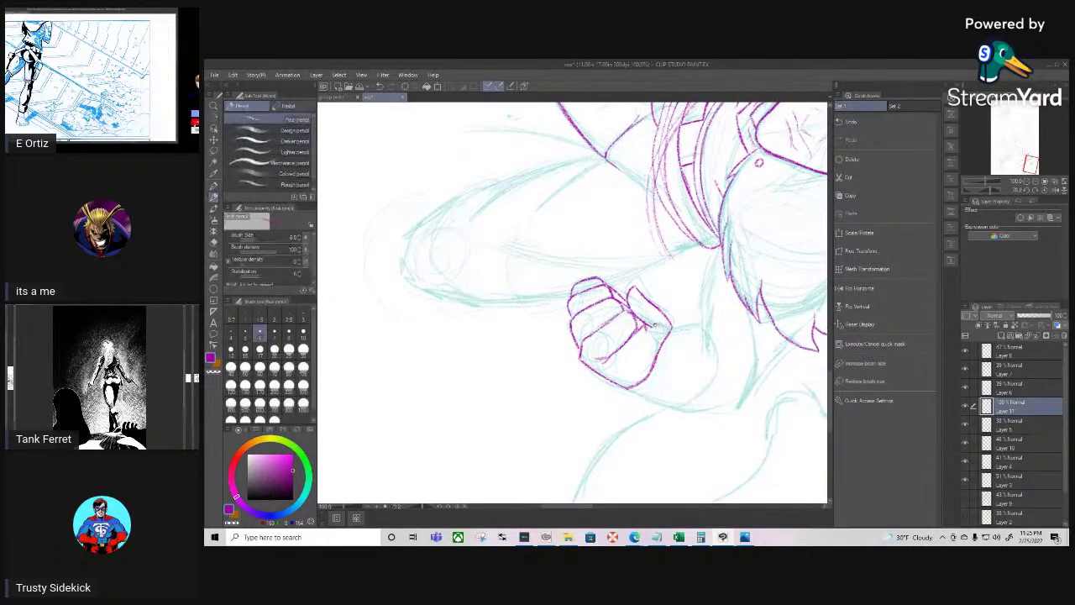
key("e")
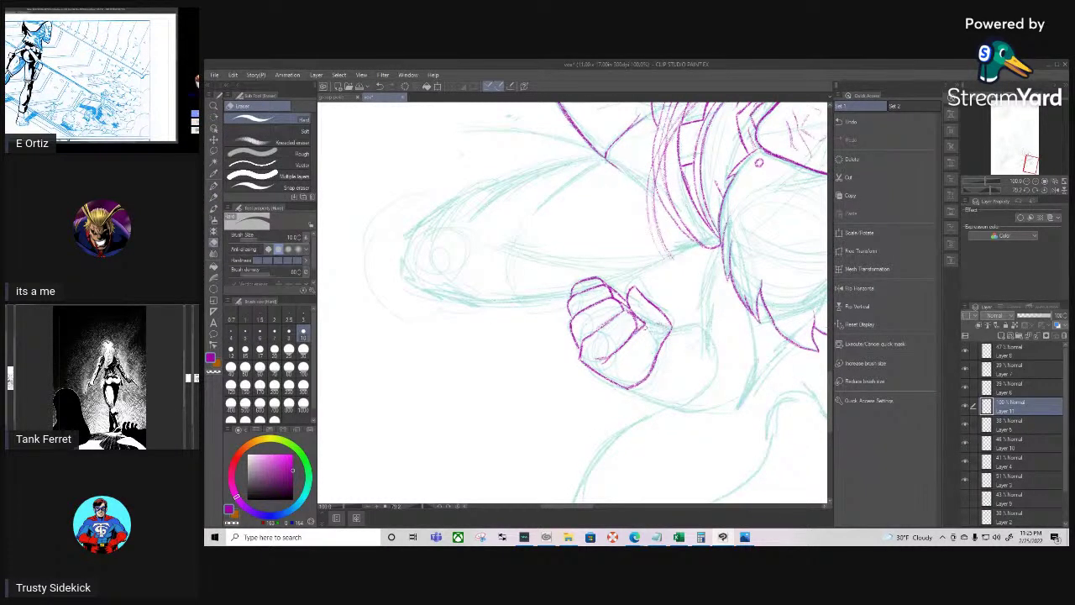
key("p")
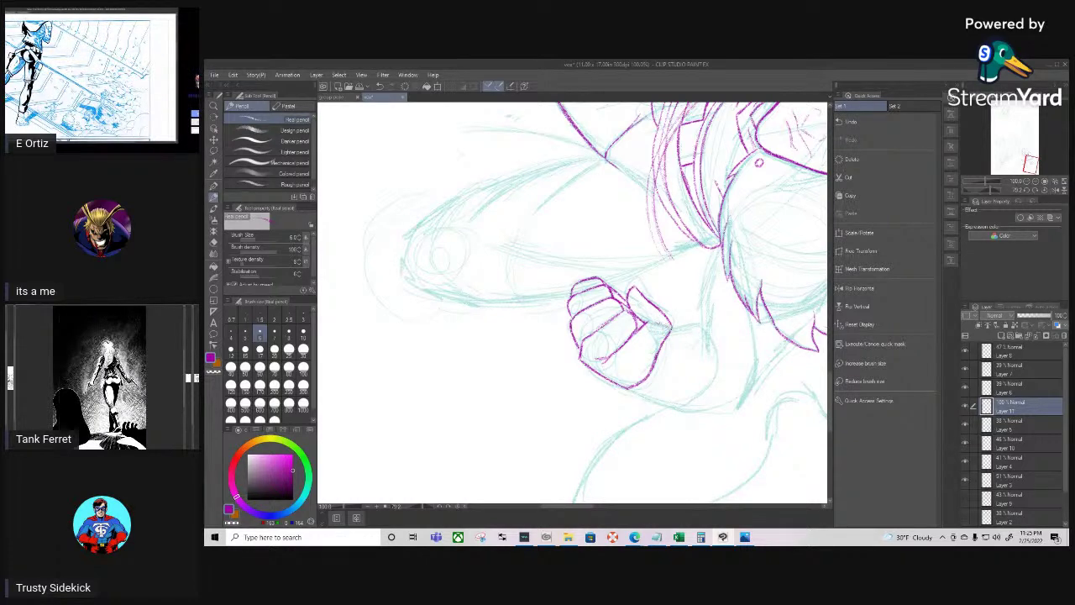
Add a small curved fold line beside the index finger on the palm side of the fist
key("r")
left_click_drag(648, 432, 551, 359)
mouse_move(619, 406)
left_mouse_down()
mouse_move(546, 413)
mouse_move(461, 321)
left_mouse_up()
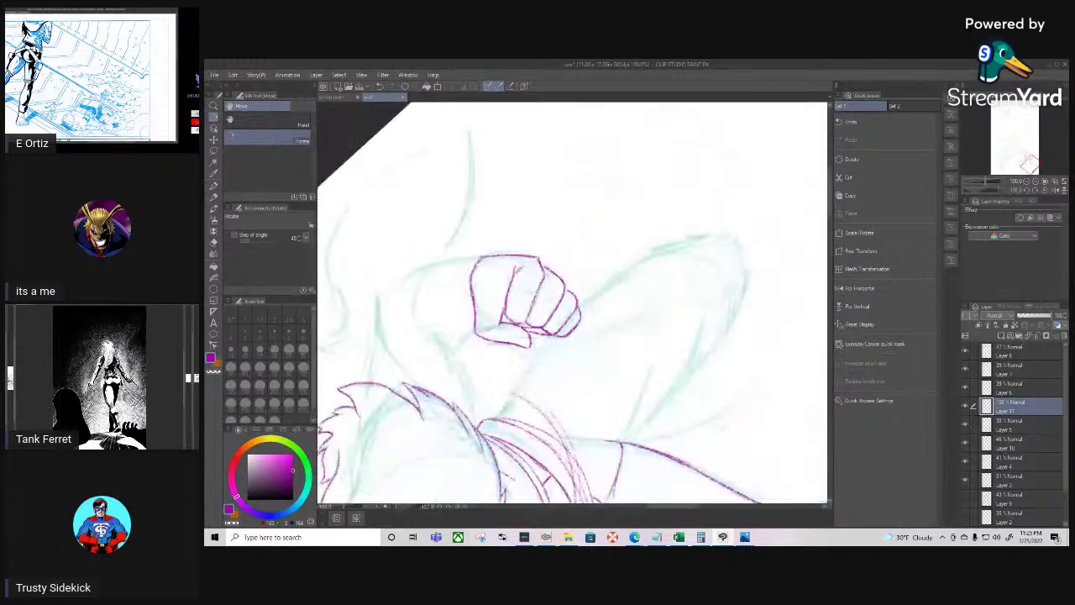
key("p")
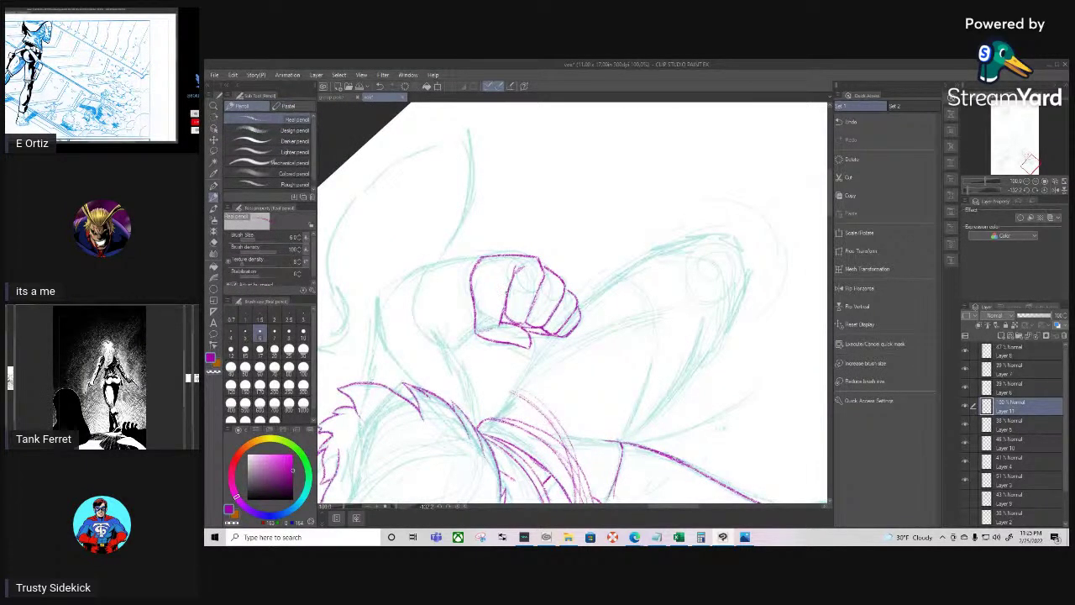
mouse_move(502, 296)
left_mouse_down()
mouse_move(497, 320)
mouse_move(508, 293)
left_mouse_up()
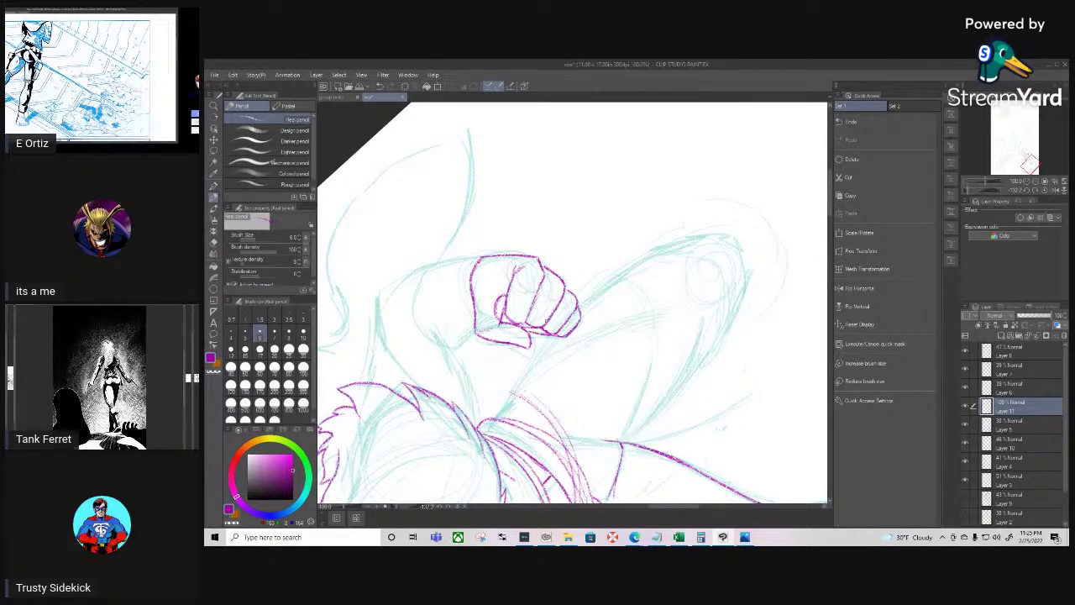
Draw the outer forearm contour from the fist to the elbow and continue the upper arm's edge up to the fur collar
key("shift+space")
mouse_move(551, 377)
left_mouse_down()
mouse_move(528, 391)
mouse_move(463, 333)
mouse_move(473, 356)
mouse_move(588, 238)
mouse_move(554, 261)
left_mouse_up()
key("space")
mouse_move(663, 317)
left_mouse_down()
mouse_move(507, 368)
mouse_move(532, 412)
mouse_move(586, 420)
left_mouse_up()
key("shift+space")
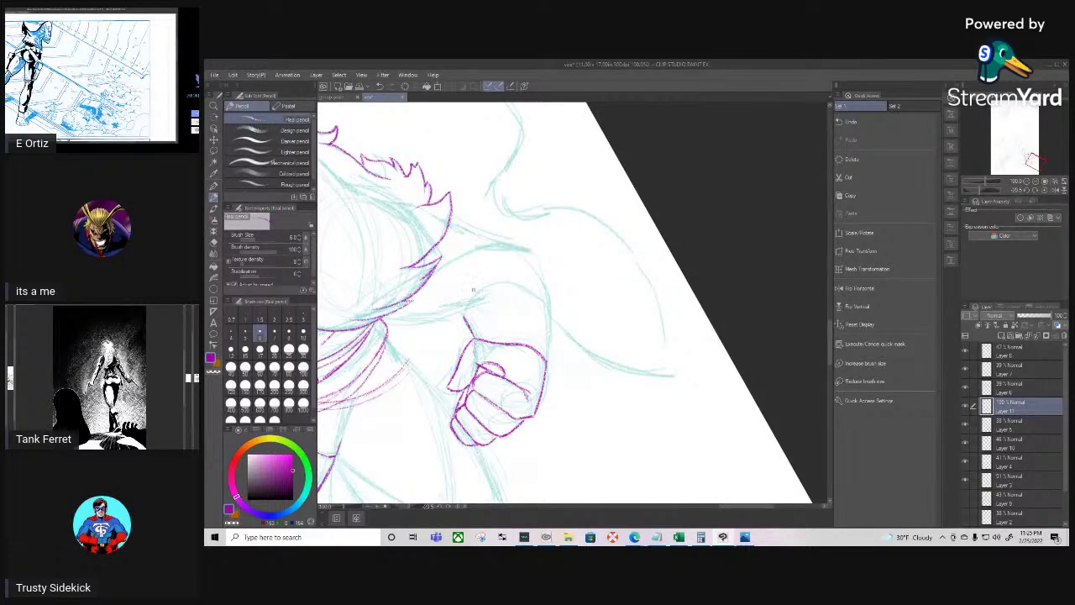
left_click_drag(540, 260, 551, 355)
key("r")
mouse_move(611, 235)
left_mouse_down()
mouse_move(551, 228)
mouse_move(522, 245)
left_mouse_up()
key("p")
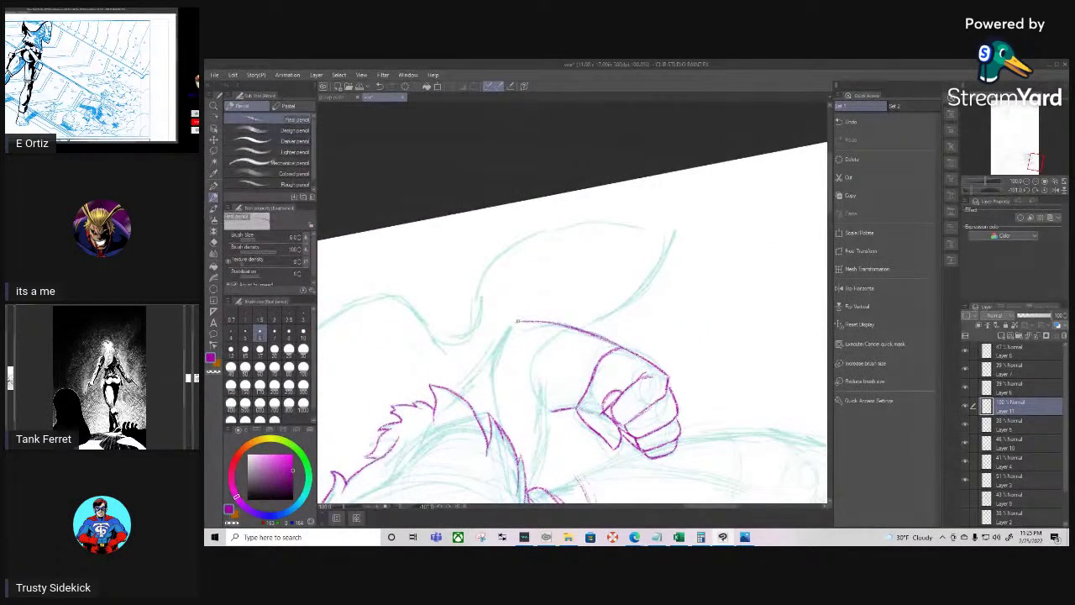
left_click_drag(519, 322, 455, 387)
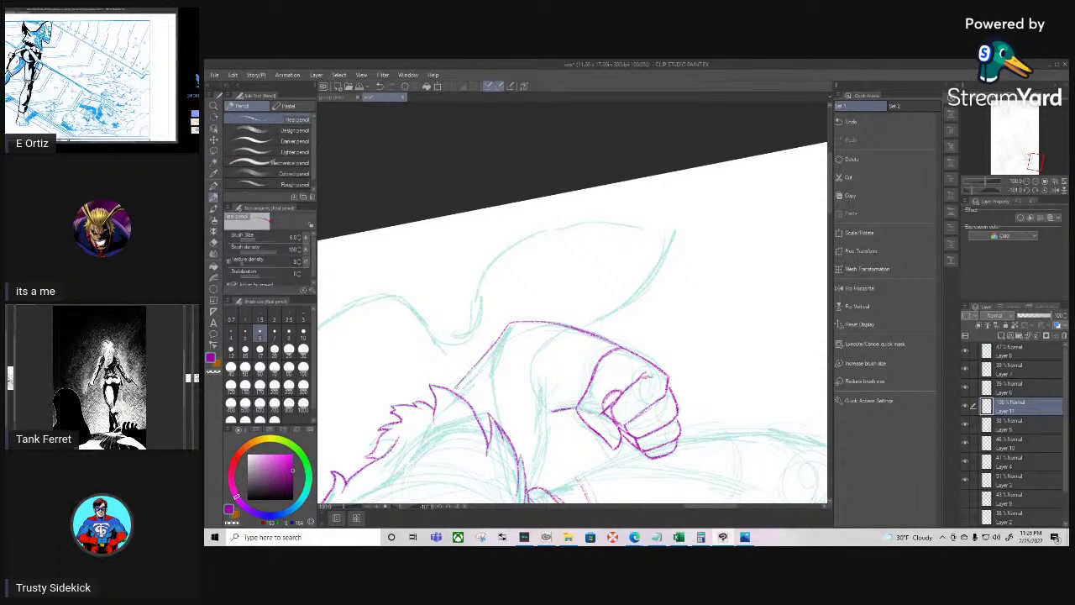
left_click_drag(492, 348, 477, 363)
Draw a curved line across the forearm near the elbow and the inner arm edge up to the scarf
key("r")
mouse_move(634, 337)
left_mouse_down()
mouse_move(558, 371)
mouse_move(544, 367)
mouse_move(511, 273)
left_mouse_up()
key("space")
left_click_drag(606, 319, 496, 438)
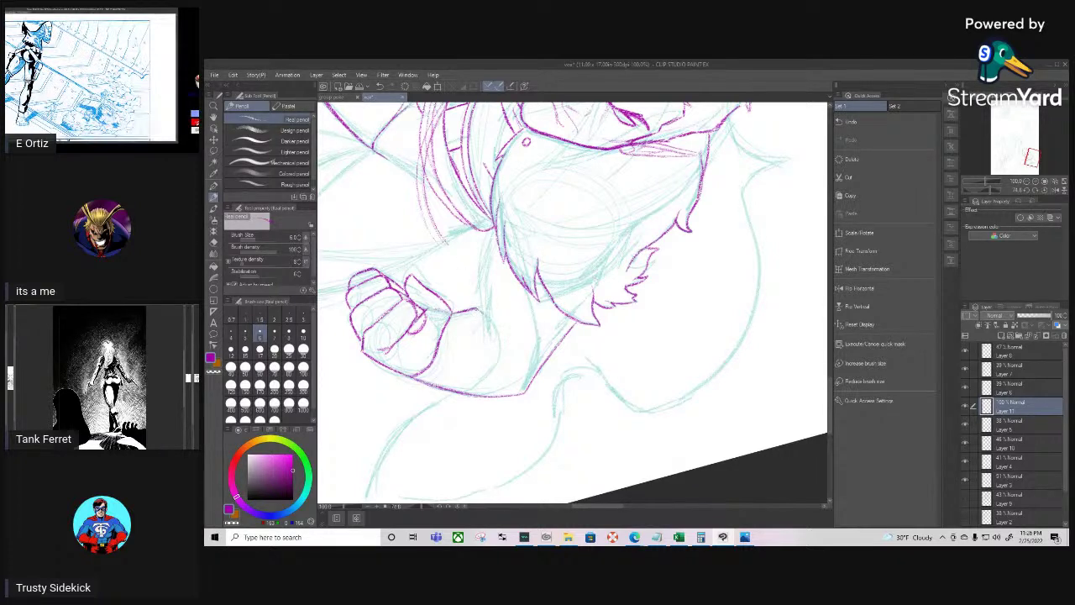
mouse_move(504, 364)
left_mouse_down()
mouse_move(506, 393)
mouse_move(502, 353)
left_mouse_up()
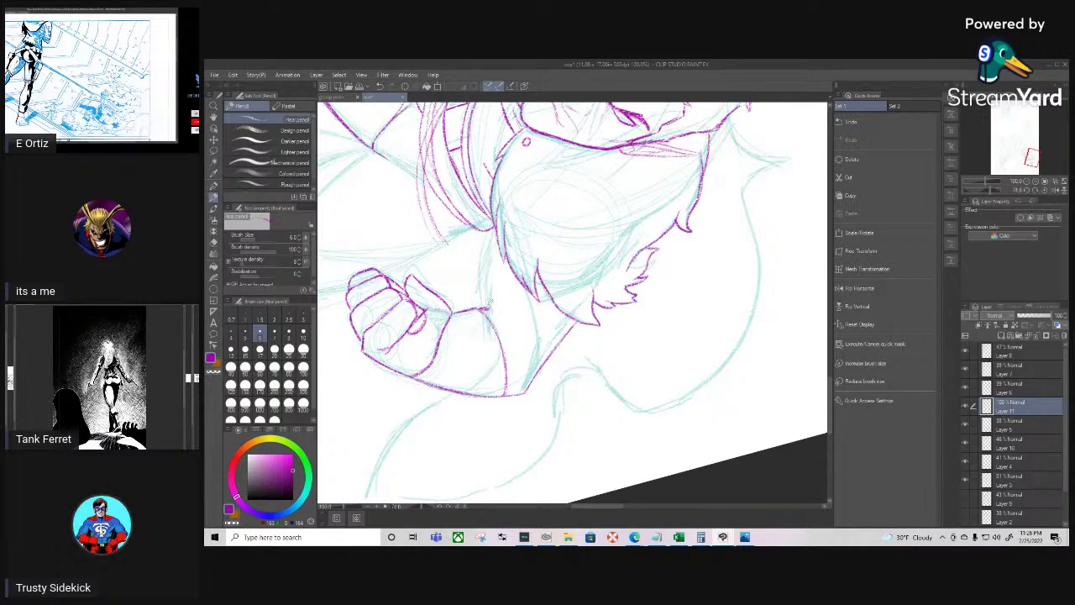
left_click_drag(492, 308, 496, 237)
left_click_drag(492, 270, 491, 289)
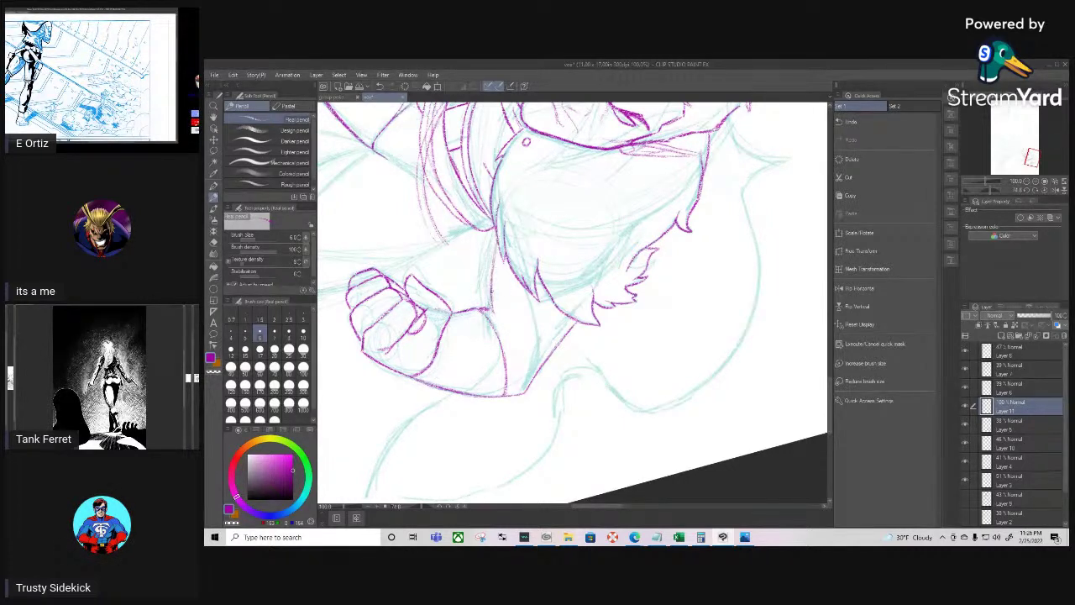
Add a second curved line beside the cuff edge near the elbow of the lower forearm
key("r")
mouse_move(555, 435)
left_mouse_down()
mouse_move(643, 392)
mouse_move(682, 358)
left_mouse_up()
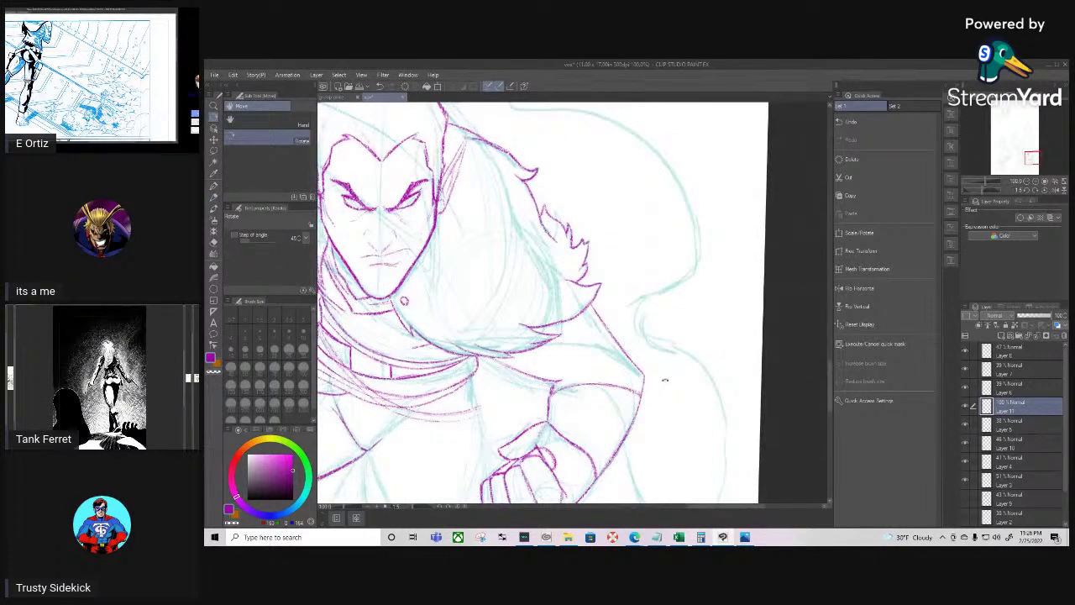
key("p")
mouse_move(669, 400)
left_mouse_down()
mouse_move(677, 379)
mouse_move(650, 283)
left_mouse_up()
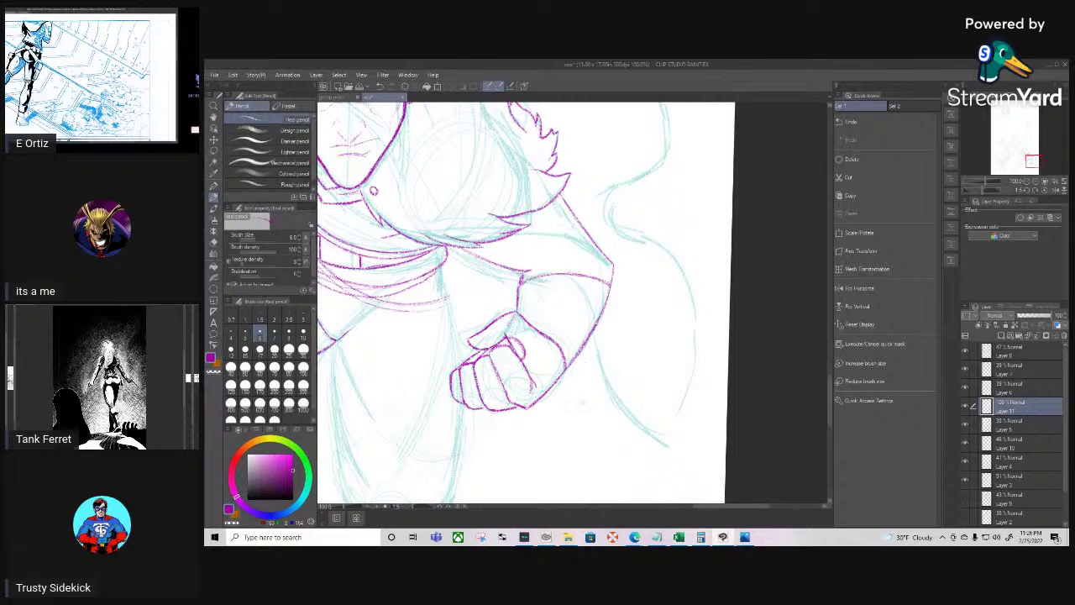
mouse_move(577, 423)
left_mouse_down()
mouse_move(593, 423)
mouse_move(672, 353)
left_mouse_up()
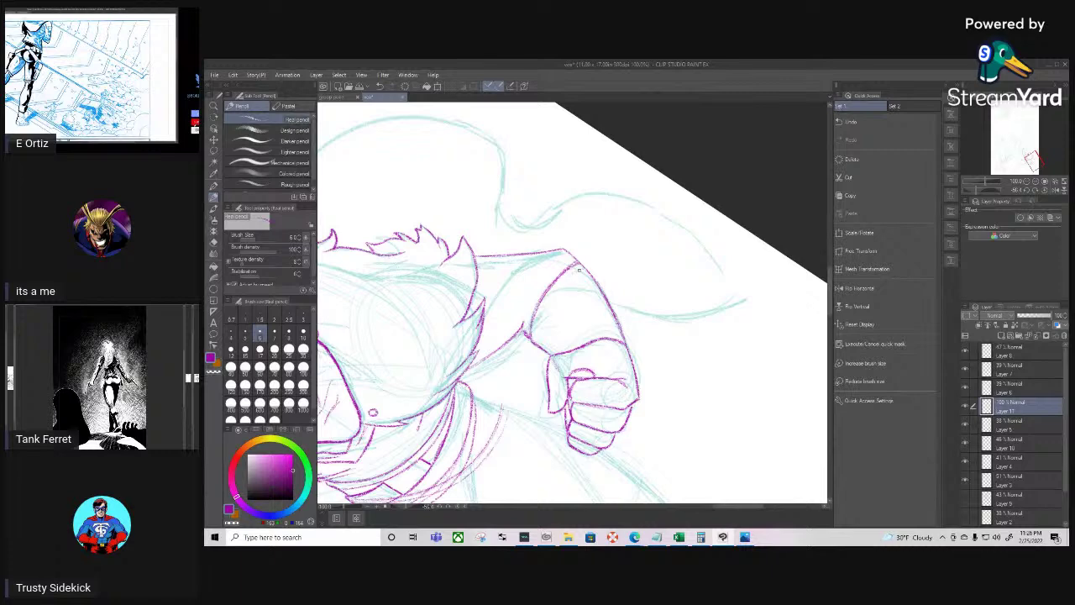
left_click_drag(561, 284, 540, 338)
mouse_move(580, 369)
left_mouse_down()
mouse_move(612, 357)
mouse_move(634, 331)
left_mouse_up()
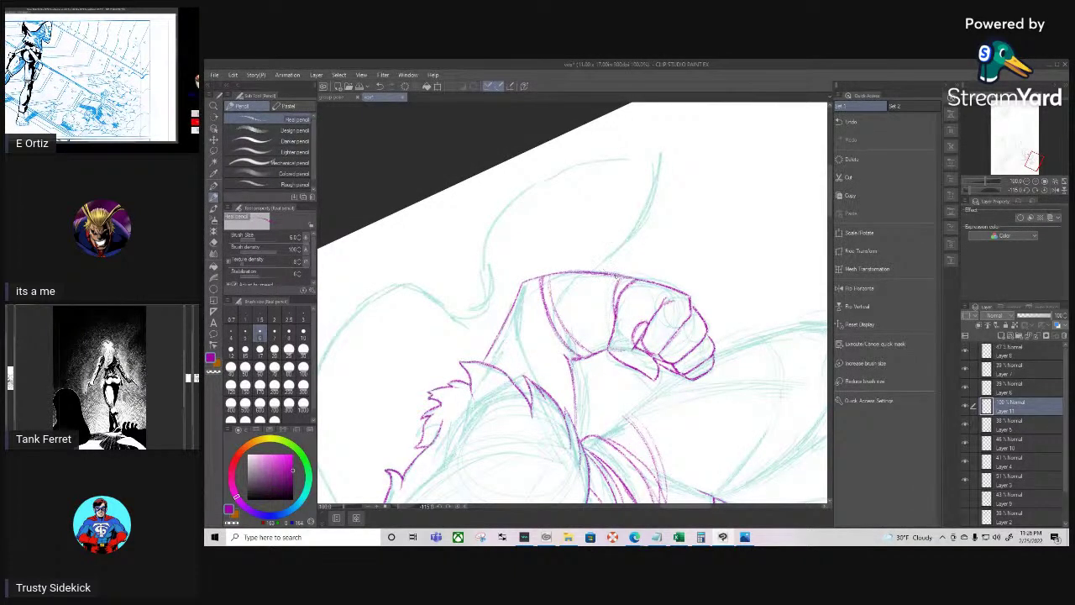
mouse_move(617, 275)
left_mouse_down()
mouse_move(610, 311)
mouse_move(621, 295)
left_mouse_up()
Double the wrist line behind the fist and add light curved contour lines across the forearm
key("r")
left_click_drag(614, 361, 507, 338)
mouse_move(552, 302)
left_mouse_down()
mouse_move(521, 417)
mouse_move(548, 424)
mouse_move(649, 401)
left_mouse_up()
key("p")
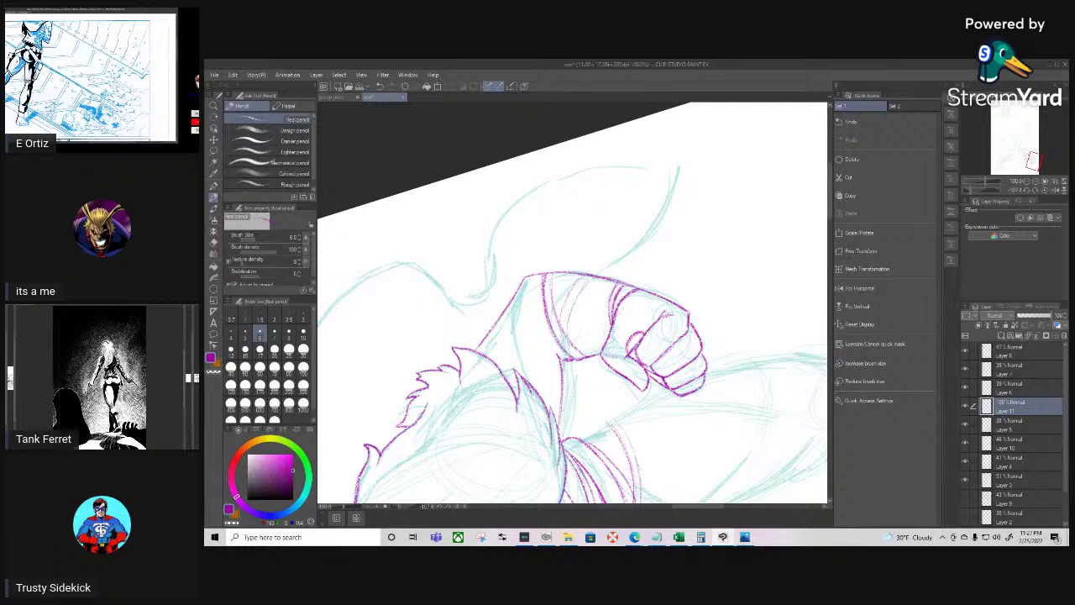
key("shift+space")
mouse_move(574, 377)
left_mouse_down()
mouse_move(499, 307)
mouse_move(506, 271)
left_mouse_up()
key("shift+space")
left_click_drag(535, 399, 560, 340)
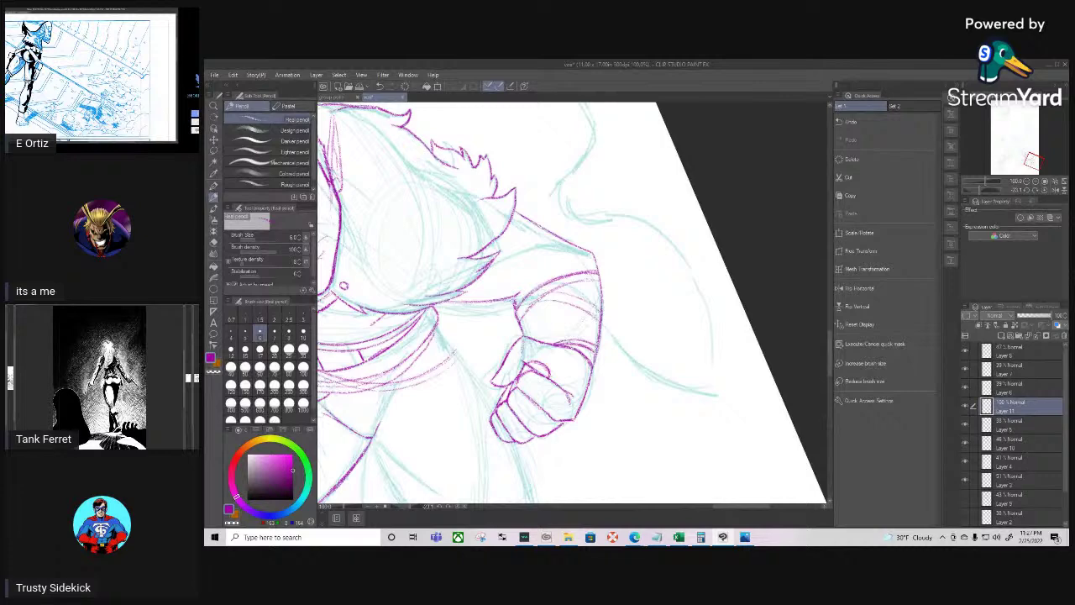
key("shift+space")
mouse_move(530, 283)
left_mouse_down()
mouse_move(570, 267)
mouse_move(552, 273)
left_mouse_up()
key("shift+space")
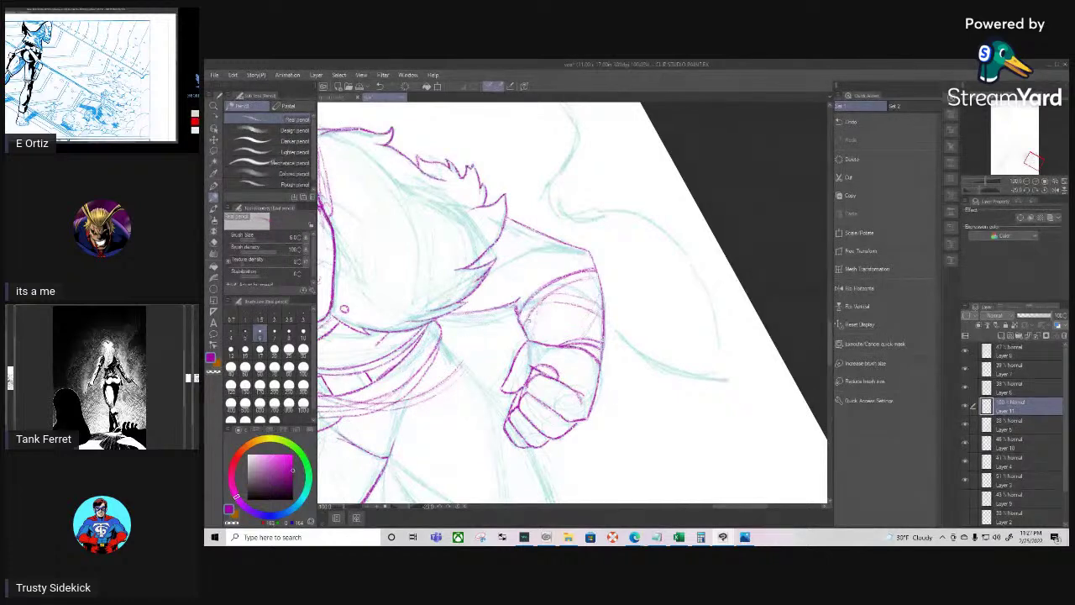
mouse_move(532, 398)
left_mouse_down()
mouse_move(511, 403)
mouse_move(525, 315)
left_mouse_up()
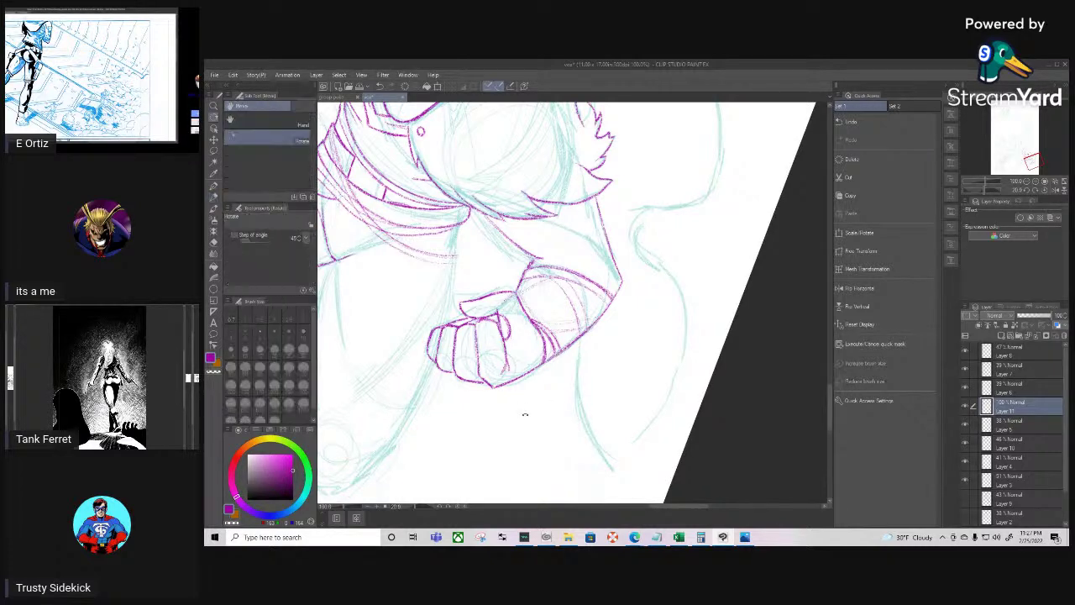
Examine the finished arm, the face and the whole page of figures
left_click_drag(525, 412, 571, 437)
left_click_drag(540, 380, 714, 355)
left_click_drag(555, 377, 587, 462)
mouse_move(555, 376)
left_mouse_down()
mouse_move(673, 494)
mouse_move(582, 420)
mouse_move(584, 435)
mouse_move(554, 420)
left_mouse_up()
left_click_drag(641, 348, 610, 320)
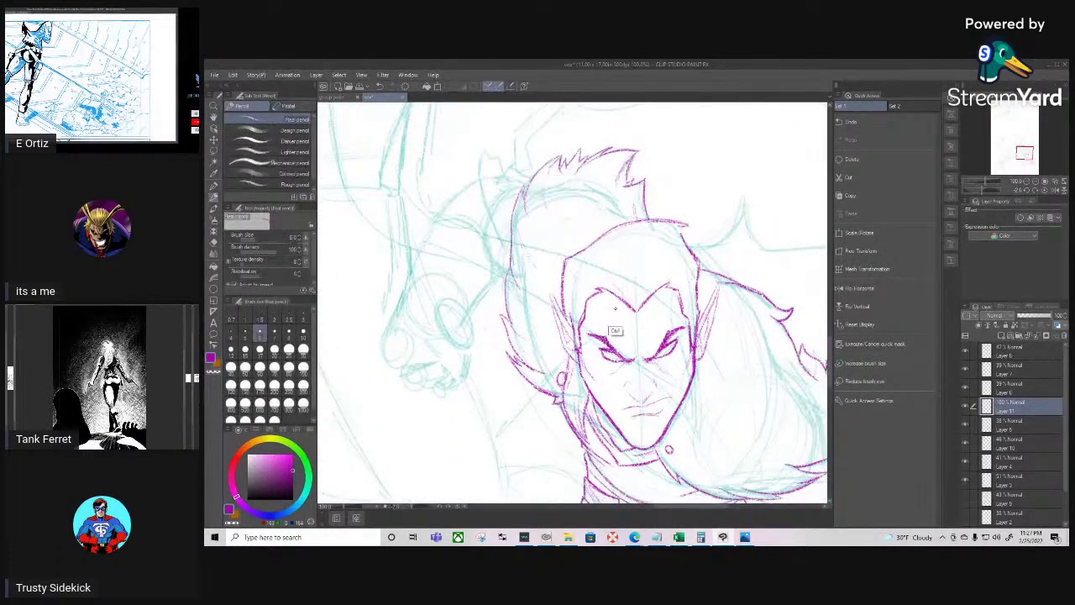
scroll(638, 313, "down", 4)
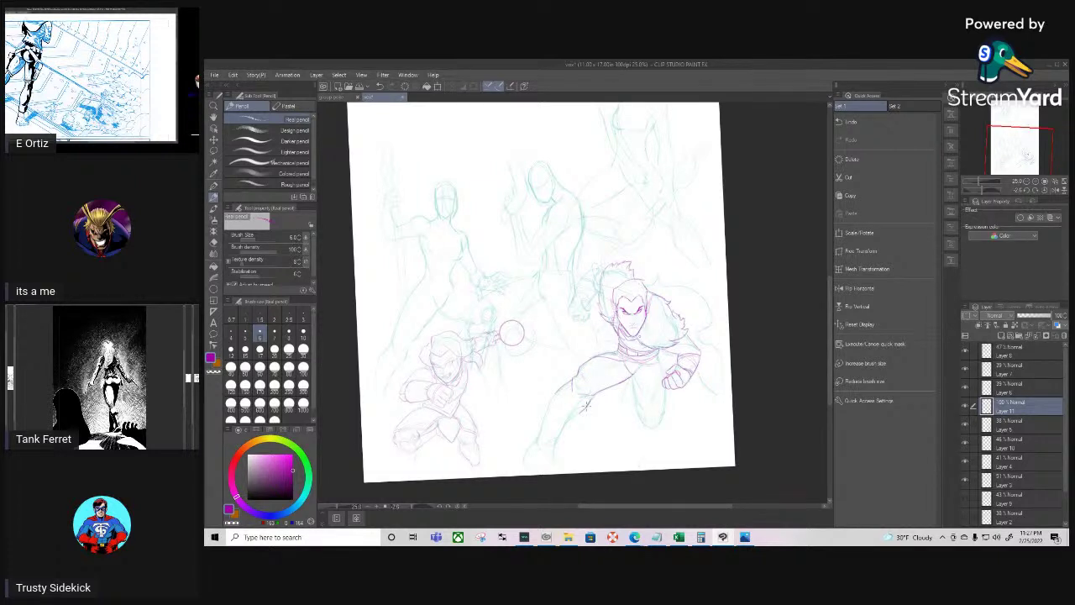
scroll(654, 325, "down", 4)
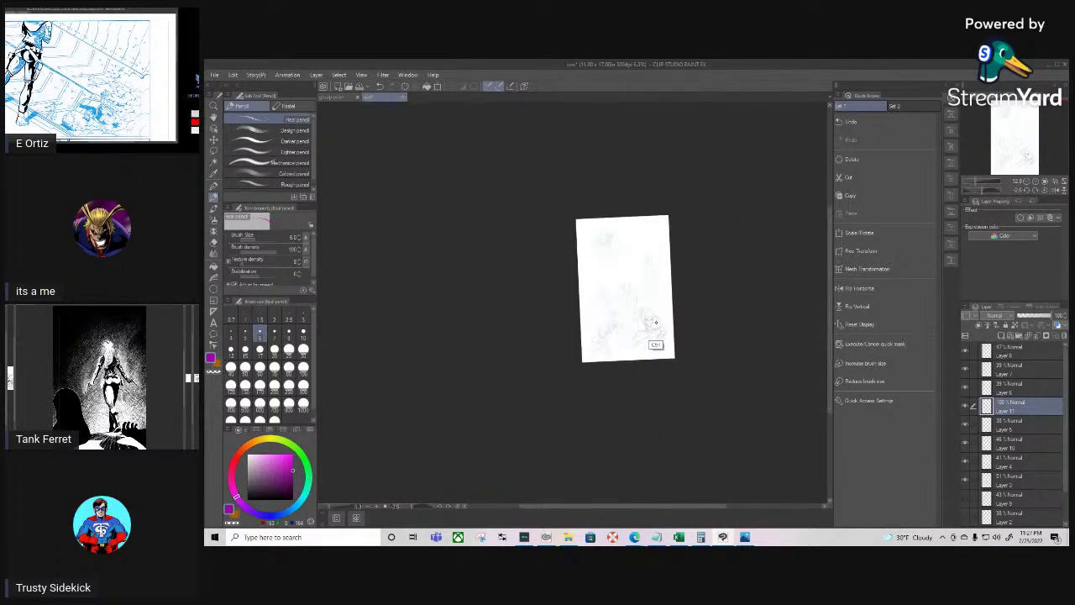
scroll(656, 324, "up", 5)
scroll(653, 336, "up", 5)
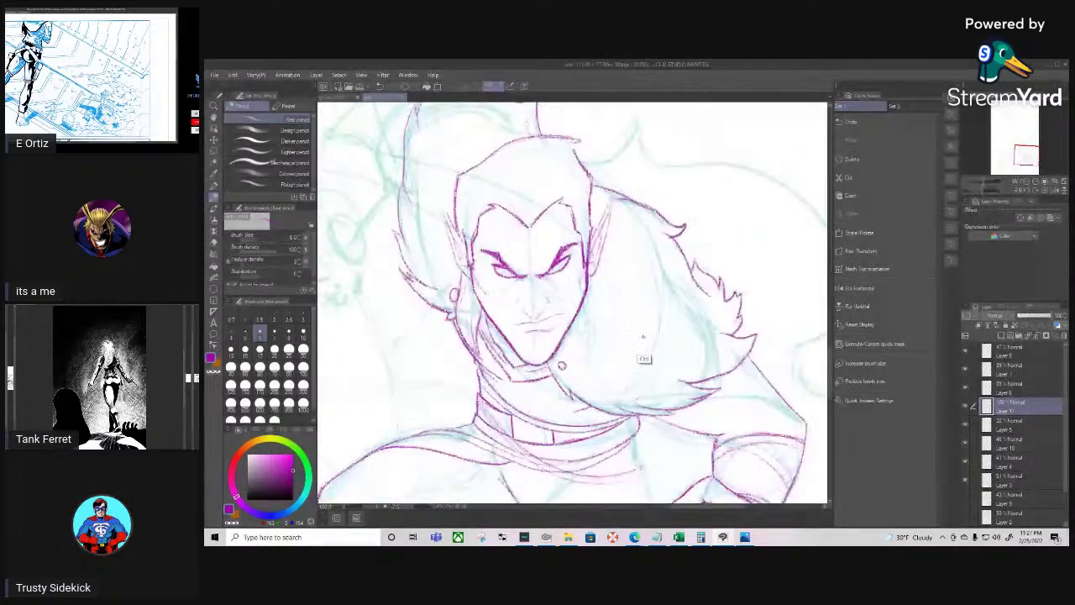
Draw the other arm's shoulder curve, inner and outer forearm contours and elbow crease beside the fur collar
key("ctrl")
left_click_drag(502, 292, 635, 428)
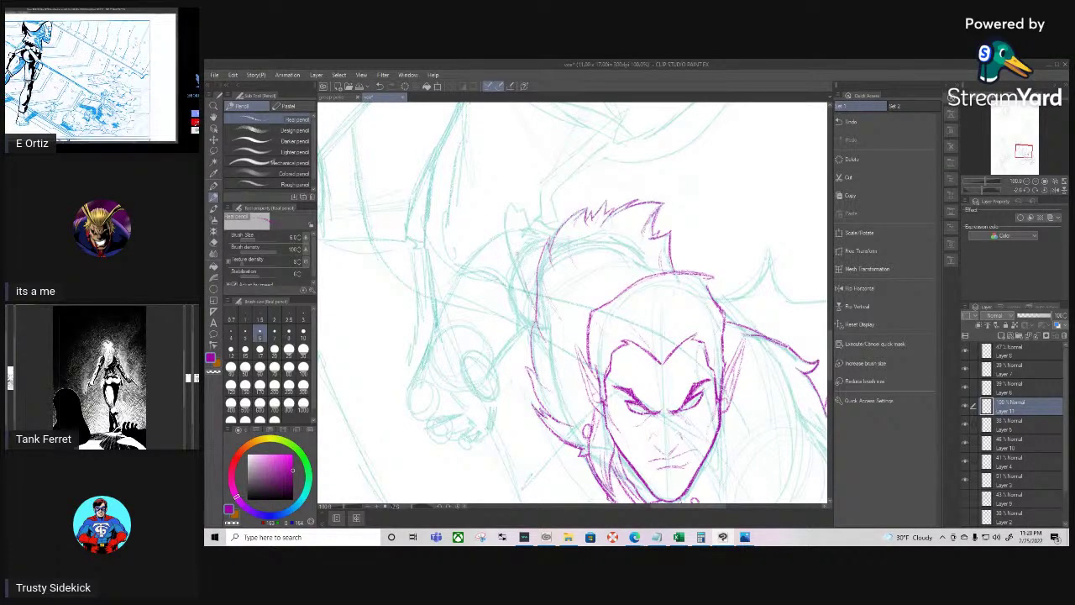
mouse_move(519, 251)
left_mouse_down()
mouse_move(519, 224)
mouse_move(556, 194)
left_mouse_up()
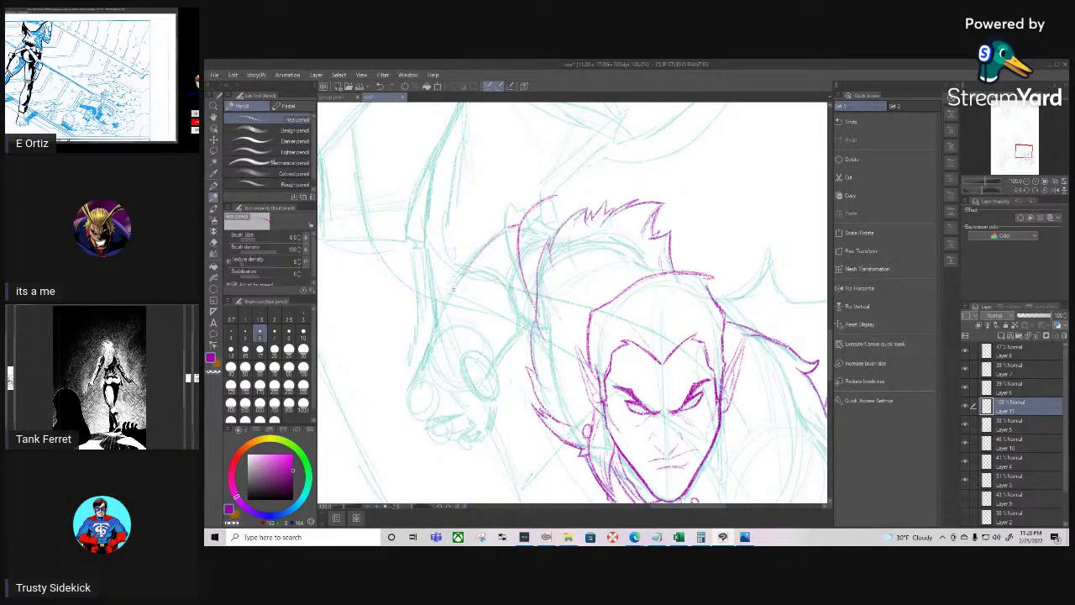
mouse_move(467, 267)
left_mouse_down()
mouse_move(428, 346)
mouse_move(441, 312)
left_mouse_up()
mouse_move(496, 362)
left_mouse_down()
mouse_move(528, 325)
mouse_move(540, 267)
left_mouse_up()
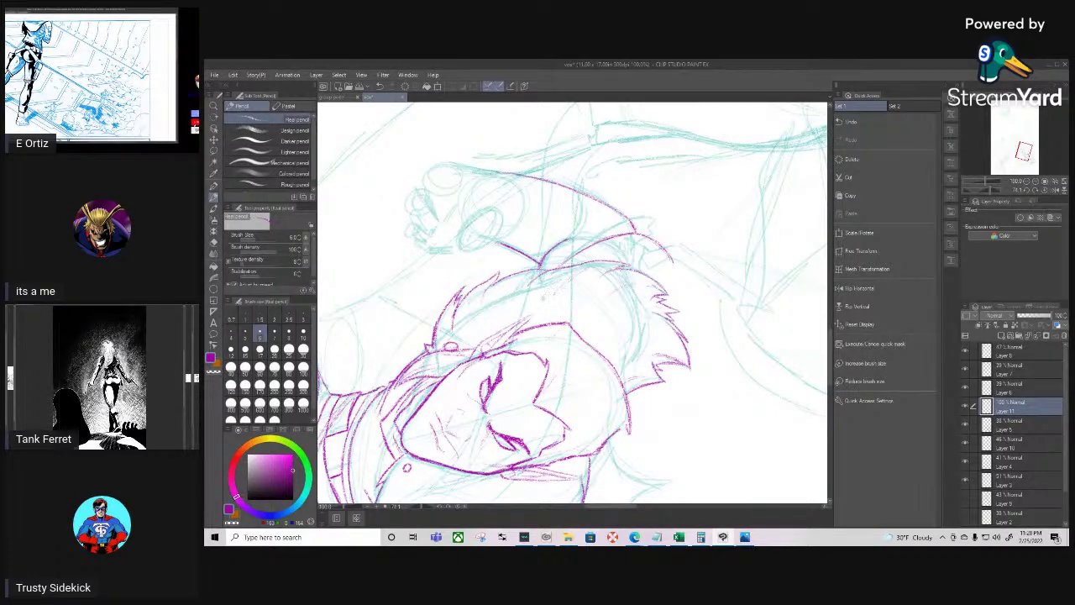
left_click_drag(529, 307, 563, 345)
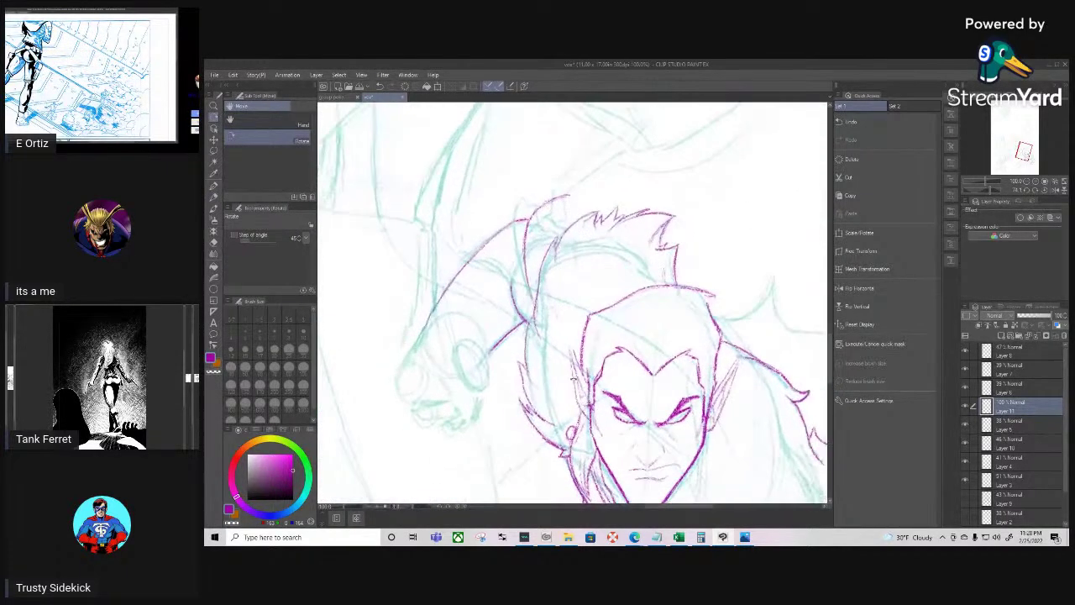
Extend the other forearm's outline around the back of the hand and along the knuckles of its fist
left_click_drag(413, 349, 398, 386)
key("shift+space")
mouse_move(460, 425)
left_mouse_down()
mouse_move(379, 265)
mouse_move(375, 284)
mouse_move(401, 331)
left_mouse_up()
key("r")
left_click_drag(404, 381, 389, 282)
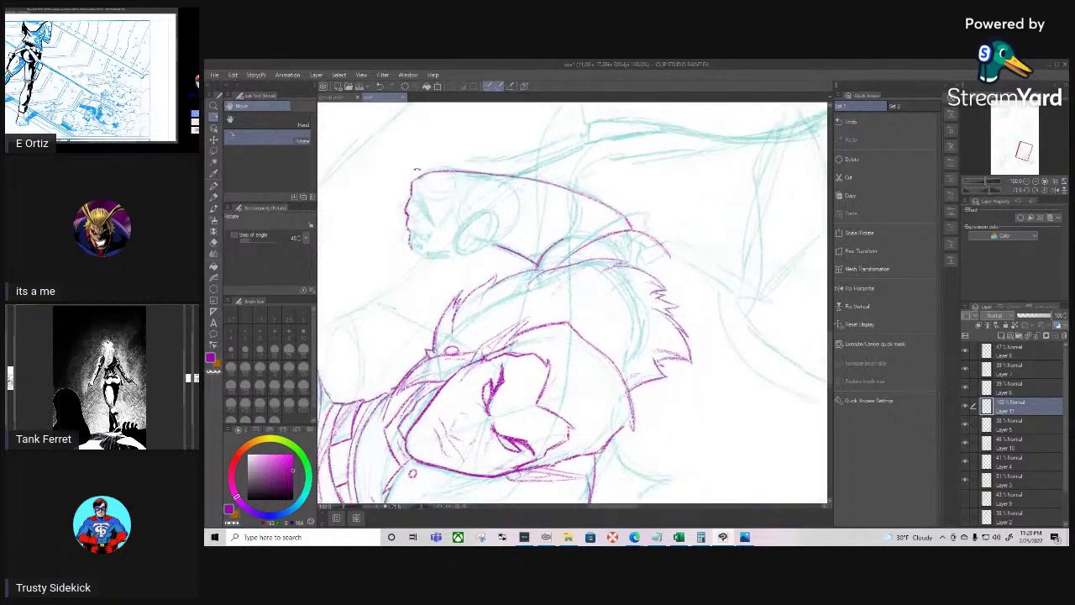
mouse_move(425, 210)
left_mouse_down()
mouse_move(428, 222)
mouse_move(409, 222)
mouse_move(426, 240)
left_mouse_up()
Draw the folded fingers and the thumb of the second fist
key("r")
left_click_drag(401, 315, 448, 112)
mouse_move(539, 134)
left_mouse_down()
mouse_move(548, 208)
mouse_move(524, 179)
mouse_move(601, 163)
mouse_move(654, 114)
mouse_move(633, 168)
mouse_move(637, 195)
mouse_move(642, 166)
mouse_move(659, 193)
mouse_move(664, 184)
mouse_move(664, 200)
mouse_move(678, 156)
mouse_move(692, 193)
left_mouse_up()
key("r")
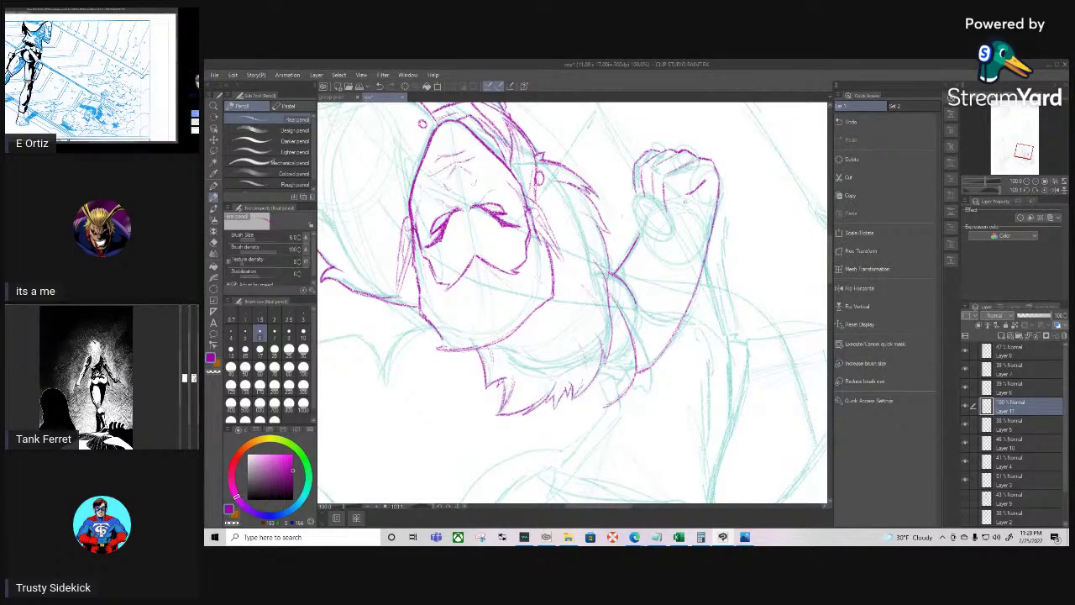
key("r")
mouse_move(673, 260)
left_mouse_down()
mouse_move(501, 198)
mouse_move(431, 242)
left_mouse_up()
key("p")
mouse_move(437, 299)
left_mouse_down()
mouse_move(445, 329)
mouse_move(458, 328)
mouse_move(456, 285)
mouse_move(479, 220)
mouse_move(483, 234)
left_mouse_up()
key("shift+space")
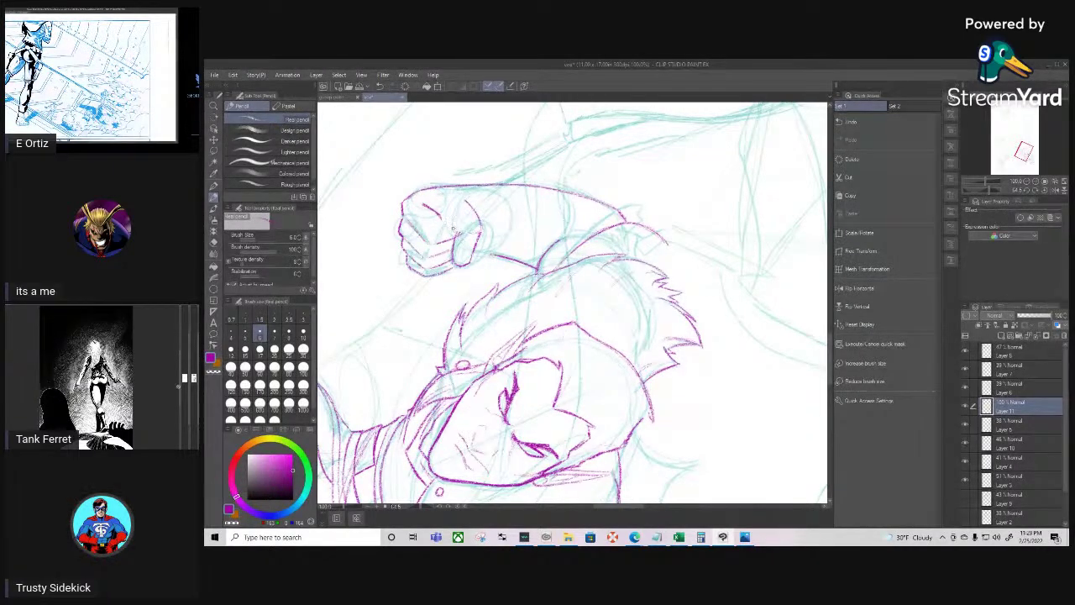
Draw the curved wrist edge behind the second fist and touch up its finger and knuckle lines
left_click_drag(453, 186, 477, 212)
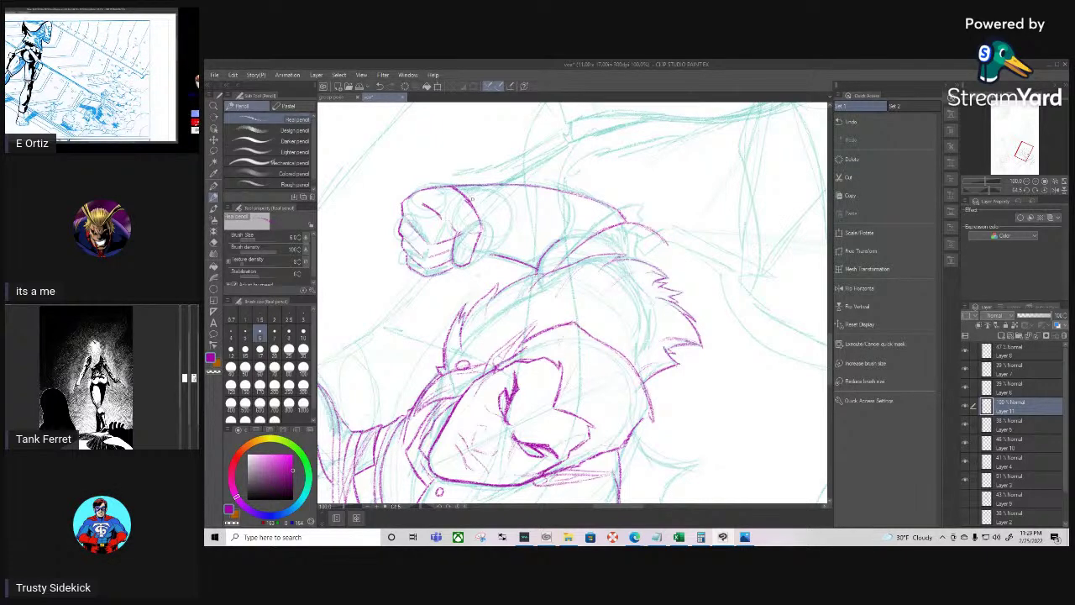
mouse_move(476, 205)
left_mouse_down()
mouse_move(481, 223)
mouse_move(442, 277)
mouse_move(446, 346)
left_mouse_up()
key("r")
left_click_drag(492, 392, 490, 406)
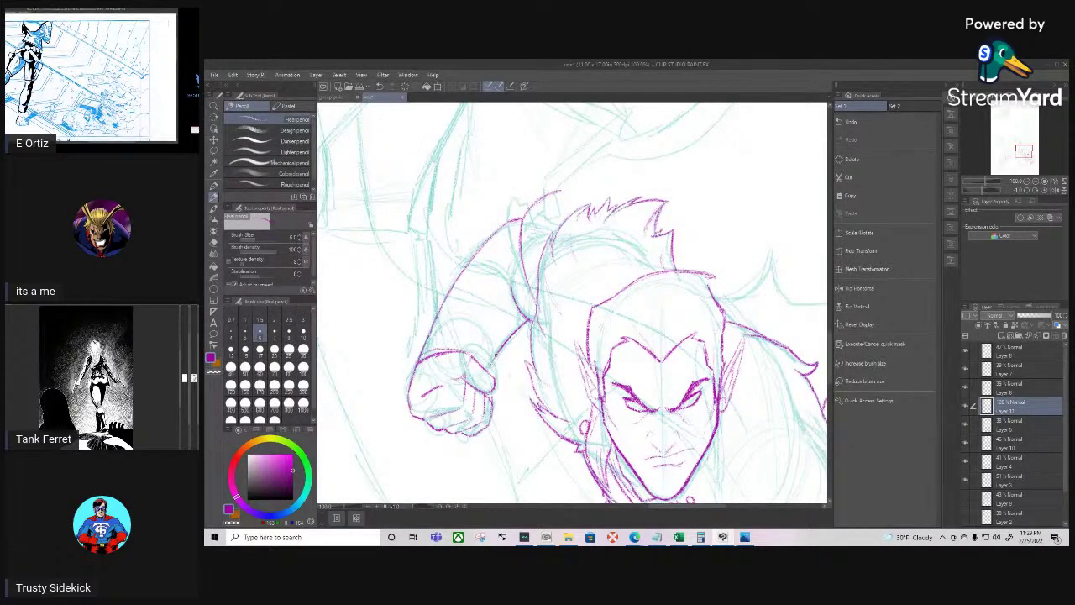
left_click_drag(502, 361, 458, 307)
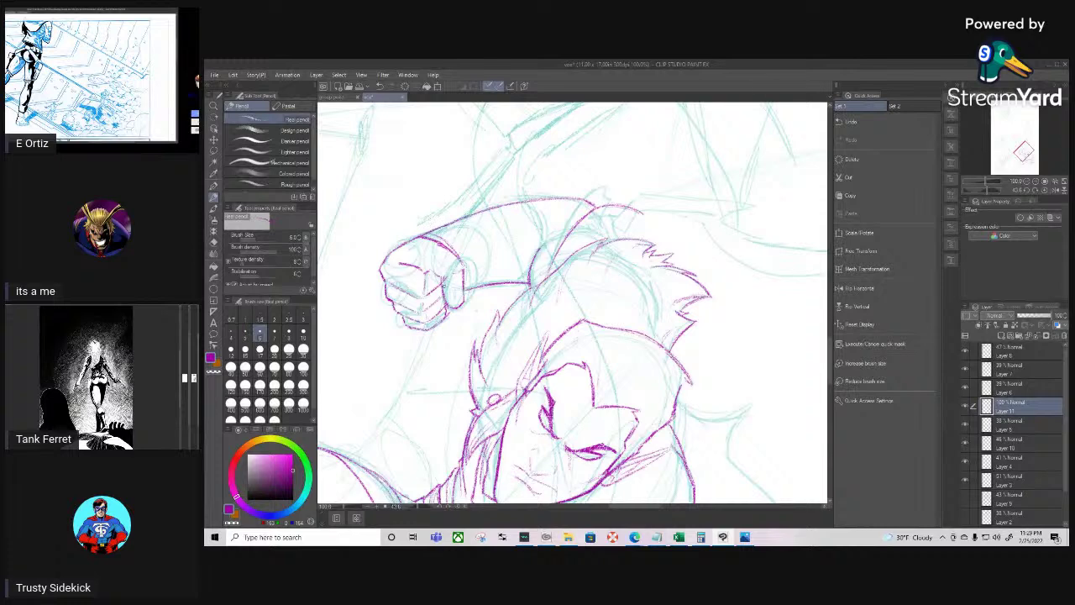
left_click_drag(449, 302, 468, 237)
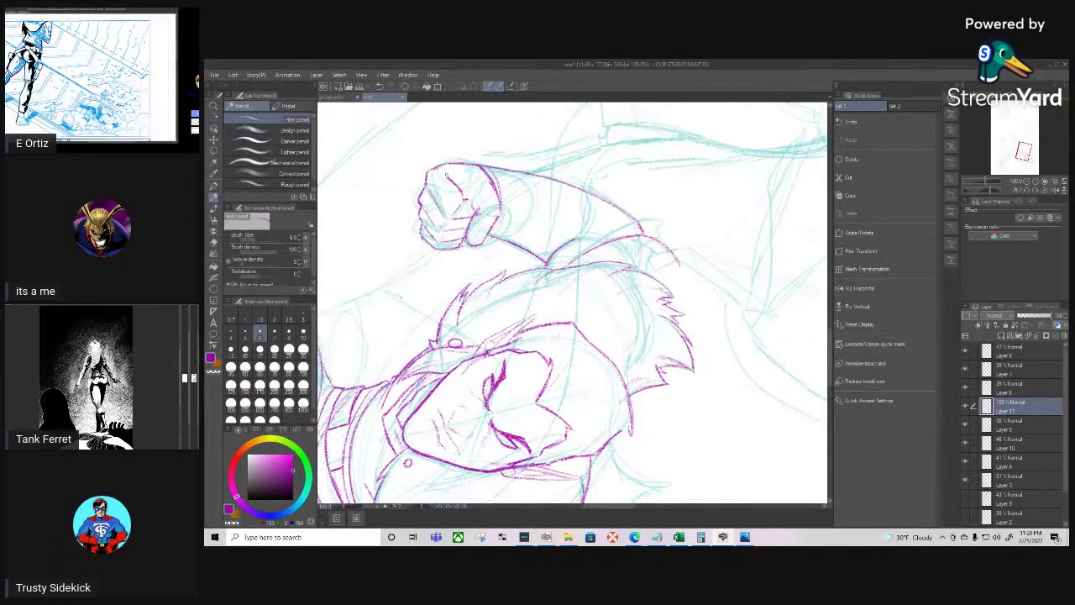
Add a pair of curved lines across the second forearm near the elbow and reinforce the wrist edge
mouse_move(505, 199)
left_mouse_down()
mouse_move(503, 320)
mouse_move(516, 252)
mouse_move(559, 204)
left_mouse_up()
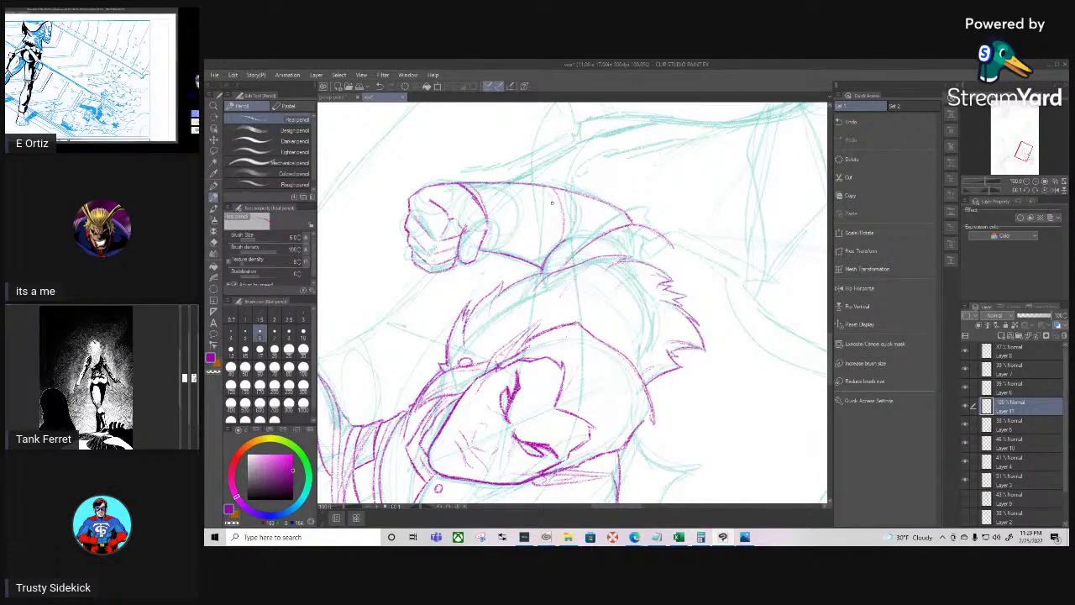
left_click_drag(550, 200, 551, 252)
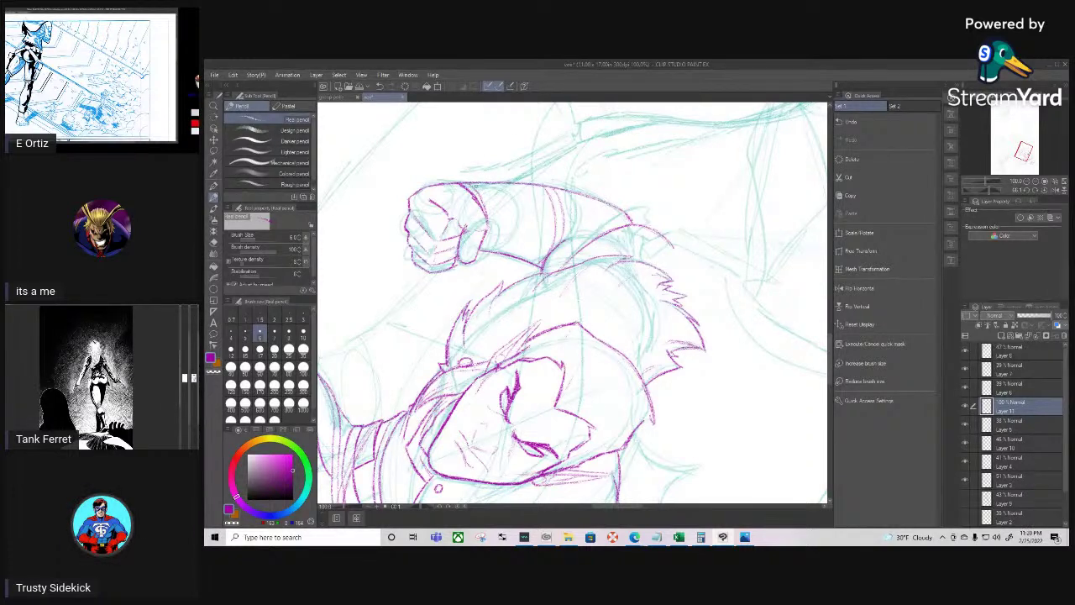
left_click_drag(490, 226, 486, 245)
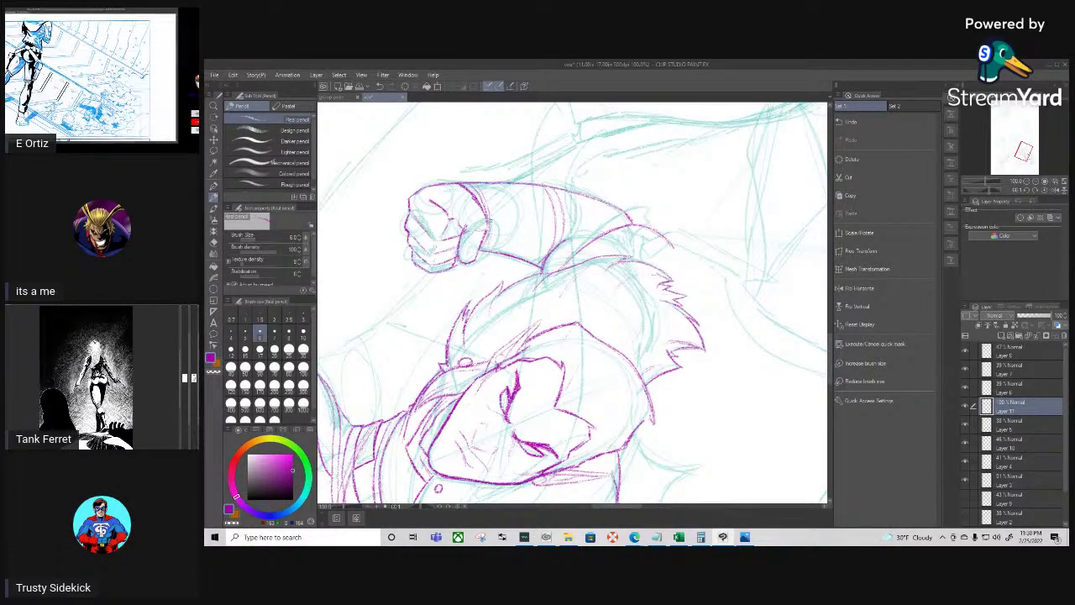
key("r")
mouse_move(471, 346)
left_mouse_down()
mouse_move(512, 397)
mouse_move(601, 412)
mouse_move(504, 399)
left_mouse_up()
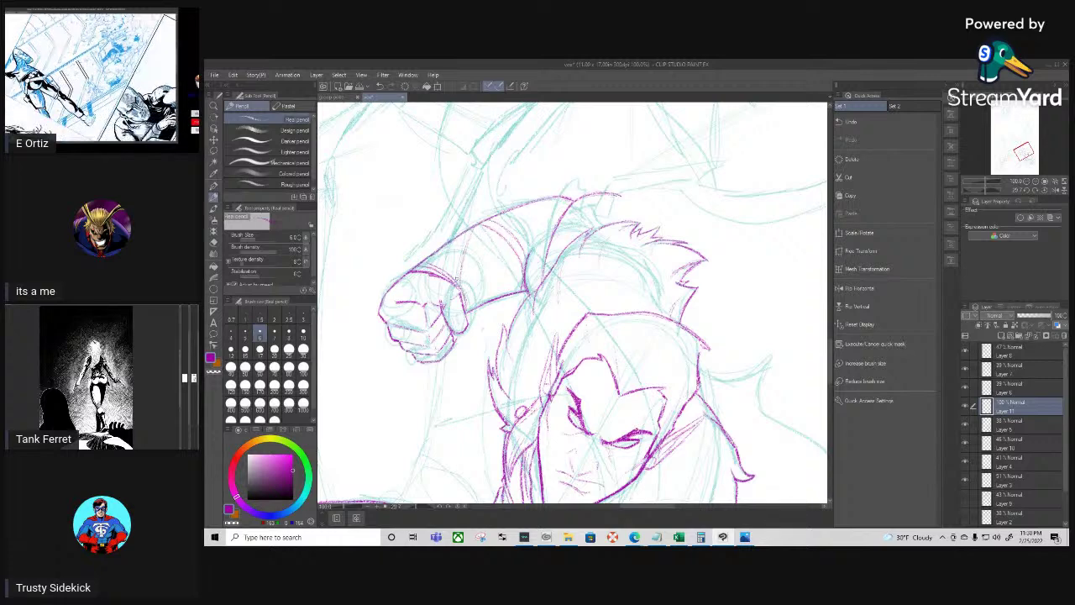
Touch up the raised arm's contour near the elbow crook, where it meets the fur collar
key("shift+space")
mouse_move(473, 367)
left_mouse_down()
mouse_move(431, 168)
mouse_move(440, 159)
left_mouse_up()
left_click_drag(593, 247, 613, 250)
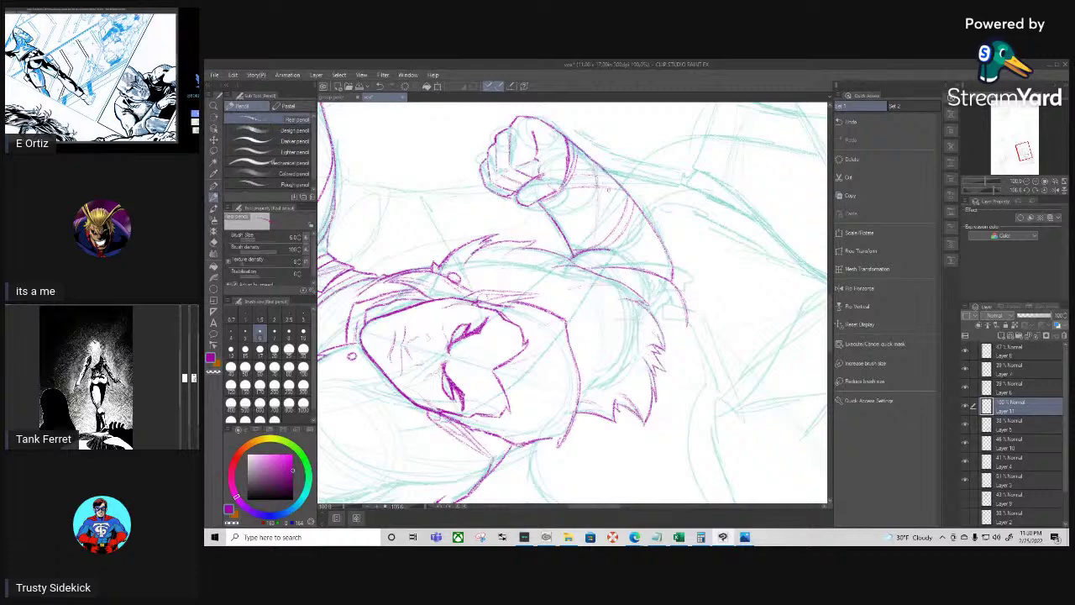
key("shift+space")
mouse_move(609, 218)
left_mouse_down()
mouse_move(525, 216)
mouse_move(559, 391)
mouse_move(640, 306)
left_mouse_up()
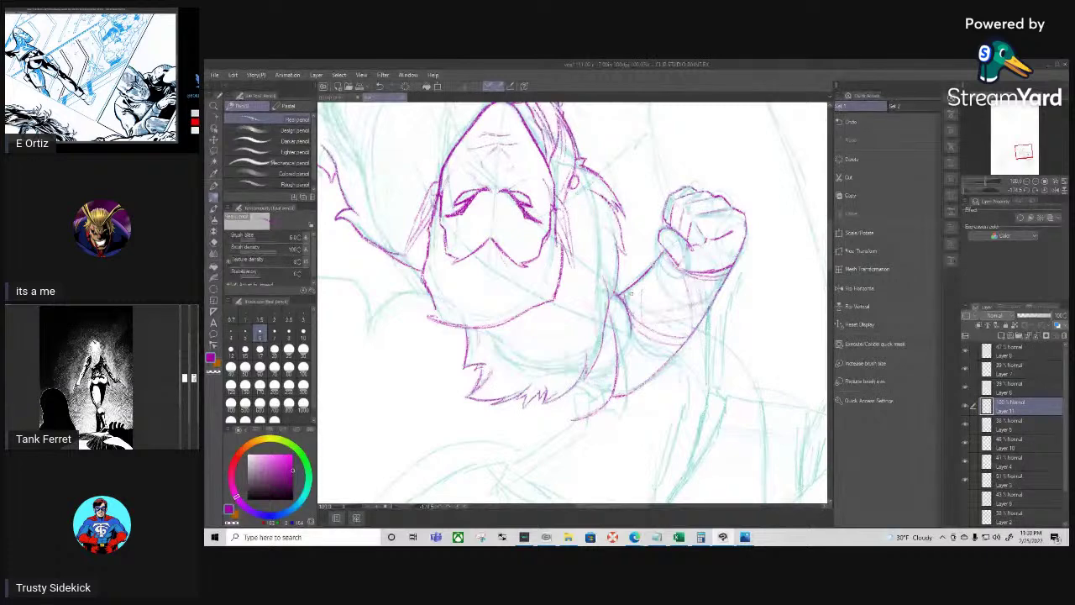
key("shift+space")
left_click_drag(677, 248, 634, 202)
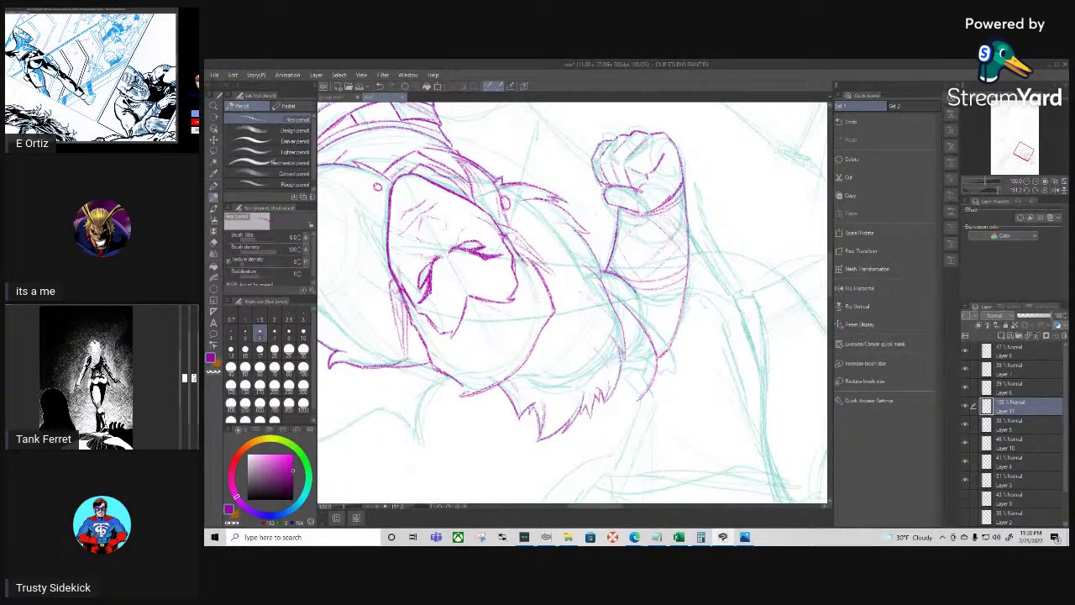
key("shift+space")
left_click_drag(559, 365, 737, 264)
left_click_drag(677, 346, 683, 283)
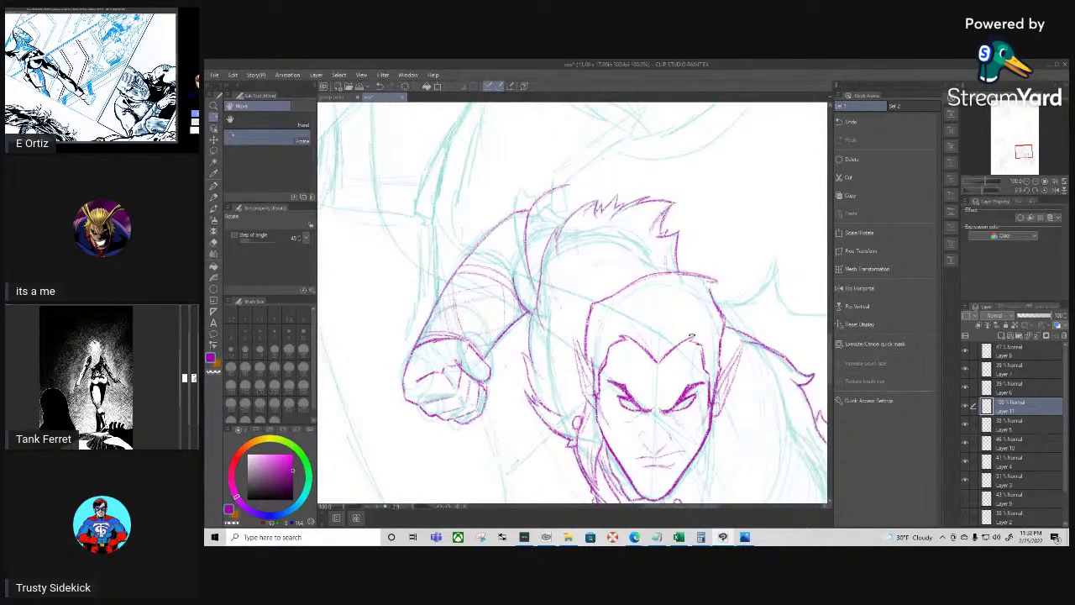
left_click_drag(707, 355, 662, 275)
Draw the shoulder curve behind the fur collar at the raised arm and a curved edge running down to the front thigh
scroll(662, 276, "down", 2)
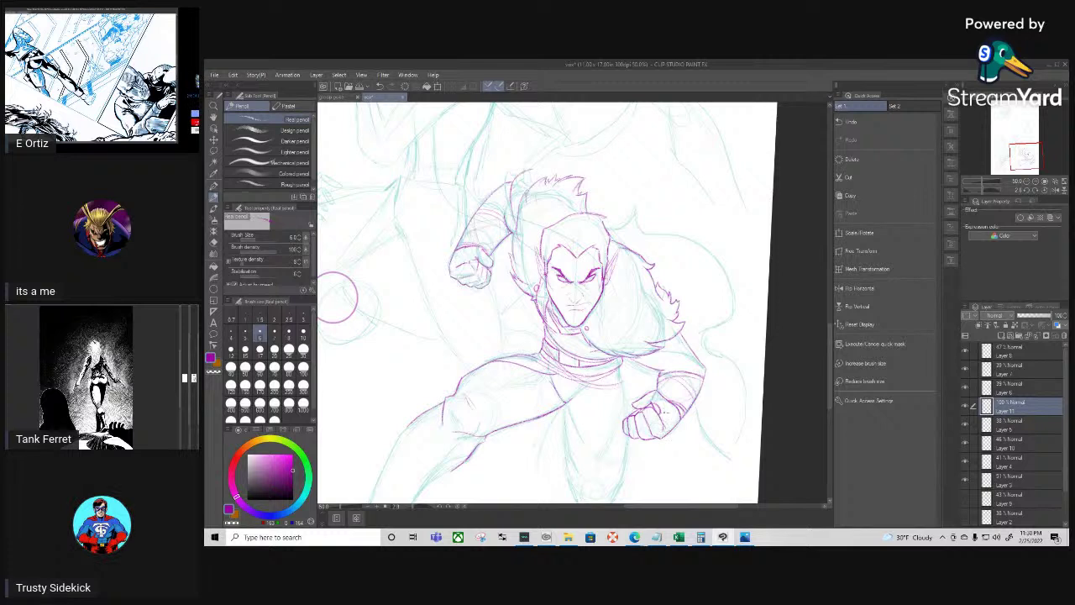
mouse_move(660, 434)
left_mouse_down()
mouse_move(660, 451)
mouse_move(641, 459)
left_mouse_up()
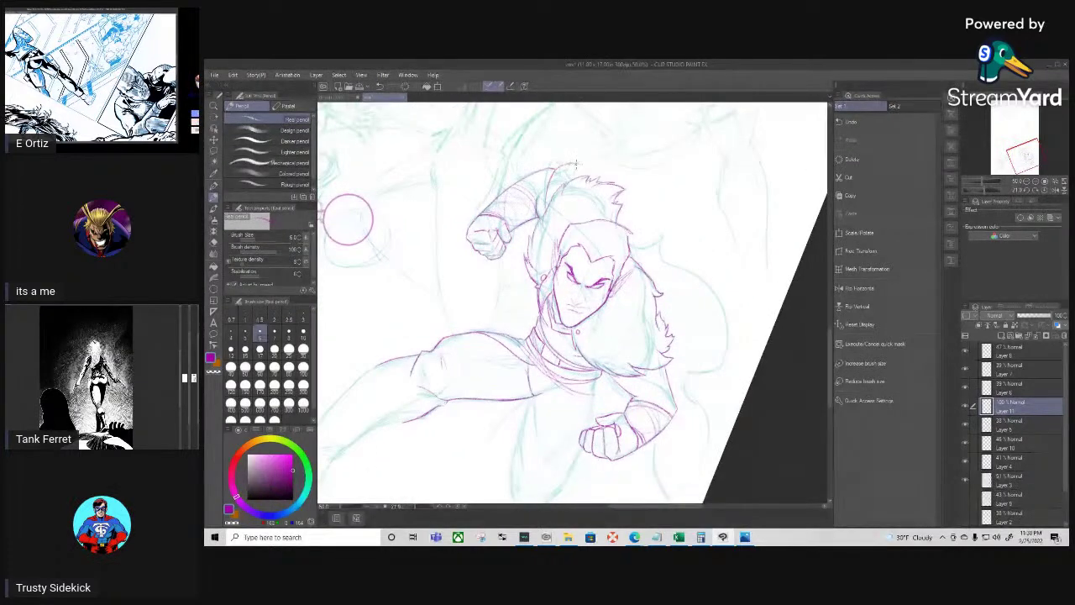
left_click_drag(576, 164, 588, 168)
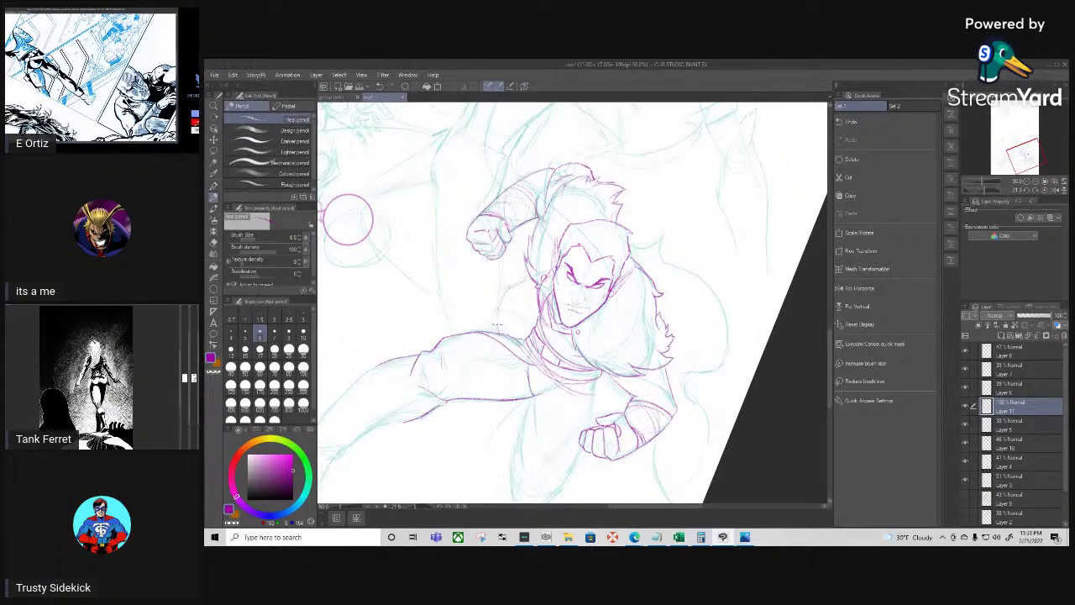
mouse_move(522, 278)
left_mouse_down()
mouse_move(498, 317)
mouse_move(502, 335)
left_mouse_up()
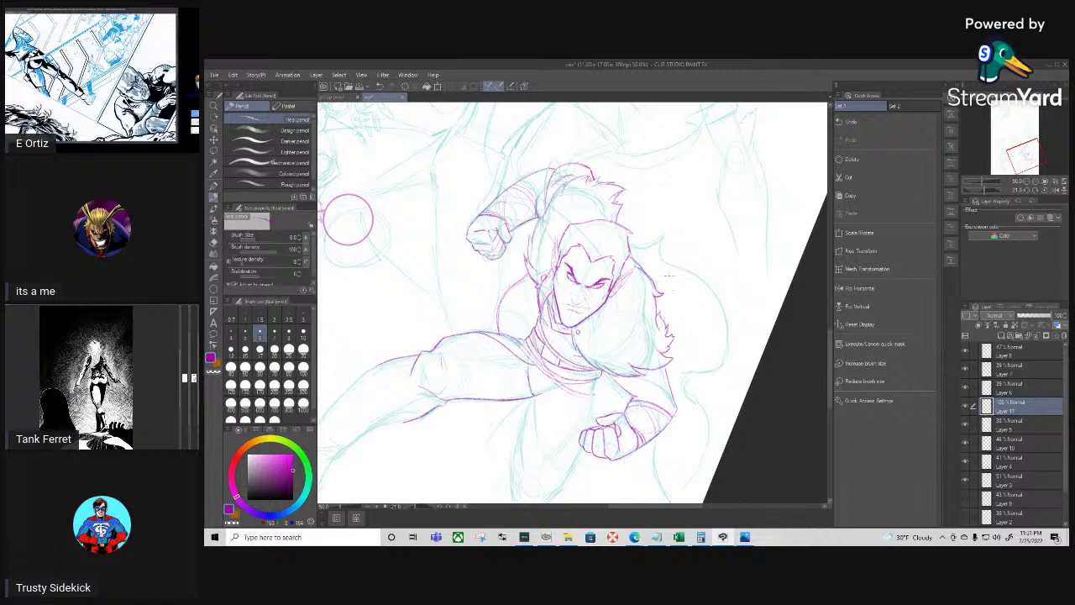
Draw the cape's edges sweeping out from the fur collar past the lowered arm and curving back beneath its fist
key("r")
mouse_move(575, 433)
left_mouse_down()
mouse_move(630, 437)
mouse_move(712, 345)
left_mouse_up()
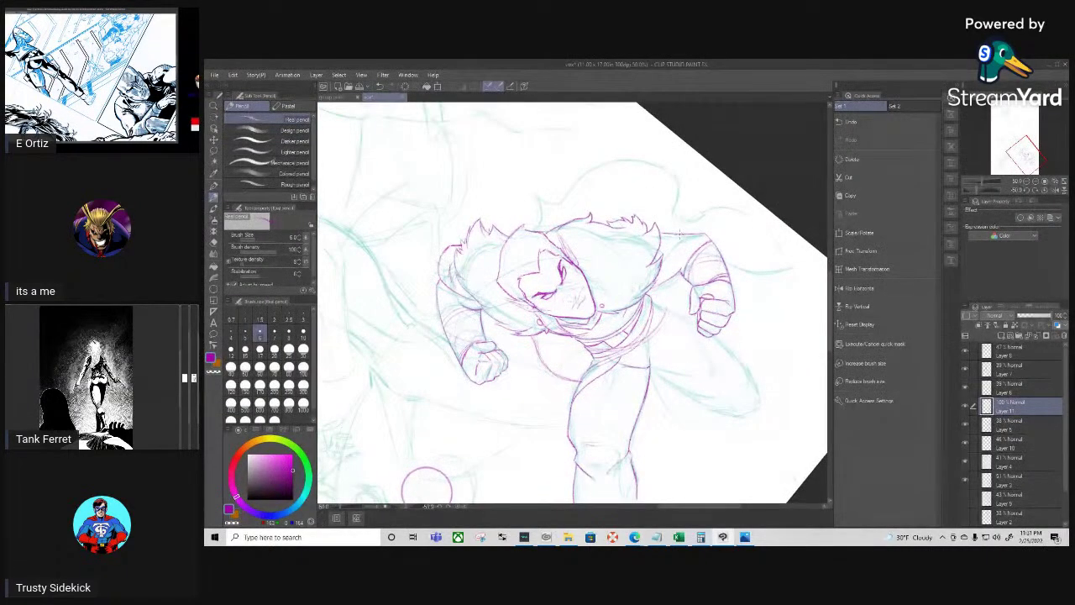
left_click_drag(669, 250, 745, 216)
key("r")
mouse_move(682, 252)
left_mouse_down()
mouse_move(697, 382)
mouse_move(613, 311)
left_mouse_up()
key("space")
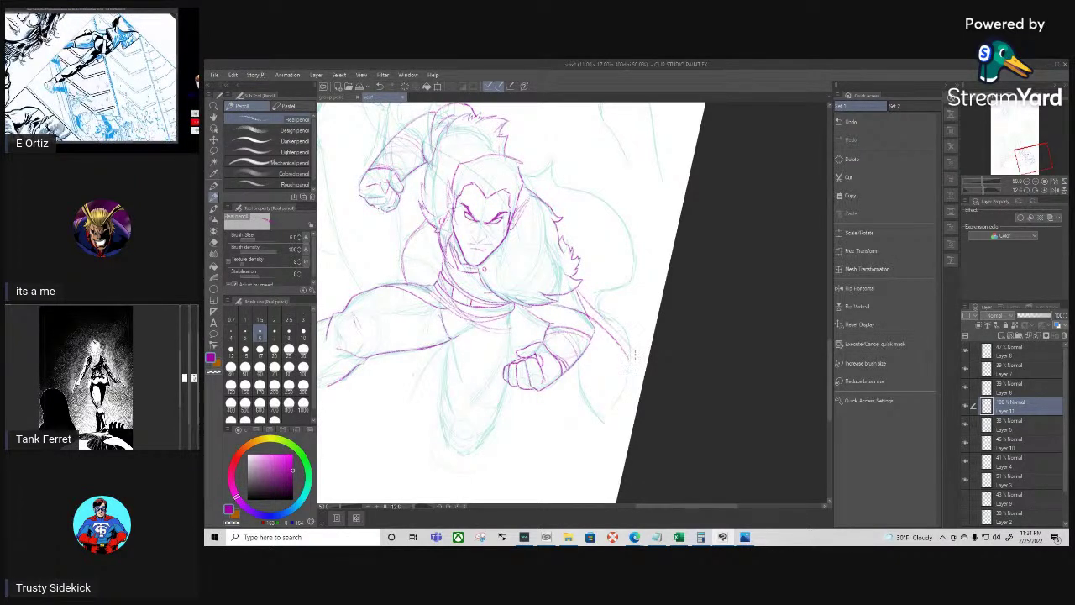
left_click_drag(628, 364, 528, 438)
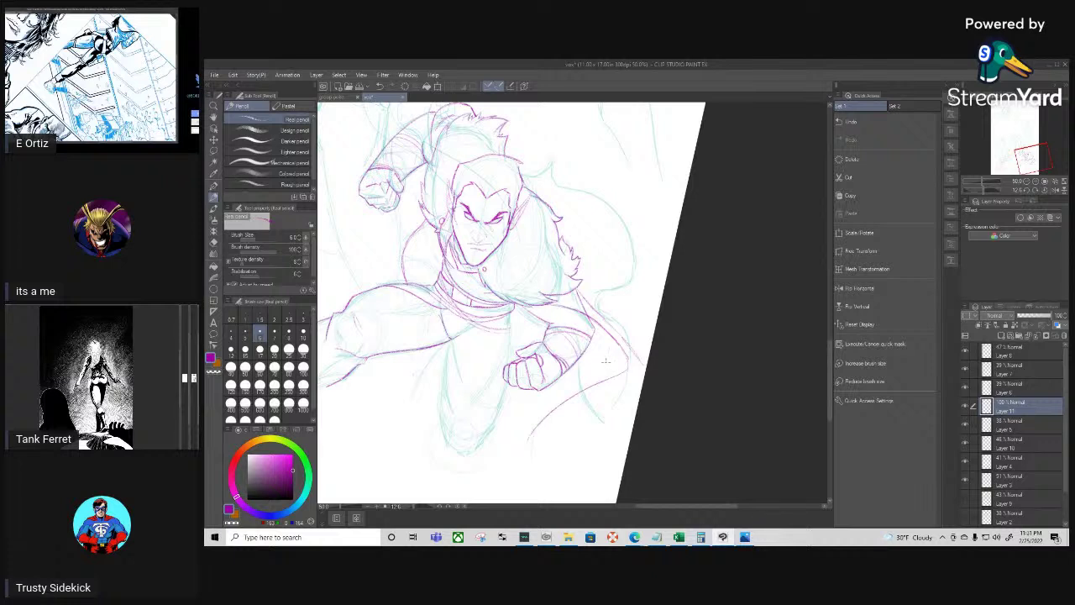
Outline the bent leg's thigh along both sides from the hip and close it with a rounded knee
key("r")
left_click_drag(581, 442, 629, 454)
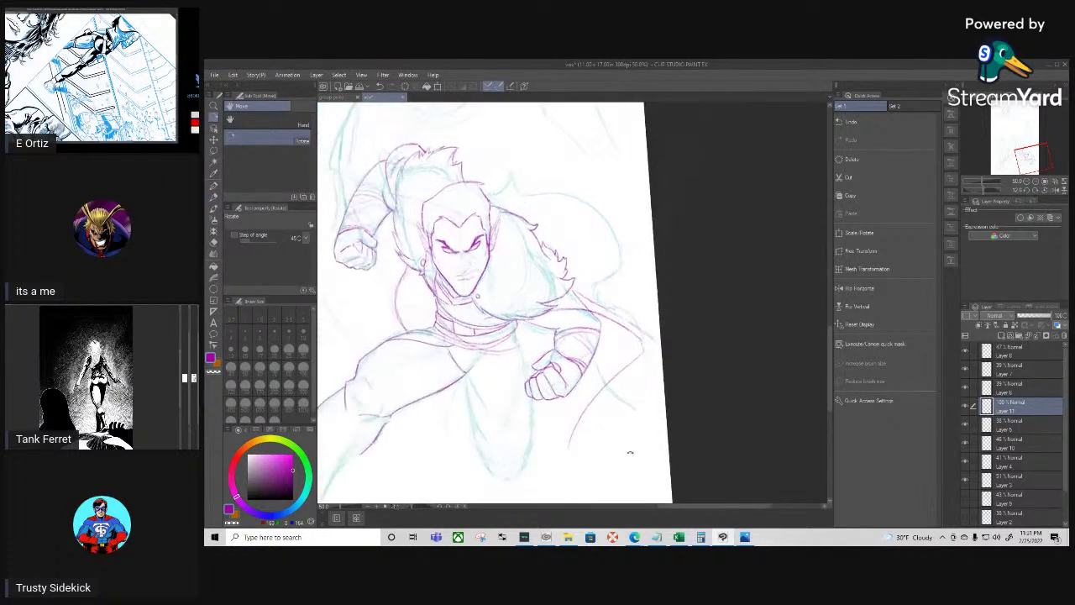
key("p")
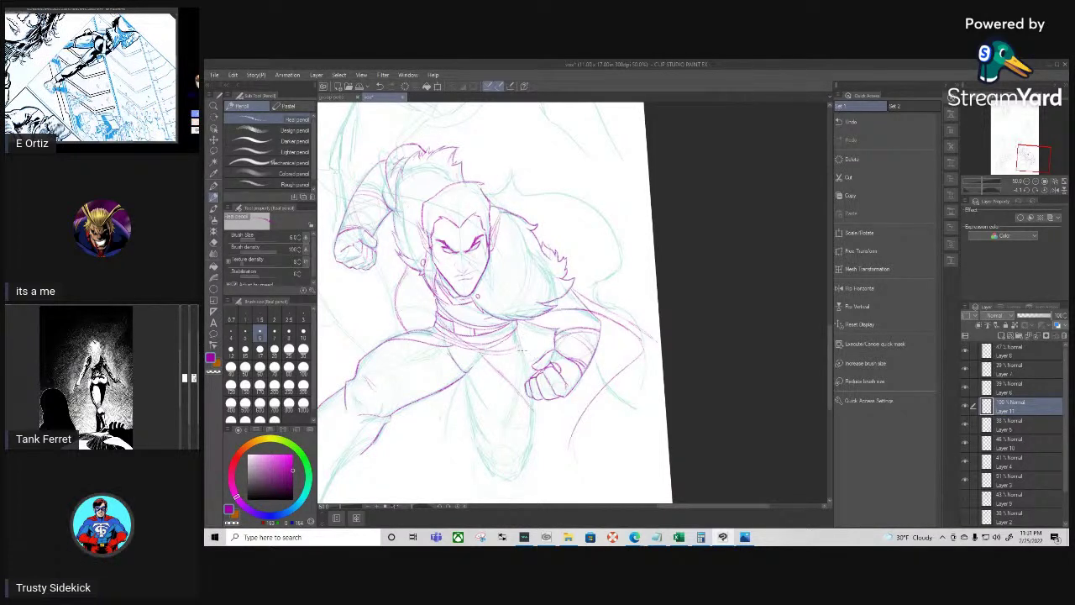
left_click_drag(531, 393, 534, 412)
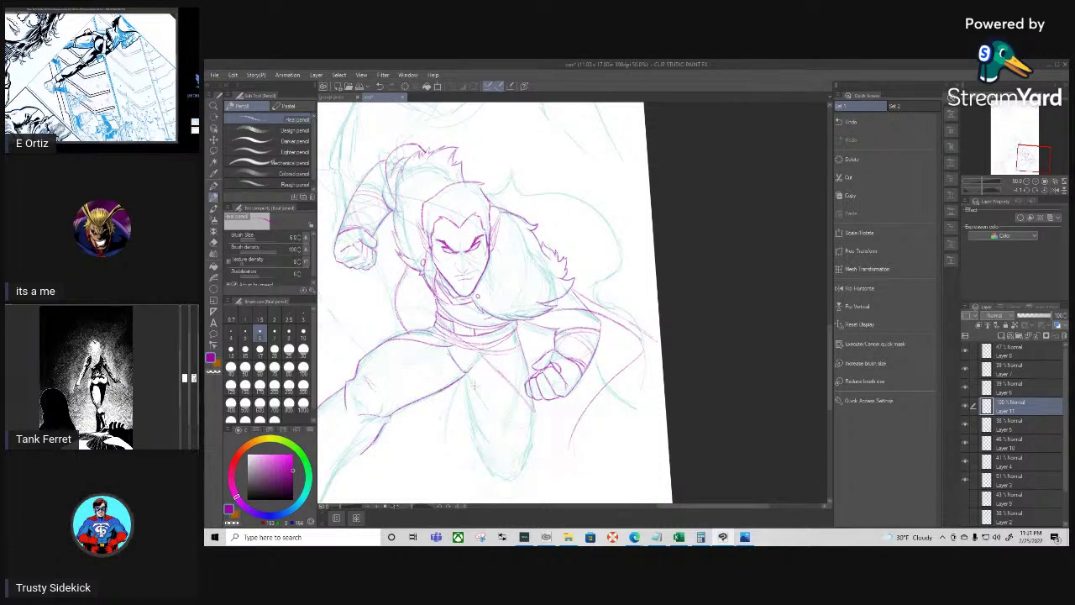
left_click_drag(469, 397, 512, 471)
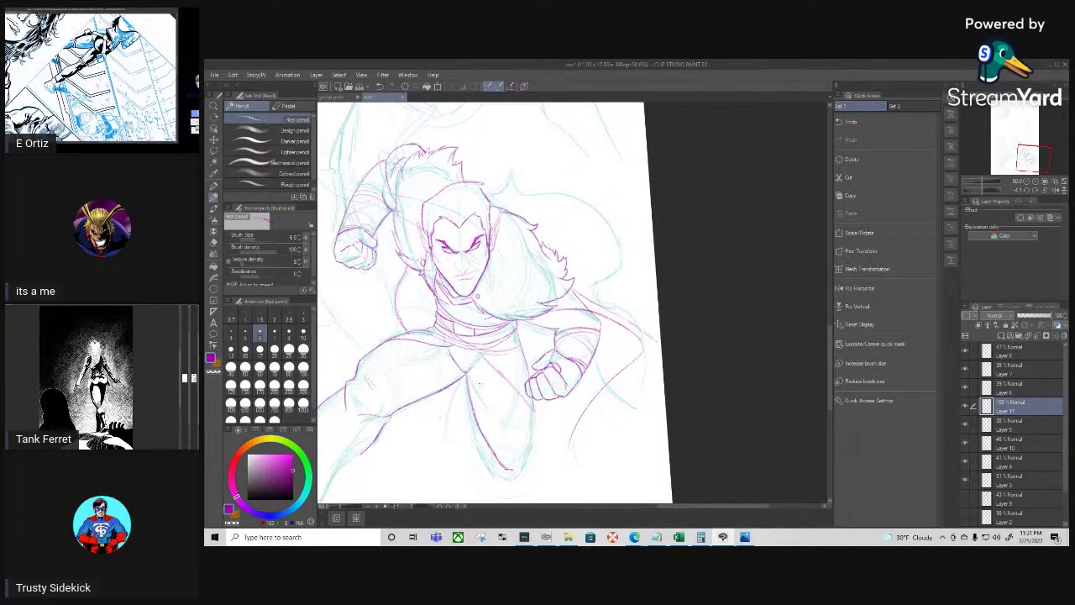
left_click_drag(513, 469, 524, 467)
left_click_drag(534, 412, 529, 430)
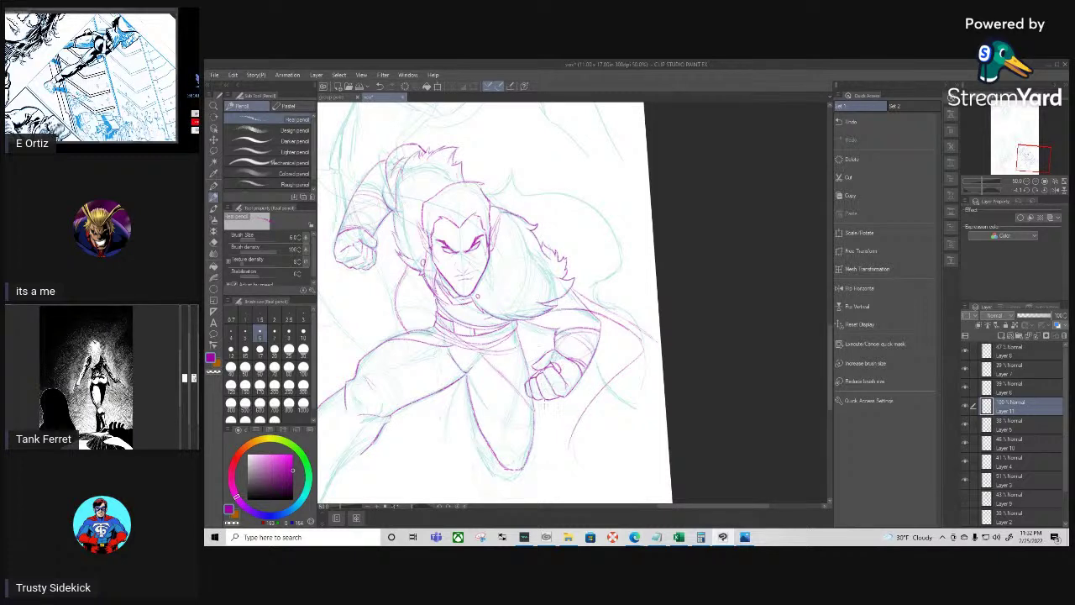
Sketch trial lines below the bent knee, then erase them together with the knee's lower outline
left_click_drag(584, 434, 612, 297)
left_click_drag(571, 366, 580, 424)
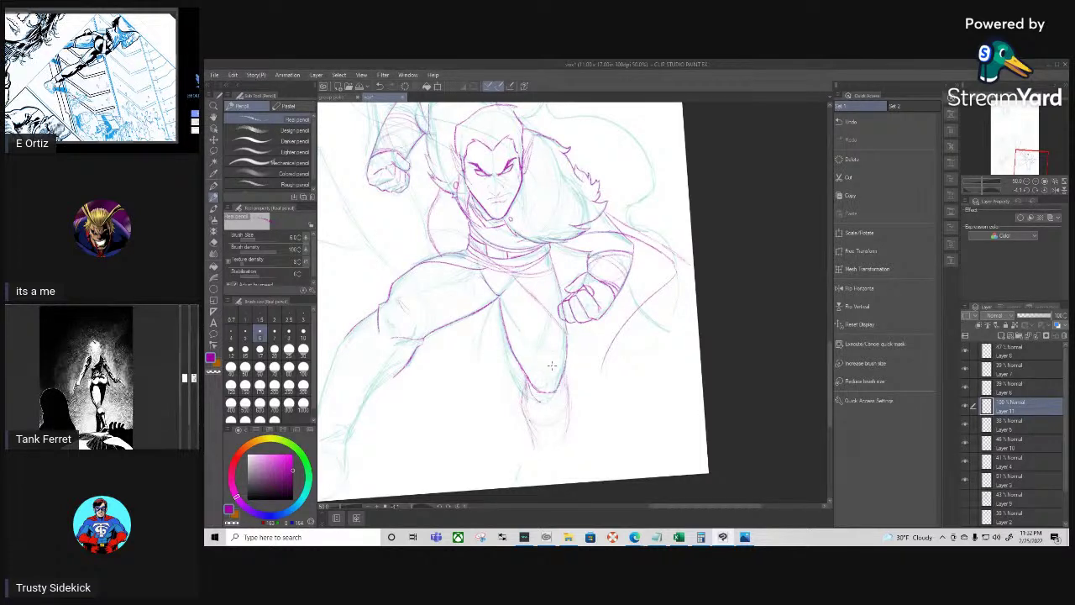
key("e")
left_click(306, 369)
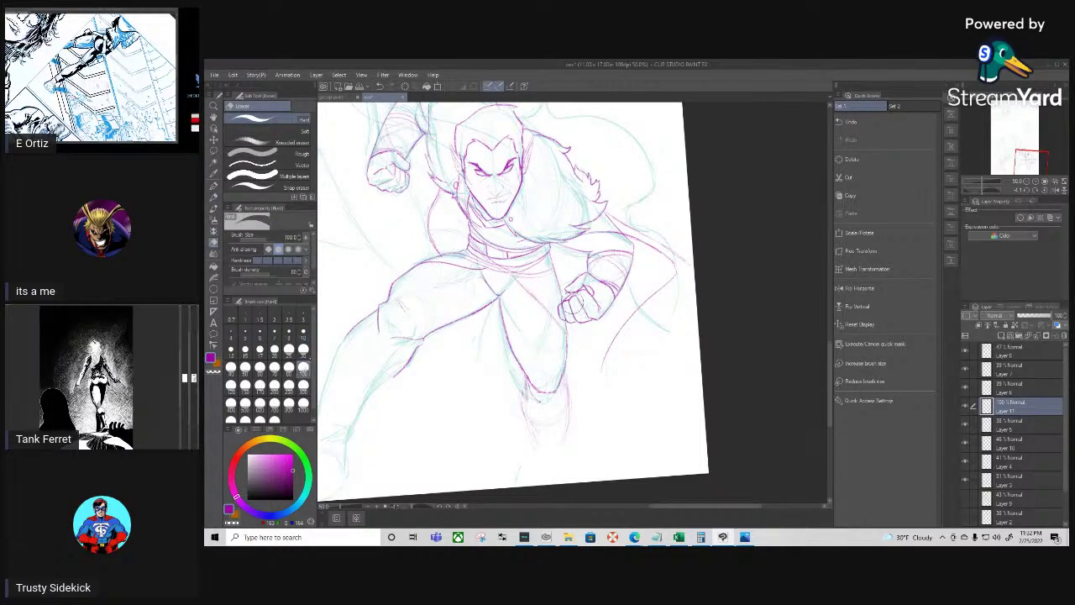
left_click_drag(540, 433, 563, 420)
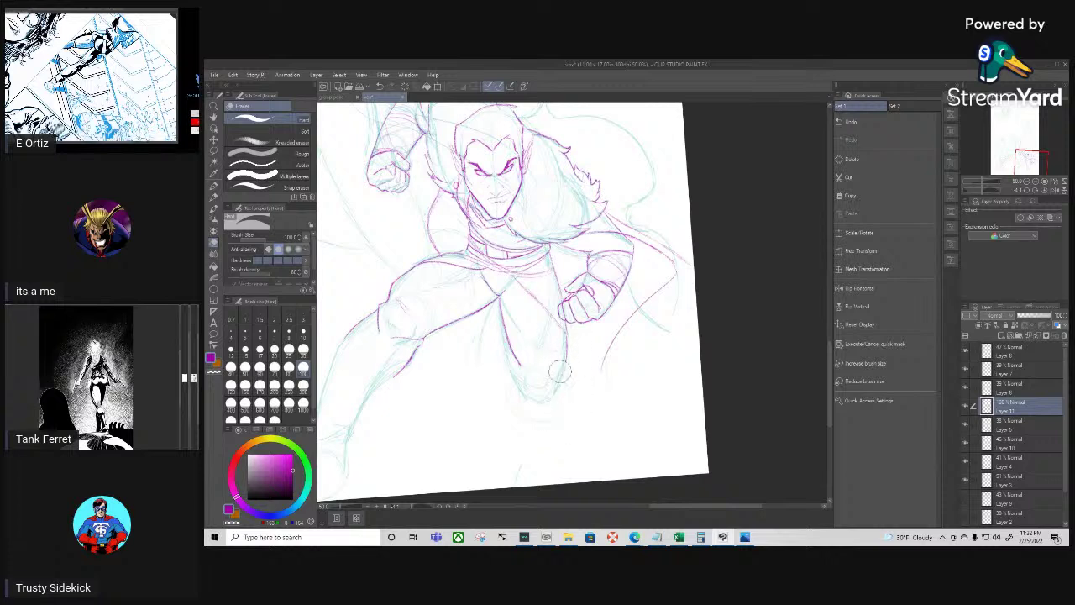
Redraw the bent leg's inner contour and rounded knee, erasing and re-pencilling the knee's tip
key("p")
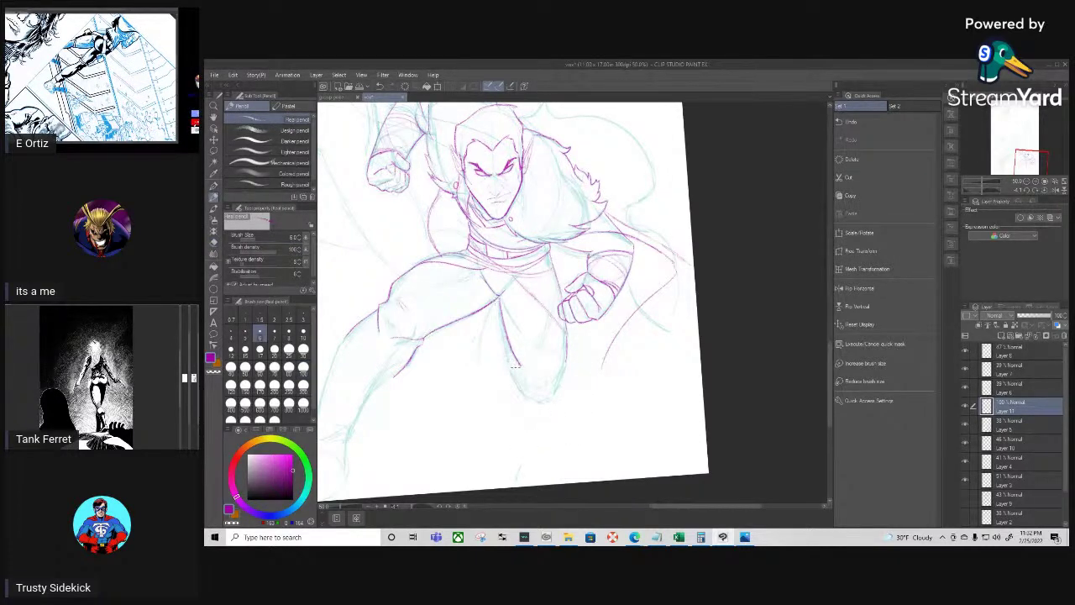
left_click_drag(527, 383, 502, 323)
left_click_drag(520, 373, 538, 397)
mouse_move(513, 356)
left_mouse_down()
mouse_move(551, 396)
mouse_move(566, 374)
mouse_move(561, 394)
left_mouse_up()
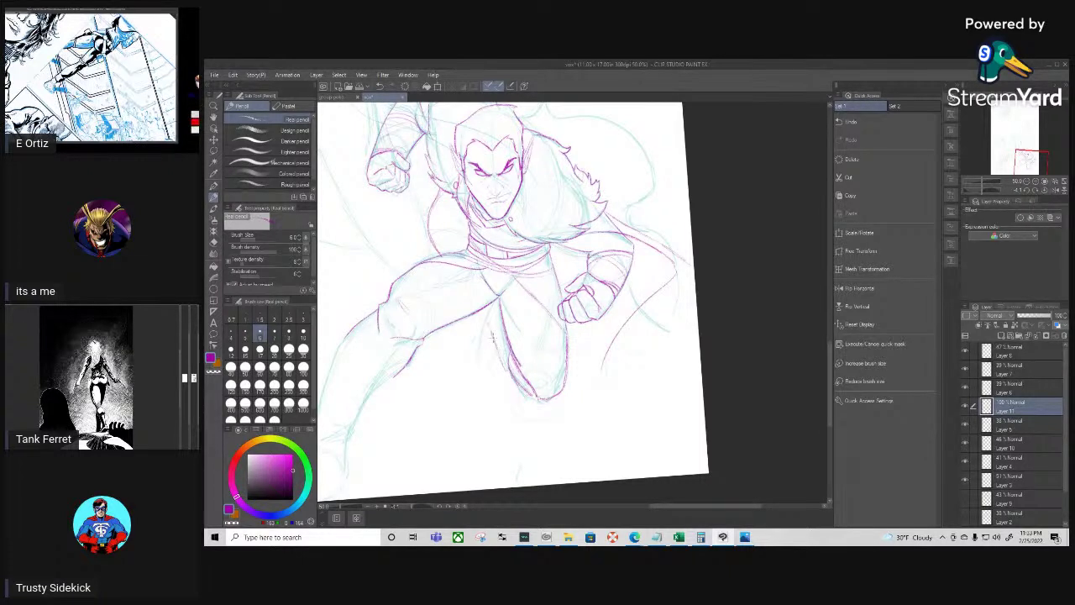
key("e")
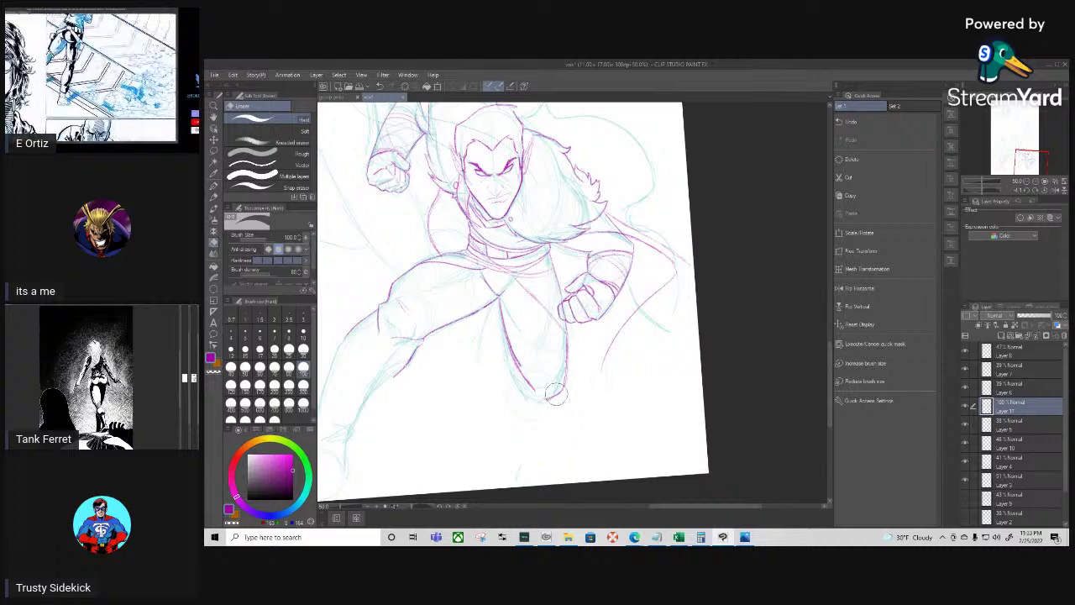
key("p")
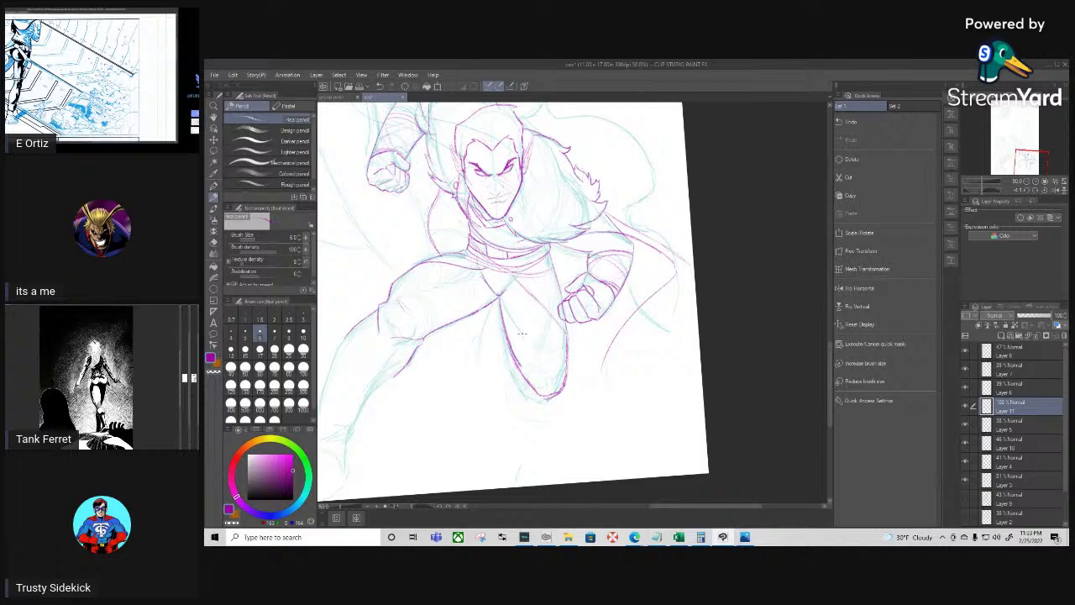
Outline the extended leg's shin and calf down to the ankle and draw both sides of its foot
left_click_drag(517, 405, 687, 352)
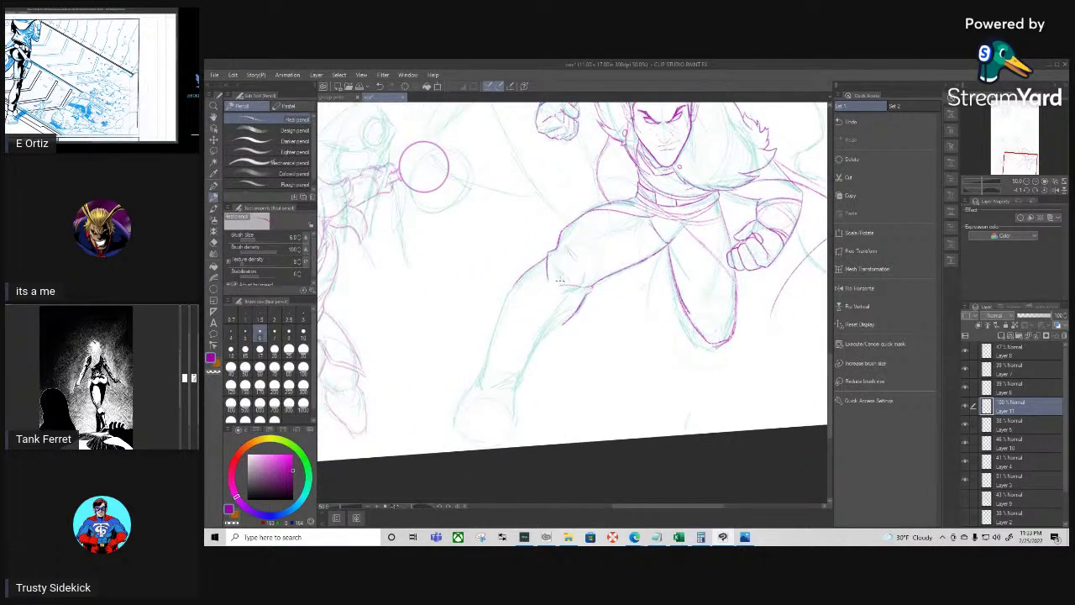
key("alt+Tab")
left_click(697, 86)
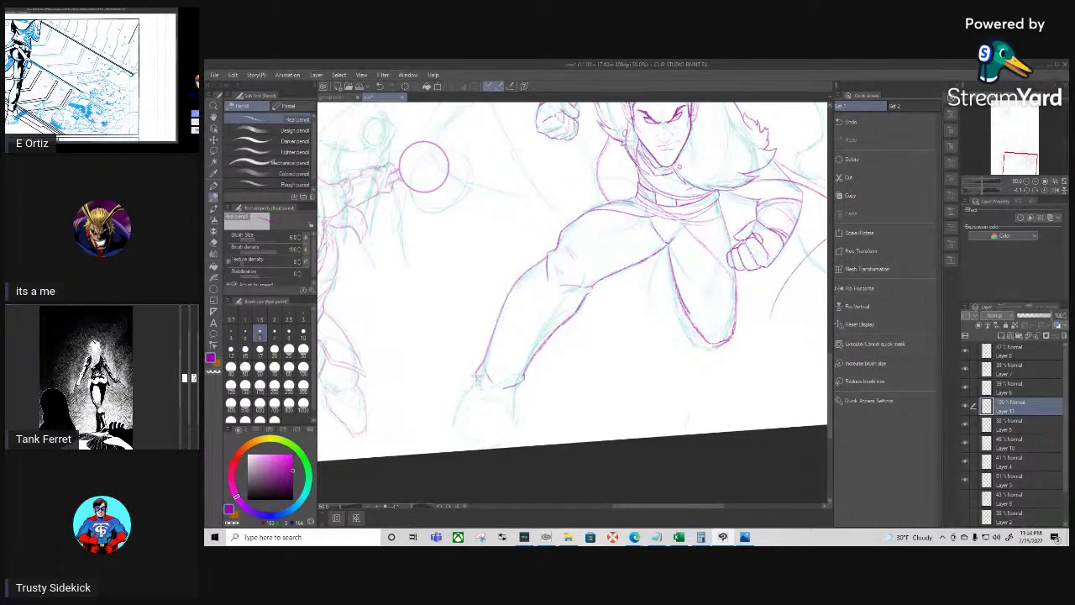
left_click_drag(476, 383, 454, 419)
left_click_drag(517, 387, 515, 428)
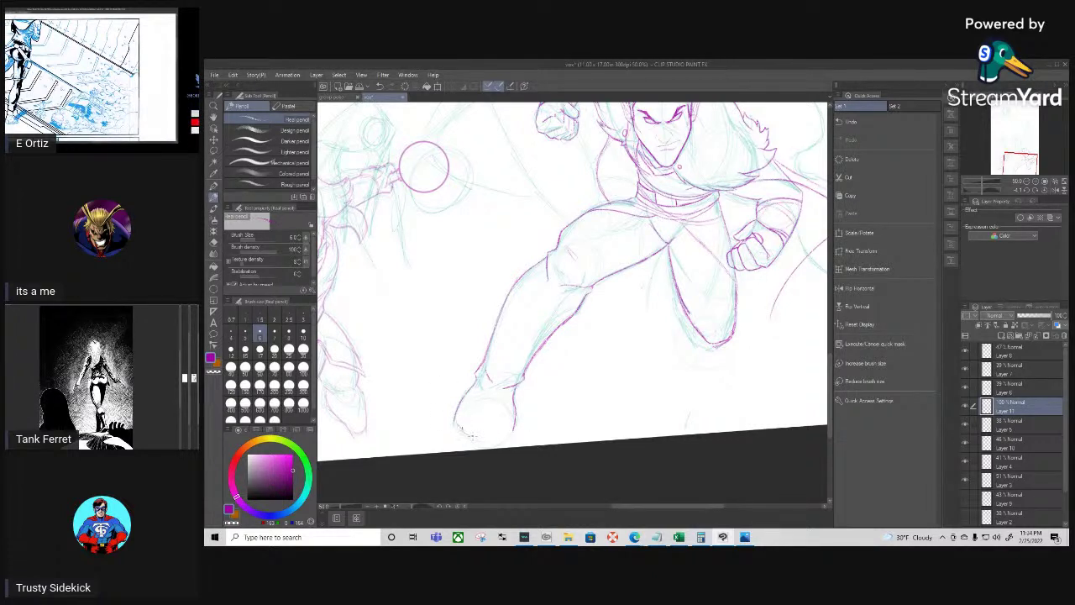
Close the outline around the toe of the extended foot
key("r")
mouse_move(492, 412)
left_mouse_down()
mouse_move(455, 439)
mouse_move(451, 203)
mouse_move(418, 242)
mouse_move(427, 288)
left_mouse_up()
key("p")
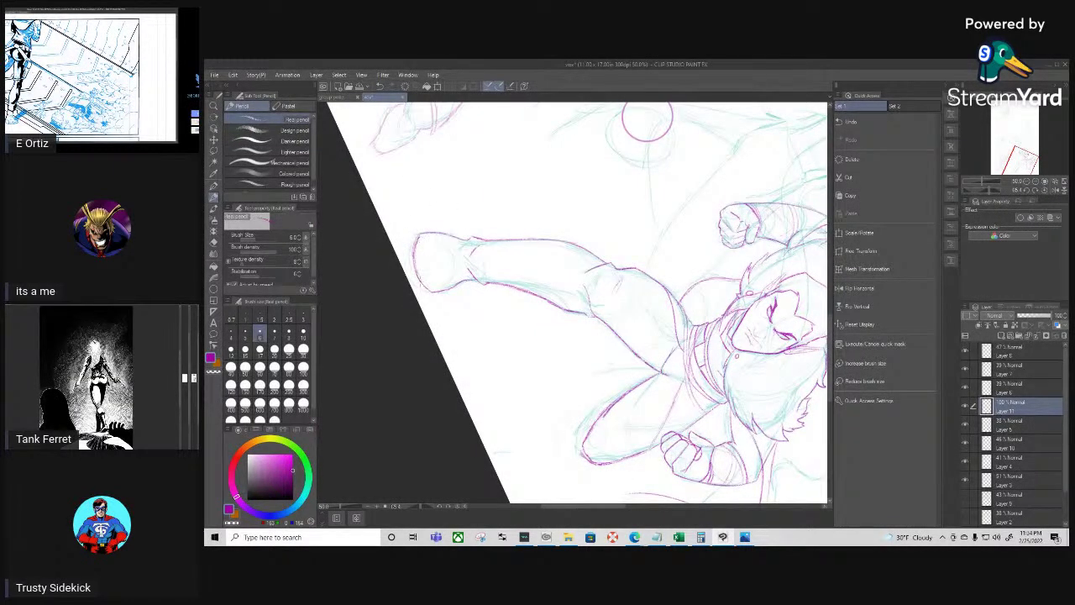
Draw two curved band lines across the extended leg's shin below the knee and build up the band's side edges
key("r")
mouse_move(446, 300)
left_mouse_down()
mouse_move(492, 394)
mouse_move(575, 376)
mouse_move(504, 398)
left_mouse_up()
key("p")
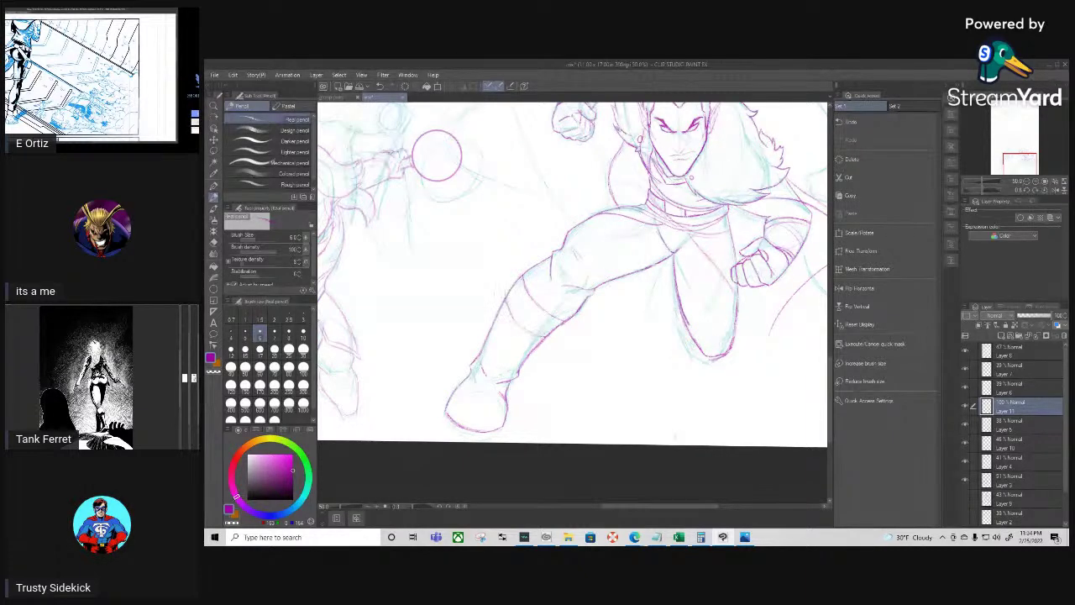
key("shift+space")
left_click_drag(546, 336, 574, 346)
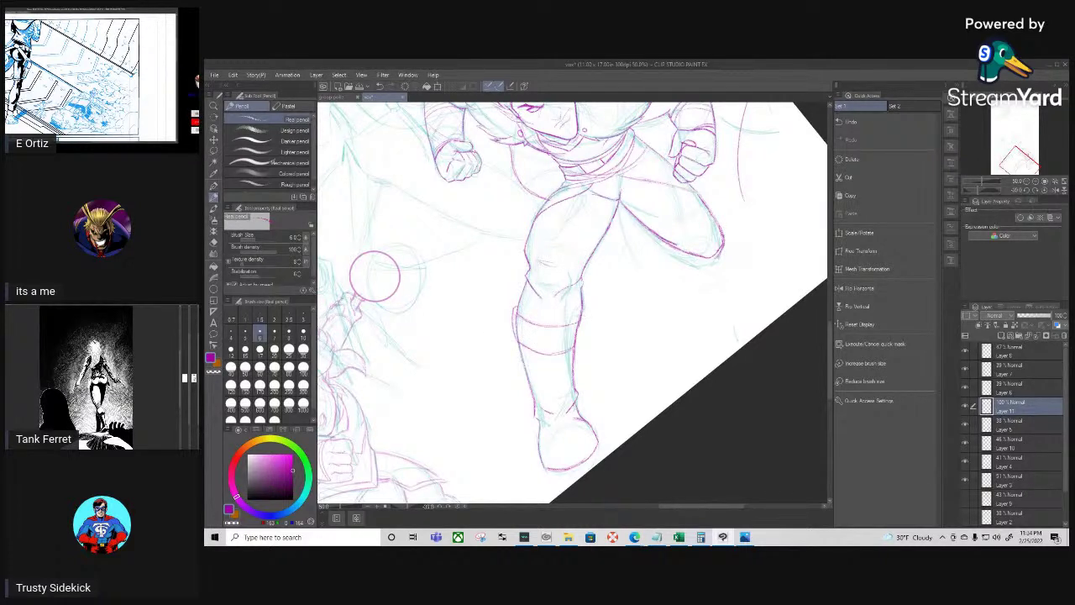
left_click_drag(579, 324, 576, 345)
Try a contour beside the bent leg's knee, erase it, and redraw the outline around the knee
left_click_drag(633, 302, 655, 362)
left_click_drag(718, 381, 592, 420)
left_click_drag(561, 361, 585, 395)
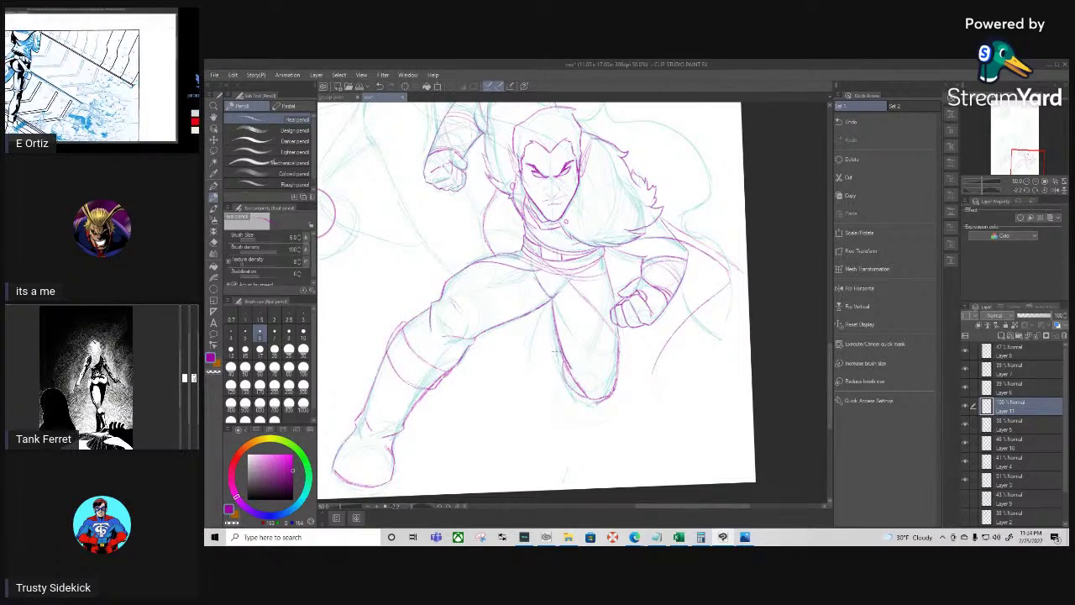
mouse_move(560, 383)
left_mouse_down()
mouse_move(581, 400)
mouse_move(562, 389)
mouse_move(557, 347)
left_mouse_up()
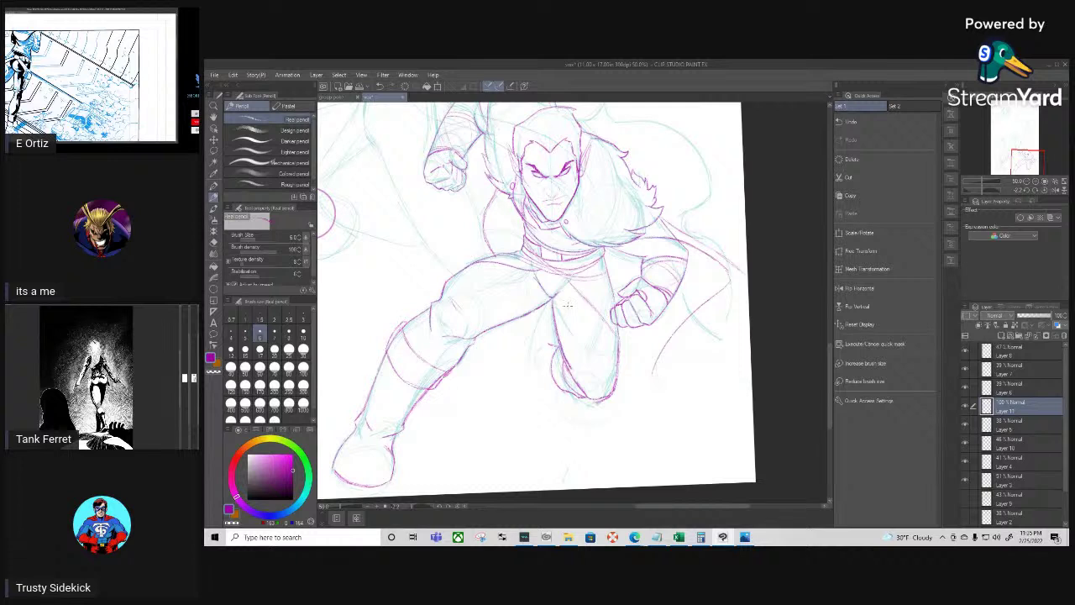
key("e")
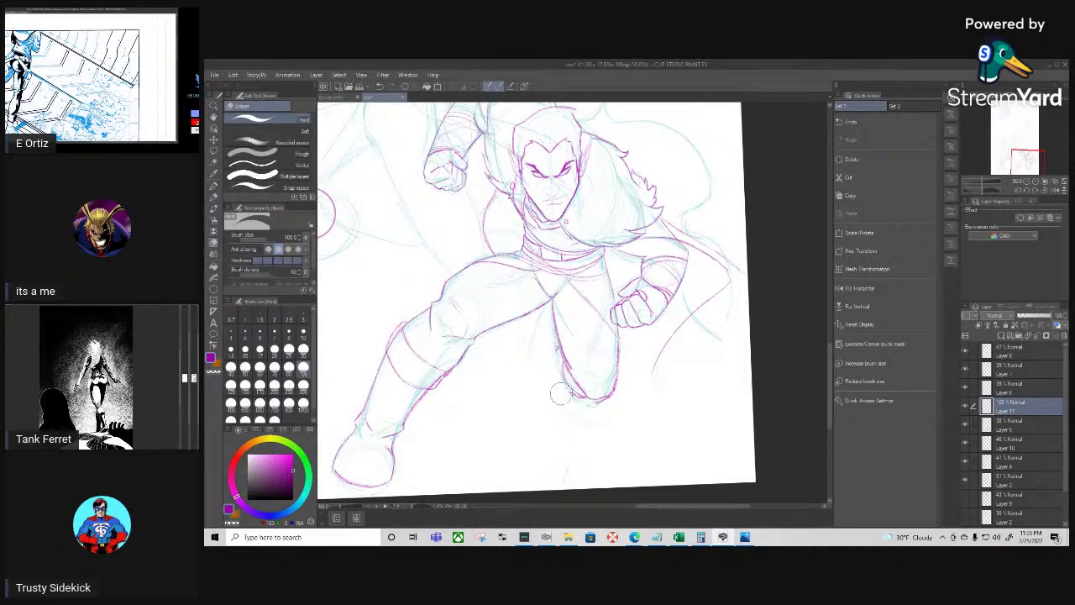
key("p")
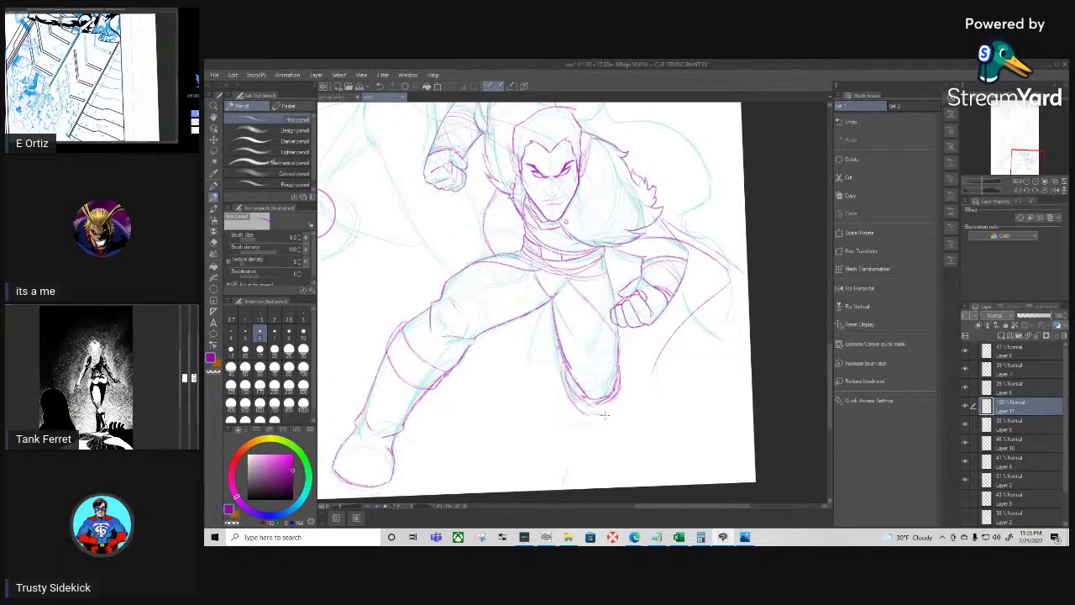
Draw the curved boot cuff under the bent knee and outline the foreshortened lower leg and foot beneath it
mouse_move(598, 415)
left_mouse_down()
mouse_move(620, 406)
mouse_move(628, 383)
left_mouse_up()
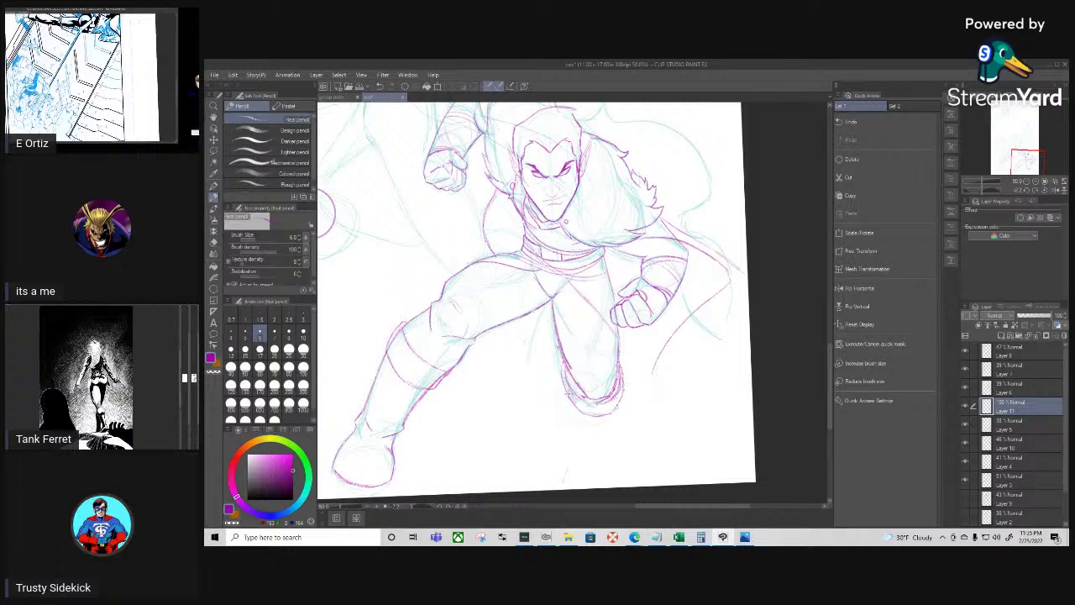
mouse_move(570, 394)
left_mouse_down()
mouse_move(583, 422)
mouse_move(604, 433)
left_mouse_up()
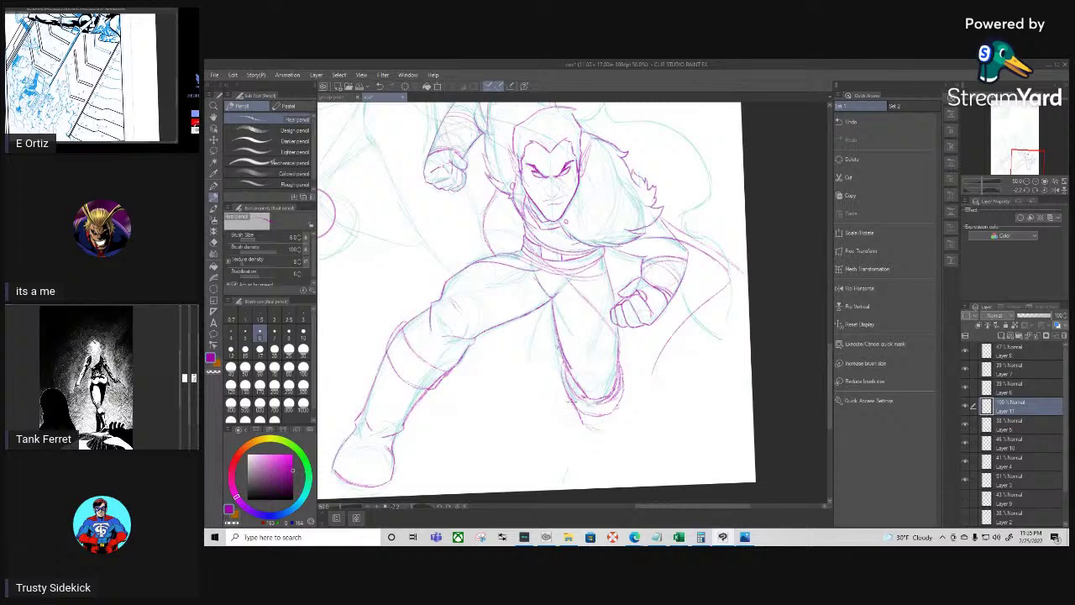
mouse_move(577, 413)
left_mouse_down()
mouse_move(608, 421)
mouse_move(615, 409)
mouse_move(582, 430)
left_mouse_up()
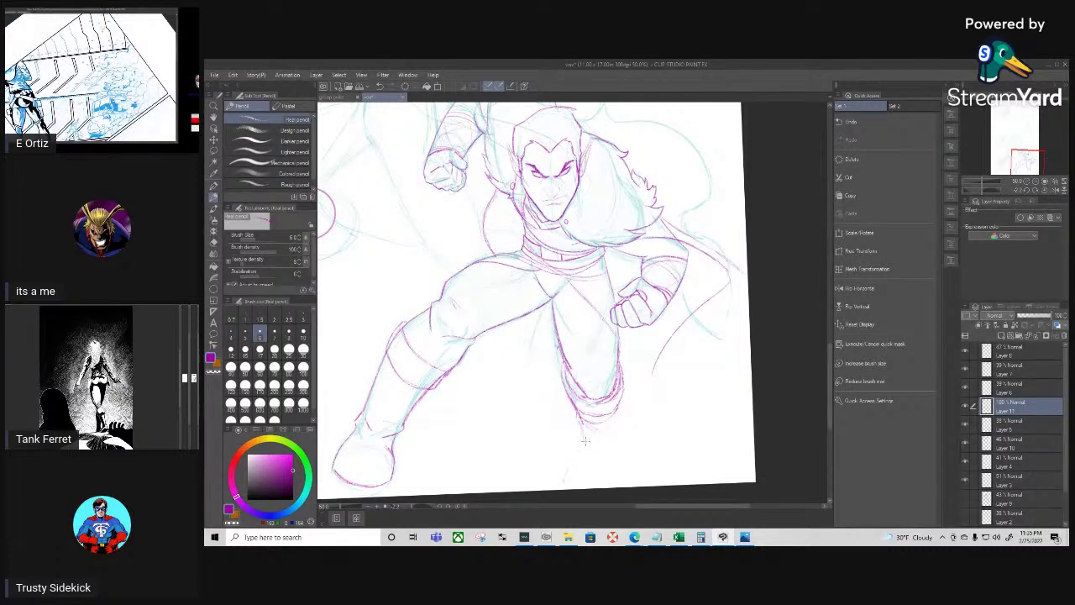
mouse_move(583, 440)
left_mouse_down()
mouse_move(601, 464)
mouse_move(618, 416)
mouse_move(618, 437)
left_mouse_up()
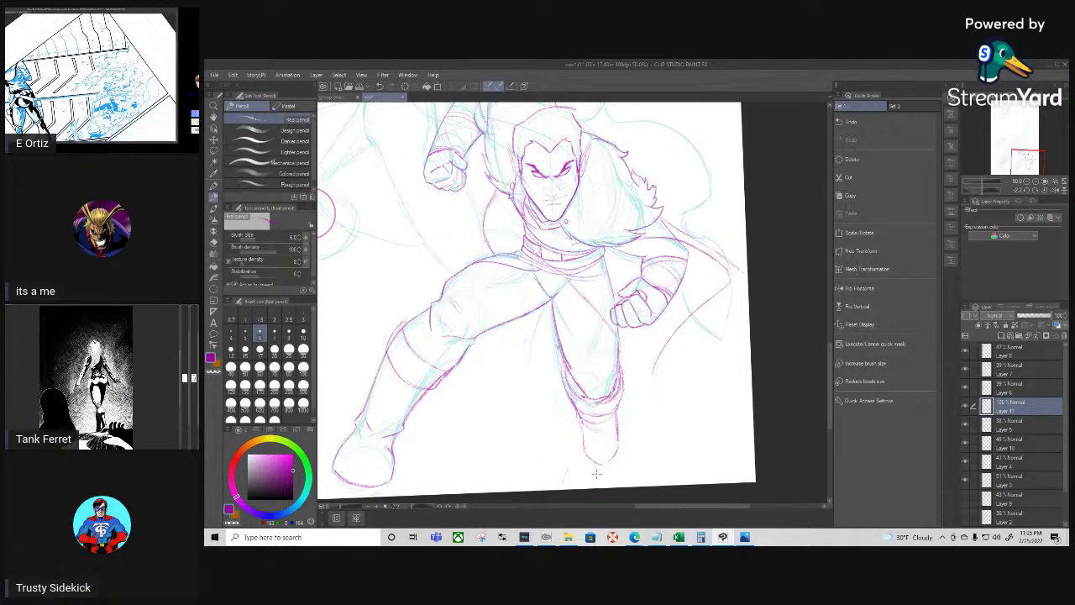
Pencil the cape's trailing folds beside the bent leg and behind the forward fist
left_click_drag(654, 363, 653, 387)
mouse_move(660, 407)
left_mouse_down()
mouse_move(659, 368)
mouse_move(656, 379)
mouse_move(690, 330)
mouse_move(681, 338)
mouse_move(740, 289)
left_mouse_up()
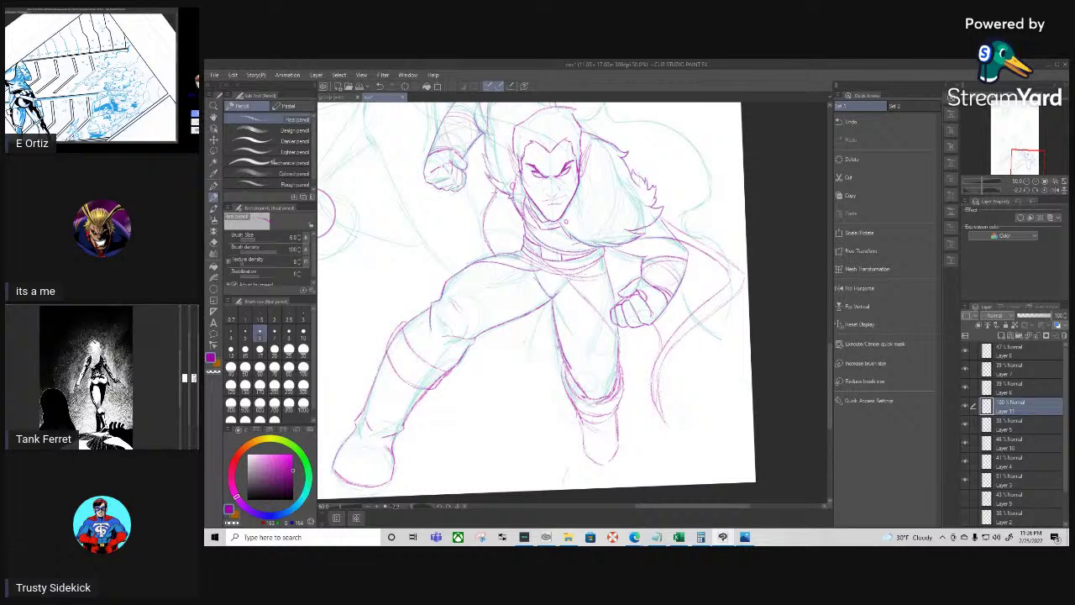
left_click_drag(470, 227, 475, 260)
Lower the caped figure's linework layer to 43% opacity and hide Layer 5 and Layer 4
scroll(526, 152, "down", 2)
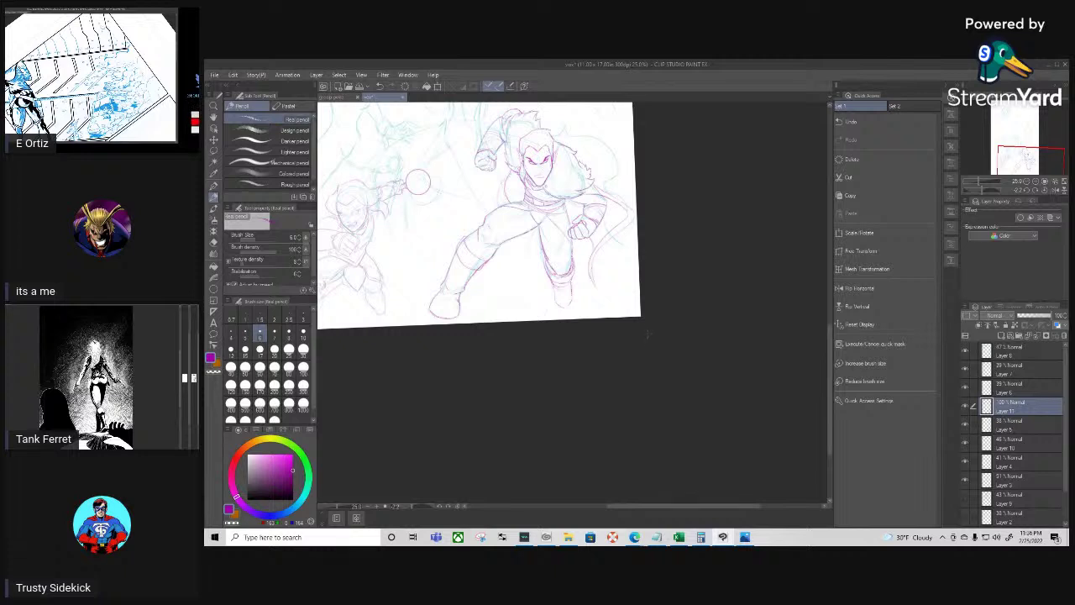
key("space")
mouse_move(648, 267)
left_mouse_down()
mouse_move(652, 417)
mouse_move(689, 480)
left_mouse_up()
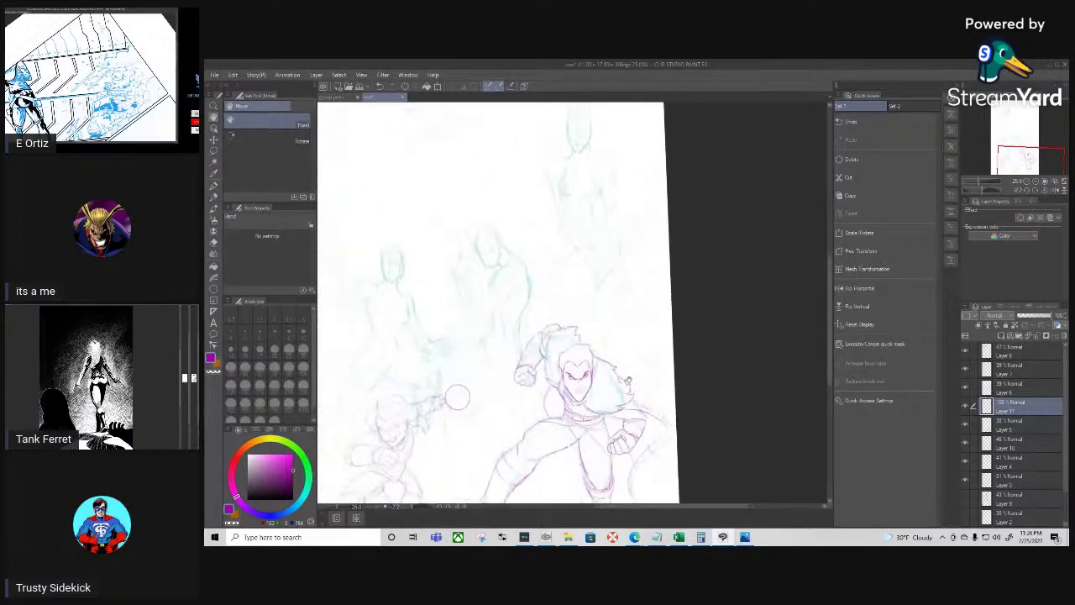
left_click_drag(651, 361, 703, 351)
left_click_drag(708, 308, 683, 342)
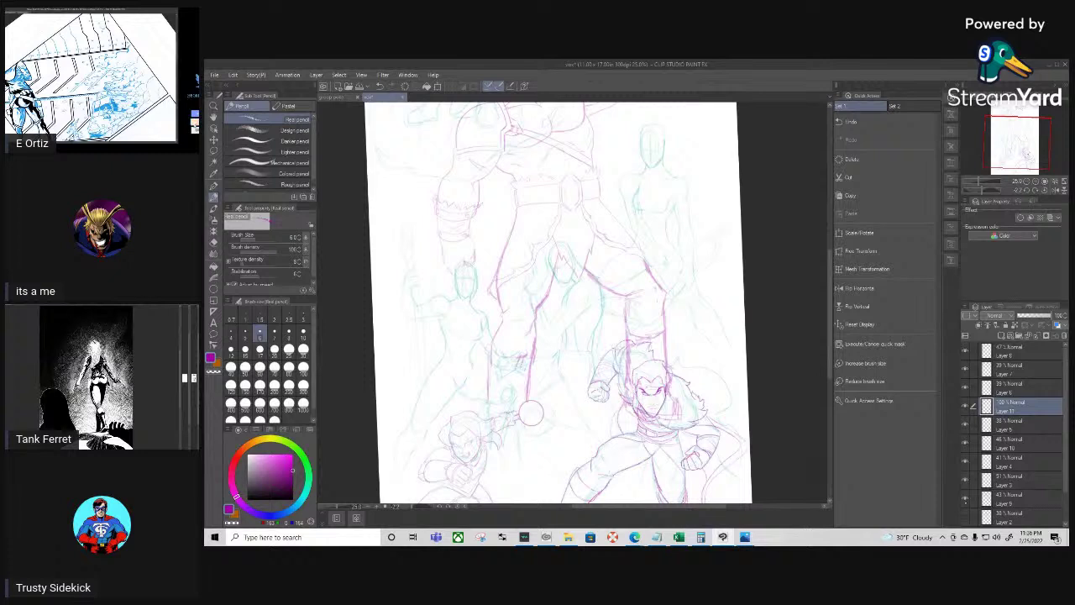
left_click(964, 499)
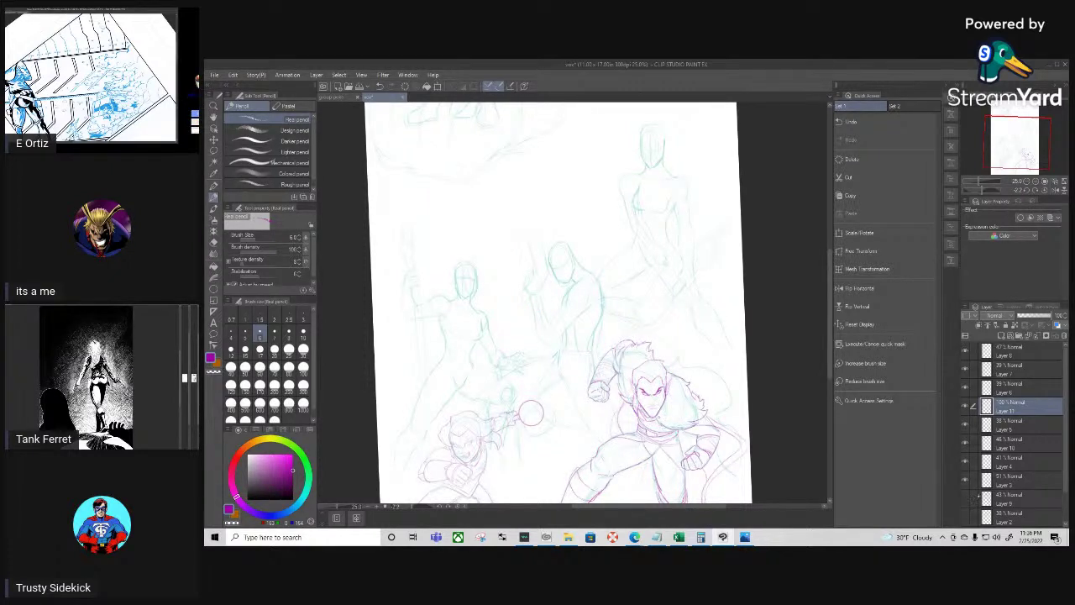
left_click(1032, 316)
left_click(965, 425)
left_click(965, 443)
left_click(965, 442)
left_click(965, 461)
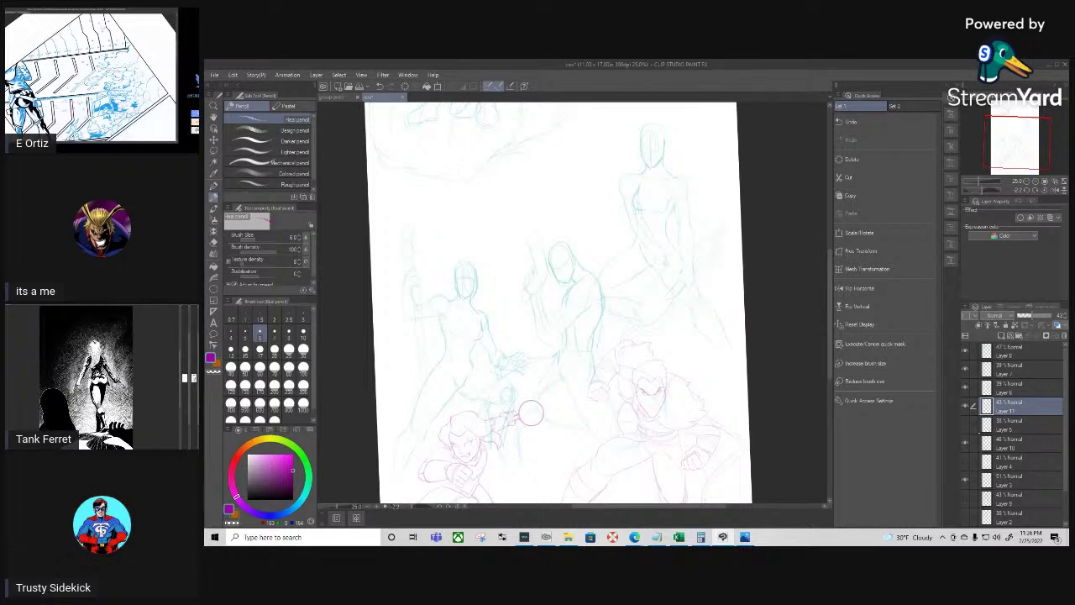
Switch the other sketch layers off and on one by one to identify which figure each contains
left_click(964, 443)
left_click(965, 442)
left_click(965, 387)
left_click(965, 387)
left_click(965, 369)
left_click(964, 368)
left_click(965, 351)
left_click(965, 351)
scroll(1046, 388, "down", 2)
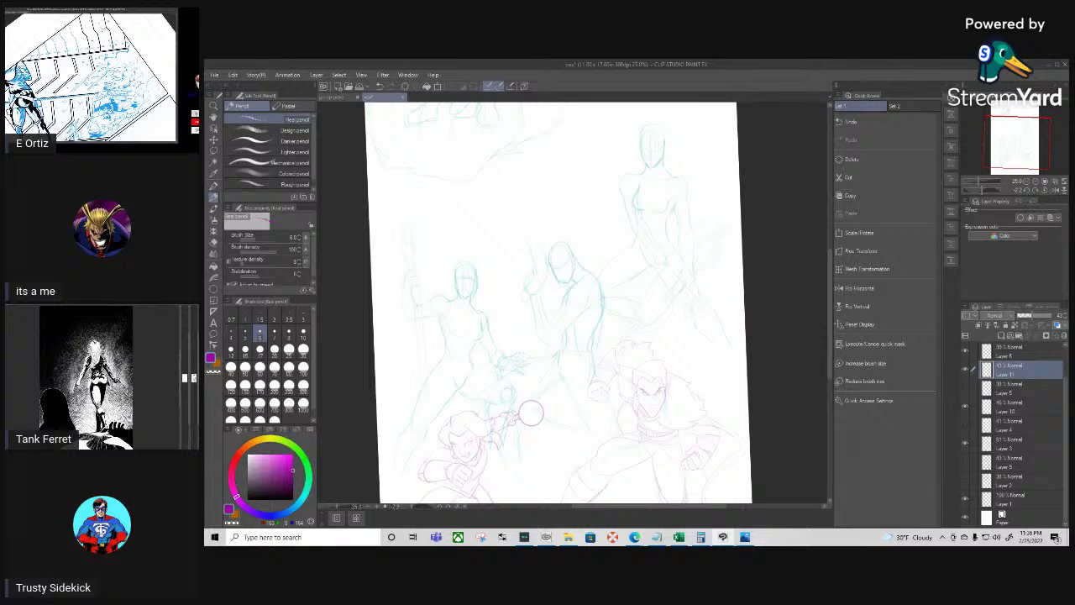
scroll(1016, 420, "up", 2)
left_click(965, 369)
left_click(965, 369)
left_click(965, 351)
left_click(965, 351)
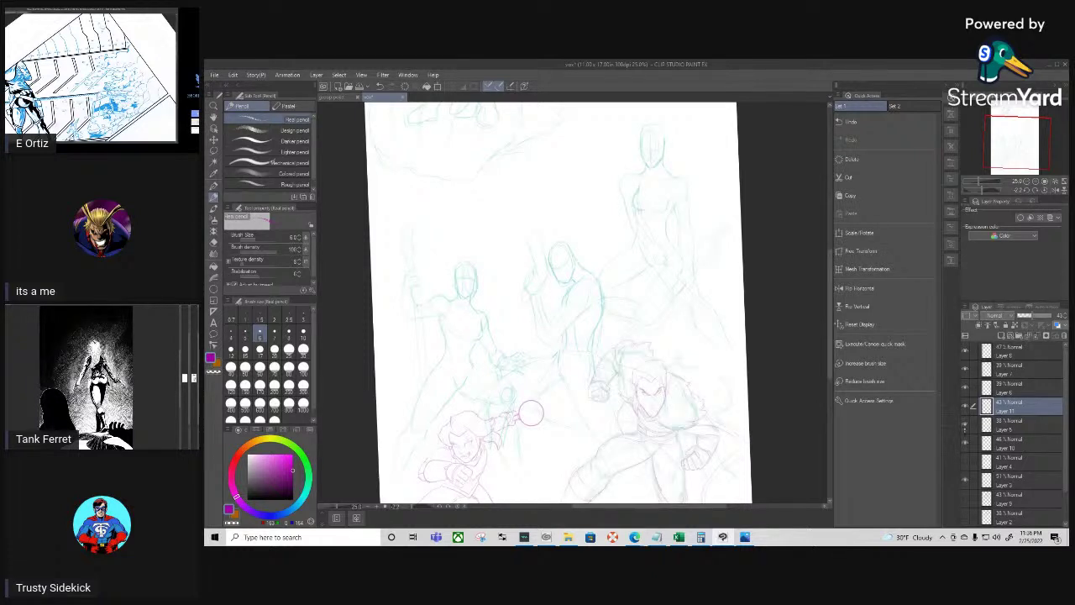
Check what Layer 3 contains and add a new raster layer directly above it
left_click(965, 480)
left_click(965, 479)
left_click(1016, 480)
key("ctrl+shift+n")
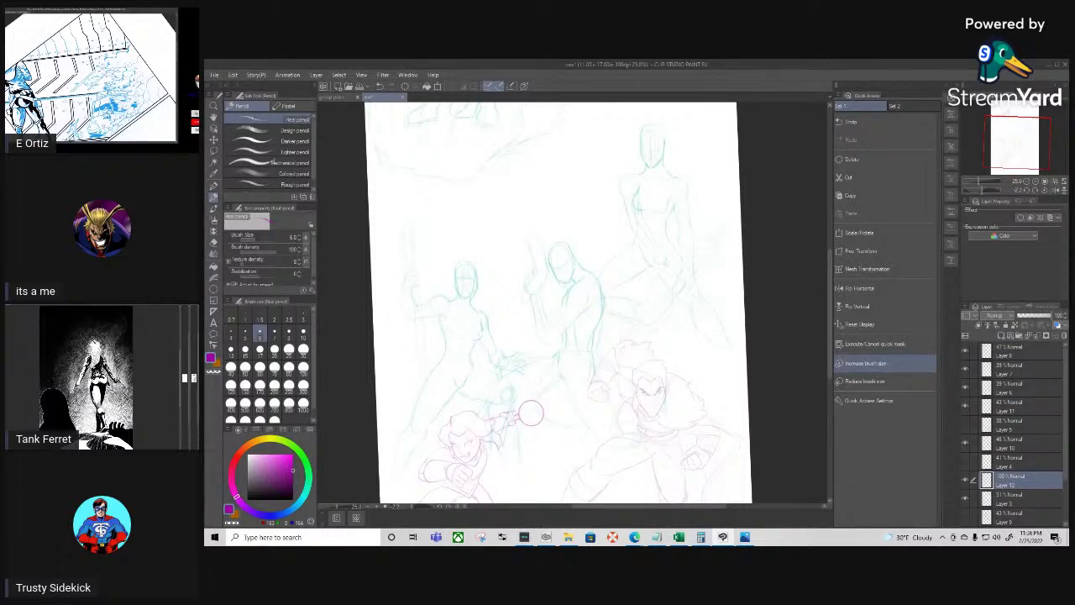
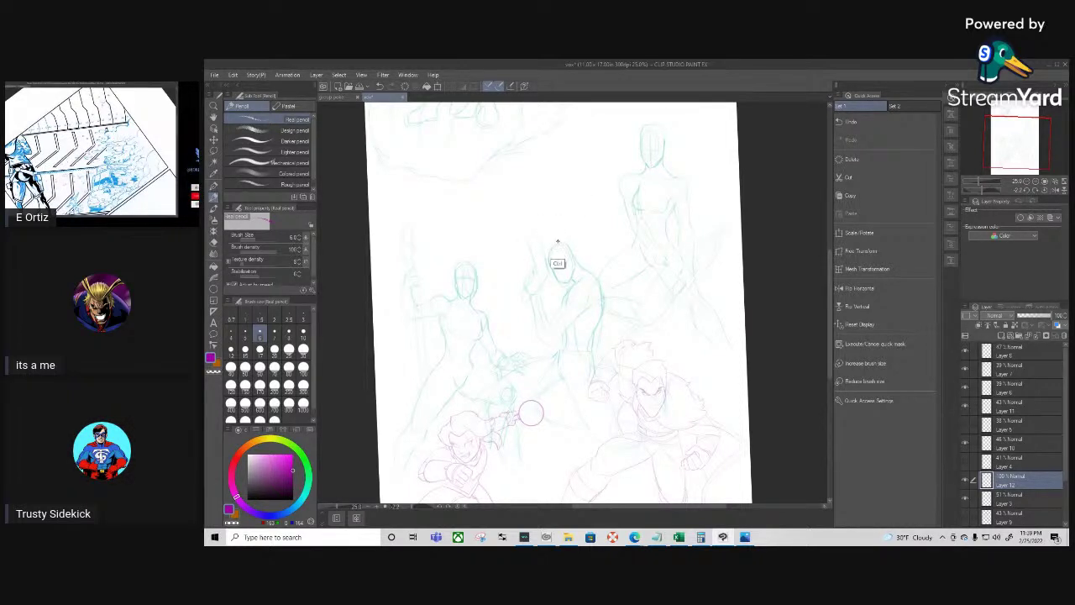
Examine the middle figure's head up close and check which layer holds its teal rough sketch
scroll(560, 252, "up", 6)
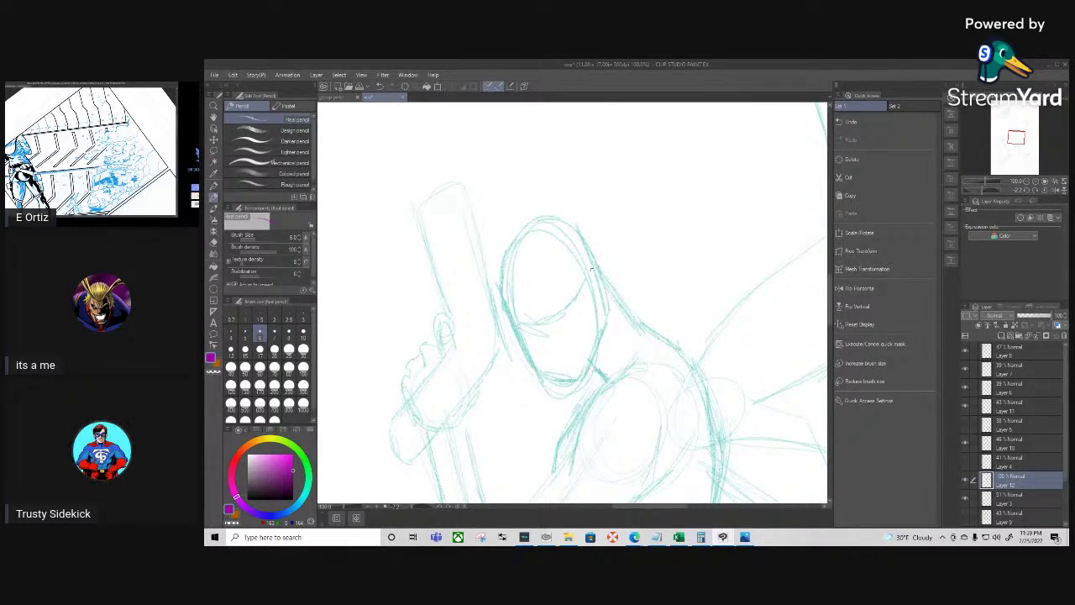
left_click(965, 479)
left_click(964, 479)
left_click(965, 498)
left_click(964, 498)
left_click(1016, 499)
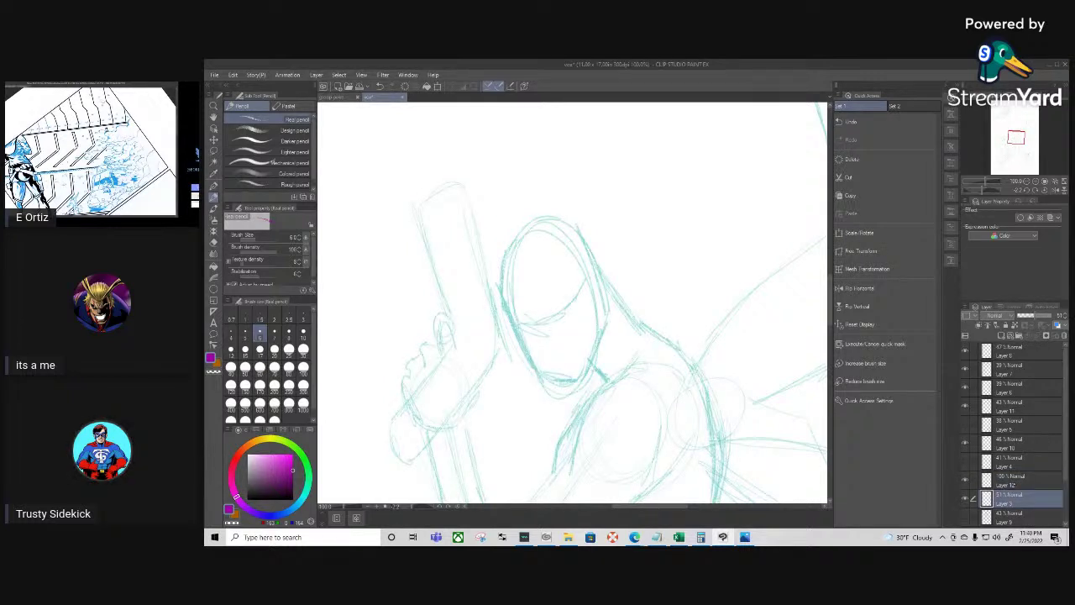
left_click(297, 450)
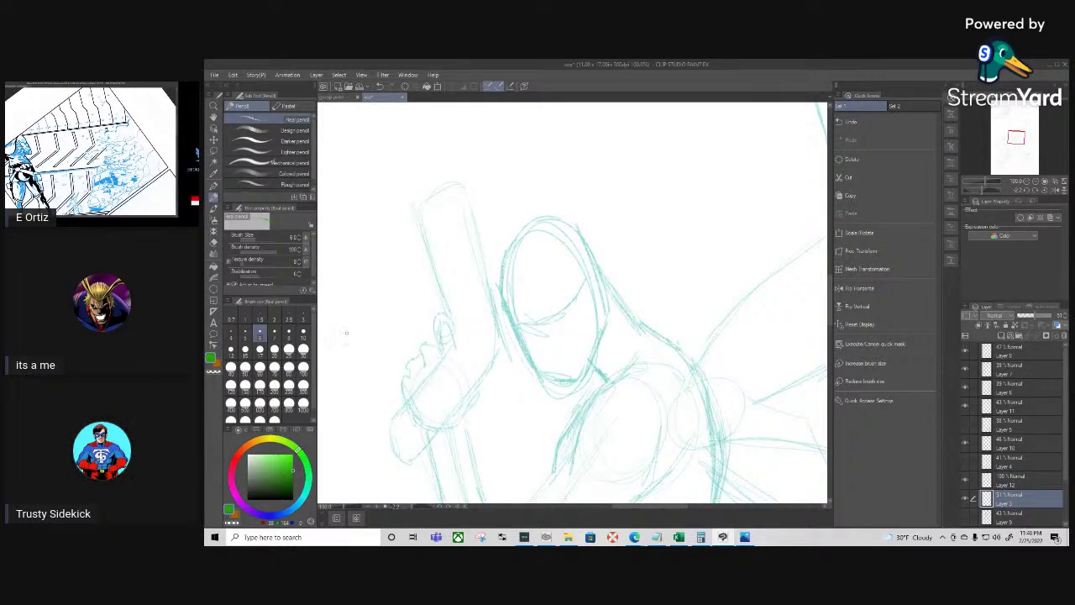
left_click(309, 482)
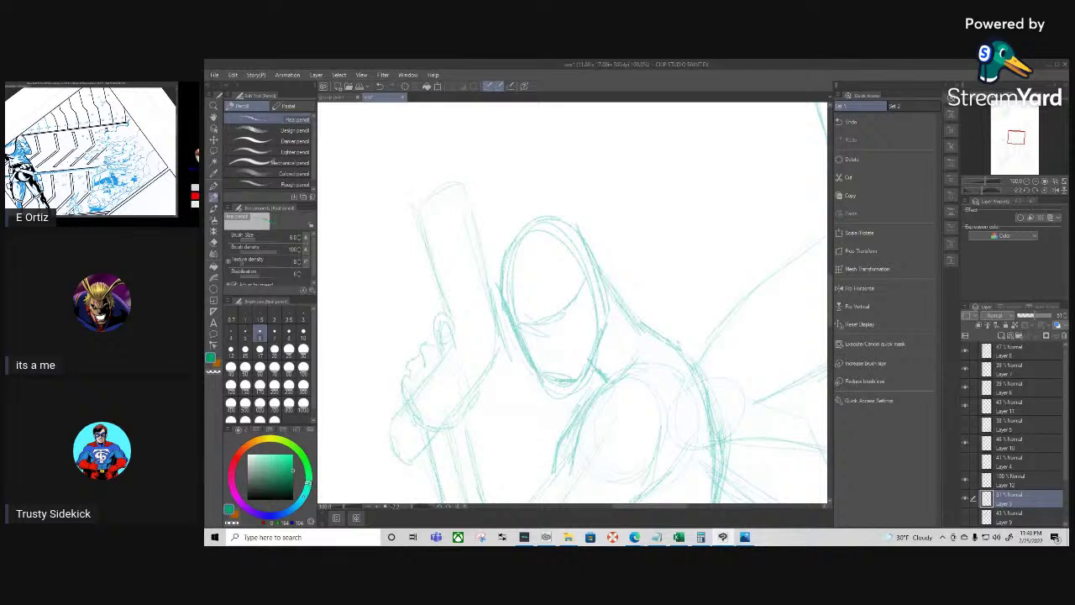
left_click(295, 506)
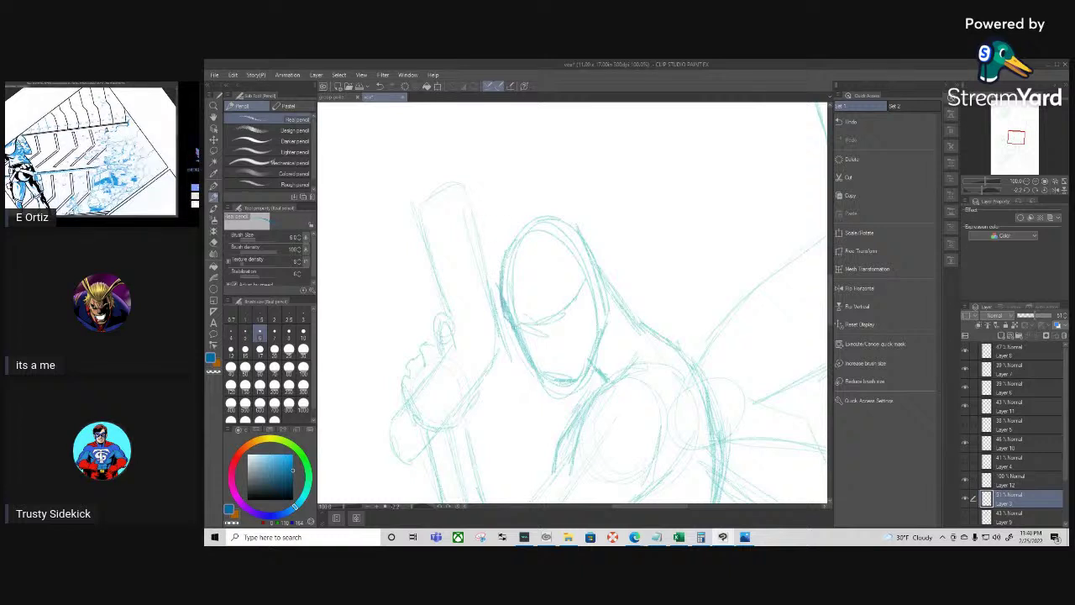
Pencil the middle figure's eyebrow and forehead hairline in bright magenta on the new Layer 12
left_click(1006, 480)
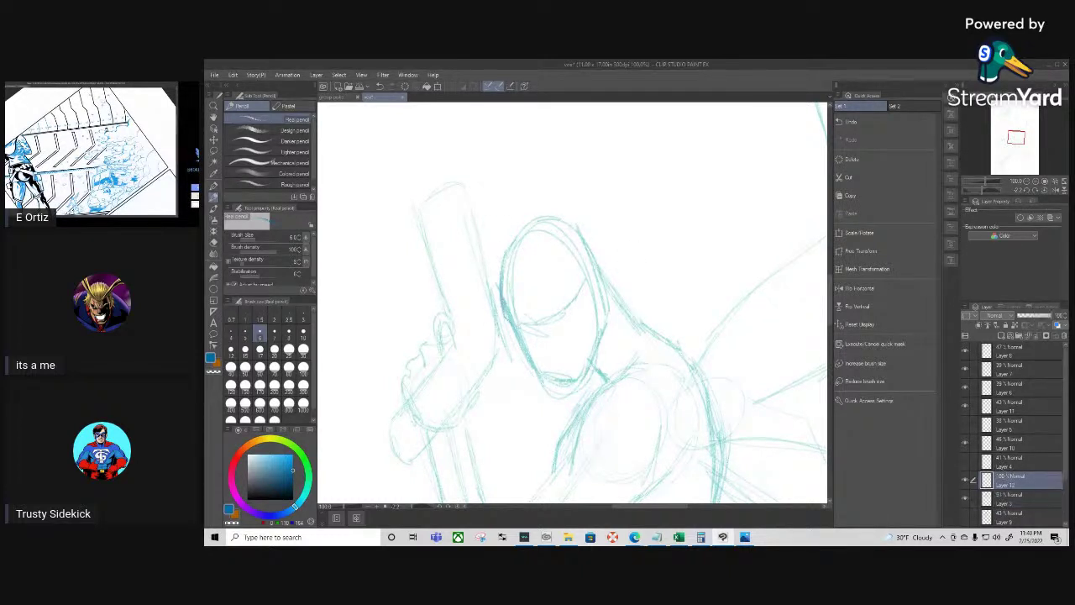
left_click(238, 499)
left_click(292, 455)
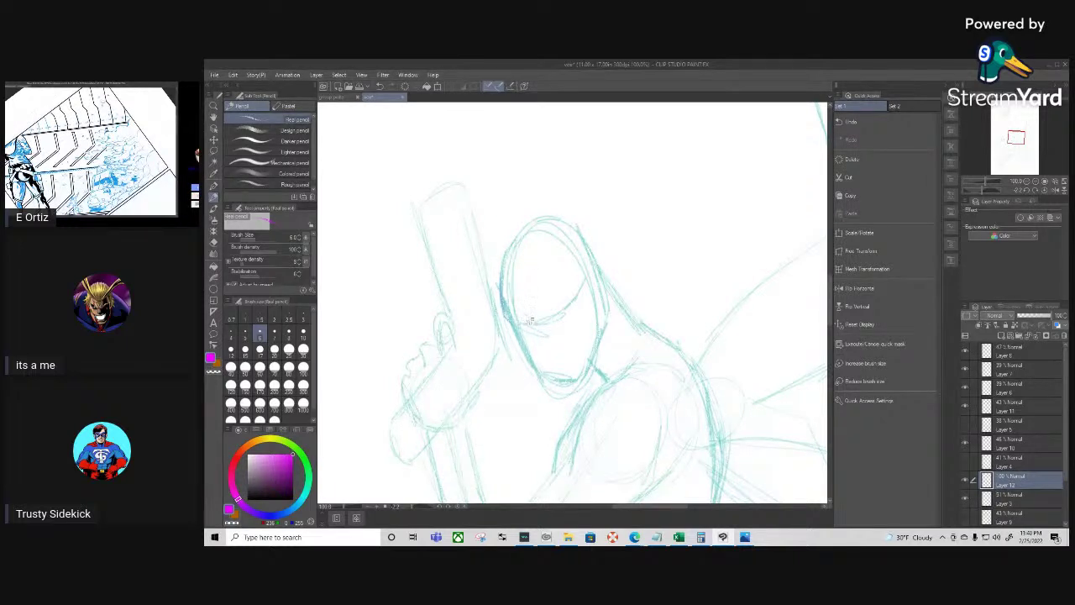
mouse_move(527, 322)
left_mouse_down()
mouse_move(563, 290)
mouse_move(535, 316)
left_mouse_up()
key("ctrl+z")
scroll(544, 295, "up", 2)
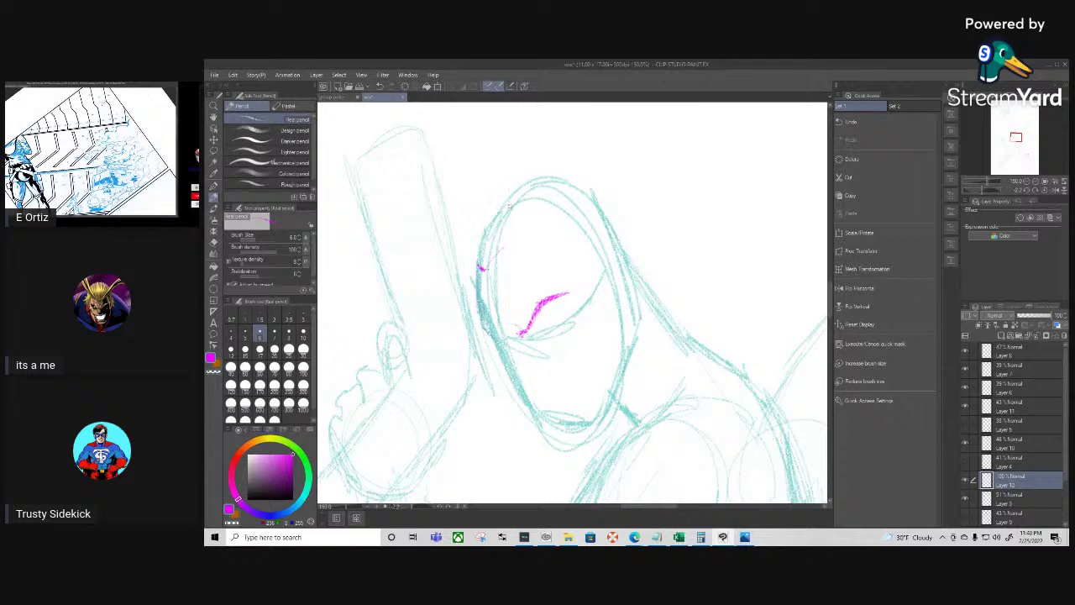
left_click_drag(495, 253, 541, 225)
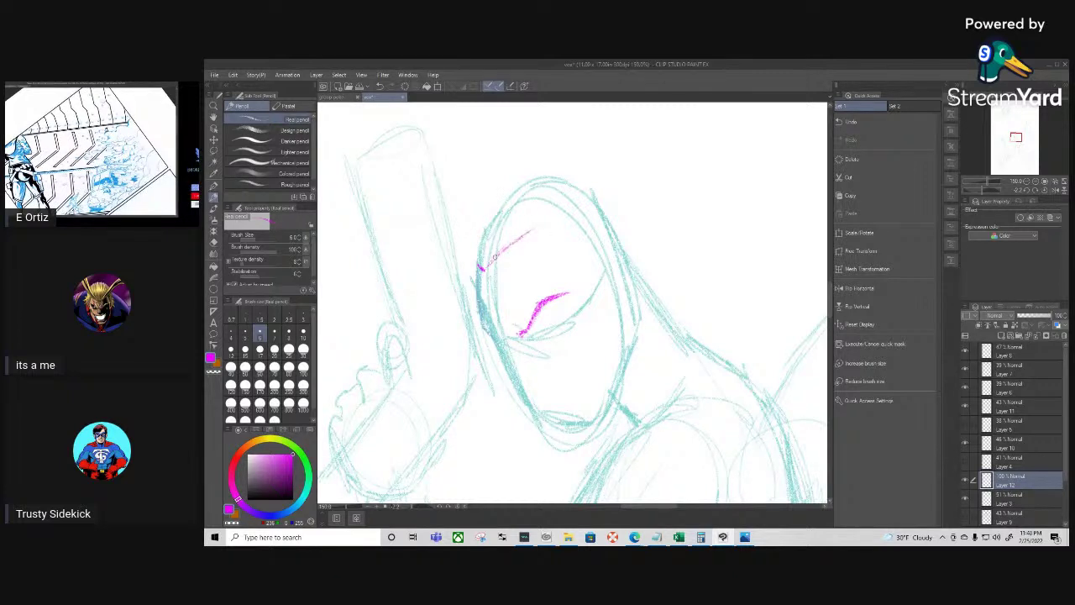
Outline the middle figure's face from the temple past the brow and cheek, around the chin and up the jaw
mouse_move(477, 270)
left_mouse_down()
mouse_move(477, 321)
mouse_move(493, 340)
left_mouse_up()
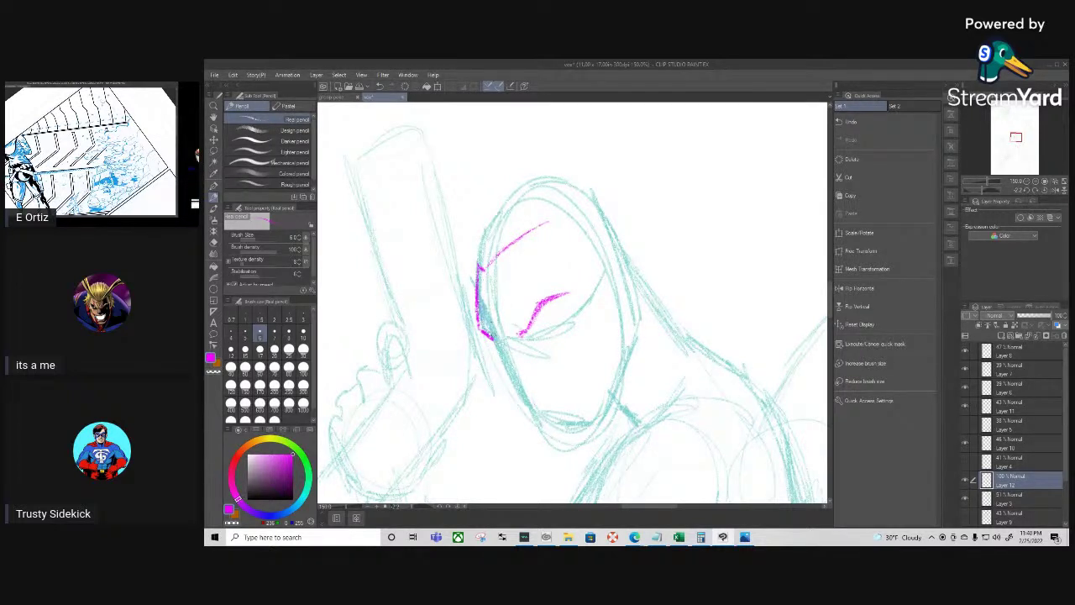
mouse_move(492, 339)
left_mouse_down()
mouse_move(494, 366)
mouse_move(540, 438)
left_mouse_up()
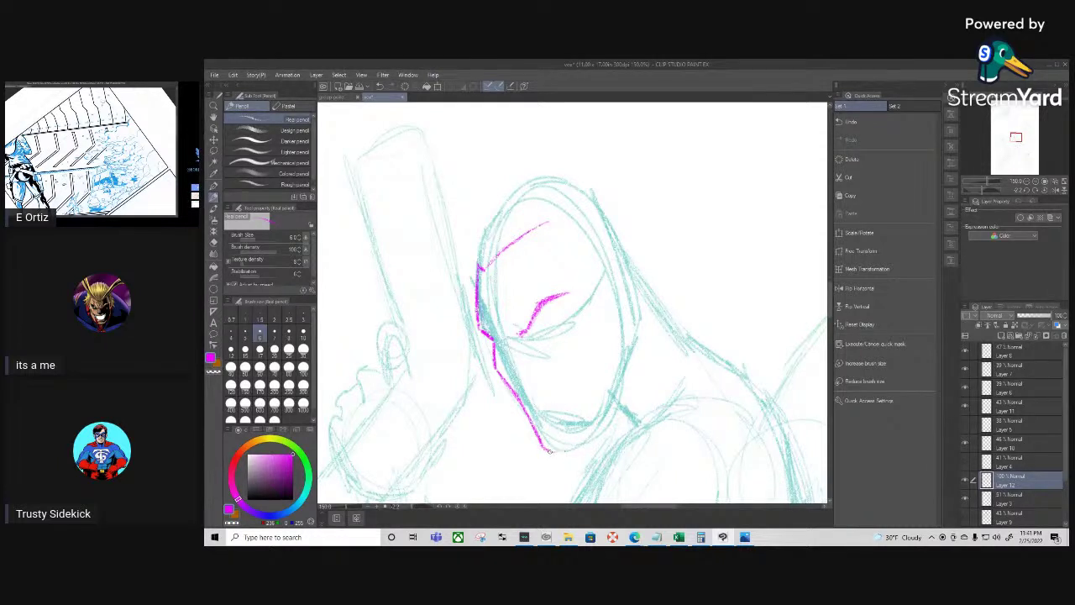
mouse_move(556, 452)
left_mouse_down()
mouse_move(628, 377)
mouse_move(631, 351)
mouse_move(611, 404)
left_mouse_up()
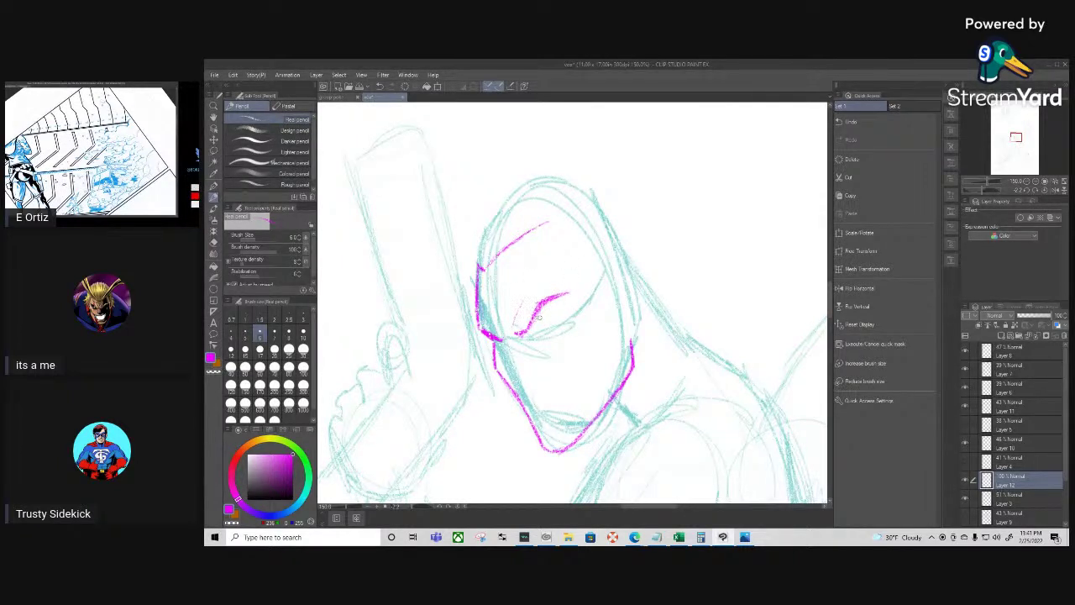
Draw the narrow eye beneath the eyebrow and add the nose on the middle figure's face
left_click_drag(534, 320, 563, 306)
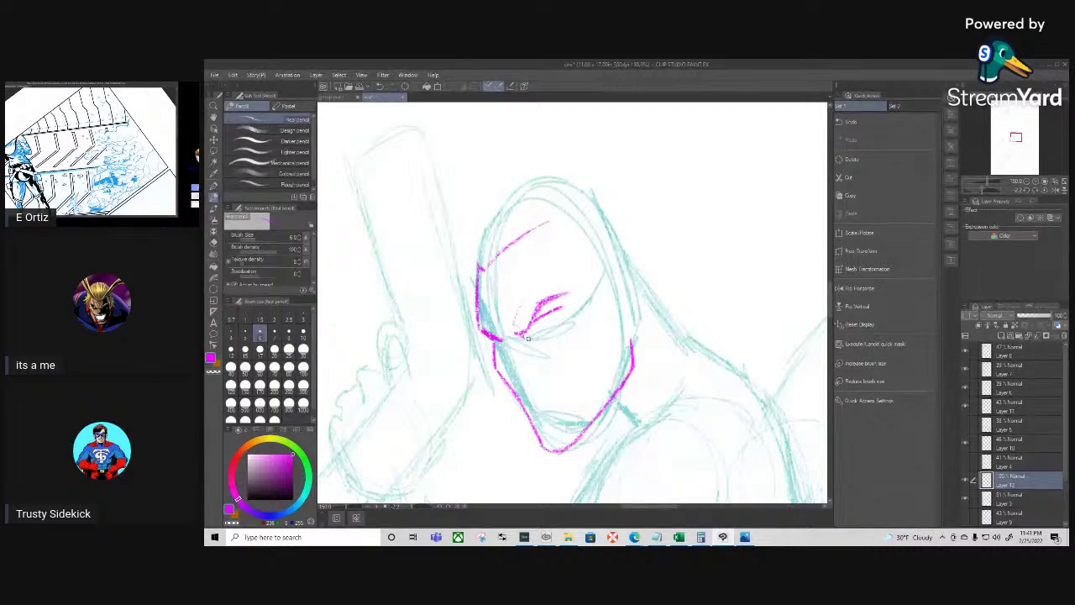
mouse_move(533, 335)
left_mouse_down()
mouse_move(559, 317)
mouse_move(554, 326)
left_mouse_up()
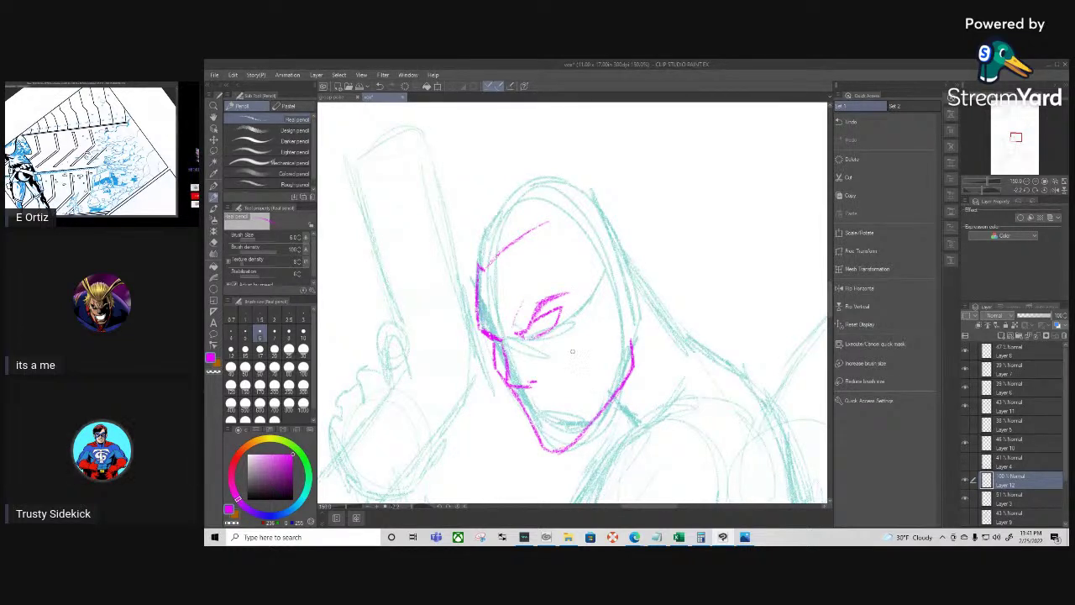
Reinforce the middle figure's cheek and chin contour and draw the mouth lines below the nose
left_click_drag(585, 379, 556, 294)
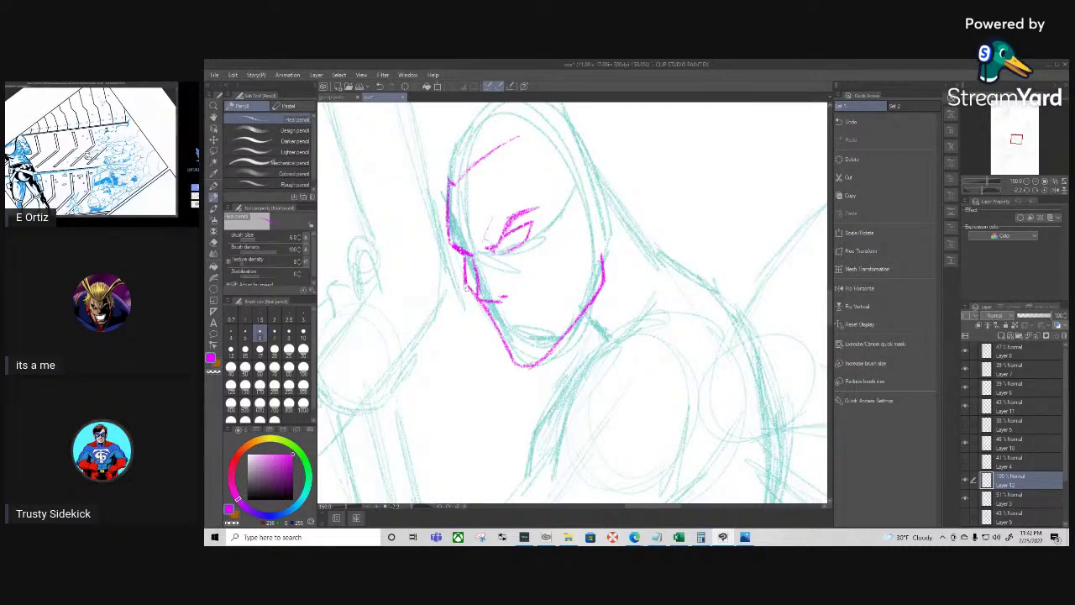
left_click_drag(466, 283, 507, 357)
mouse_move(486, 319)
left_mouse_down()
mouse_move(516, 367)
mouse_move(531, 369)
mouse_move(550, 349)
left_mouse_up()
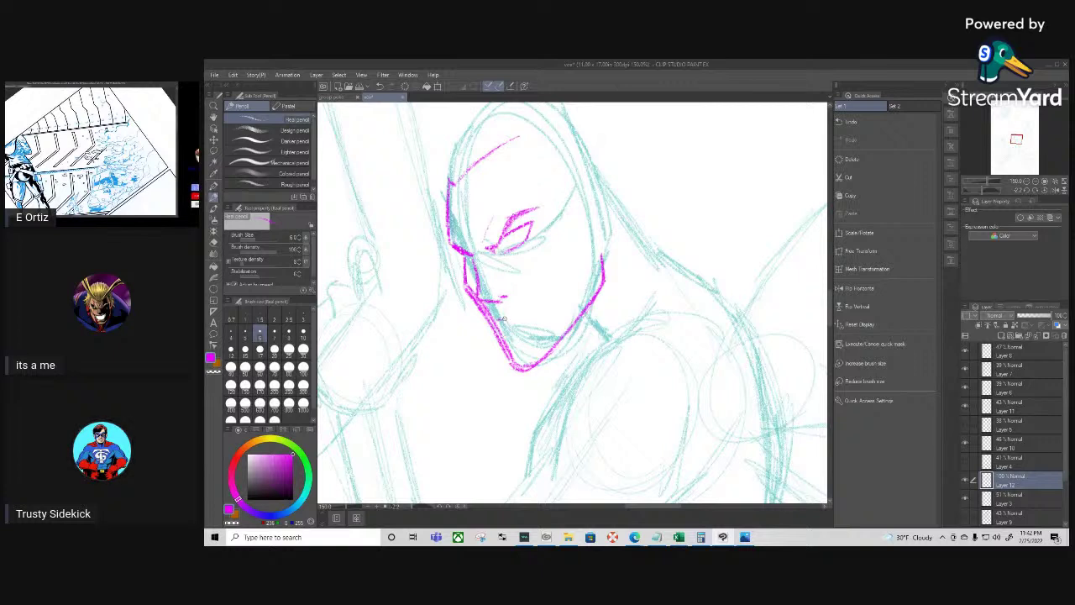
mouse_move(513, 312)
left_mouse_down()
mouse_move(534, 309)
mouse_move(511, 312)
left_mouse_up()
left_click_drag(631, 362, 616, 381, "shift")
mouse_move(603, 333)
left_mouse_down()
mouse_move(600, 376)
mouse_move(579, 422)
left_mouse_up()
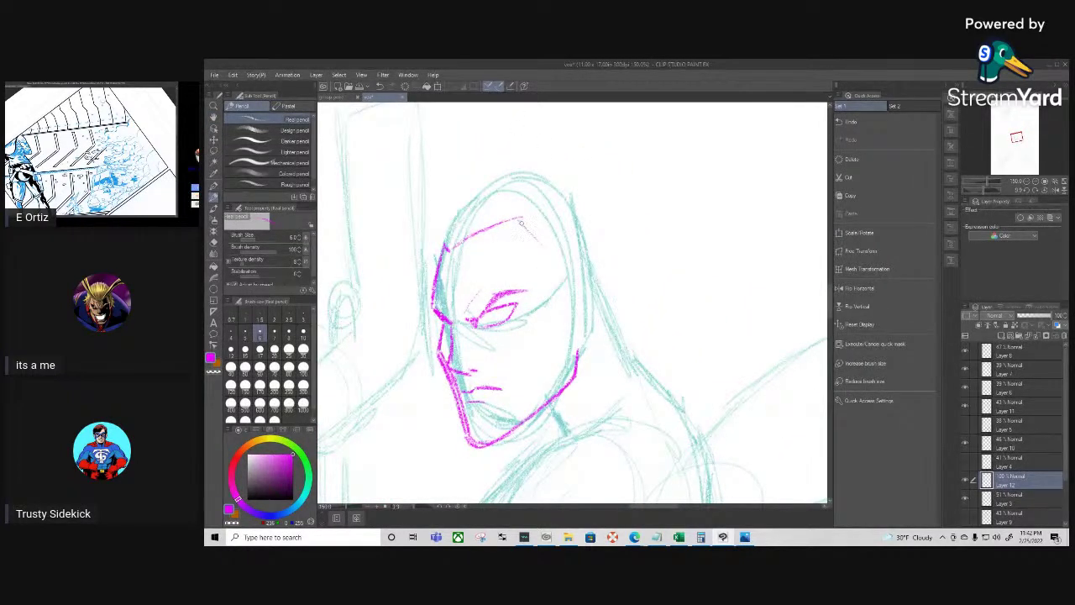
Pencil the middle figure's hairline down from the forehead to the temple and continue the sideburn to the jaw
mouse_move(525, 225)
left_mouse_down()
mouse_move(555, 266)
mouse_move(515, 220)
mouse_move(556, 290)
left_mouse_up()
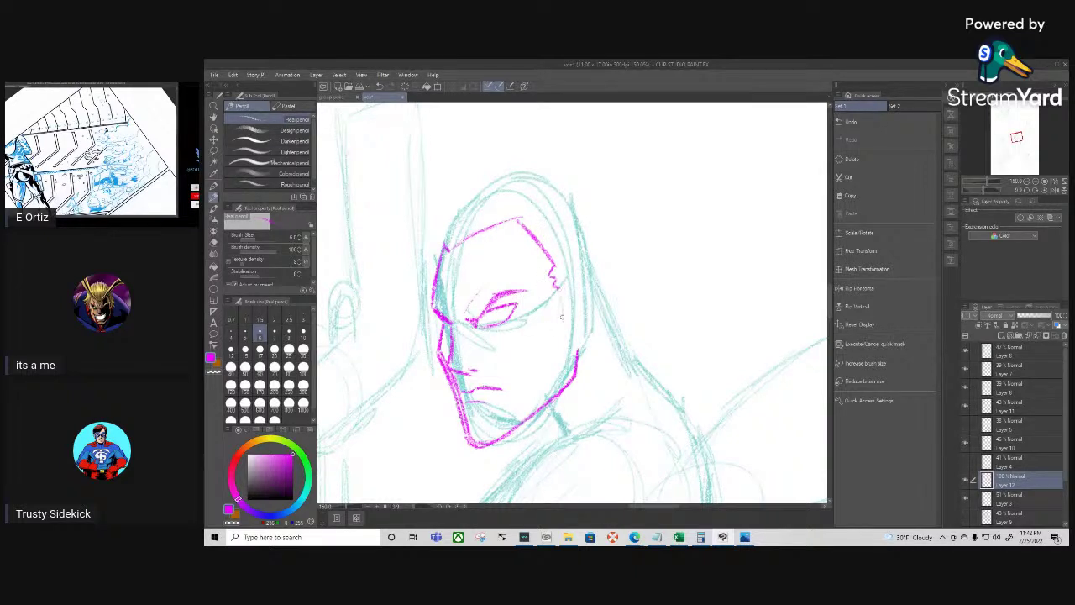
left_click_drag(561, 304, 560, 361)
left_click_drag(561, 323, 559, 367)
mouse_move(559, 292)
left_mouse_down()
mouse_move(560, 342)
mouse_move(569, 360)
mouse_move(576, 352)
left_mouse_up()
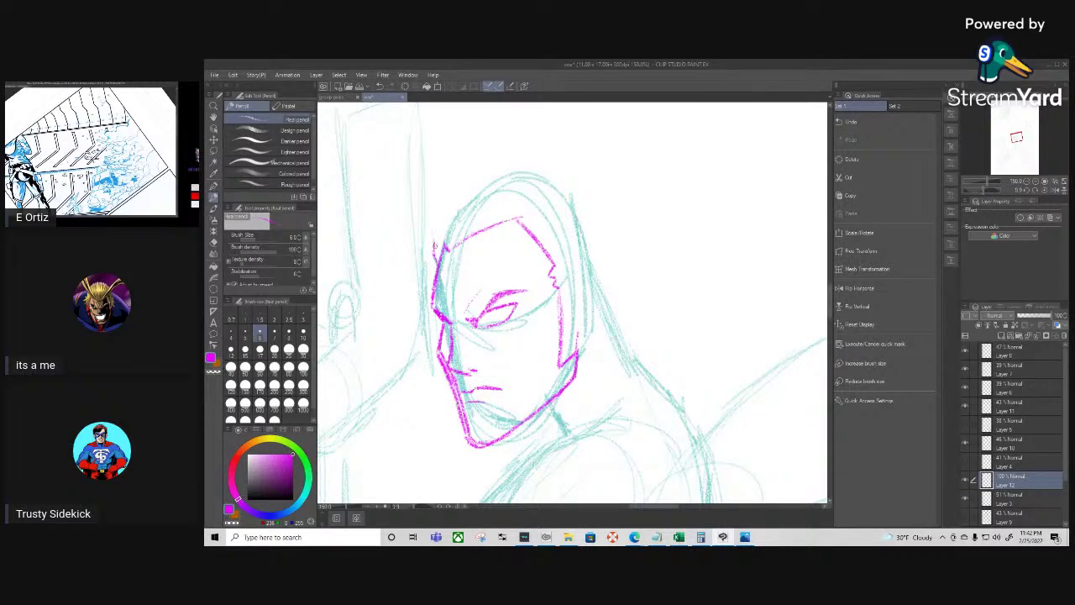
Rough in the front hair tuft at the middle figure's forehead, erase it and redraw it as a taller pointed spike
left_click_drag(434, 251, 424, 231)
mouse_move(434, 236)
left_mouse_down()
mouse_move(407, 159)
mouse_move(420, 202)
mouse_move(424, 178)
mouse_move(476, 132)
mouse_move(453, 135)
mouse_move(424, 220)
left_mouse_up()
key("r")
key("e")
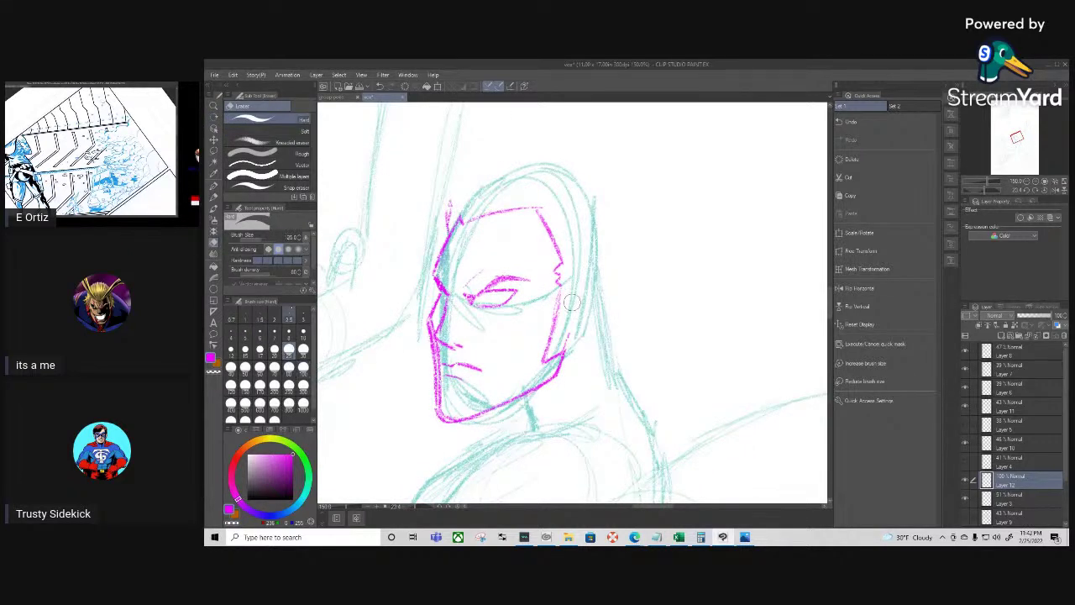
left_click_drag(451, 186, 442, 220)
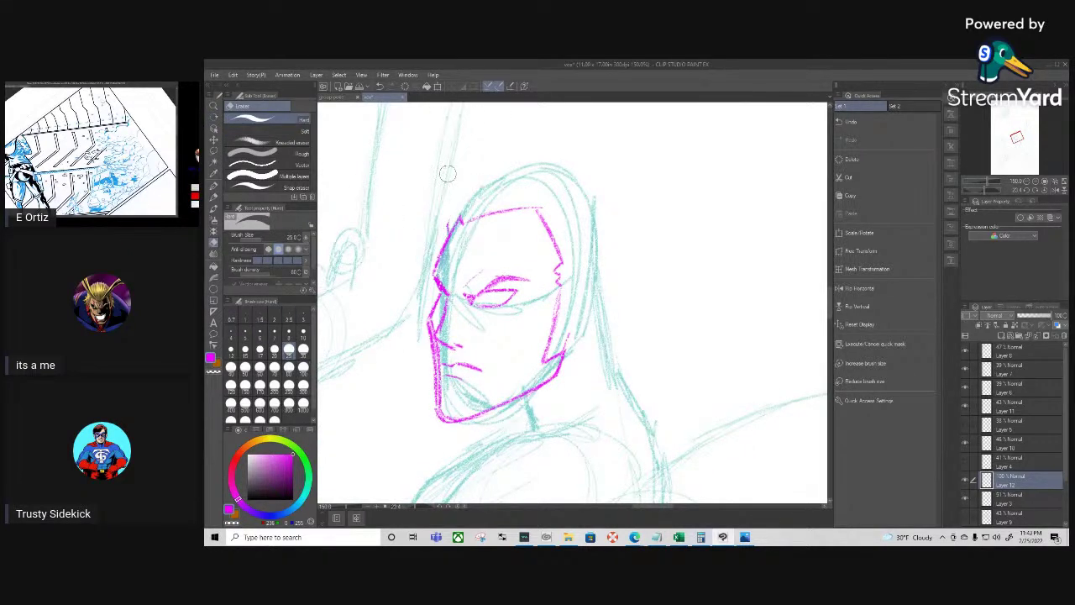
key("p")
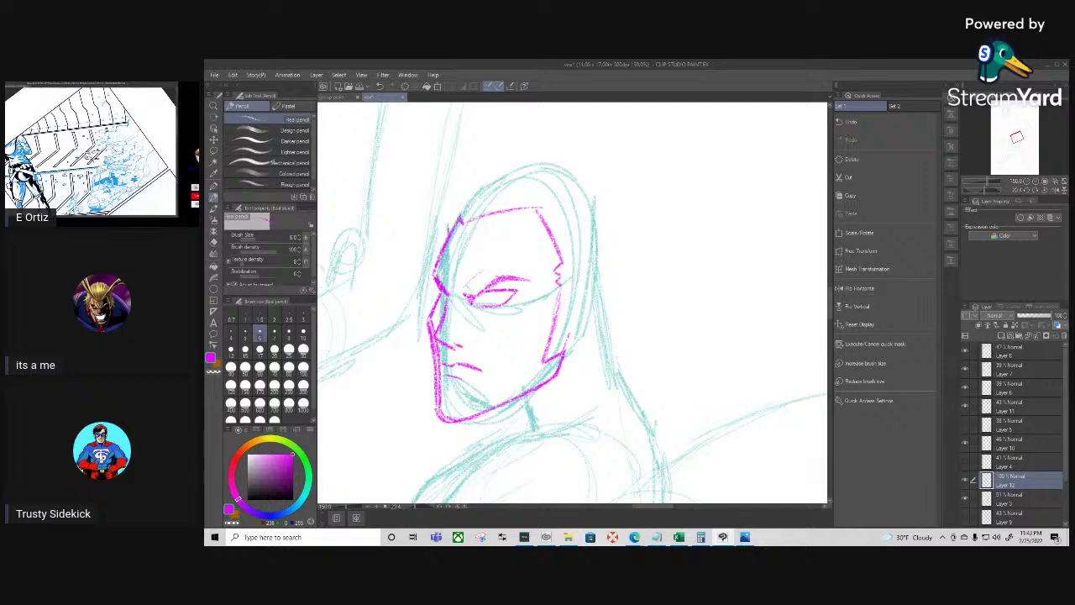
left_click_drag(462, 221, 433, 178)
left_click_drag(447, 233, 423, 158)
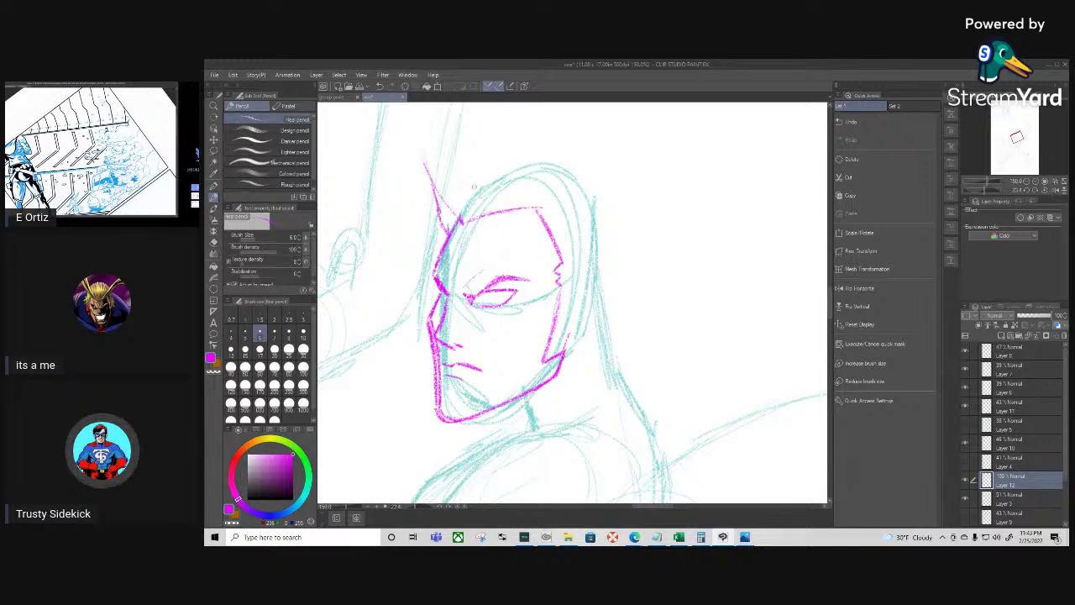
Extend the front hair into a pointed quiff and sketch the top hair contour sweeping back over the skull
mouse_move(611, 339)
left_mouse_down()
mouse_move(604, 367)
mouse_move(530, 442)
left_mouse_up()
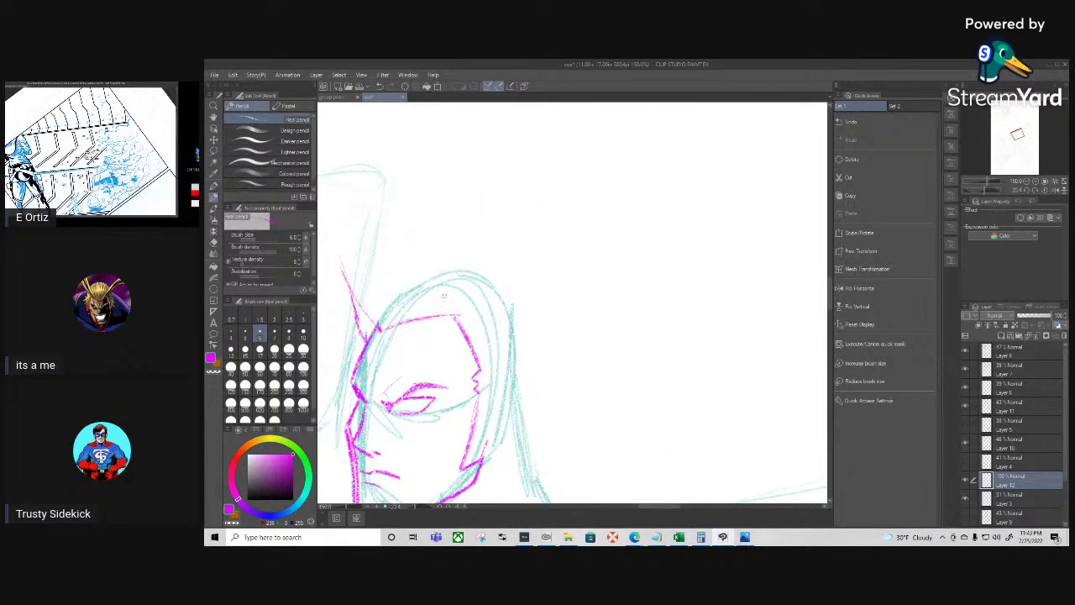
left_click_drag(456, 318, 444, 292)
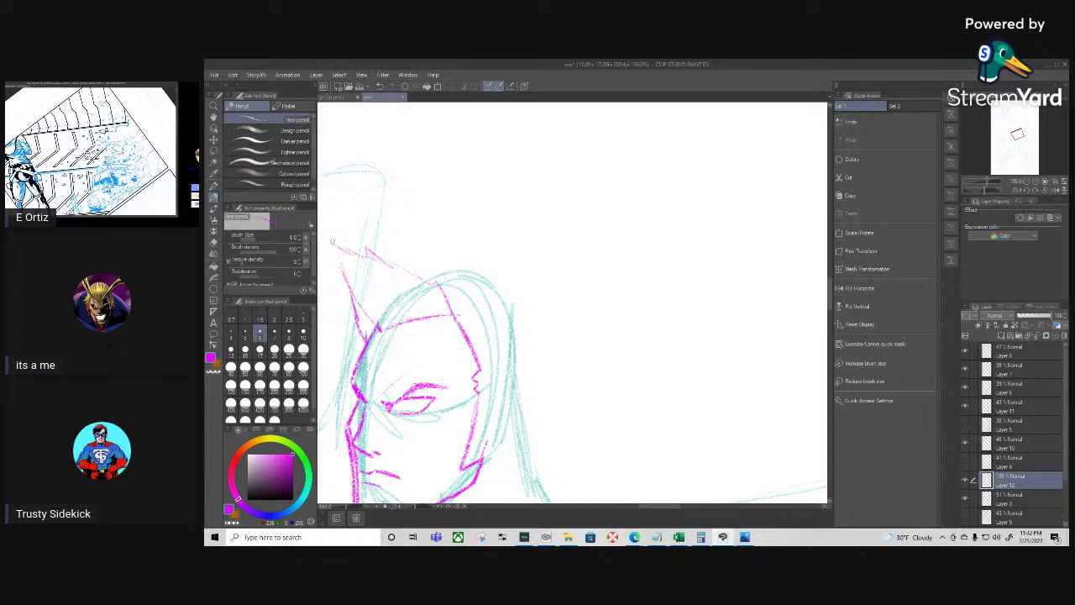
left_click_drag(330, 242, 348, 293)
mouse_move(372, 252)
left_mouse_down()
mouse_move(461, 261)
mouse_move(444, 263)
mouse_move(534, 300)
left_mouse_up()
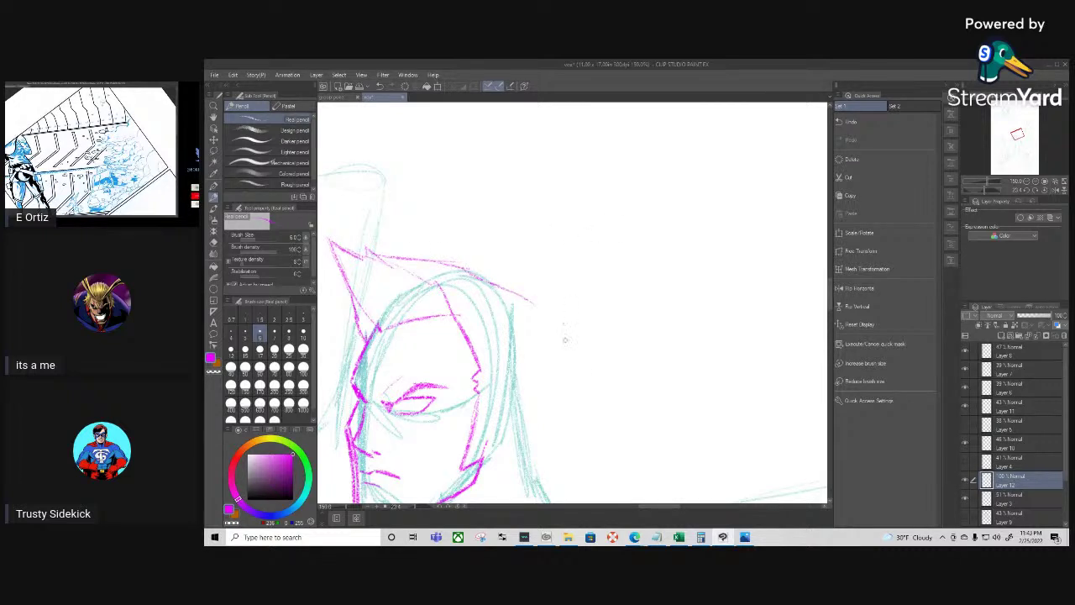
Draw the jagged hair at the crown and bring its outline down the back of the head
key("shift+space")
mouse_move(576, 384)
left_mouse_down()
mouse_move(603, 383)
mouse_move(568, 243)
mouse_move(512, 176)
mouse_move(460, 201)
mouse_move(472, 209)
mouse_move(459, 195)
mouse_move(501, 210)
mouse_move(494, 220)
mouse_move(512, 227)
mouse_move(518, 301)
left_mouse_up()
key("space")
left_click_drag(508, 222, 515, 264)
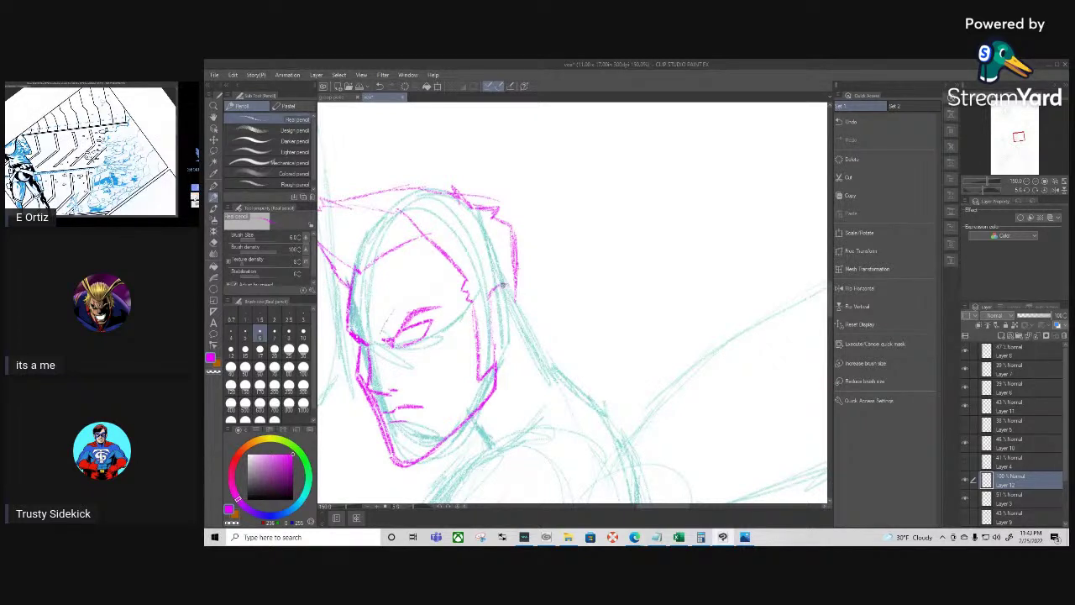
Draw the middle figure's ear, reinforce the back of the head and run the nape line toward the shoulder
mouse_move(513, 297)
left_mouse_down()
mouse_move(511, 333)
mouse_move(496, 339)
mouse_move(508, 310)
mouse_move(495, 296)
mouse_move(506, 294)
left_mouse_up()
left_click_drag(506, 303, 494, 327)
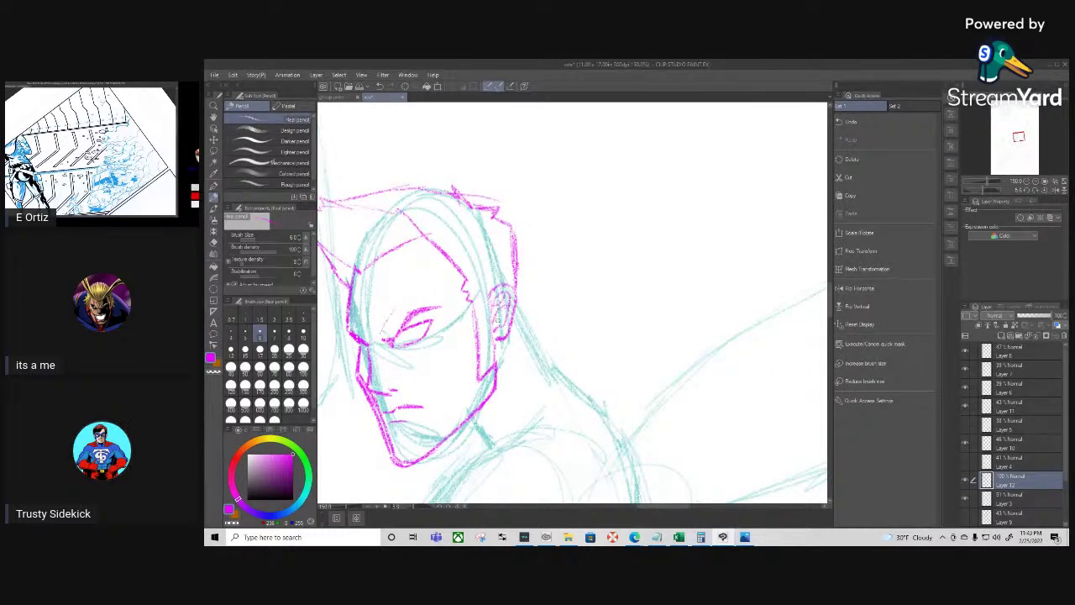
left_click_drag(521, 263, 518, 308)
left_click_drag(523, 244, 521, 288)
mouse_move(494, 217)
left_mouse_down()
mouse_move(521, 233)
mouse_move(518, 315)
mouse_move(544, 358)
left_mouse_up()
left_click_drag(522, 316, 544, 359)
Pencil the front neck lines beneath the middle figure's jaw and behind the chin
key("space")
left_click_drag(540, 413, 521, 296)
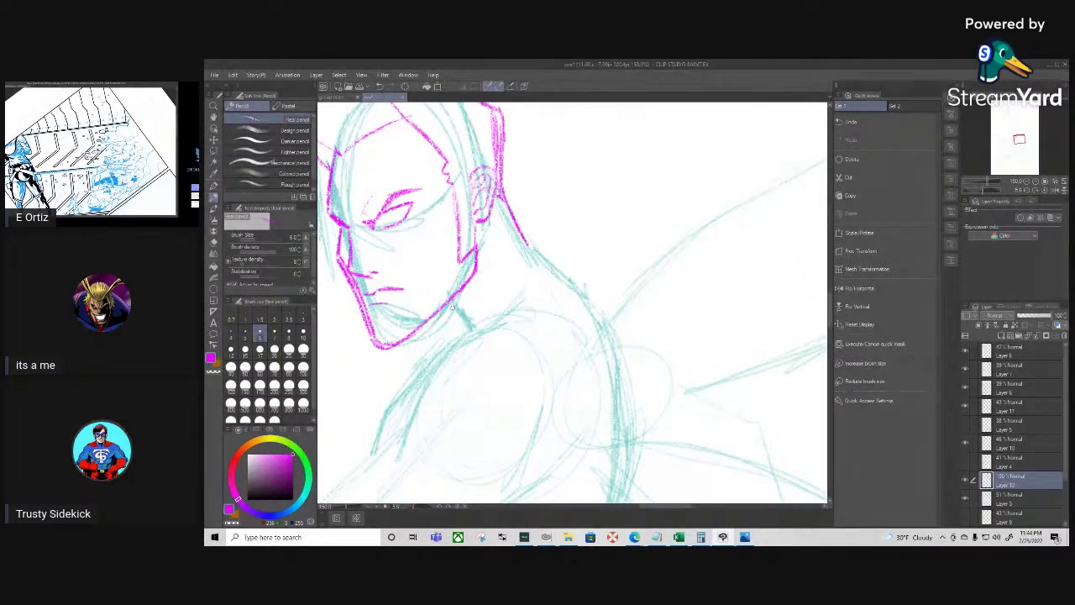
mouse_move(456, 305)
left_mouse_down()
mouse_move(441, 309)
mouse_move(465, 306)
mouse_move(467, 332)
left_mouse_up()
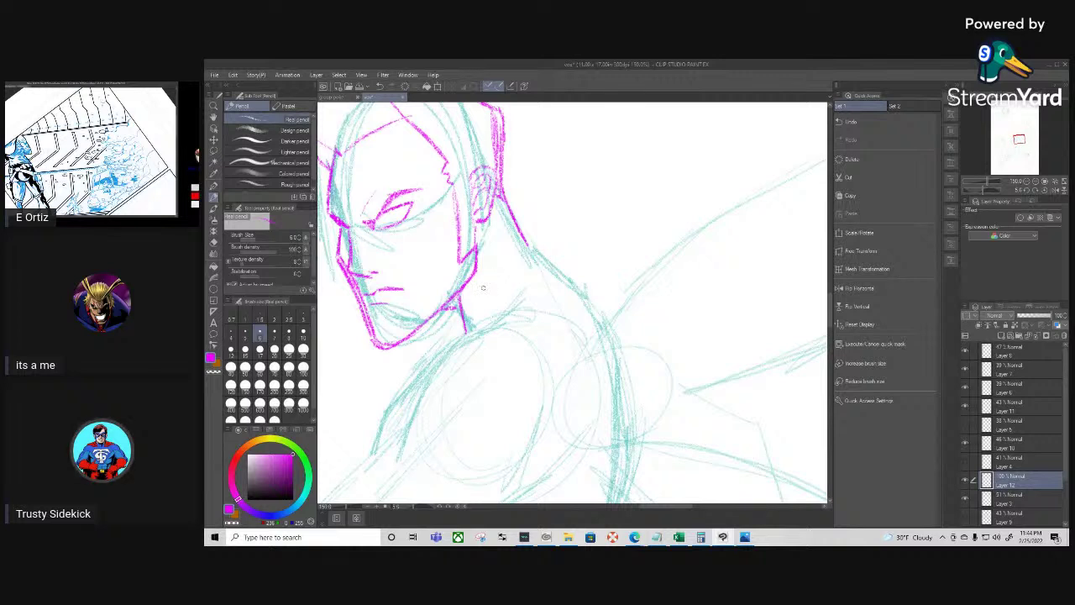
mouse_move(476, 262)
left_mouse_down()
mouse_move(481, 299)
mouse_move(465, 332)
left_mouse_up()
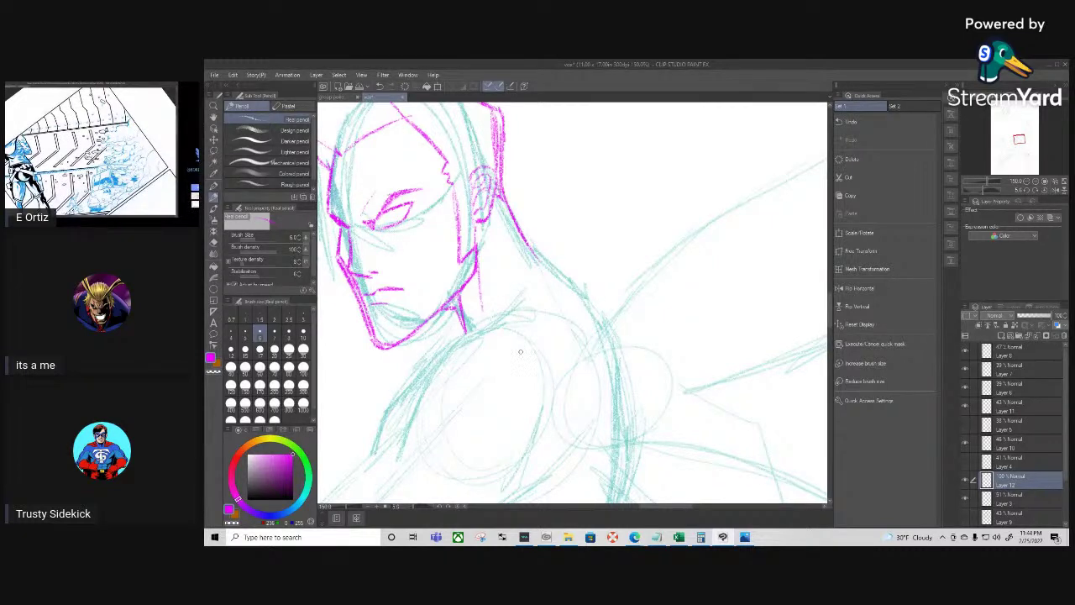
key("g")
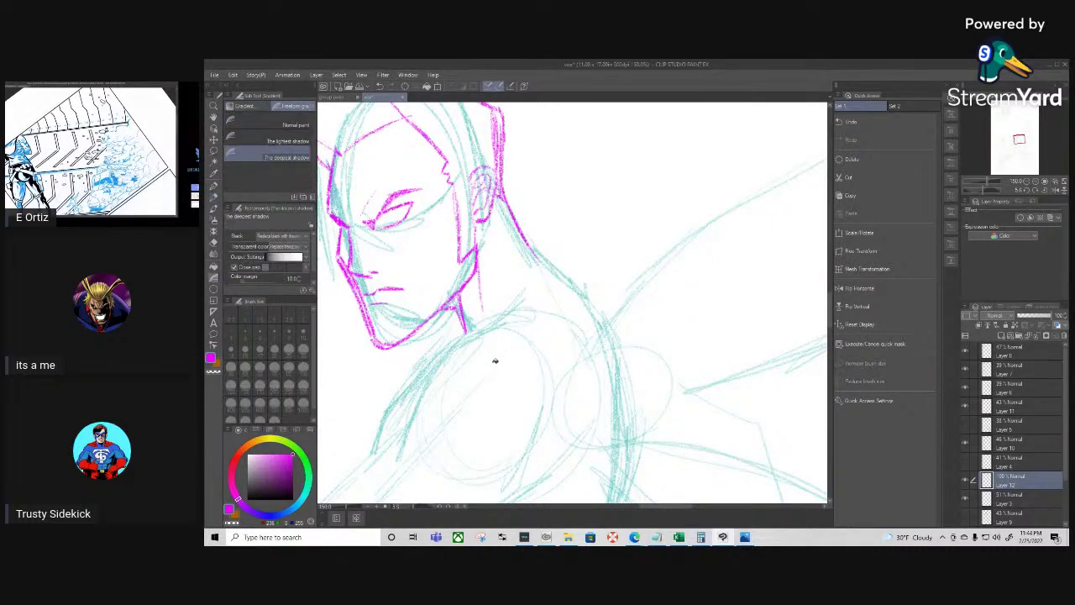
key("p")
Erase and redraw the face's far contour from brow to chin, and refine the nose, mouth and near eye
key("space")
left_click_drag(493, 365, 607, 439)
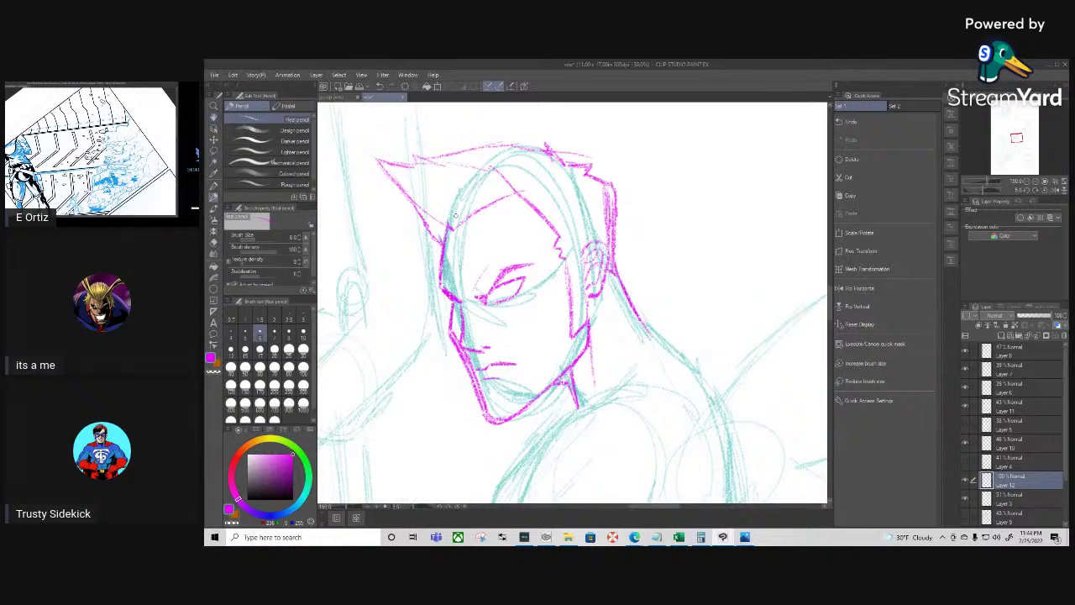
mouse_move(442, 246)
left_mouse_down()
mouse_move(444, 328)
mouse_move(485, 412)
left_mouse_up()
key("e")
mouse_move(452, 252)
left_mouse_down()
mouse_move(451, 321)
mouse_move(407, 233)
mouse_move(495, 418)
left_mouse_up()
left_click(302, 333)
key("p")
mouse_move(488, 365)
left_mouse_down()
mouse_move(475, 369)
mouse_move(508, 378)
left_mouse_up()
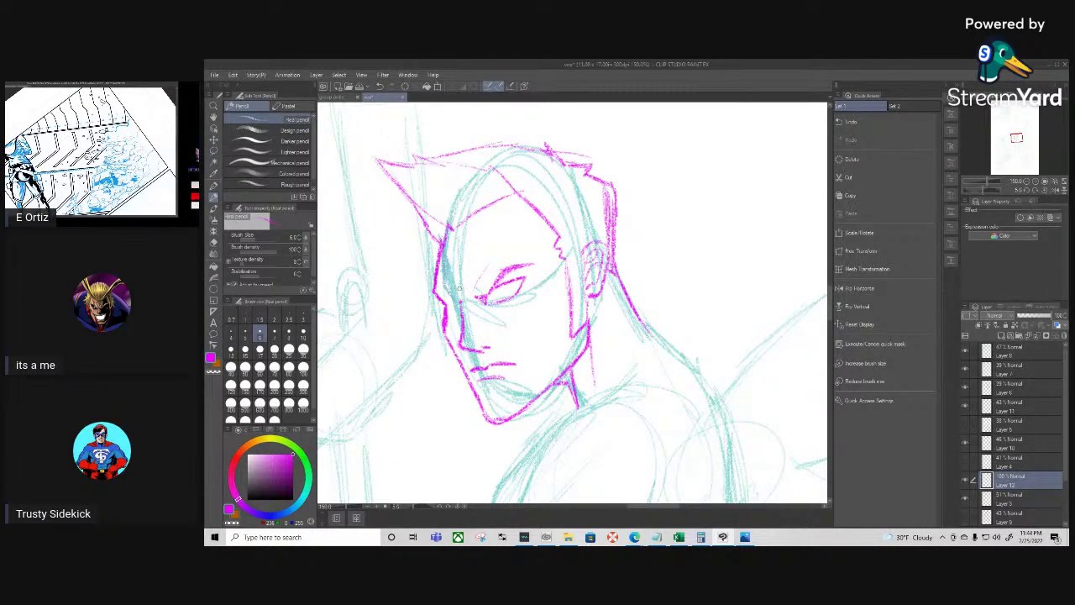
left_click_drag(441, 294, 455, 302)
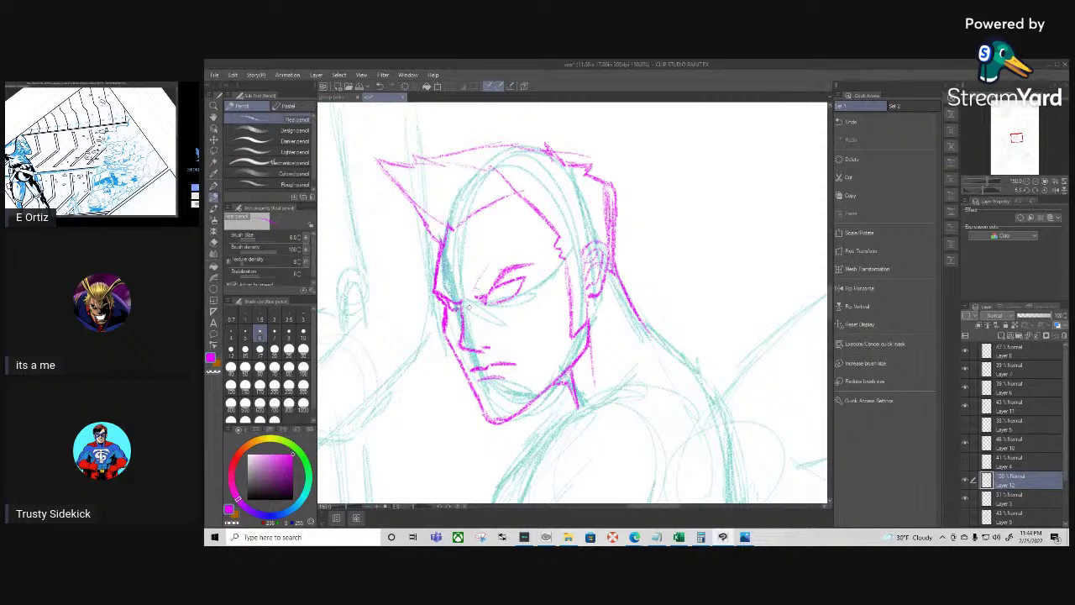
left_click_drag(490, 302, 518, 292)
Try Ellipse tool circles beside the far eye, setting the brush size to 4 and undoing each attempt
left_click(214, 289)
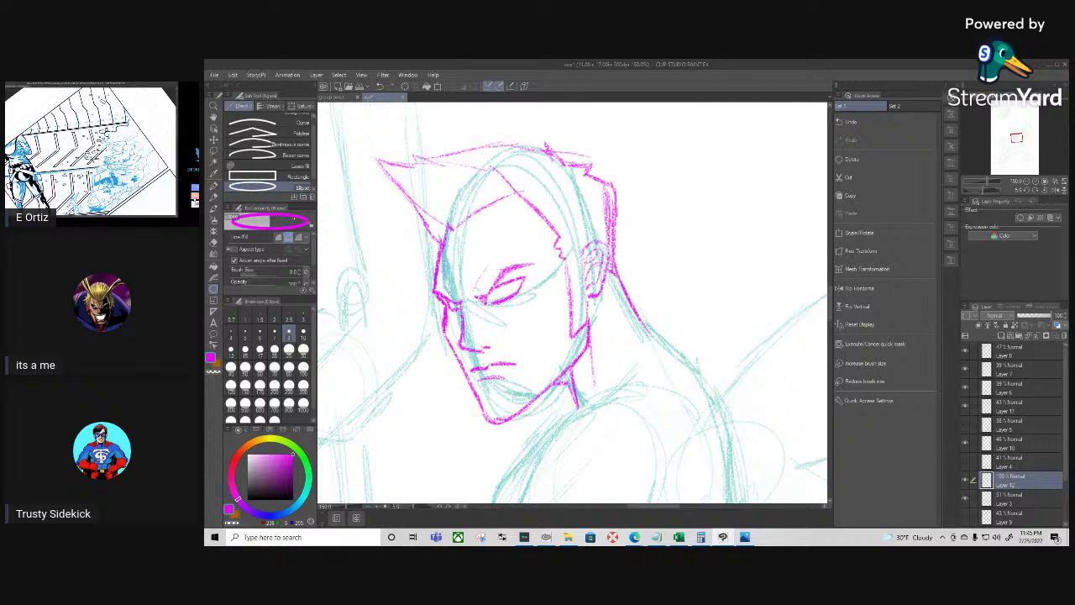
left_click_drag(416, 286, 454, 323)
left_click(852, 122)
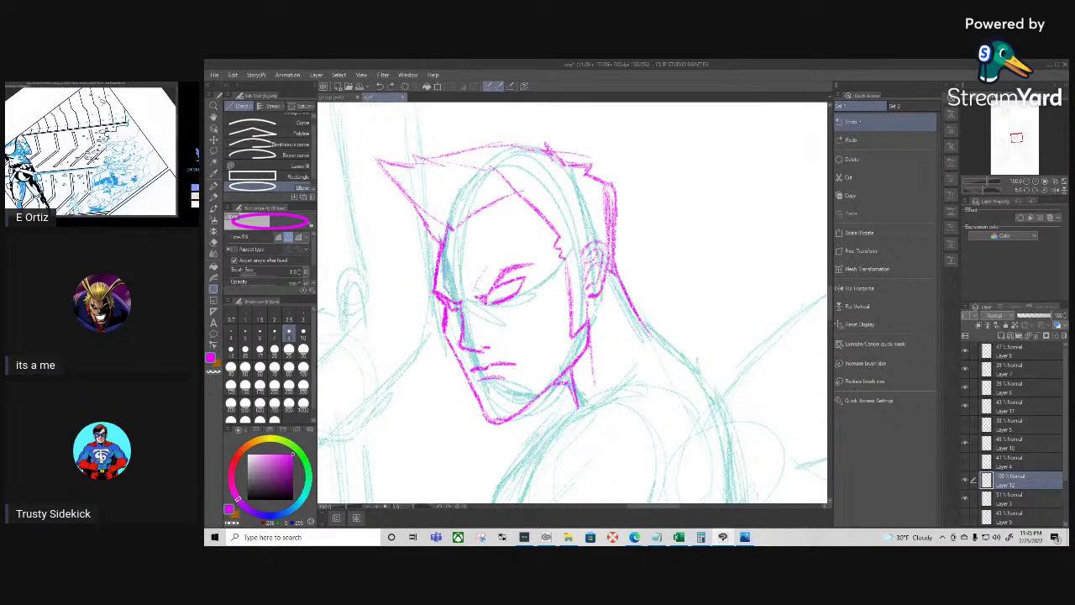
left_click(231, 334)
left_click_drag(396, 285, 439, 340)
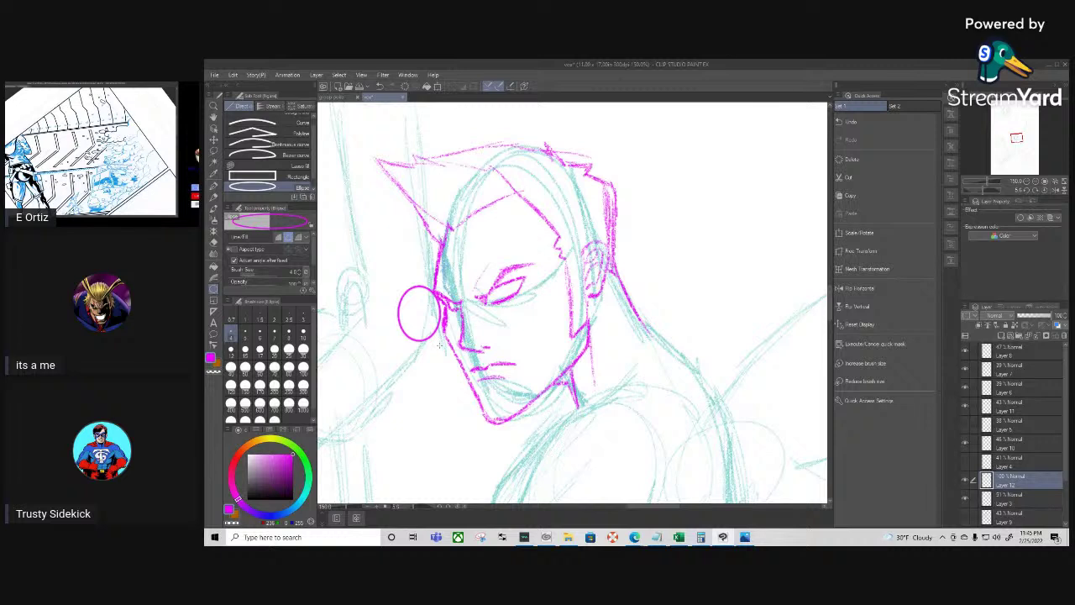
left_click(852, 121)
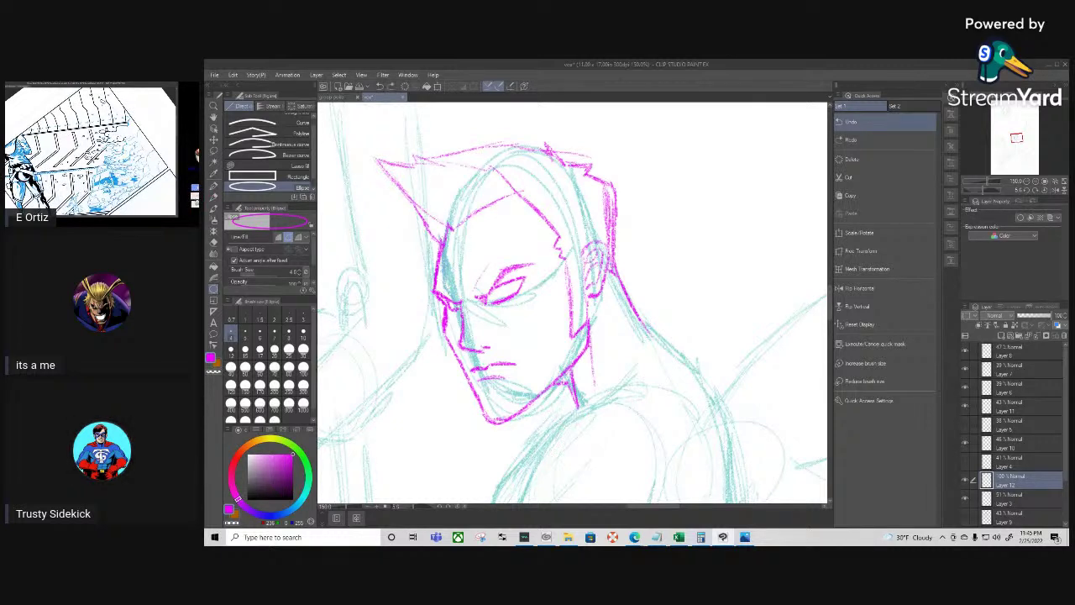
Add a new layer, draw an oval lens beside the face and move it over the far eye
left_click(1001, 335)
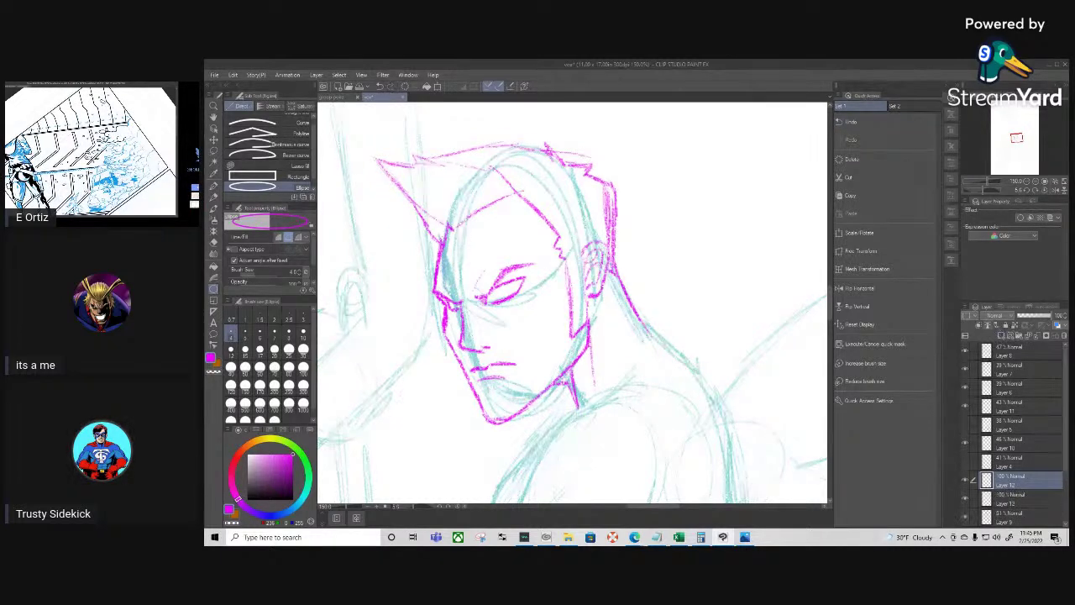
left_click_drag(370, 290, 420, 349)
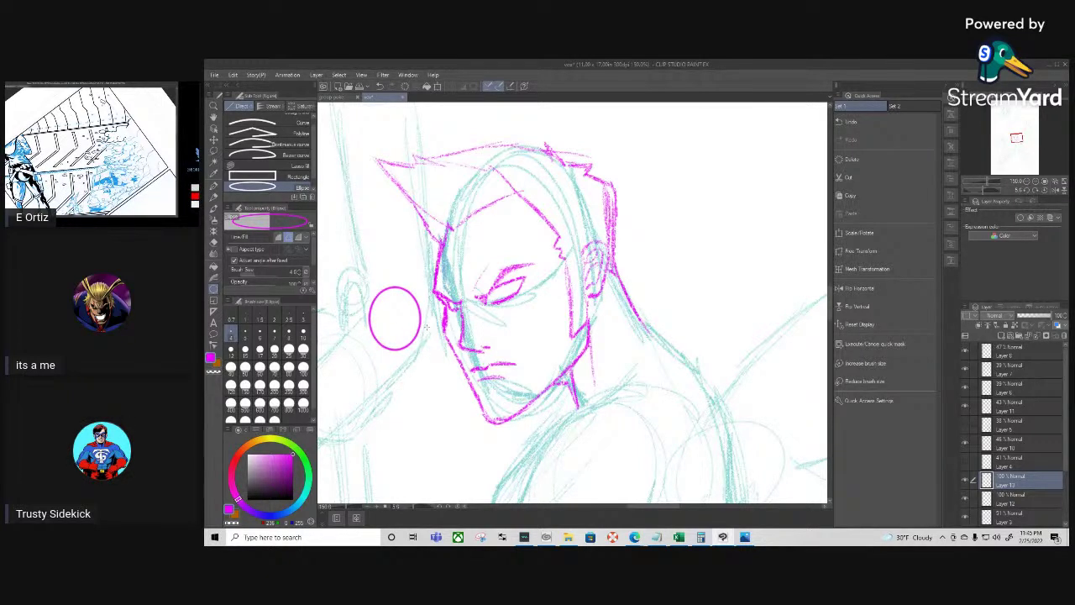
left_click(858, 232)
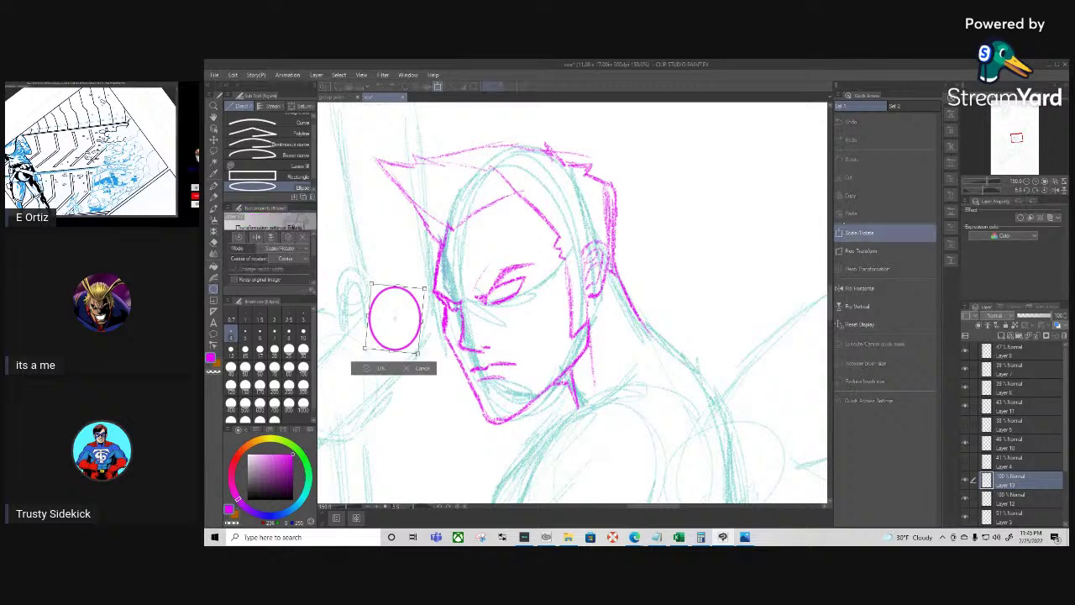
left_click_drag(401, 314, 443, 312)
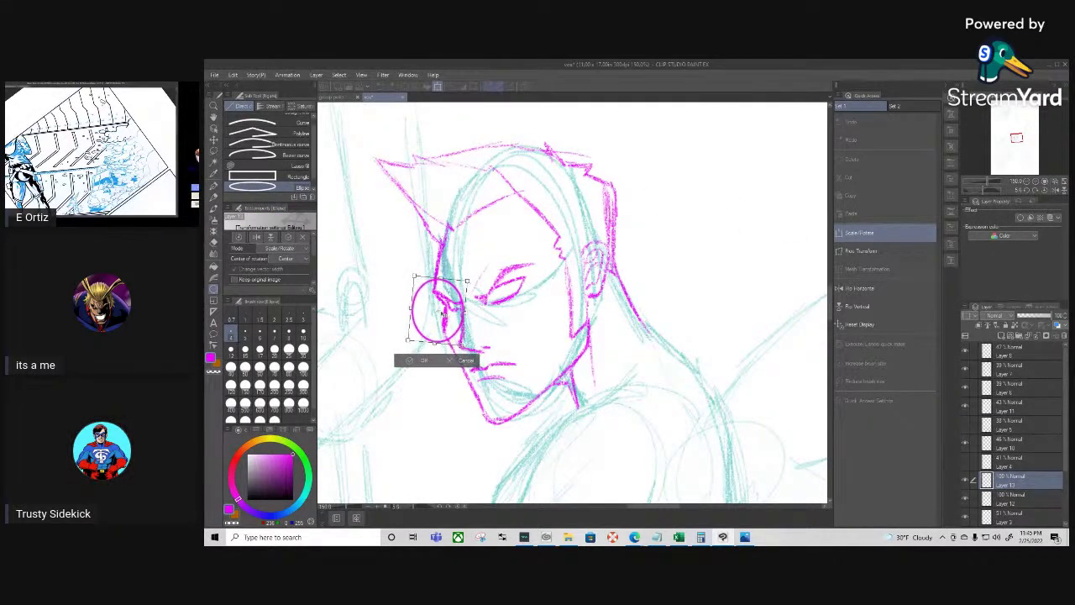
key("Return")
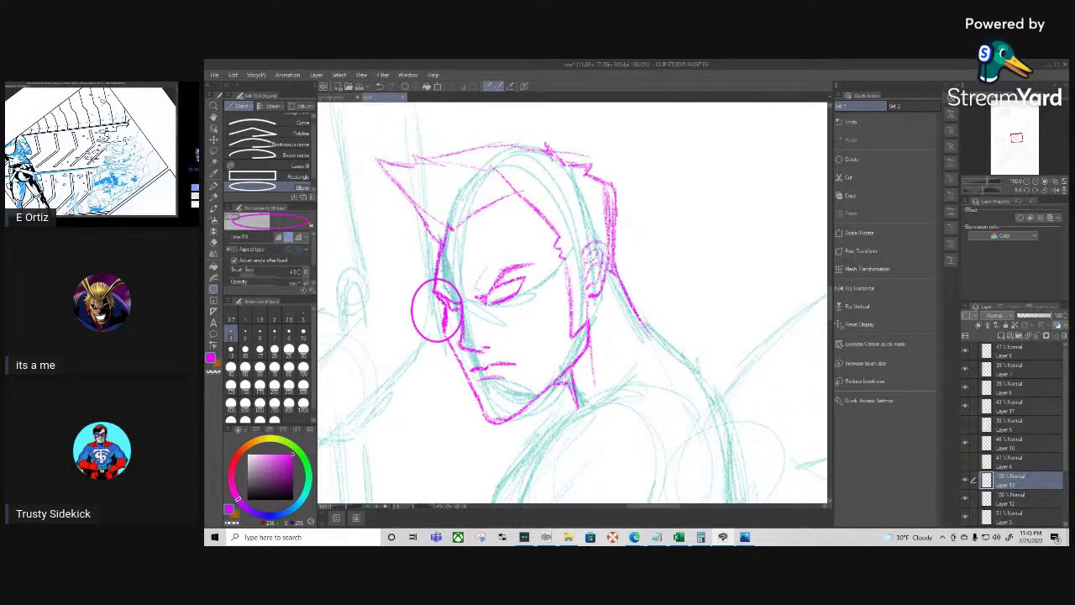
Duplicate the lens layer, then move the copy over the near eye and enlarge it slightly
right_click(979, 477)
mouse_move(1008, 370)
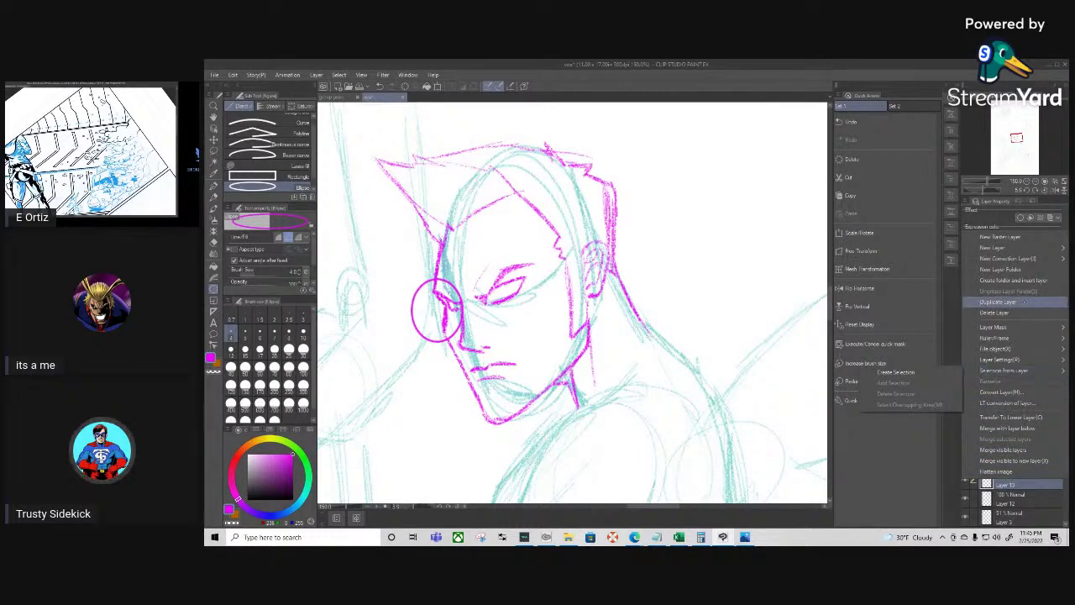
left_click(997, 302)
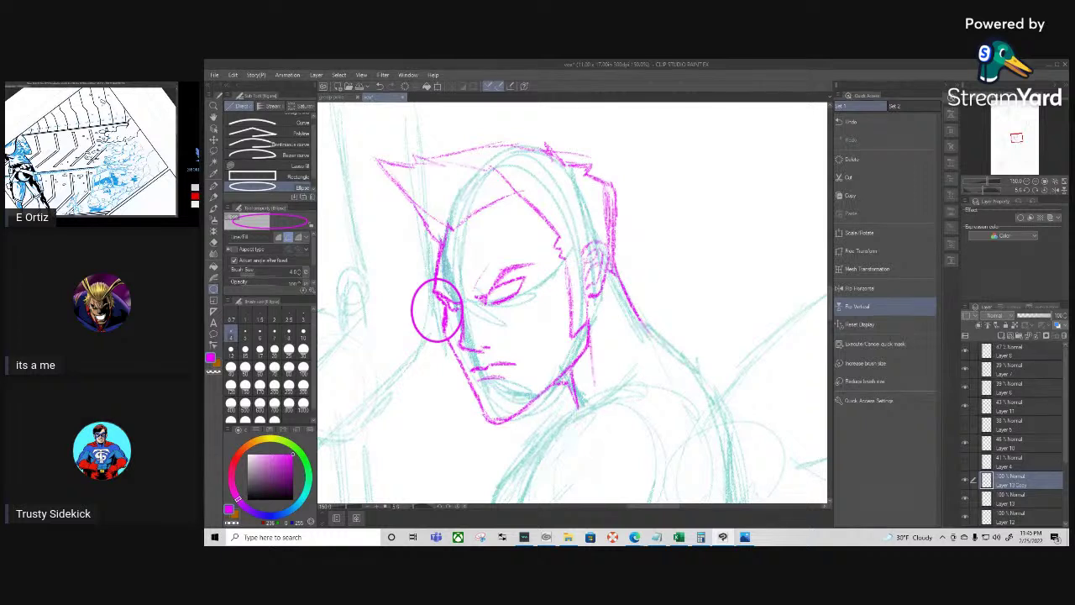
left_click(861, 233)
left_click_drag(471, 313, 511, 309)
left_click_drag(528, 264, 535, 256)
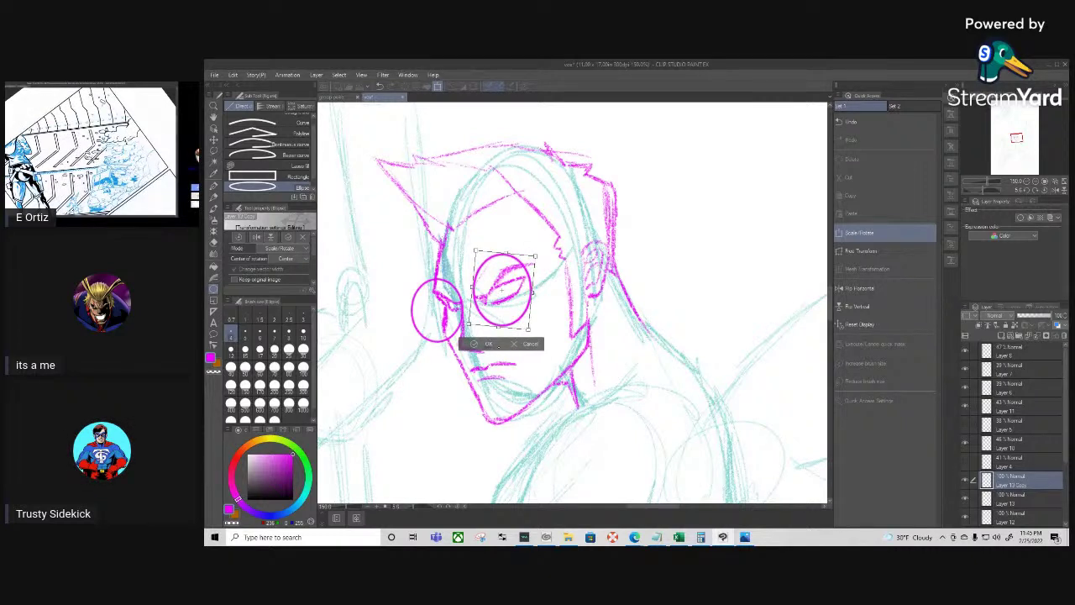
key("Return")
Transform the far lens on Layer 13, tilting it, shrinking it slightly and repositioning it over the far eye
left_click(1017, 498)
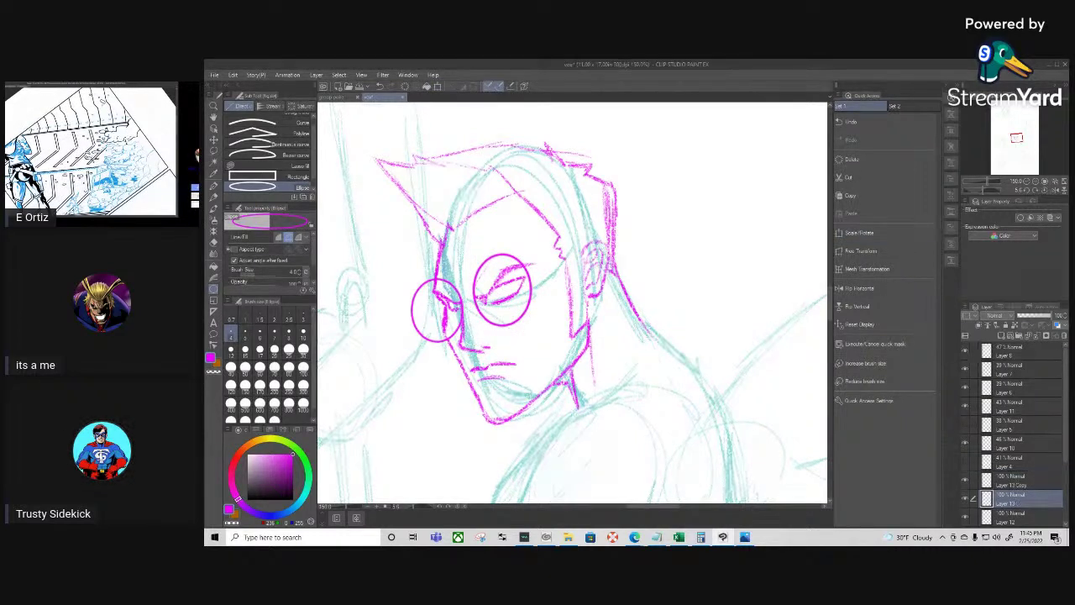
left_click(865, 232)
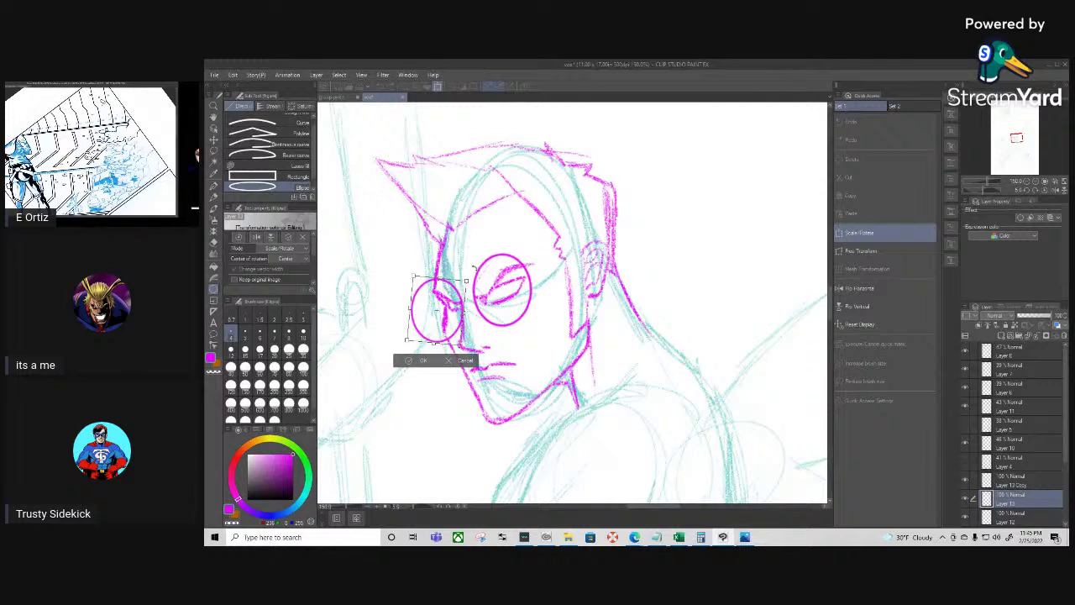
left_click_drag(474, 268, 464, 261)
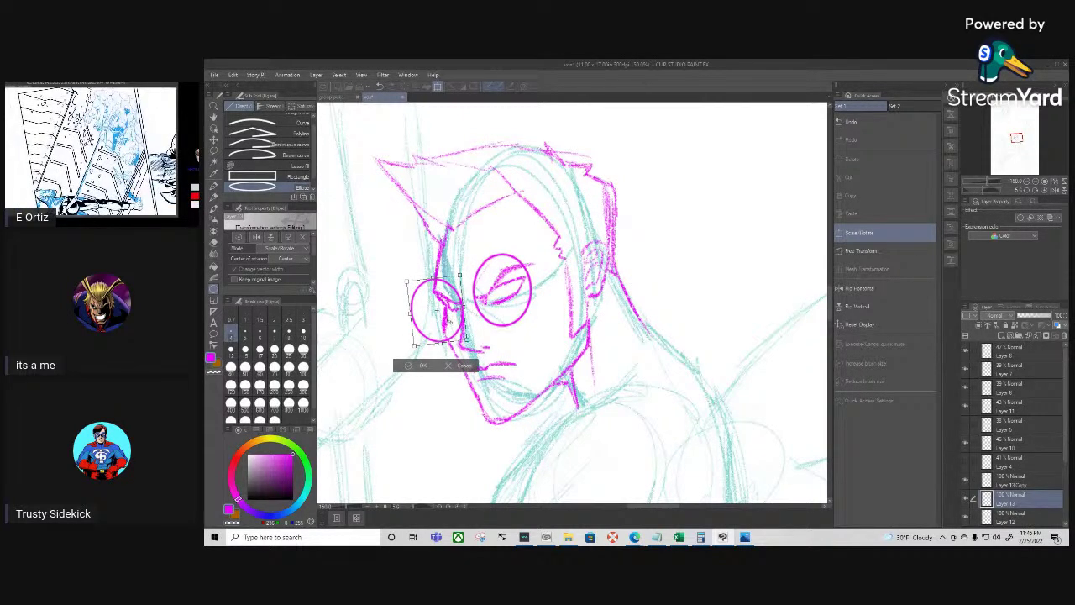
left_click_drag(409, 282, 412, 285)
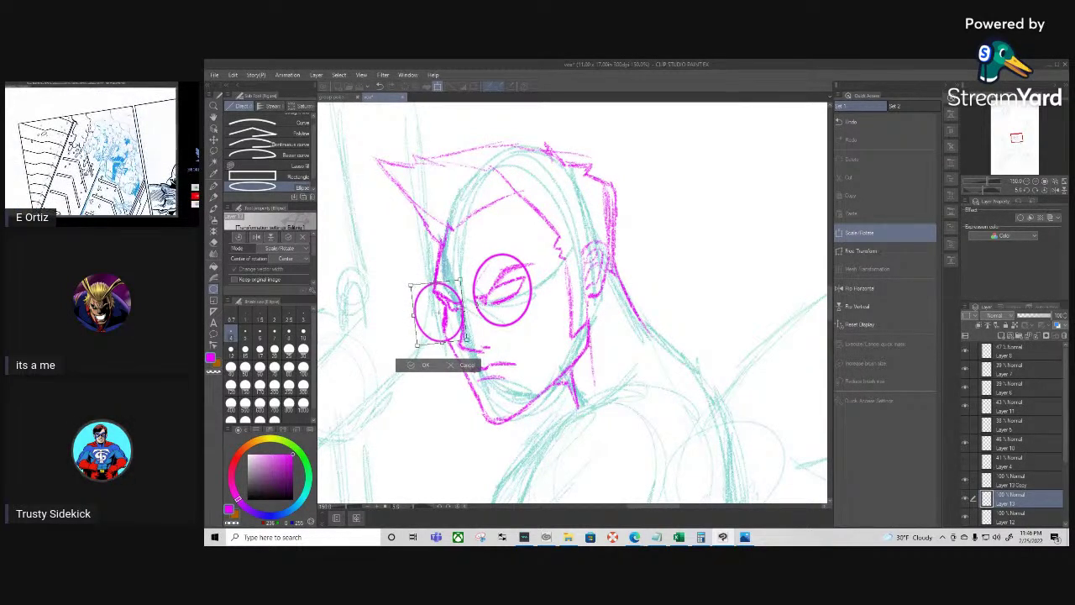
left_click_drag(457, 324, 454, 323)
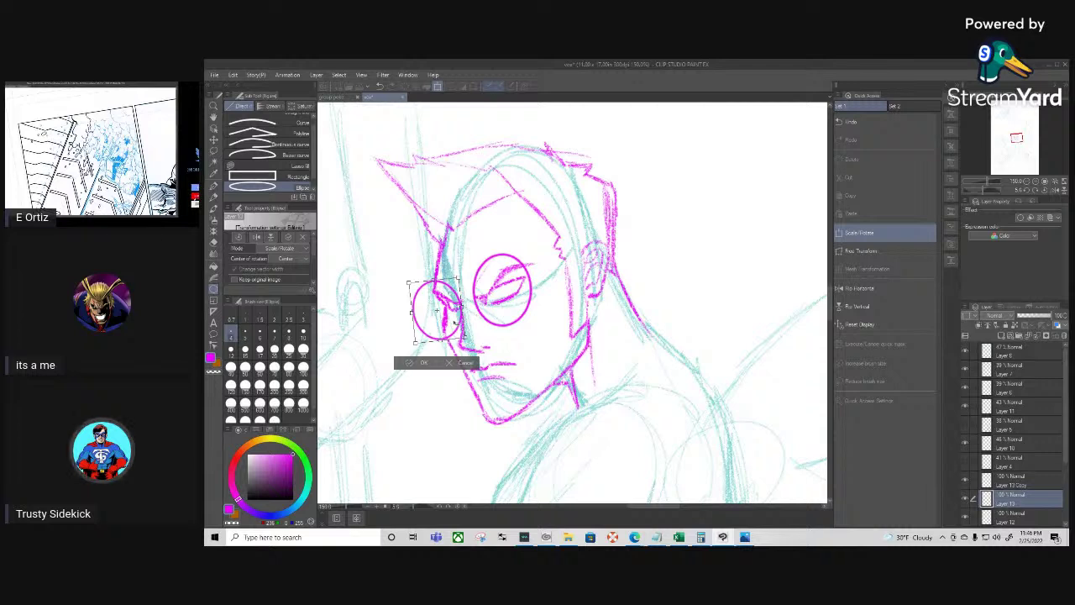
key("Return")
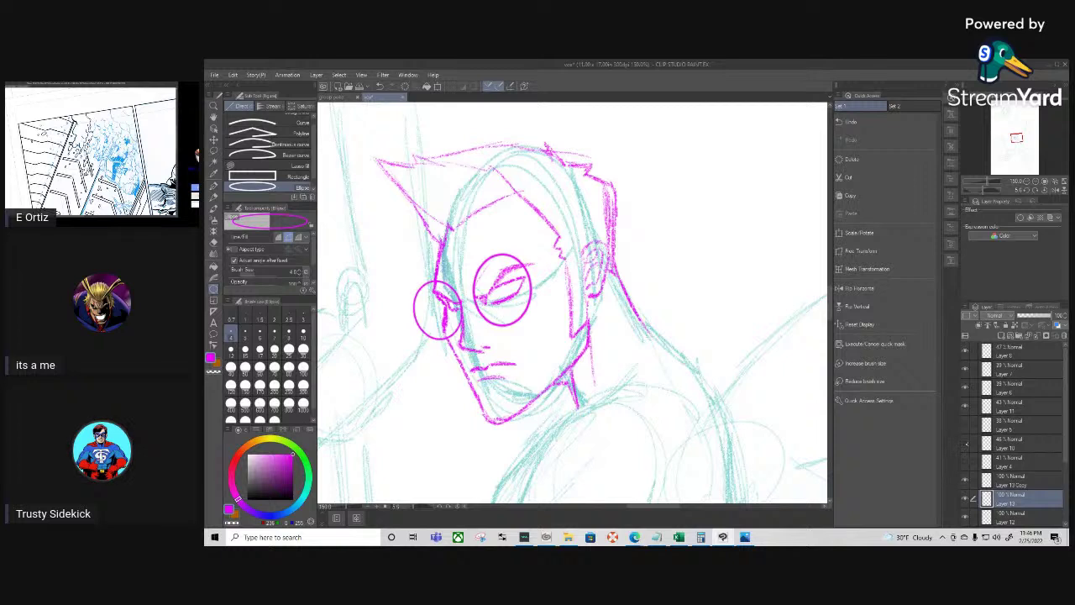
On Layer 12, pencil the glasses' bridge between the lenses and the temple arm back to the ear, and clean up stray marks
left_click(965, 516)
left_click(965, 516)
left_click(1011, 517)
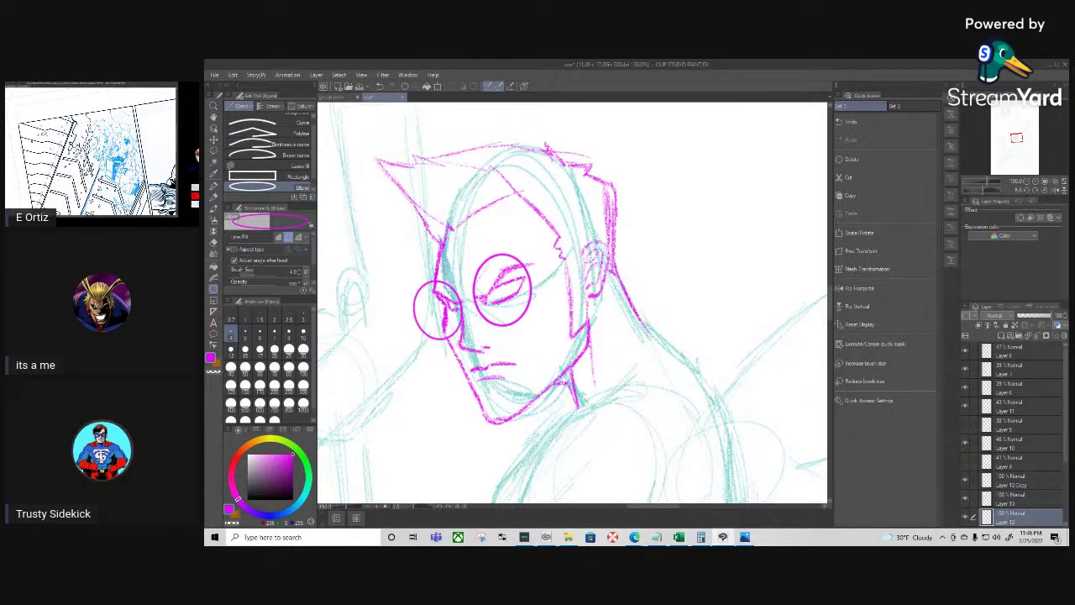
key("p")
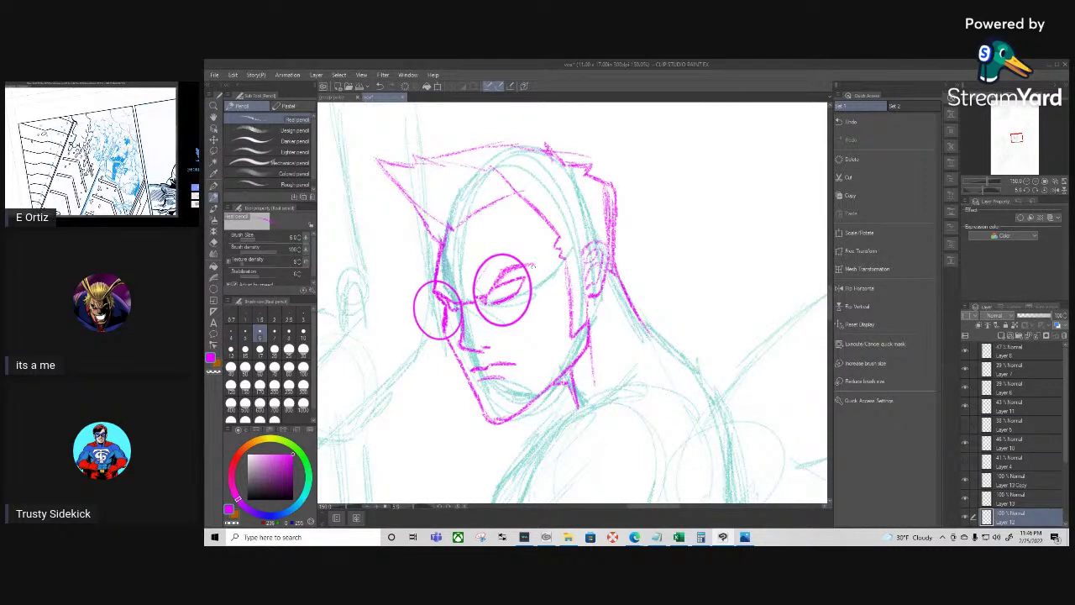
mouse_move(535, 263)
left_mouse_down()
mouse_move(580, 250)
mouse_move(528, 264)
left_mouse_up()
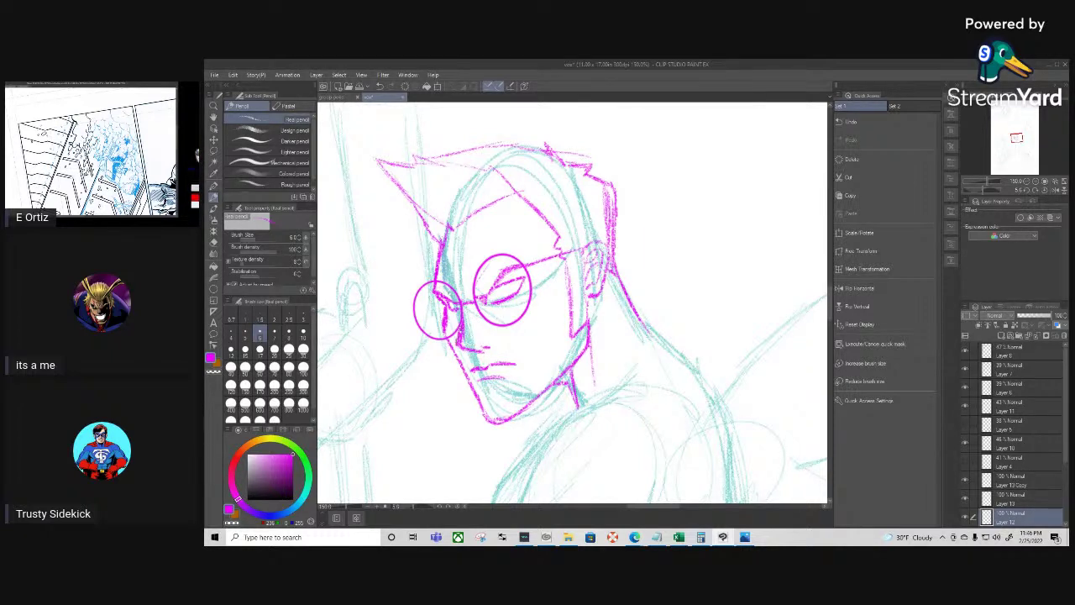
key("e")
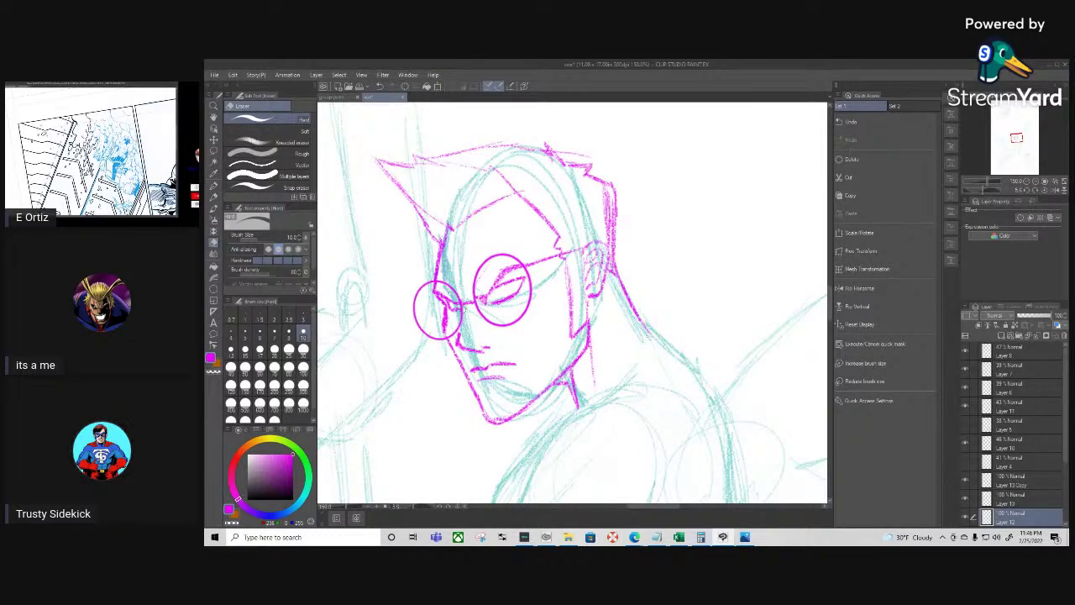
Pencil a two-line collar band across the base of the neck, with a short collar fold below the jaw
key("p")
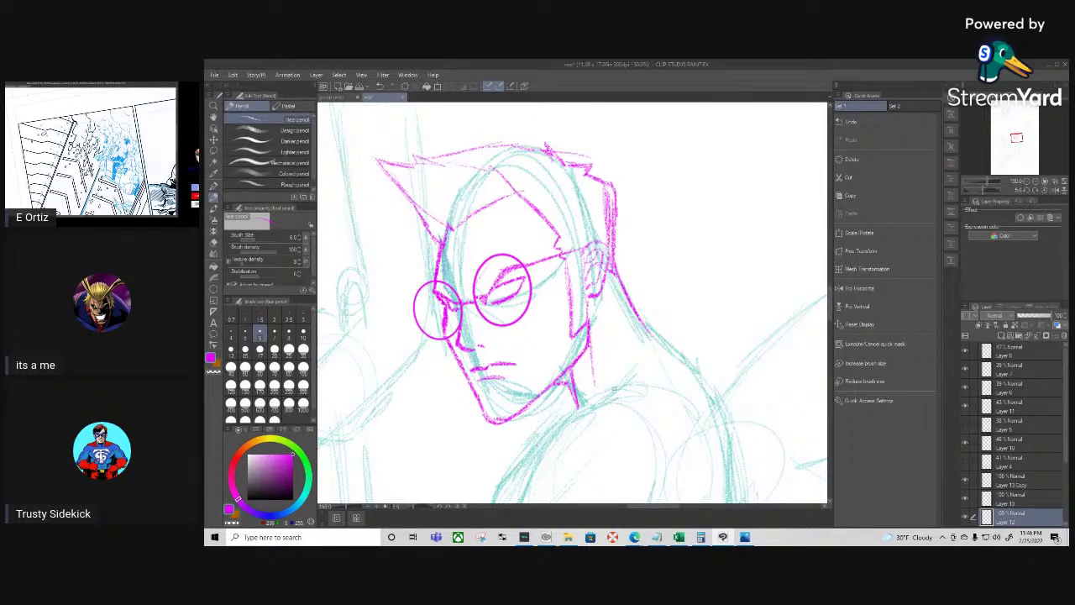
left_click_drag(620, 432, 563, 353)
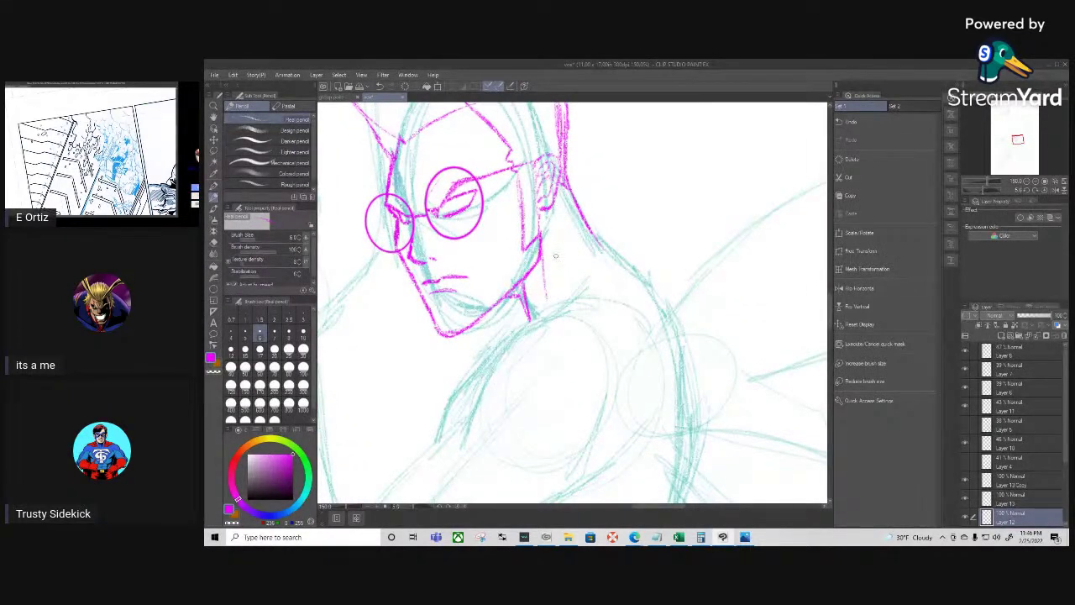
mouse_move(534, 290)
left_mouse_down()
mouse_move(587, 250)
mouse_move(609, 256)
mouse_move(551, 294)
left_mouse_up()
mouse_move(603, 263)
left_mouse_down()
mouse_move(529, 317)
mouse_move(617, 256)
left_mouse_up()
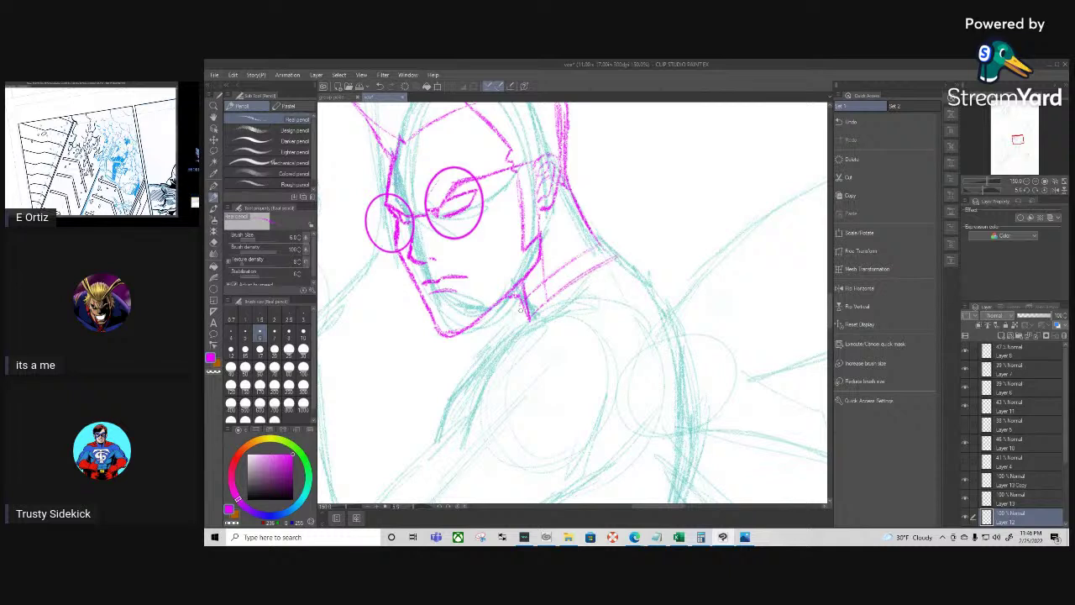
left_click_drag(524, 297, 517, 327)
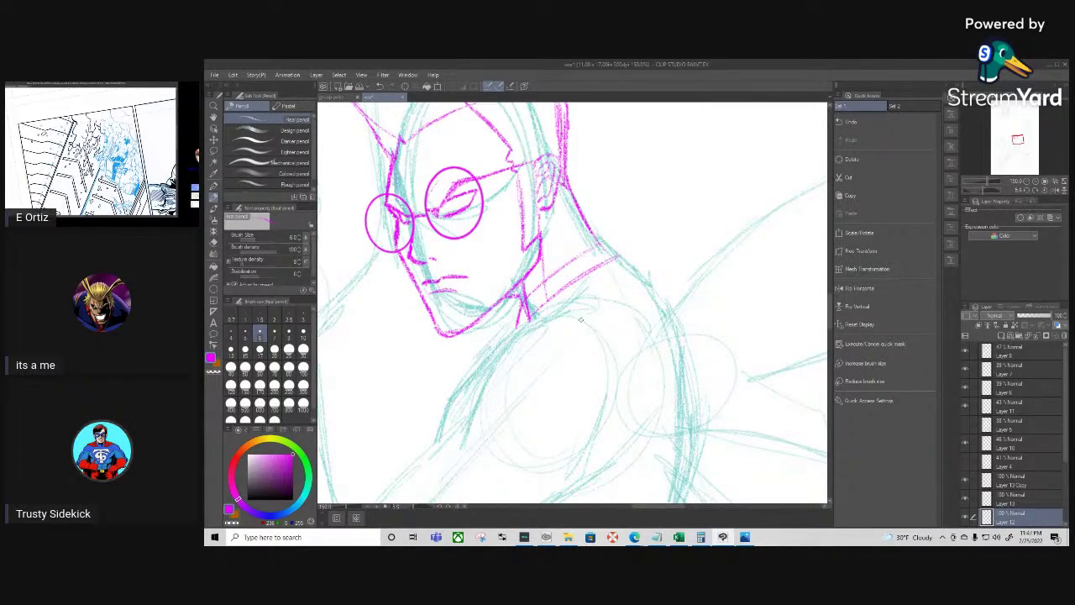
Pencil the near shoulder's front contour with its inner muscle curve and crease, and start the thick underside of the upper arm
left_click_drag(597, 384, 580, 291)
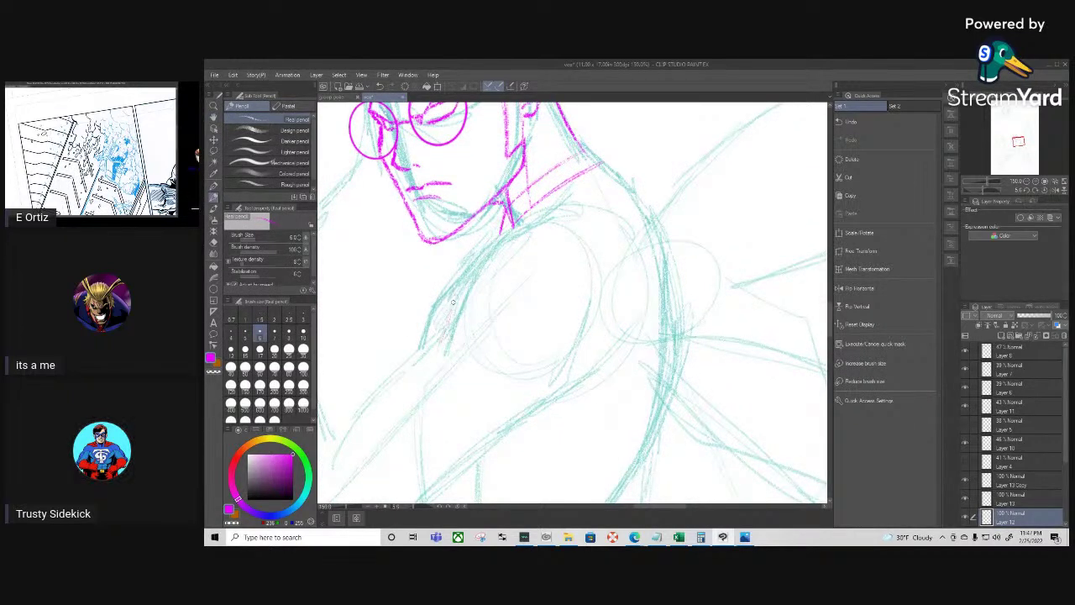
left_click_drag(445, 346, 463, 271)
mouse_move(450, 312)
left_mouse_down()
mouse_move(466, 267)
mouse_move(556, 226)
left_mouse_up()
left_click_drag(470, 297, 518, 369)
left_click_drag(435, 324, 436, 382)
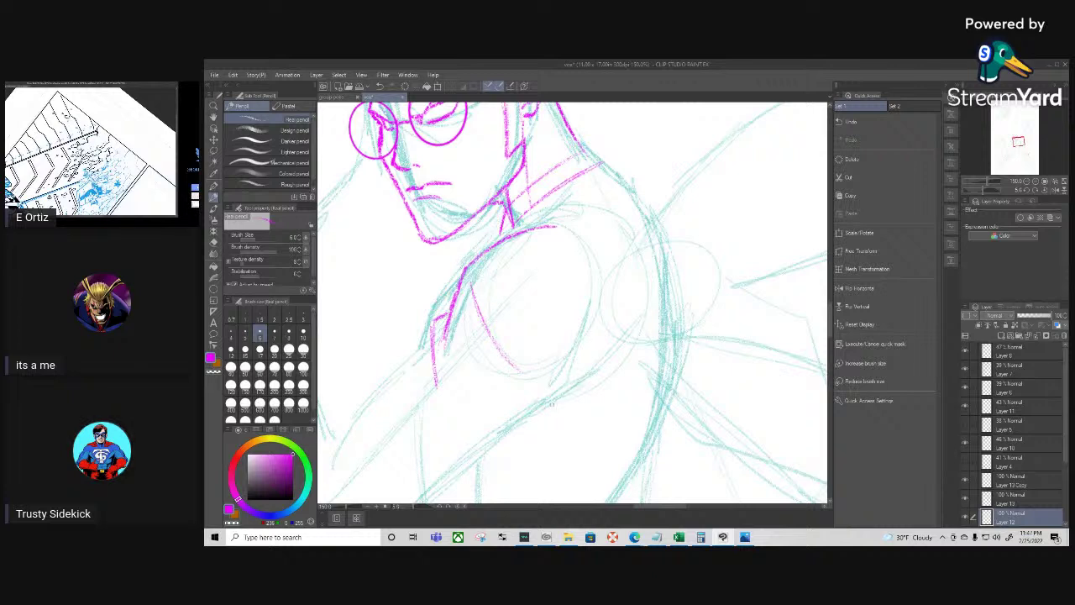
mouse_move(502, 430)
left_mouse_down()
mouse_move(561, 390)
mouse_move(510, 414)
mouse_move(497, 428)
mouse_move(581, 389)
mouse_move(598, 358)
left_mouse_up()
mouse_move(571, 392)
left_mouse_down()
mouse_move(507, 427)
mouse_move(574, 401)
mouse_move(561, 404)
left_mouse_up()
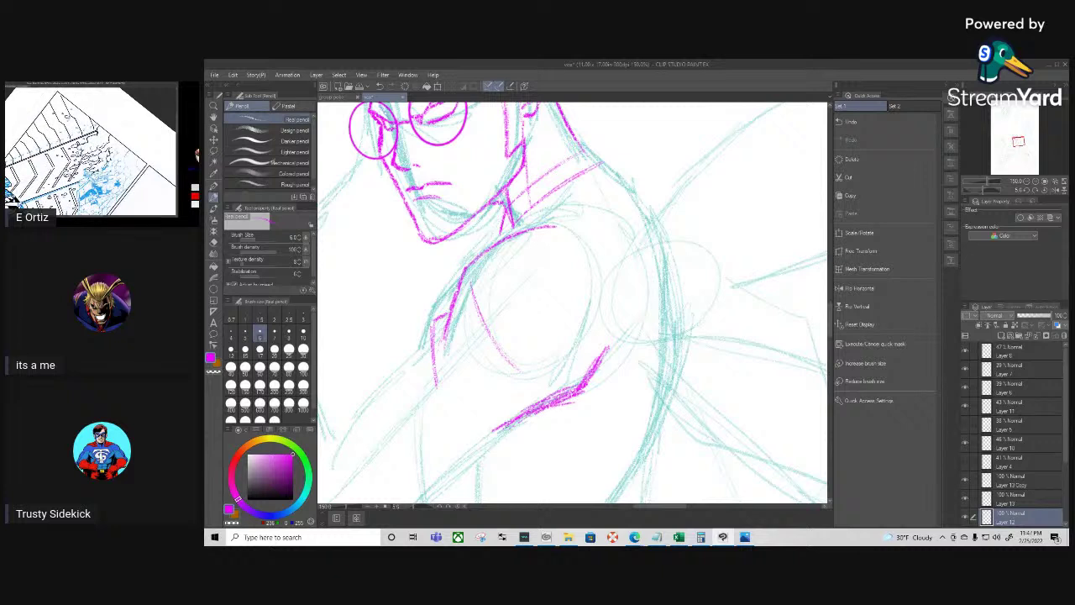
Extend the upper arm's inner contour down to the elbow crease and thicken its underside line toward the elbow
left_click_drag(569, 373, 677, 291)
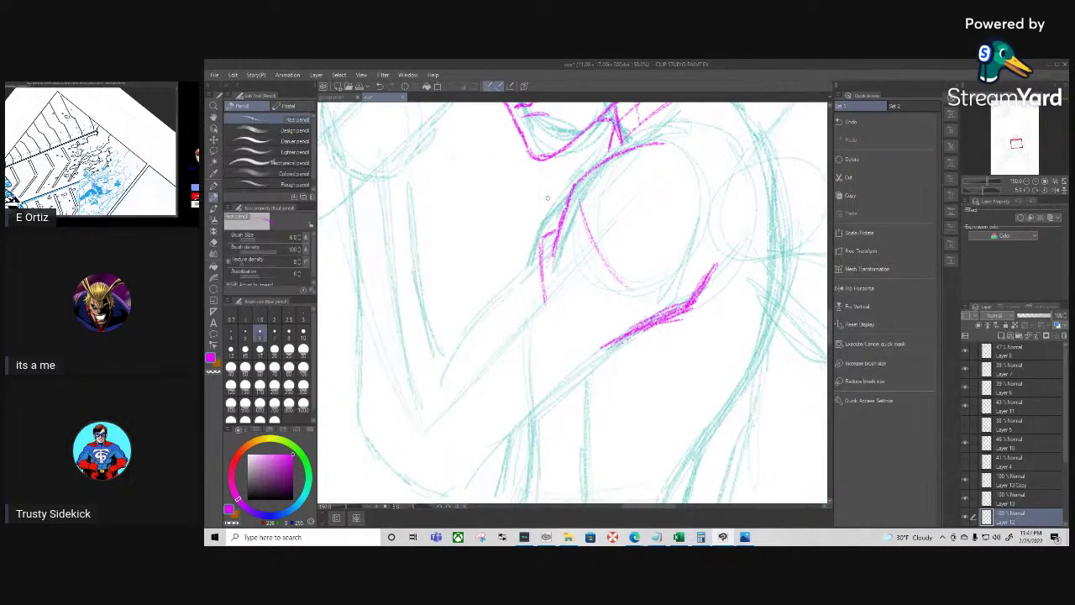
mouse_move(500, 295)
left_mouse_down()
mouse_move(528, 263)
mouse_move(452, 346)
mouse_move(439, 390)
left_mouse_up()
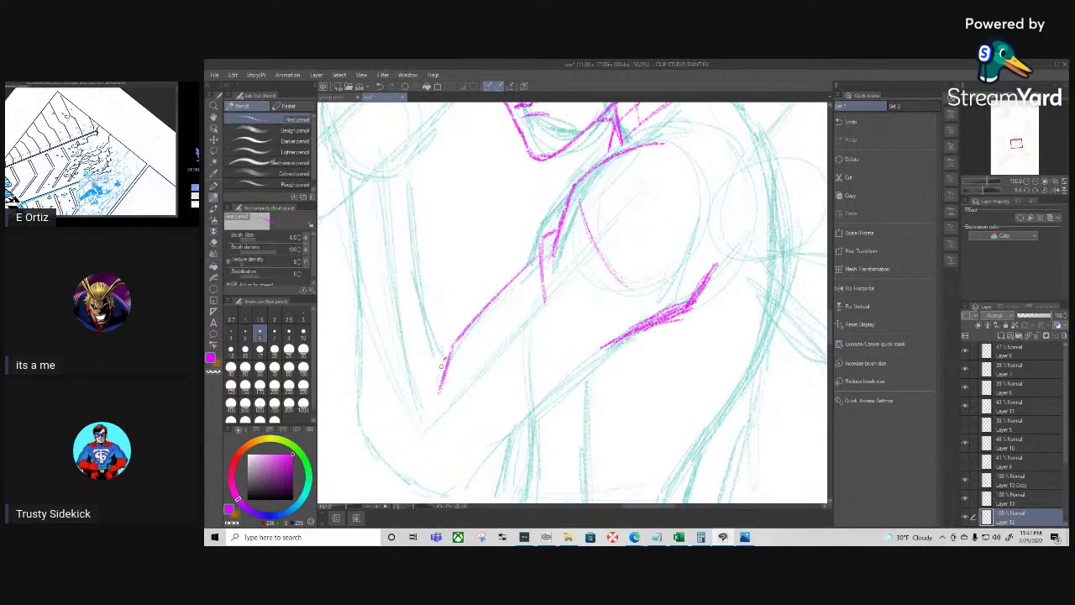
mouse_move(445, 348)
left_mouse_down()
mouse_move(420, 368)
mouse_move(444, 349)
mouse_move(435, 393)
left_mouse_up()
left_click_drag(631, 336, 507, 449)
left_click_drag(594, 371, 556, 406)
left_click_drag(623, 345, 468, 484)
left_click_drag(513, 441, 463, 489)
left_click_drag(640, 330, 608, 362)
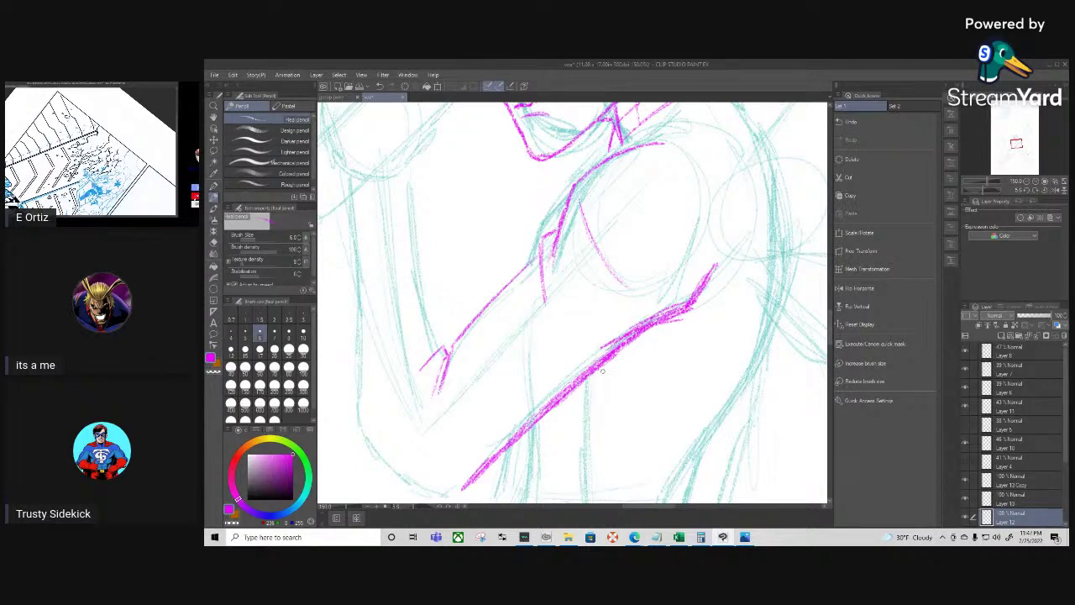
Pencil the pointed elbow and carry the forearm's outer contour up toward the wrist, reinforcing the line at the bend
key("space")
left_click_drag(575, 419, 641, 359)
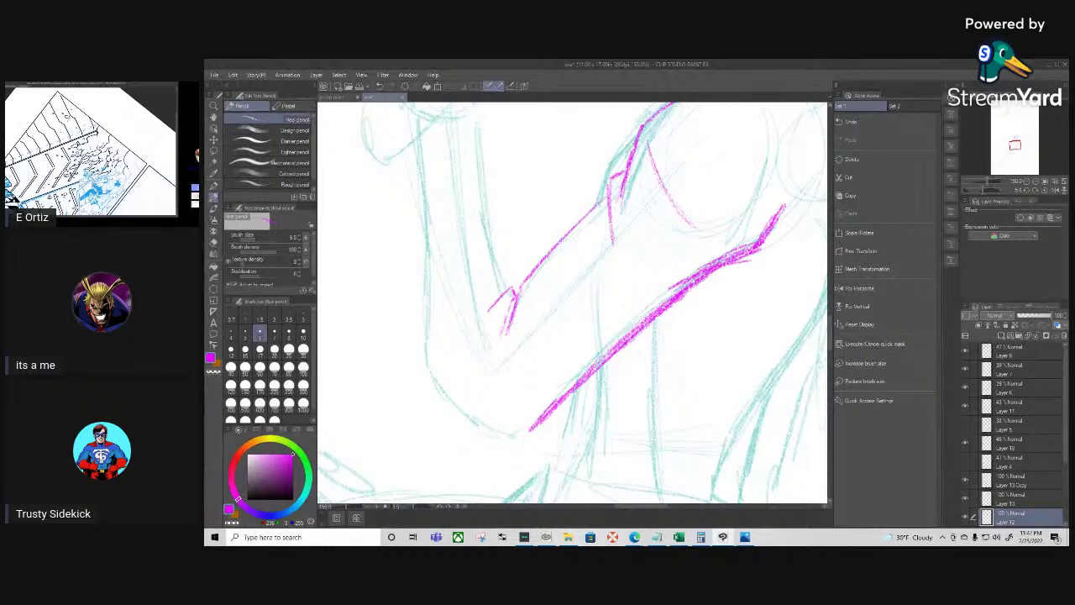
mouse_move(546, 413)
left_mouse_down()
mouse_move(501, 450)
mouse_move(427, 290)
left_mouse_up()
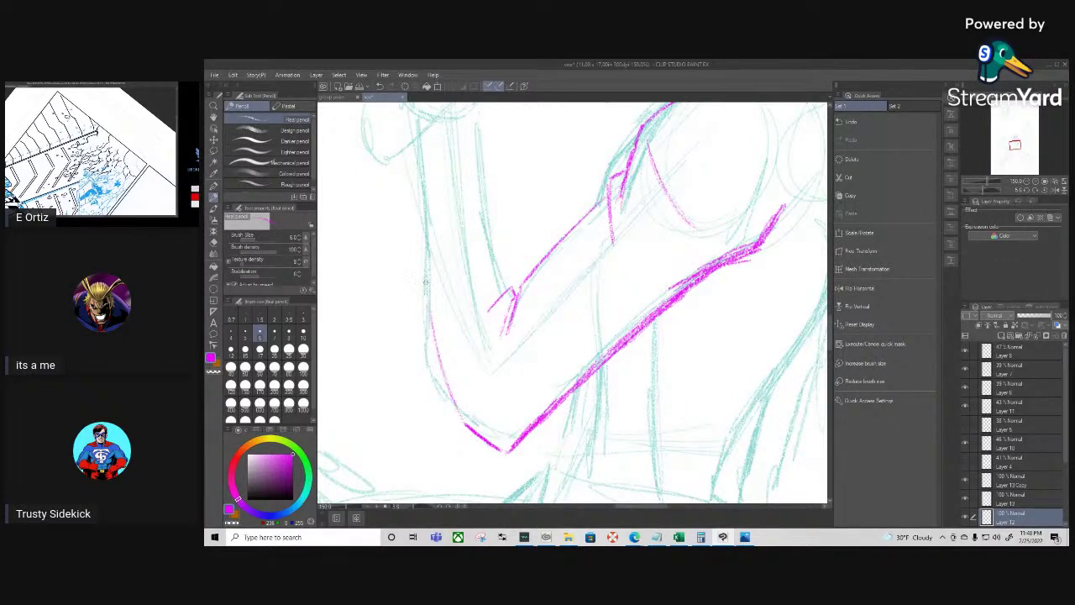
left_click_drag(450, 398, 419, 204)
mouse_move(423, 278)
left_mouse_down()
mouse_move(416, 168)
mouse_move(421, 262)
left_mouse_up()
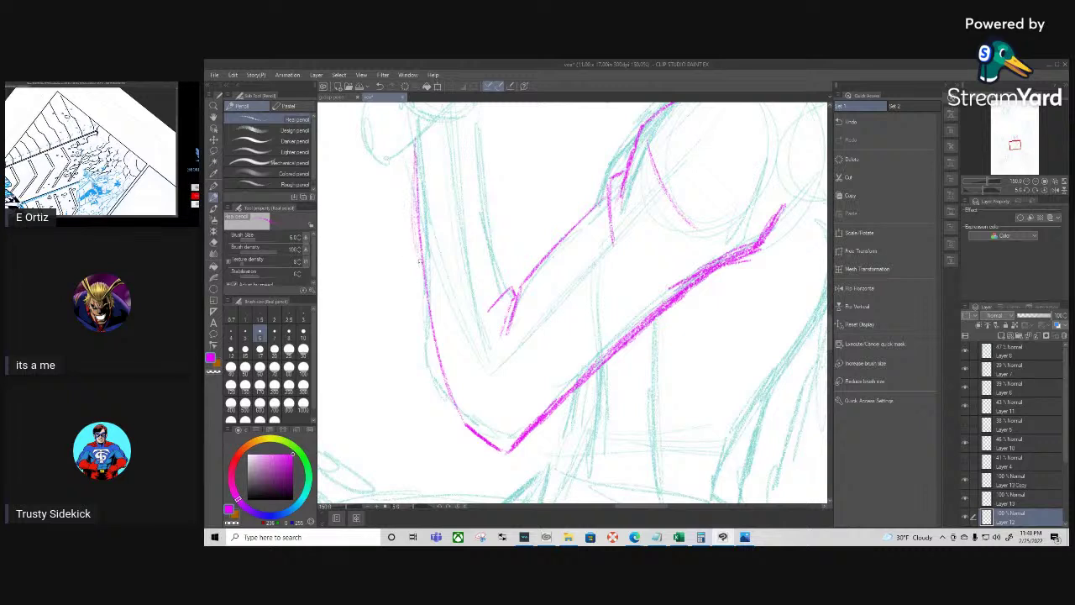
mouse_move(437, 357)
left_mouse_down()
mouse_move(457, 421)
mouse_move(494, 449)
left_mouse_up()
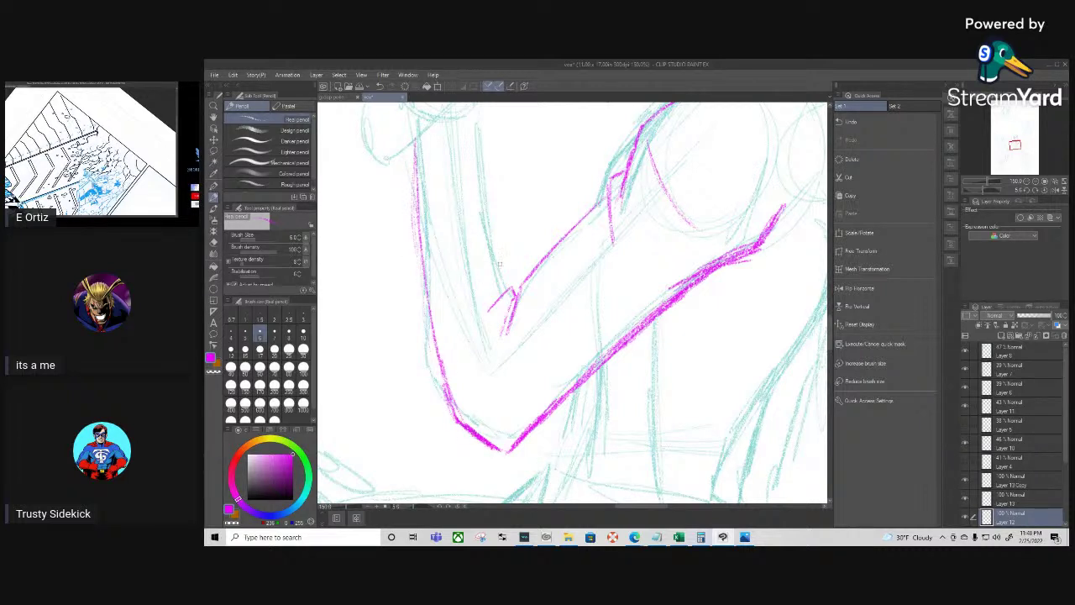
Pencil the forearm's inner contour from the wrist to the elbow and strengthen the crease marks at the bend
left_click_drag(499, 244, 507, 273)
mouse_move(587, 400)
left_mouse_down()
mouse_move(464, 373)
mouse_move(438, 307)
mouse_move(433, 214)
mouse_move(454, 375)
mouse_move(430, 398)
mouse_move(453, 418)
left_mouse_up()
left_click_drag(466, 379, 436, 421)
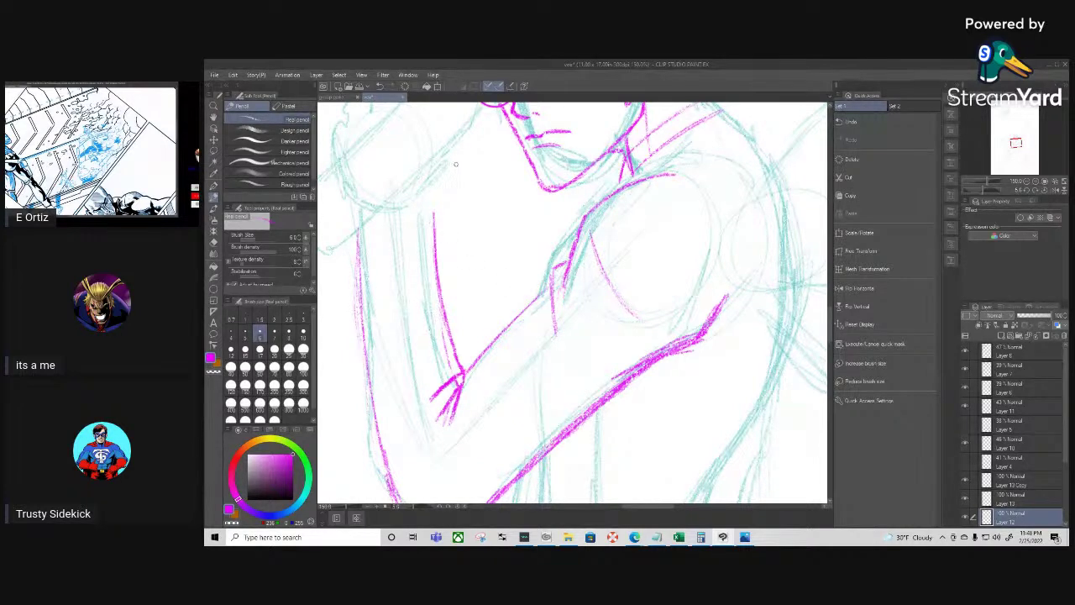
Pencil a flared cuff around the raised wrist, with curved lower and upper edges joined by short sides
left_click_drag(430, 215, 346, 263)
left_click_drag(395, 225, 351, 271)
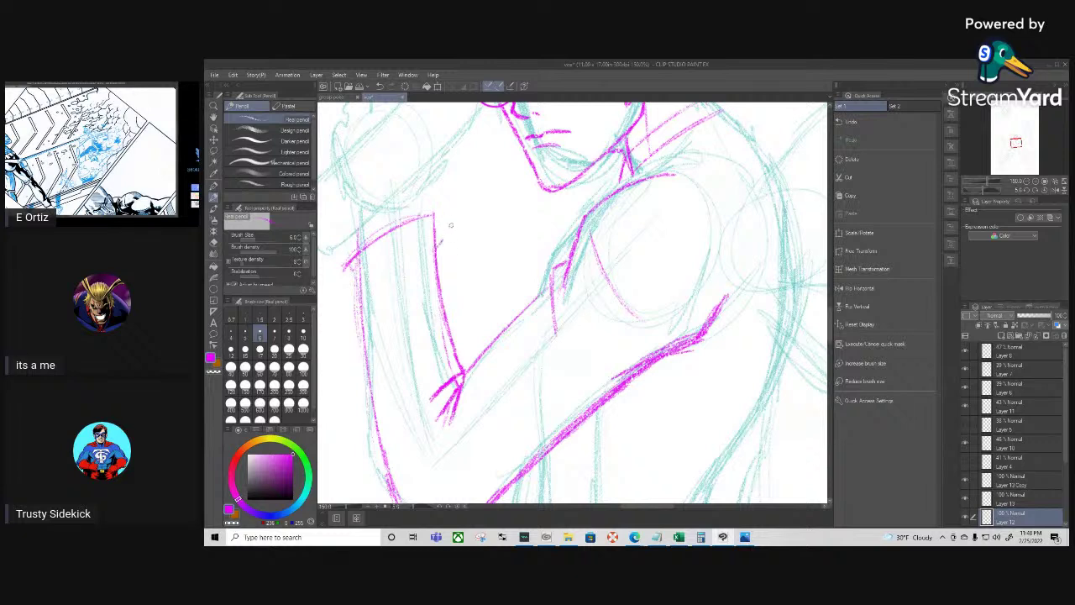
left_click_drag(447, 230, 443, 175)
mouse_move(352, 274)
left_mouse_down()
mouse_move(346, 284)
mouse_move(335, 233)
left_mouse_up()
left_click_drag(446, 173, 437, 238)
mouse_move(442, 166)
left_mouse_down()
mouse_move(334, 239)
mouse_move(383, 188)
left_mouse_up()
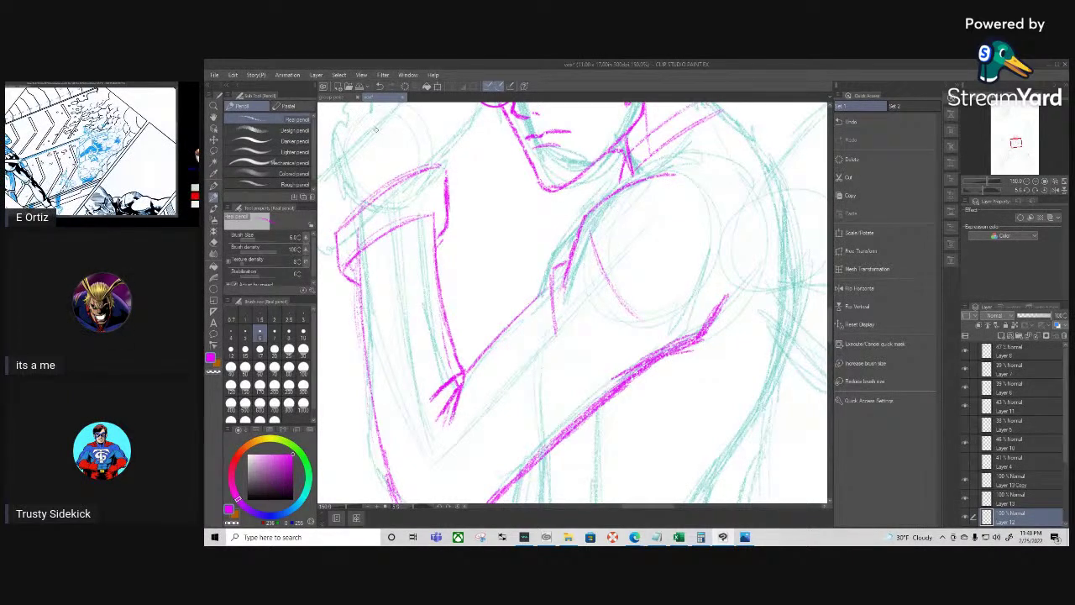
left_click_drag(353, 232, 353, 230)
Darken and lengthen the crease line running down the upper arm below the front of the shoulder
left_click_drag(625, 371, 465, 396)
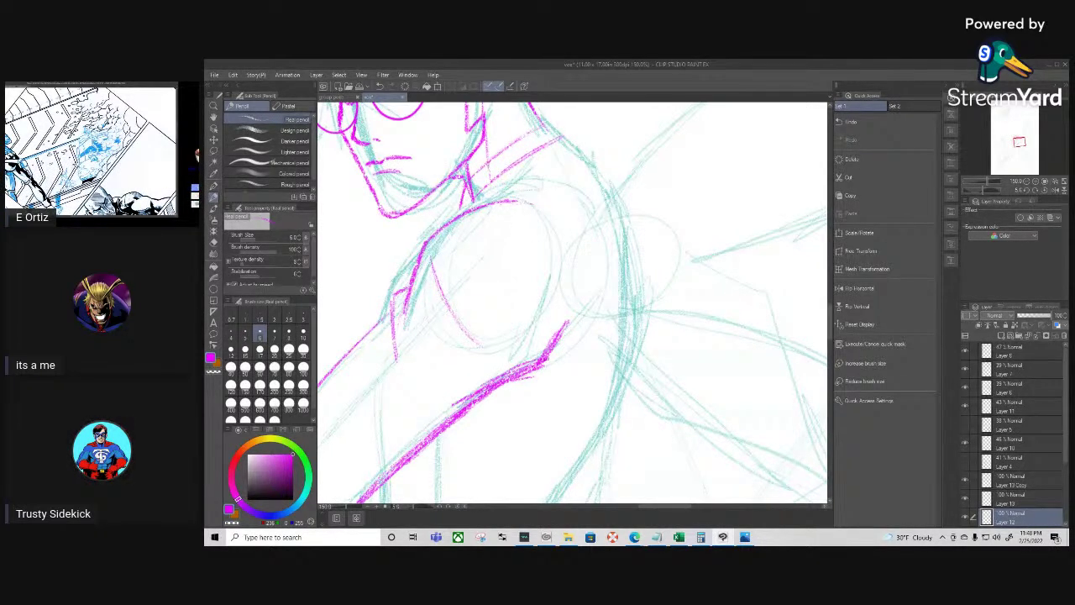
mouse_move(411, 287)
left_mouse_down()
mouse_move(393, 295)
mouse_move(399, 368)
left_mouse_up()
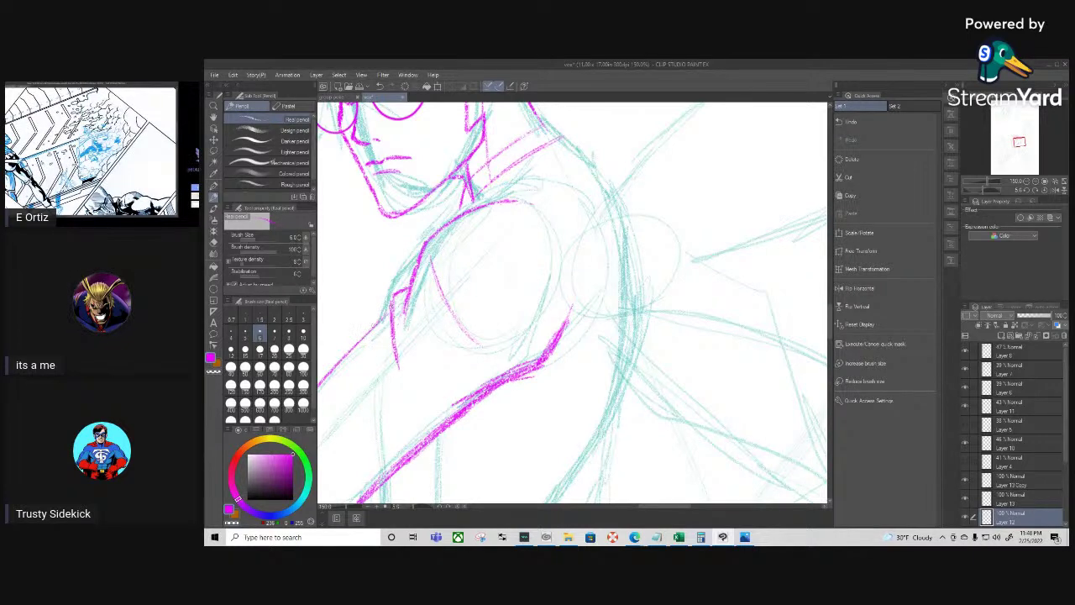
key("space")
left_click_drag(543, 389, 627, 259)
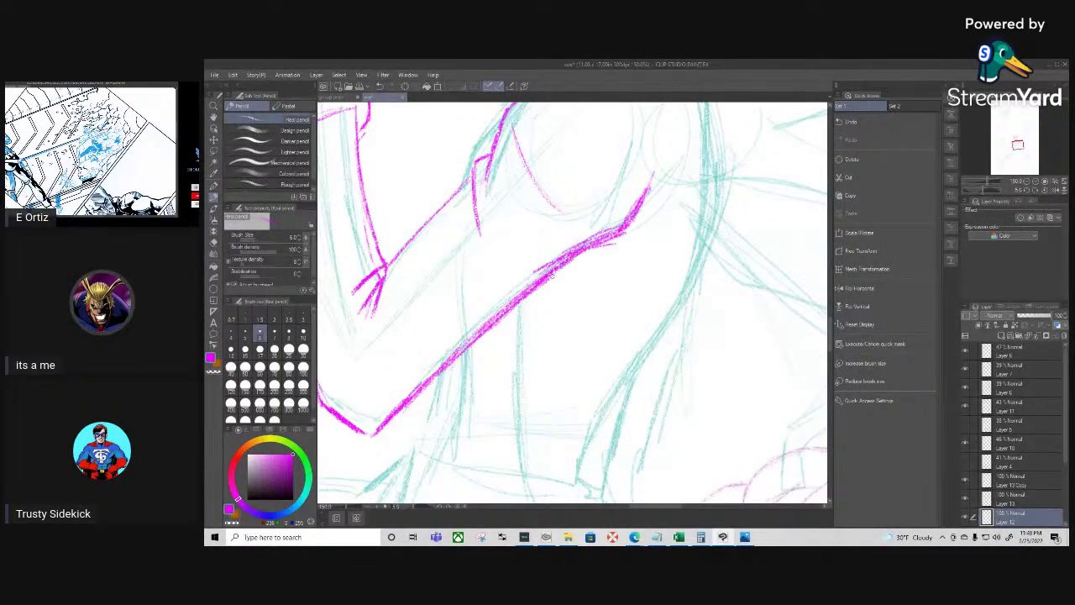
left_click_drag(652, 312, 585, 438)
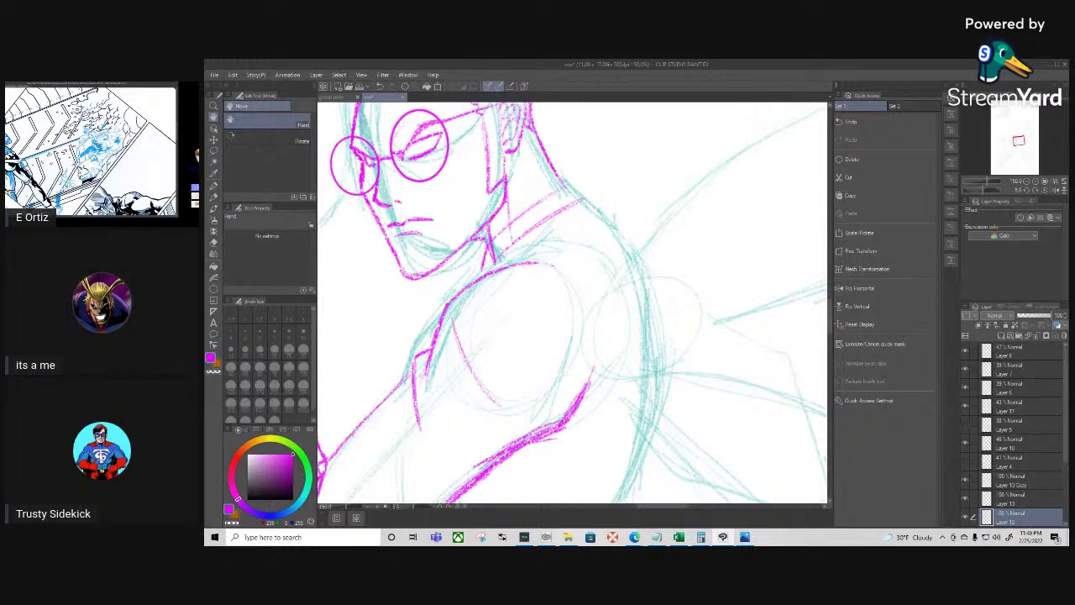
Reinforce the collar band and its back corner, and pencil an arc outward from the back of the neck
key("p")
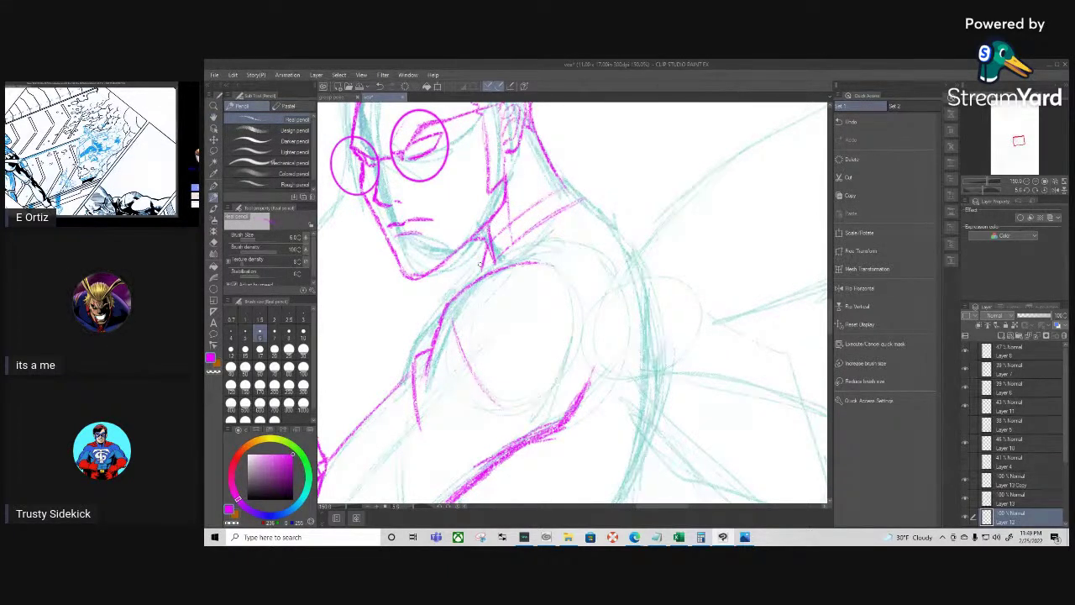
left_click_drag(563, 181, 578, 201)
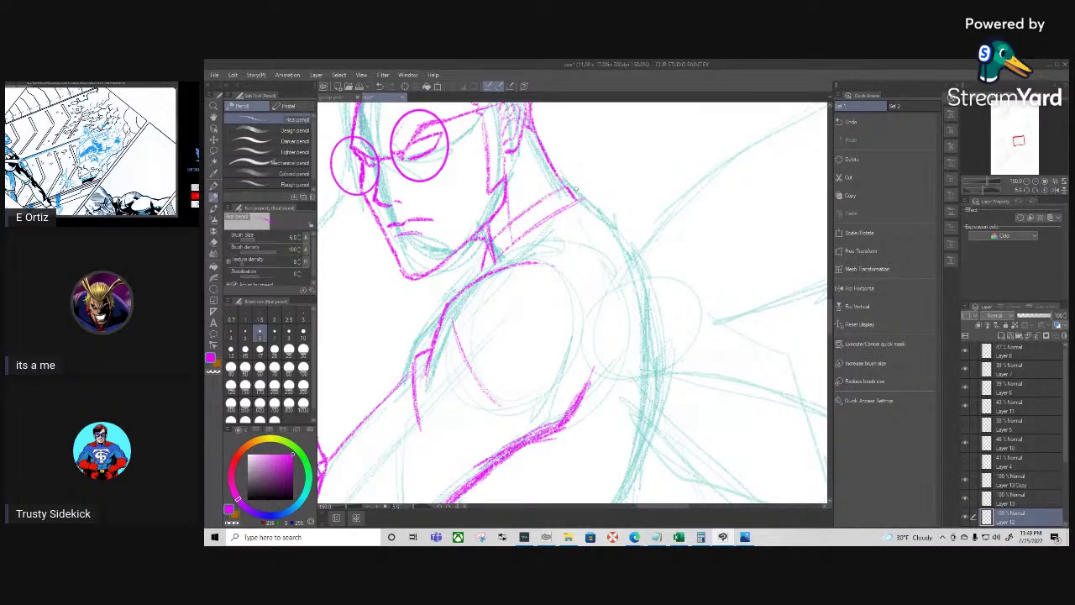
left_click_drag(563, 208, 505, 246)
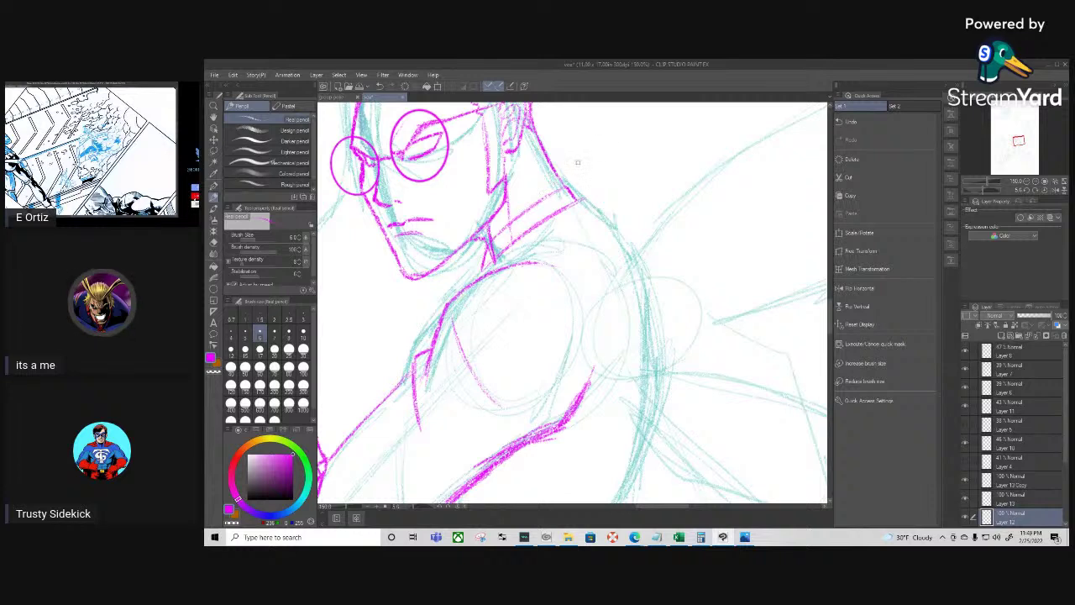
mouse_move(558, 165)
left_mouse_down()
mouse_move(578, 158)
mouse_move(621, 173)
mouse_move(630, 193)
left_mouse_up()
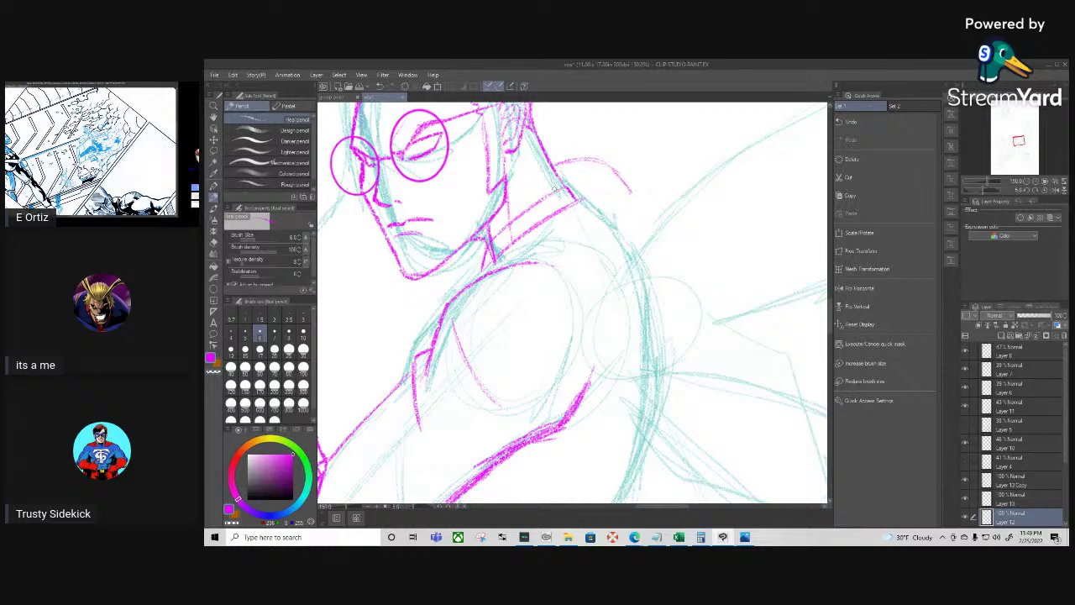
left_click_drag(540, 249, 476, 328)
mouse_move(561, 236)
left_mouse_down()
mouse_move(497, 288)
mouse_move(475, 335)
left_mouse_up()
mouse_move(559, 235)
left_mouse_down()
mouse_move(598, 193)
mouse_move(558, 174)
mouse_move(591, 203)
left_mouse_up()
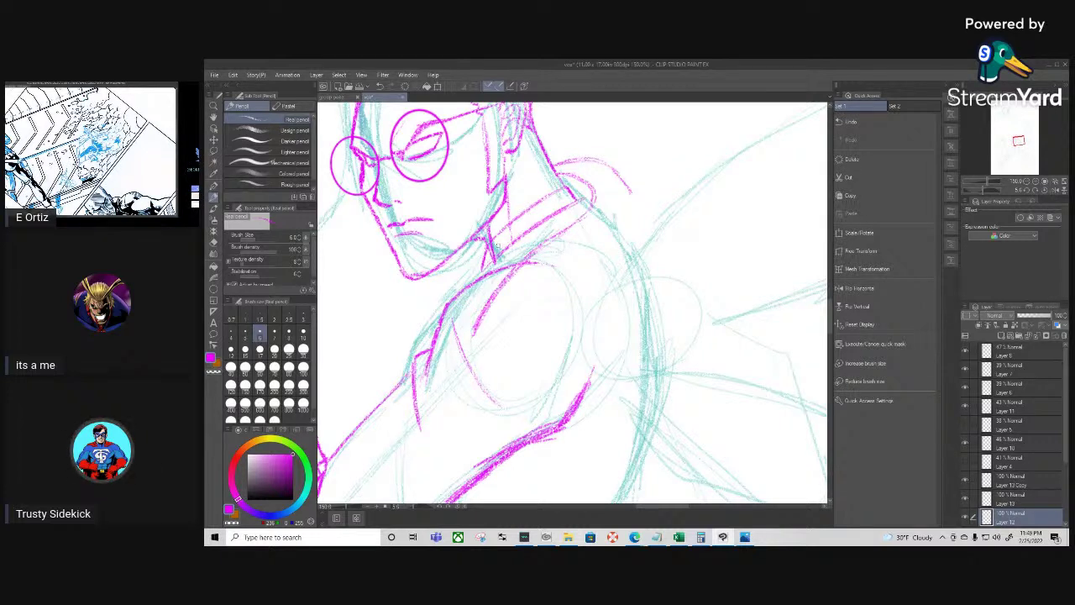
Remove the arc behind the neck and the trial strokes over the shoulder and collar
key("r")
key("e")
mouse_move(475, 334)
left_mouse_down()
mouse_move(531, 253)
mouse_move(562, 243)
mouse_move(598, 202)
mouse_move(637, 184)
mouse_move(582, 149)
mouse_move(559, 156)
mouse_move(562, 173)
mouse_move(588, 148)
mouse_move(632, 198)
mouse_move(614, 154)
left_mouse_up()
key("r")
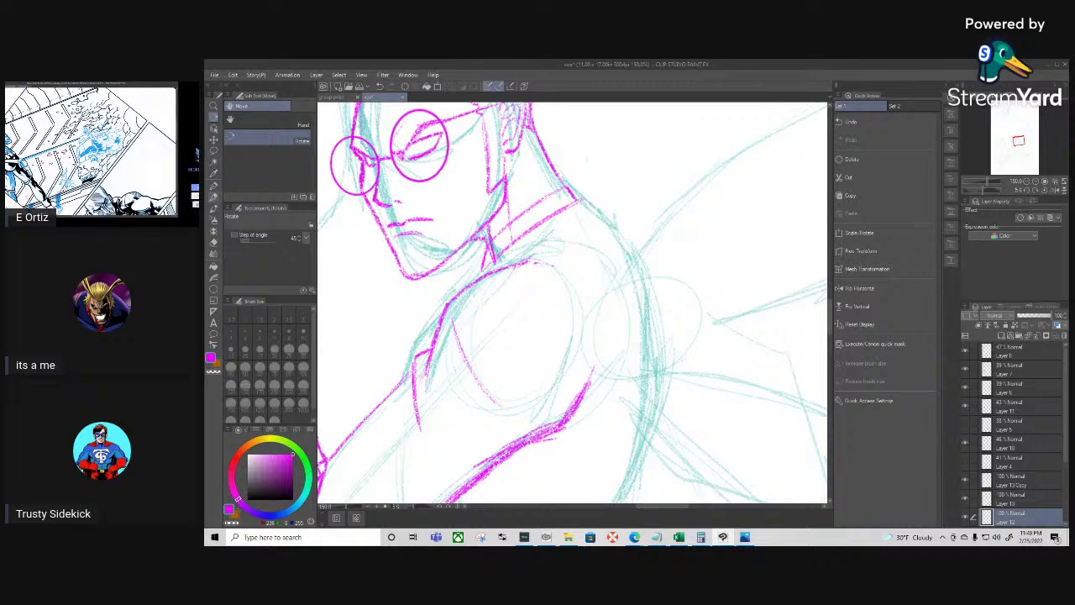
key("p")
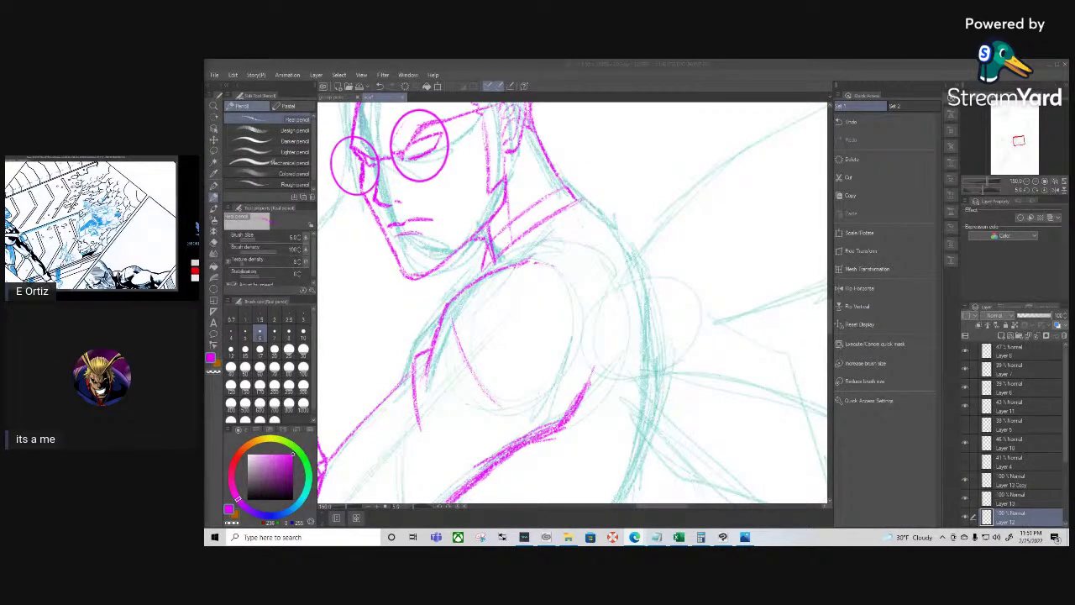
key("alt+Tab")
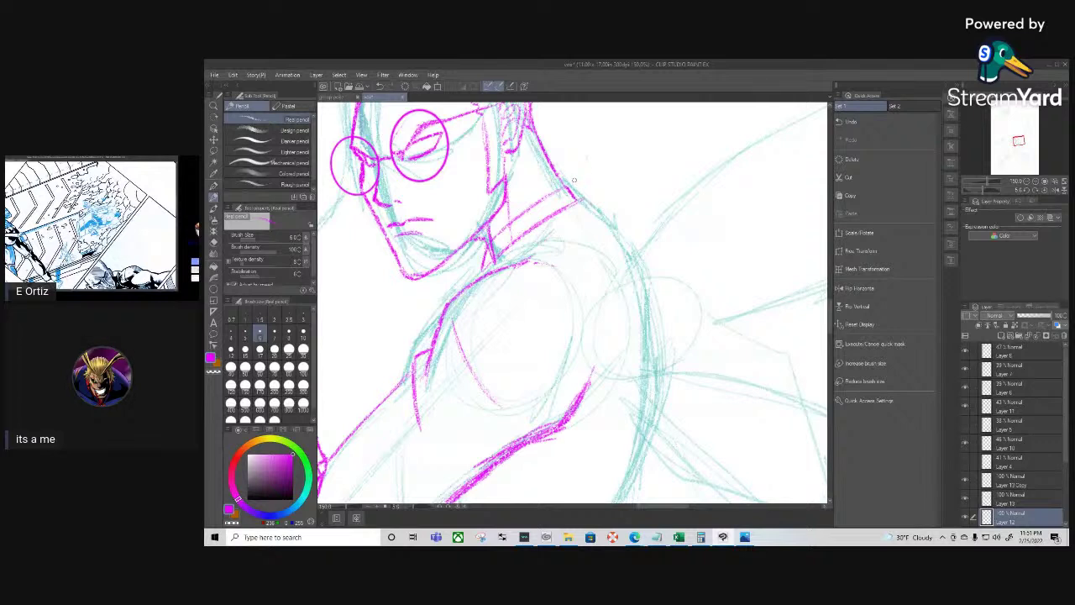
Pencil a flared collar whose upper edge runs from below the chin to a pointed tip behind the neck
left_click_drag(575, 182, 433, 264)
left_click_drag(475, 231, 429, 259)
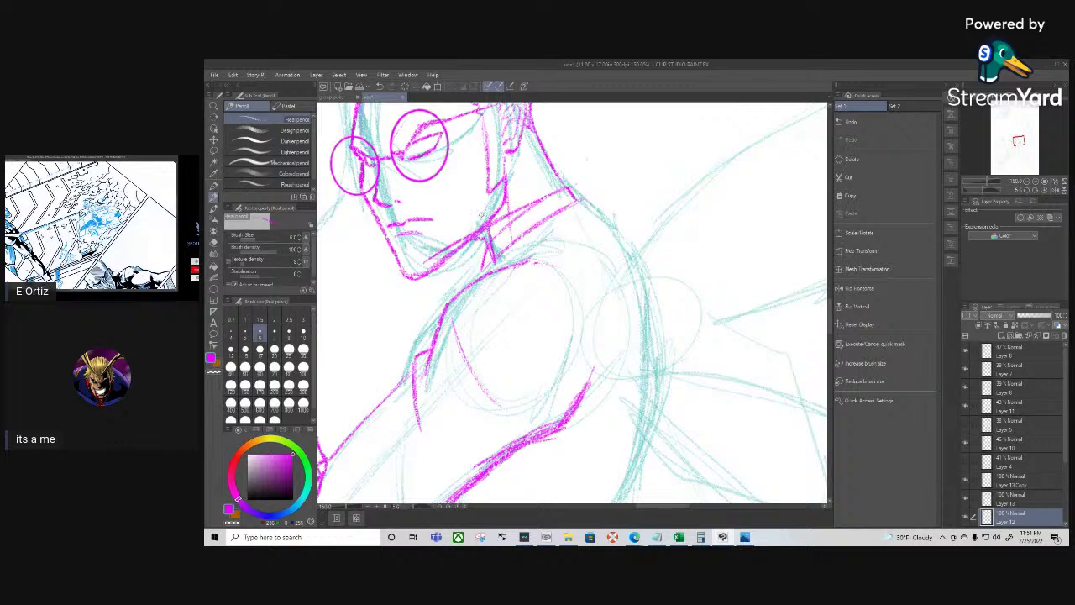
mouse_move(432, 261)
left_mouse_down()
mouse_move(470, 267)
mouse_move(428, 262)
left_mouse_up()
mouse_move(544, 199)
left_mouse_down()
mouse_move(619, 177)
mouse_move(599, 210)
mouse_move(517, 218)
mouse_move(443, 257)
mouse_move(513, 224)
mouse_move(489, 247)
left_mouse_up()
Clean up the old collar band lines and pencil the collar's lower fold toward the shoulder
key("e")
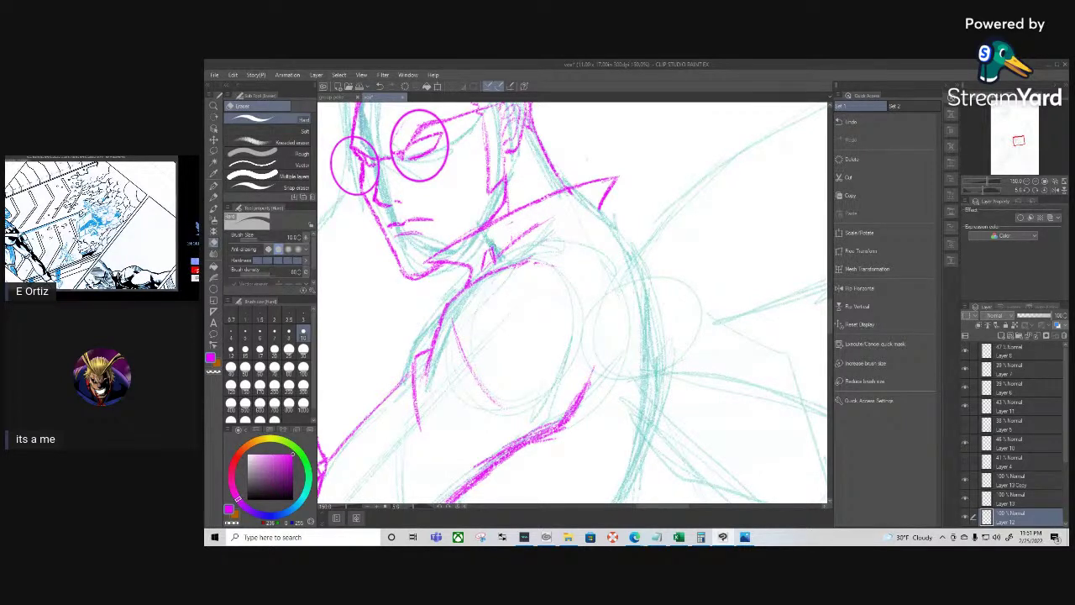
key("p")
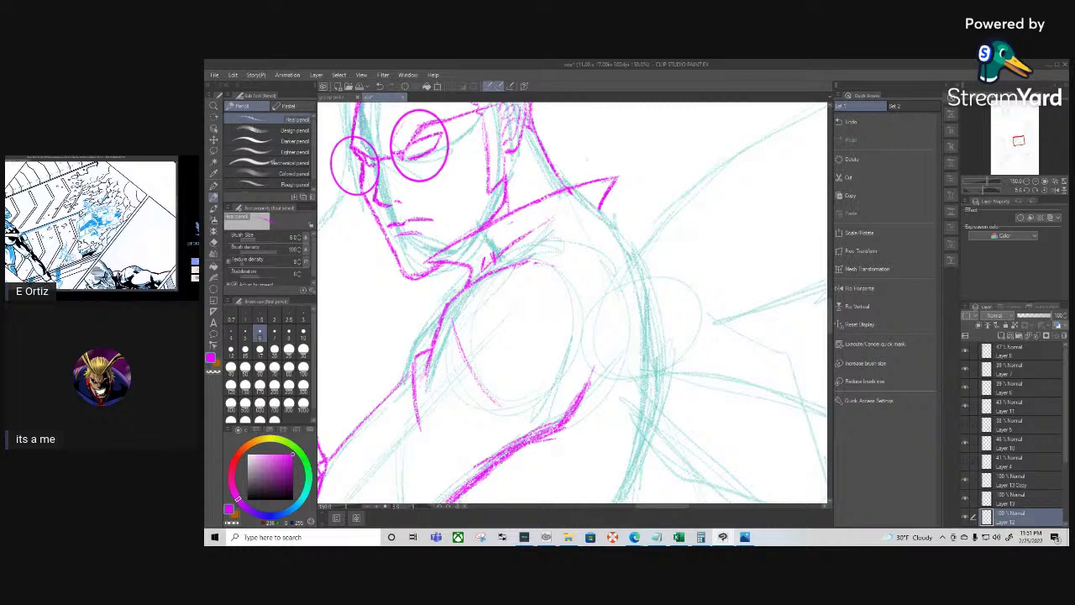
key("e")
key("p")
left_click_drag(519, 241, 560, 225)
Pencil an angular flap outline projecting forward from the chest, with a short end edge meeting the upper arm line
key("space")
left_click_drag(499, 314, 530, 220)
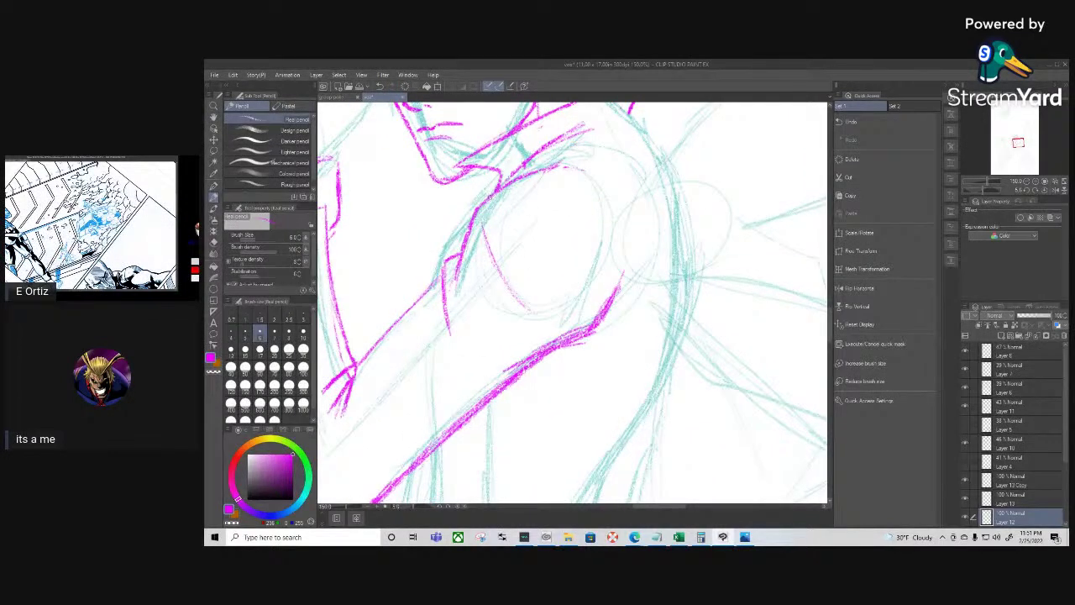
mouse_move(447, 241)
left_mouse_down()
mouse_move(390, 289)
mouse_move(393, 321)
mouse_move(466, 227)
left_mouse_up()
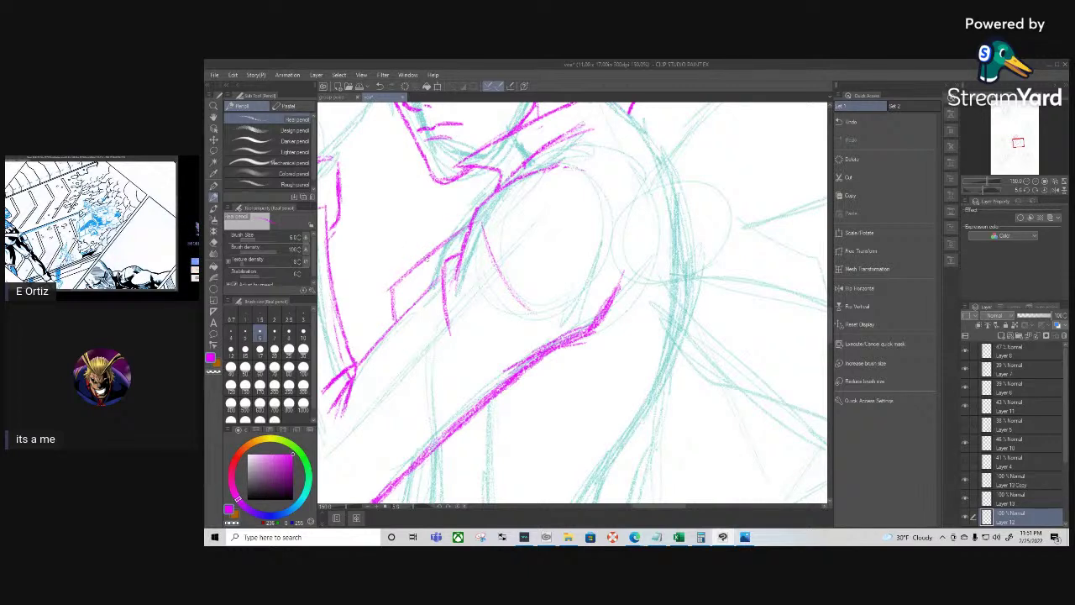
Pencil the curved contour of the upper back, from below the collar tip down behind the shoulder
mouse_move(563, 362)
left_mouse_down()
mouse_move(439, 327)
mouse_move(416, 410)
left_mouse_up()
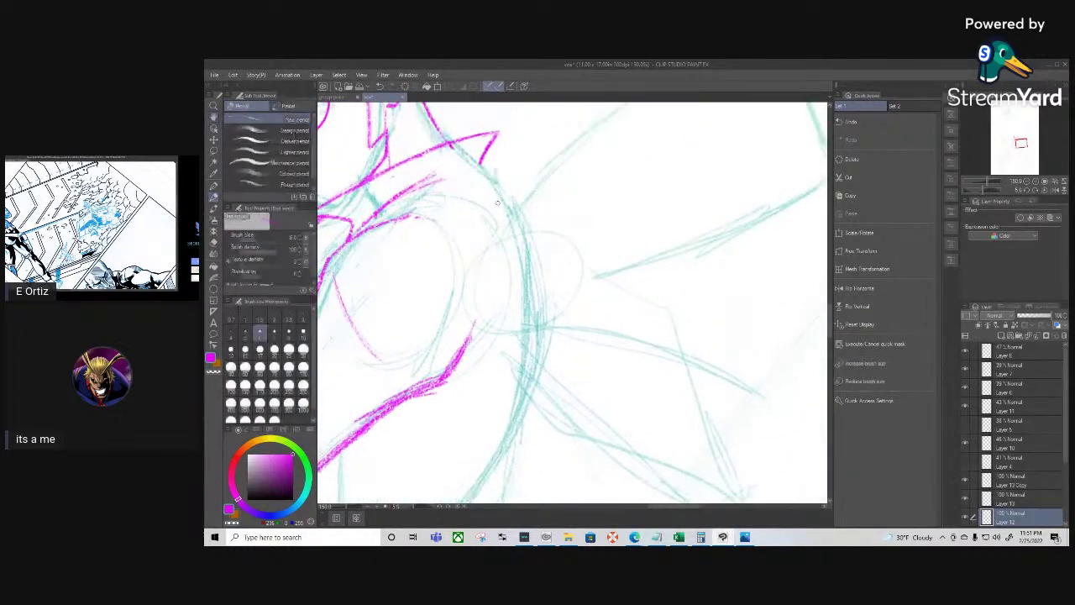
mouse_move(486, 163)
left_mouse_down()
mouse_move(535, 285)
mouse_move(503, 205)
mouse_move(529, 267)
mouse_move(530, 316)
left_mouse_up()
left_click_drag(529, 262, 528, 370)
left_click_drag(527, 289, 520, 394)
mouse_move(530, 255)
left_mouse_down()
mouse_move(530, 286)
mouse_move(483, 167)
left_mouse_up()
left_click_drag(506, 208, 527, 287)
mouse_move(528, 342)
left_mouse_down()
mouse_move(522, 388)
mouse_move(571, 249)
mouse_move(550, 309)
left_mouse_up()
Darken the short end edge of the angular flap in front of the chest
key("space")
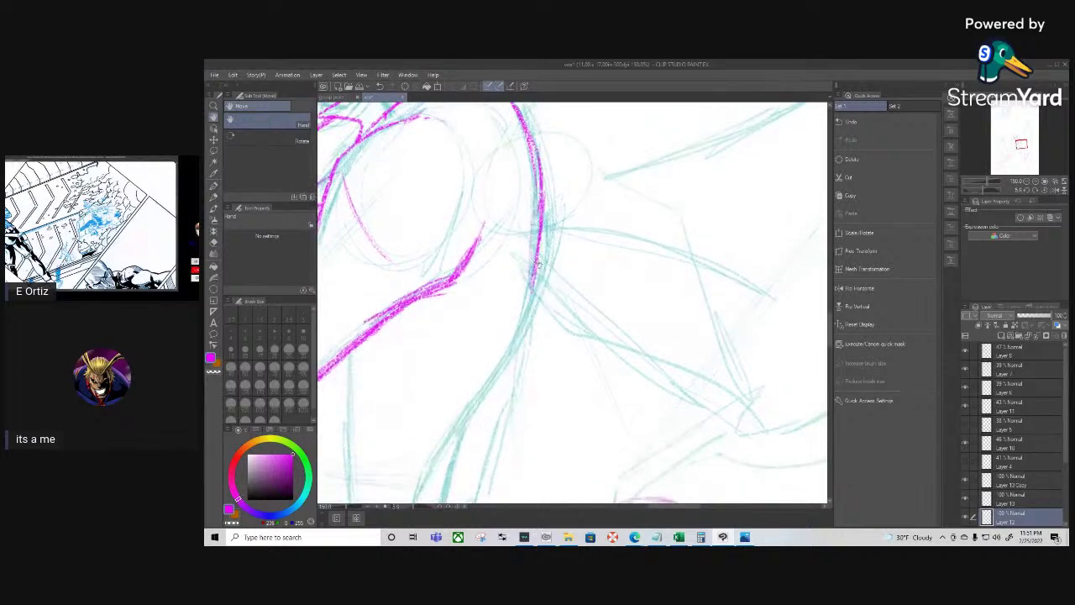
key("p")
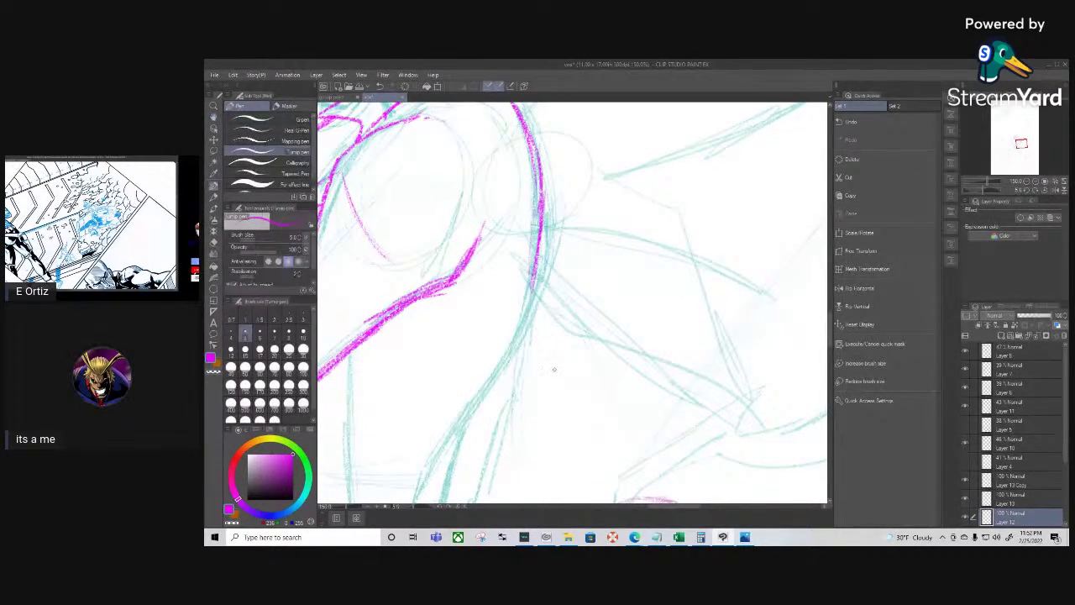
left_click_drag(554, 361, 601, 259)
left_click_drag(439, 341, 552, 288)
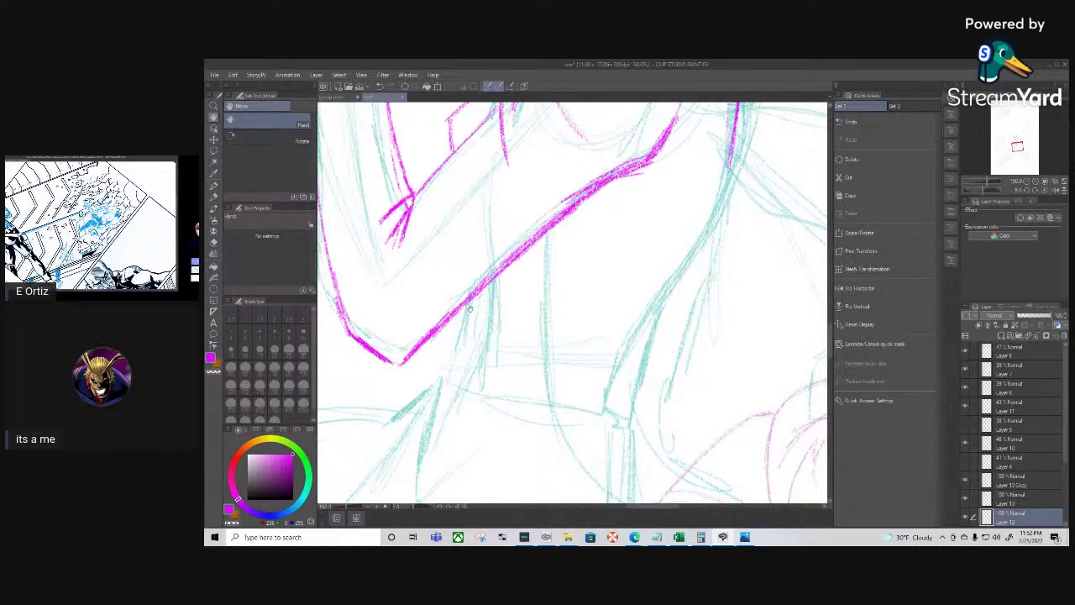
key("p")
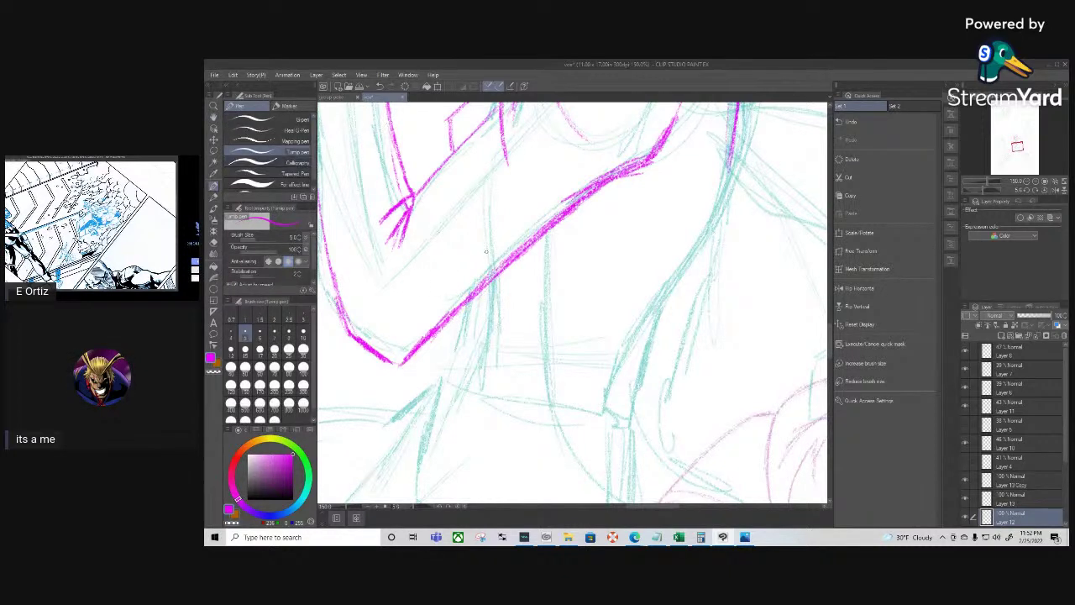
left_click_drag(449, 119, 452, 150)
key("p")
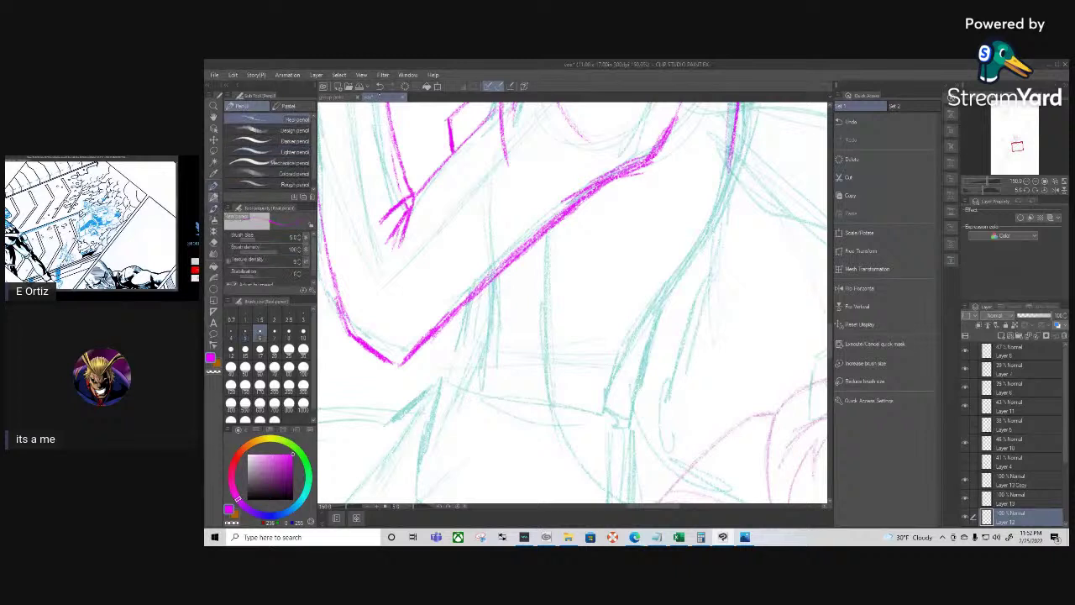
Continue the back contour down along the teal guide toward the waist with reinforced strokes
mouse_move(553, 437)
left_mouse_down()
mouse_move(537, 434)
mouse_move(456, 480)
left_mouse_up()
mouse_move(639, 192)
left_mouse_down()
mouse_move(622, 278)
mouse_move(560, 439)
left_mouse_up()
left_click_drag(588, 358, 563, 465)
mouse_move(614, 422)
left_mouse_down()
mouse_move(635, 288)
mouse_move(660, 278)
left_mouse_up()
Pencil the curved torso line from beneath the arm to the waist and extend the lower end of the back contour
mouse_move(477, 223)
left_mouse_down()
mouse_move(495, 382)
mouse_move(481, 358)
mouse_move(482, 409)
mouse_move(518, 461)
left_mouse_up()
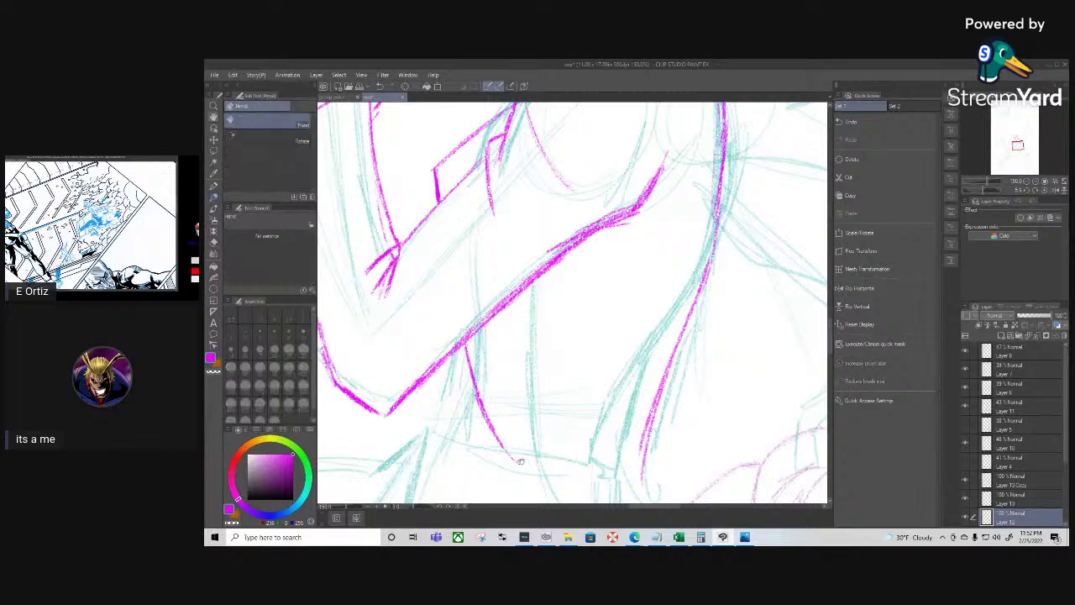
left_click_drag(514, 382, 417, 281)
left_click_drag(406, 350, 433, 385)
left_click_drag(397, 329, 466, 419)
left_click_drag(422, 373, 506, 454)
left_click_drag(402, 343, 420, 375)
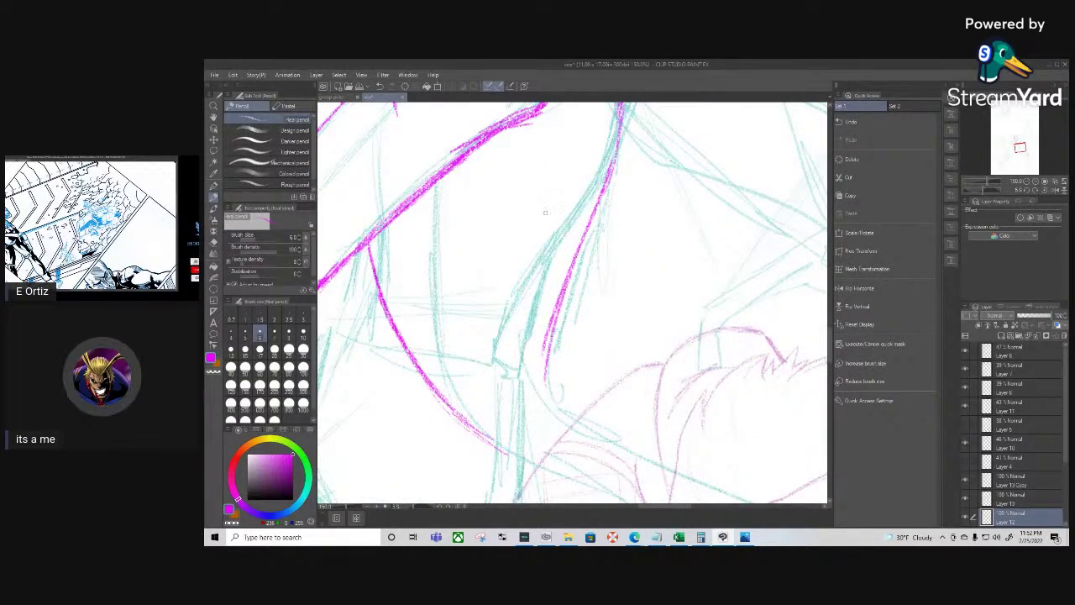
left_click_drag(548, 329, 559, 412)
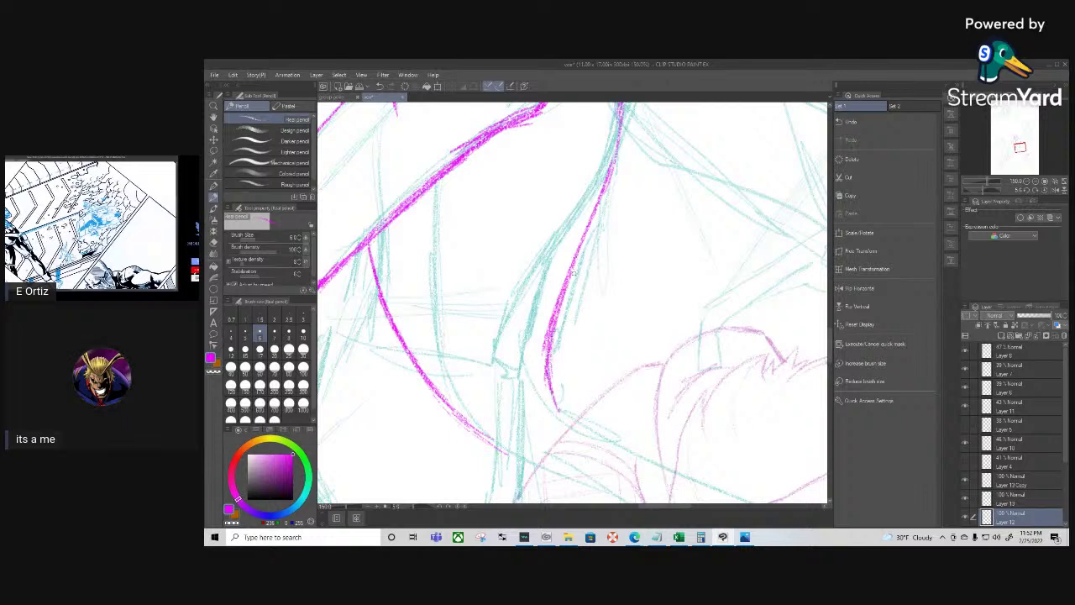
Pencil jagged cloth folds hanging beneath the arm near the elbow, beside the torso line
left_click_drag(494, 393, 610, 442)
mouse_move(521, 367)
left_mouse_down()
mouse_move(542, 437)
mouse_move(528, 380)
left_mouse_up()
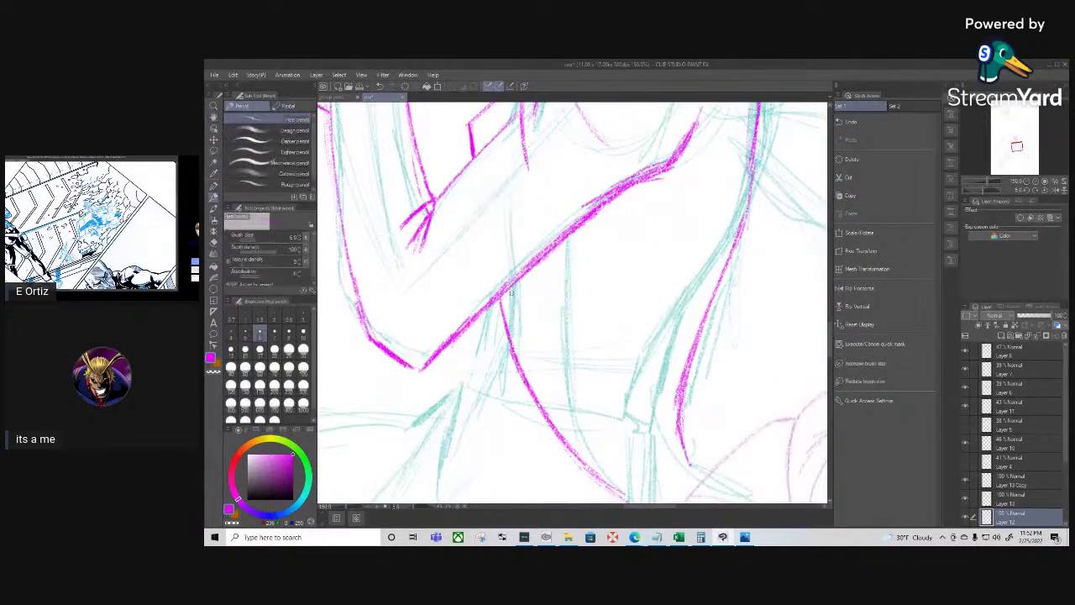
mouse_move(471, 333)
left_mouse_down()
mouse_move(481, 315)
mouse_move(470, 332)
left_mouse_up()
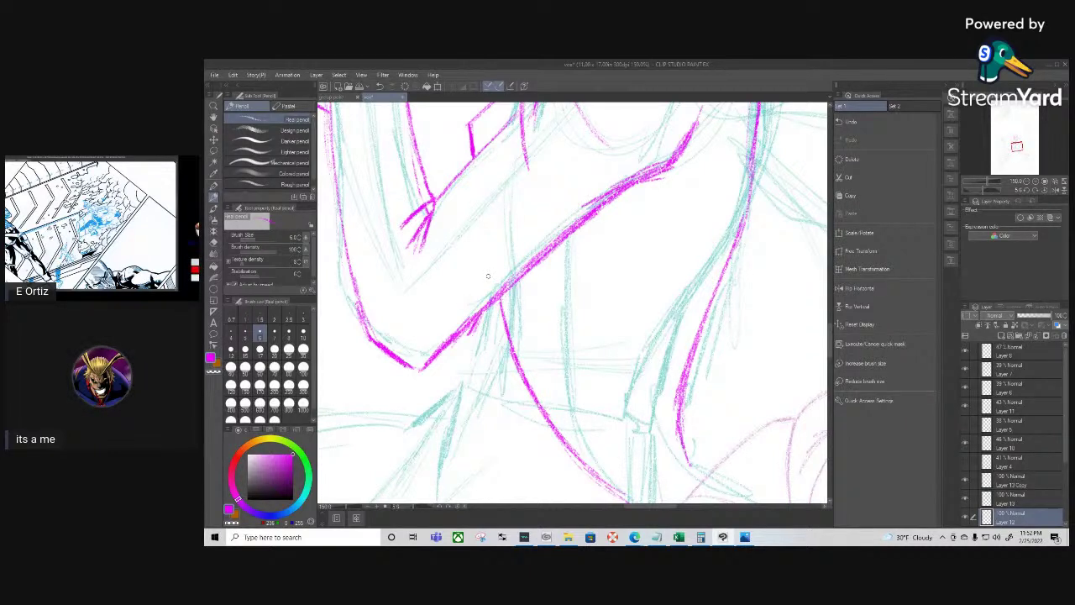
left_click_drag(470, 337, 472, 371)
left_click_drag(489, 307, 486, 319)
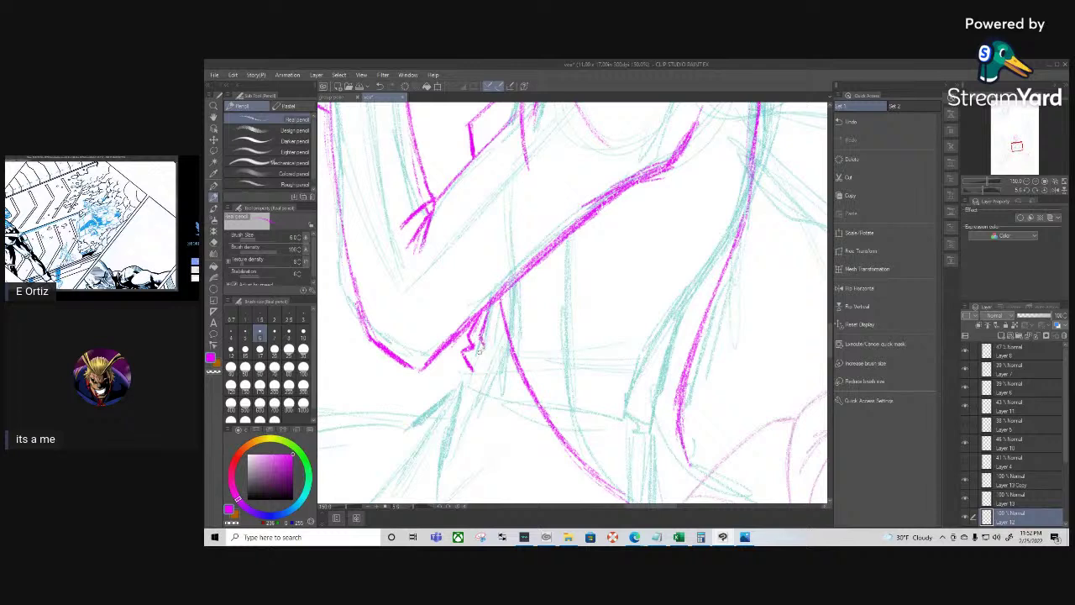
mouse_move(486, 362)
left_mouse_down()
mouse_move(493, 304)
mouse_move(487, 329)
left_mouse_up()
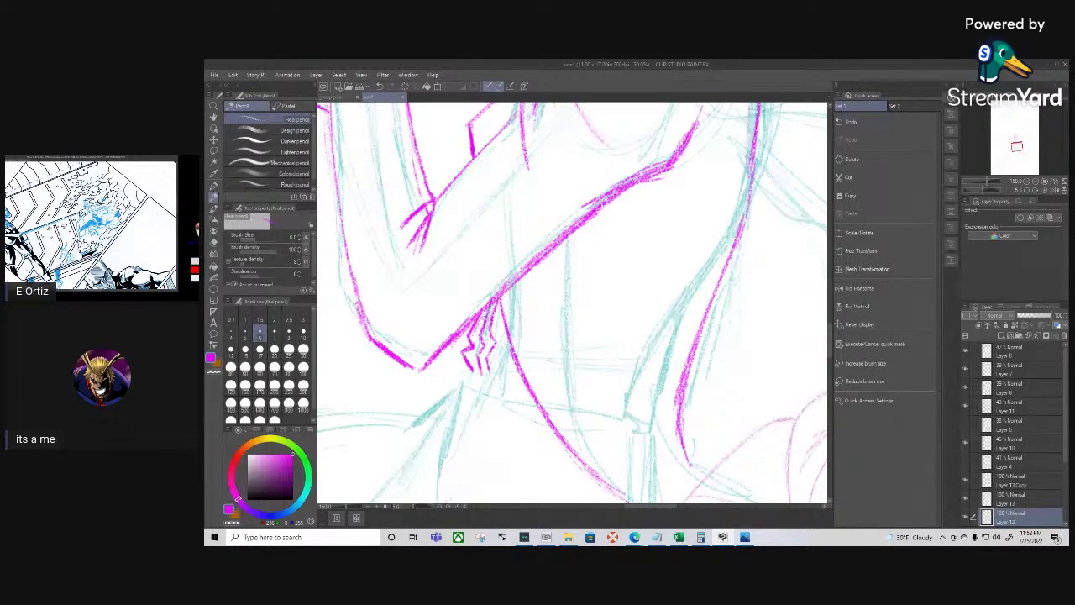
Pencil a narrow slanted waistband below the cloth folds, with a short divider and a closed outer end
key("shift+space")
left_click_drag(535, 434, 375, 396)
left_click_drag(459, 270, 480, 316)
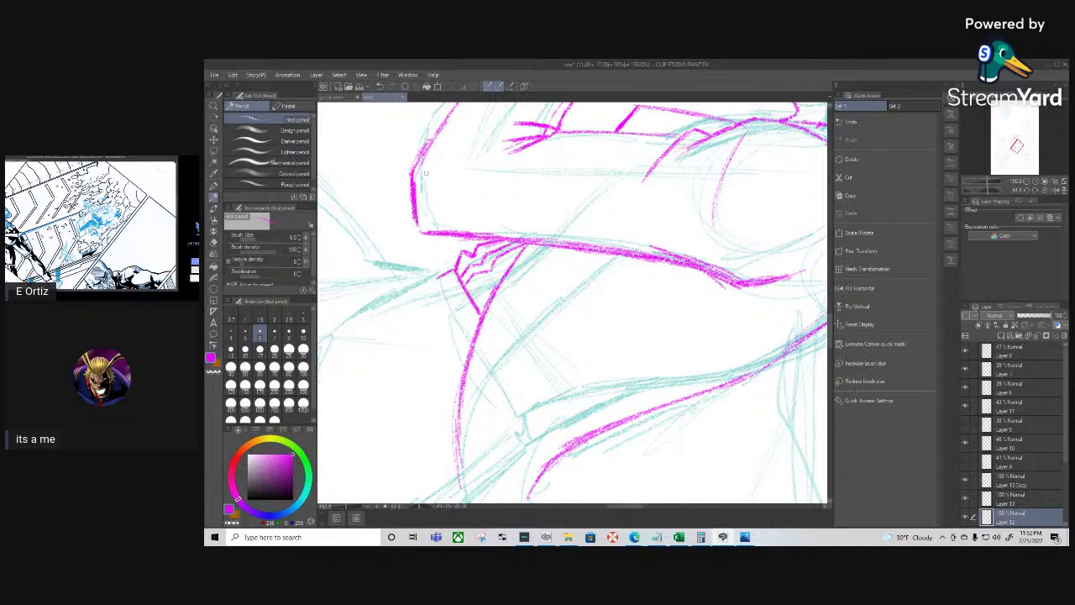
mouse_move(438, 282)
left_mouse_down()
mouse_move(450, 318)
mouse_move(461, 314)
mouse_move(470, 349)
left_mouse_up()
key("shift+space")
left_click_drag(424, 413, 545, 478)
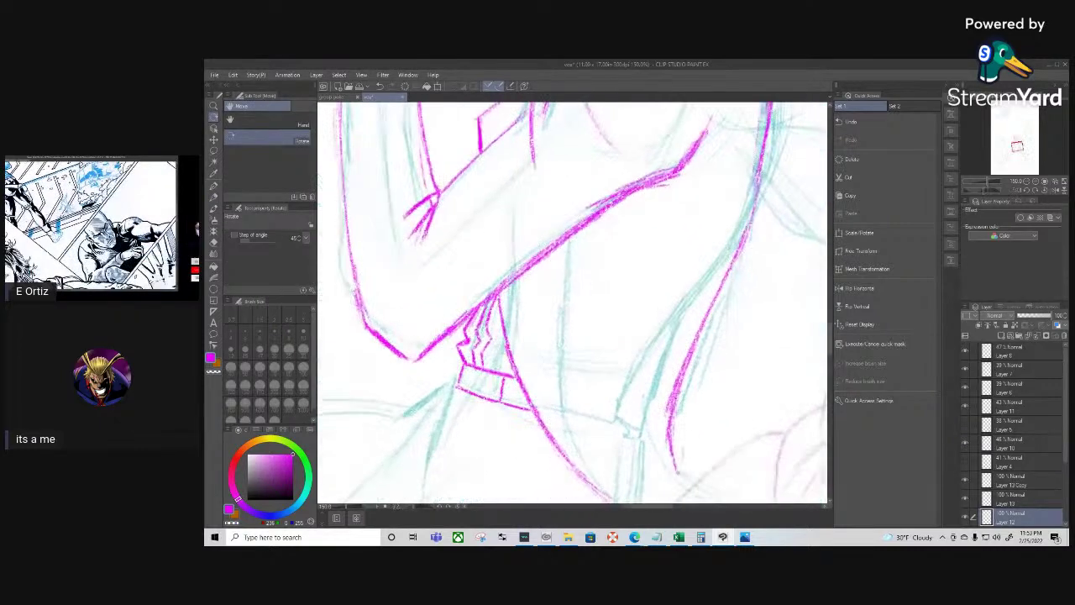
left_click_drag(456, 369, 453, 384)
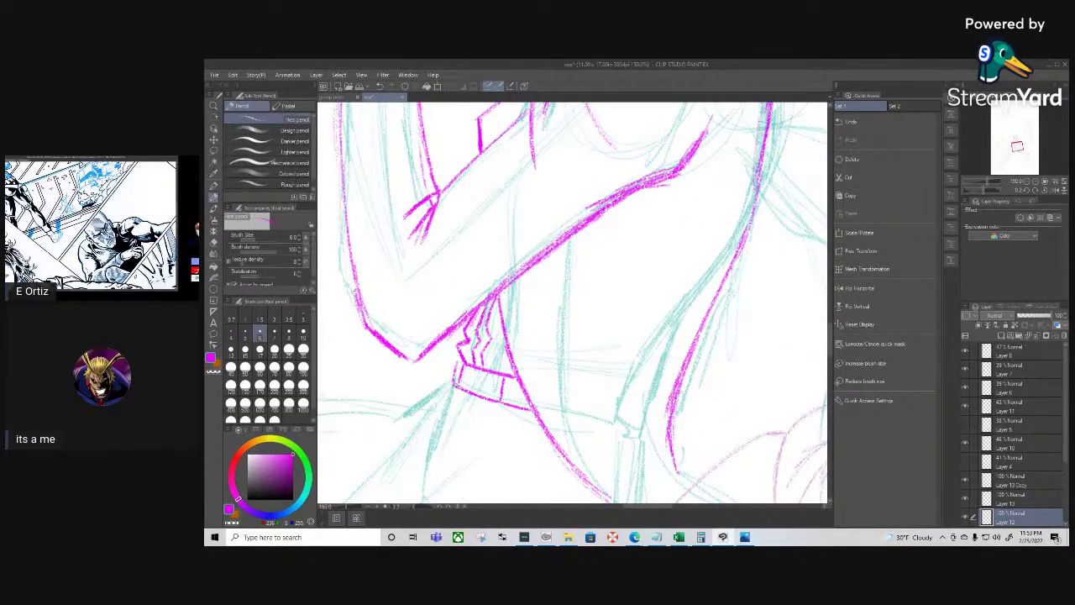
Pencil a short tapering stroke outward from the waistband's outer end along the teal guide
key("space")
left_click_drag(514, 418, 534, 353)
key("p")
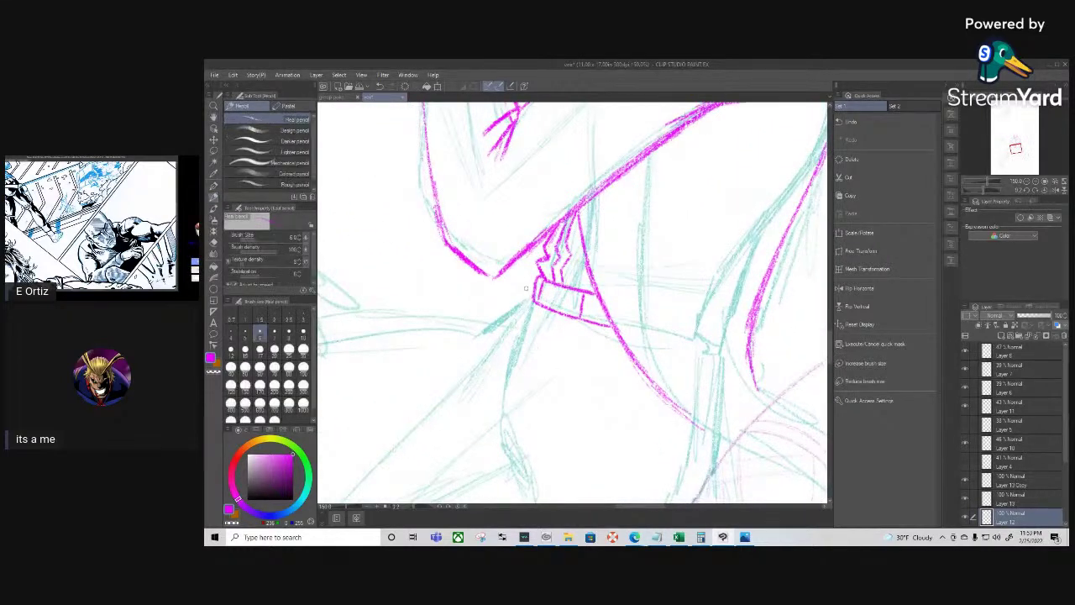
left_click_drag(522, 315, 494, 330)
Examine the middle figure's new linework against the surrounding group sketch
key("space")
left_click_drag(592, 405, 479, 462)
mouse_move(632, 313)
left_mouse_down()
mouse_move(479, 410)
mouse_move(583, 355)
mouse_move(542, 238)
mouse_move(593, 130)
left_mouse_up()
scroll(593, 133, "down", 1)
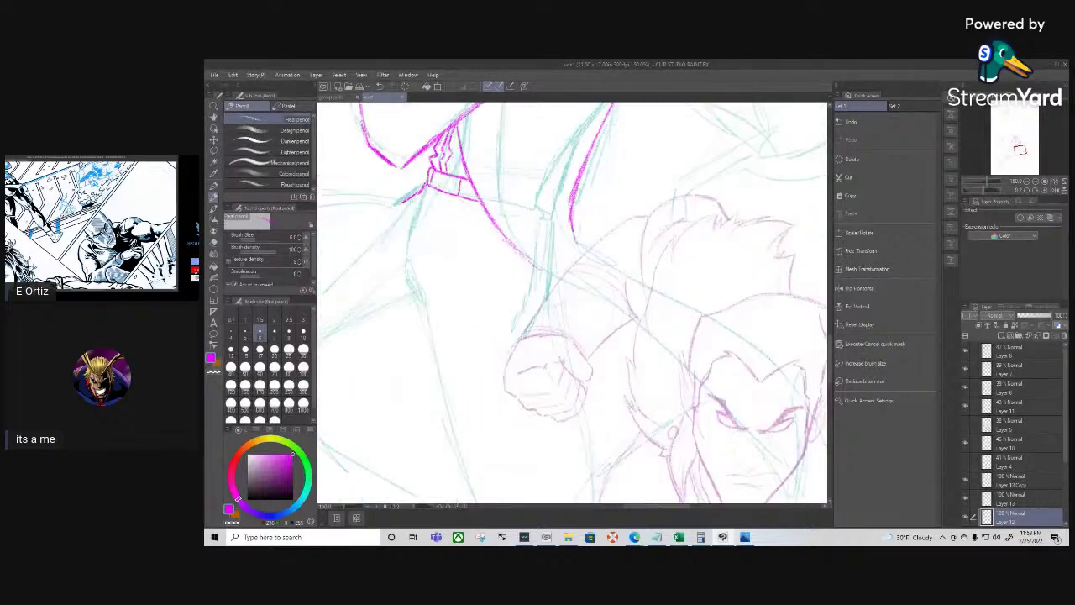
scroll(595, 126, "down", 2)
key("space")
left_click_drag(600, 322, 564, 454)
left_click_drag(579, 365, 571, 446)
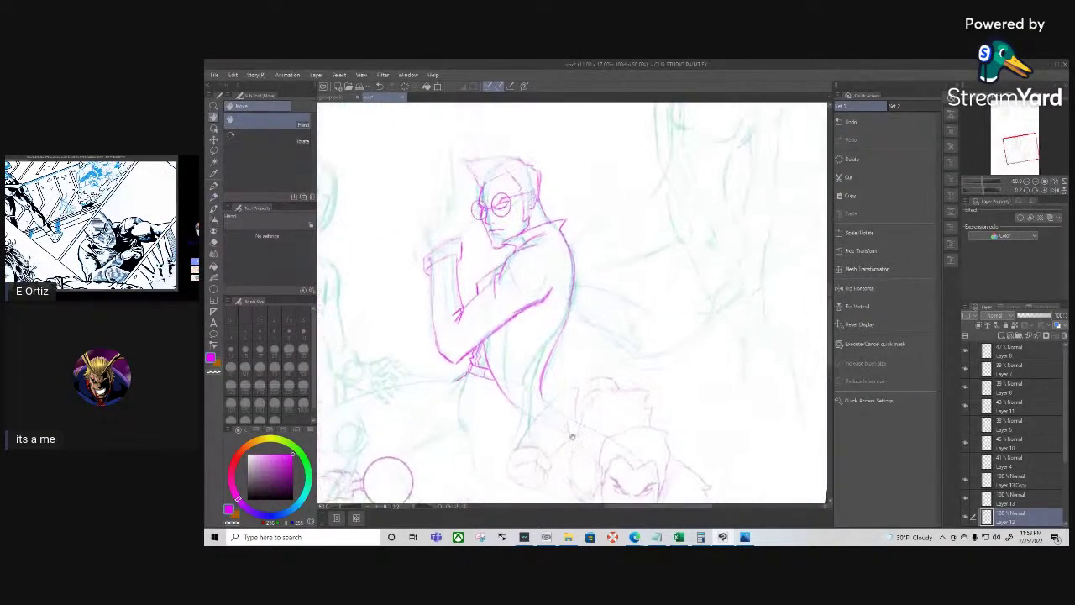
key("p")
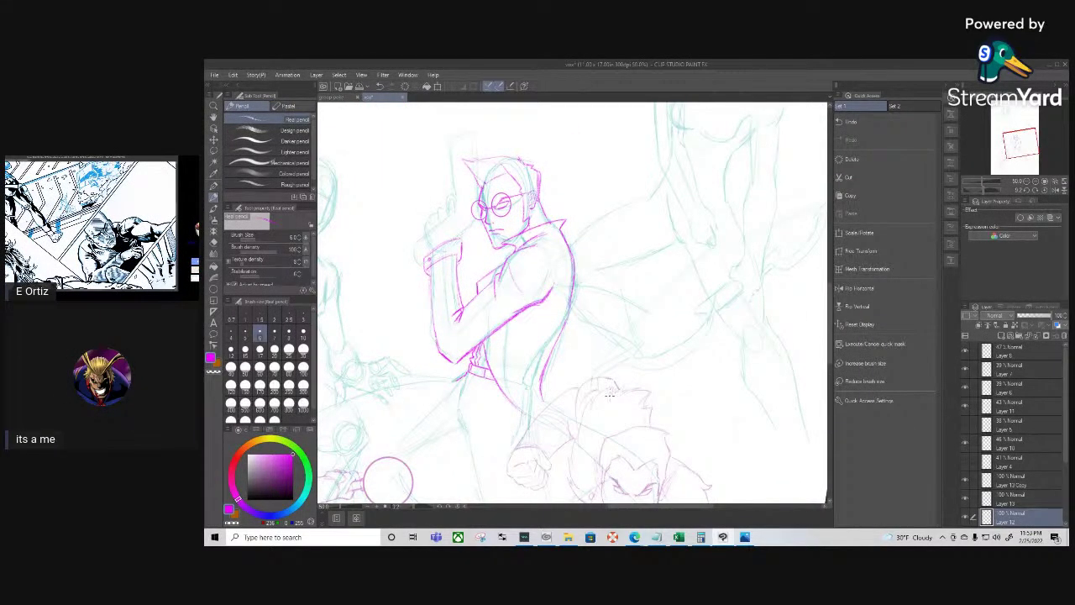
scroll(605, 398, "down", 1)
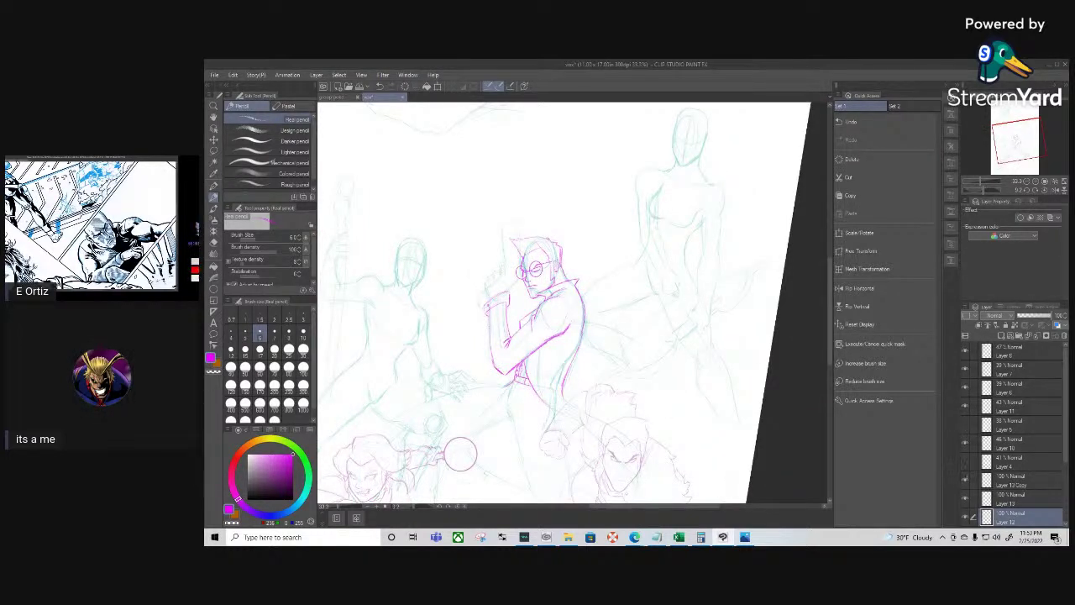
Make the hidden layer containing the large standing figure visible behind the group
left_click_drag(1065, 411, 1065, 466)
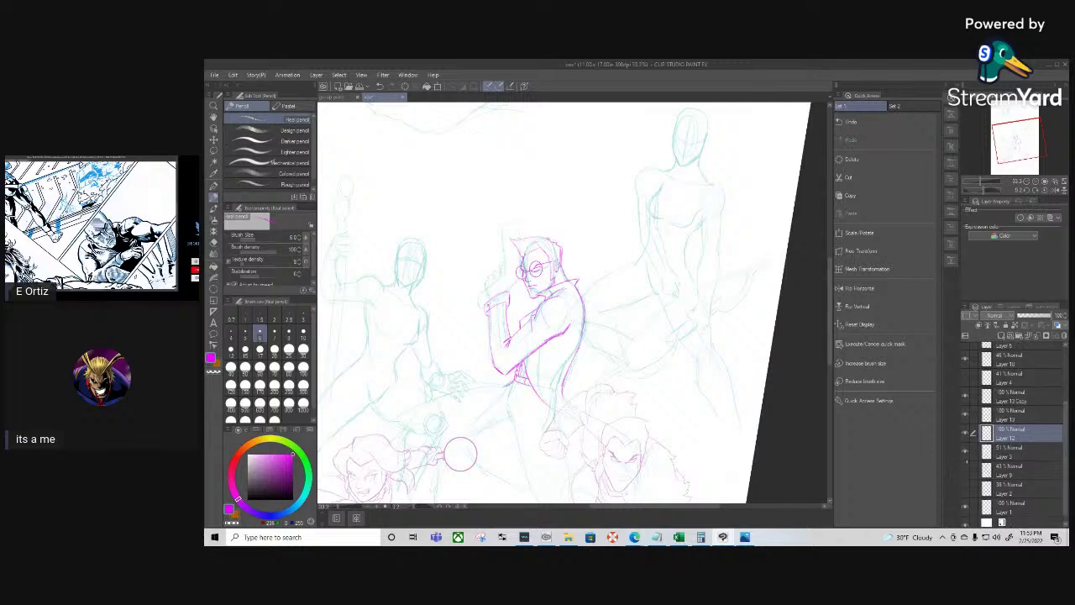
left_click(965, 469)
mouse_move(780, 253)
left_mouse_down()
mouse_move(760, 412)
mouse_move(718, 313)
mouse_move(727, 305)
left_mouse_up()
scroll(770, 431, "down", 1)
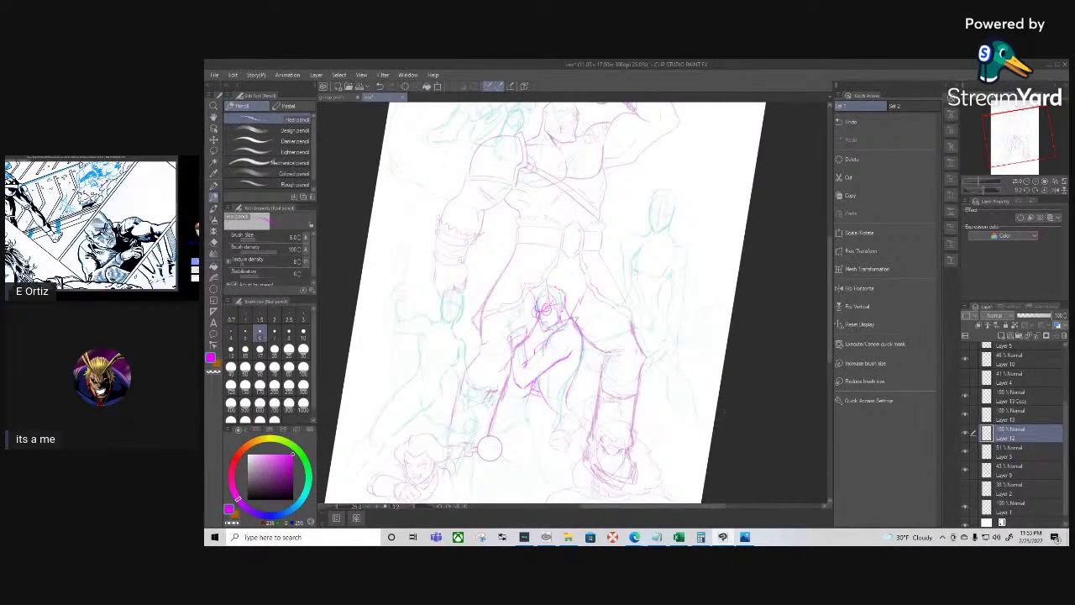
left_click_drag(719, 426, 723, 448)
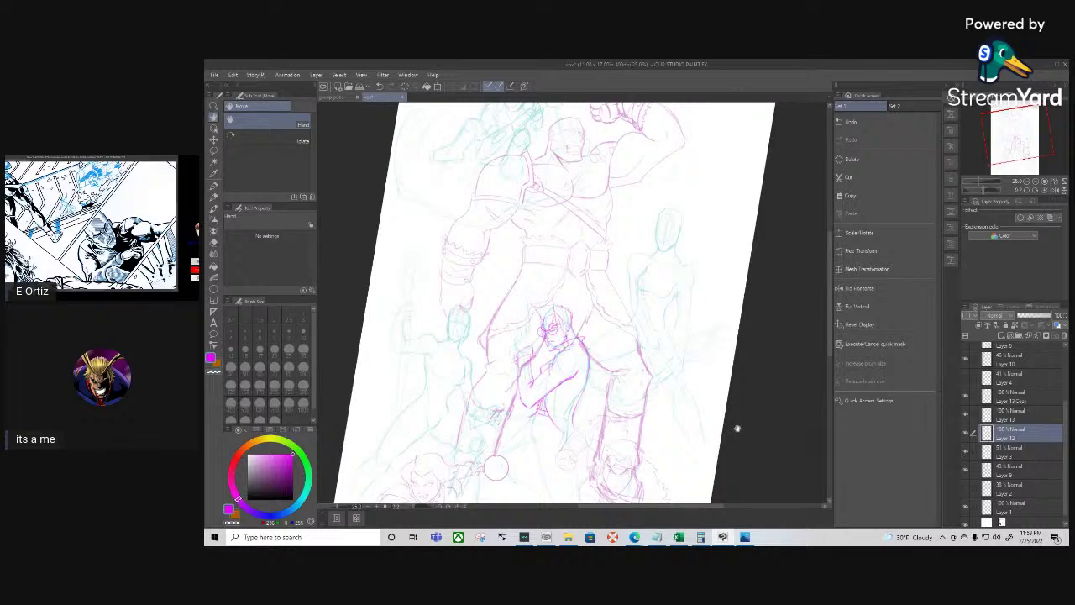
key("p")
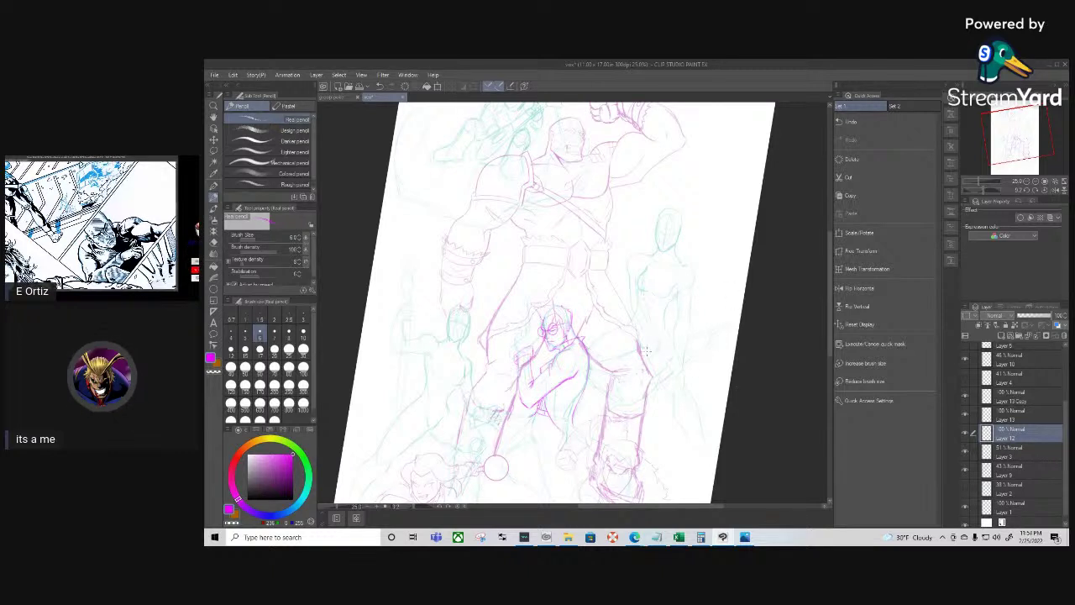
key("space")
left_click_drag(611, 476, 611, 363)
mouse_move(653, 306)
left_mouse_down()
mouse_move(635, 353)
mouse_move(645, 422)
left_mouse_up()
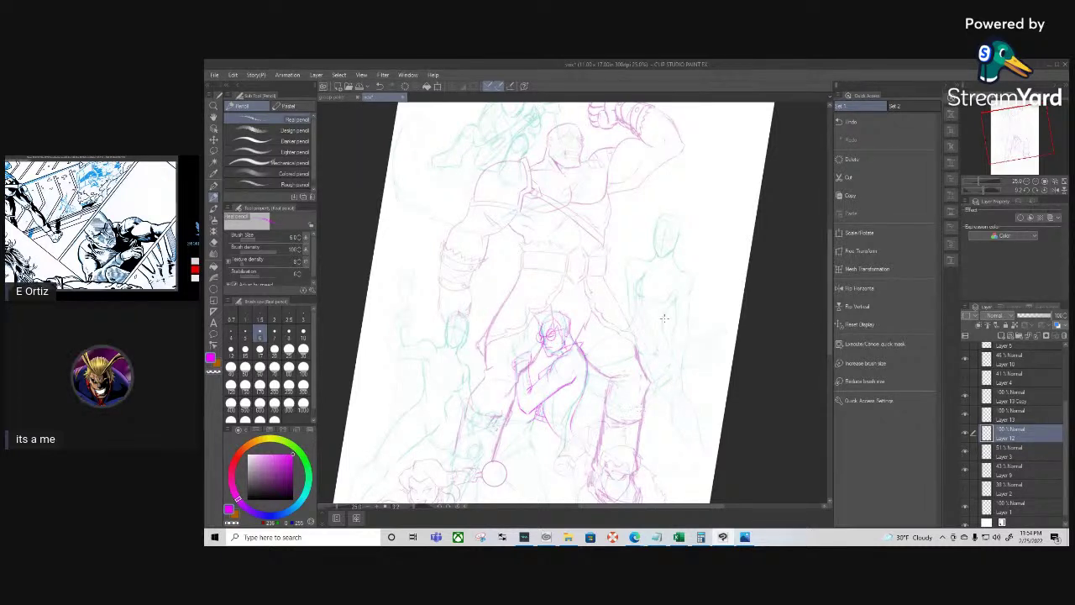
left_click_drag(652, 353, 623, 455)
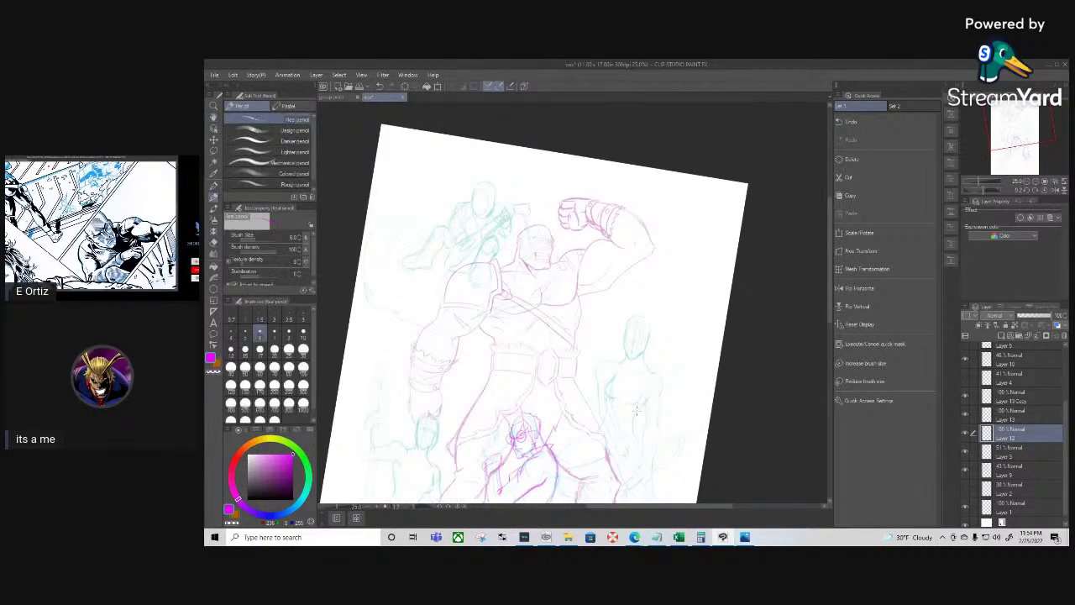
left_click_drag(648, 421, 640, 337)
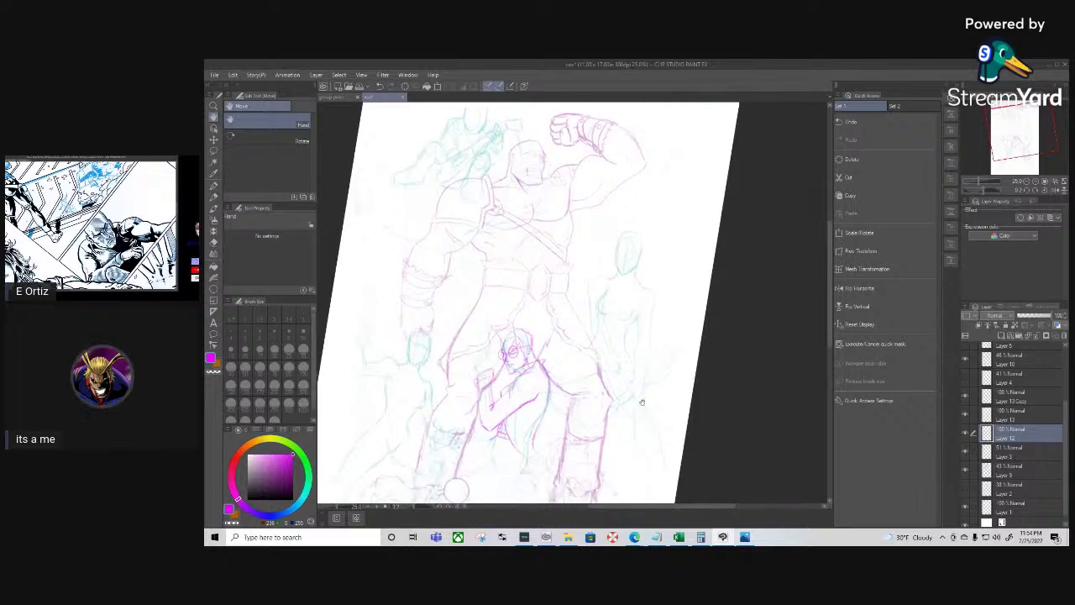
left_click_drag(631, 408, 660, 357)
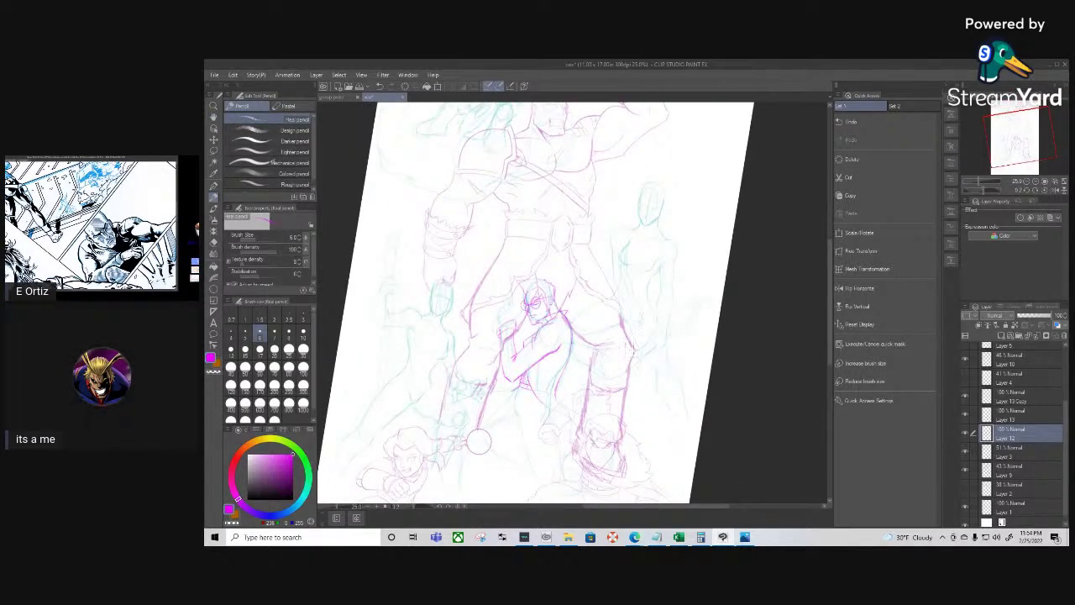
mouse_move(635, 379)
left_mouse_down()
mouse_move(645, 395)
mouse_move(633, 425)
left_mouse_up()
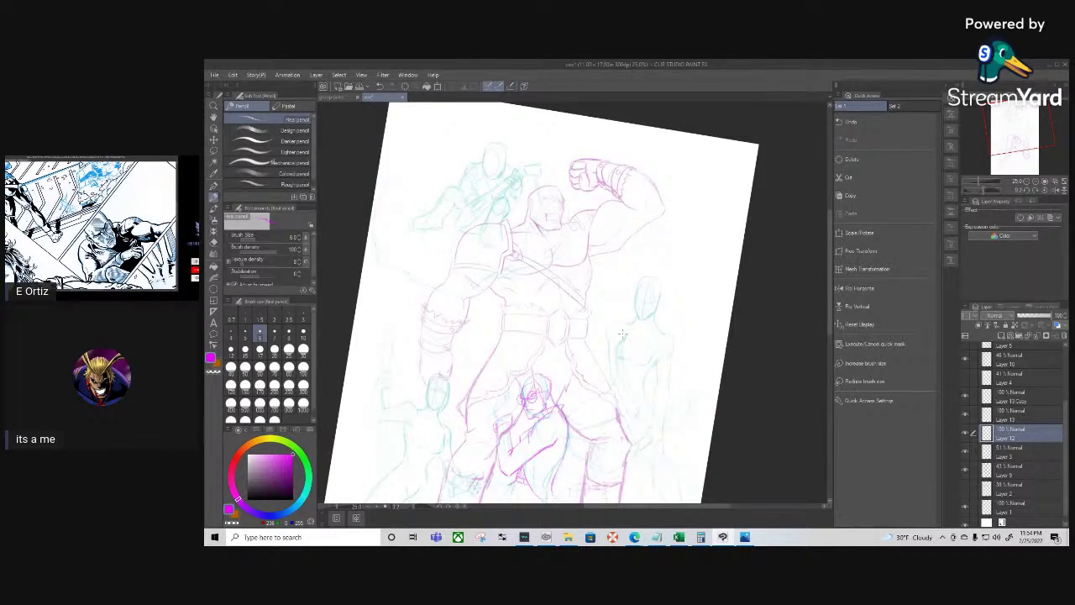
Open the finished poster illustration tmnt poster.jpg from the image folder as a separate document
left_click(214, 74)
mouse_move(243, 119)
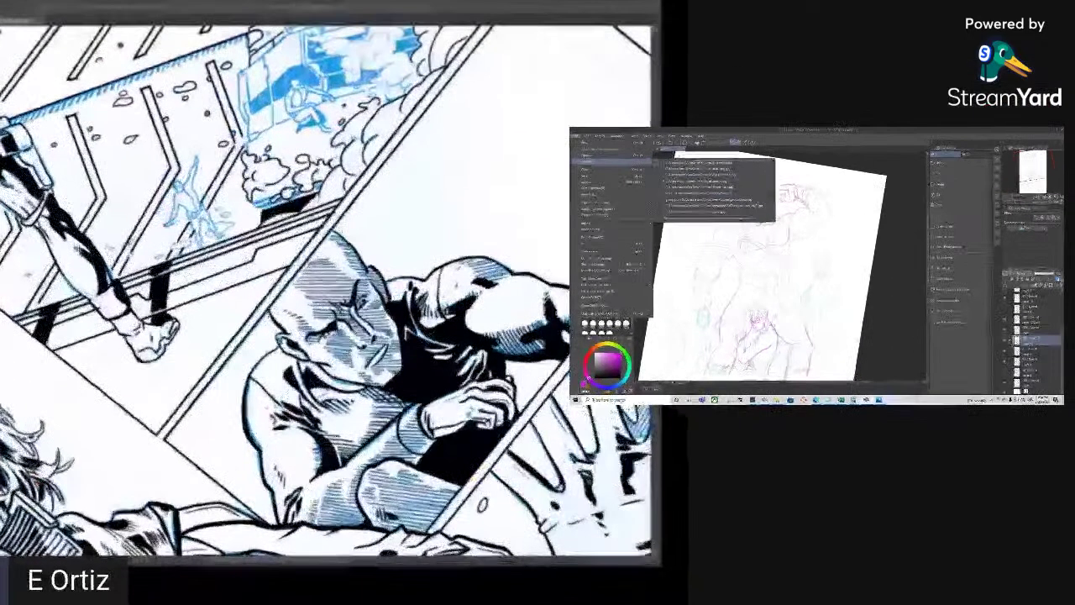
left_click(610, 155)
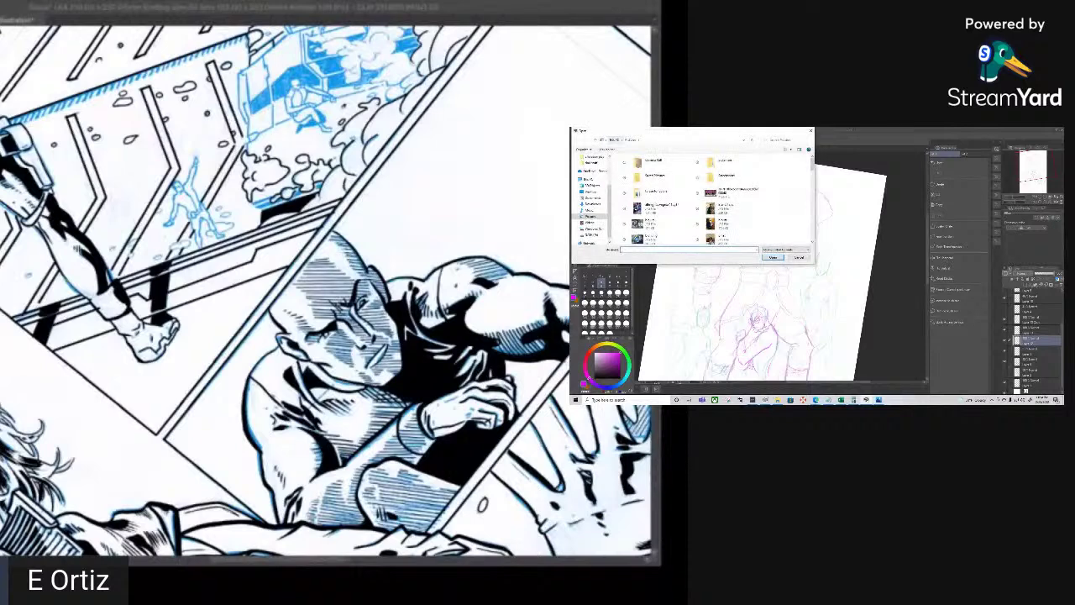
left_click_drag(812, 166, 812, 191)
scroll(689, 197, "down", 5)
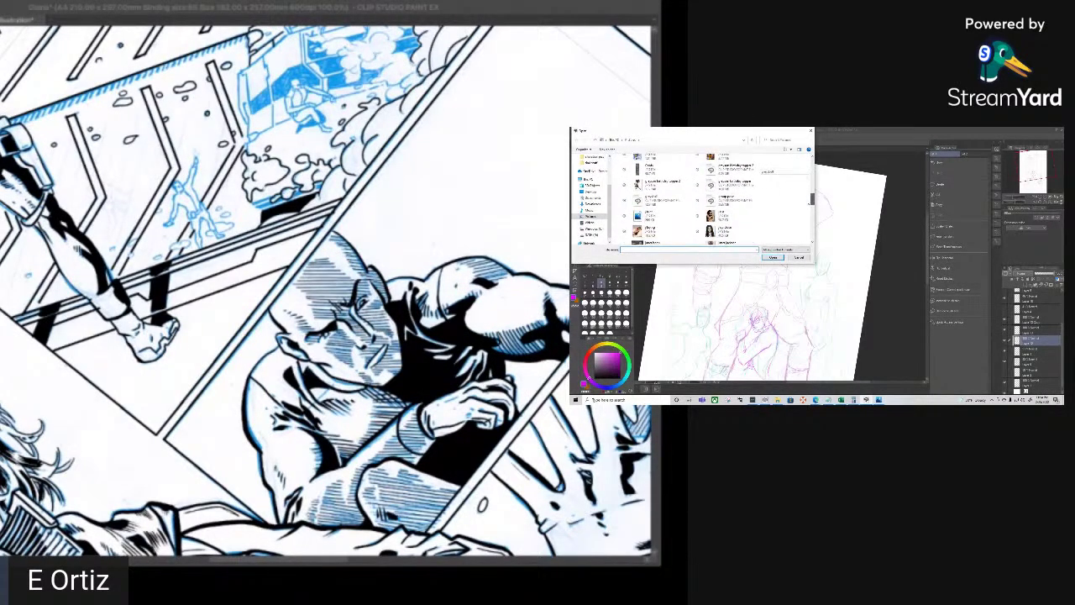
scroll(689, 198, "down", 4)
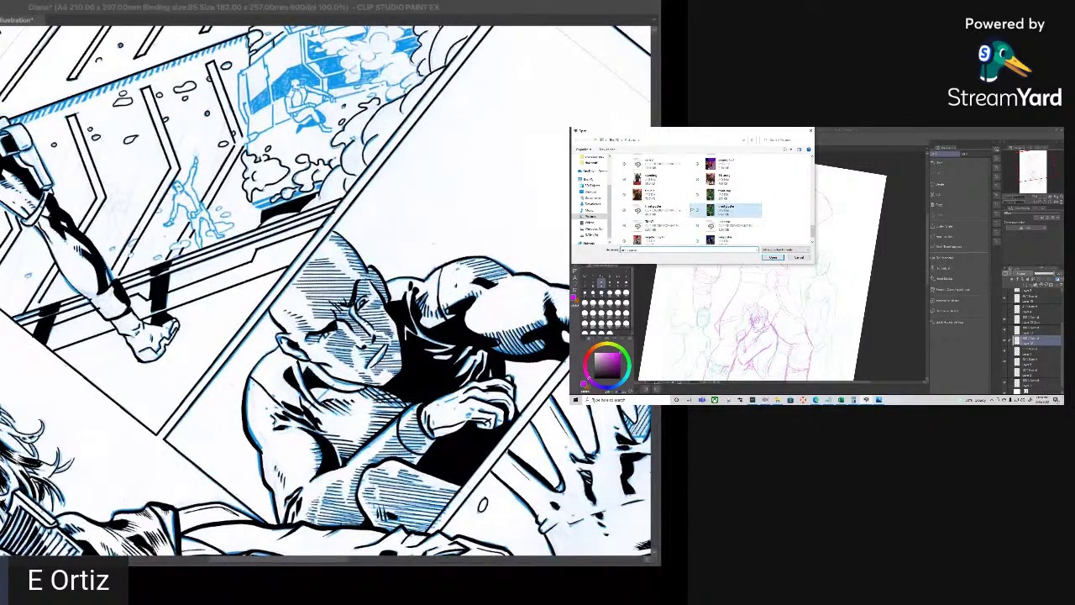
double_click(728, 210)
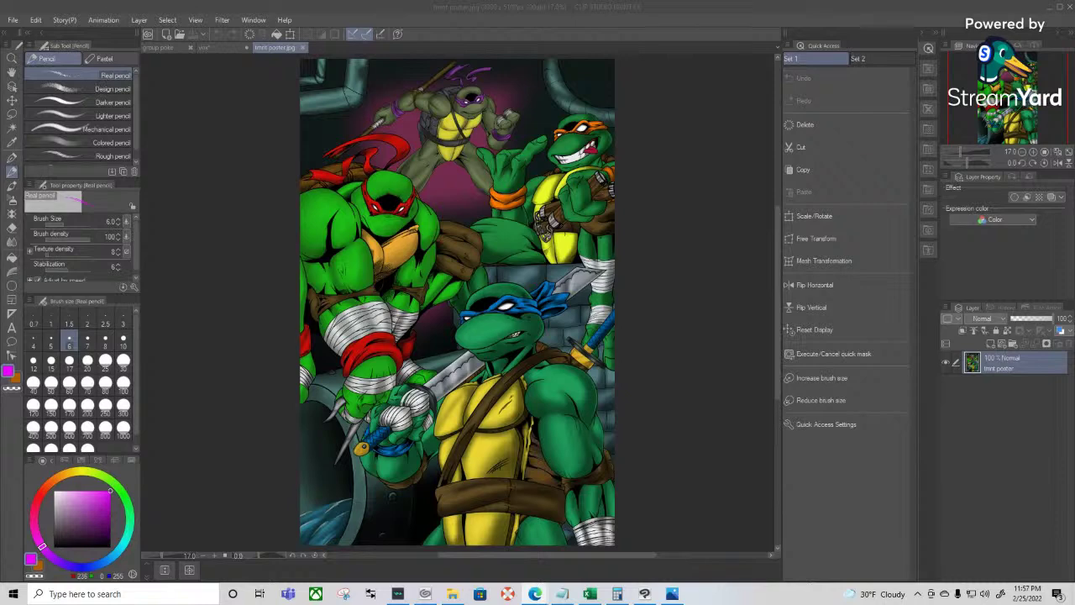
View the open group poke and tmnt poster.jpg illustrations alongside the group sketch, ending on the sketch
left_click(163, 47)
left_click(215, 47)
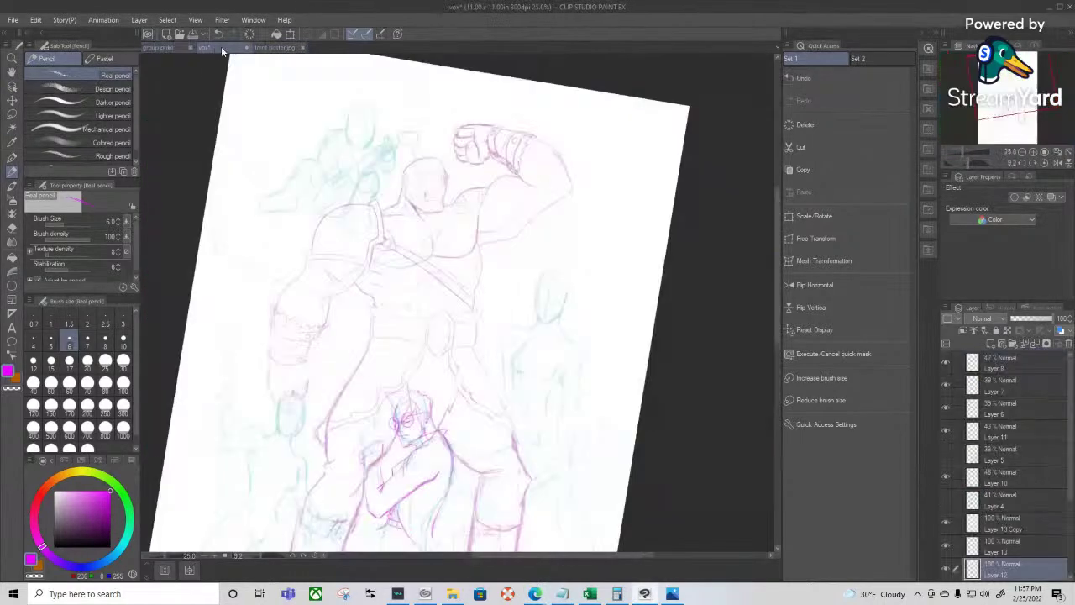
left_click(283, 48)
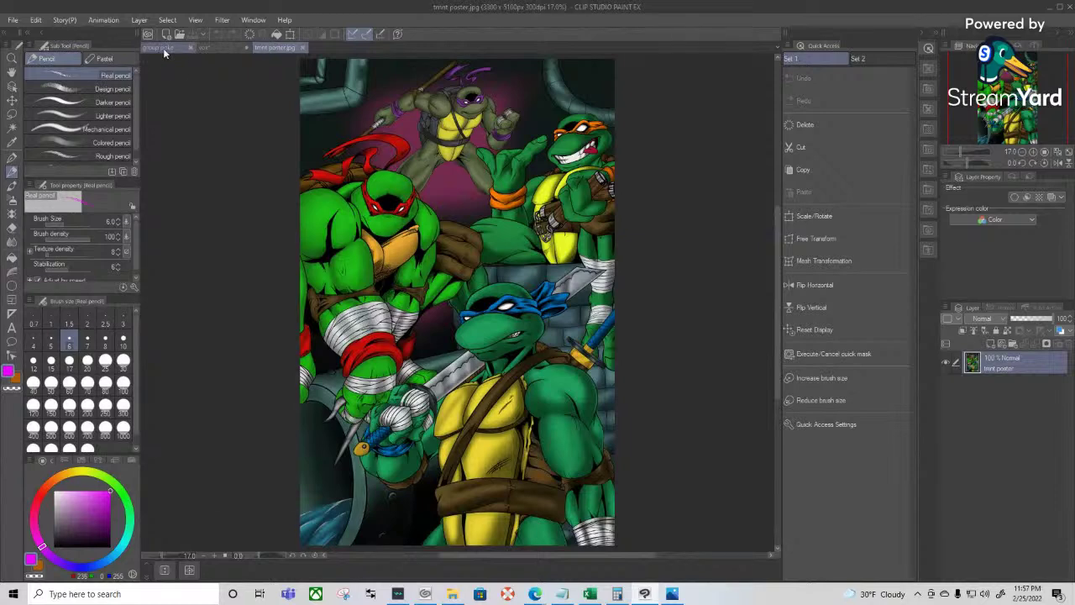
left_click(163, 49)
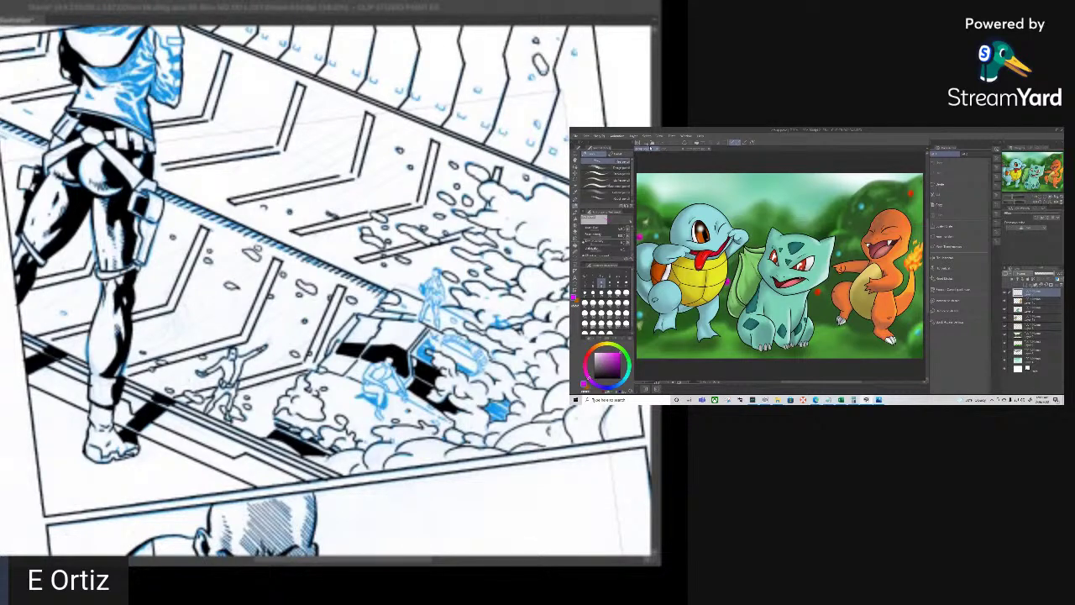
left_click(697, 150)
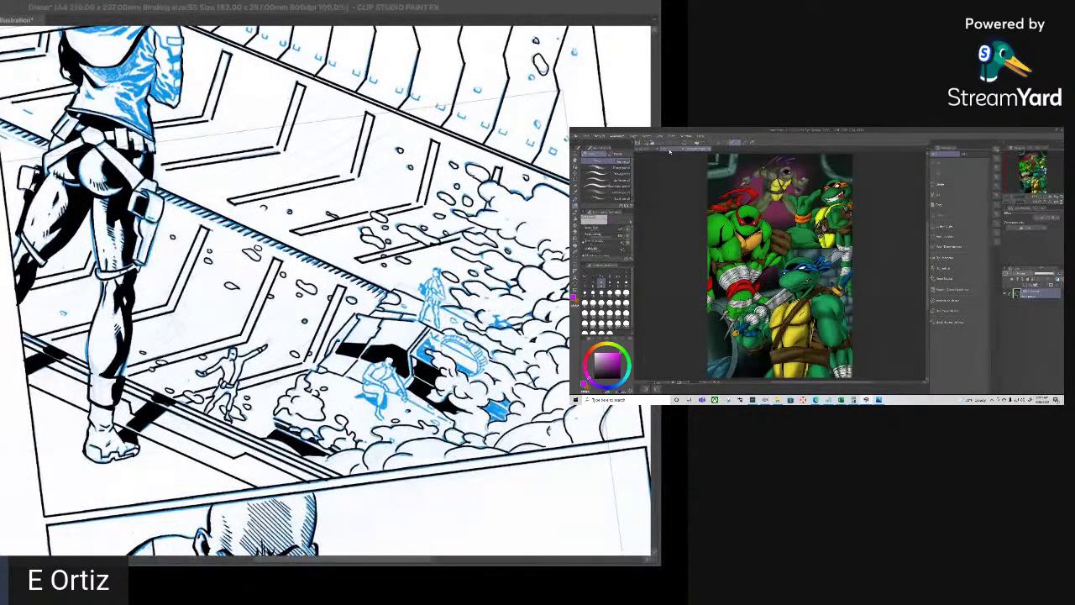
left_click(670, 150)
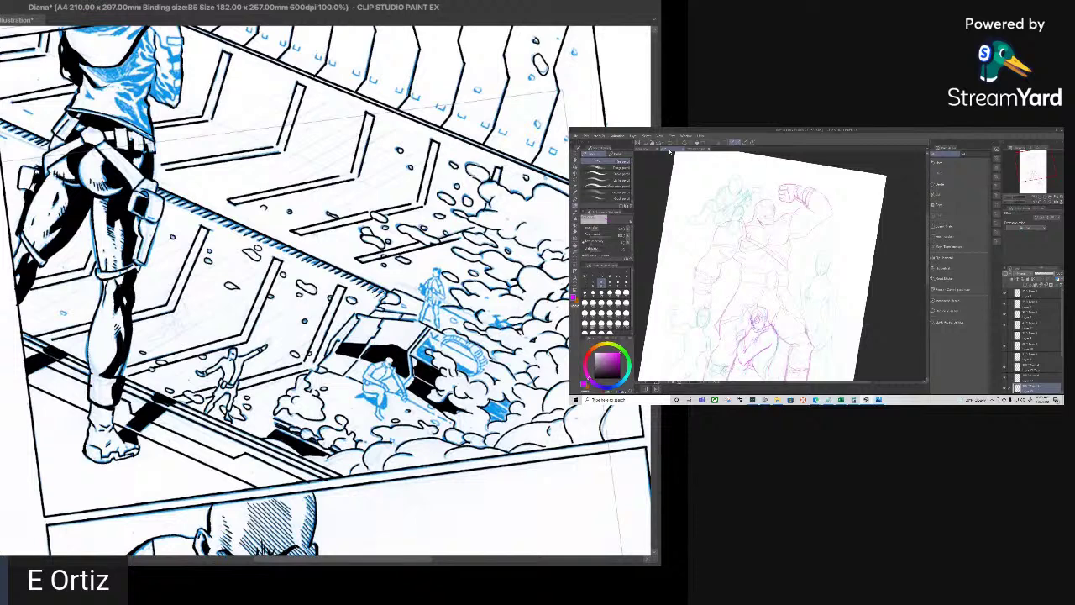
Review the Diana comic page upright at 30% zoom, including its black-gutter version and the lower panels
key("ctrl+at")
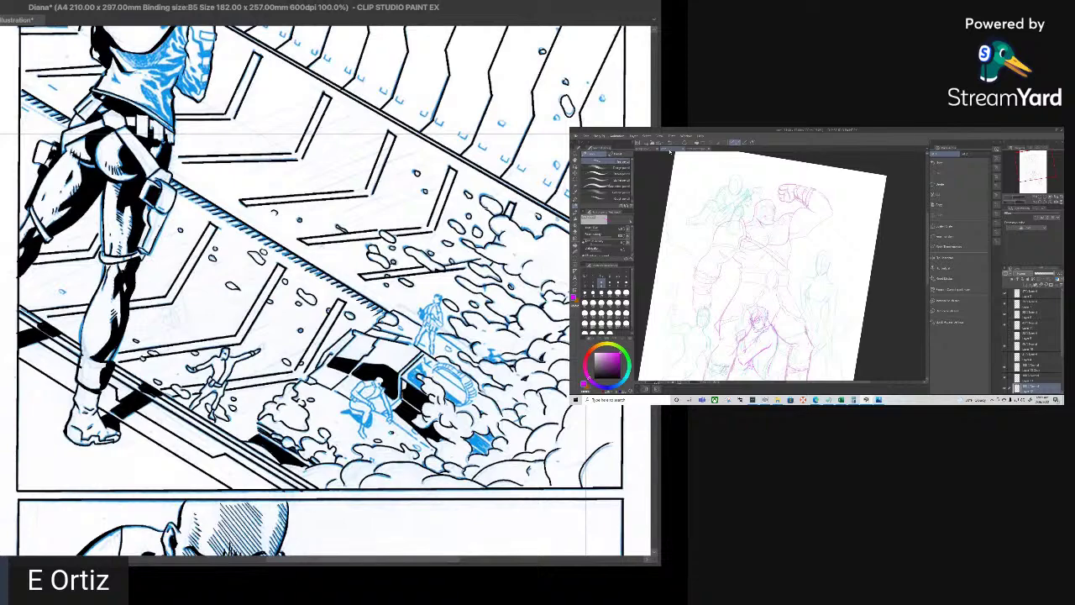
key("ctrl+minus")
key("ctrl+minus")
key("ctrl+minus")
key("ctrl+minus")
key("ctrl+minus")
key("ctrl+minus")
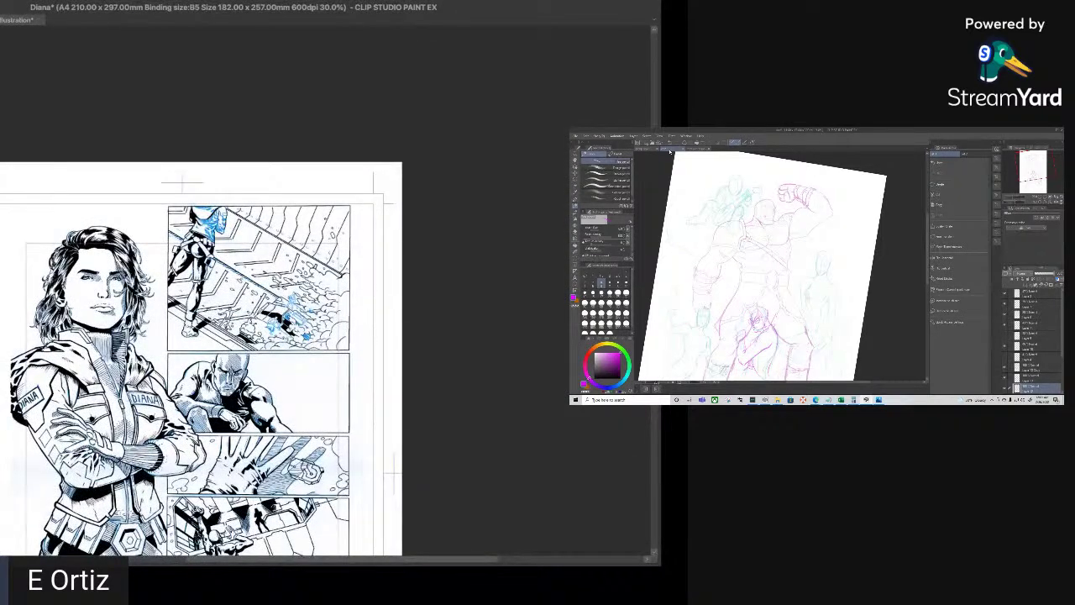
key("ctrl+z")
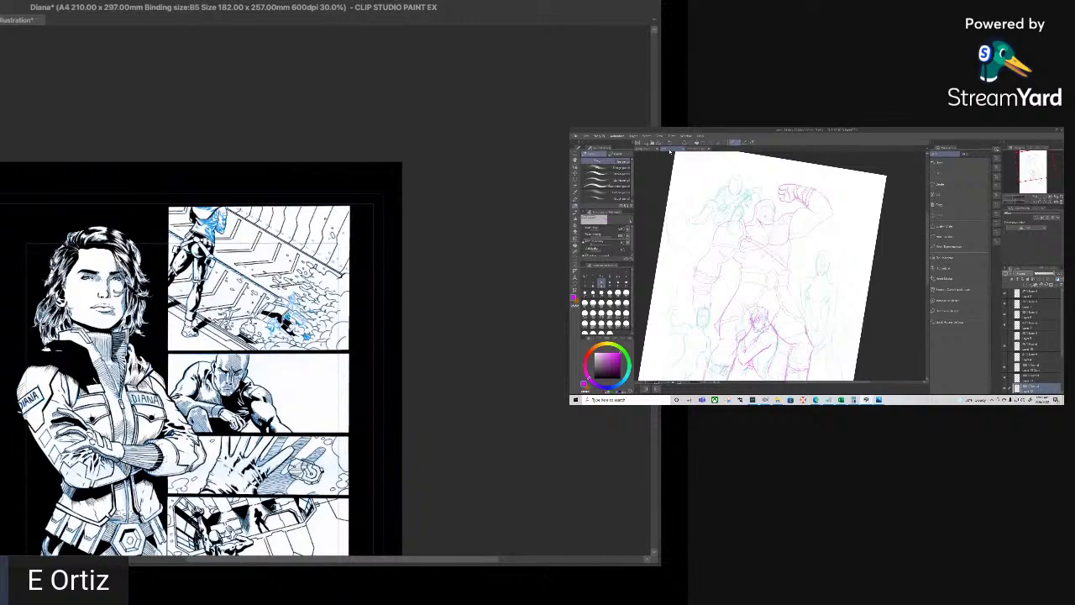
key("ctrl+z")
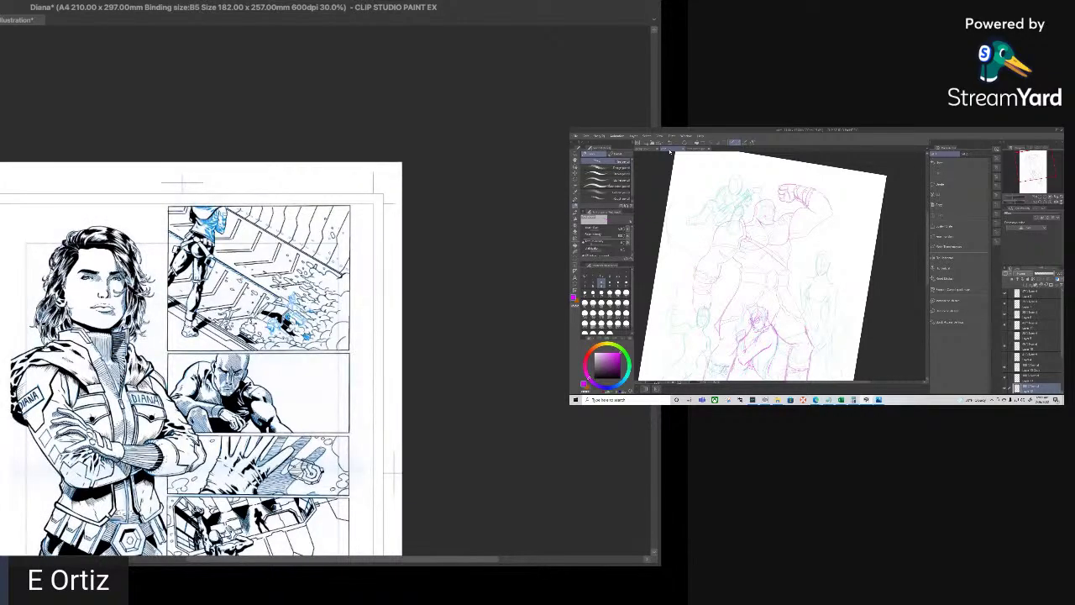
scroll(201, 335, "down", 5)
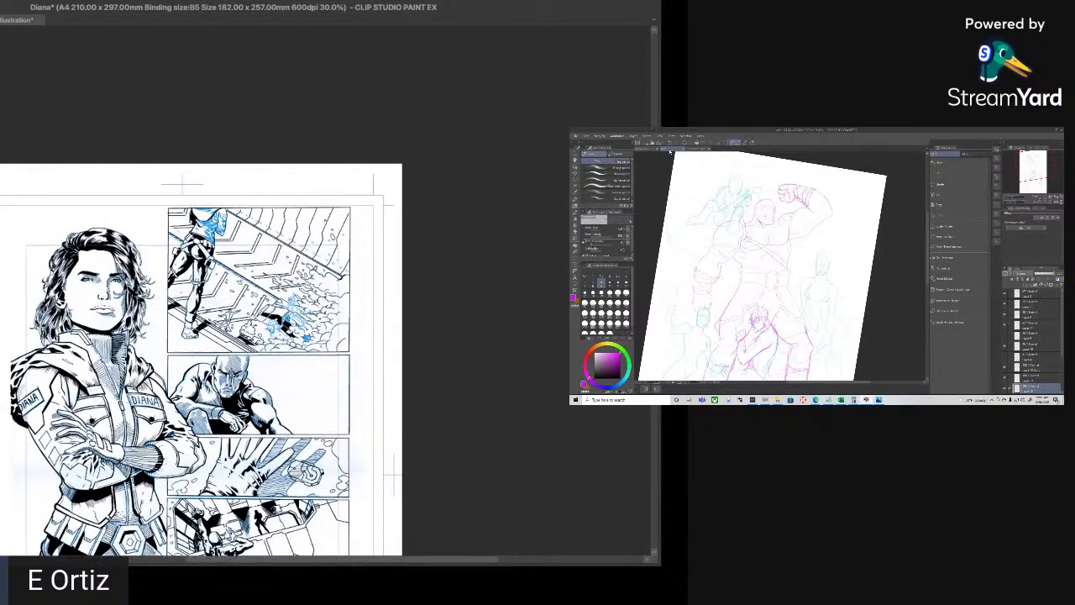
scroll(201, 336, "down", 1)
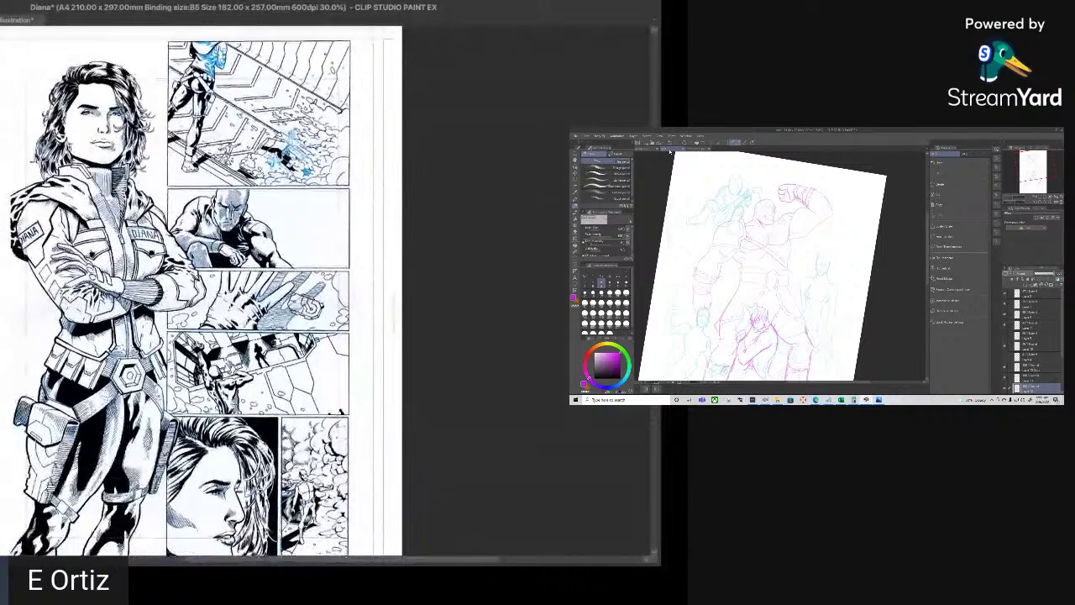